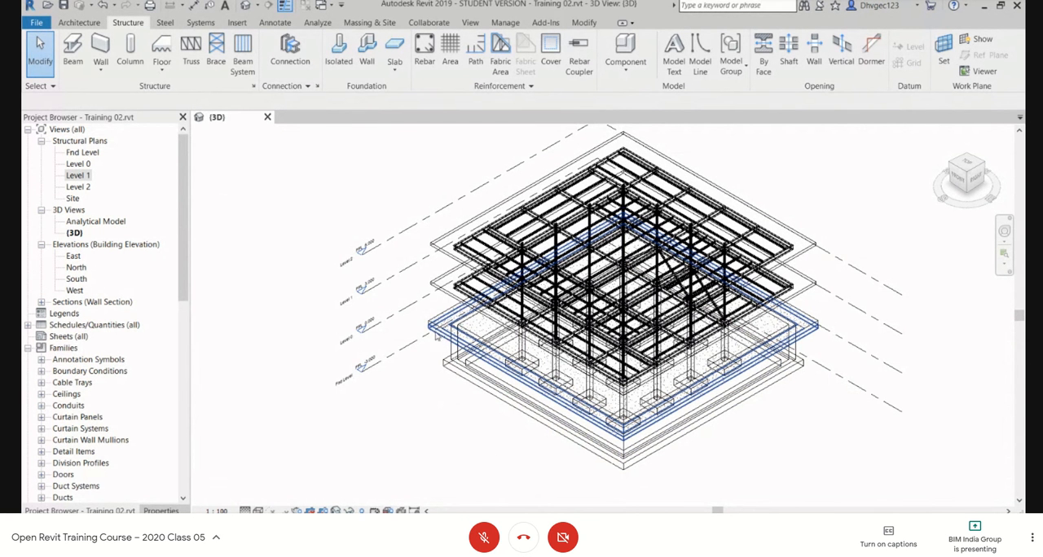
# Step: Orbit the 3D model to examine the foundation slab, footings and concrete columns, and select a concrete column at the building's corner
pyautogui.click(435, 336)
pyautogui.scroll(5, 435, 334)
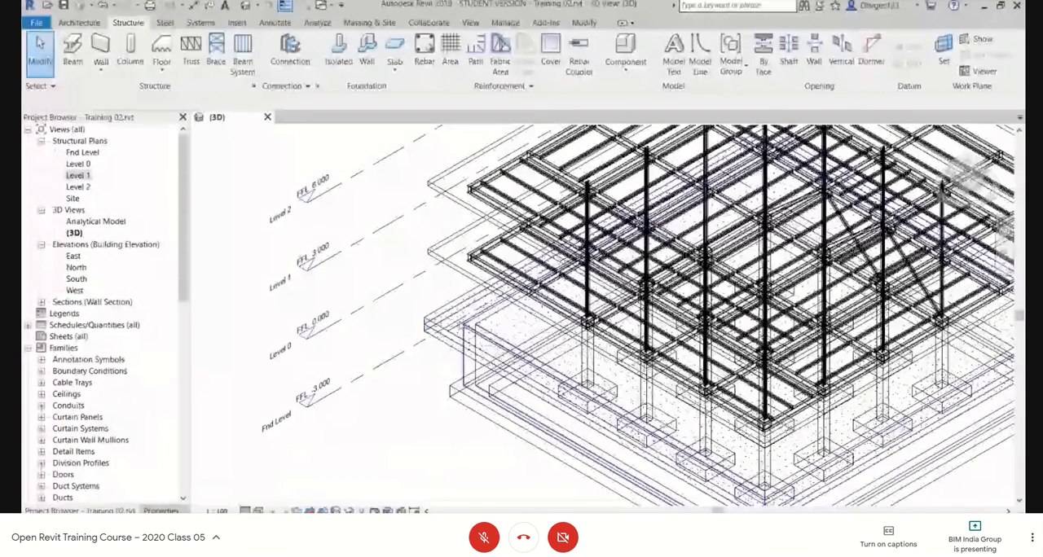
pyautogui.scroll(-2, 368, 303)
pyautogui.keyDown('shift'); pyautogui.moveTo(617, 383); pyautogui.dragTo(545, 354, button='middle'); pyautogui.keyUp('shift')
pyautogui.moveTo(689, 392); pyautogui.dragTo(621, 353, button='middle')
pyautogui.scroll(2, 629, 352)
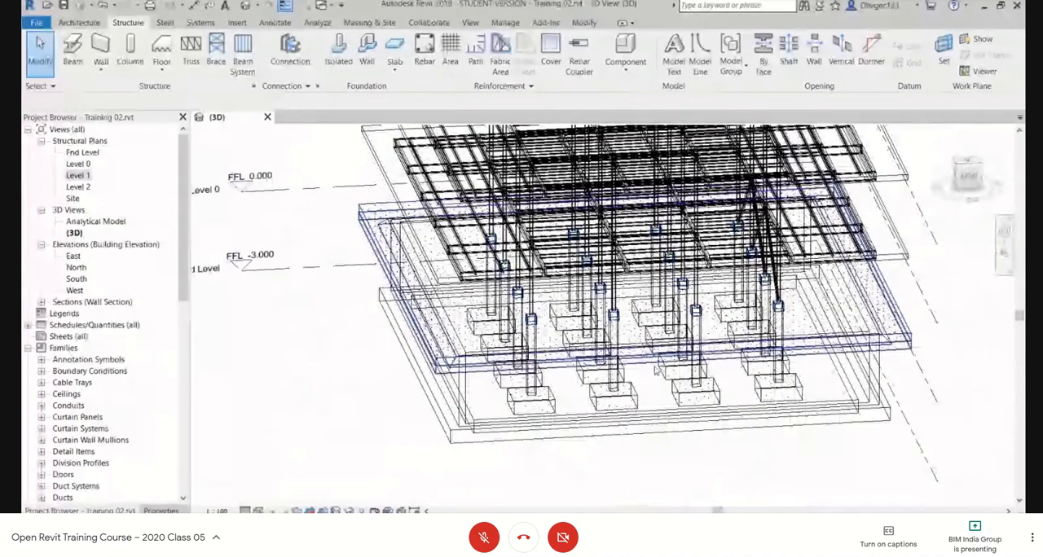
pyautogui.scroll(1, 803, 326)
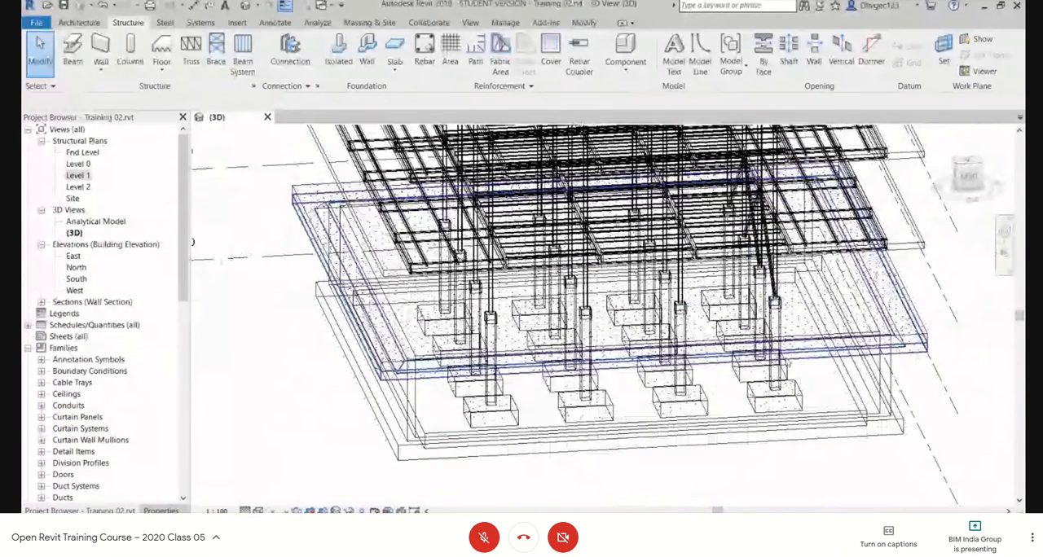
pyautogui.click(786, 364)
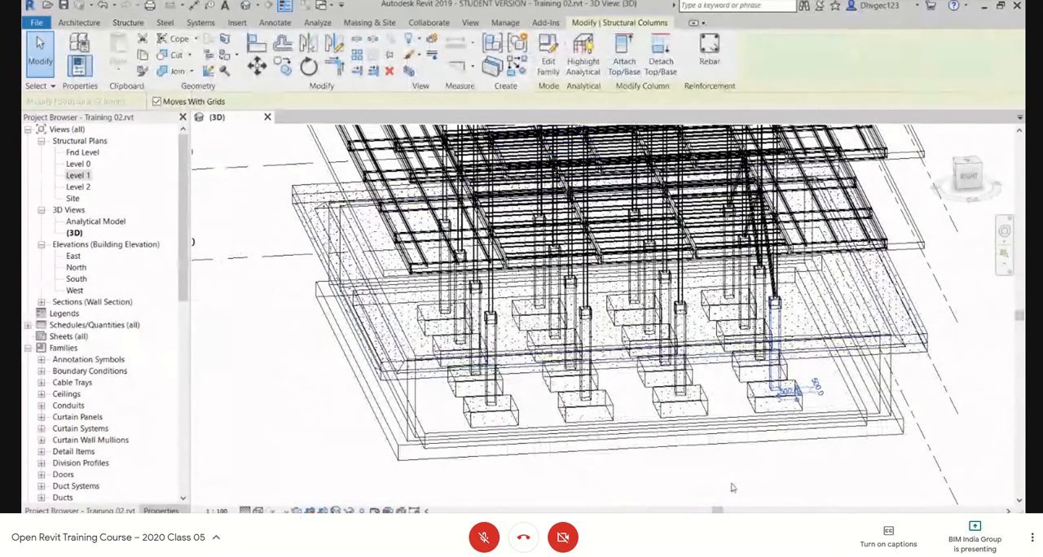
pyautogui.press('Escape')
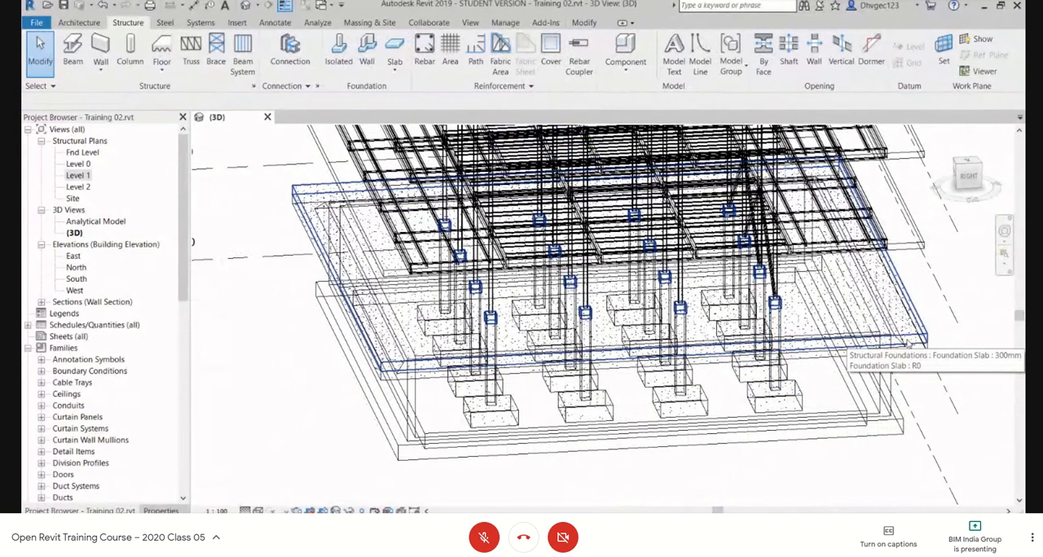
pyautogui.click(775, 371)
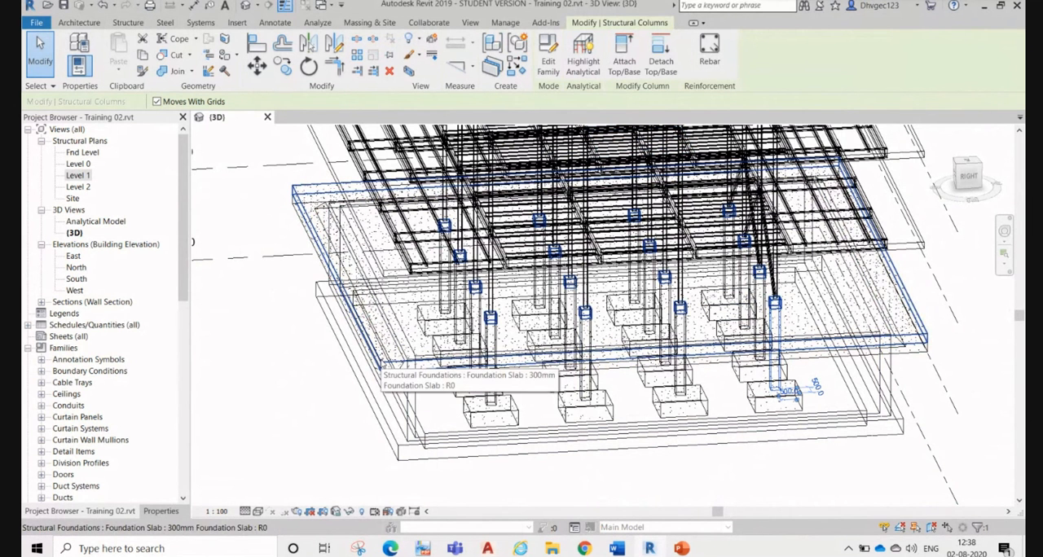
# Step: Examine where the steel columns meet the tops of the concrete columns at the 300 mm foundation slab
pyautogui.scroll(3, 499, 330)
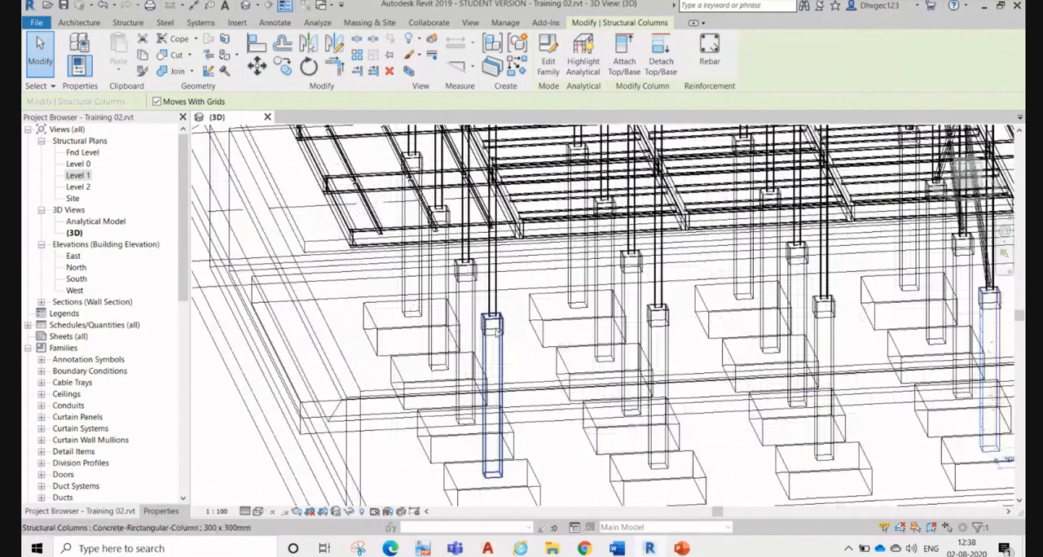
pyautogui.scroll(-3, 498, 333)
pyautogui.scroll(3, 577, 337)
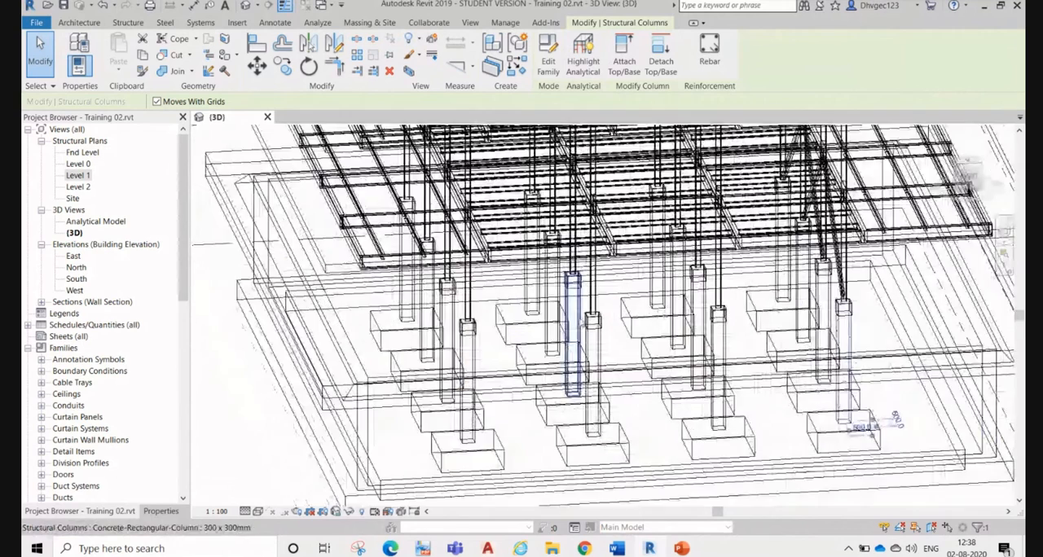
pyautogui.scroll(2, 603, 334)
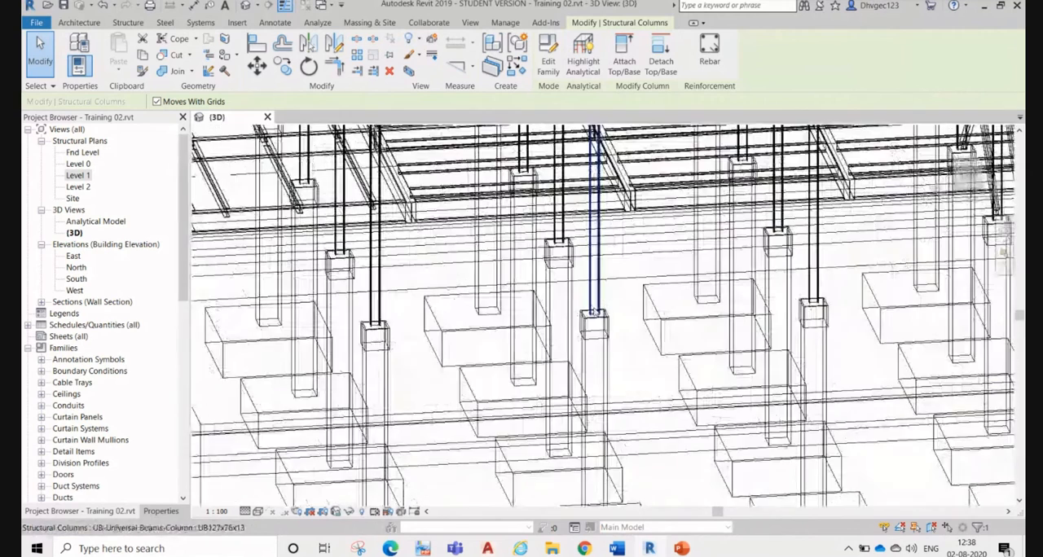
pyautogui.scroll(2, 599, 324)
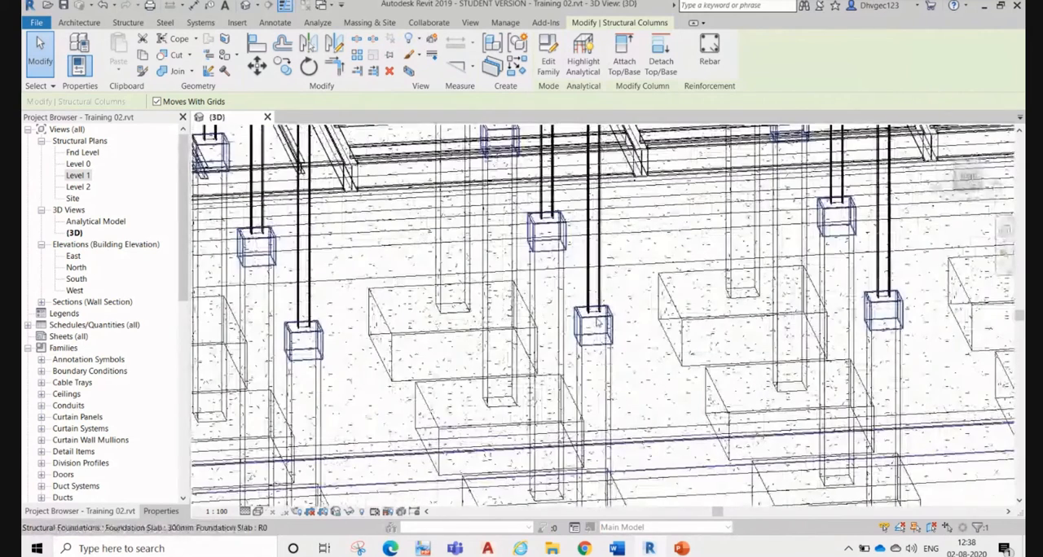
pyautogui.scroll(-6, 599, 324)
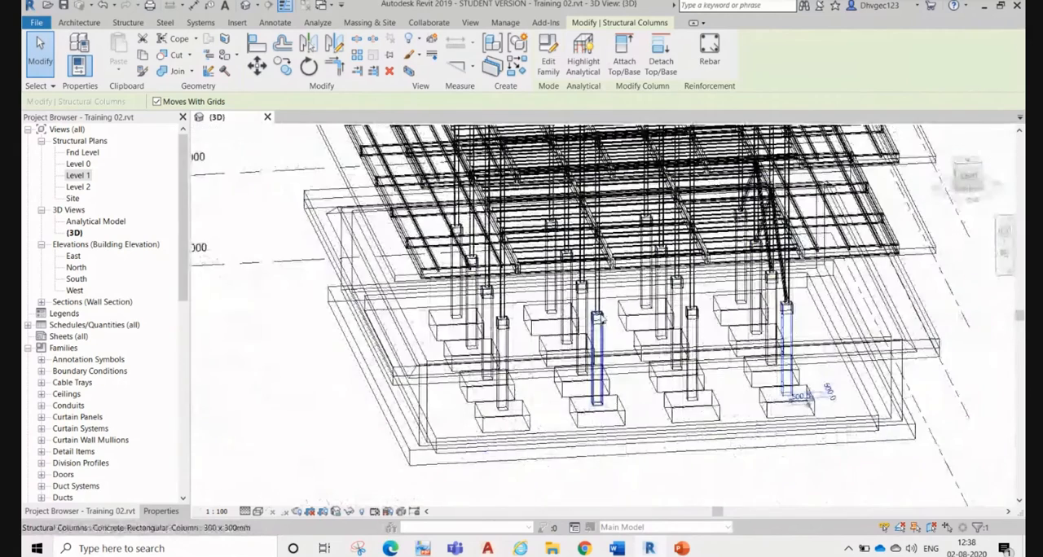
pyautogui.scroll(4, 604, 320)
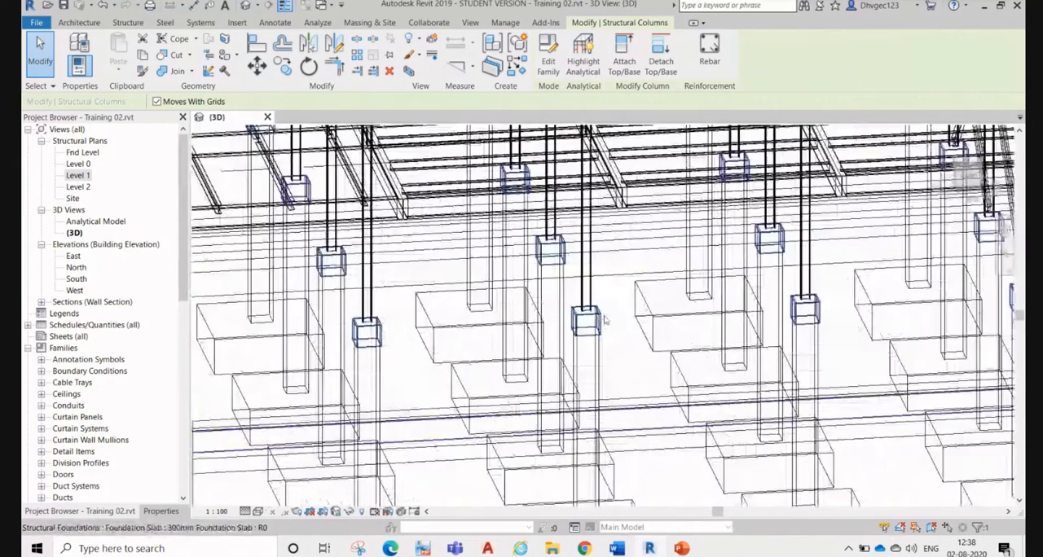
pyautogui.scroll(1, 604, 320)
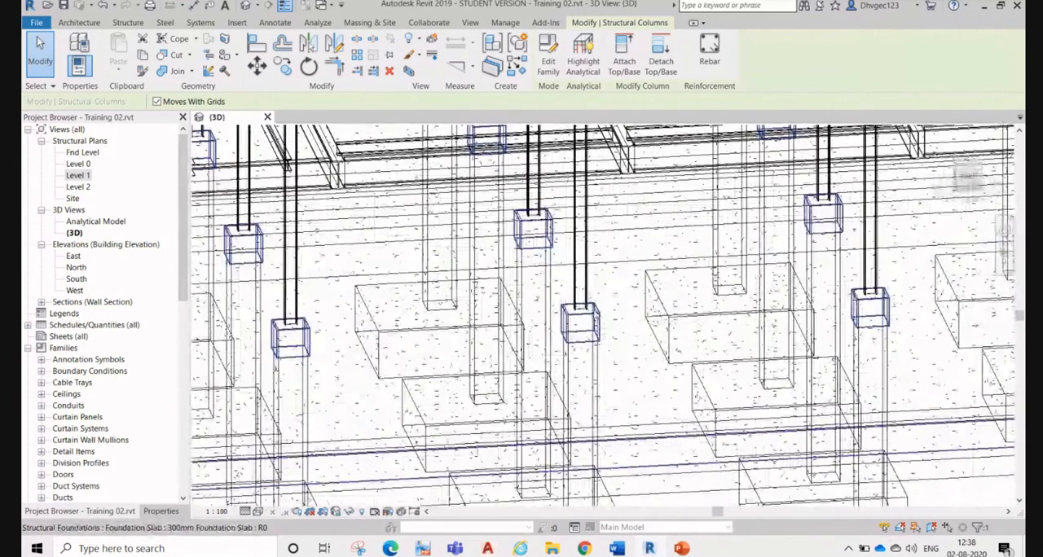
pyautogui.click(579, 284)
pyautogui.scroll(-6, 578, 282)
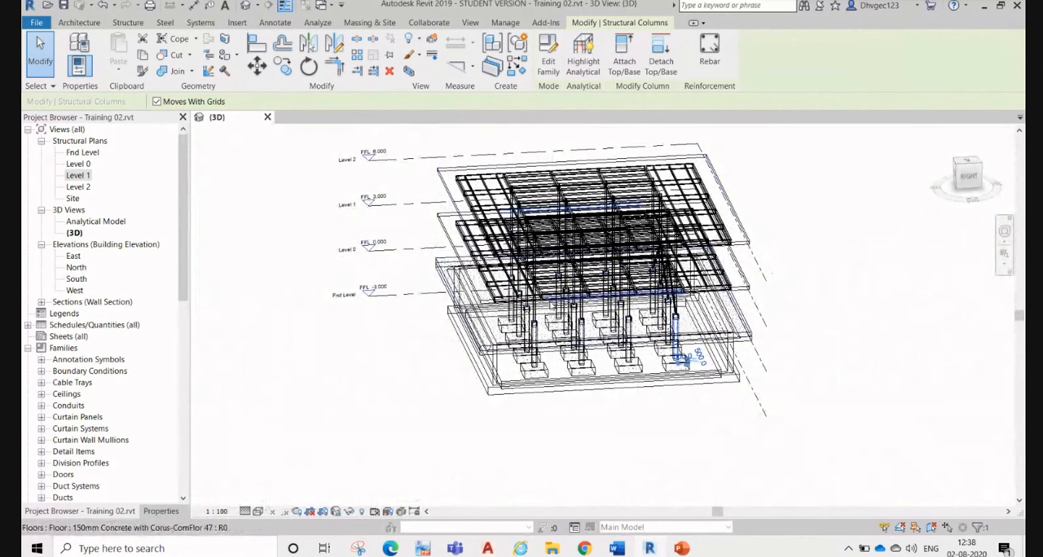
# Step: Inspect the beam framing at the floor's corner and turn the 3D view to the Right orientation
pyautogui.scroll(4, 460, 269)
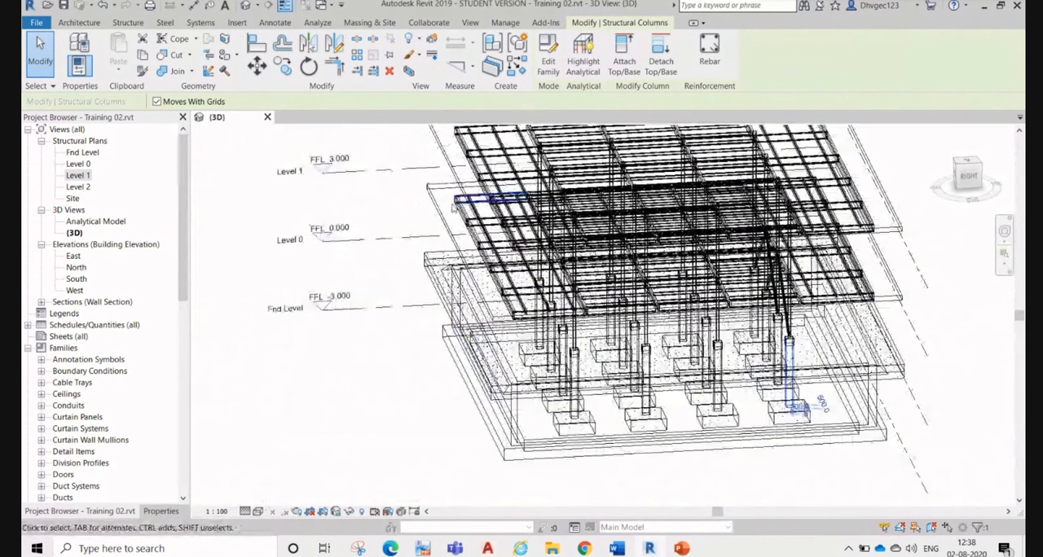
pyautogui.scroll(3, 453, 207)
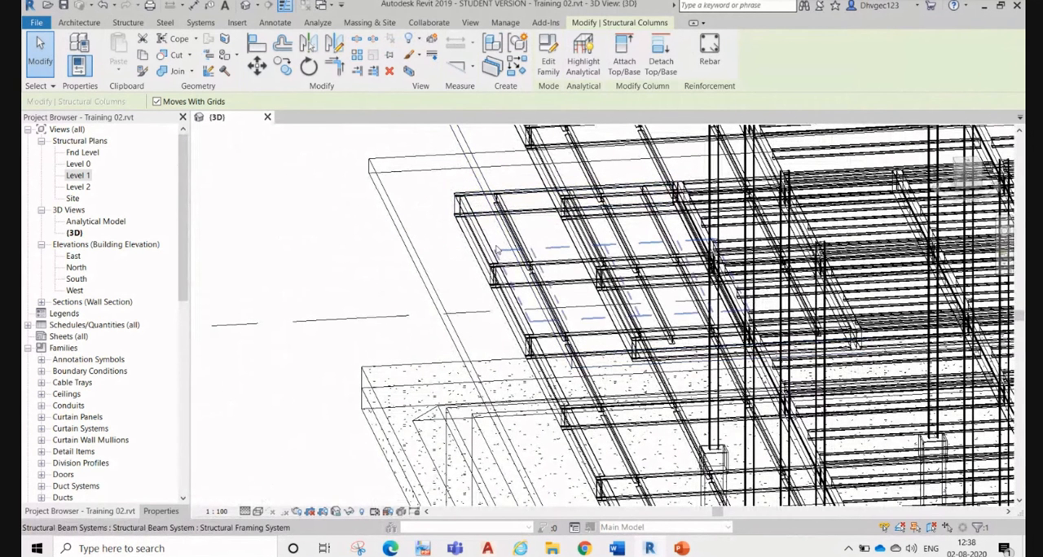
pyautogui.scroll(-4, 495, 241)
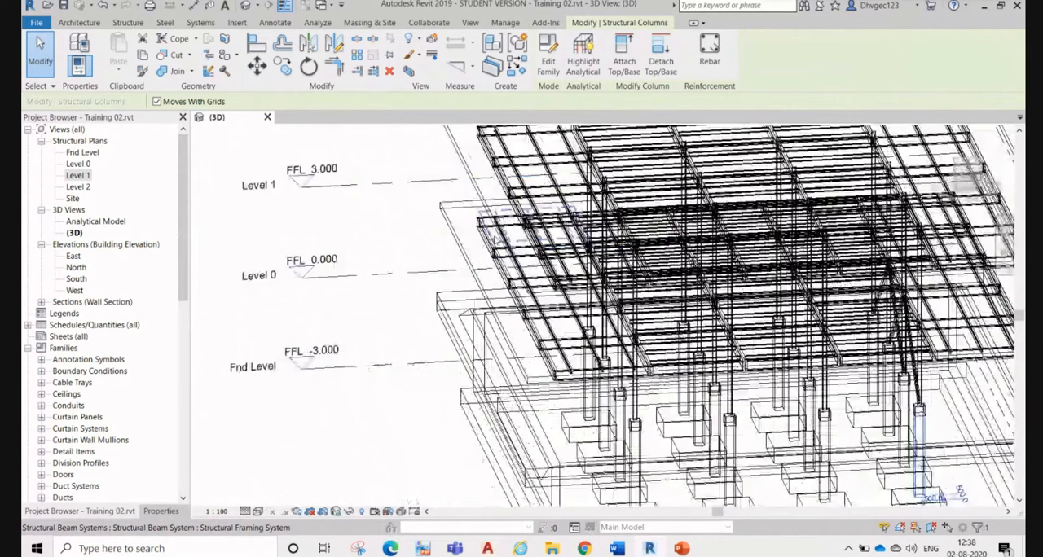
pyautogui.scroll(-3, 489, 241)
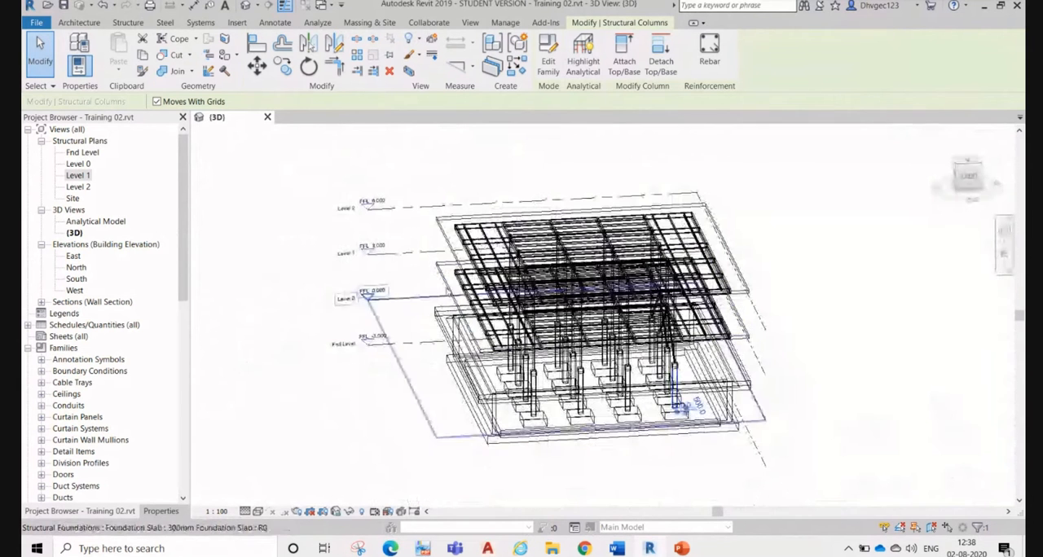
pyautogui.click(962, 185)
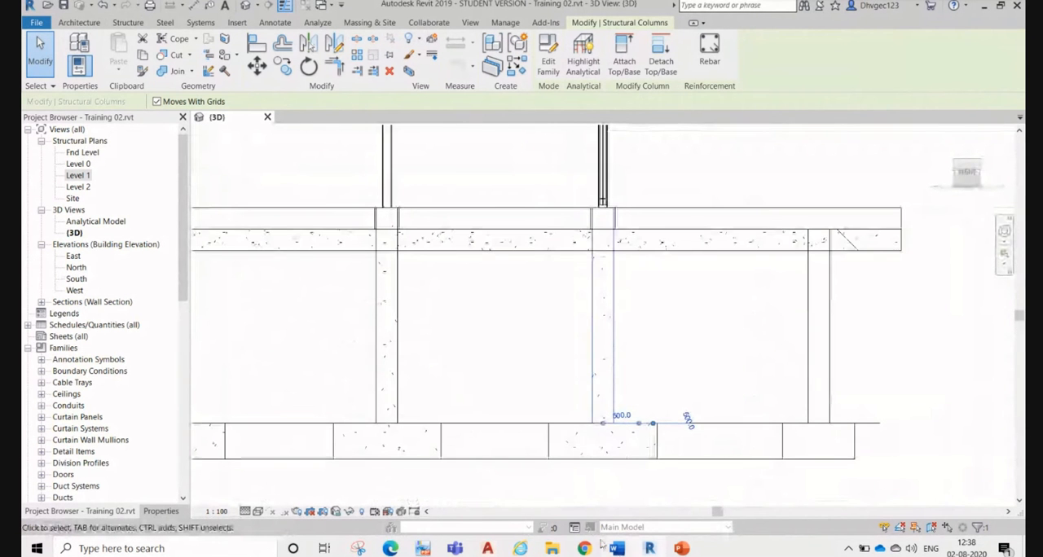
# Step: Switch to the Google Meet window to check the call's participants, and return to the Revit model
pyautogui.moveTo(584, 549)
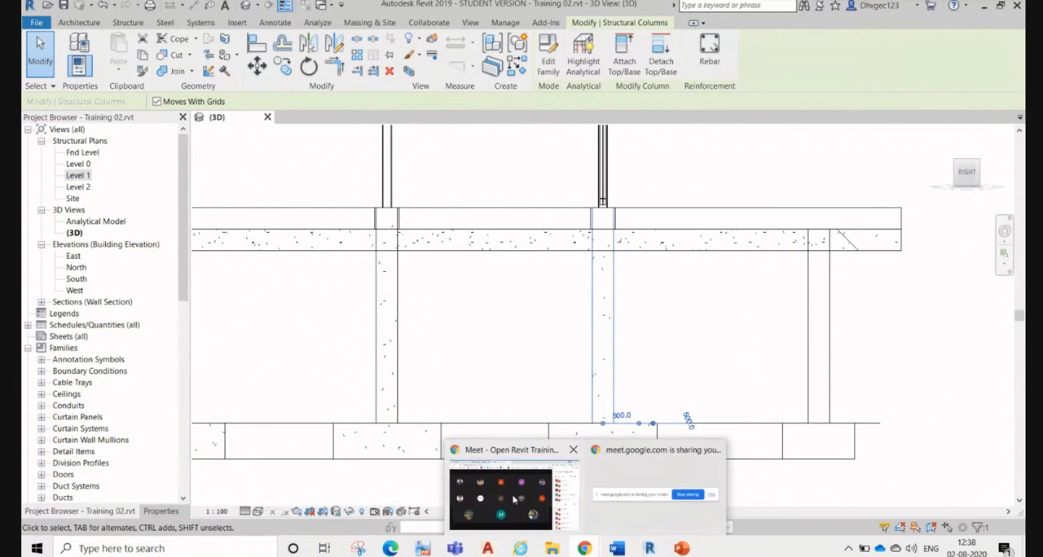
pyautogui.click(516, 496)
pyautogui.click(653, 341)
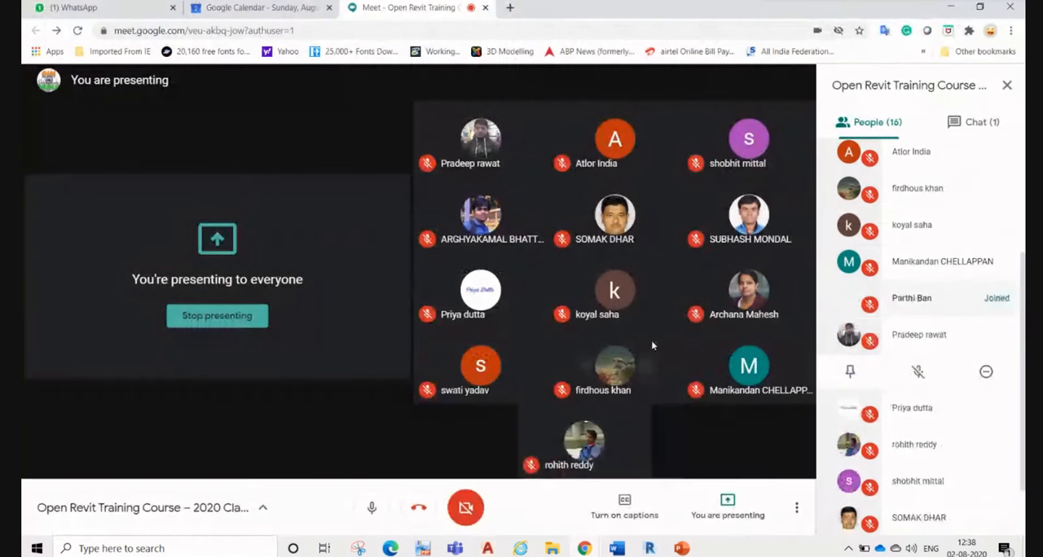
pyautogui.click(951, 7)
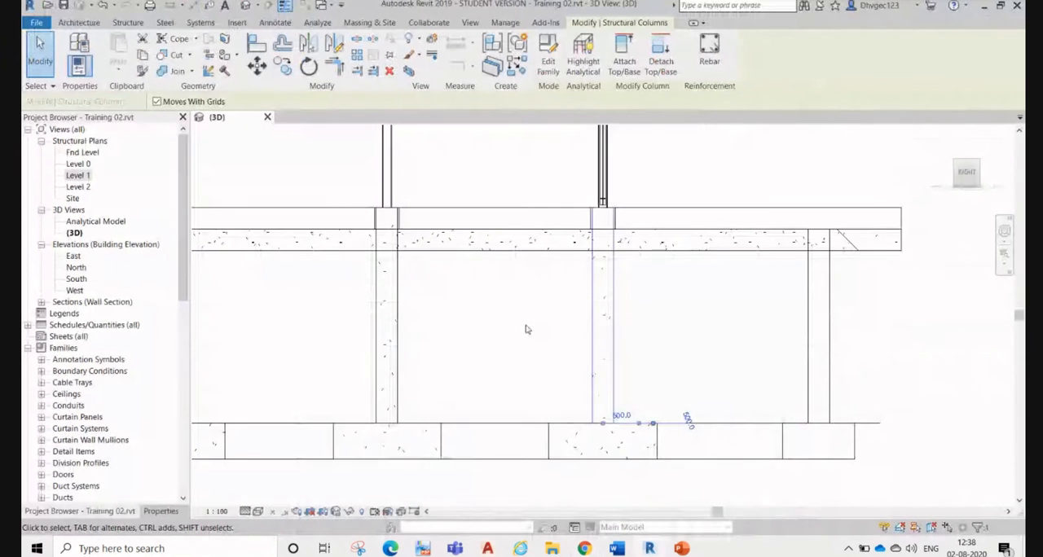
# Step: Examine the building's columns and floors from Fnd Level to Level 2 in the Right view, with nothing selected
pyautogui.scroll(-6, 689, 325)
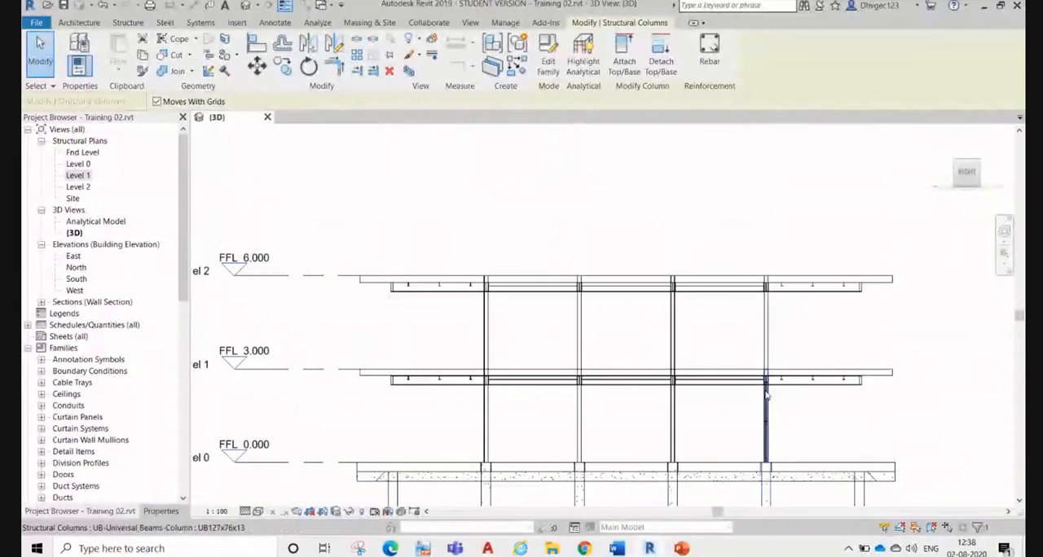
pyautogui.moveTo(301, 355); pyautogui.dragTo(912, 351)
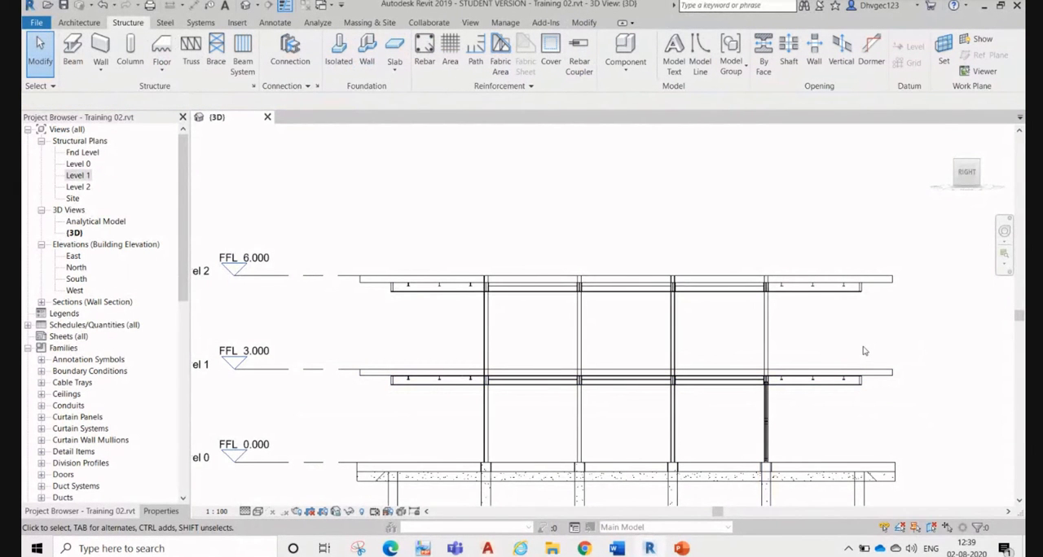
pyautogui.scroll(-2, 732, 274)
pyautogui.moveTo(668, 419); pyautogui.dragTo(585, 360, button='middle')
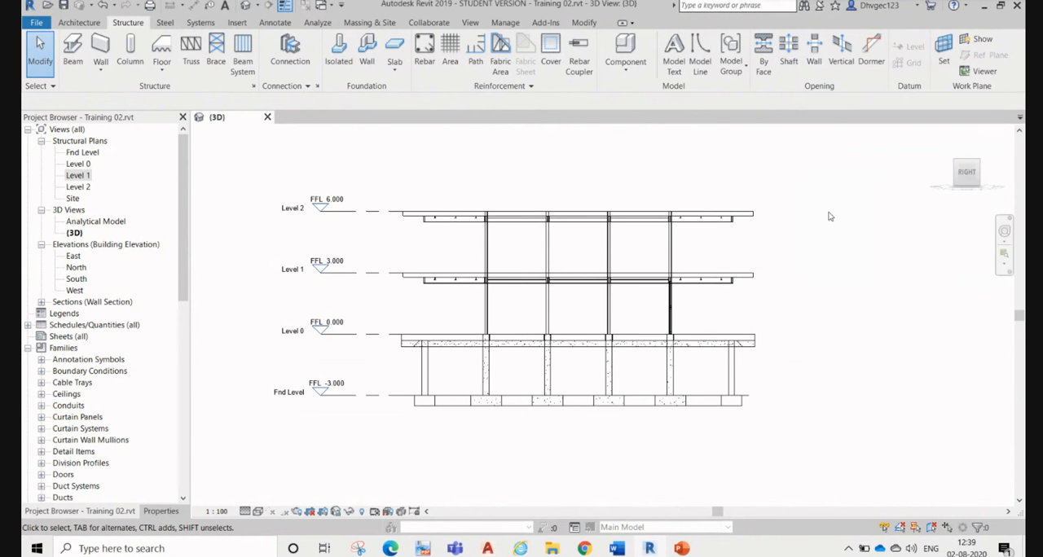
# Step: Check the Google Meet call for newly joined participants and go back to Revit
pyautogui.moveTo(587, 551)
pyautogui.click(545, 514)
pyautogui.click(660, 340)
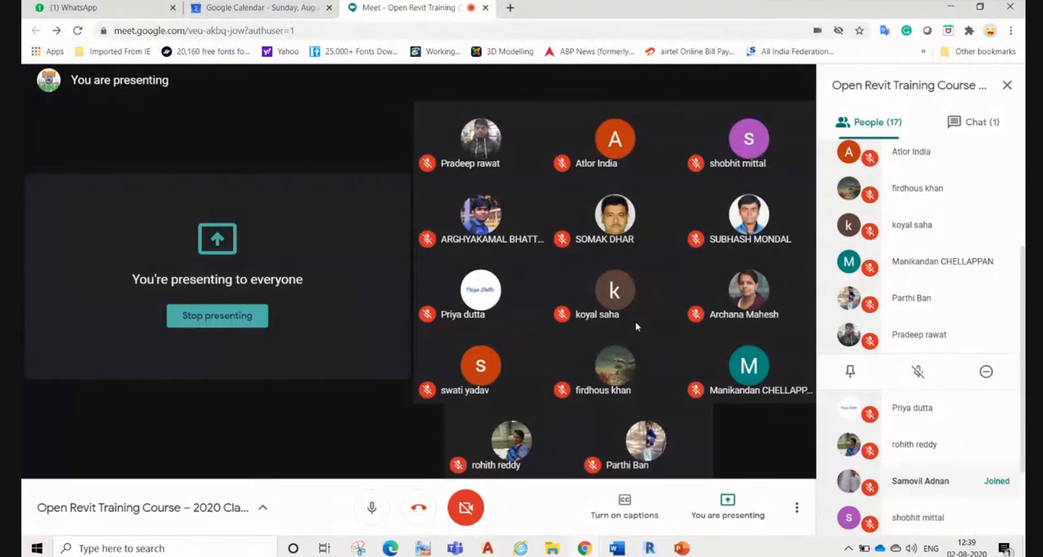
pyautogui.click(949, 7)
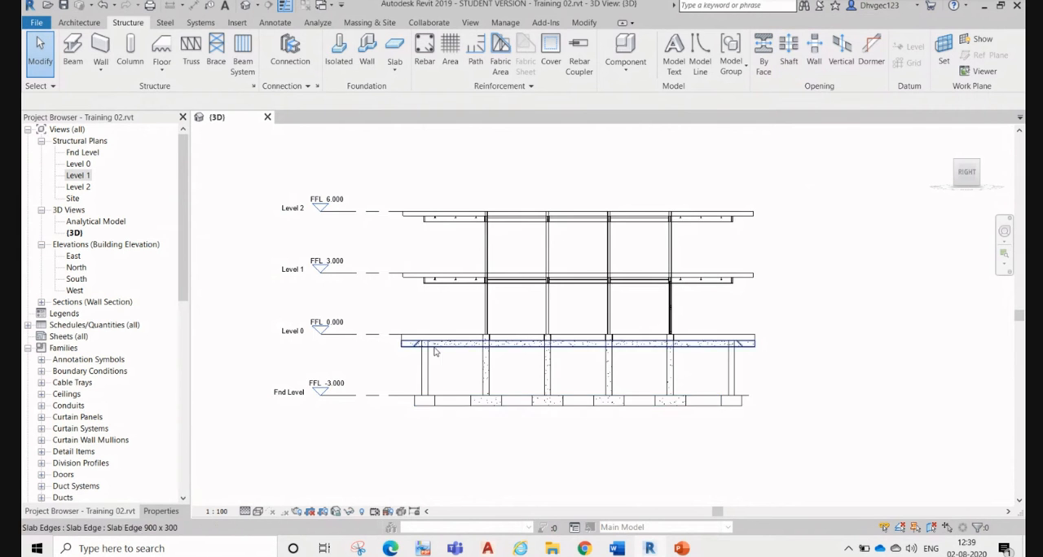
# Step: Select the basement wall between Fnd Level and Level 0 to inspect it and its footing
pyautogui.scroll(3, 427, 371)
pyautogui.click(425, 384)
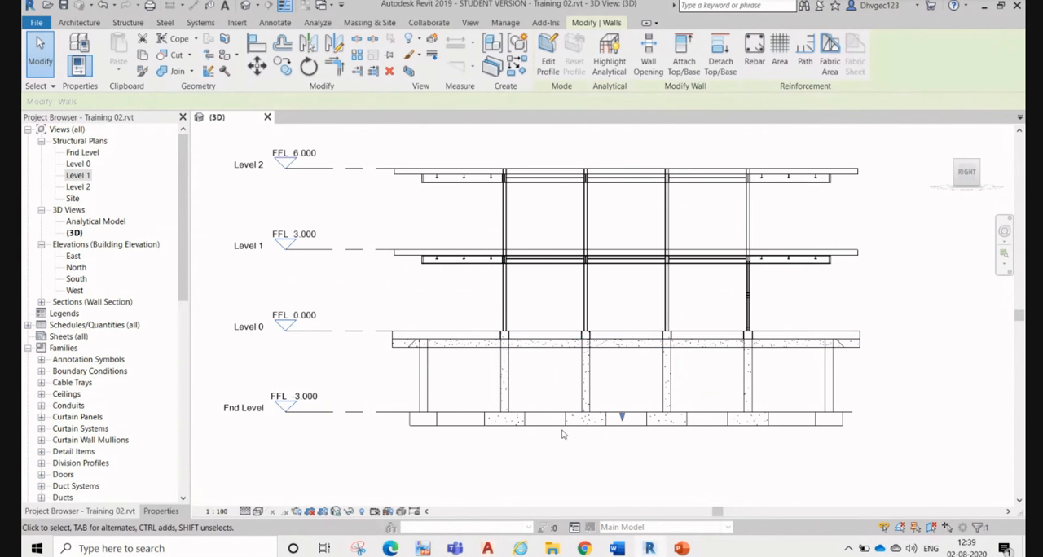
pyautogui.scroll(2, 562, 431)
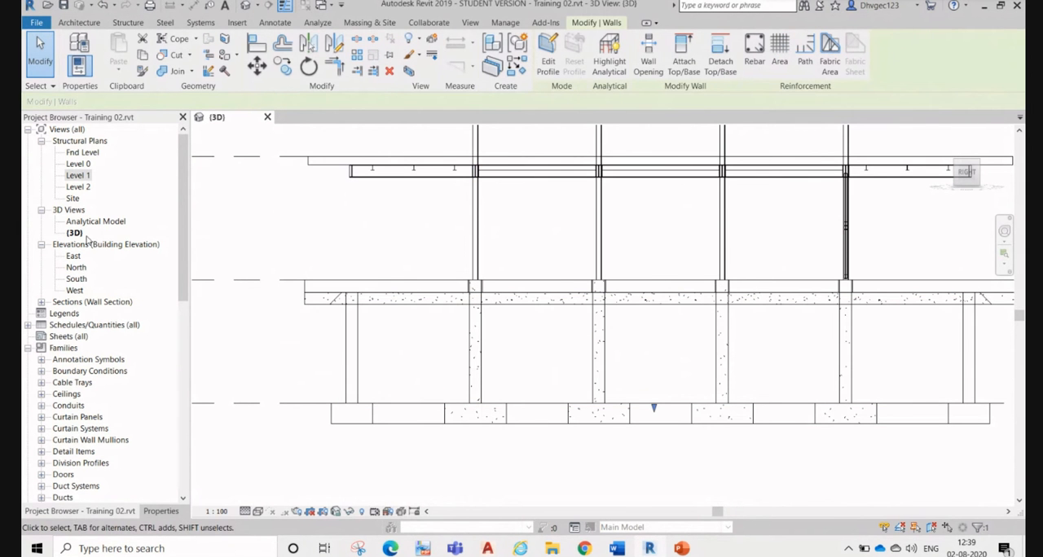
# Step: Open the Level 1 structural plan and inspect the existing horizontal section line between grids B and C
pyautogui.doubleClick(79, 176)
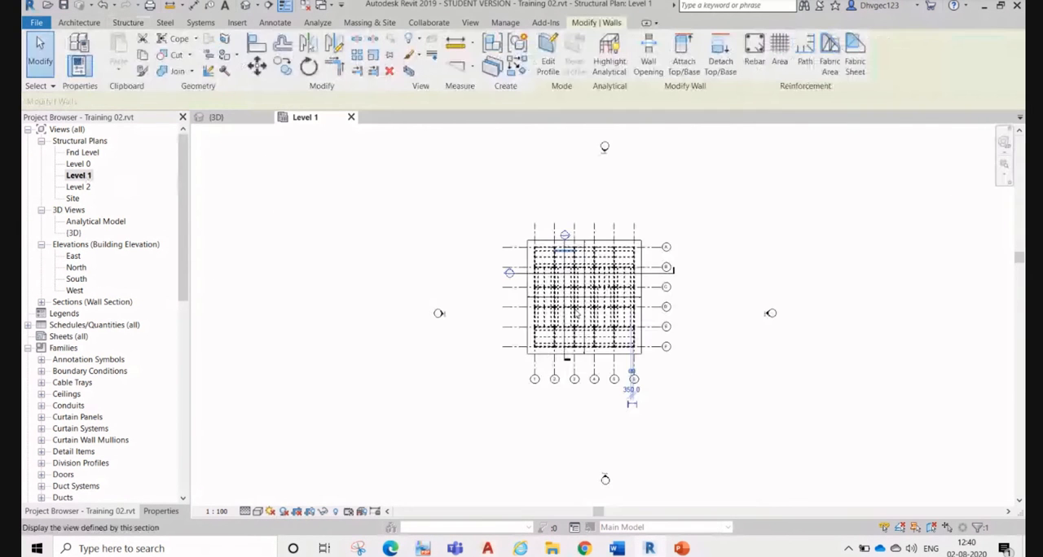
pyautogui.scroll(2, 621, 268)
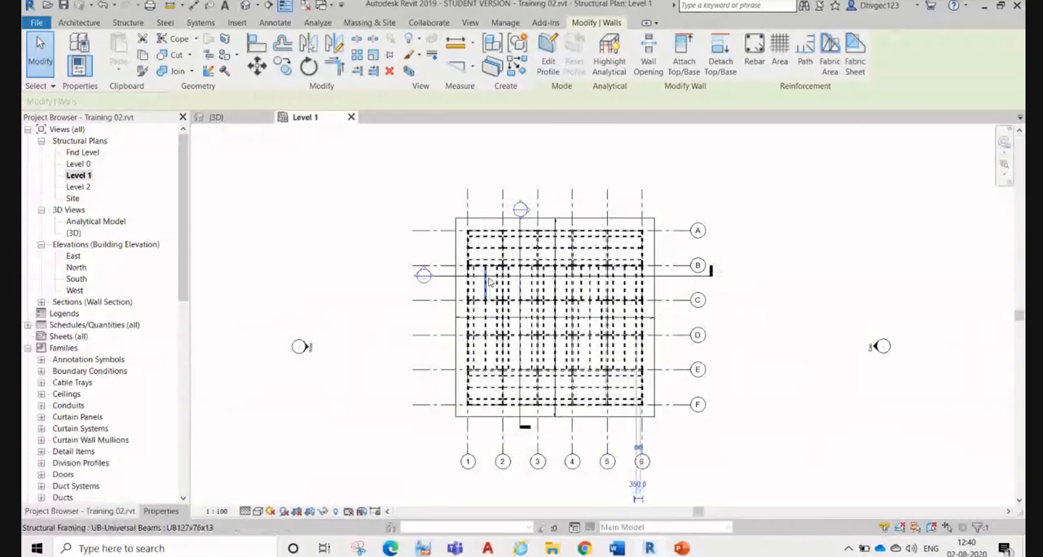
pyautogui.scroll(2, 444, 280)
pyautogui.click(445, 278)
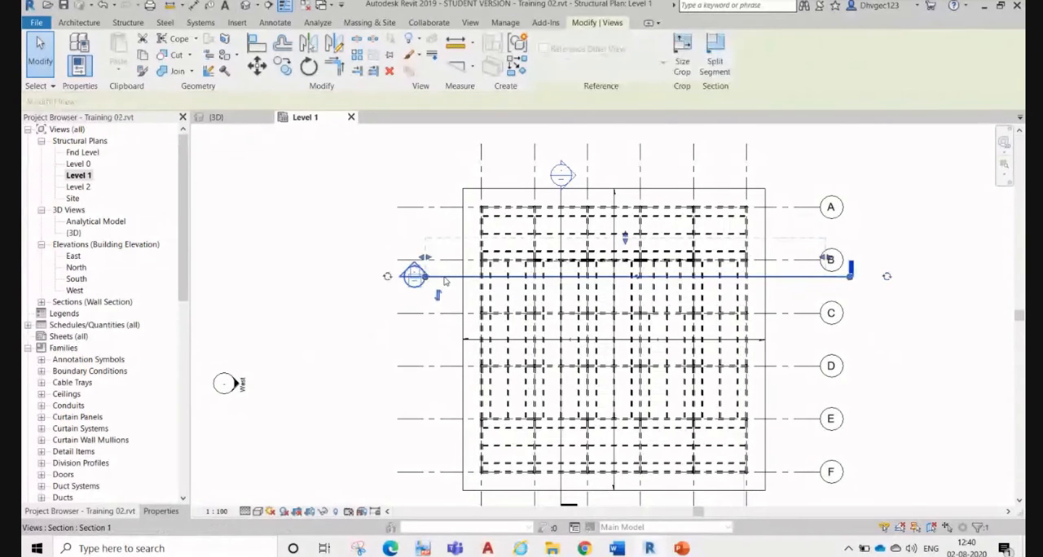
pyautogui.press('Escape')
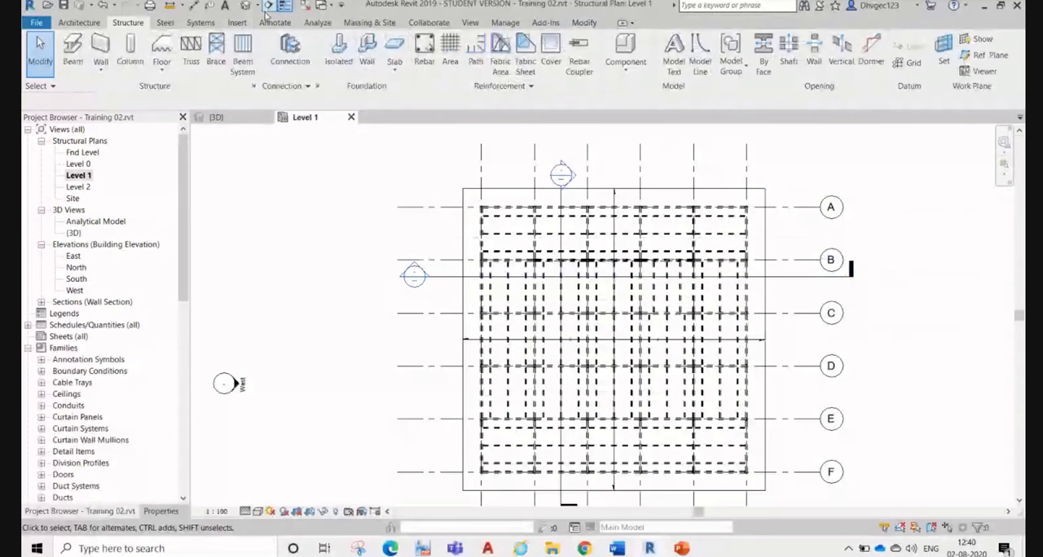
# Step: Draw a horizontal section line just below grid A across the full Level 1 plan and open its section view
pyautogui.click(268, 7)
pyautogui.scroll(2, 571, 199)
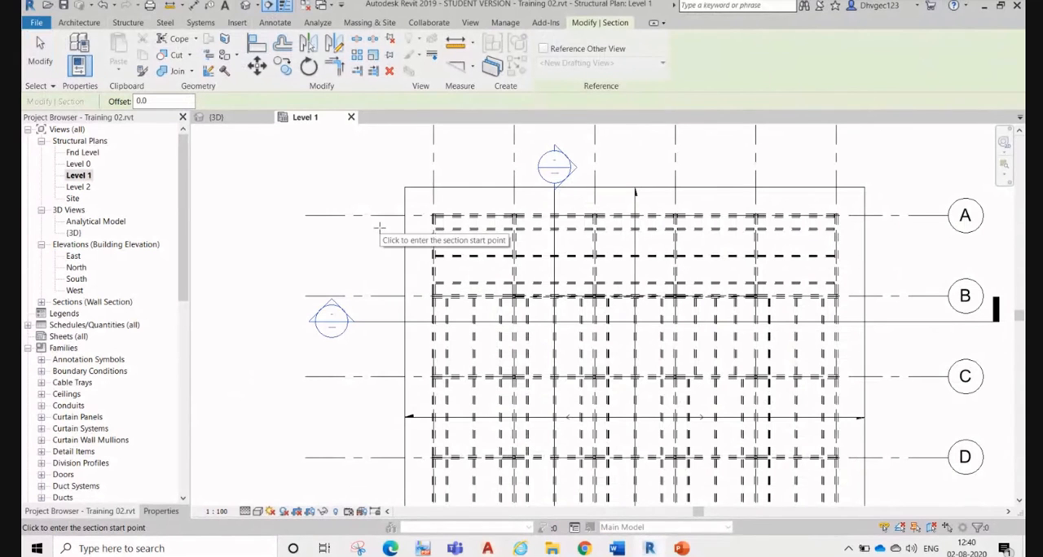
pyautogui.click(373, 224)
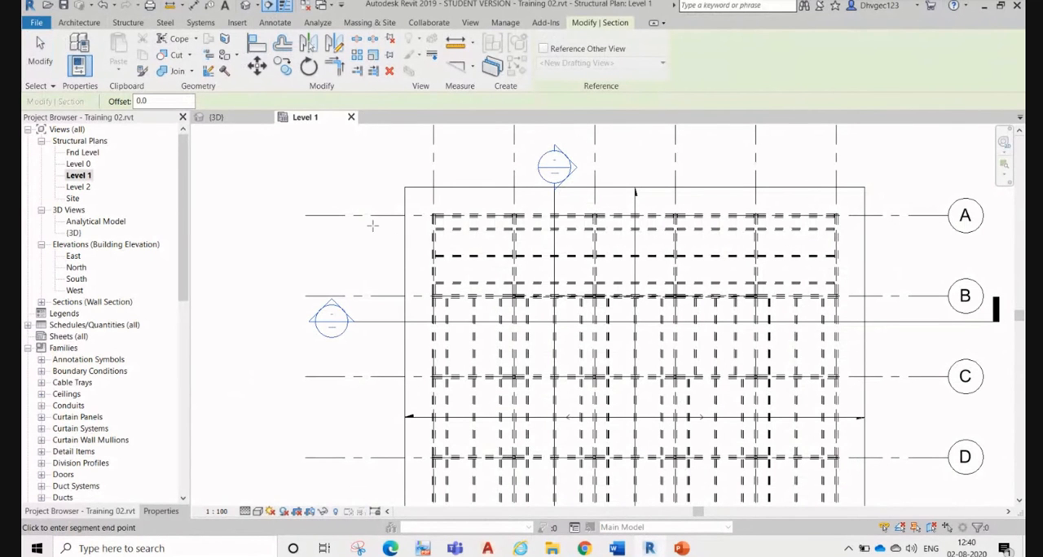
pyautogui.click(877, 228)
pyautogui.scroll(3, 635, 204)
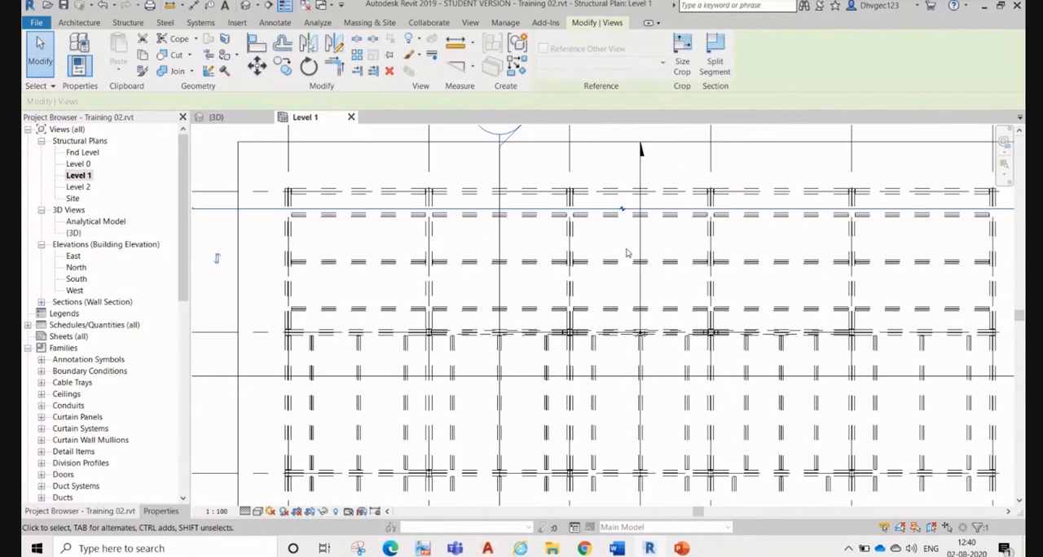
pyautogui.rightClick(450, 211)
pyautogui.click(492, 277)
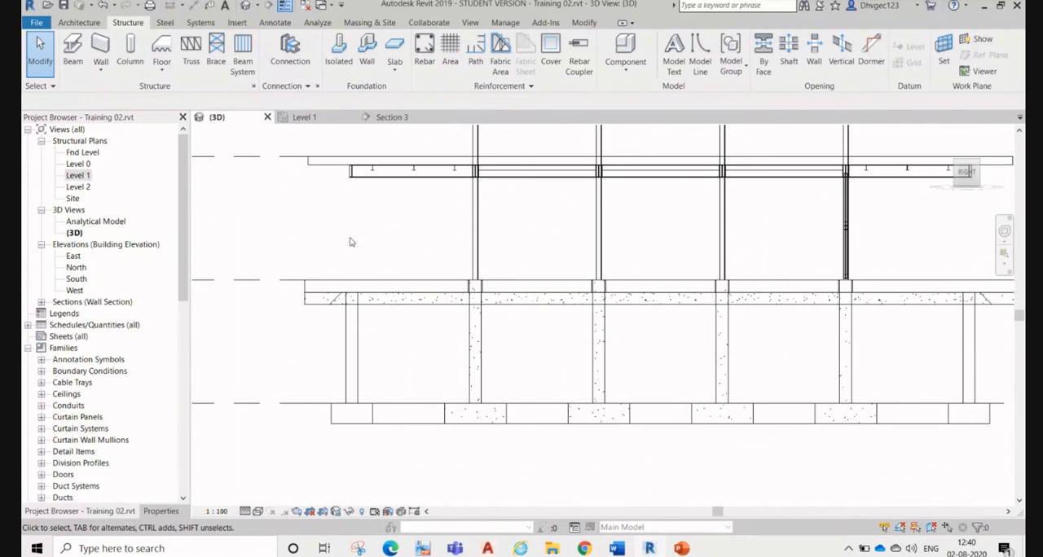
# Step: Compare Section 3 with the 3D view and with its section line on the Level 1 plan, and return to the section
pyautogui.scroll(-2, 356, 274)
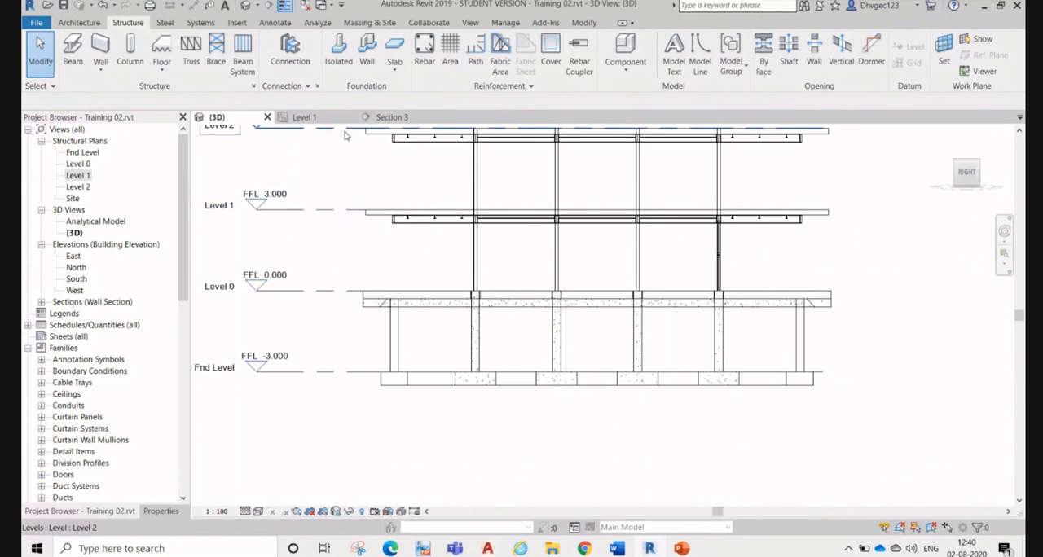
pyautogui.click(378, 118)
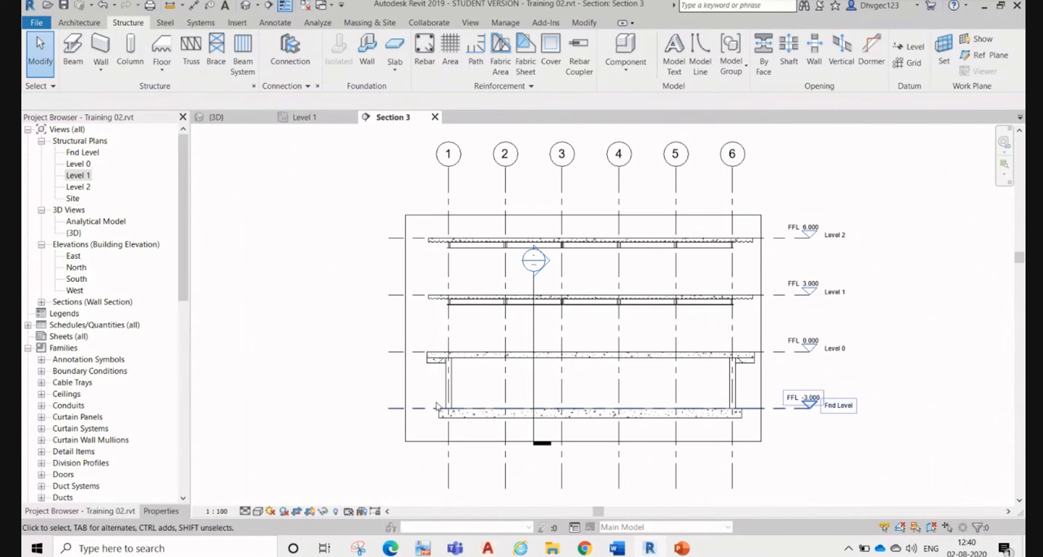
pyautogui.click(249, 117)
pyautogui.click(294, 117)
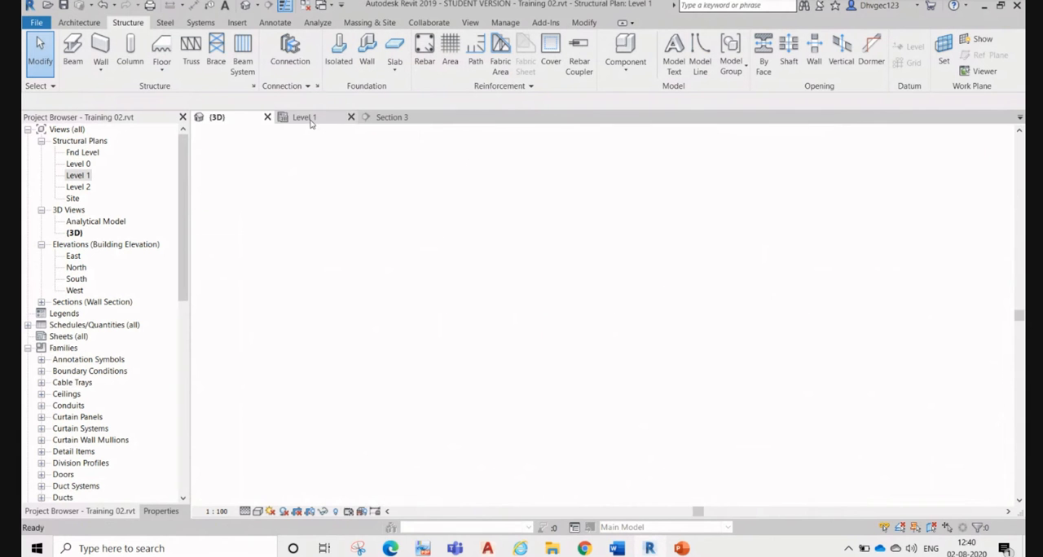
pyautogui.scroll(-2, 346, 222)
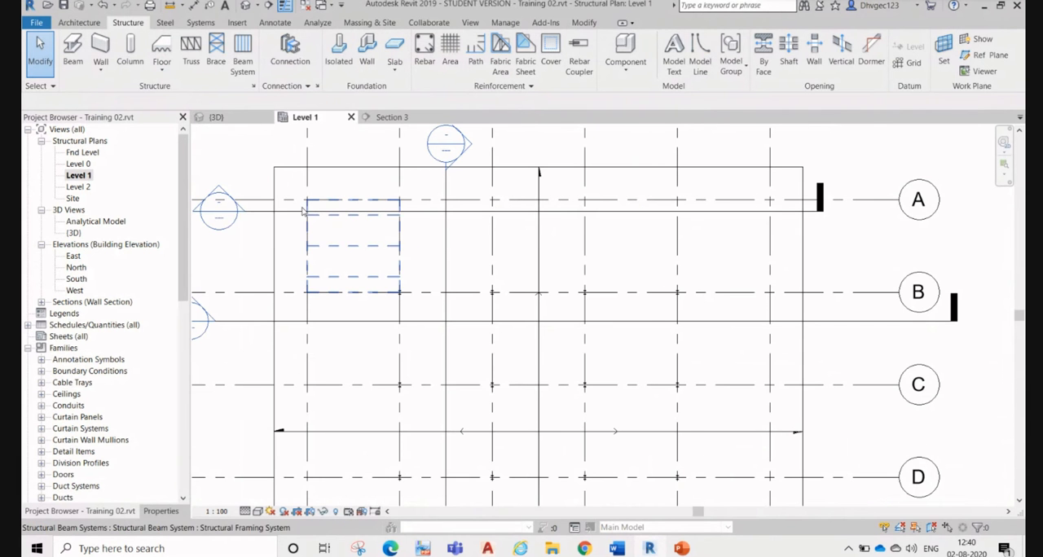
pyautogui.click(277, 213)
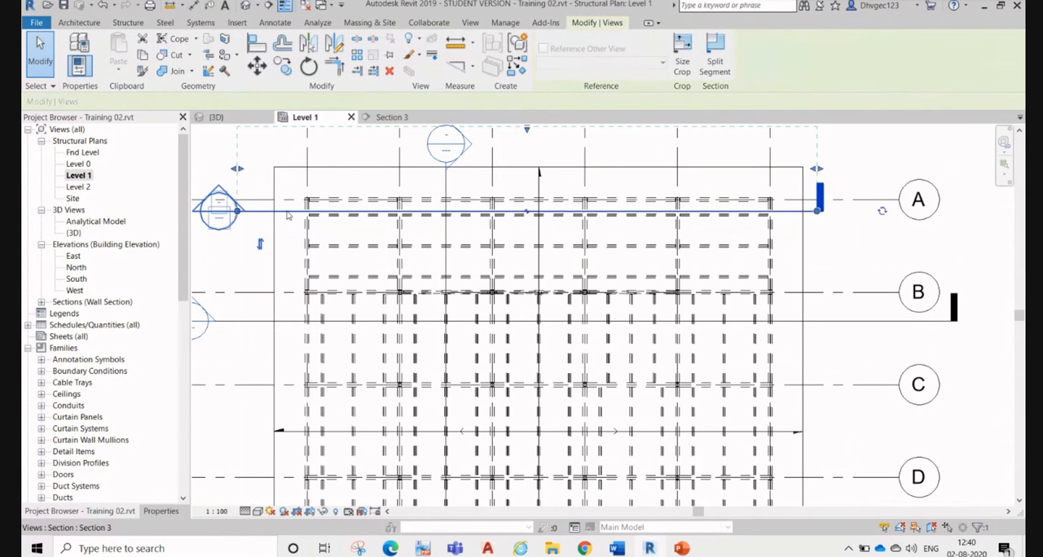
pyautogui.scroll(-1, 457, 264)
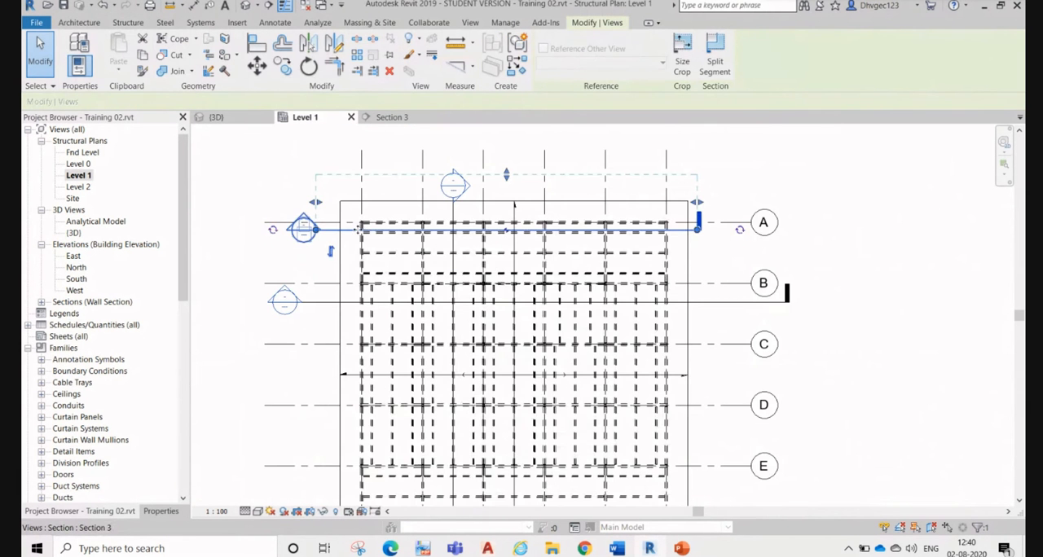
pyautogui.scroll(3, 359, 229)
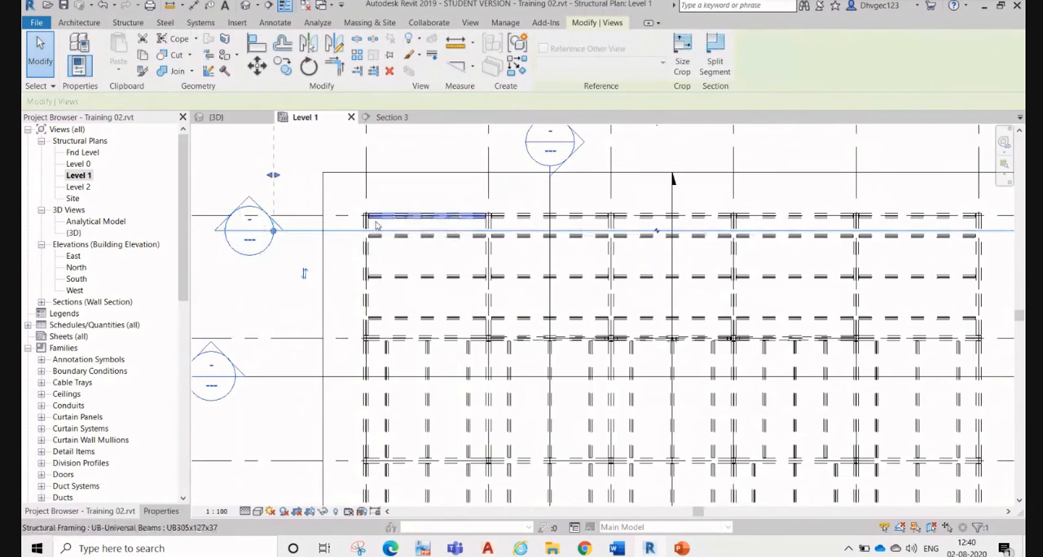
pyautogui.scroll(2, 376, 226)
pyautogui.click(393, 118)
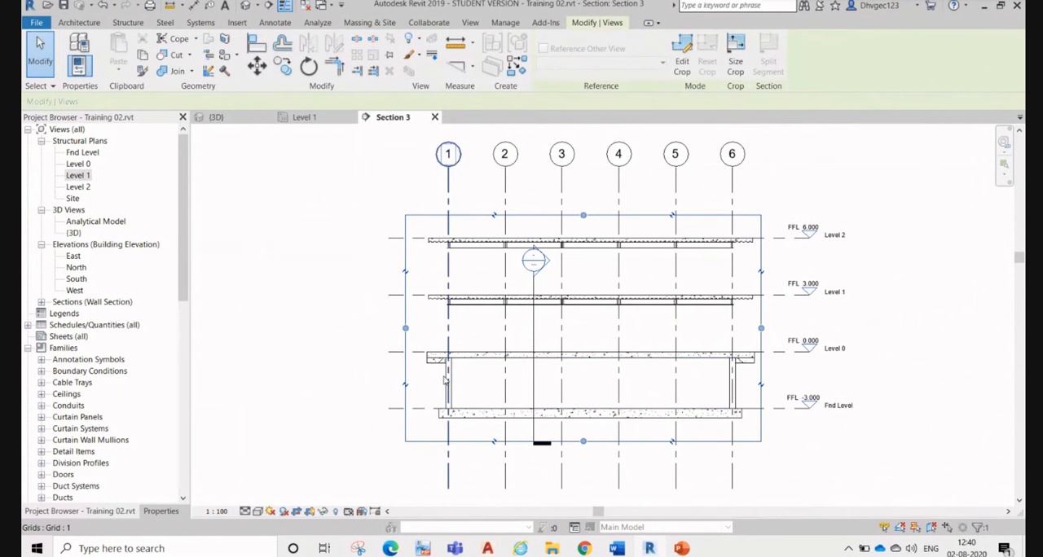
# Step: Select the connected basement walls between Fnd Level and Level 0 in Section 3 to inspect them, and clear the selection
pyautogui.press('Tab')
pyautogui.press('Tab')
pyautogui.click(445, 379)
pyautogui.scroll(4, 457, 385)
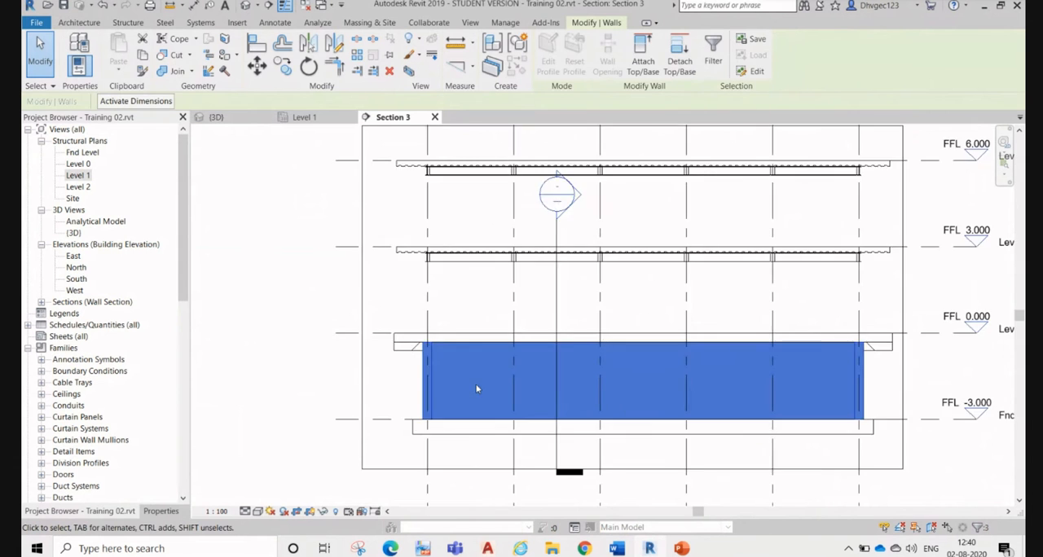
pyautogui.click(359, 402)
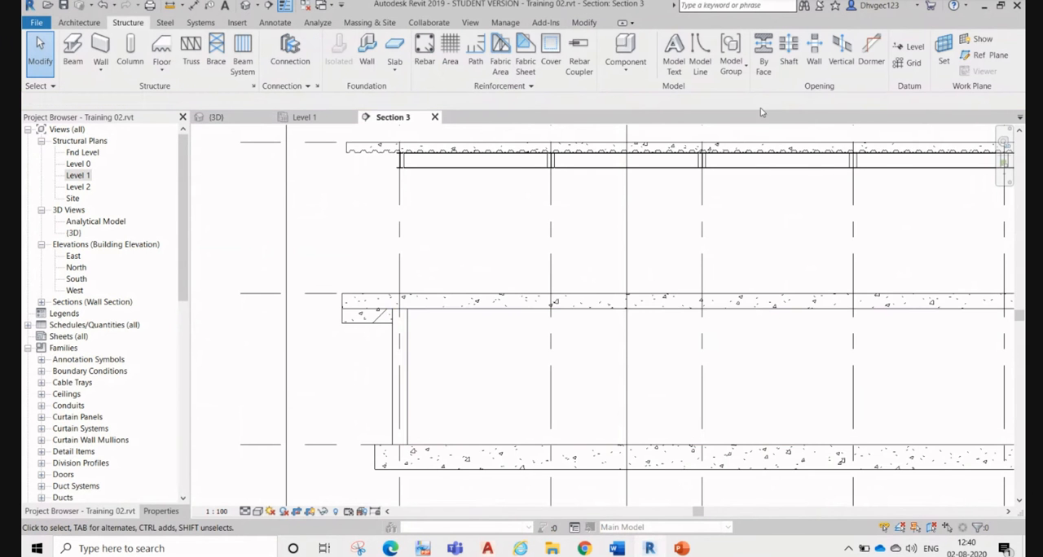
pyautogui.moveTo(682, 317); pyautogui.dragTo(550, 239, button='middle')
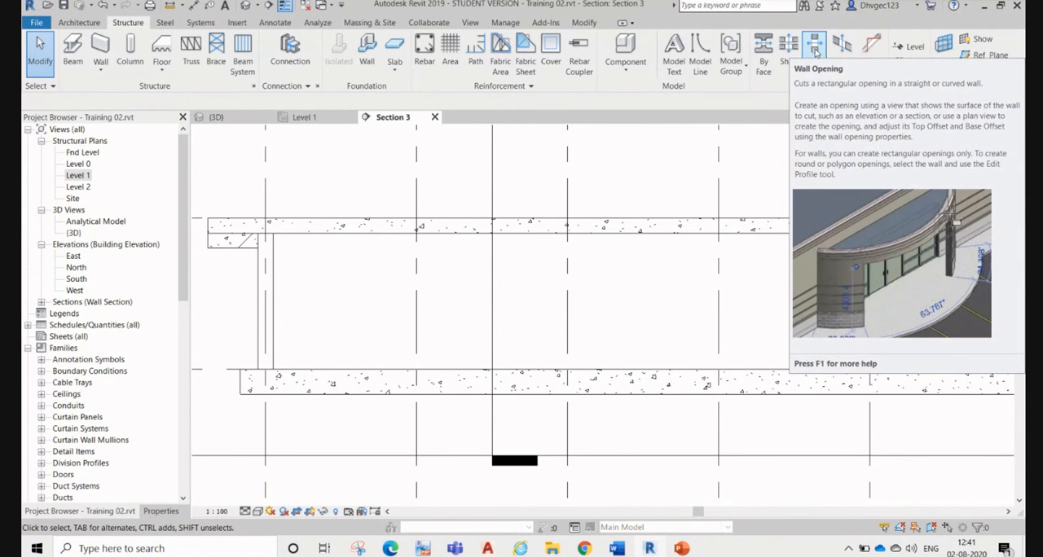
# Step: Cut a rectangular opening about 700 mm wide in the long basement retaining wall, about 1080 mm from the side wall and 1190 mm above Fnd Level
pyautogui.click(816, 51)
pyautogui.scroll(-2, 463, 297)
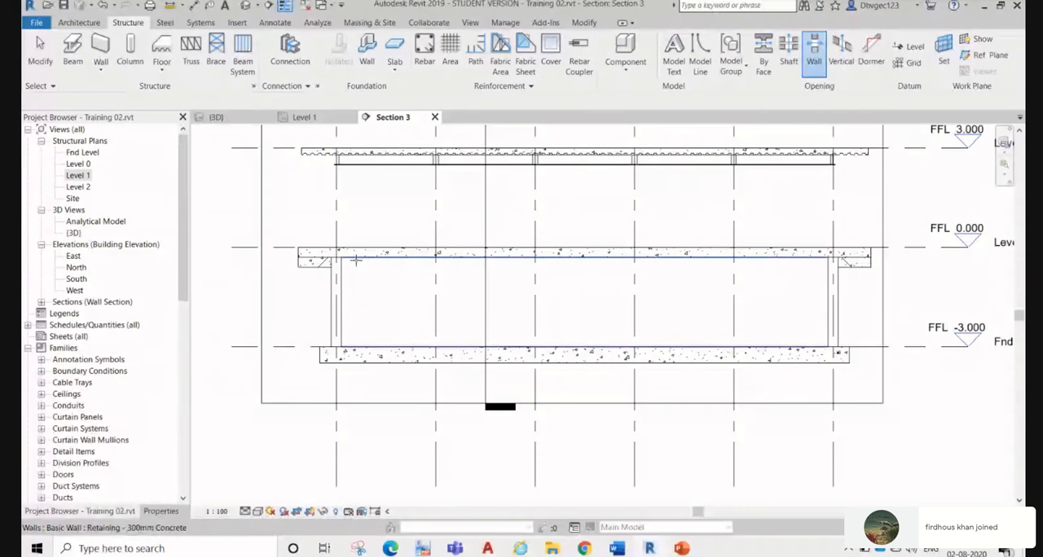
pyautogui.scroll(2, 342, 277)
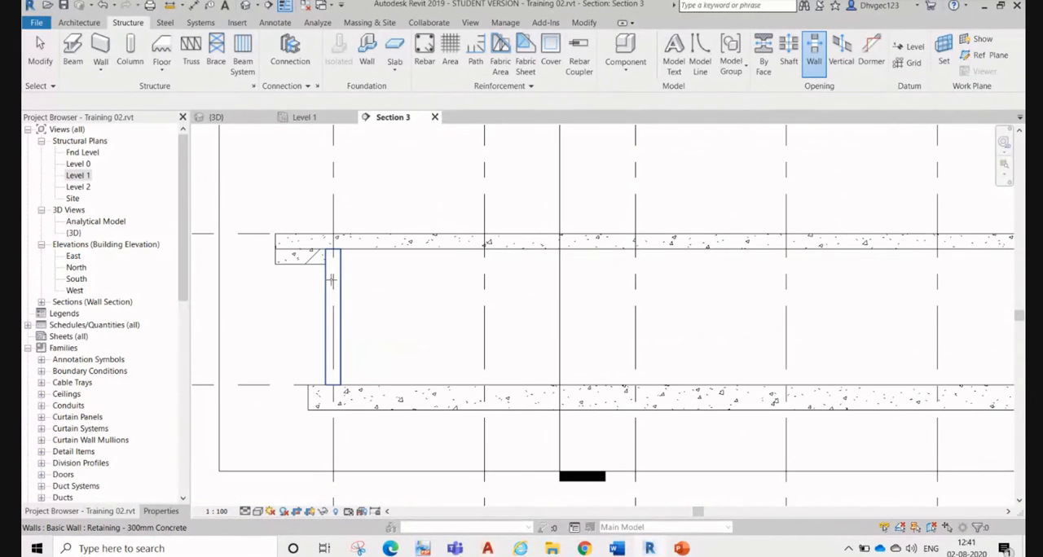
pyautogui.scroll(2, 324, 279)
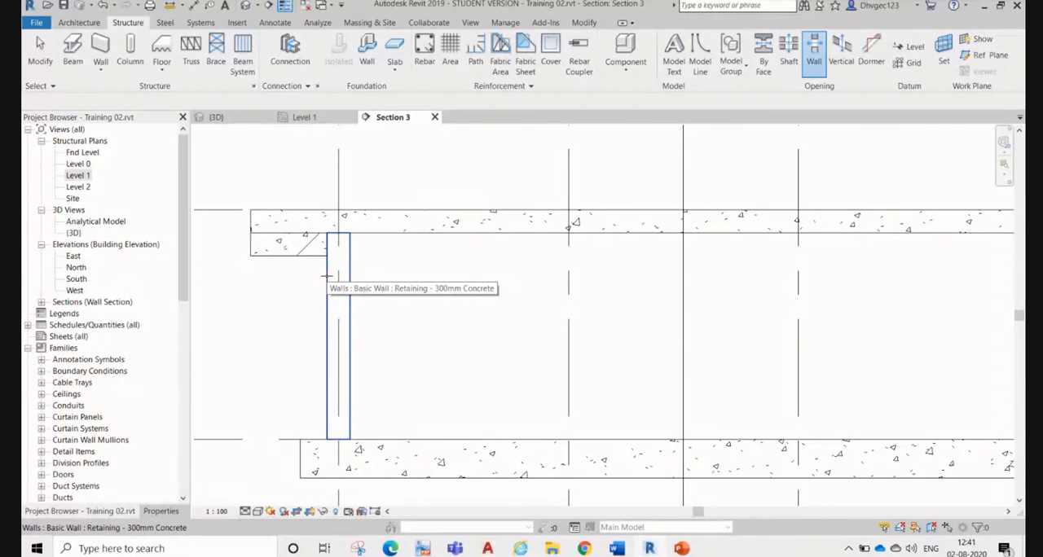
pyautogui.press('Tab')
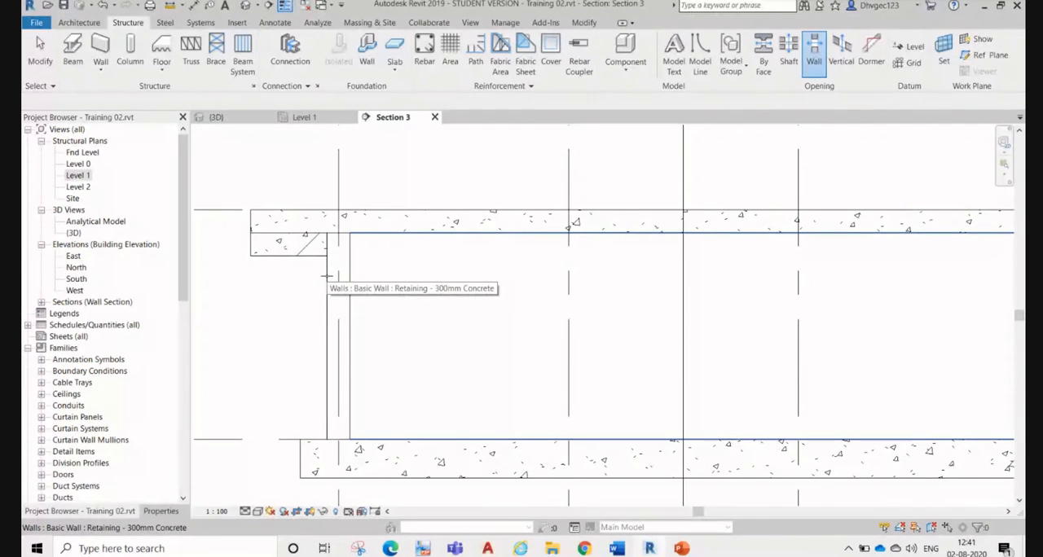
pyautogui.click(327, 277)
pyautogui.scroll(-2, 507, 279)
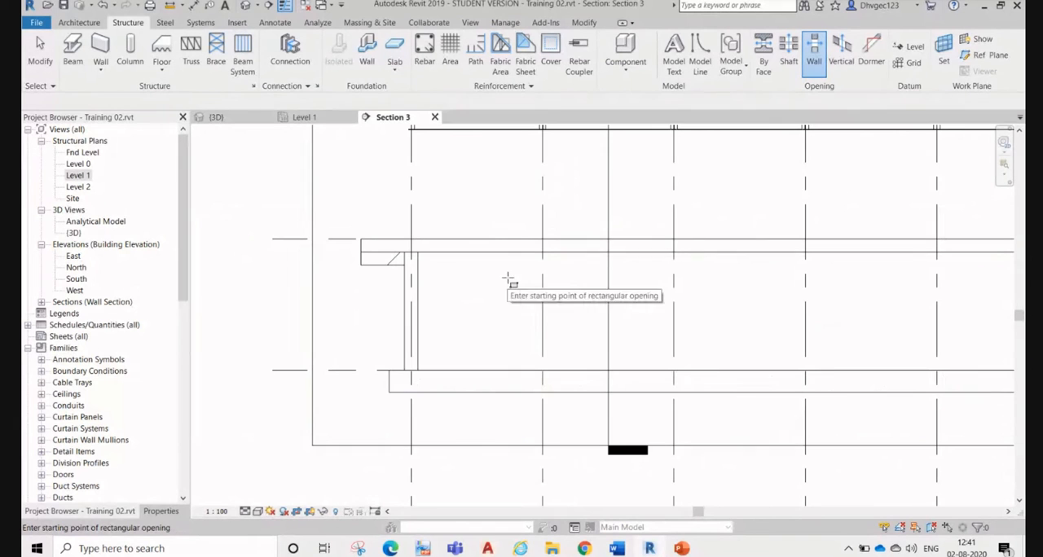
pyautogui.scroll(2, 400, 301)
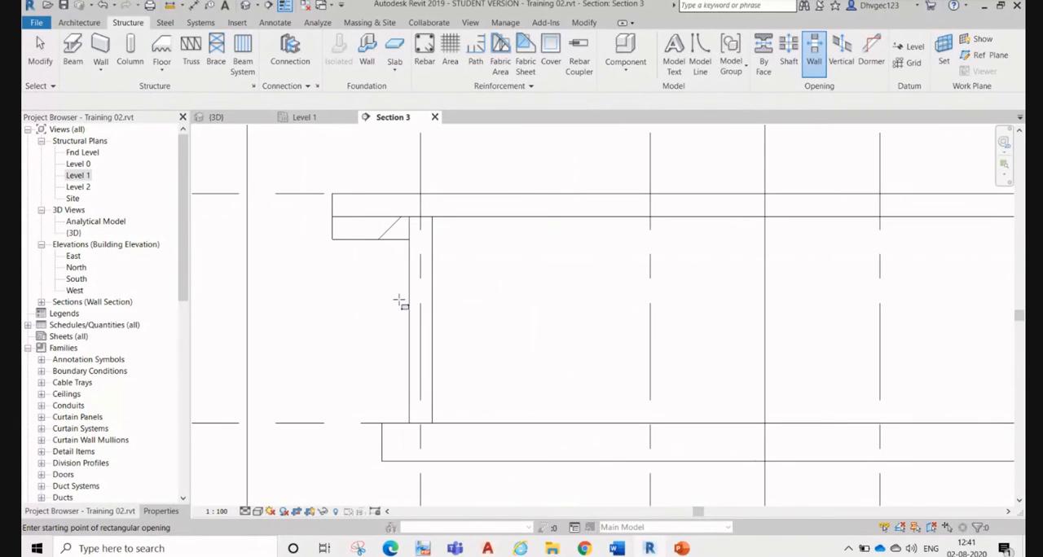
pyautogui.moveTo(506, 275)
pyautogui.mouseDown(button='middle')
pyautogui.moveTo(372, 296)
pyautogui.moveTo(361, 274)
pyautogui.mouseUp(button='middle')
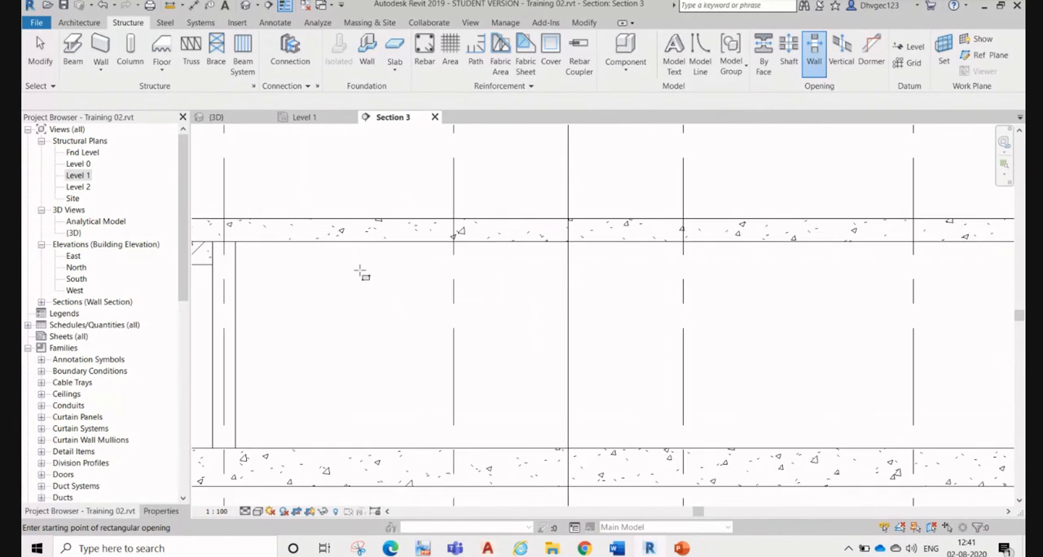
pyautogui.scroll(-2, 407, 257)
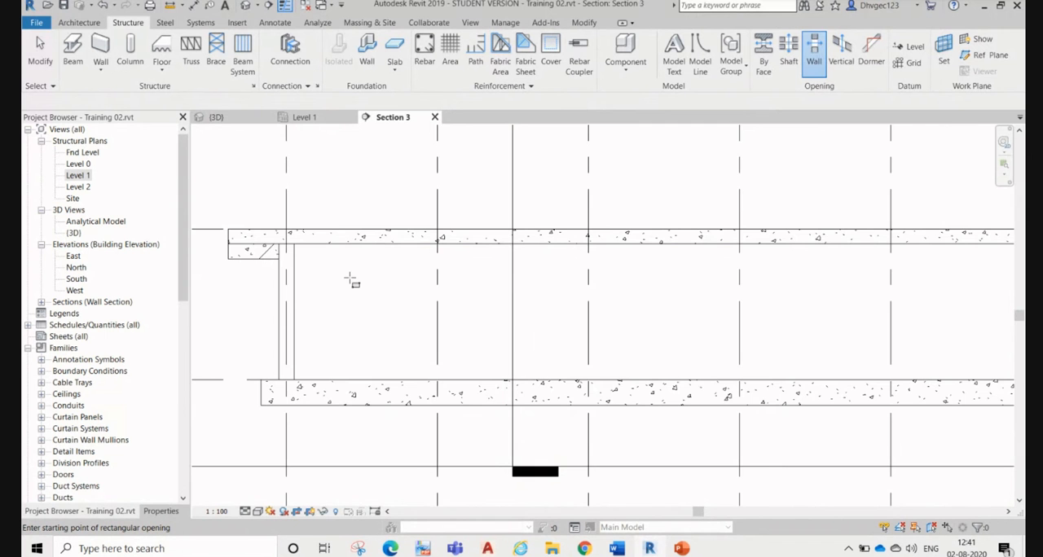
pyautogui.scroll(1, 351, 281)
pyautogui.click(348, 273)
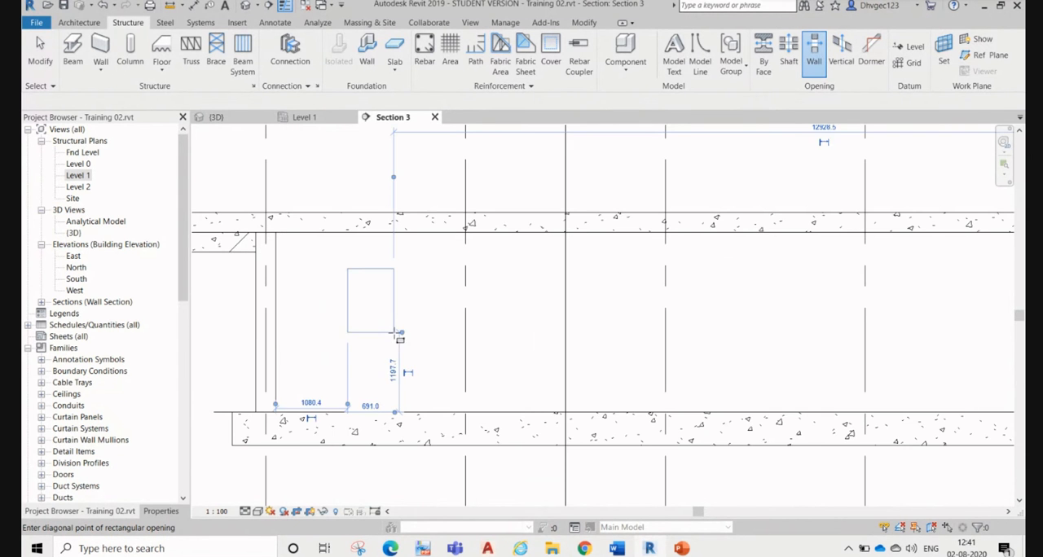
pyautogui.click(427, 347)
pyautogui.scroll(1, 415, 343)
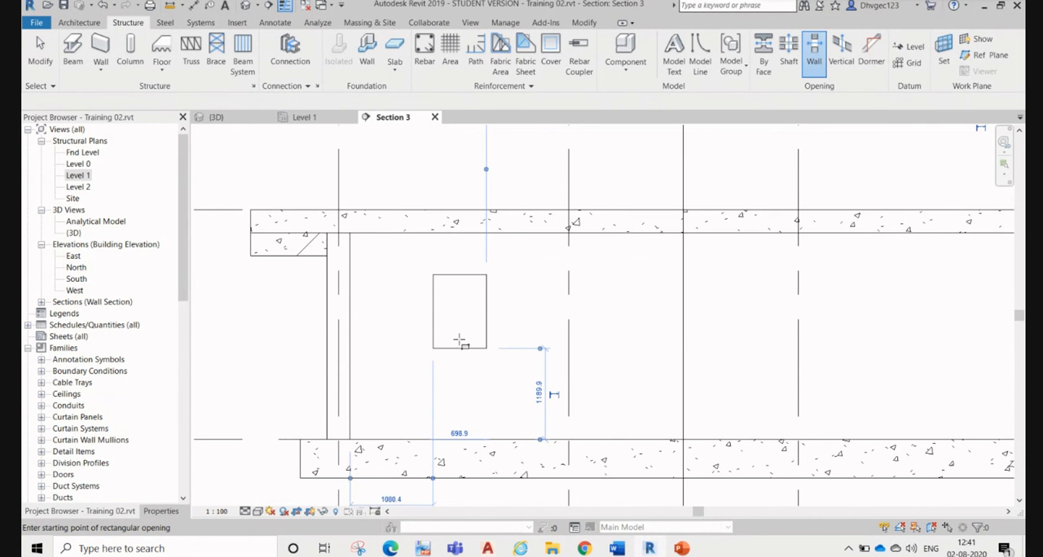
# Step: Set the 3D view to a shaded visual style and orbit to the basement wall to check its new opening
pyautogui.click(213, 117)
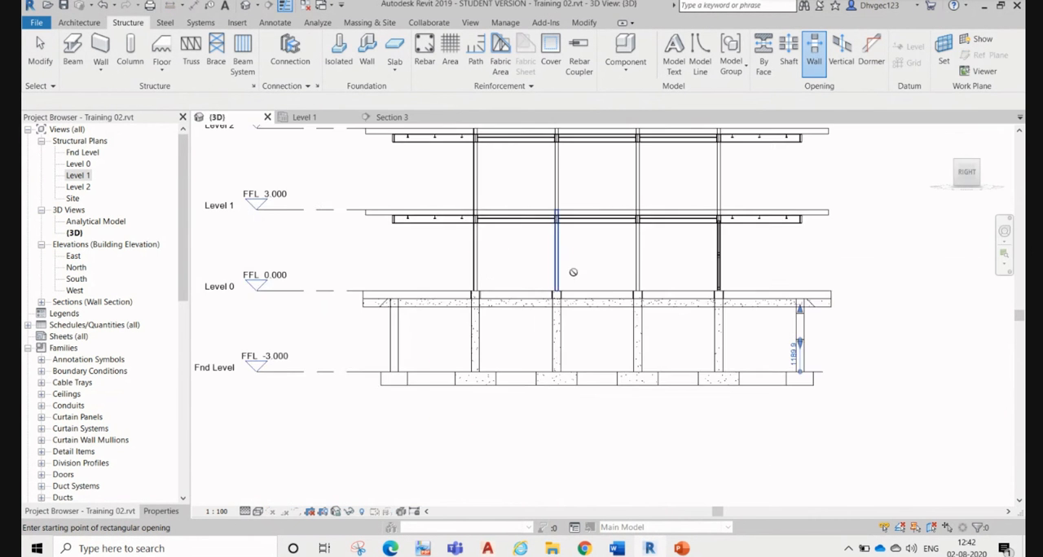
pyautogui.scroll(-1, 573, 273)
pyautogui.scroll(1, 769, 356)
pyautogui.keyDown('shift'); pyautogui.moveTo(769, 356); pyautogui.dragTo(704, 384, button='middle'); pyautogui.keyUp('shift')
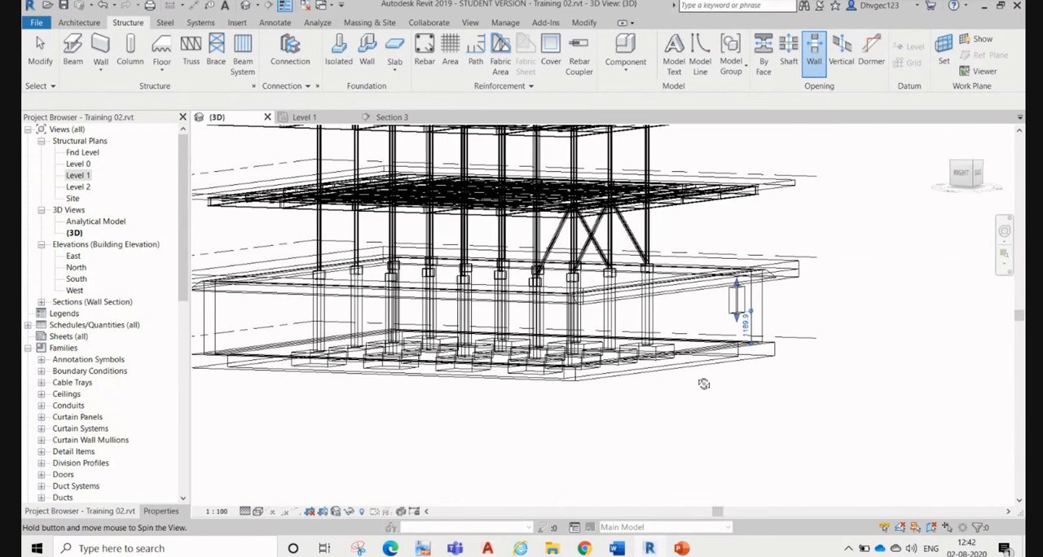
pyautogui.scroll(5, 704, 384)
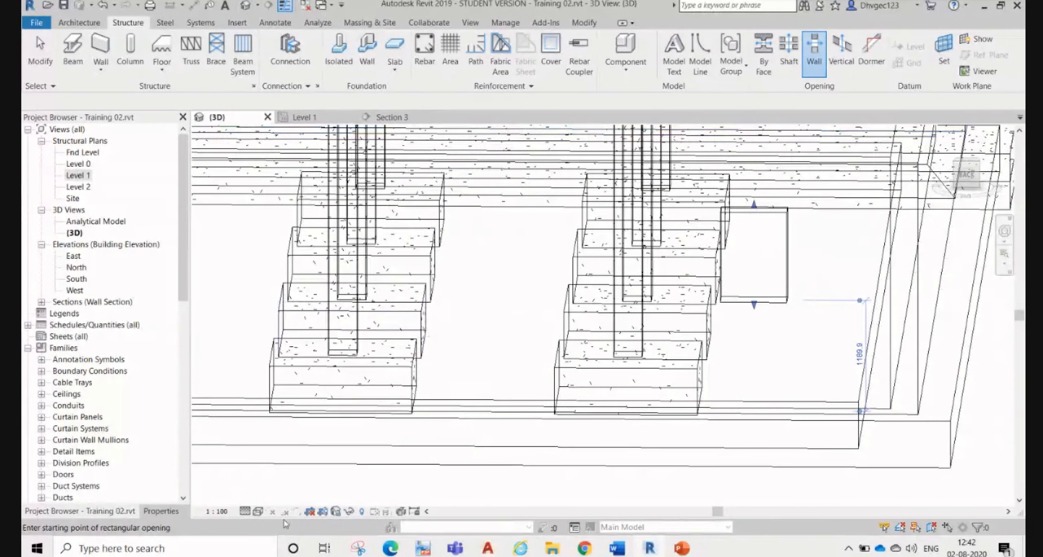
pyautogui.click(257, 511)
pyautogui.click(326, 471)
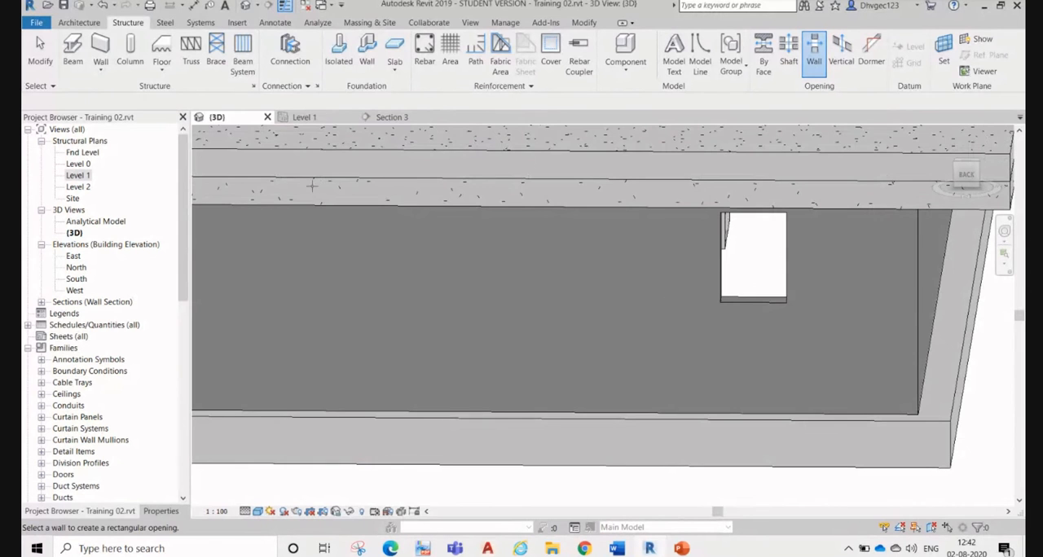
# Step: Enlarge the wall opening in Section 3 to 1200 mm wide, with its base 200 mm above Fnd Level
pyautogui.click(386, 118)
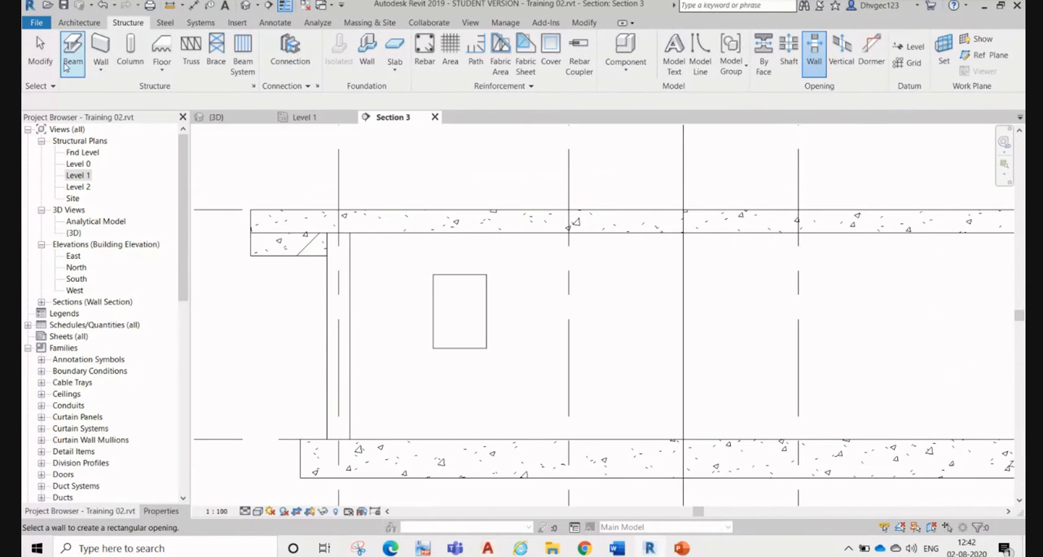
pyautogui.click(50, 49)
pyautogui.click(484, 285)
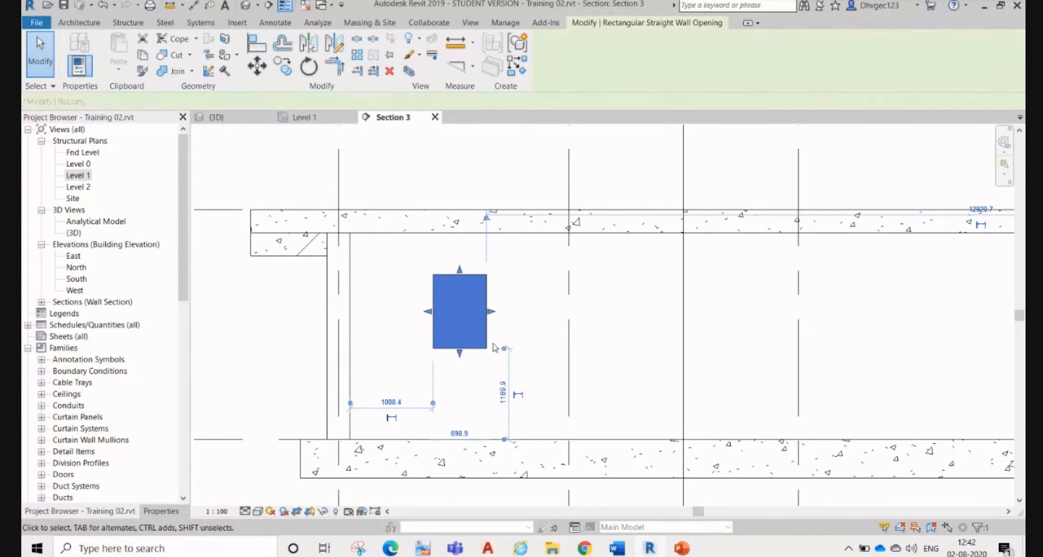
pyautogui.moveTo(461, 356); pyautogui.dragTo(476, 425)
pyautogui.moveTo(492, 349); pyautogui.dragTo(527, 349)
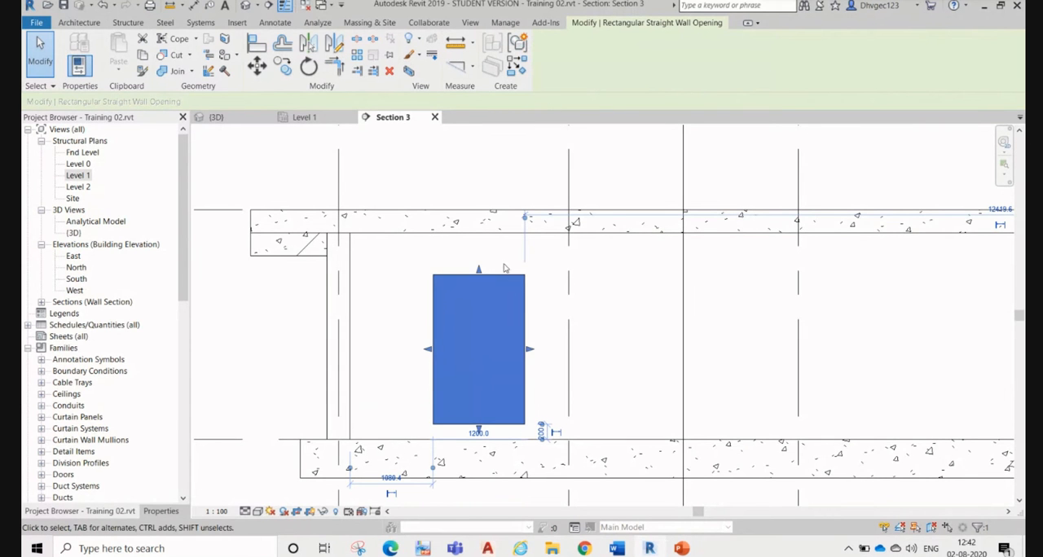
# Step: Inspect the wall opening's offset and level constraint properties, and select the opening again
pyautogui.click(160, 511)
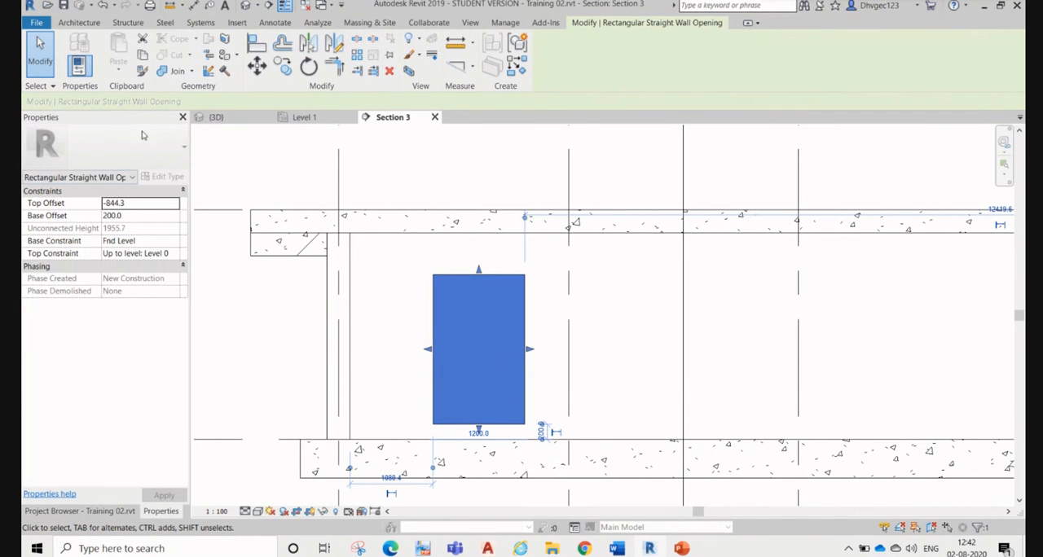
pyautogui.click(151, 205)
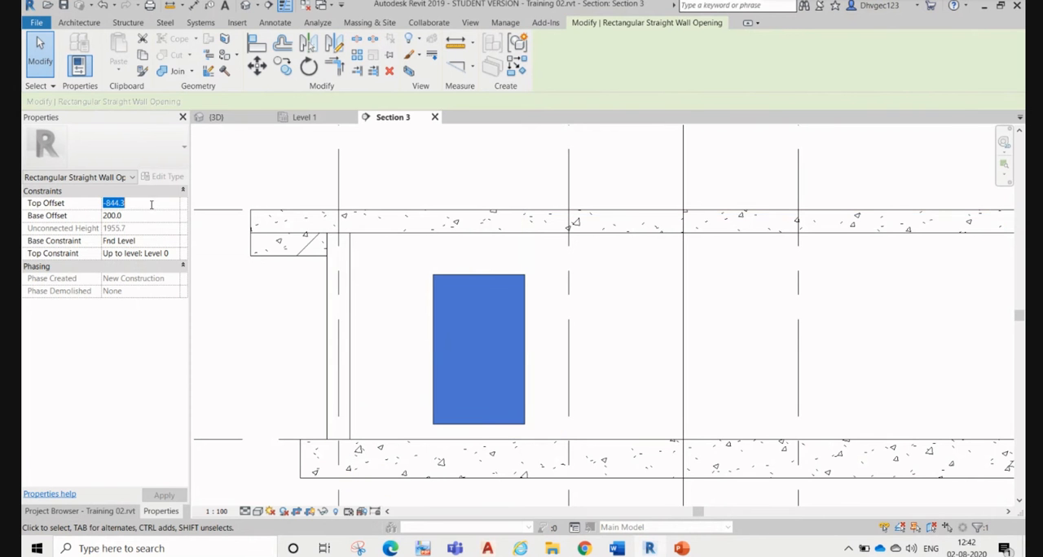
pyautogui.click(501, 252)
pyautogui.click(526, 324)
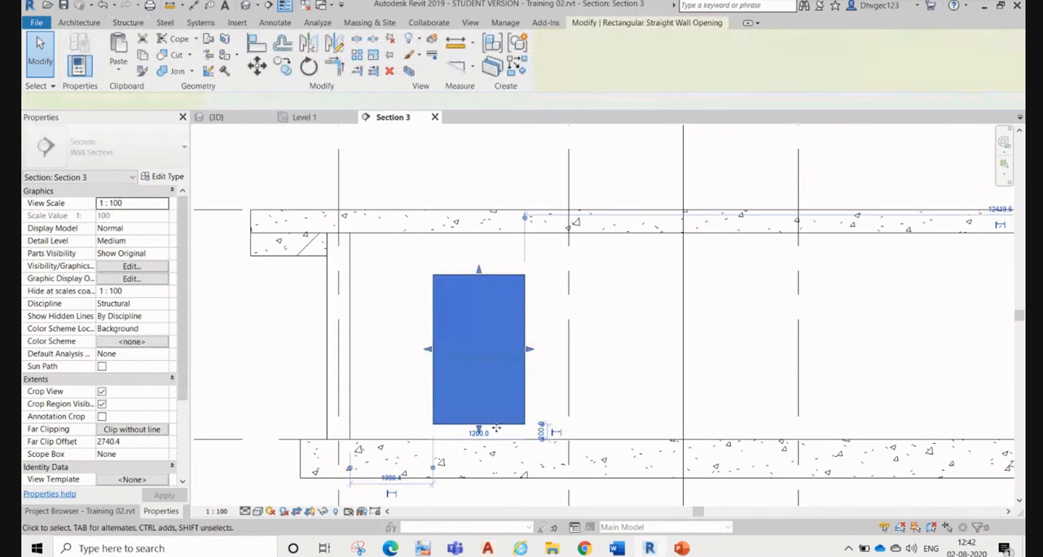
# Step: Lower the wall opening's base to 40 mm above Fnd Level and align its bottom edge with the top of the wall footing
pyautogui.scroll(3, 482, 429)
pyautogui.moveTo(482, 428)
pyautogui.mouseDown()
pyautogui.moveTo(483, 451)
pyautogui.moveTo(479, 444)
pyautogui.mouseUp()
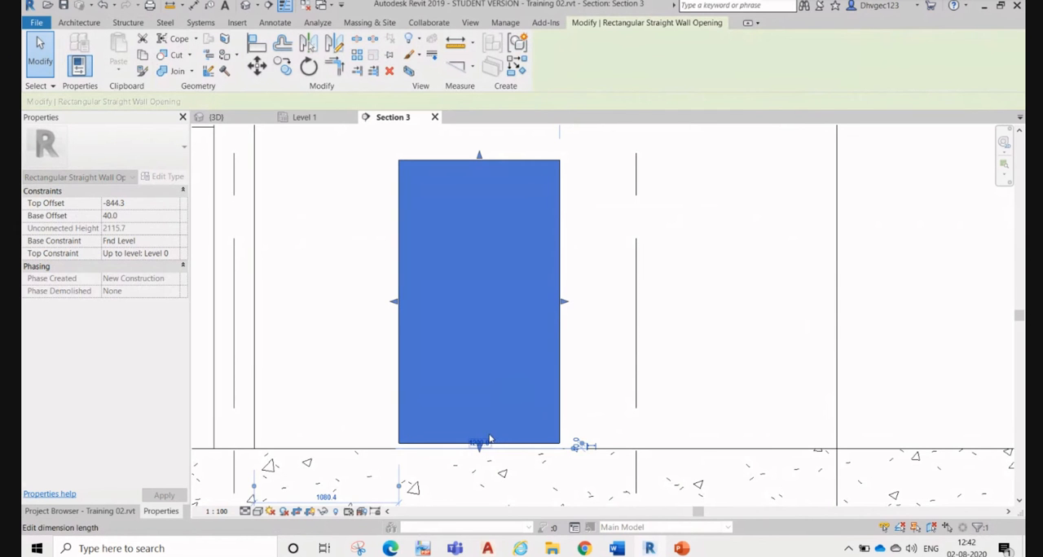
pyautogui.click(606, 374)
pyautogui.click(598, 450)
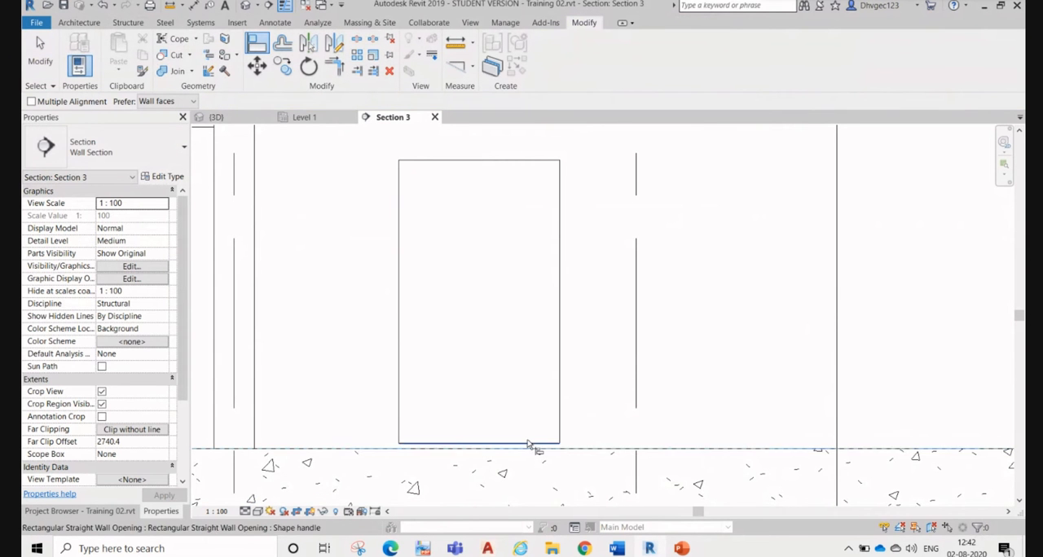
pyautogui.click(526, 443)
pyautogui.scroll(-2, 512, 402)
pyautogui.scroll(-1, 513, 401)
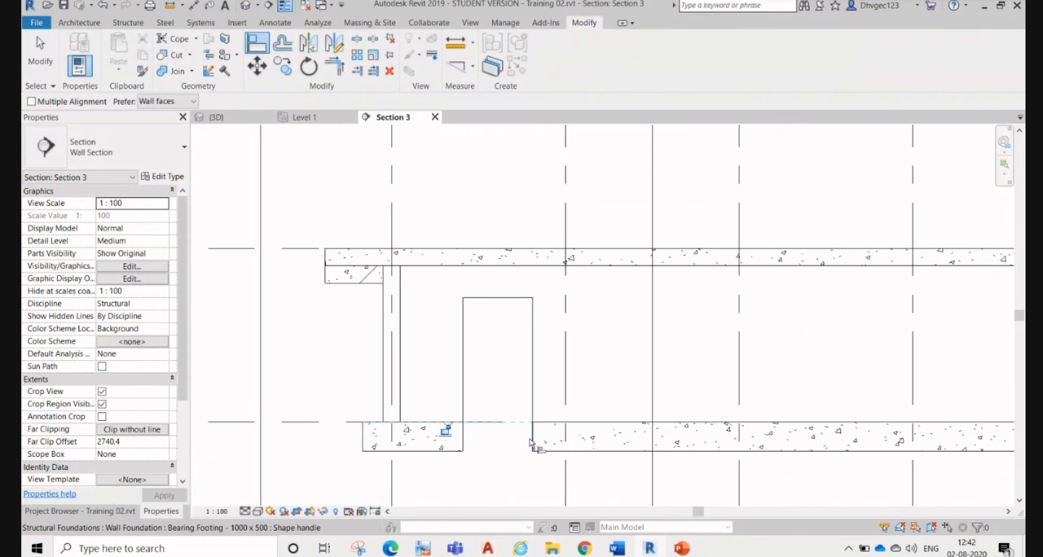
pyautogui.click(534, 445)
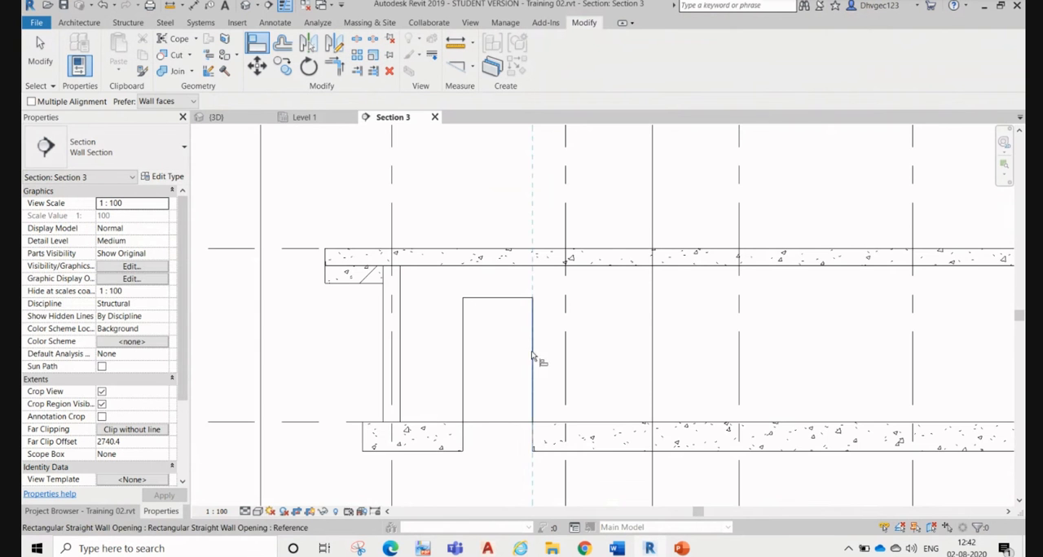
pyautogui.scroll(-3, 538, 359)
pyautogui.press('Escape')
pyautogui.press('Escape')
# Step: Raise the base of the wall opening clear of the footing and set it 50 mm above Fnd Level
pyautogui.click(534, 379)
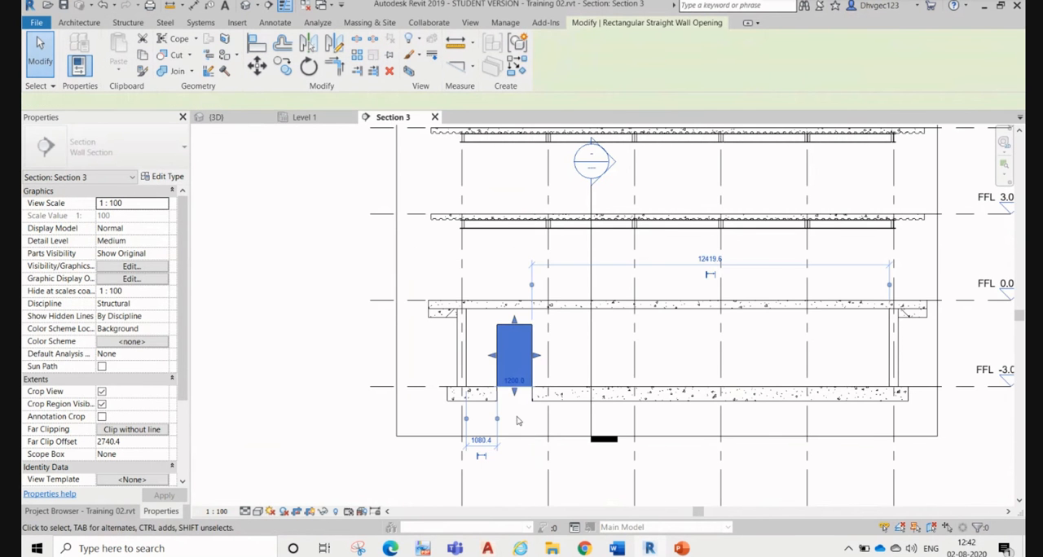
pyautogui.scroll(5, 517, 377)
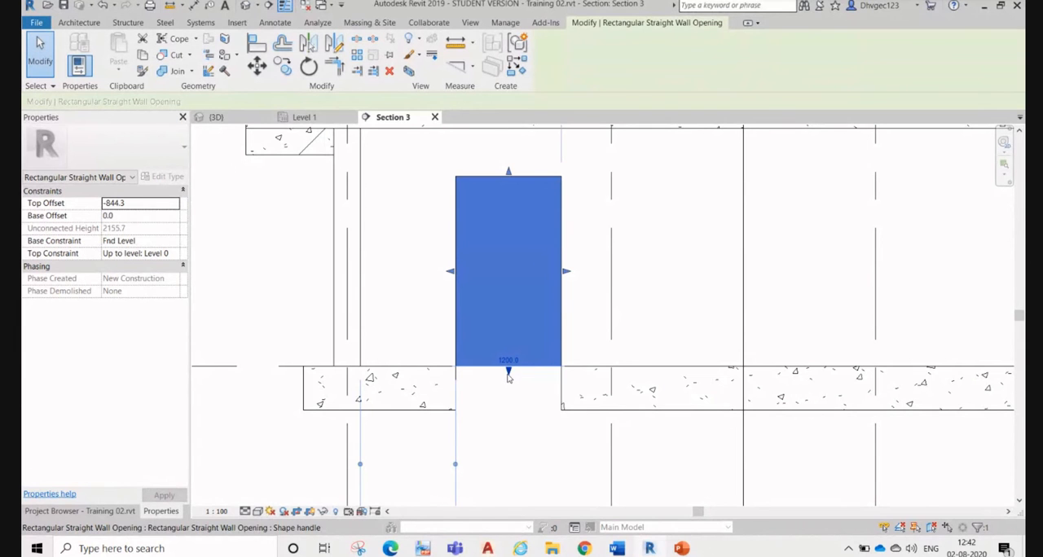
pyautogui.moveTo(508, 374); pyautogui.dragTo(508, 360)
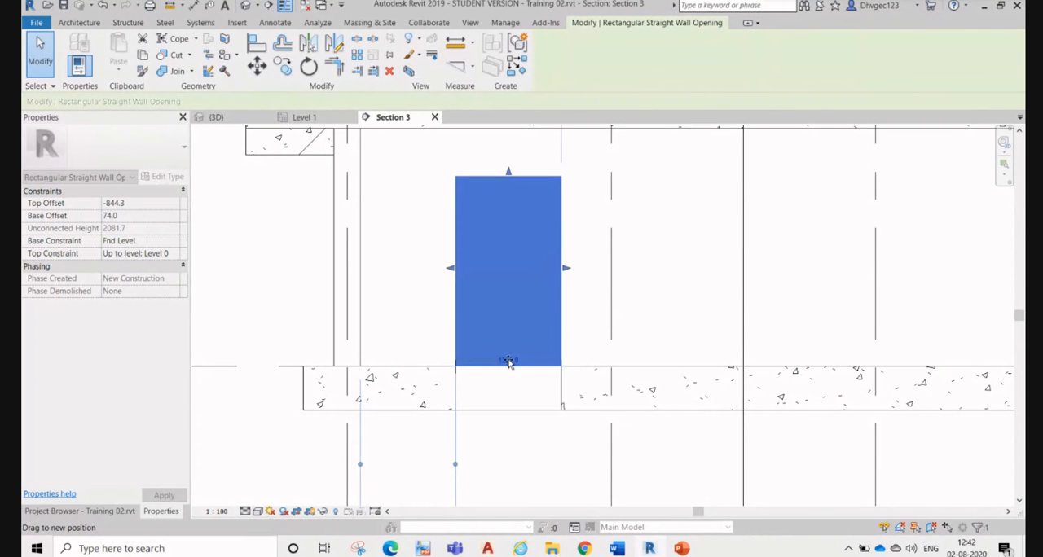
pyautogui.scroll(5, 617, 357)
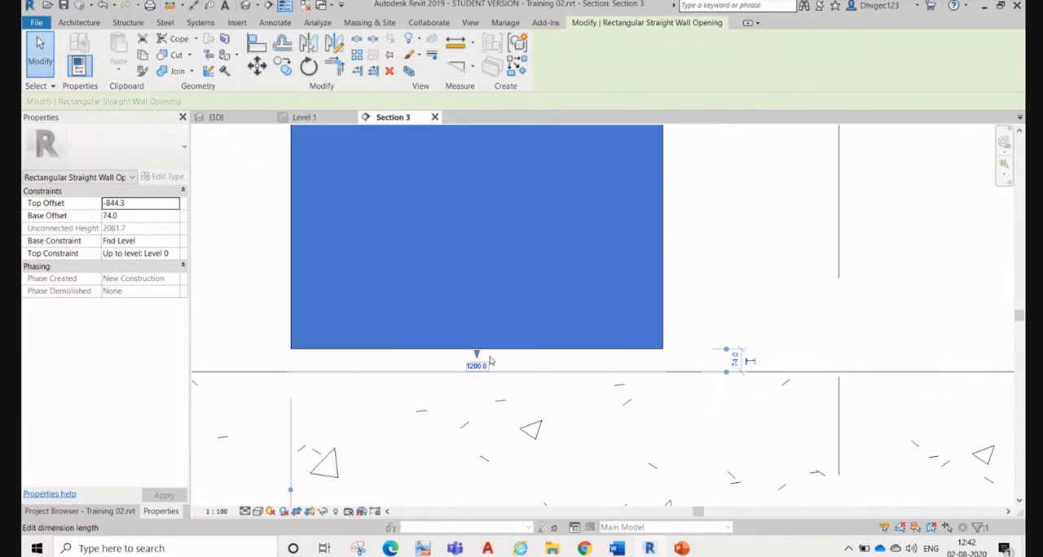
pyautogui.click(750, 362)
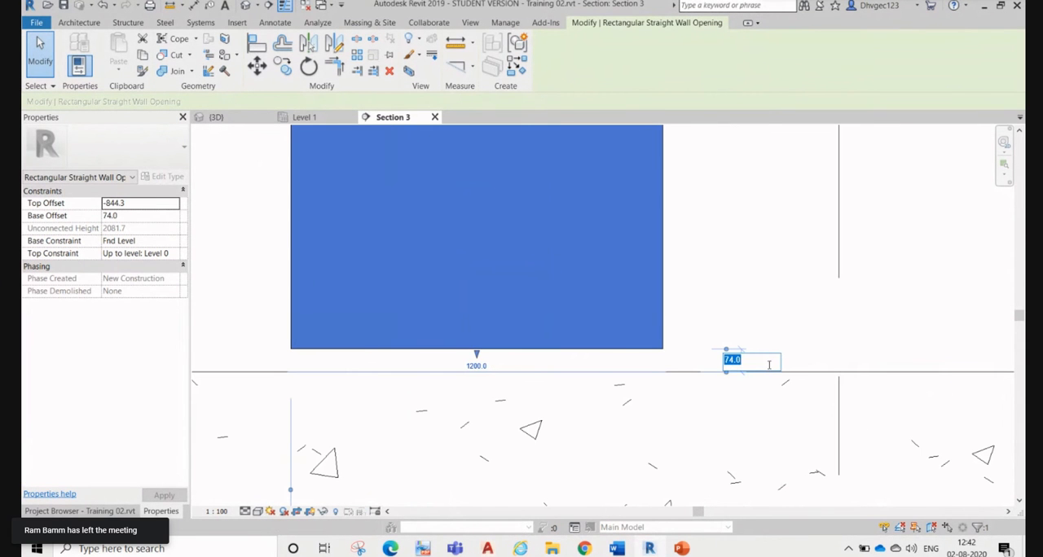
pyautogui.write('50')
pyautogui.press('Return')
pyautogui.scroll(-3, 713, 400)
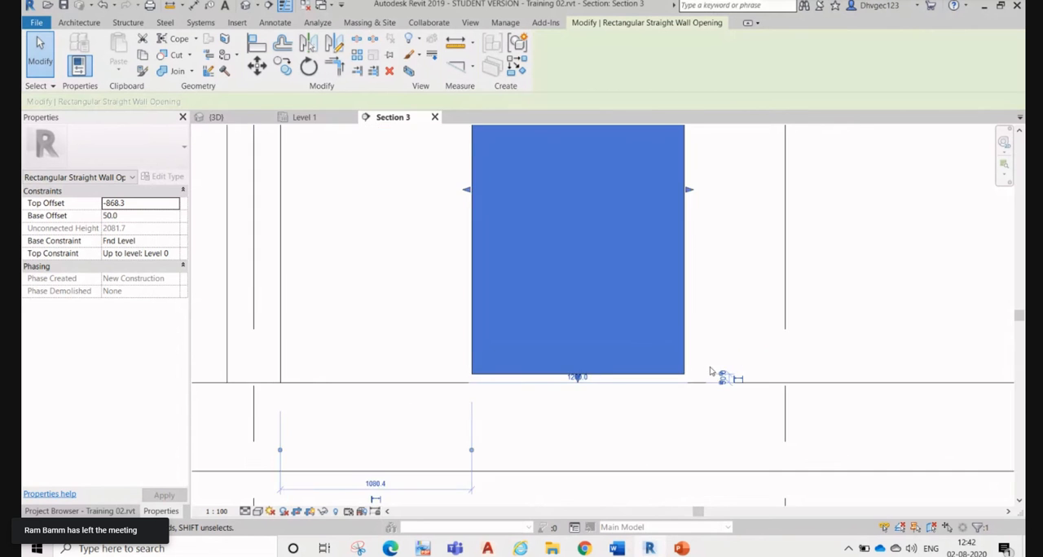
# Step: Raise the wall opening's top edge to about 605 mm below Level 0
pyautogui.moveTo(702, 264); pyautogui.dragTo(710, 405, button='middle')
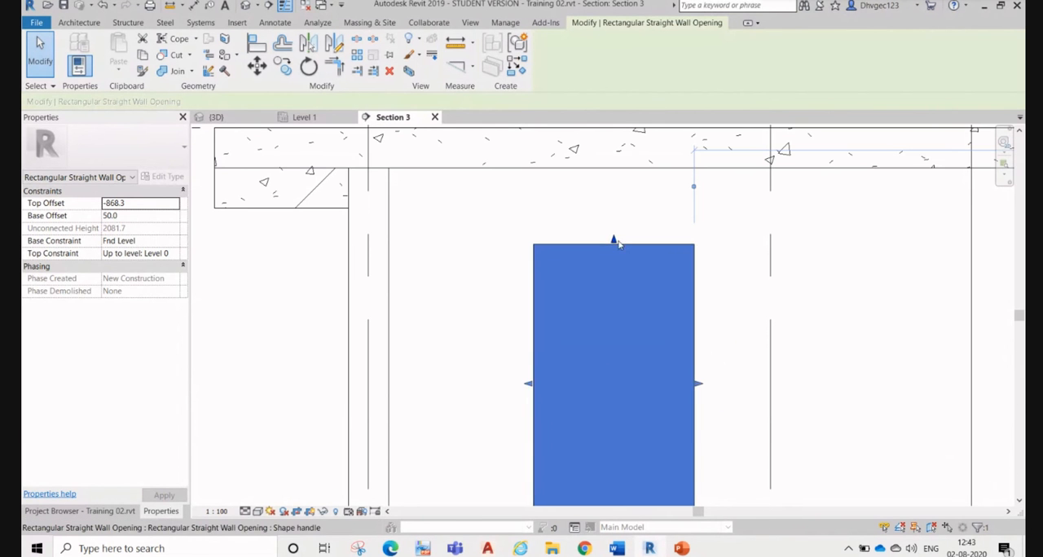
pyautogui.moveTo(613, 239); pyautogui.dragTo(616, 208)
pyautogui.scroll(-3, 616, 208)
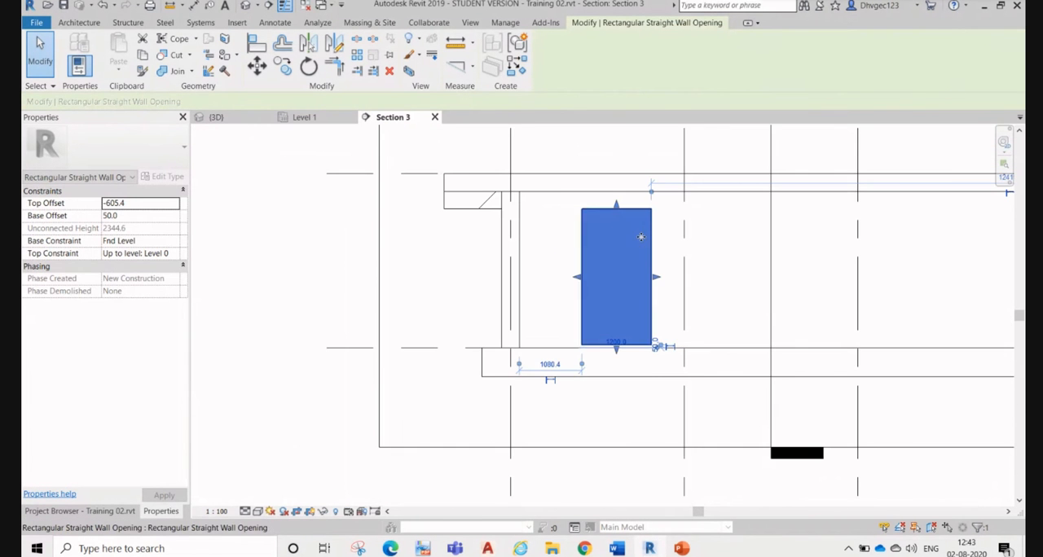
pyautogui.click(490, 301)
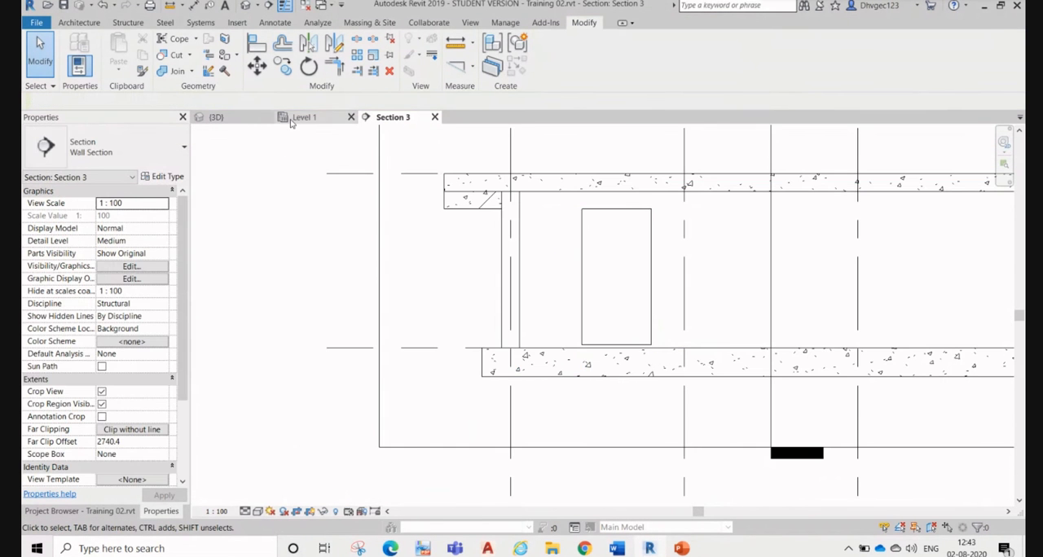
# Step: Examine the resized basement wall opening in the 3D view and return to Section 3
pyautogui.click(214, 117)
pyautogui.keyDown('shift'); pyautogui.moveTo(750, 341); pyautogui.dragTo(605, 416, button='middle'); pyautogui.keyUp('shift')
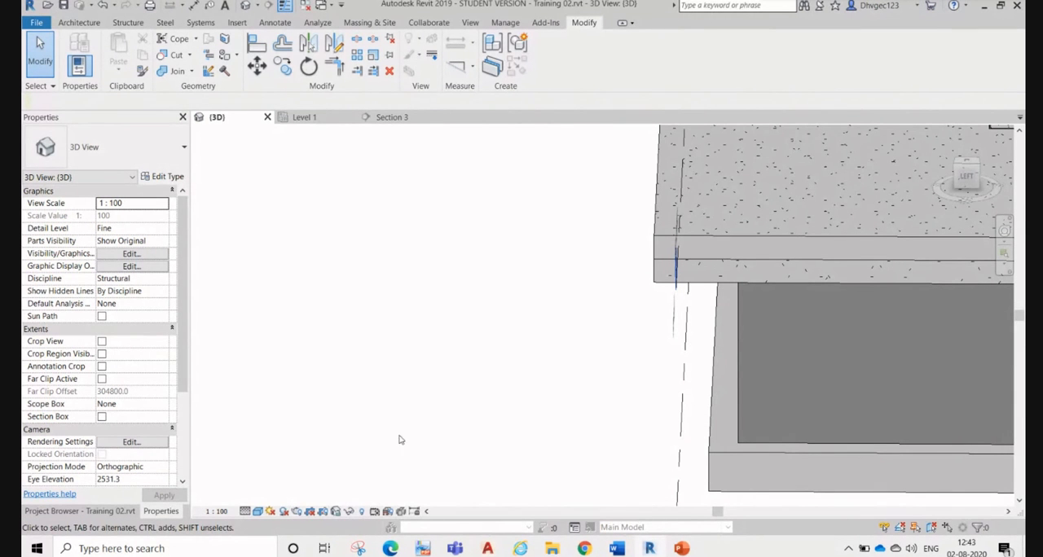
pyautogui.keyDown('shift'); pyautogui.moveTo(437, 273); pyautogui.dragTo(410, 121, button='middle'); pyautogui.keyUp('shift')
pyautogui.click(408, 118)
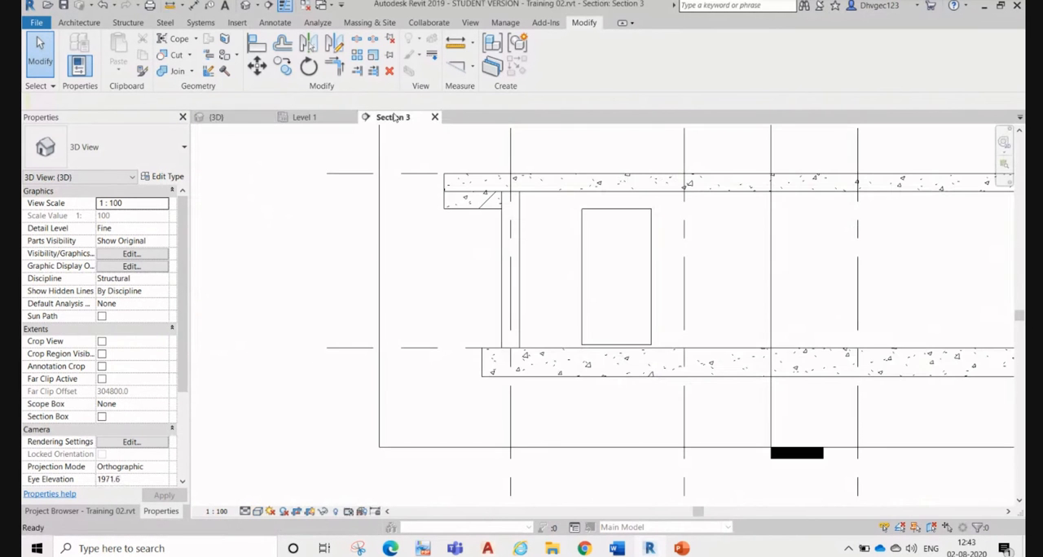
pyautogui.click(302, 117)
pyautogui.click(381, 119)
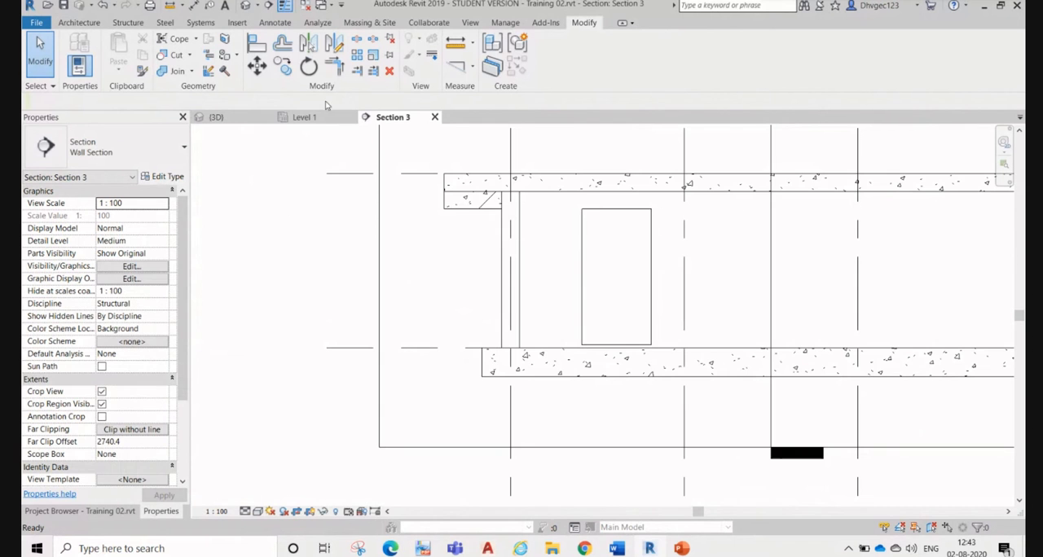
pyautogui.click(130, 24)
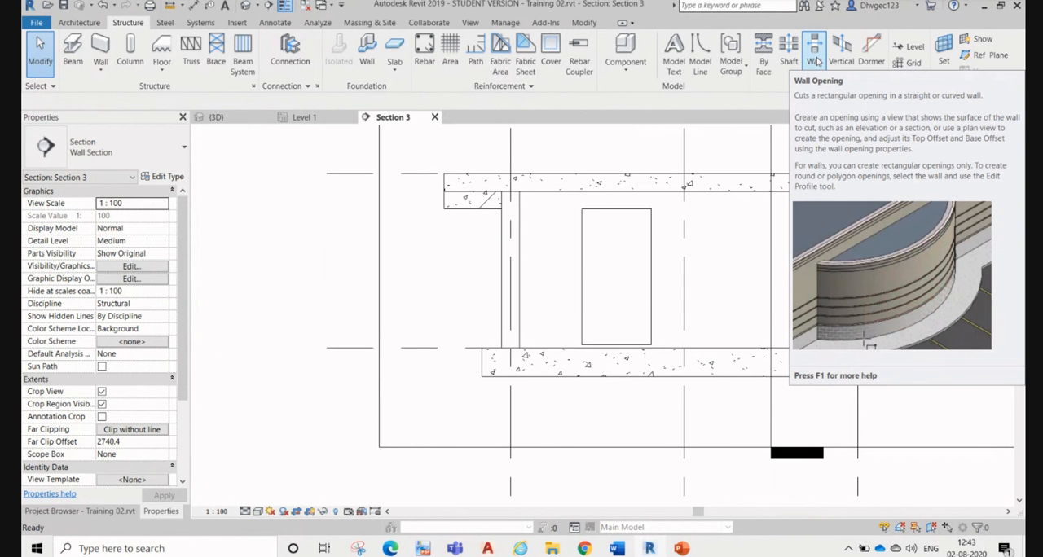
pyautogui.click(816, 62)
pyautogui.scroll(-3, 456, 295)
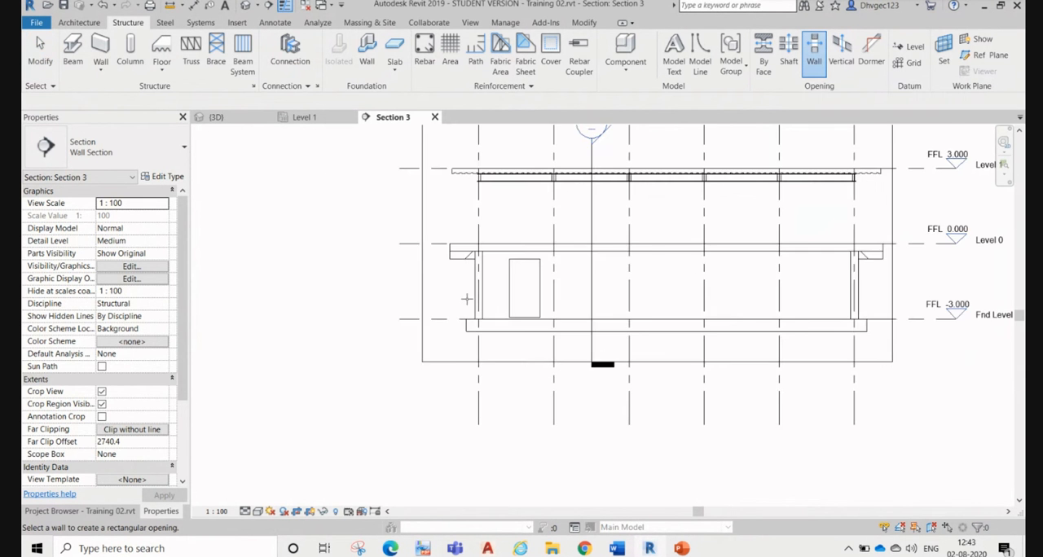
pyautogui.scroll(2, 747, 268)
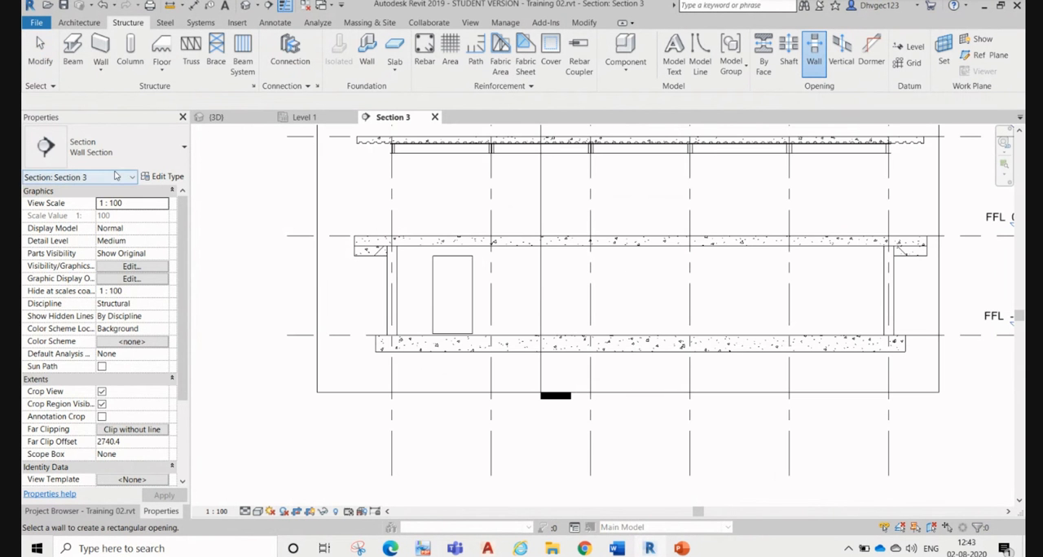
pyautogui.click(172, 153)
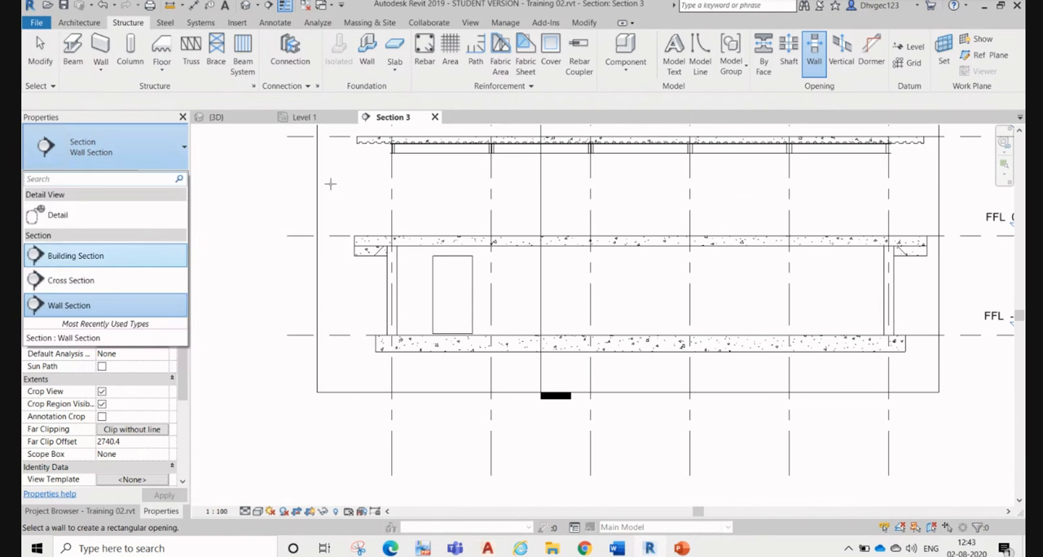
pyautogui.press('Escape')
pyautogui.press('Escape')
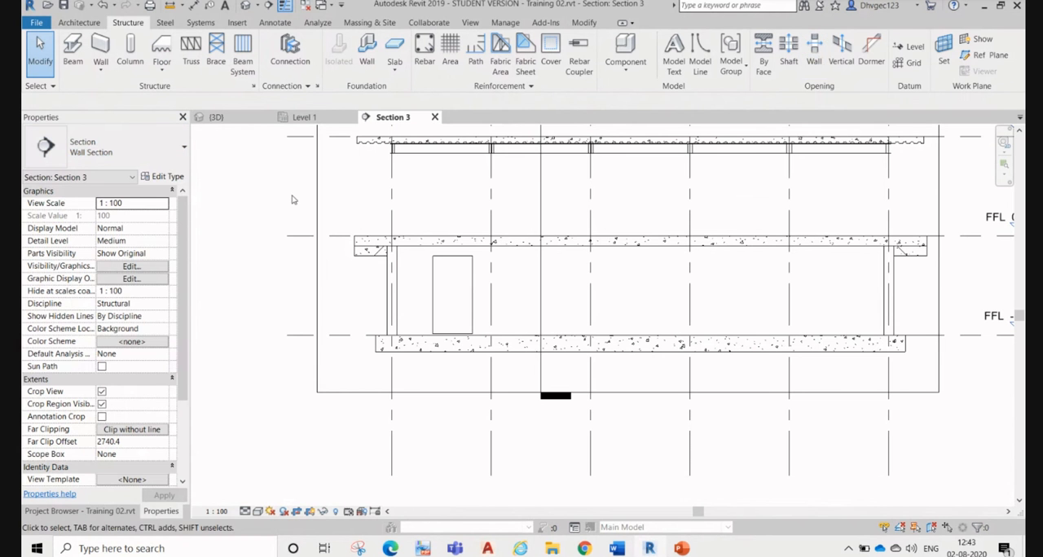
# Step: Open the Level 1 structural plan for a shaft opening and save the project
pyautogui.click(795, 58)
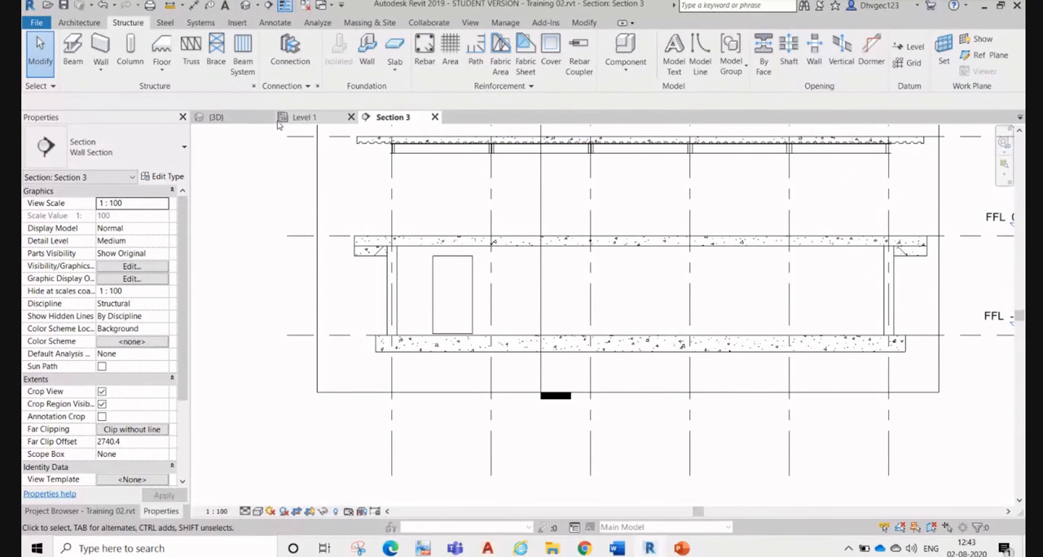
pyautogui.click(305, 117)
pyautogui.scroll(-13, 522, 249)
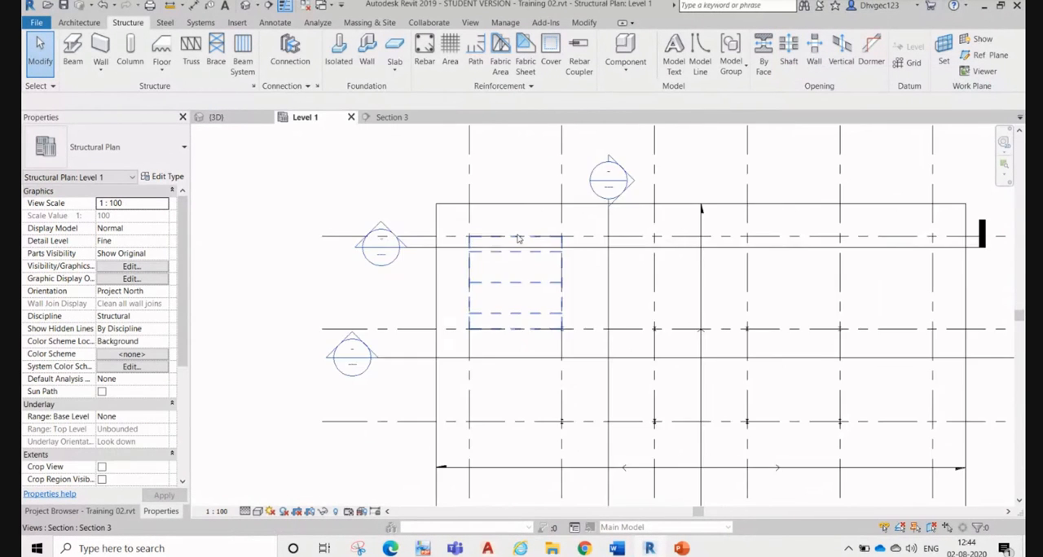
pyautogui.scroll(2, 742, 249)
pyautogui.scroll(2, 705, 257)
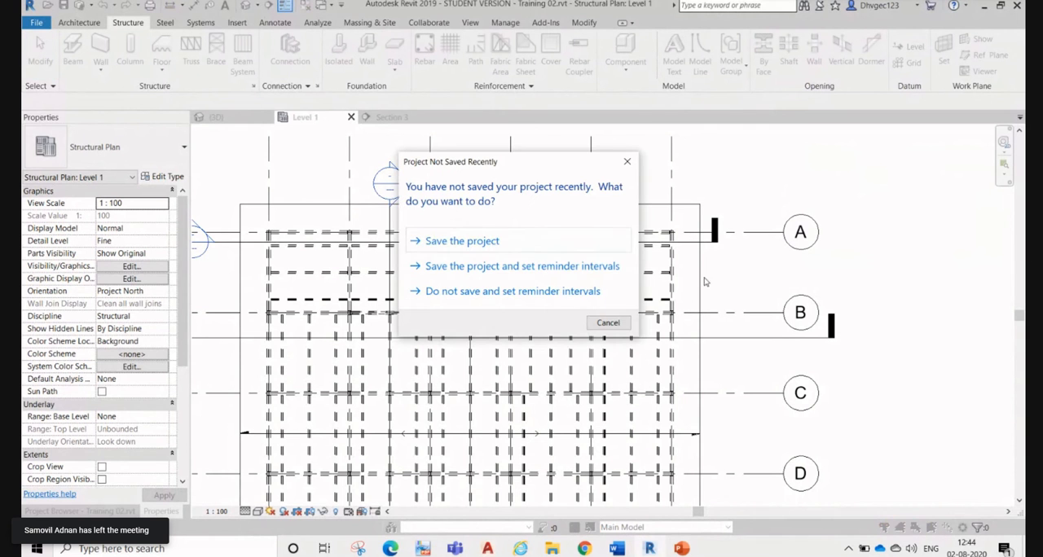
pyautogui.click(472, 241)
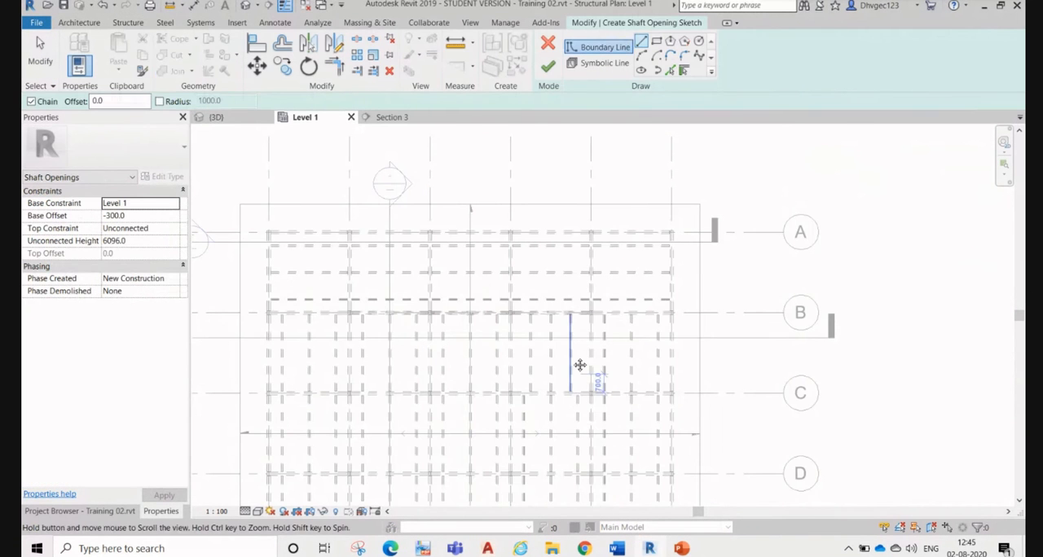
# Step: Create a rectangular shaft opening on Level 1 between grids B and C, about 2600 mm long in plan, in the fourth bay
pyautogui.scroll(3, 607, 228)
pyautogui.scroll(1, 582, 229)
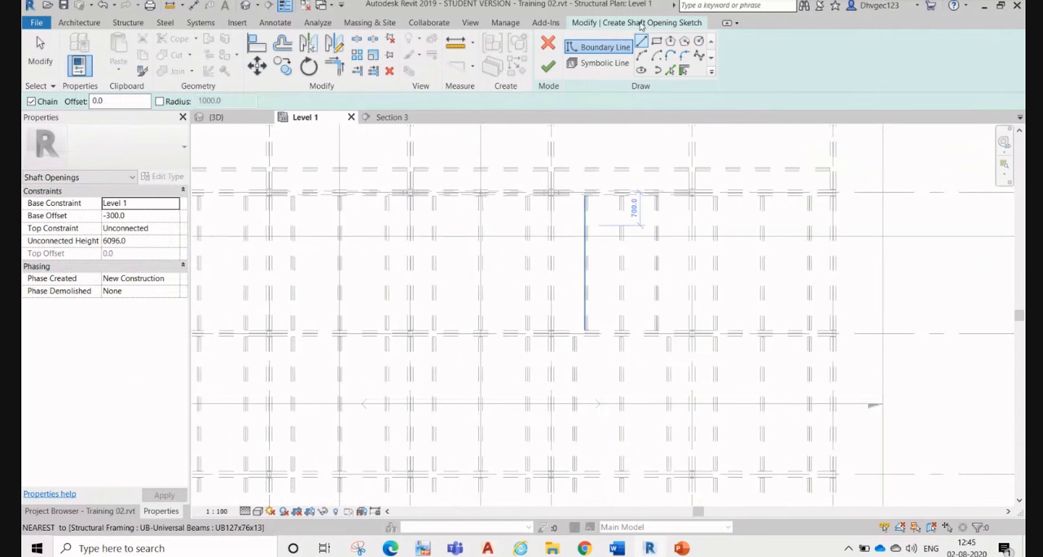
pyautogui.click(657, 42)
pyautogui.scroll(2, 568, 215)
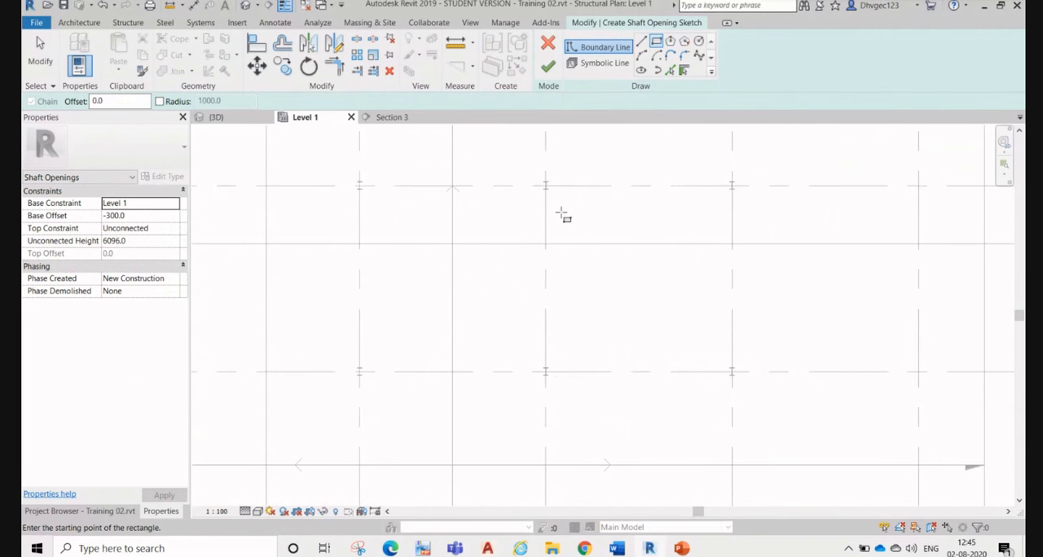
pyautogui.click(556, 199)
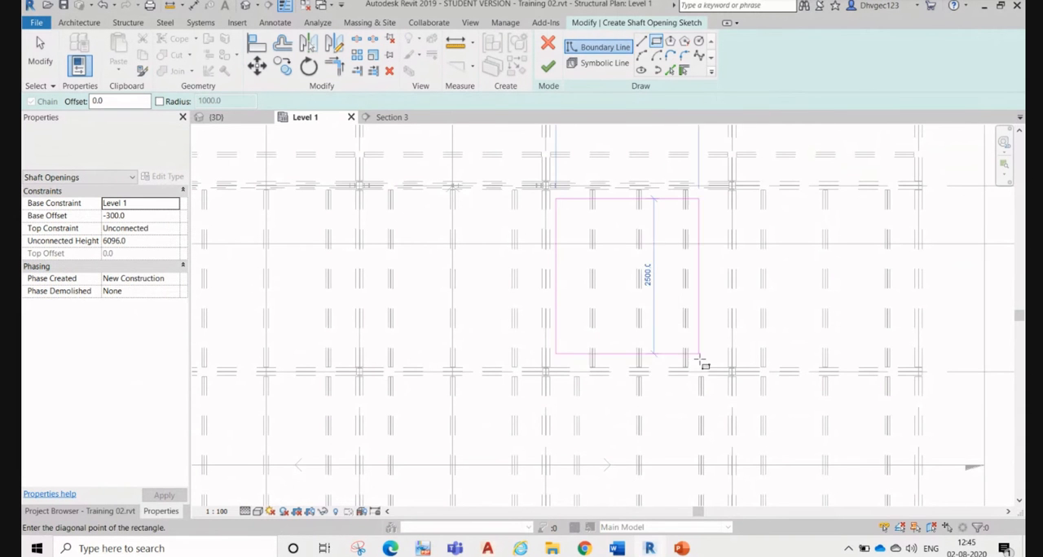
pyautogui.scroll(2, 728, 361)
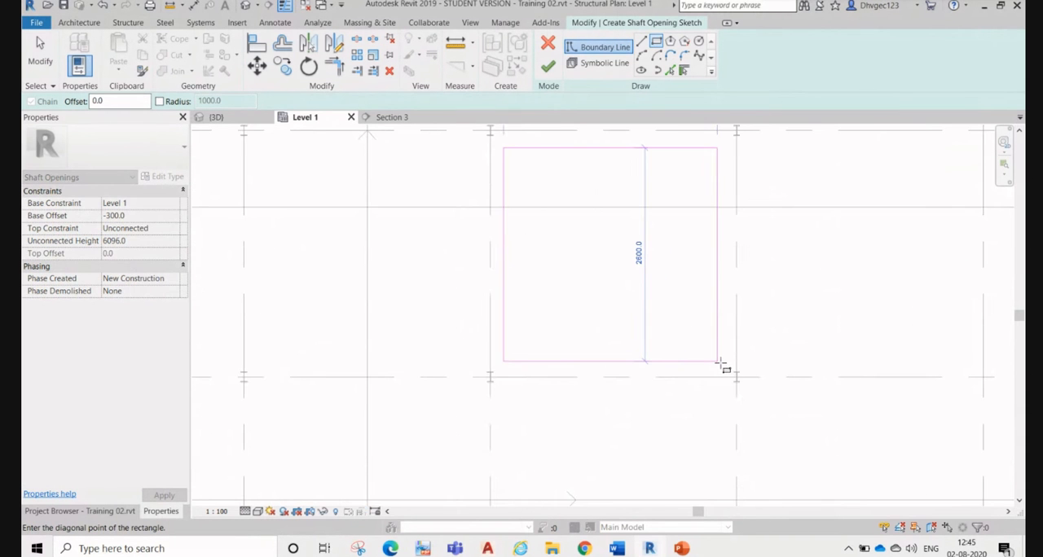
pyautogui.click(726, 361)
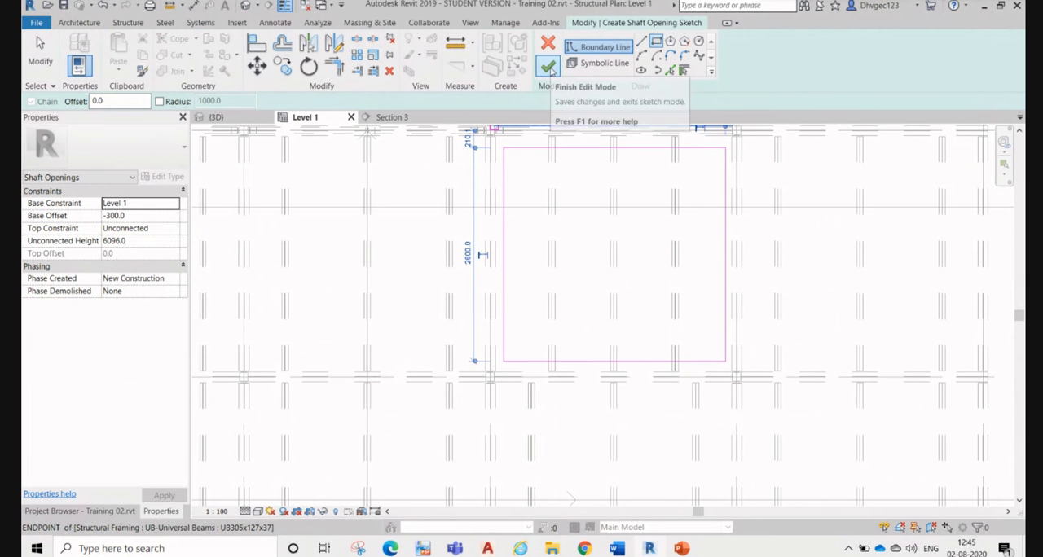
pyautogui.click(547, 66)
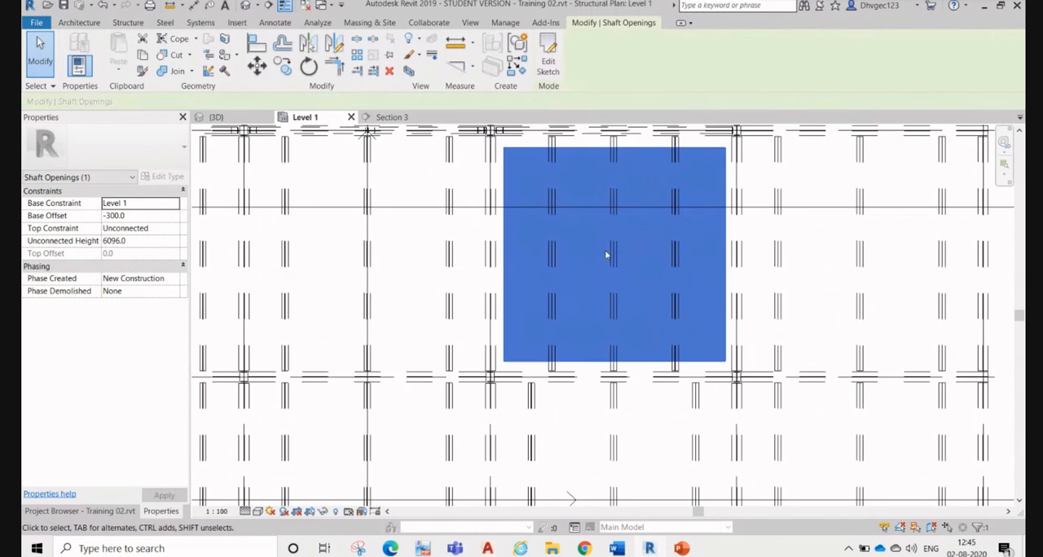
pyautogui.scroll(-3, 609, 254)
pyautogui.scroll(-2, 884, 269)
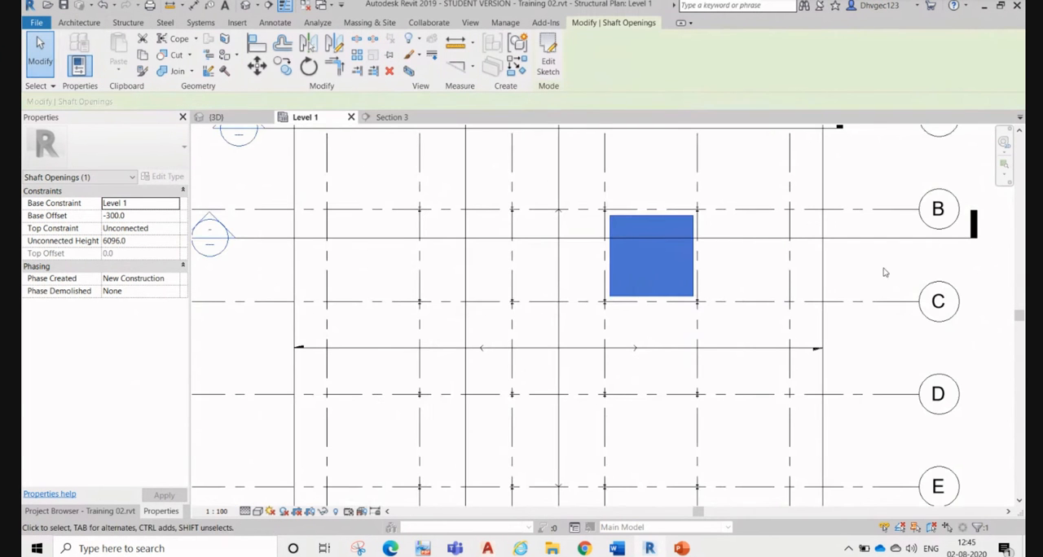
pyautogui.click(886, 267)
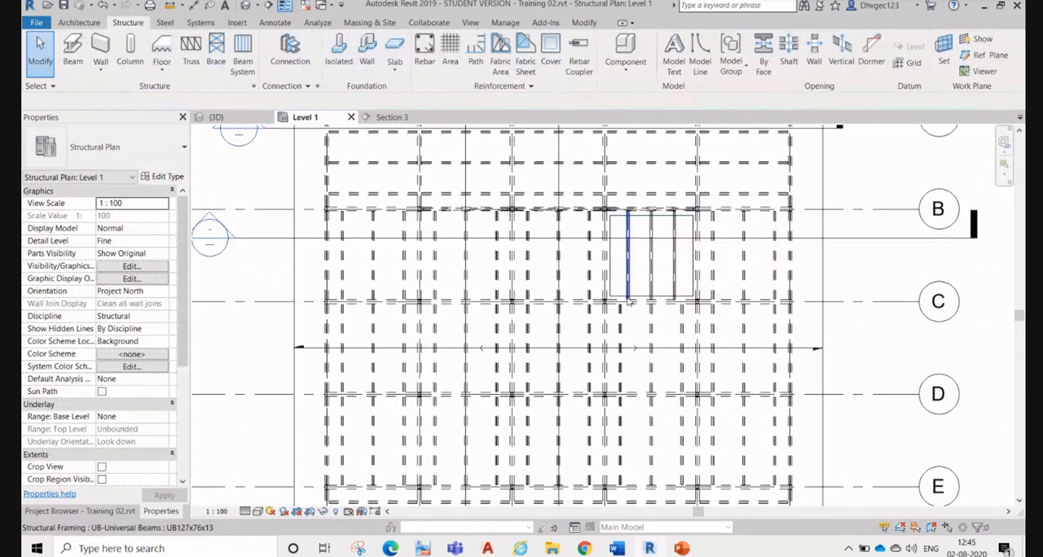
# Step: Check the shaft opening through the floor slabs in the 3D view
pyautogui.click(216, 117)
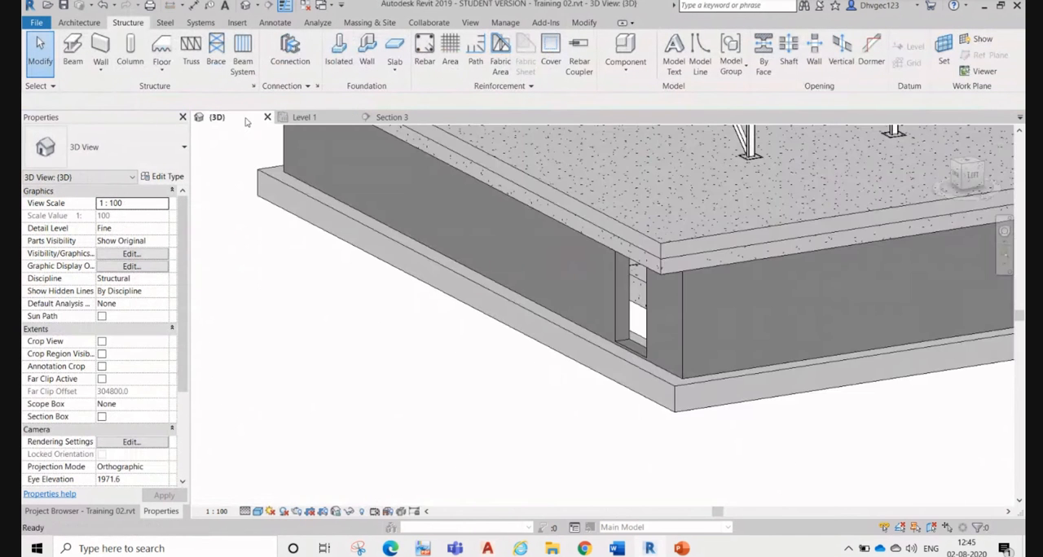
pyautogui.scroll(-5, 617, 317)
pyautogui.scroll(8, 574, 269)
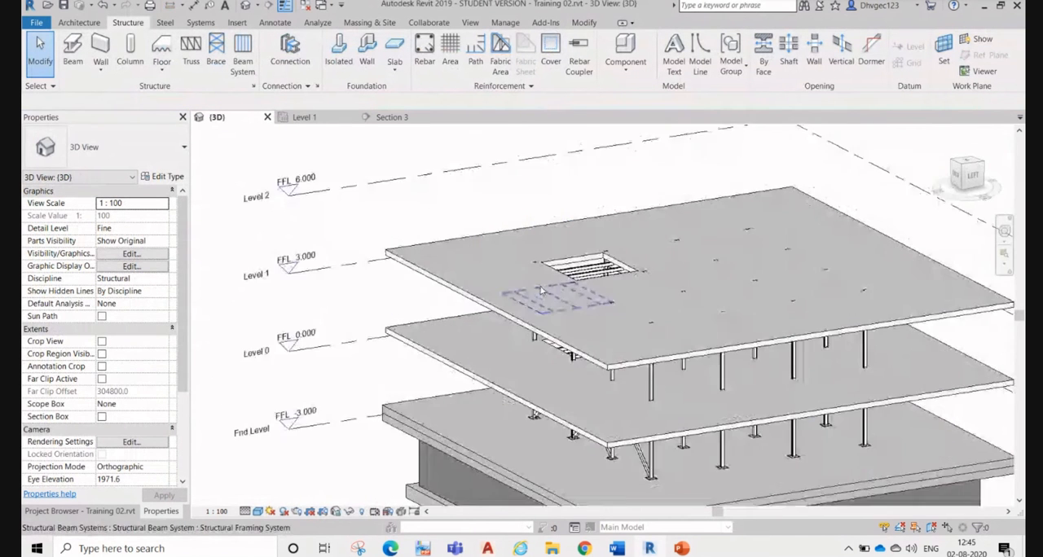
# Step: Set the shaft opening's base constraint to Fnd Level with a base offset of 300 mm, selecting it on the Level 1 plan
pyautogui.keyDown('shift'); pyautogui.moveTo(495, 292); pyautogui.dragTo(712, 220, button='middle'); pyautogui.keyUp('shift')
pyautogui.keyDown('shift'); pyautogui.moveTo(548, 442); pyautogui.dragTo(664, 347, button='middle'); pyautogui.keyUp('shift')
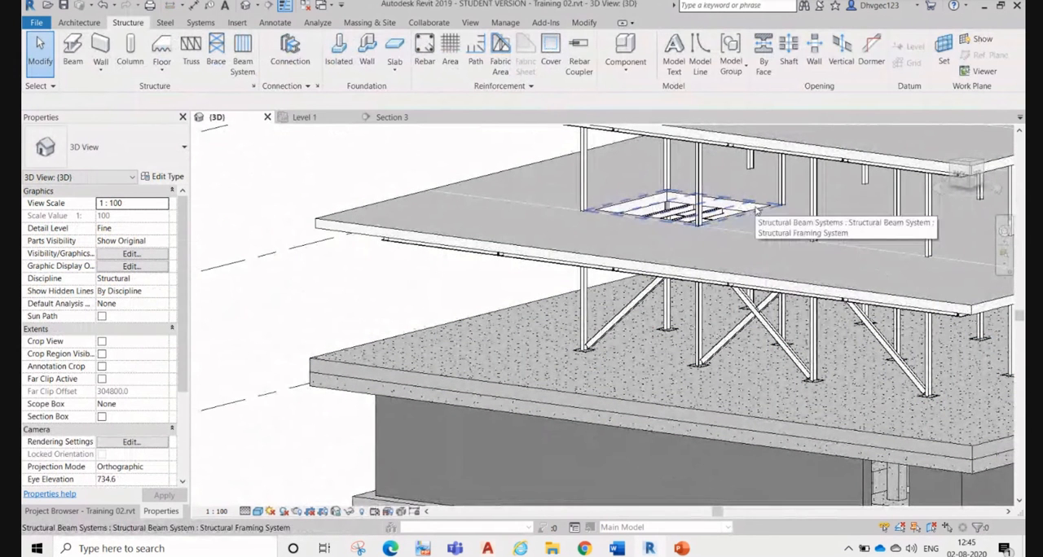
pyautogui.press('Tab')
pyautogui.press('Tab')
pyautogui.press('Tab')
pyautogui.press('Tab')
pyautogui.press('Tab')
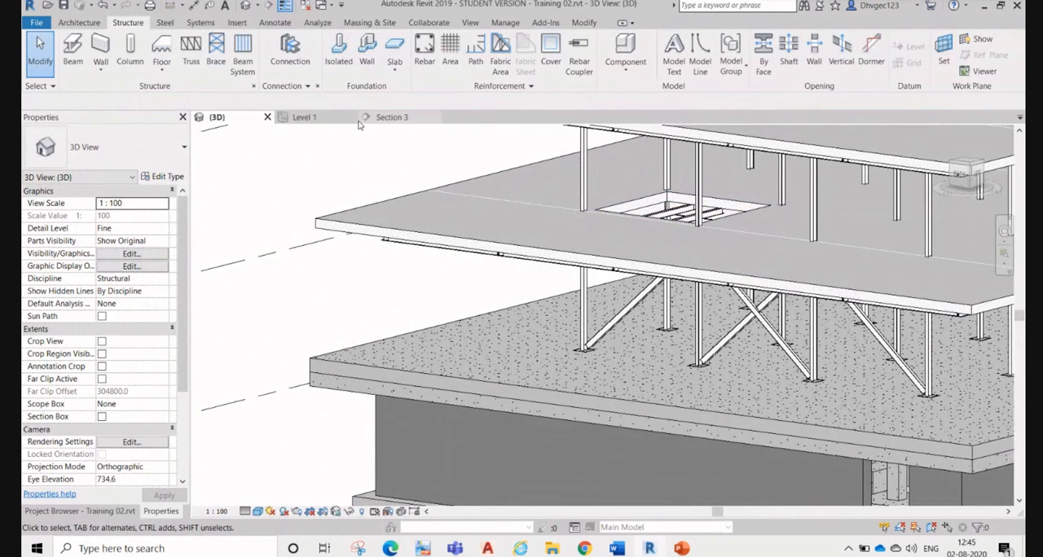
pyautogui.click(330, 121)
pyautogui.click(628, 251)
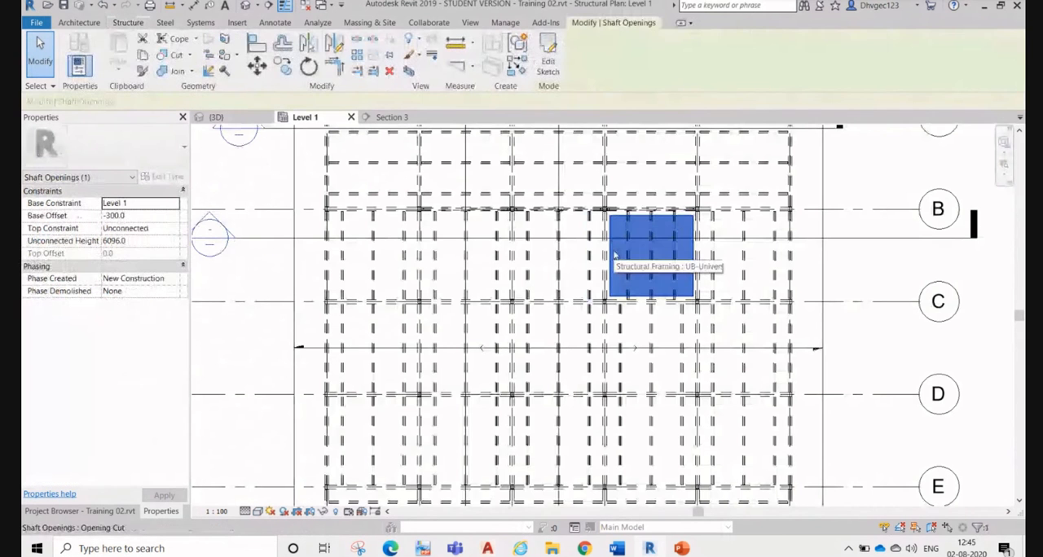
pyautogui.click(154, 204)
pyautogui.click(172, 203)
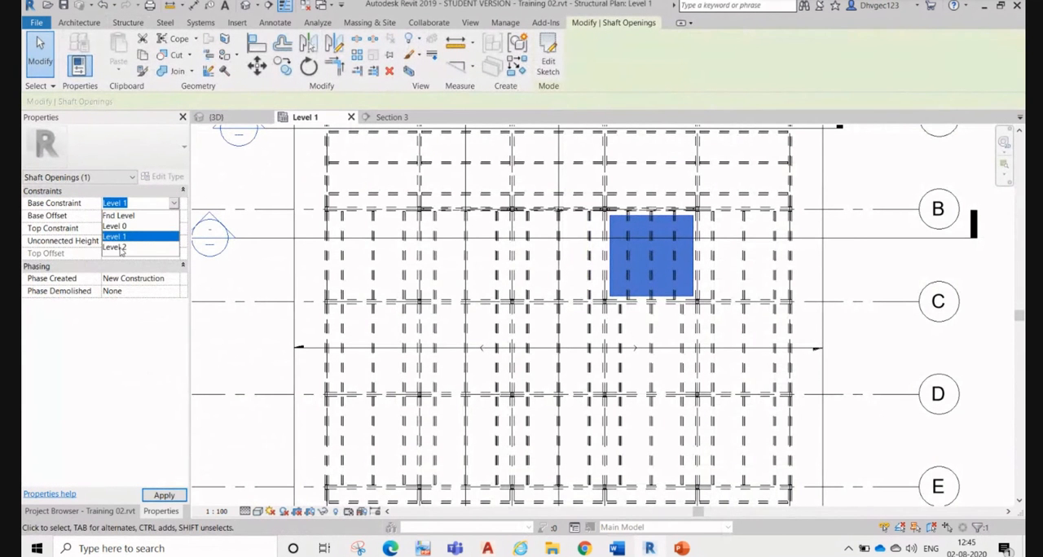
pyautogui.click(123, 216)
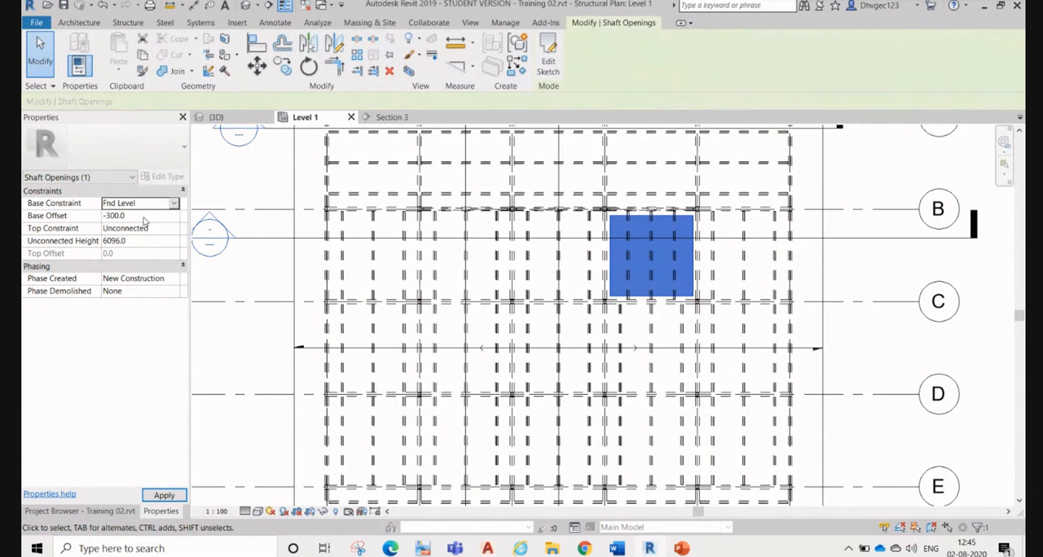
pyautogui.click(146, 215)
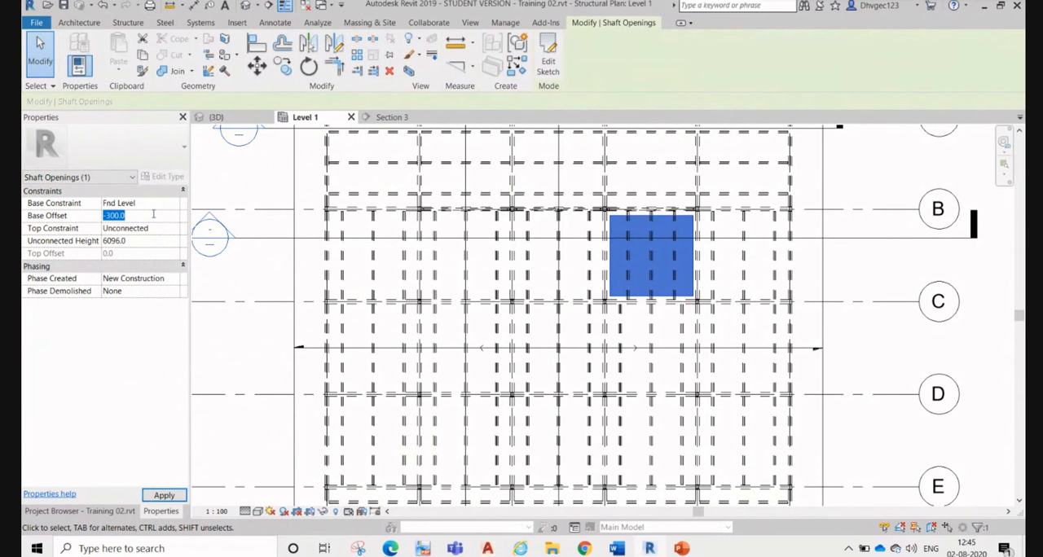
pyautogui.write('0')
pyautogui.click(153, 206)
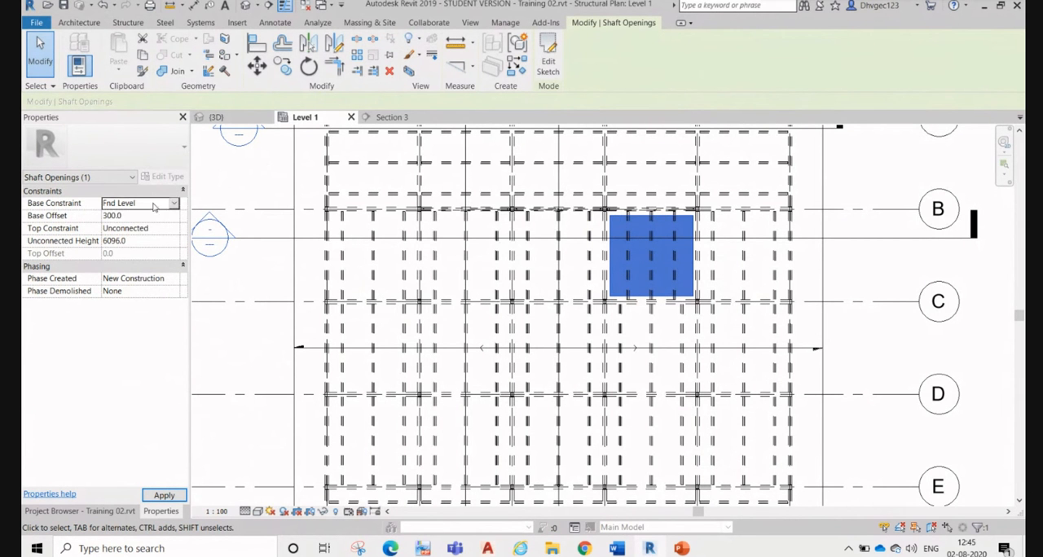
# Step: Stretch the shaft opening upward in the 3D view past Level 2, to an unconnected height of about 11006 mm
pyautogui.click(216, 118)
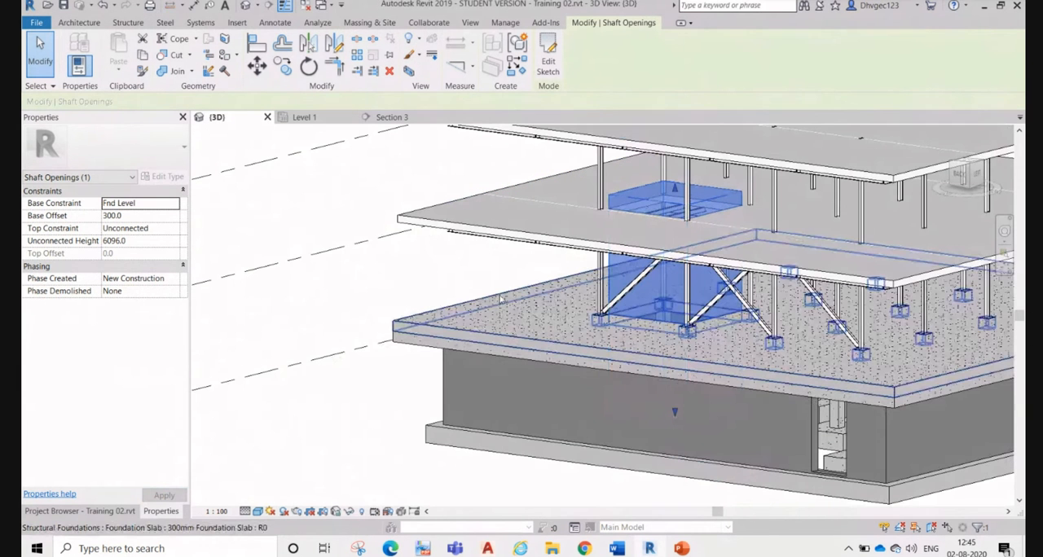
pyautogui.keyDown('shift'); pyautogui.moveTo(501, 300); pyautogui.dragTo(468, 246, button='middle'); pyautogui.keyUp('shift')
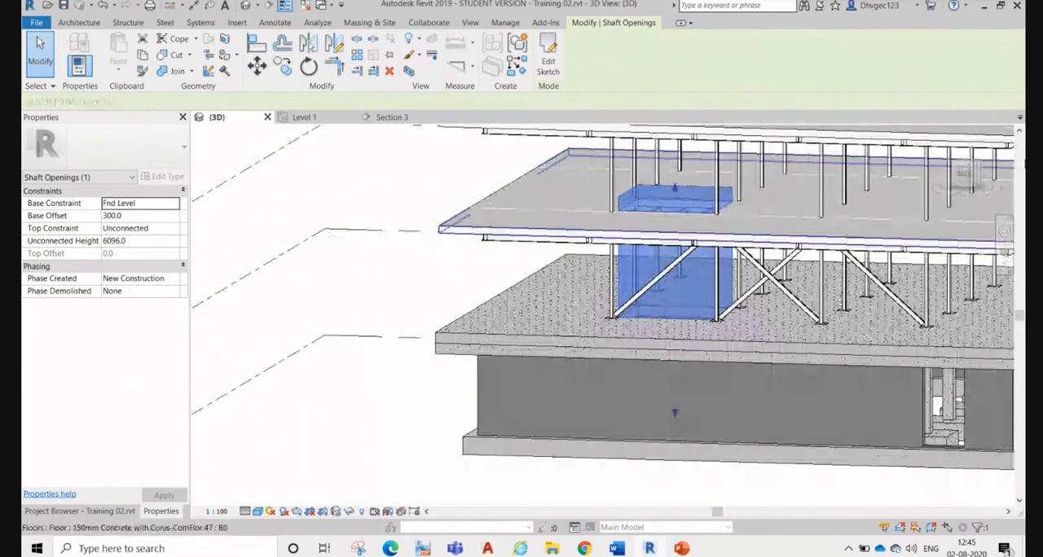
pyautogui.click(964, 173)
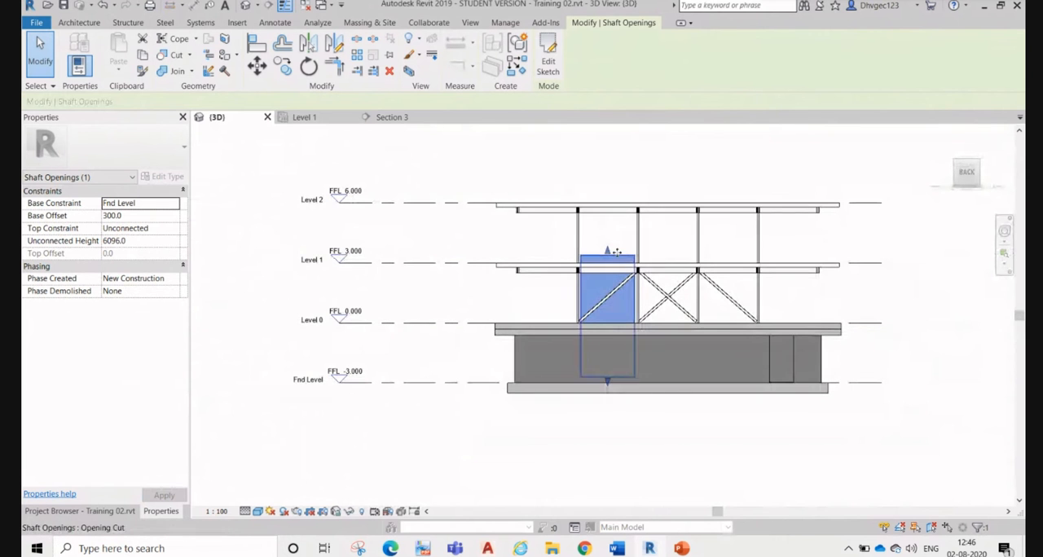
pyautogui.moveTo(608, 251)
pyautogui.mouseDown()
pyautogui.moveTo(609, 167)
pyautogui.moveTo(682, 177)
pyautogui.mouseUp()
pyautogui.scroll(1, 684, 180)
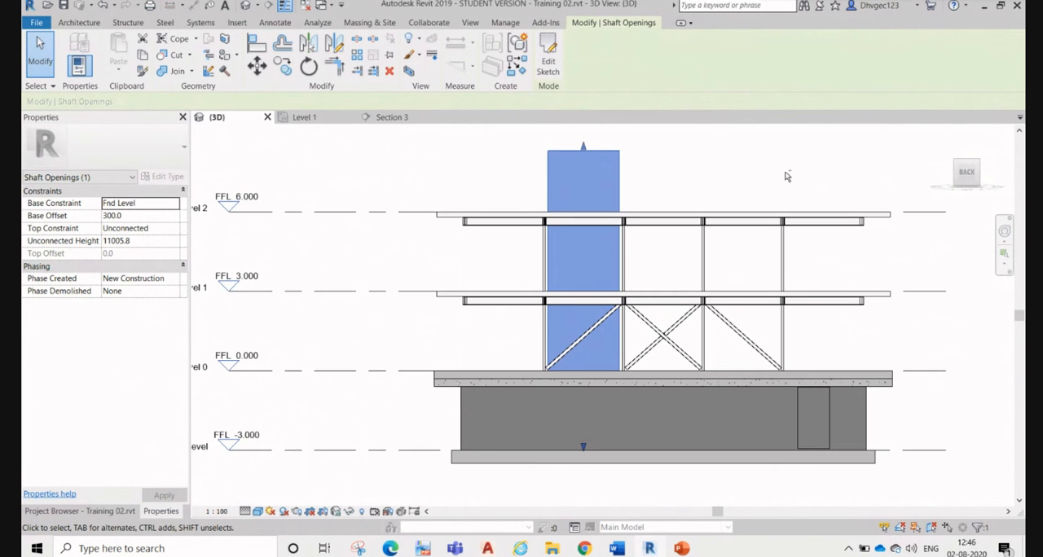
# Step: Examine the extended shaft through all slabs in the 3D view, including the secondary beams that cross it
pyautogui.keyDown('shift'); pyautogui.moveTo(790, 172); pyautogui.dragTo(677, 252, button='middle'); pyautogui.keyUp('shift')
pyautogui.scroll(4, 619, 266)
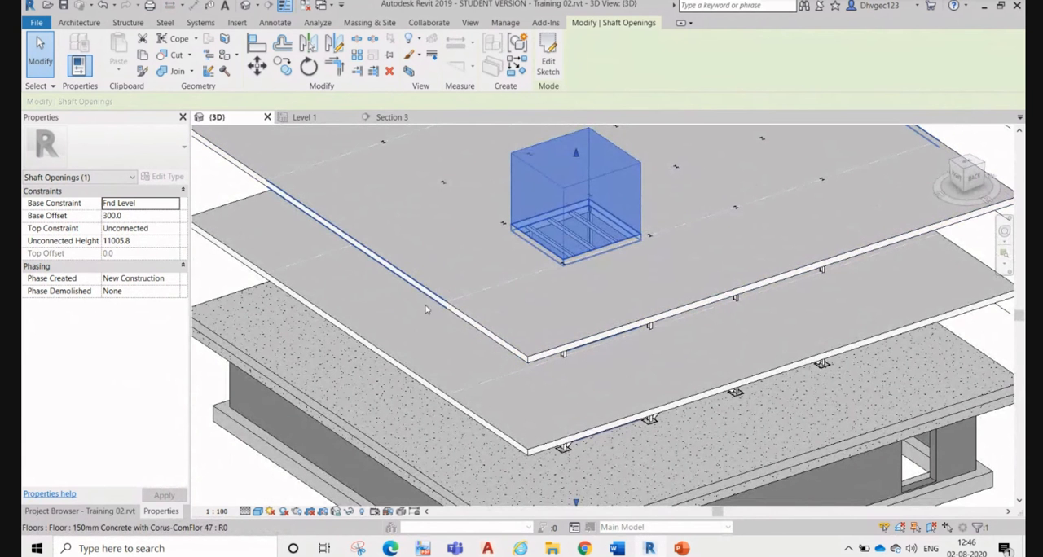
pyautogui.keyDown('shift'); pyautogui.moveTo(428, 309); pyautogui.dragTo(472, 249, button='middle'); pyautogui.keyUp('shift')
pyautogui.scroll(6, 576, 250)
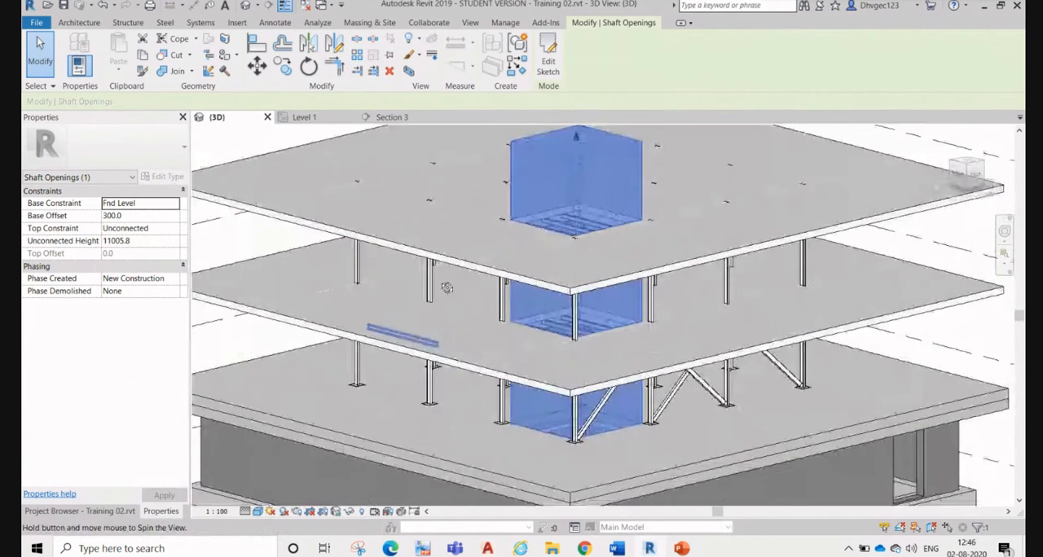
pyautogui.scroll(-3, 576, 250)
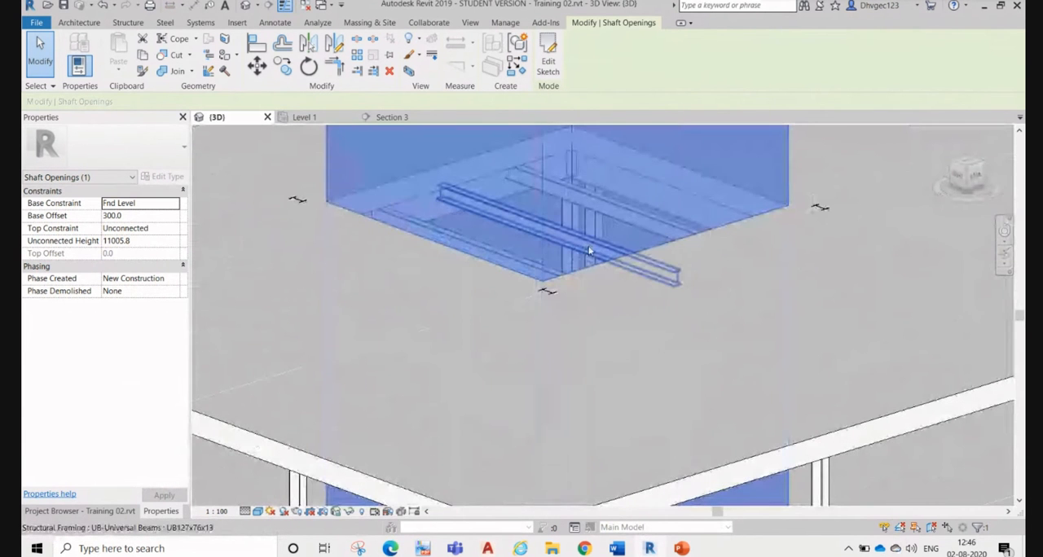
pyautogui.scroll(-2, 591, 251)
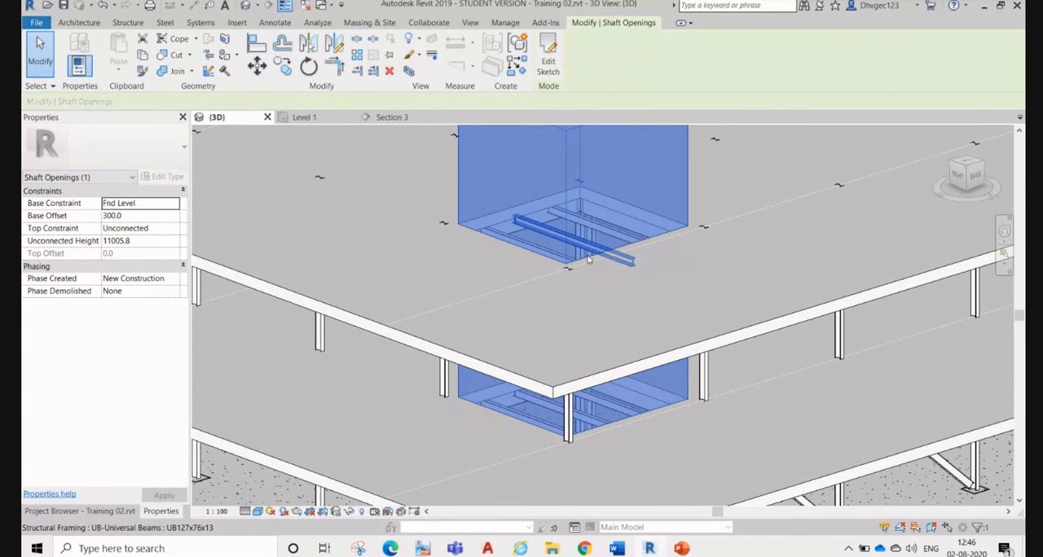
# Step: Unpin and delete the UB127x76x13 joist nearest grid 5 inside the shaft opening on the Level 1 plan
pyautogui.click(320, 123)
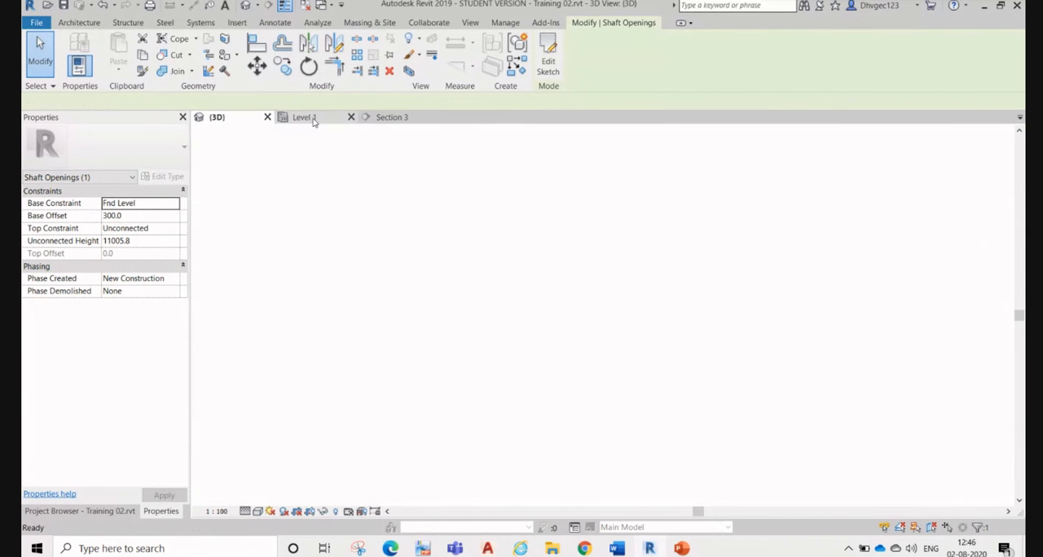
pyautogui.scroll(3, 648, 243)
pyautogui.scroll(1, 727, 186)
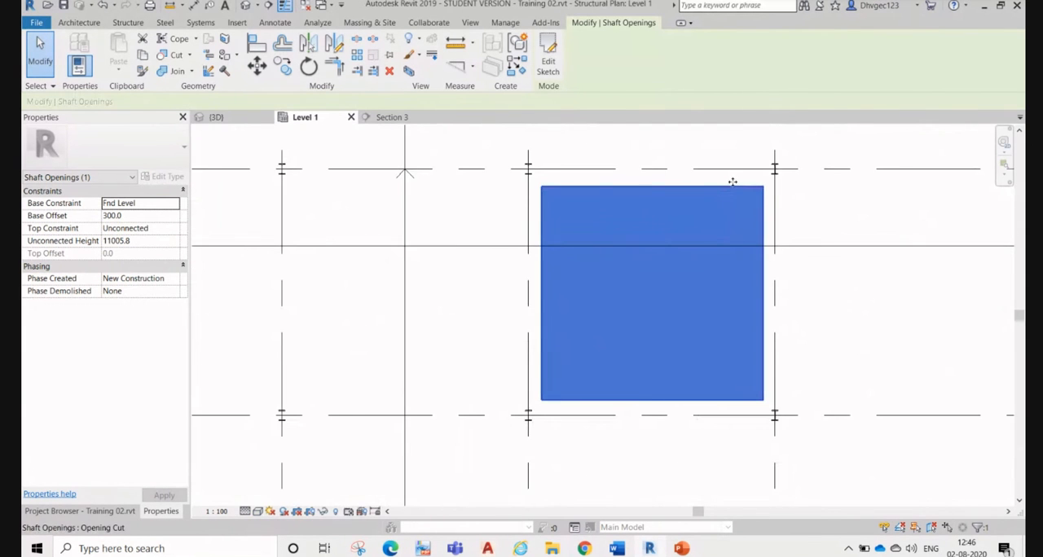
pyautogui.click(714, 208)
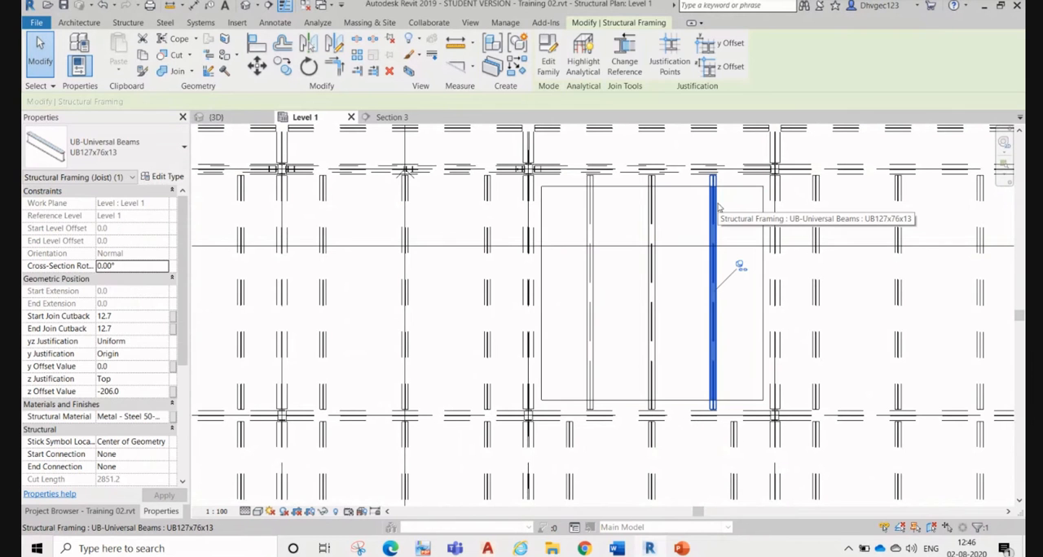
pyautogui.press('Delete')
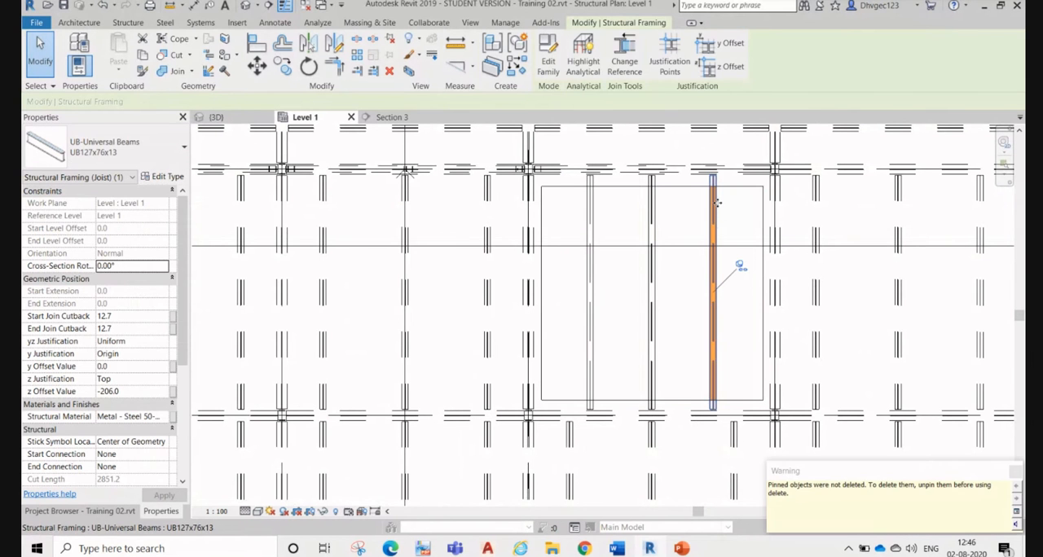
pyautogui.click(741, 267)
pyautogui.press('Delete')
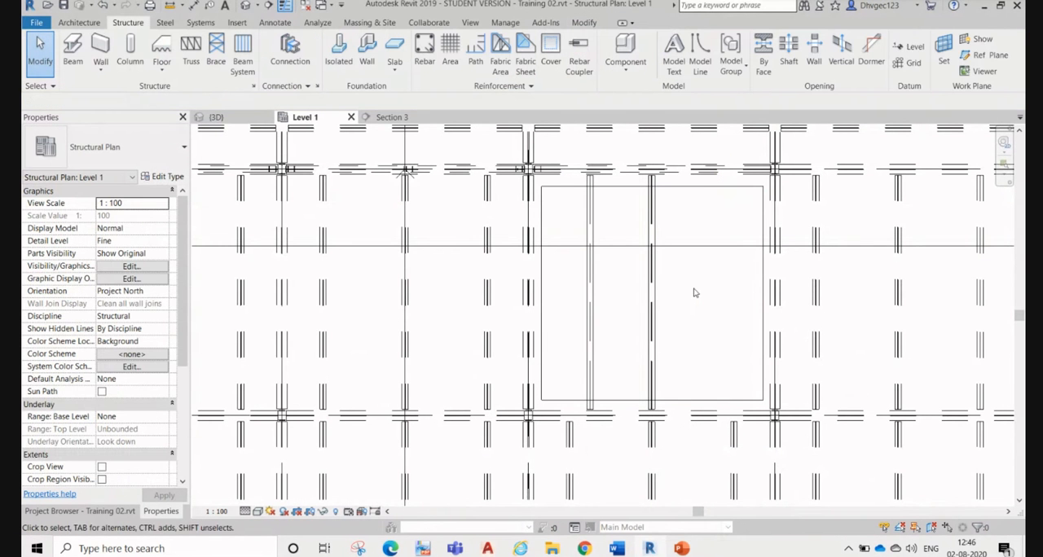
# Step: Delete the remaining beam system that crosses the shaft opening on Level 1
pyautogui.press('Tab')
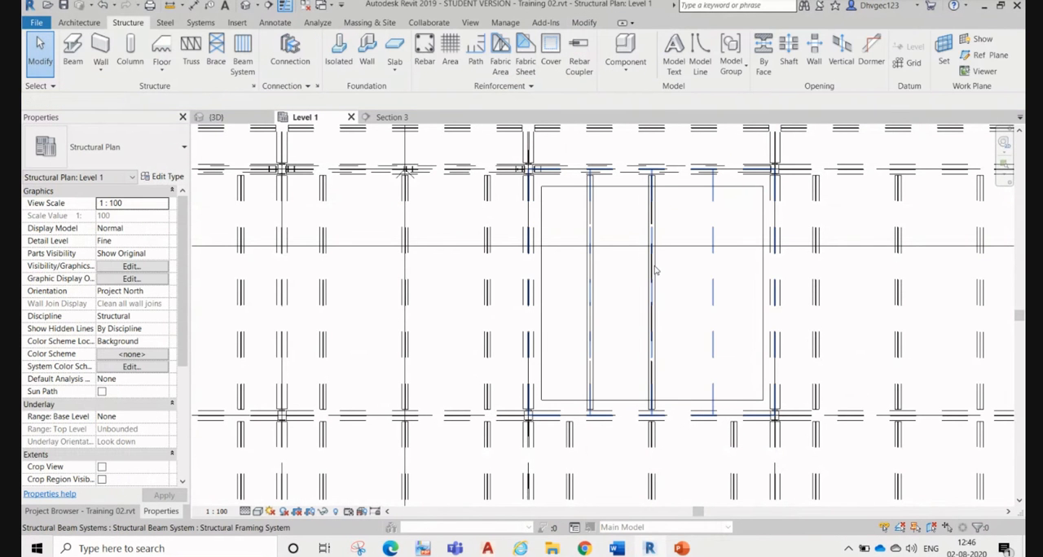
pyautogui.click(656, 271)
pyautogui.press('Delete')
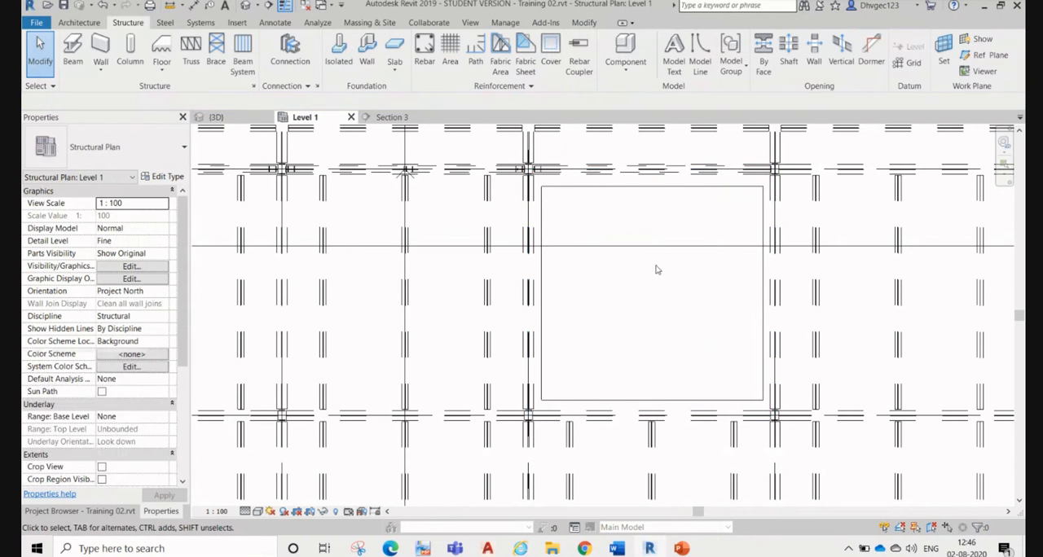
# Step: Delete the beam system that crosses the shaft opening on the Level 2 structural plan
pyautogui.scroll(-5, 658, 249)
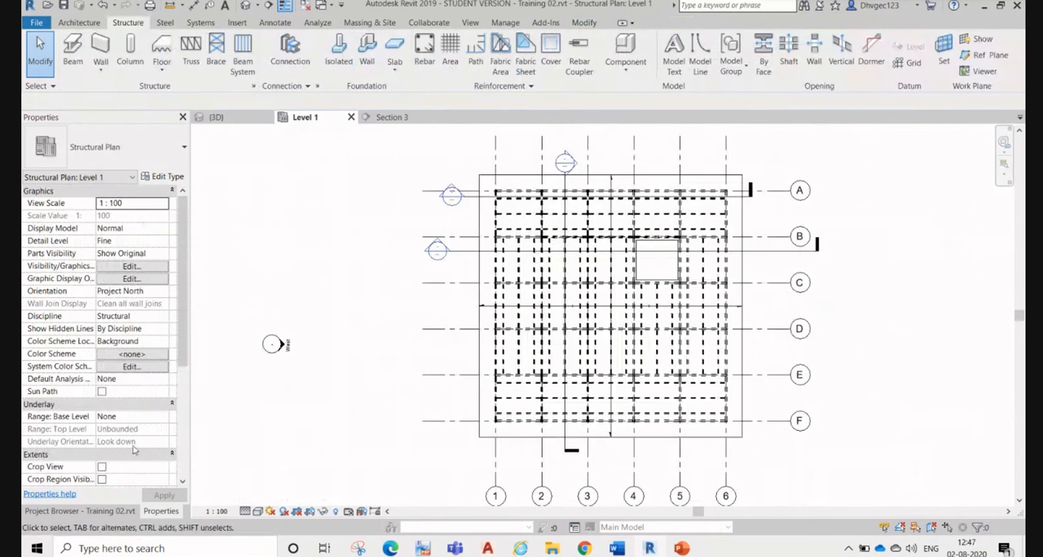
pyautogui.click(79, 511)
pyautogui.doubleClick(77, 186)
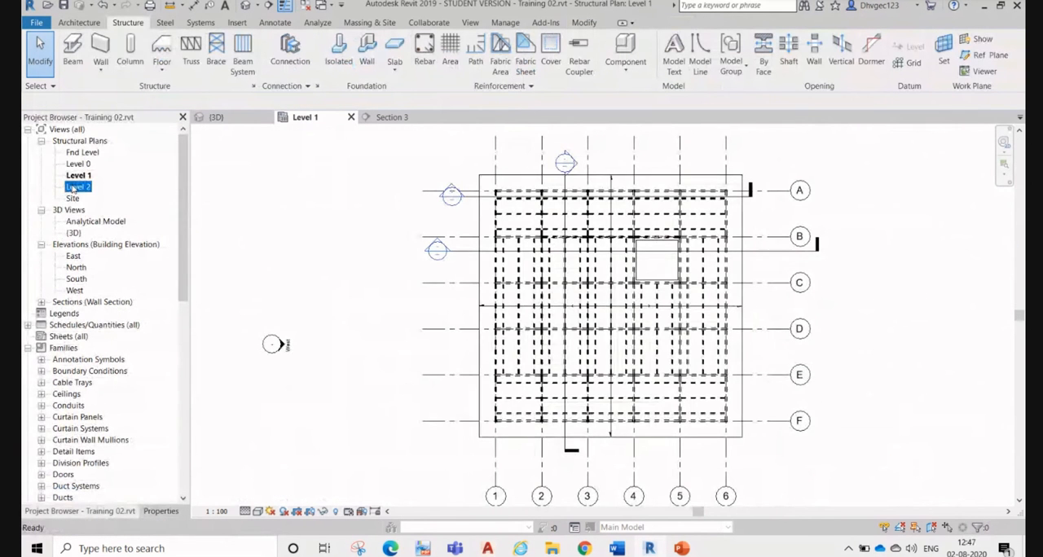
pyautogui.scroll(3, 664, 260)
pyautogui.scroll(3, 664, 261)
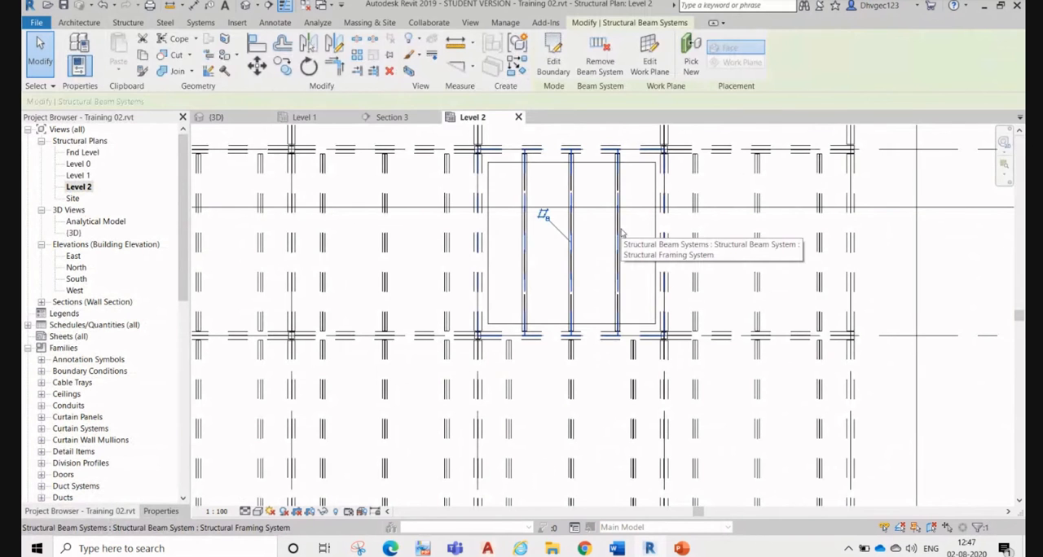
pyautogui.press('Delete')
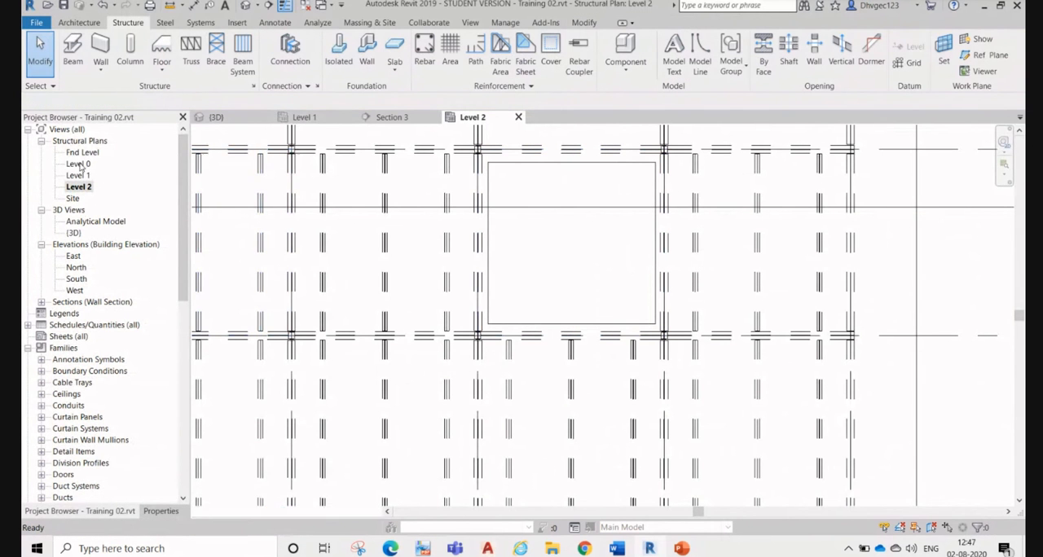
# Step: Check the shaft opening on the Level 0 and Level 2 plans and in the 3D view for leftover beams
pyautogui.doubleClick(79, 164)
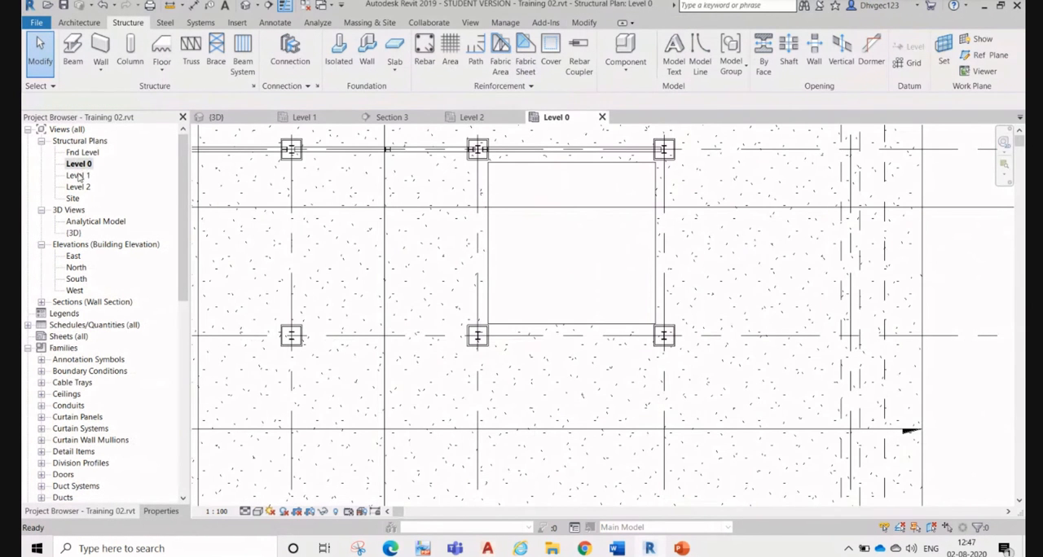
pyautogui.doubleClick(84, 188)
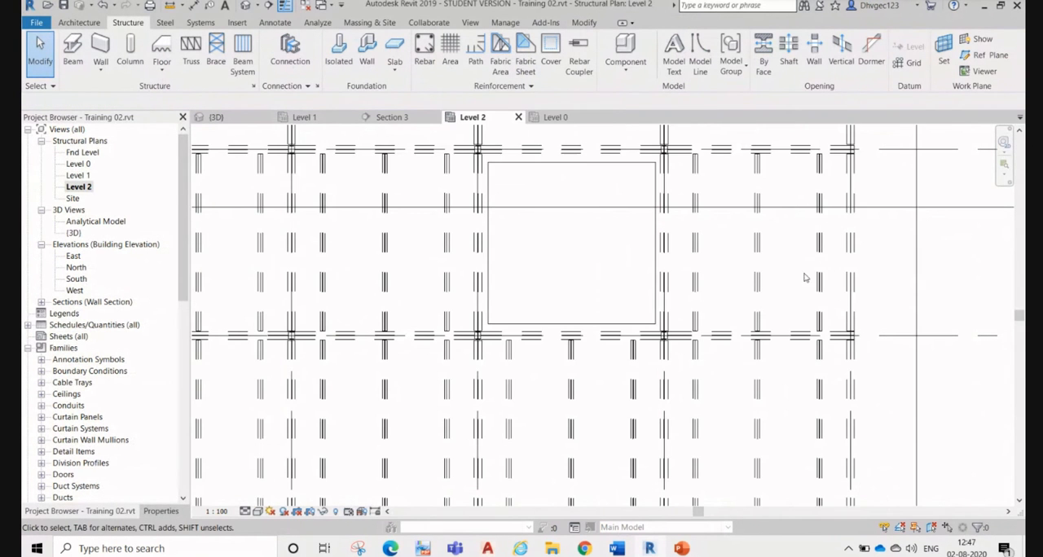
pyautogui.click(245, 118)
pyautogui.click(686, 228)
pyautogui.scroll(-4, 680, 236)
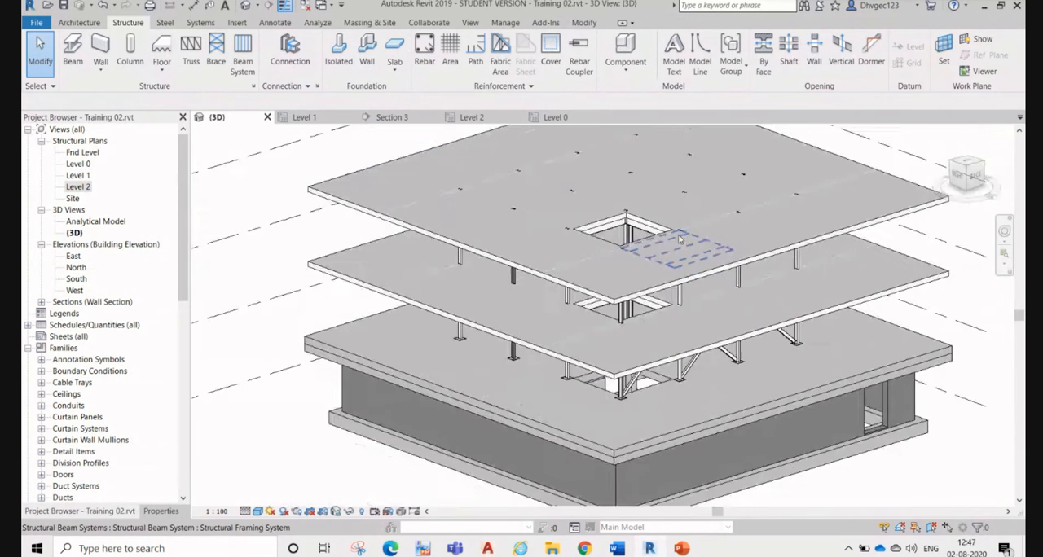
pyautogui.moveTo(670, 372)
pyautogui.keyDown('shift'); pyautogui.mouseDown(button='middle')
pyautogui.moveTo(538, 263)
pyautogui.moveTo(690, 406)
pyautogui.moveTo(684, 384)
pyautogui.mouseUp(button='middle'); pyautogui.keyUp('shift')
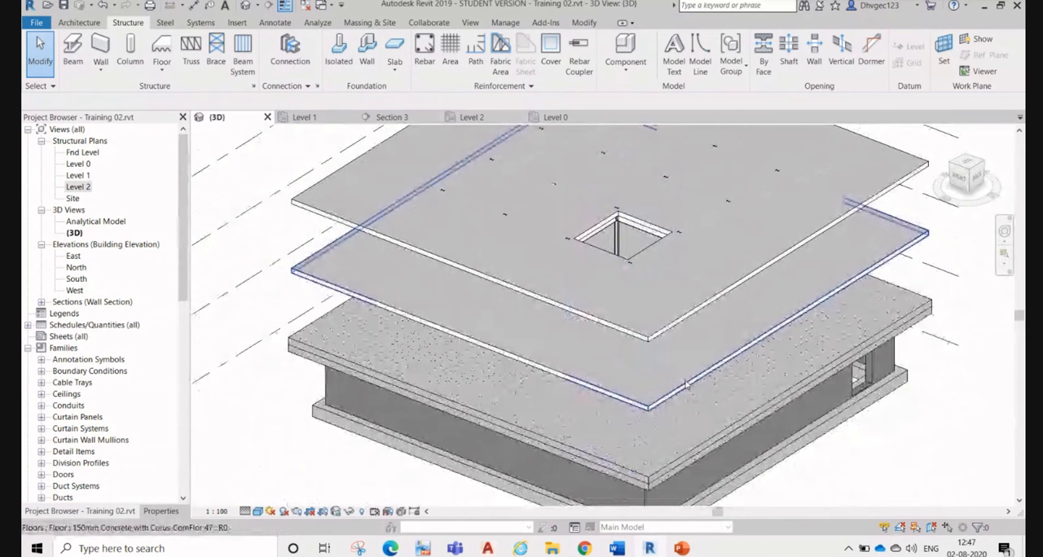
# Step: Move the section line that crosses the shaft opening on the Level 0 plan slightly closer to grid B
pyautogui.click(555, 117)
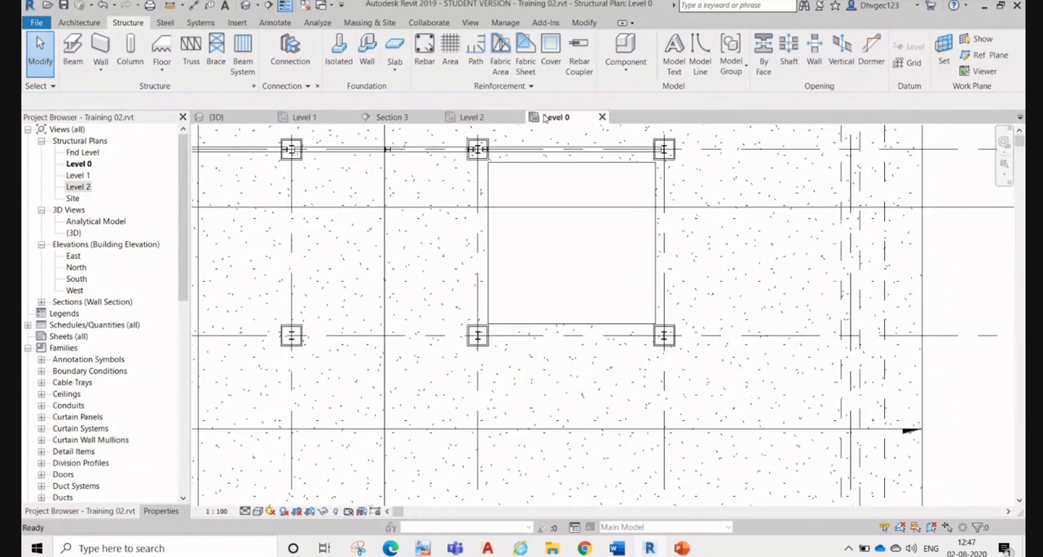
pyautogui.scroll(-1, 530, 247)
pyautogui.moveTo(530, 247); pyautogui.dragTo(543, 272, button='middle')
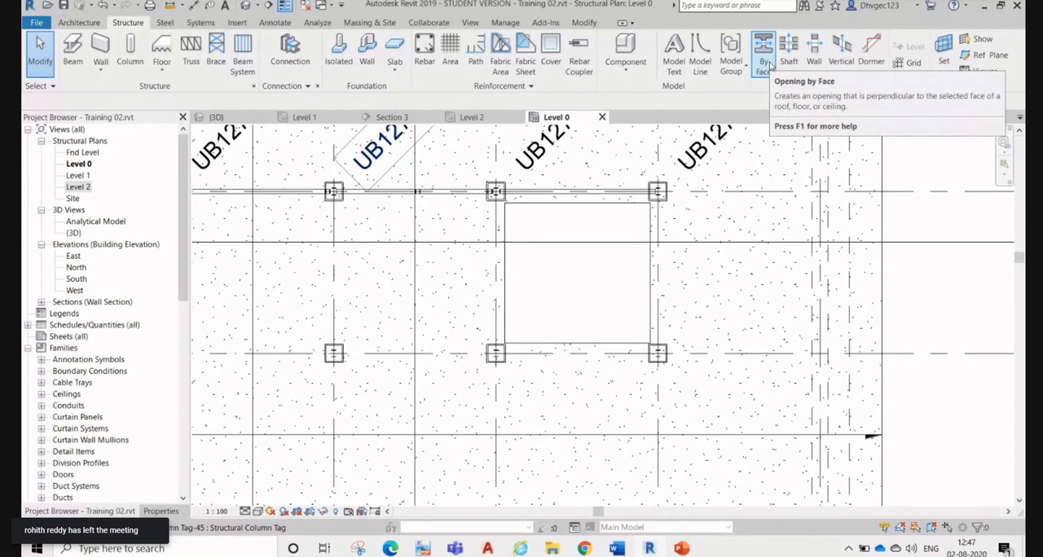
pyautogui.scroll(-4, 606, 250)
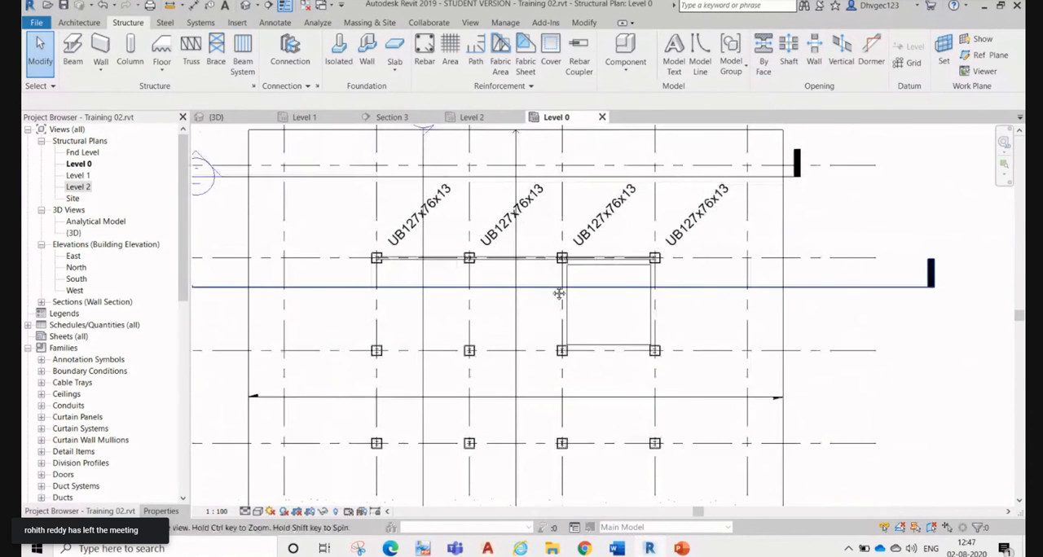
pyautogui.click(598, 286)
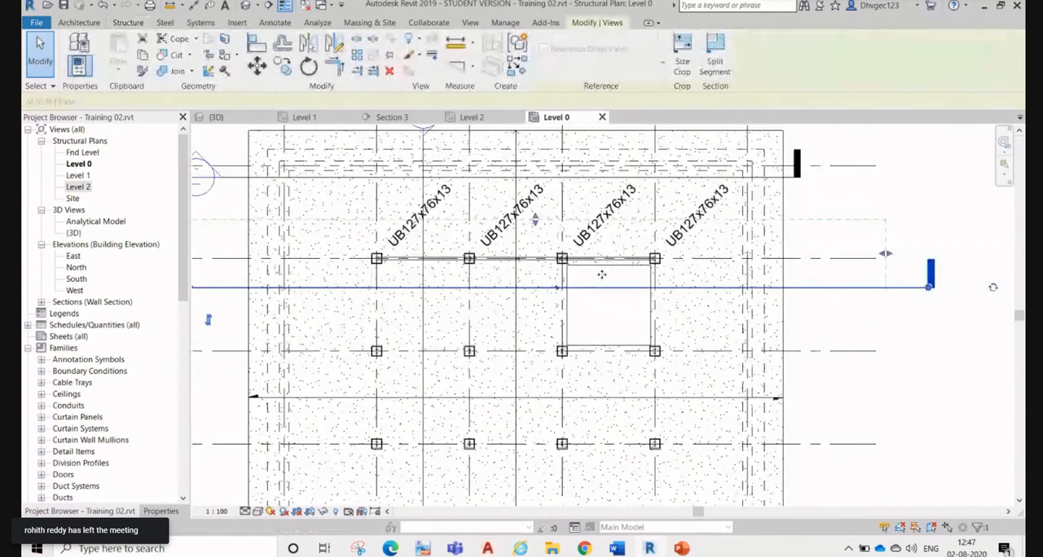
pyautogui.moveTo(601, 287); pyautogui.dragTo(606, 274)
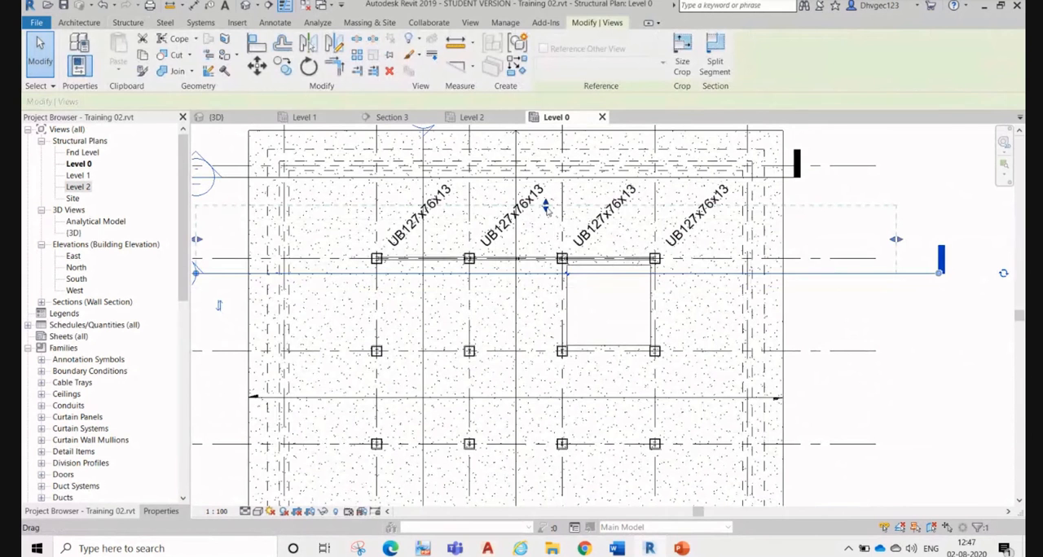
# Step: Pull the far clip boundary of the section crossing the shaft on the Level 0 plan closer to its section line
pyautogui.moveTo(548, 211); pyautogui.dragTo(546, 236)
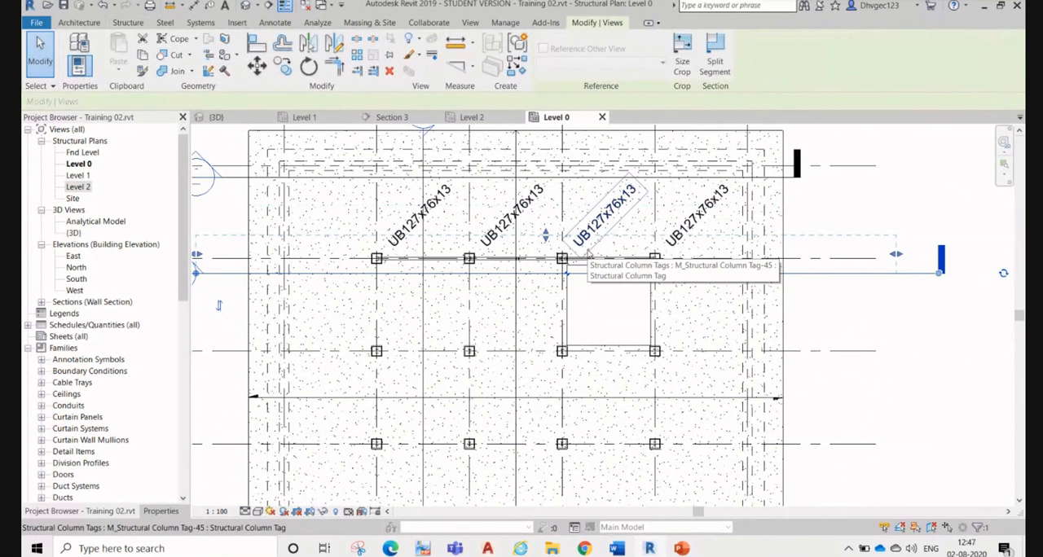
pyautogui.click(609, 287)
pyautogui.click(603, 275)
pyautogui.click(610, 295)
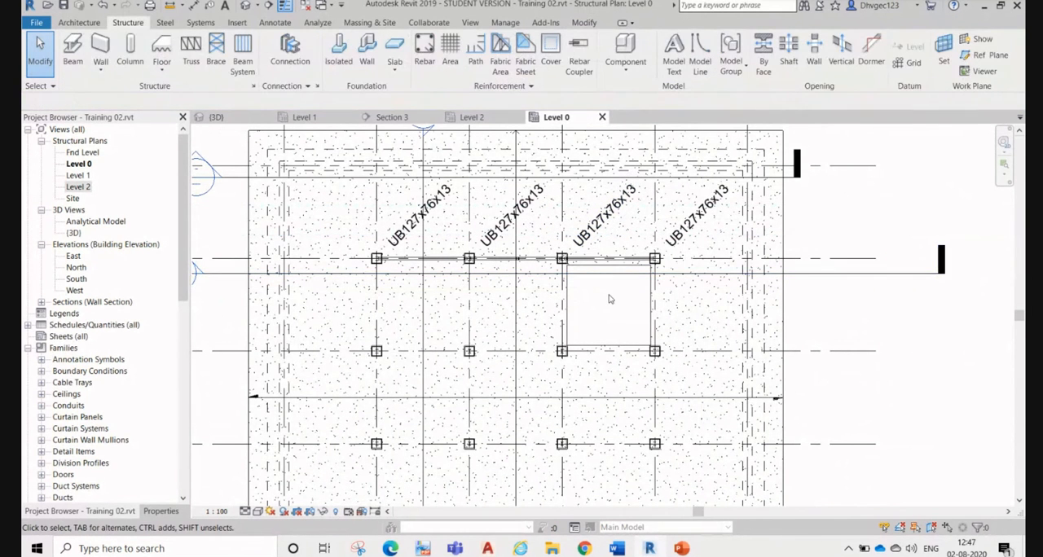
# Step: Edit the shaft opening's sketch on the Level 1 plan, moving its grid C edge toward grid B to just short of mid-bay
pyautogui.scroll(3, 601, 296)
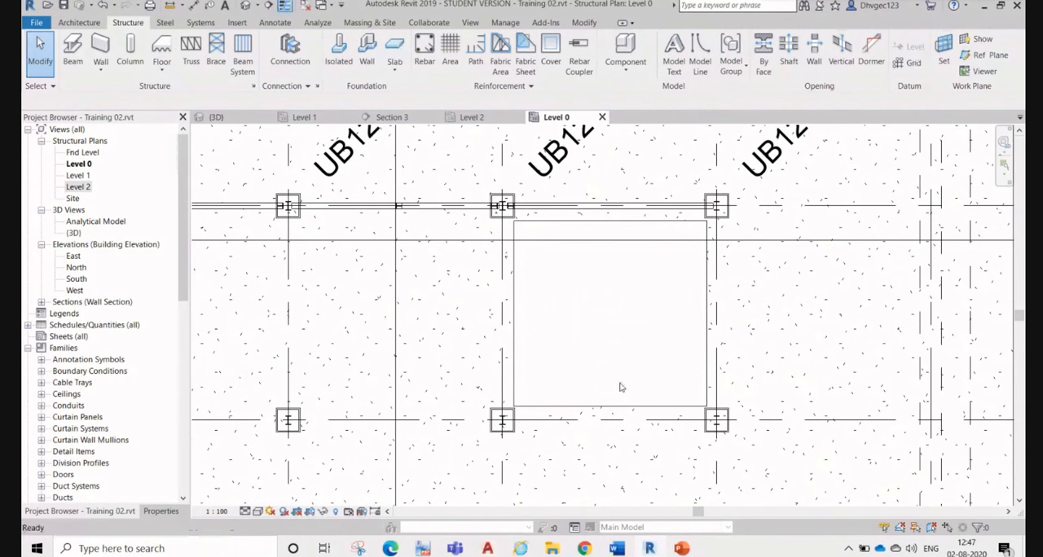
pyautogui.scroll(-5, 622, 384)
pyautogui.scroll(4, 622, 328)
pyautogui.click(304, 116)
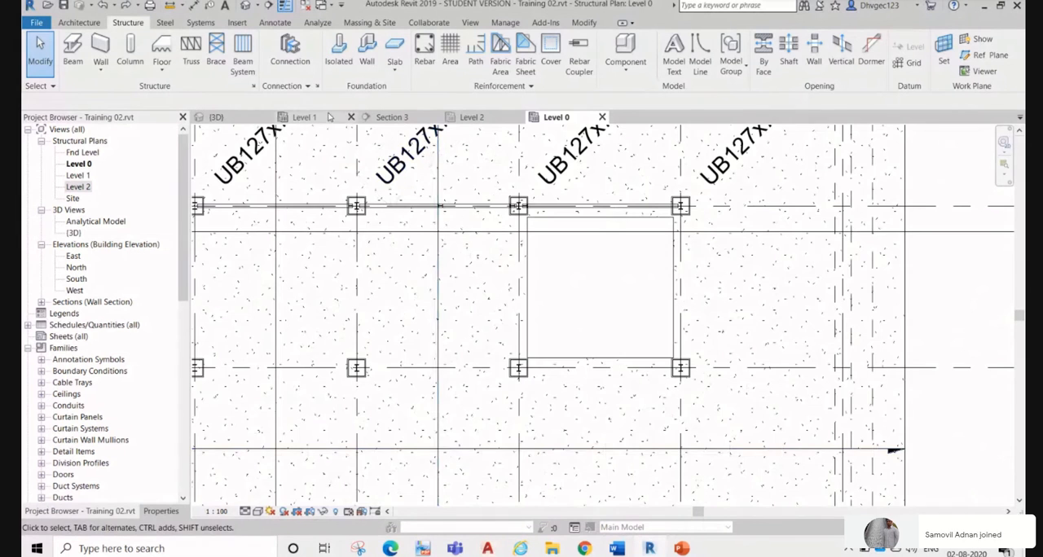
pyautogui.scroll(2, 672, 247)
pyautogui.scroll(2, 664, 355)
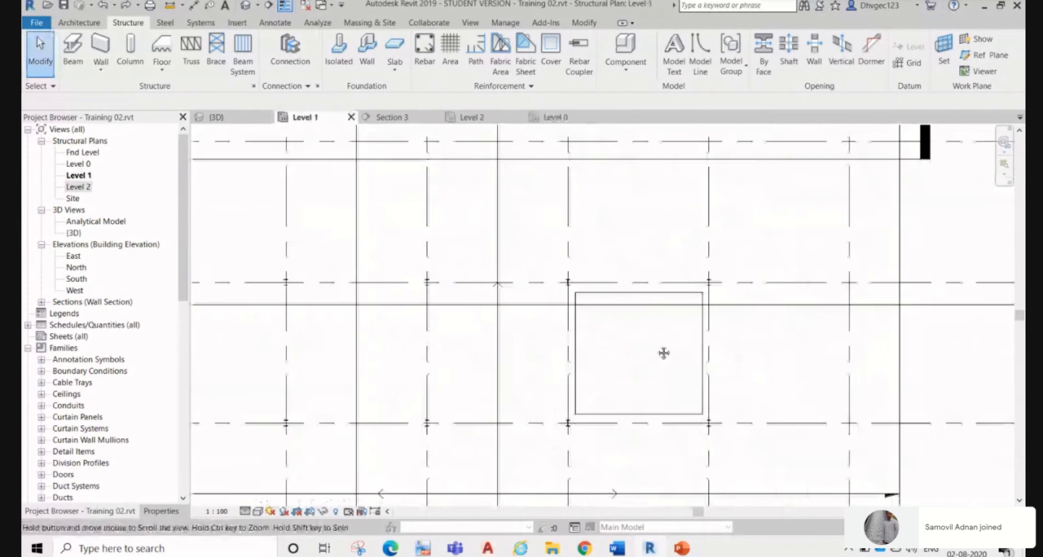
pyautogui.click(642, 417)
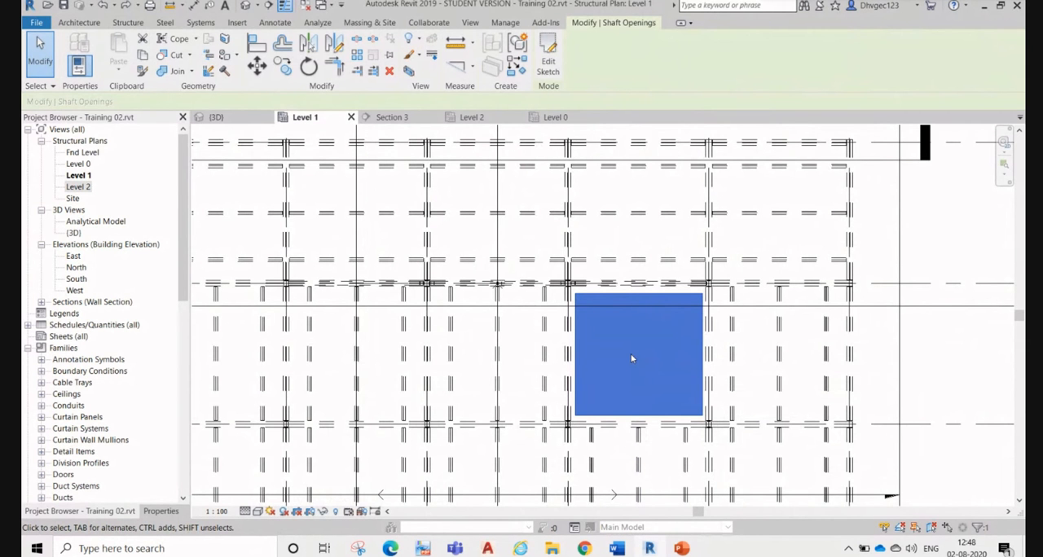
pyautogui.click(547, 62)
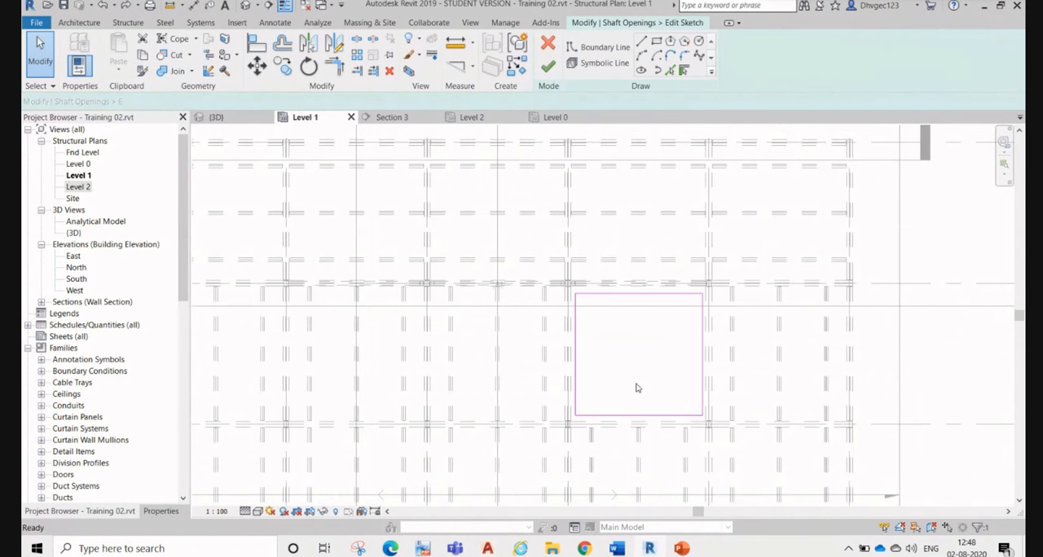
pyautogui.moveTo(639, 415); pyautogui.dragTo(634, 345)
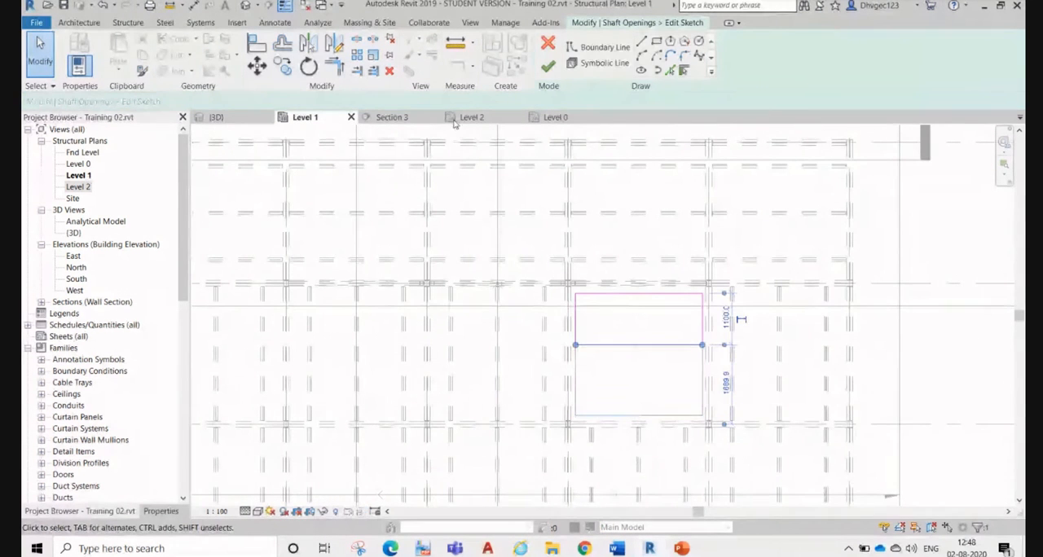
pyautogui.scroll(3, 598, 380)
pyautogui.click(602, 365)
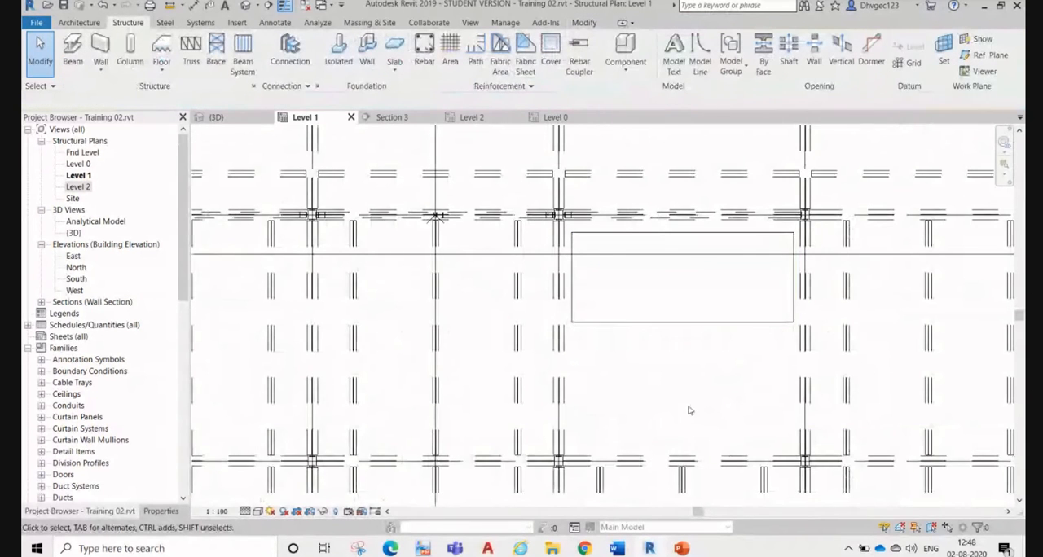
# Step: Place a 3000 mm UB305x127x37 beam across the bay on Level 1, just beyond the shaft opening's moved edge
pyautogui.scroll(-2, 611, 331)
pyautogui.click(545, 351)
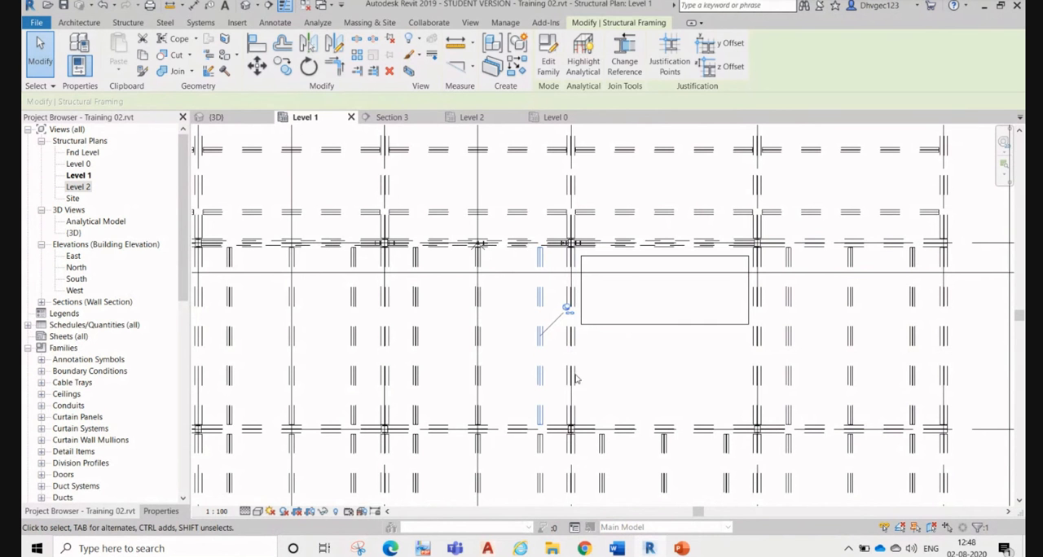
pyautogui.click(135, 24)
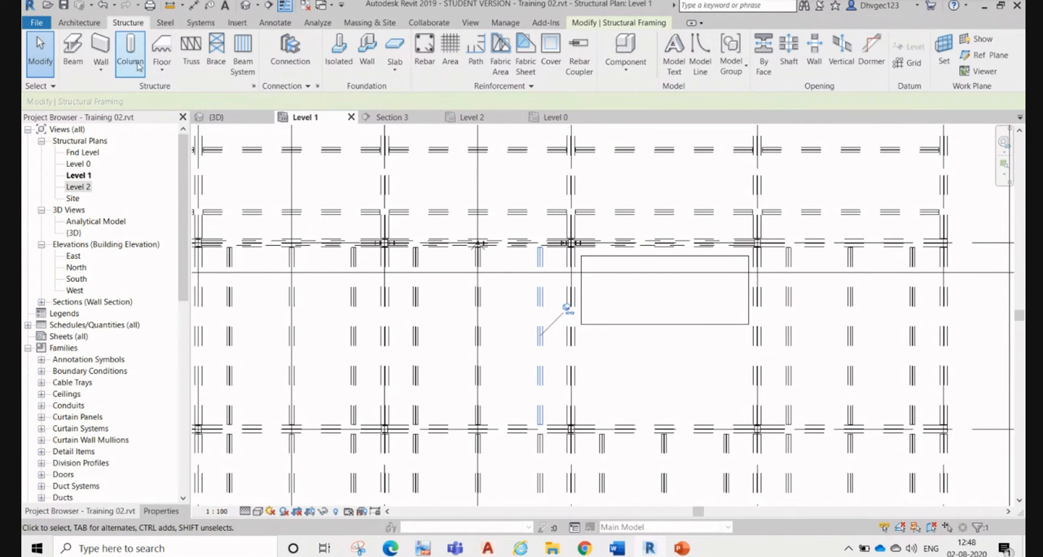
pyautogui.click(73, 53)
pyautogui.click(161, 512)
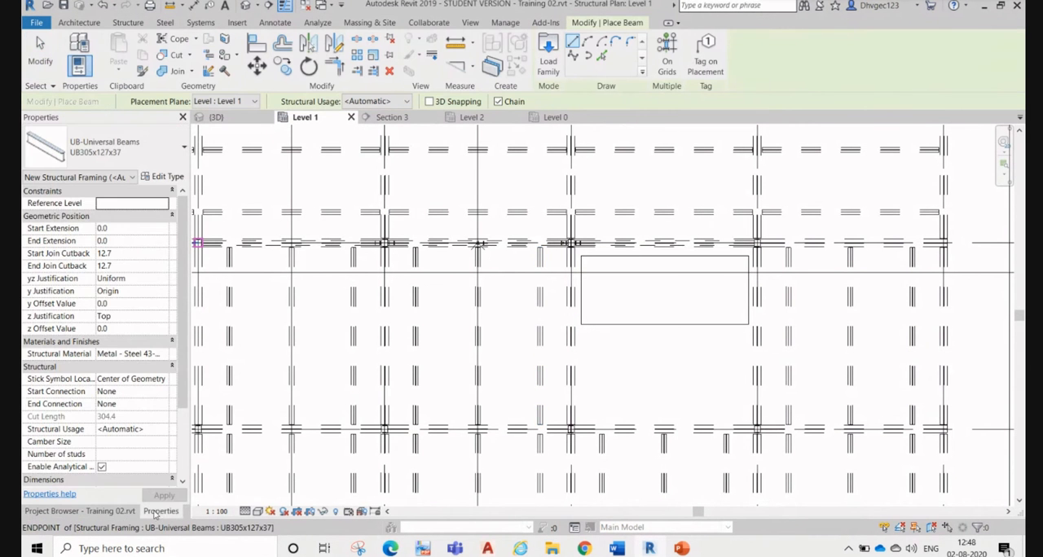
pyautogui.scroll(2, 673, 357)
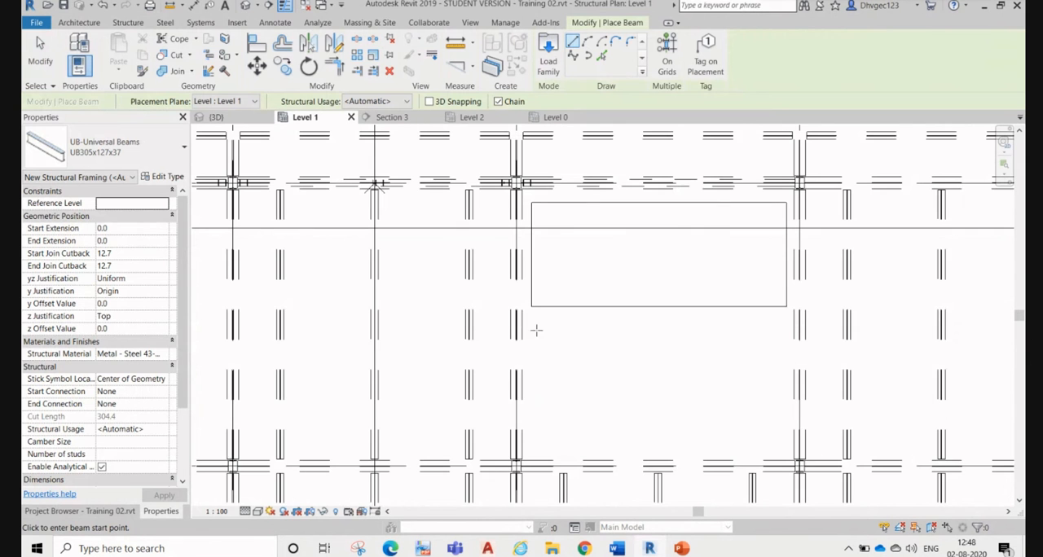
pyautogui.click(518, 325)
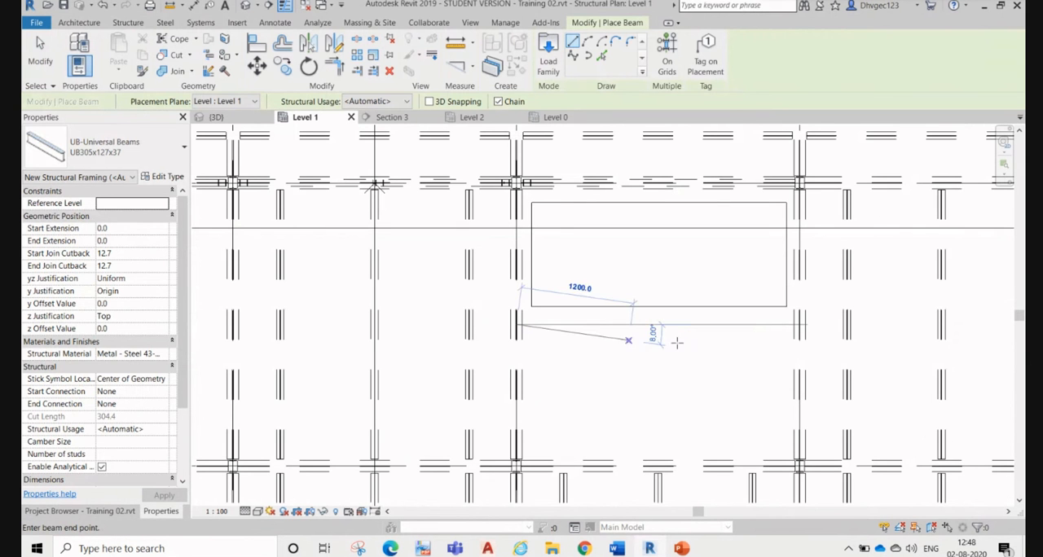
pyautogui.click(799, 325)
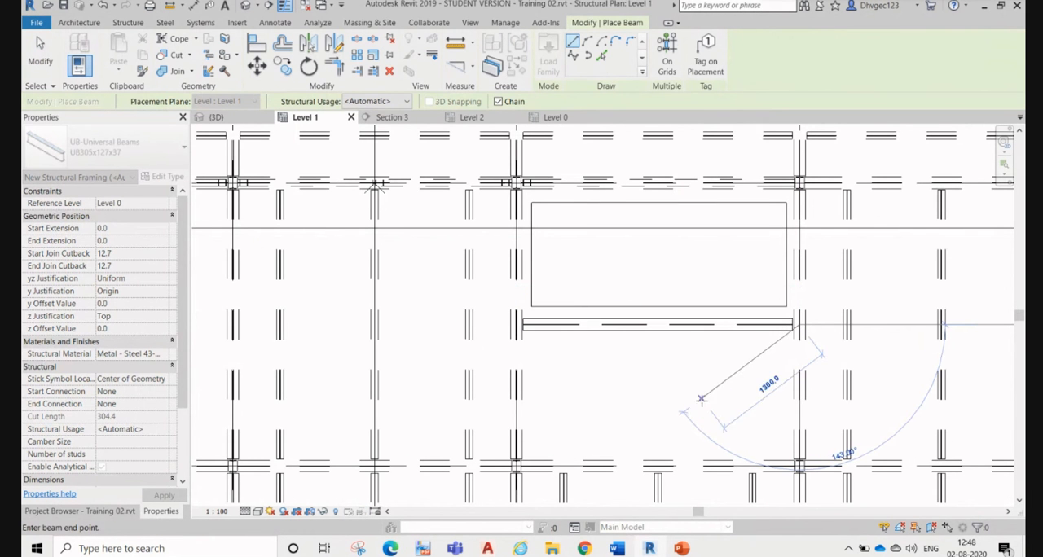
pyautogui.press('Escape')
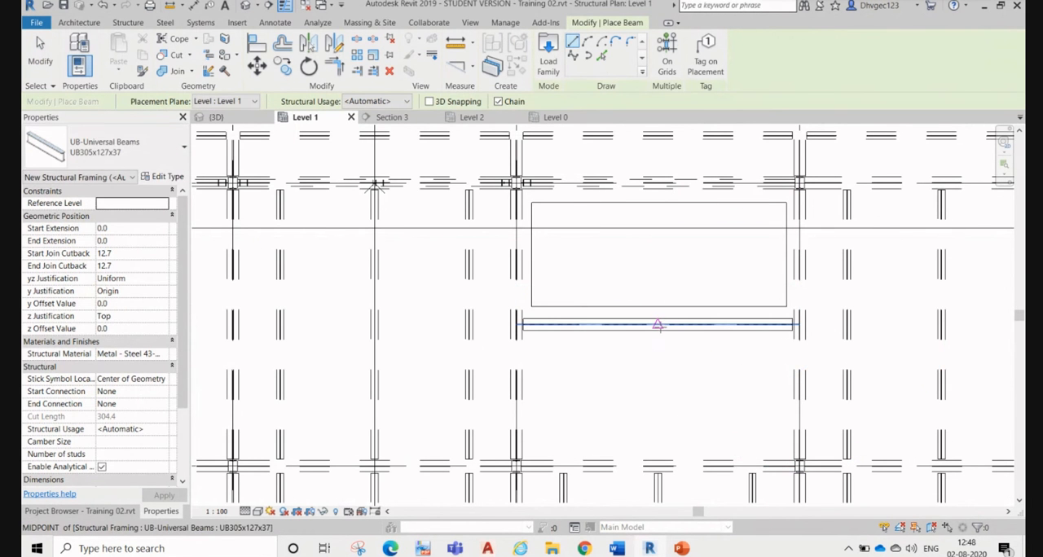
pyautogui.press('Escape')
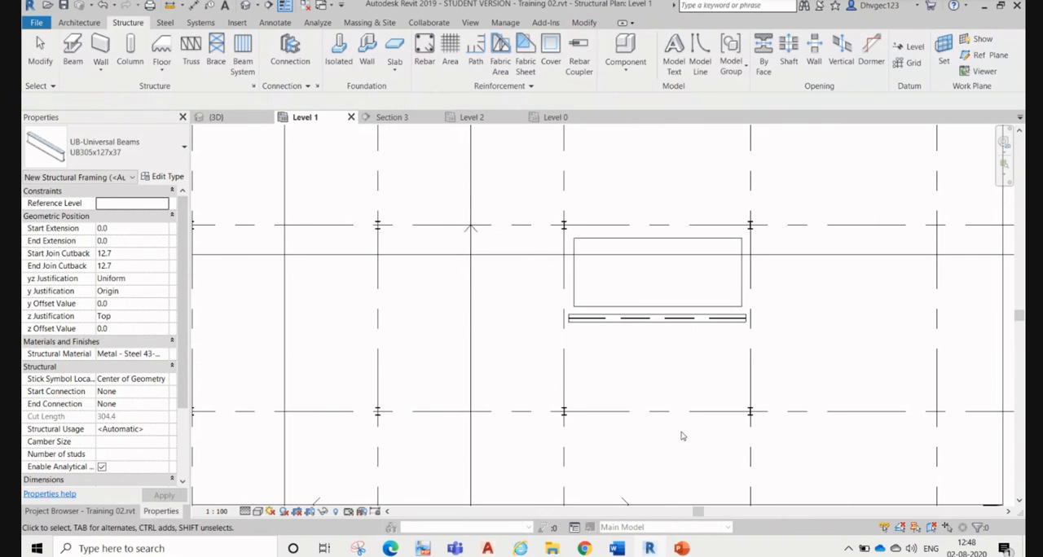
# Step: Place a UB305x127x37 beam from the grid C beam to the midpoint of the new beam beside the shaft opening
pyautogui.scroll(-2, 658, 325)
pyautogui.click(658, 429)
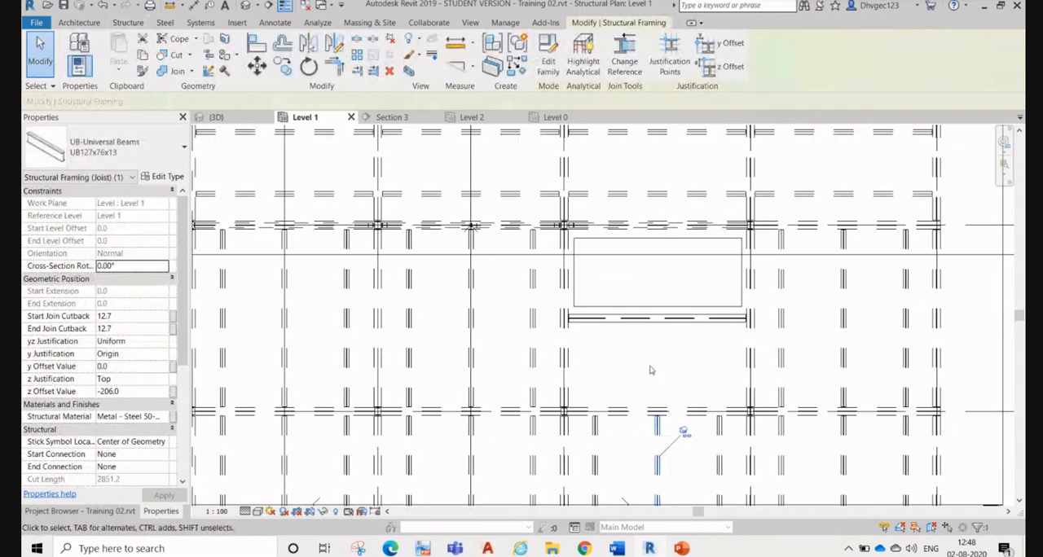
pyautogui.press('Escape')
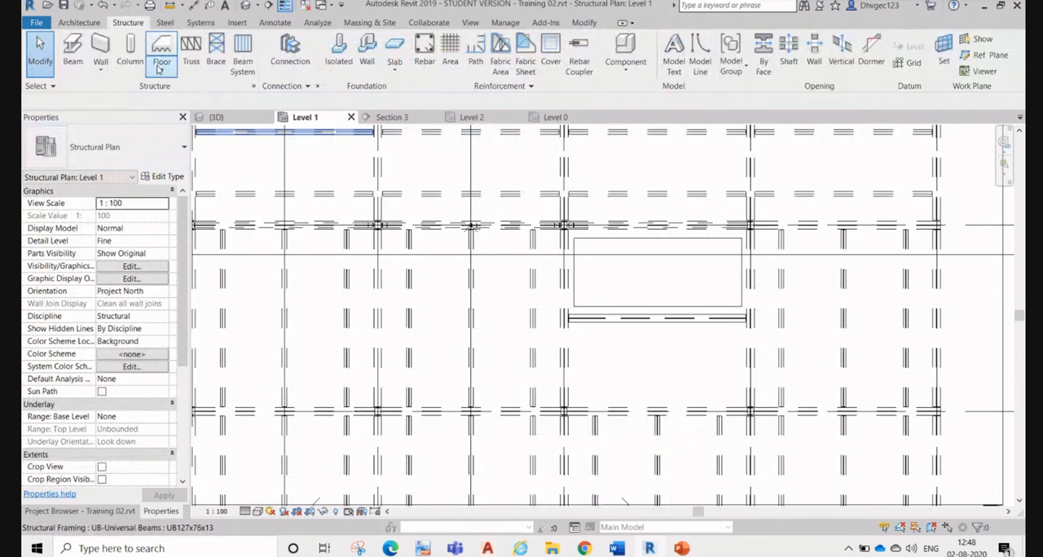
pyautogui.click(72, 53)
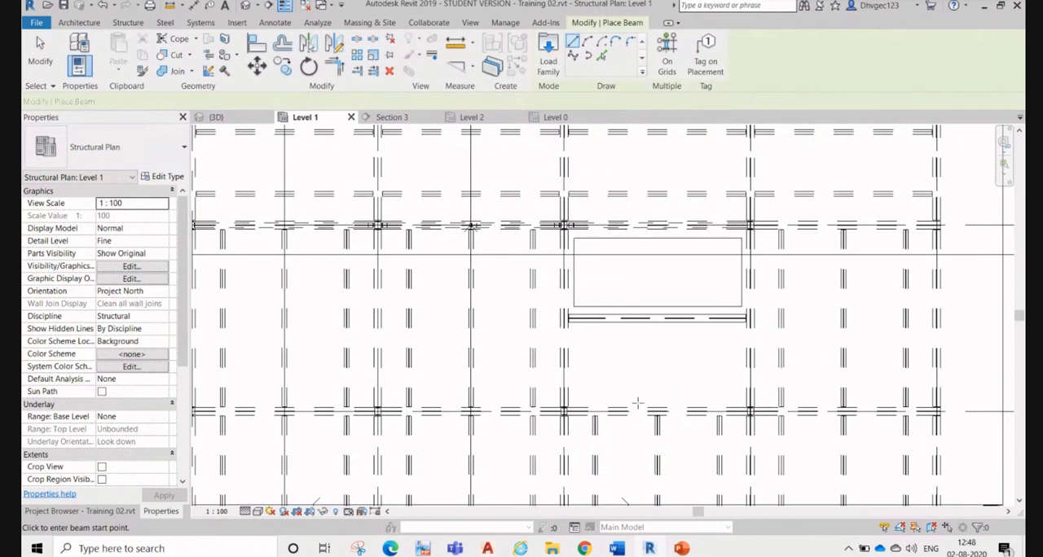
pyautogui.scroll(2, 638, 403)
pyautogui.click(669, 409)
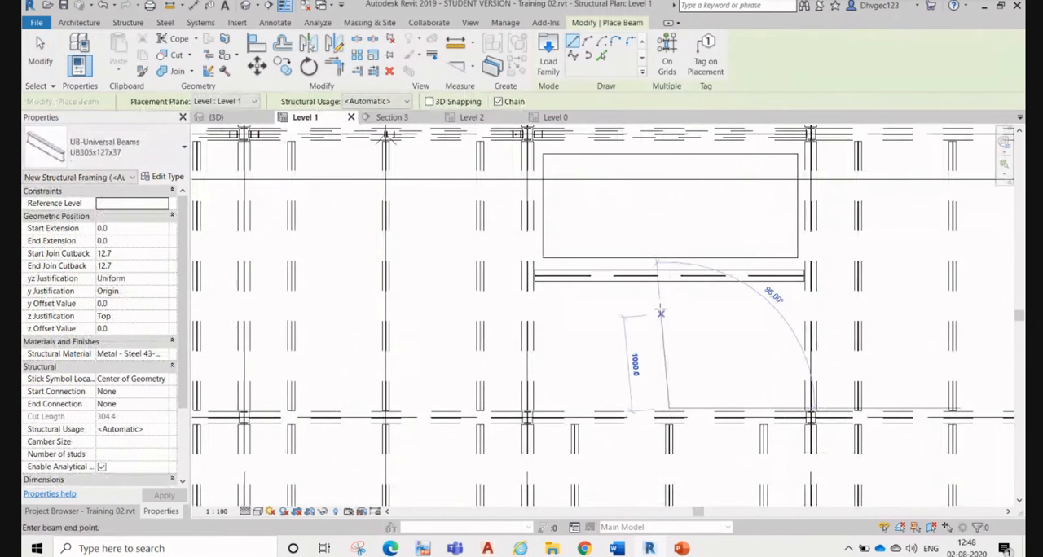
pyautogui.click(669, 276)
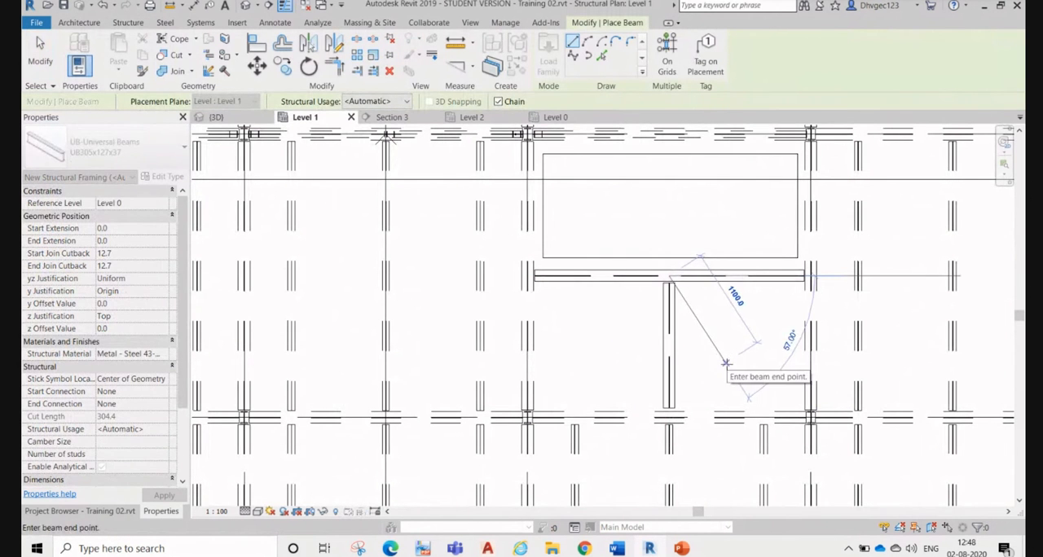
pyautogui.press('Escape')
pyautogui.press('Escape')
pyautogui.moveTo(638, 293); pyautogui.dragTo(658, 377, button='middle')
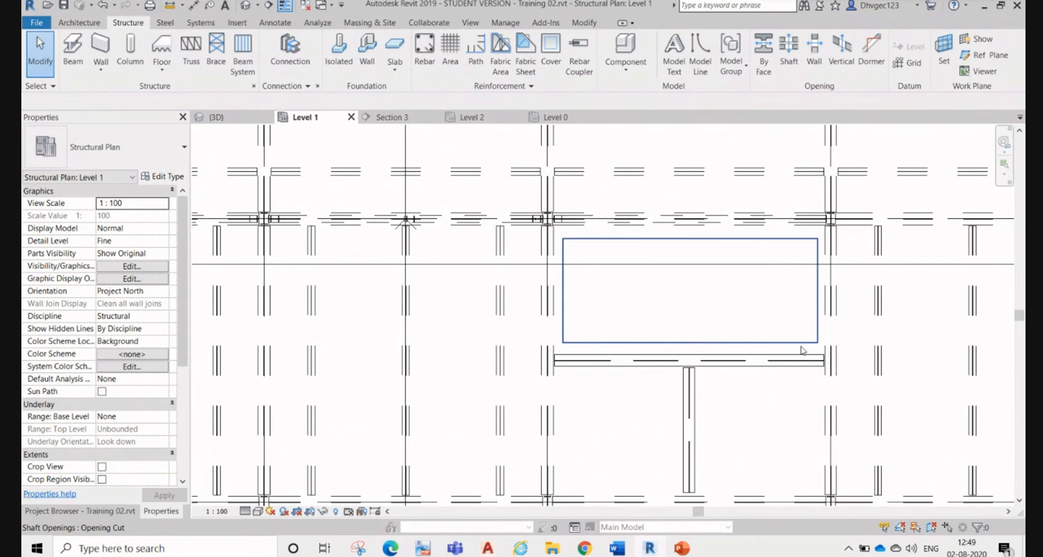
pyautogui.click(751, 343)
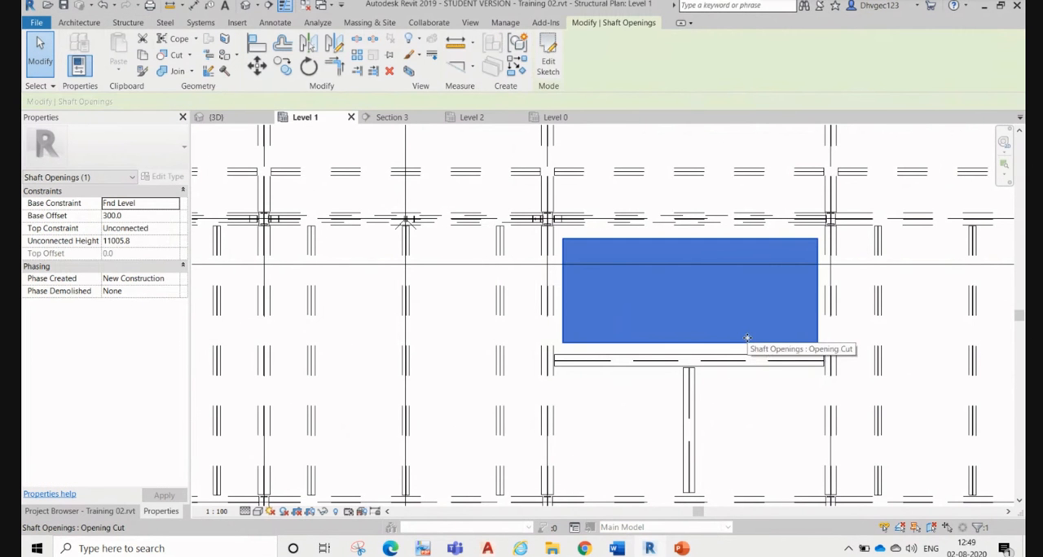
pyautogui.click(629, 397)
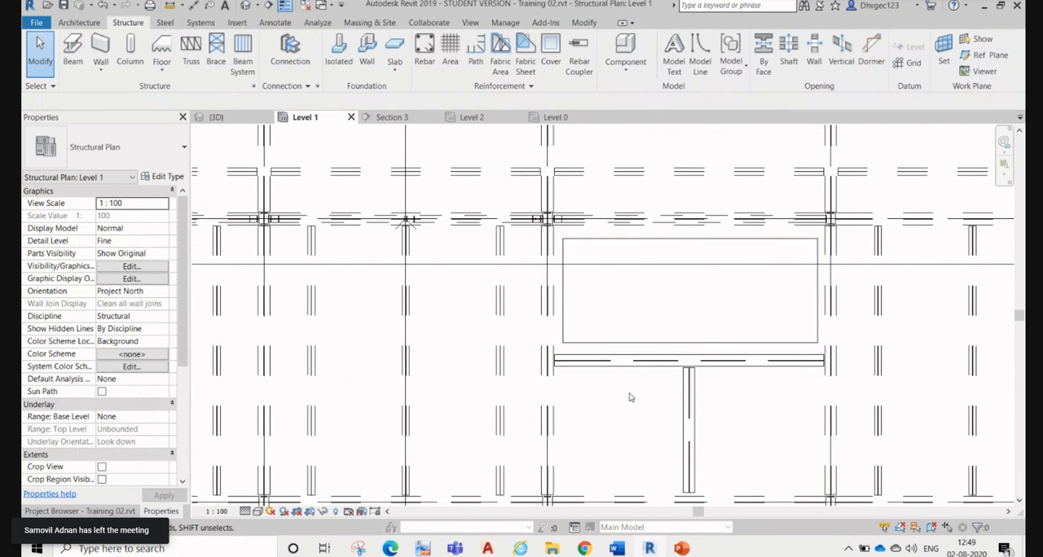
pyautogui.scroll(-3, 629, 398)
pyautogui.scroll(2, 685, 352)
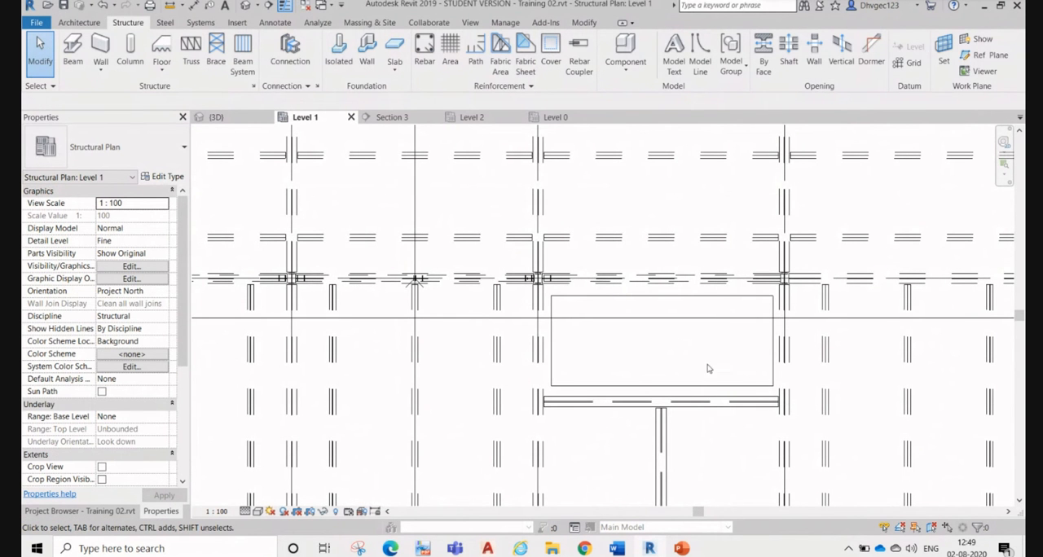
# Step: Change the beam running along the shaft opening's edge to type UB127x76x13
pyautogui.click(730, 417)
pyautogui.moveTo(773, 434); pyautogui.dragTo(751, 356, button='middle')
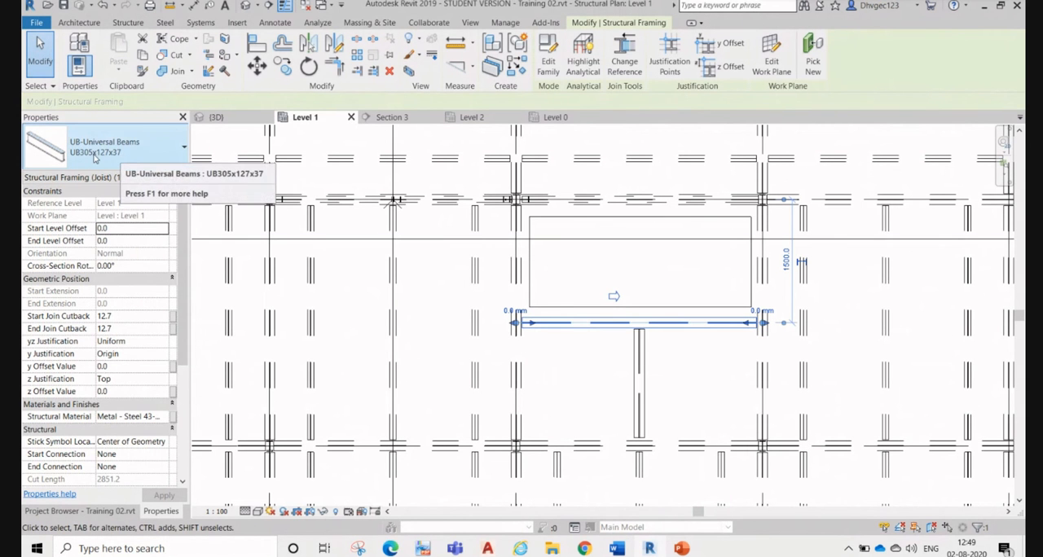
pyautogui.click(95, 157)
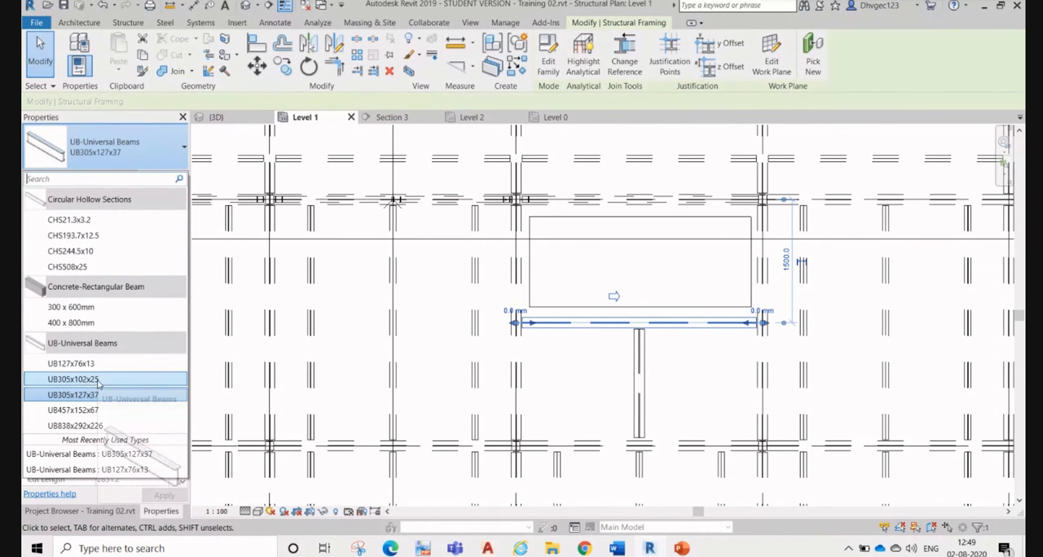
pyautogui.click(71, 363)
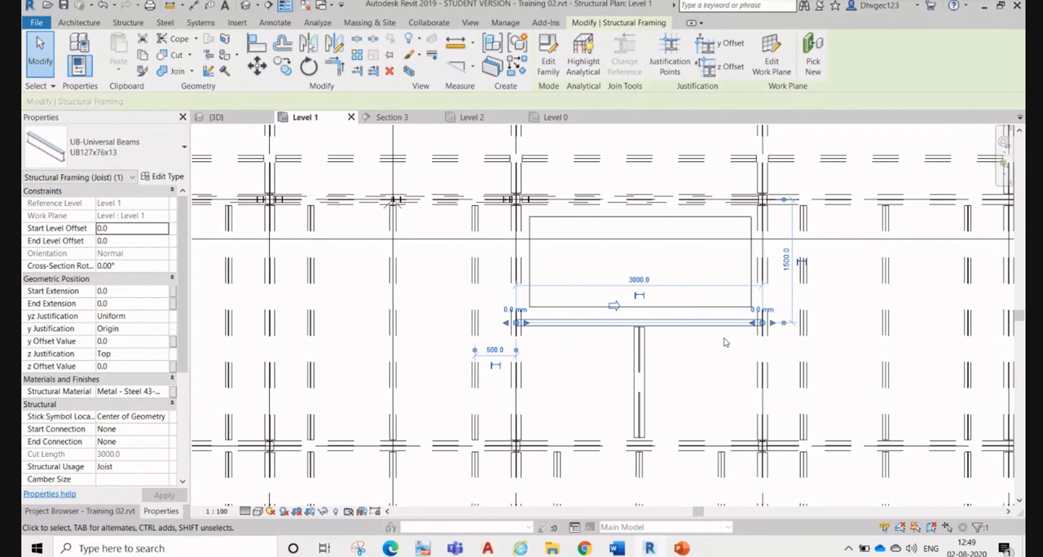
pyautogui.scroll(-4, 627, 332)
pyautogui.scroll(3, 644, 340)
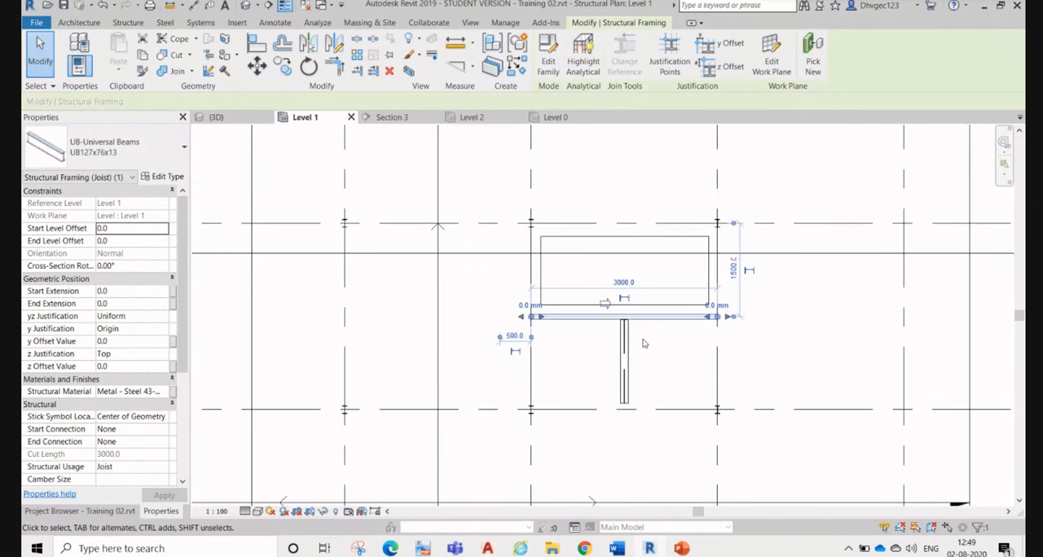
pyautogui.click(643, 339)
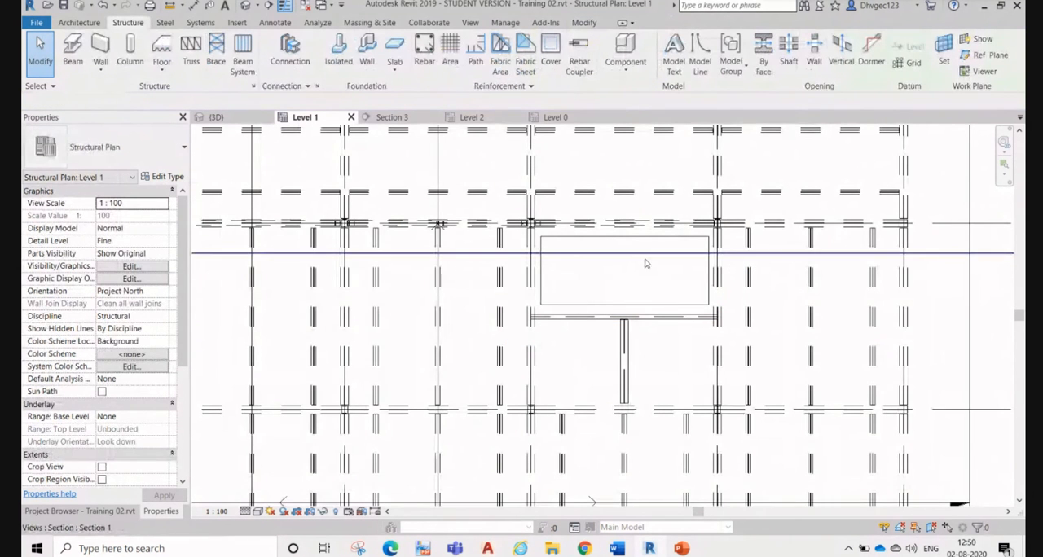
# Step: Set the beam along the shaft opening's edge back to type UB305x127x37
pyautogui.click(657, 328)
pyautogui.click(104, 146)
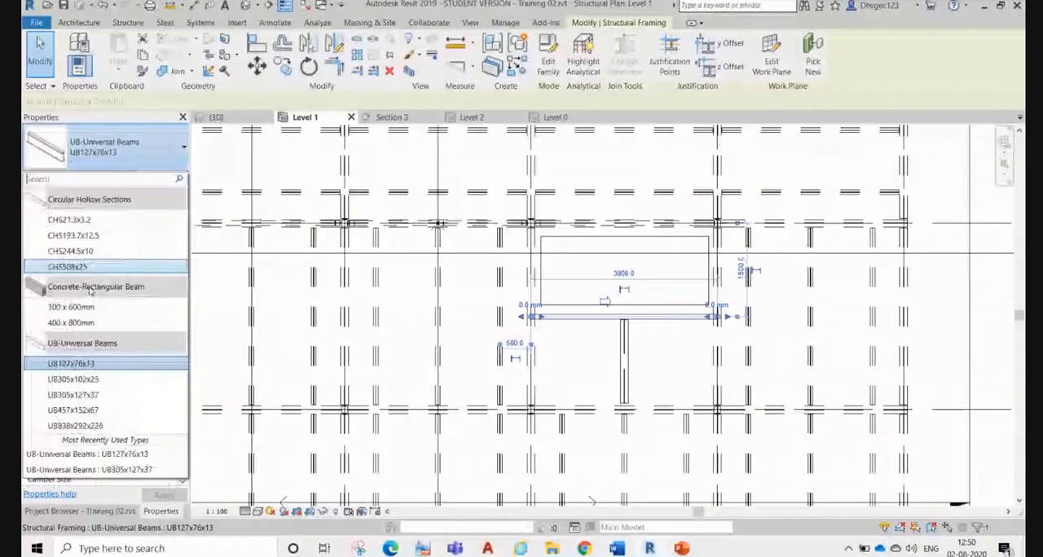
pyautogui.click(77, 395)
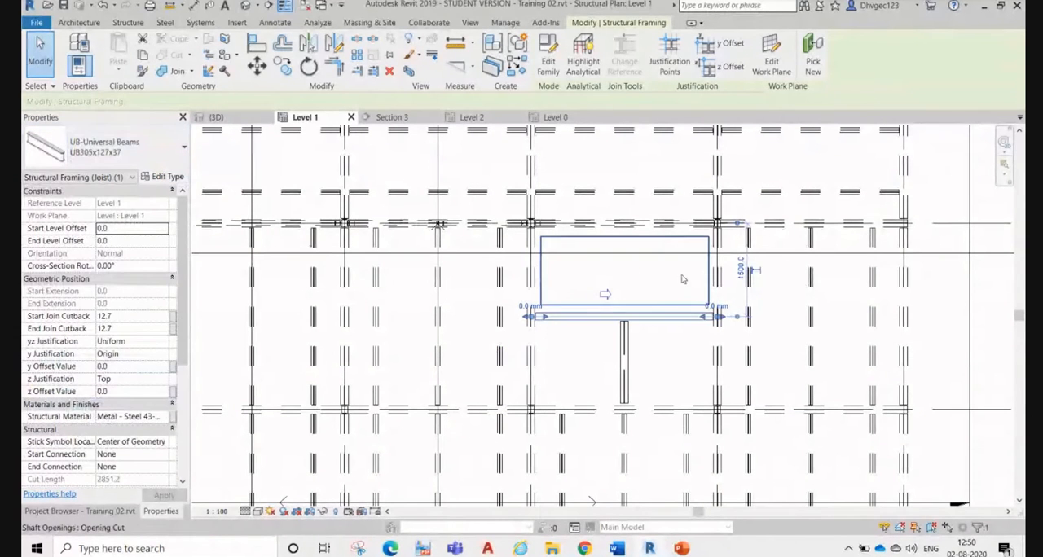
pyautogui.click(600, 293)
# Step: Move the section line through the shaft on the Level 1 plan slightly closer to grid B, near the opening's edge
pyautogui.click(666, 259)
pyautogui.scroll(3, 657, 250)
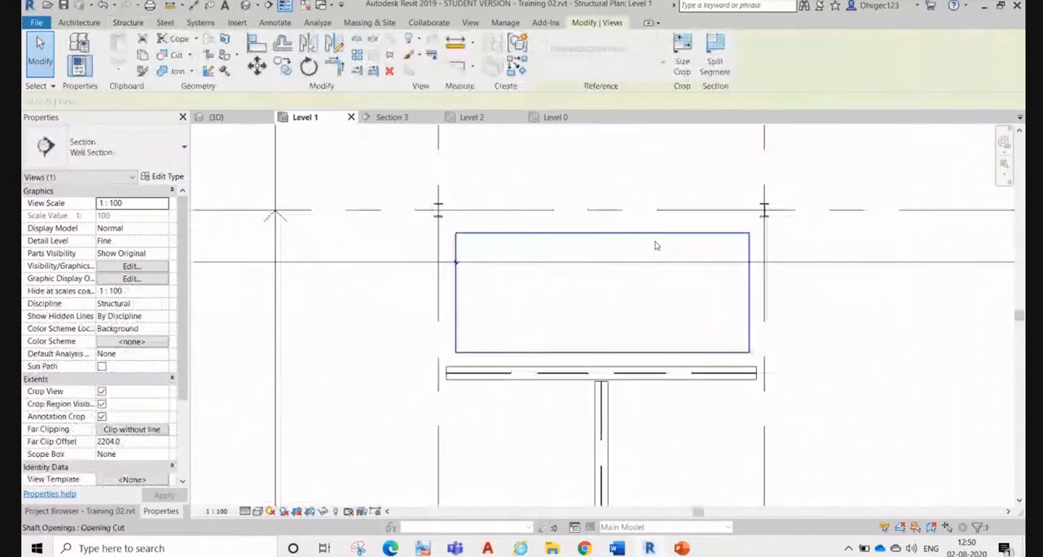
pyautogui.scroll(-3, 655, 249)
pyautogui.scroll(3, 655, 249)
pyautogui.moveTo(655, 249); pyautogui.dragTo(649, 245)
pyautogui.scroll(-4, 647, 287)
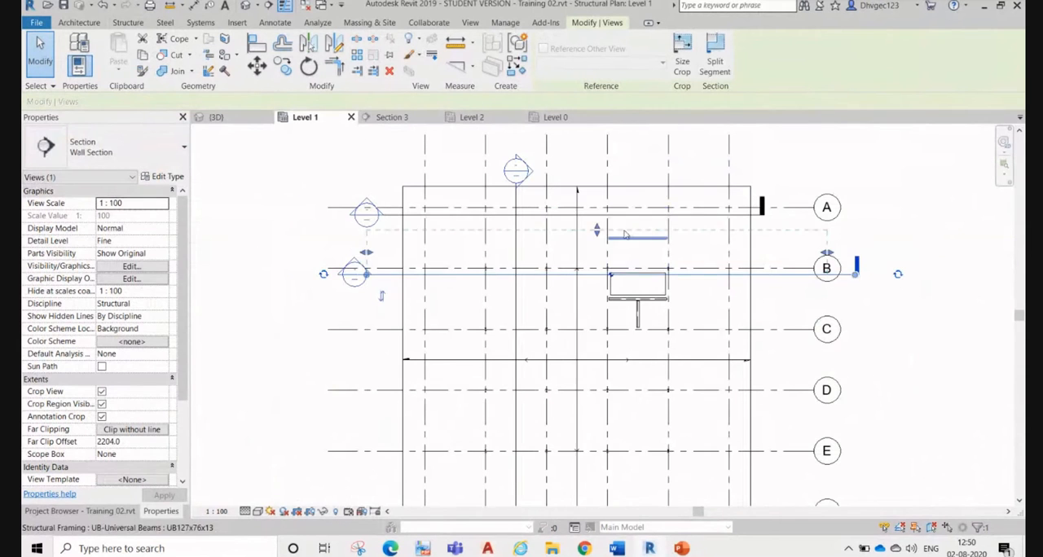
# Step: Open the Section 1 view from the section line cutting through the shaft opening on the Level 1 plan
pyautogui.scroll(4, 617, 262)
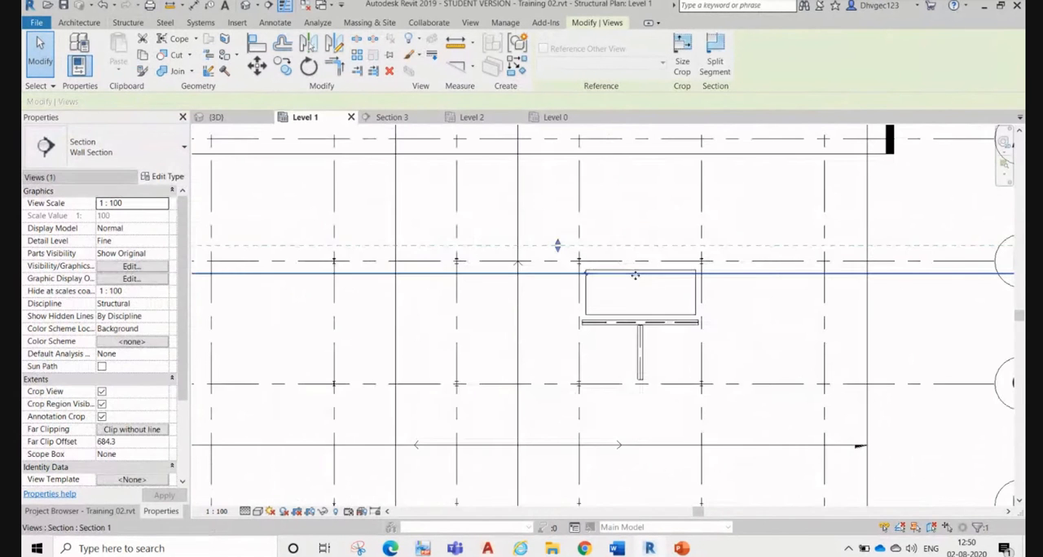
pyautogui.rightClick(637, 277)
pyautogui.click(673, 304)
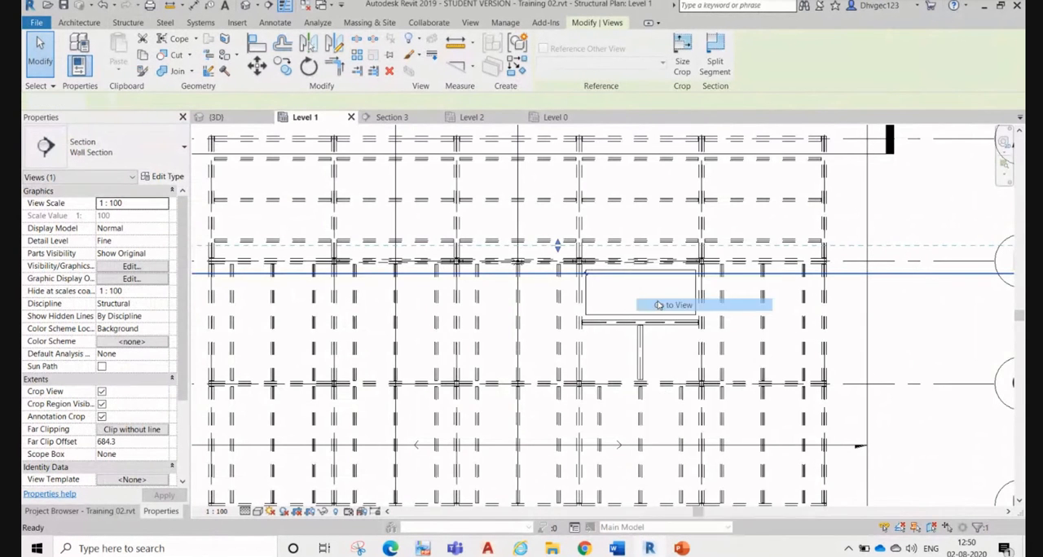
pyautogui.scroll(4, 607, 320)
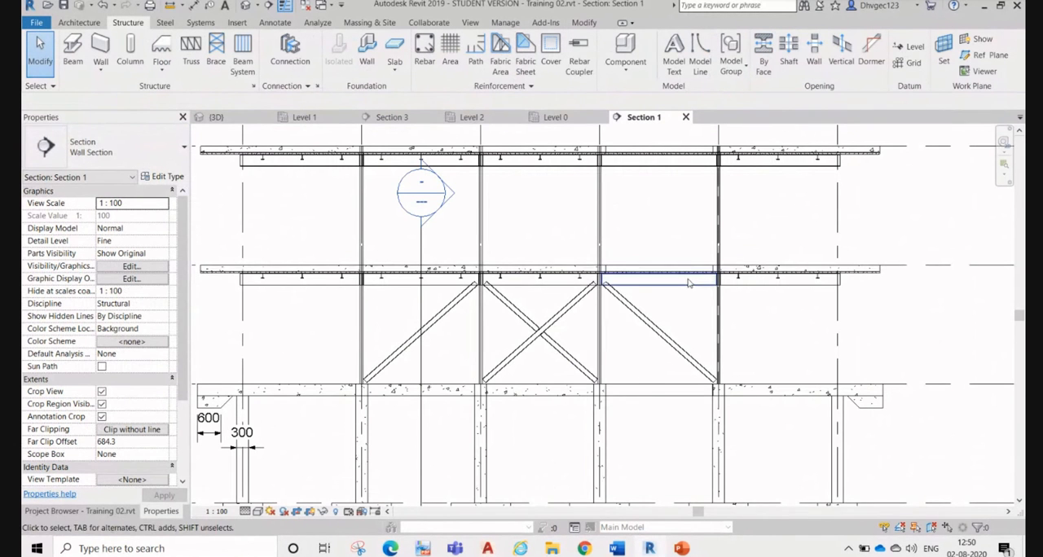
pyautogui.scroll(3, 699, 333)
pyautogui.scroll(3, 639, 310)
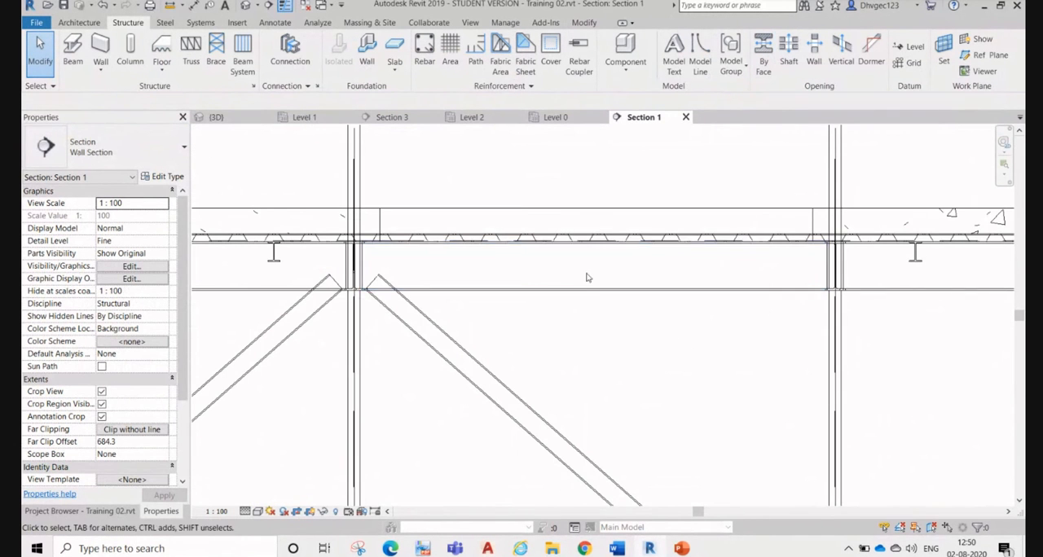
pyautogui.scroll(1, 453, 280)
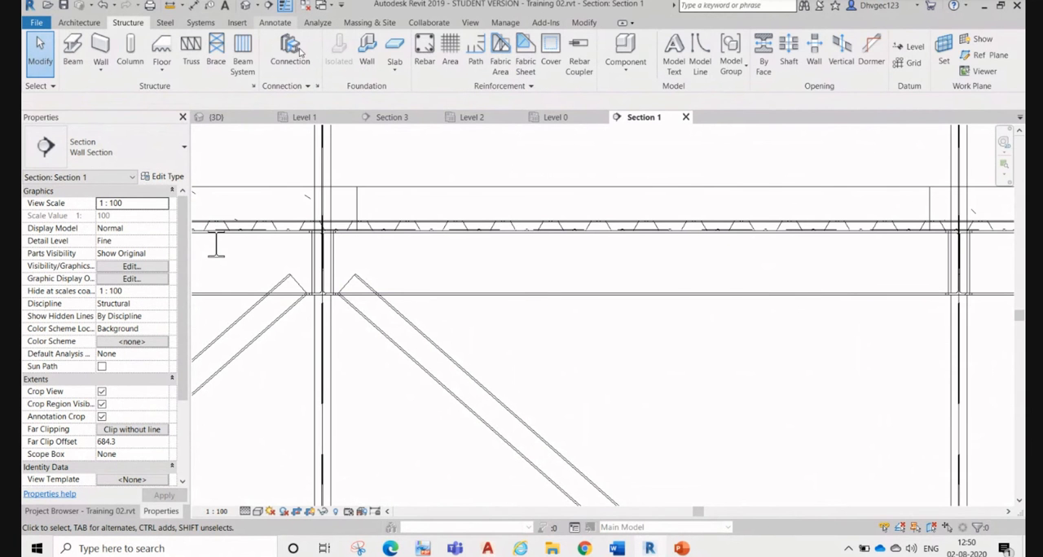
# Step: Draw a detail-line rectangle about 380 by 140 mm on the Level 1 beam's web near its left end
pyautogui.click(277, 23)
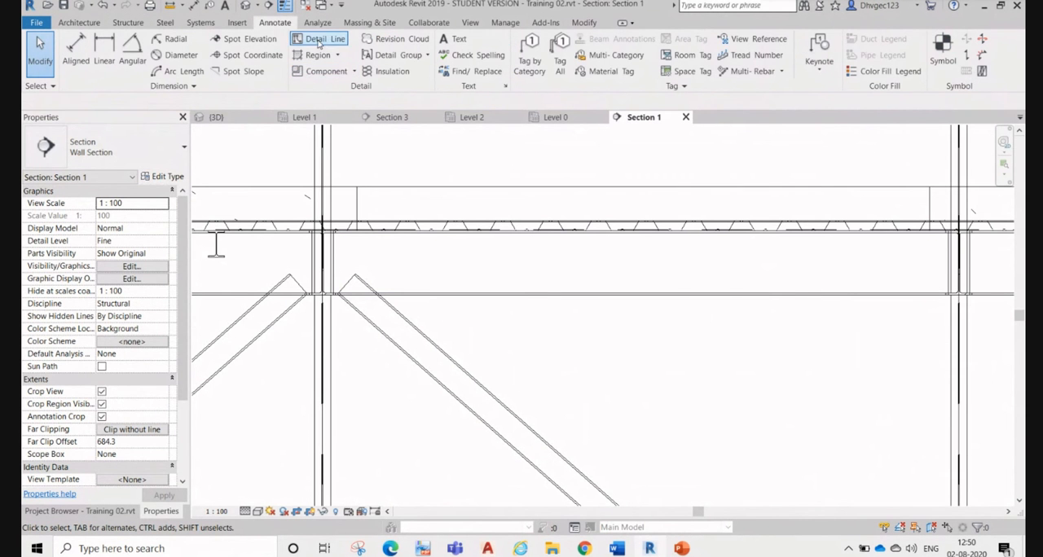
pyautogui.click(319, 40)
pyautogui.click(557, 41)
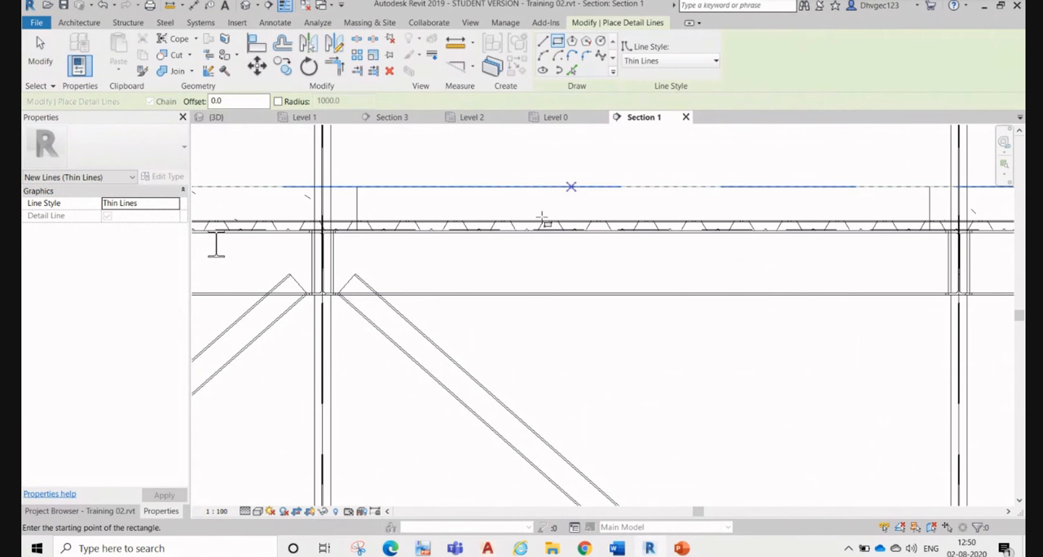
pyautogui.scroll(3, 397, 242)
pyautogui.click(333, 249)
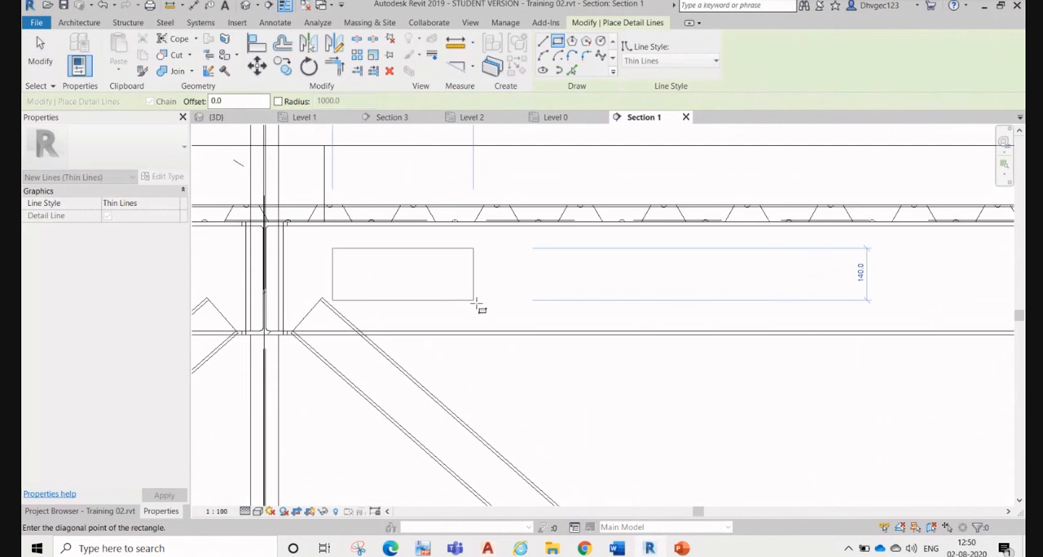
pyautogui.click(476, 304)
# Step: Draw two more detail-line rectangles on the beam's web, about 580 by 160 mm at the middle and 455 by 160 mm near the right end
pyautogui.scroll(-4, 254, 277)
pyautogui.scroll(2, 503, 263)
pyautogui.click(506, 265)
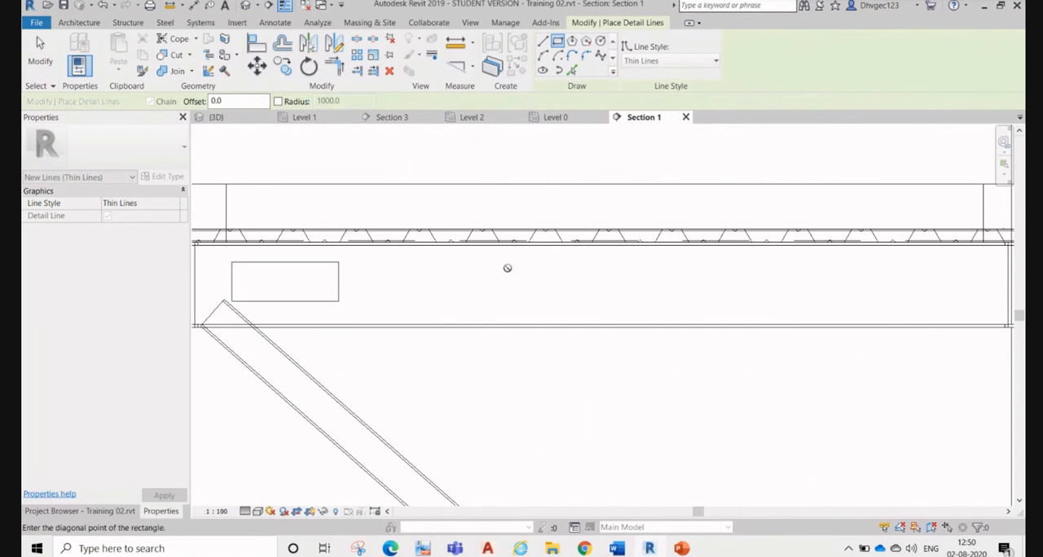
pyautogui.click(659, 311)
pyautogui.moveTo(846, 271); pyautogui.dragTo(540, 263, button='middle')
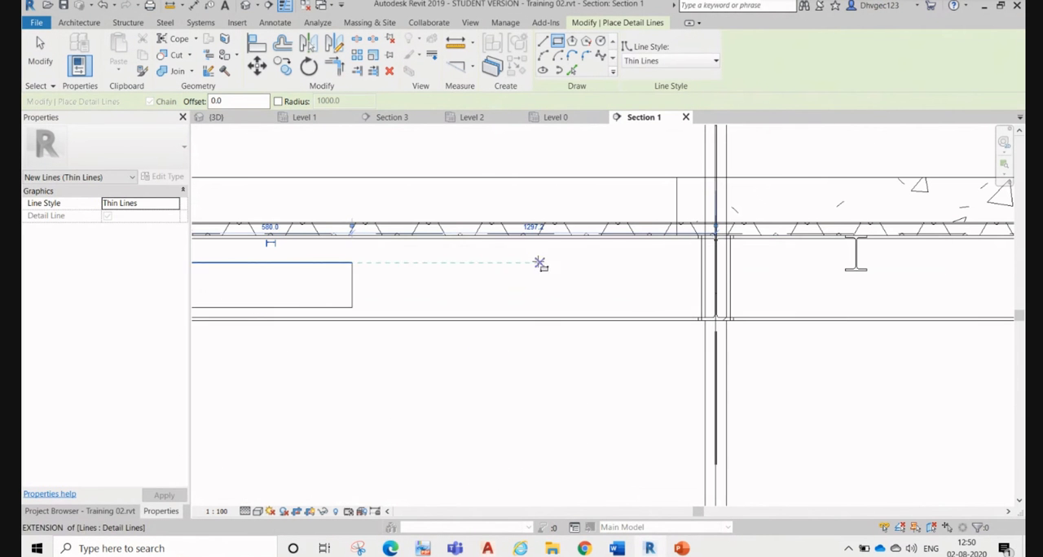
pyautogui.click(477, 263)
pyautogui.click(606, 307)
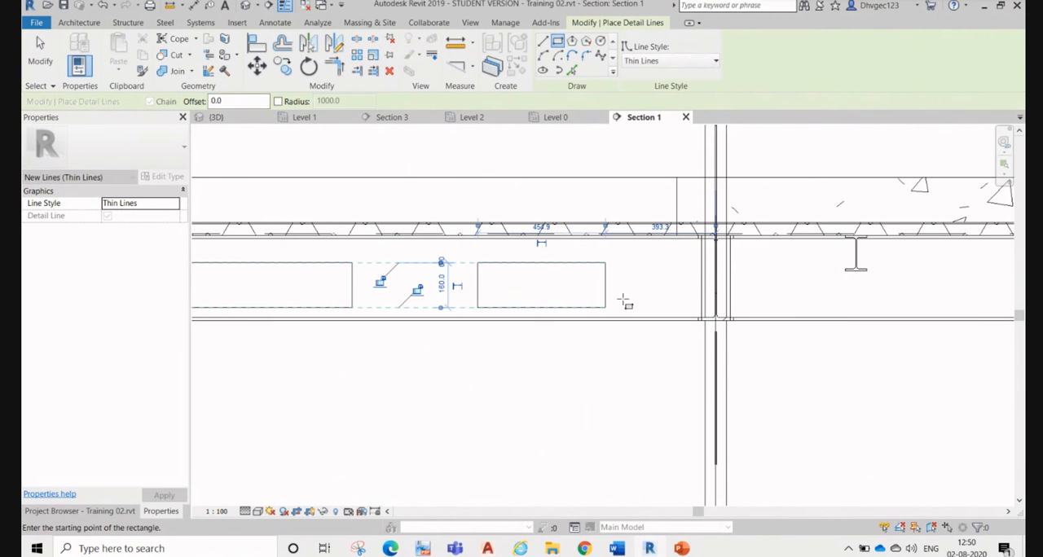
pyautogui.press('Escape')
pyautogui.press('Escape')
# Step: Start a By Face opening on the UB305x127x37 beam and sketch a rectangular boundary about 580 mm wide over the middle detail rectangle
pyautogui.scroll(-2, 679, 263)
pyautogui.moveTo(566, 349); pyautogui.dragTo(717, 398, button='middle')
pyautogui.scroll(1, 485, 333)
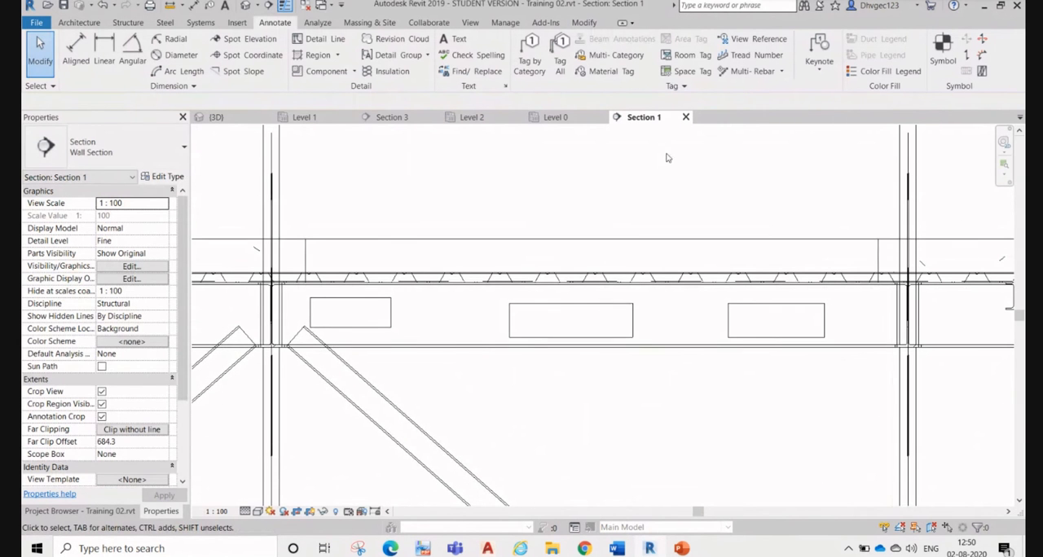
pyautogui.click(128, 22)
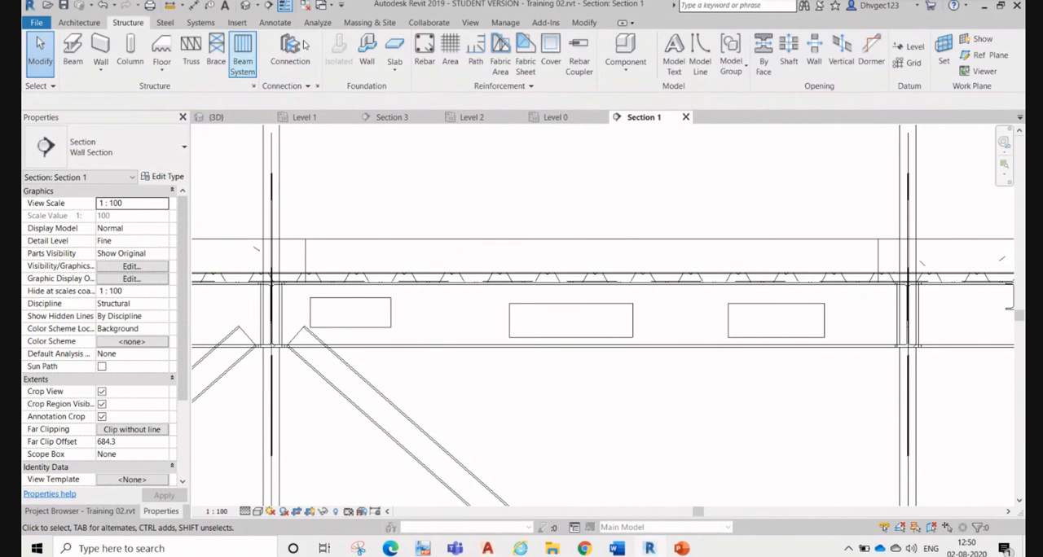
pyautogui.click(762, 55)
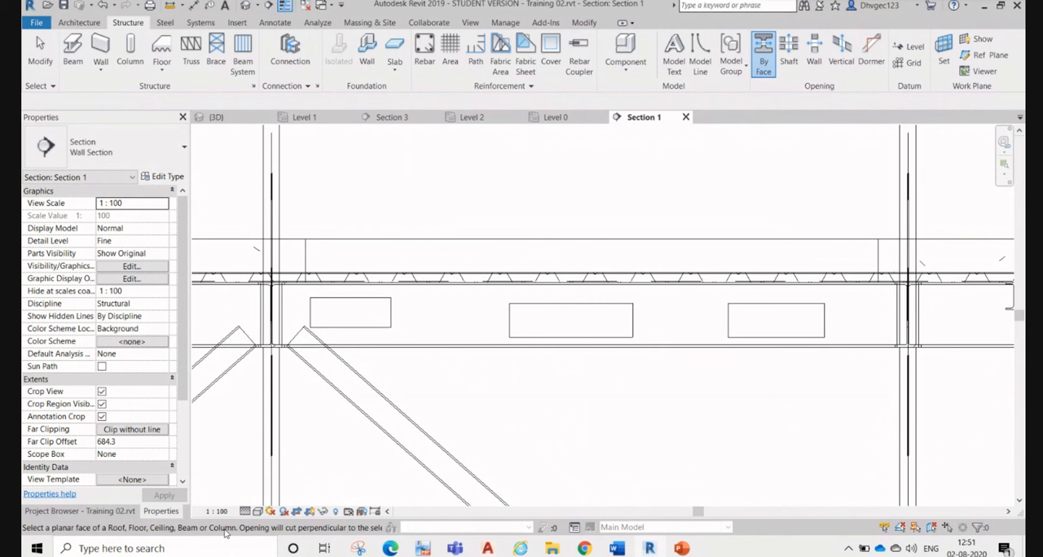
pyautogui.click(604, 348)
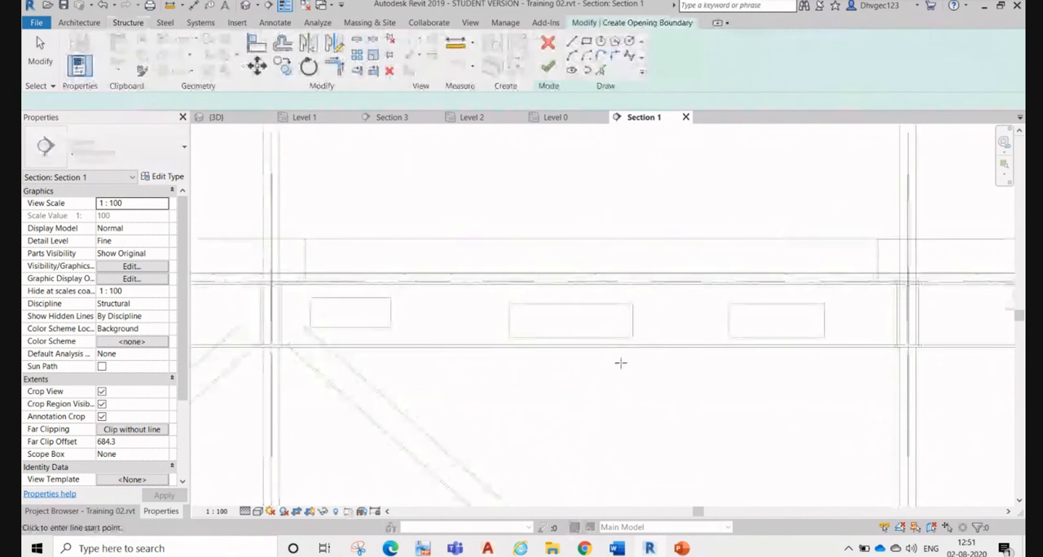
pyautogui.click(585, 40)
pyautogui.scroll(1, 633, 367)
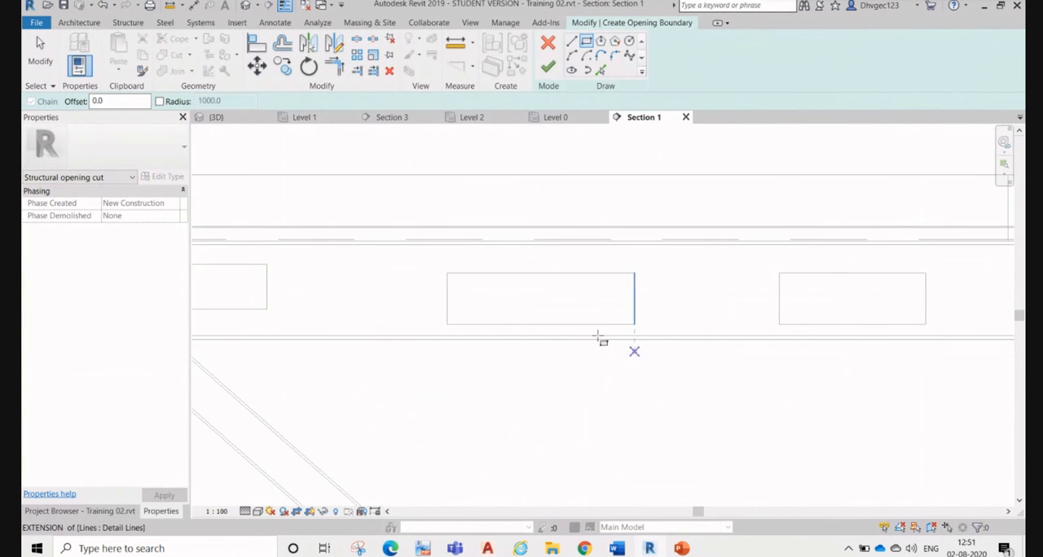
pyautogui.scroll(2, 433, 270)
pyautogui.scroll(1, 426, 265)
pyautogui.click(425, 265)
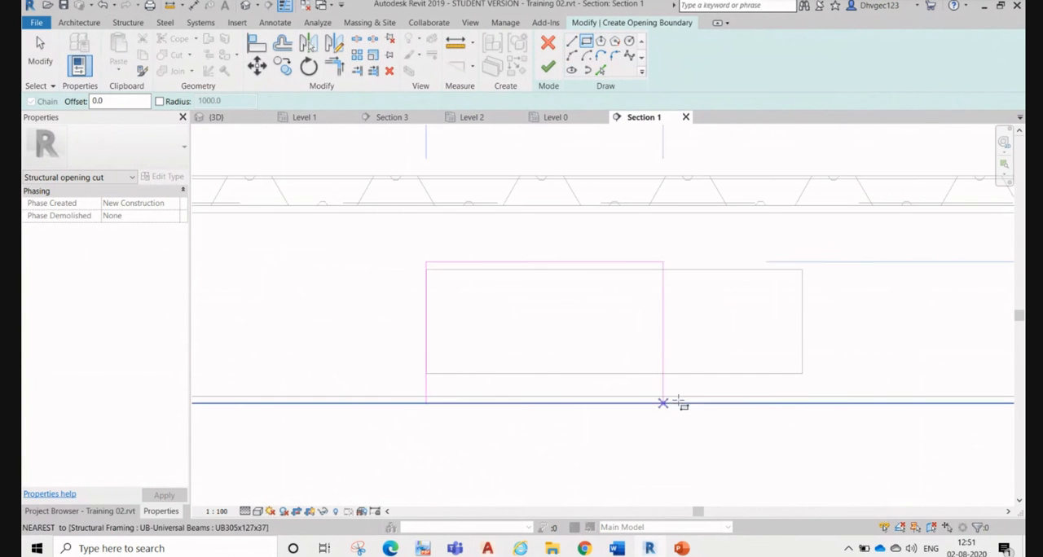
pyautogui.click(801, 374)
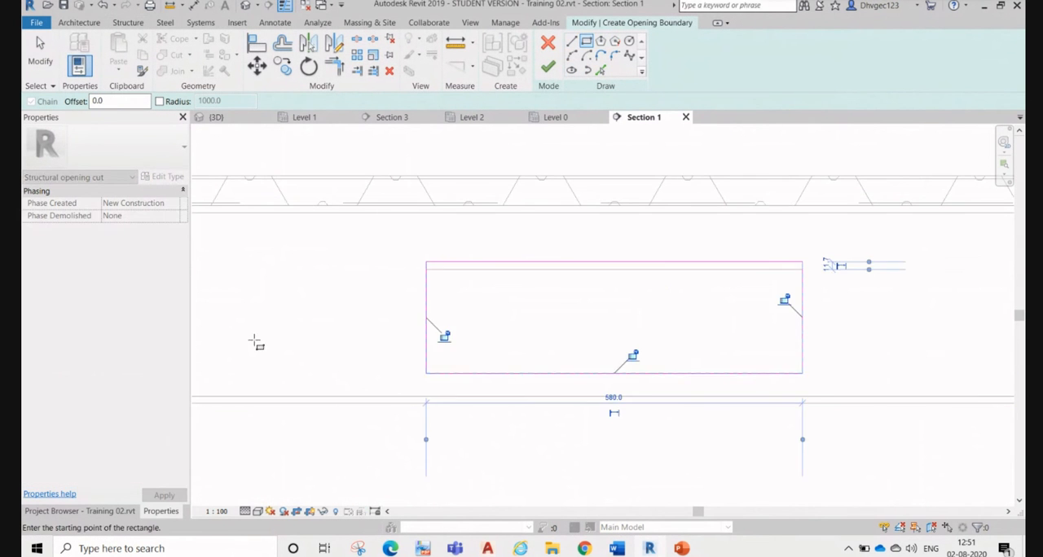
# Step: Trace boundaries over the right and left detail rectangles and try to finish the opening with all three loops
pyautogui.scroll(-2, 256, 342)
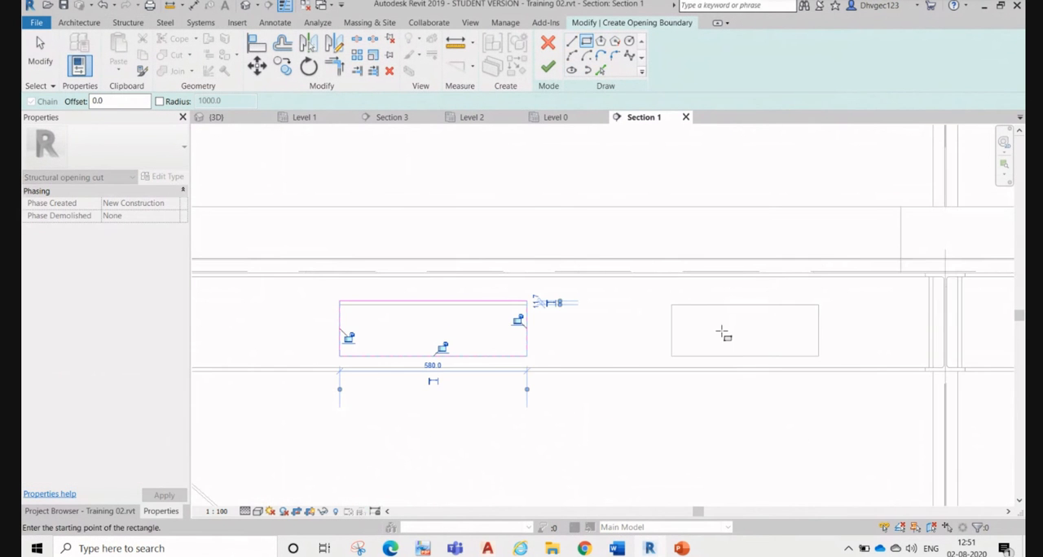
pyautogui.click(819, 356)
pyautogui.scroll(-3, 852, 361)
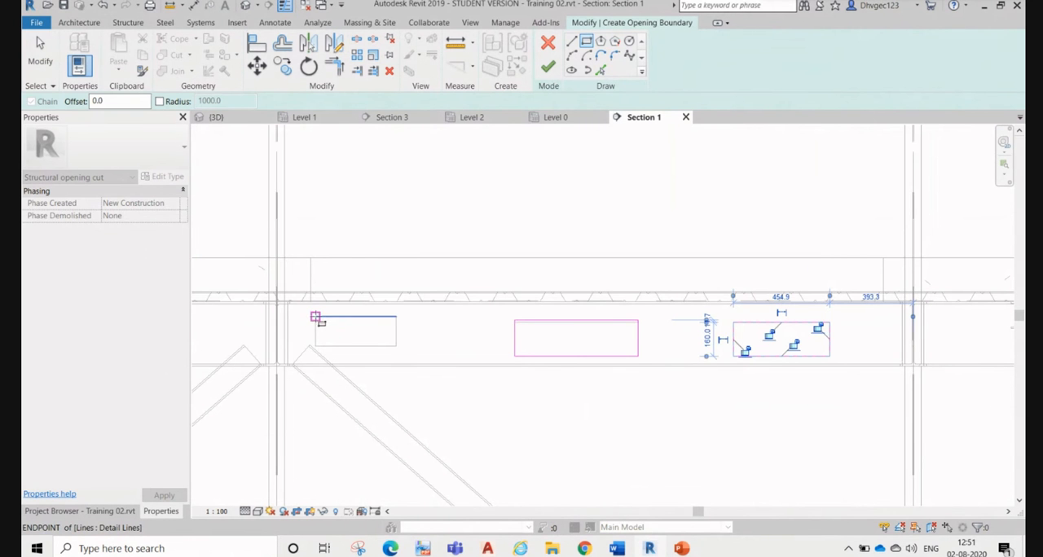
pyautogui.click(316, 317)
pyautogui.click(396, 345)
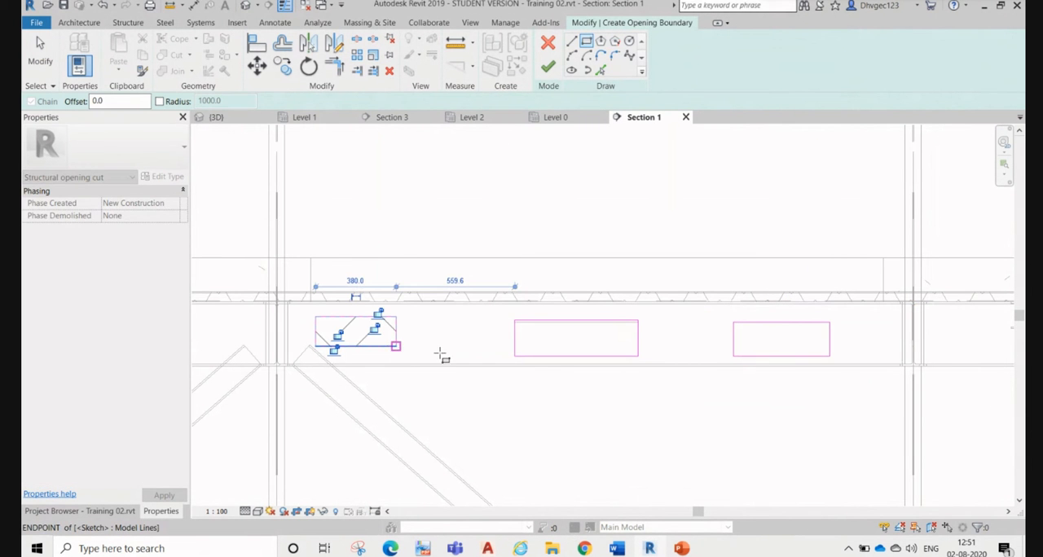
pyautogui.click(547, 67)
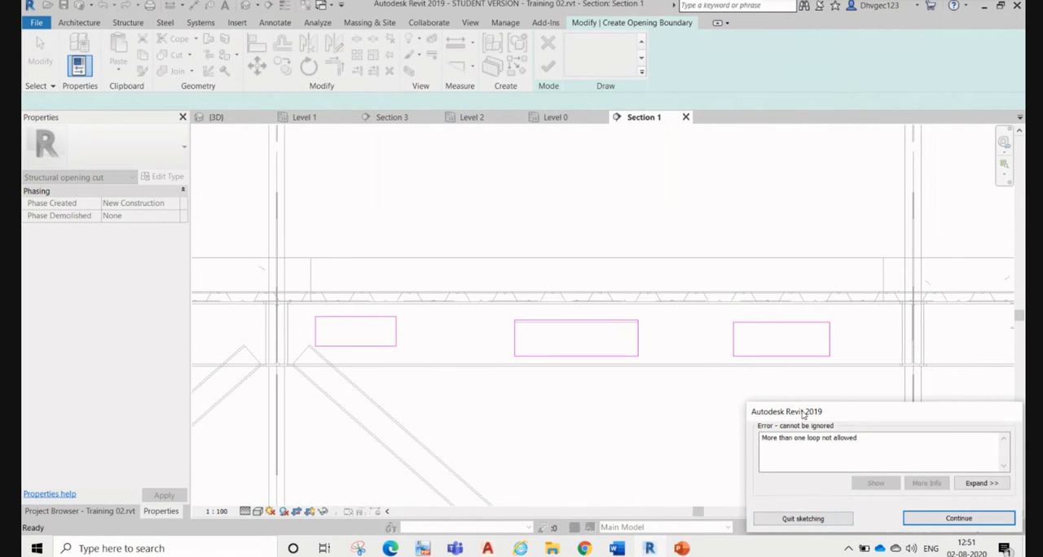
pyautogui.moveTo(818, 419); pyautogui.dragTo(771, 374)
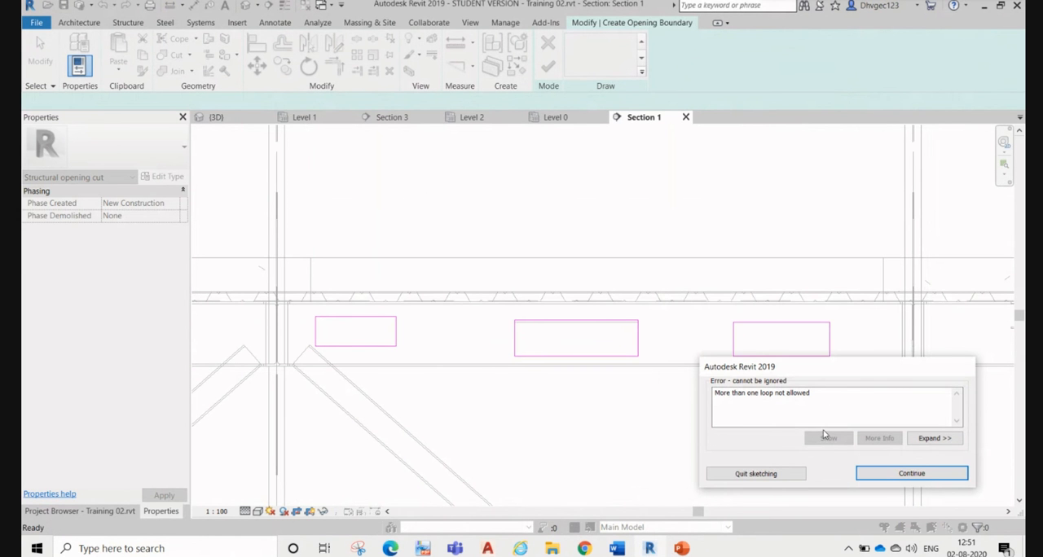
pyautogui.click(896, 473)
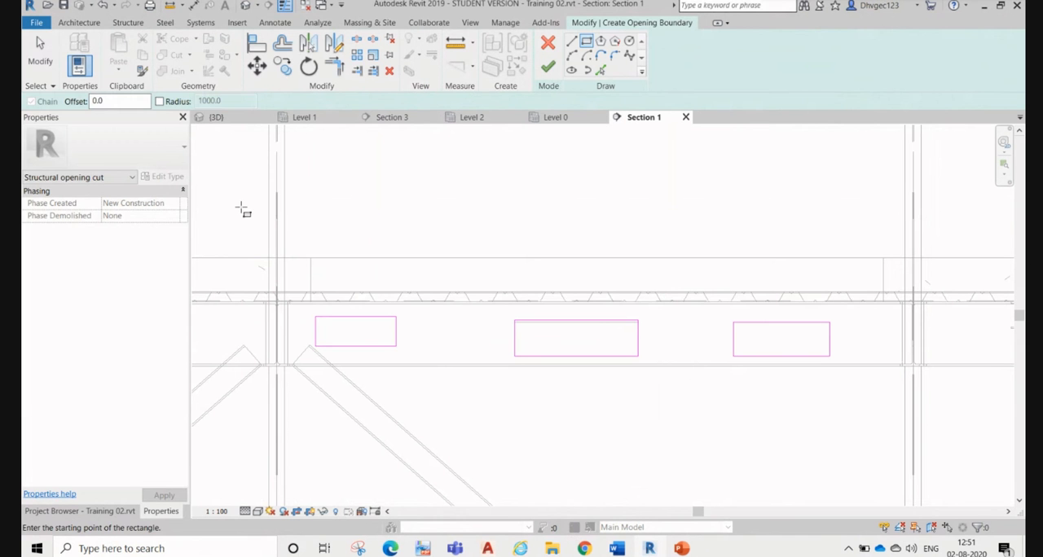
# Step: Delete the left and right rectangular loops from the opening boundary sketch
pyautogui.press('Escape')
pyautogui.moveTo(226, 214); pyautogui.dragTo(429, 368)
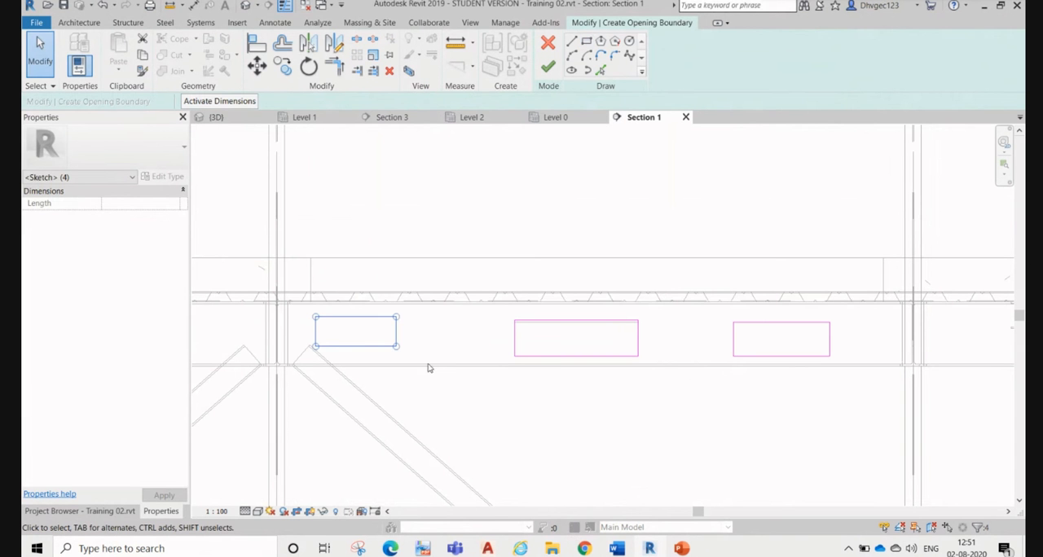
pyautogui.click(652, 215)
pyautogui.press('Delete')
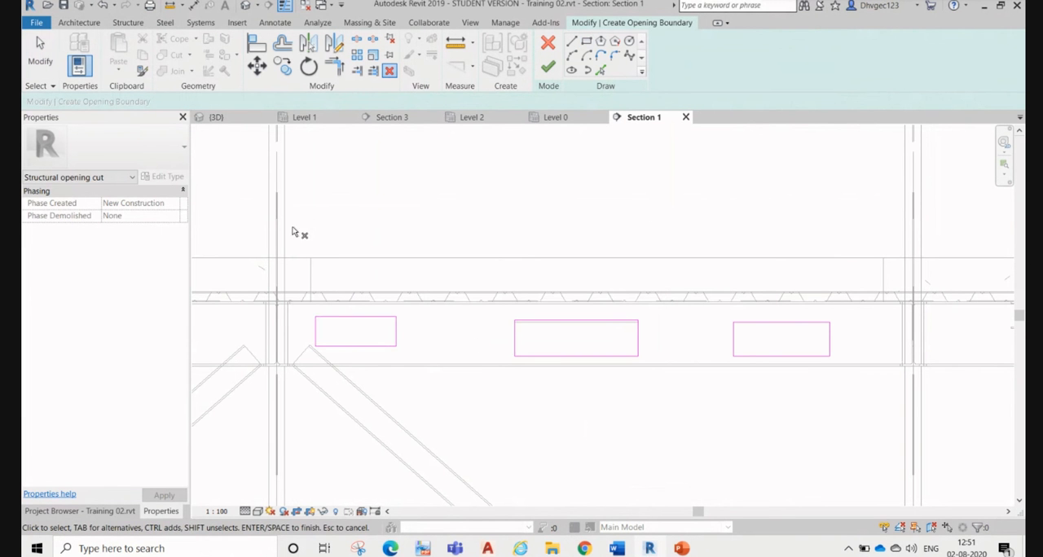
pyautogui.press('Escape')
pyautogui.moveTo(295, 237); pyautogui.dragTo(477, 393)
pyautogui.click(391, 72)
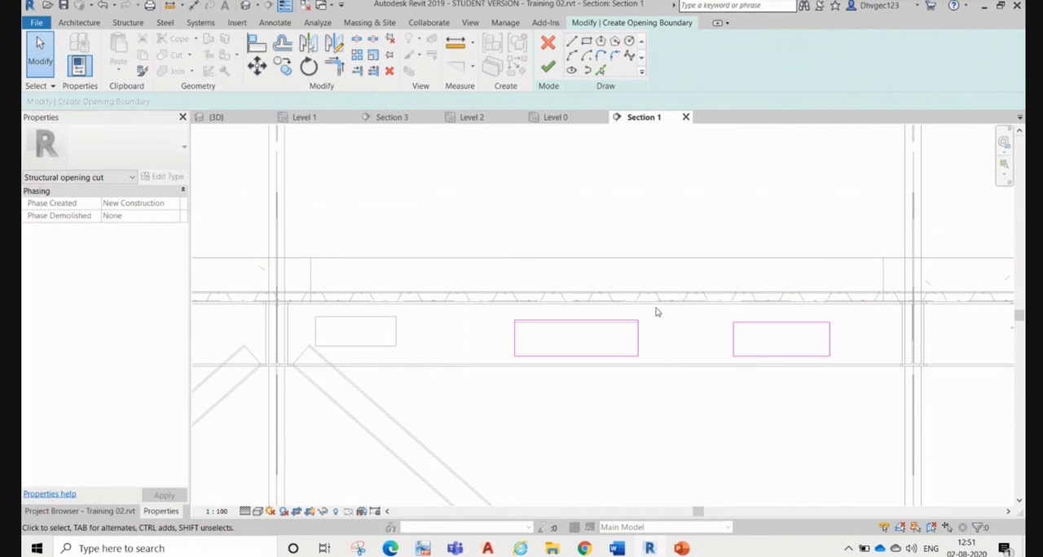
pyautogui.moveTo(702, 264); pyautogui.dragTo(889, 447)
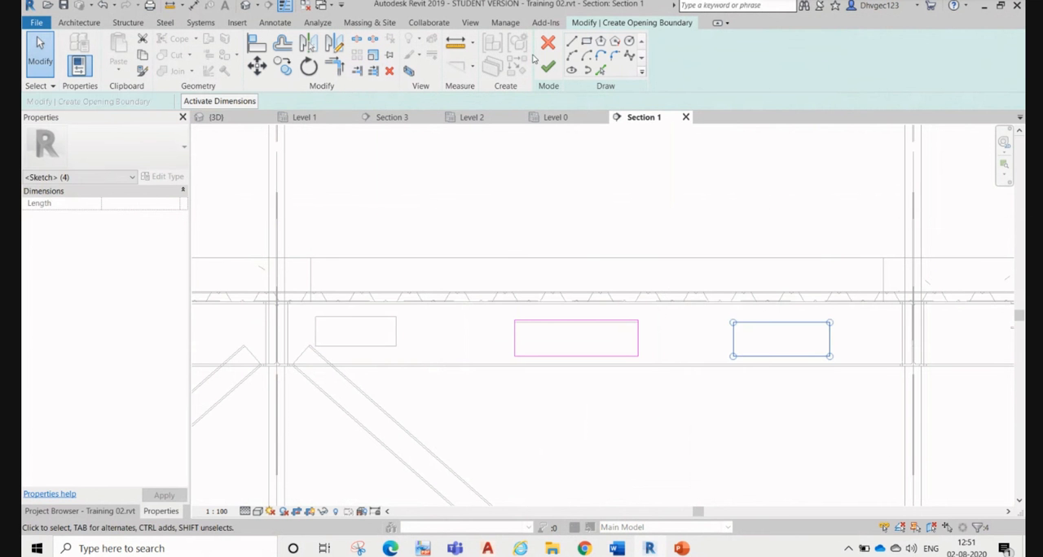
pyautogui.click(390, 72)
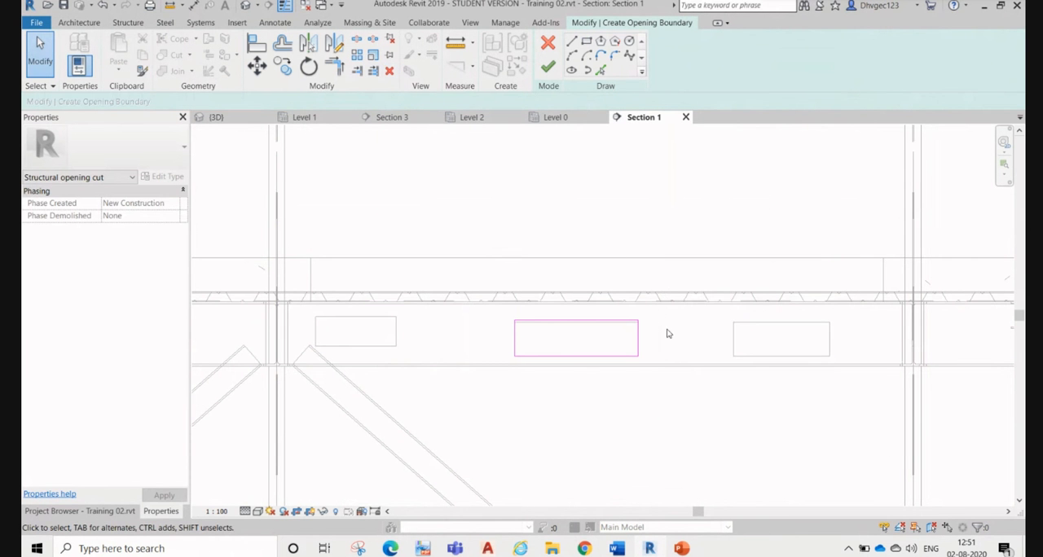
# Step: Finish the beam opening using only the middle rectangular boundary
pyautogui.scroll(1, 585, 379)
pyautogui.scroll(1, 585, 380)
pyautogui.click(547, 67)
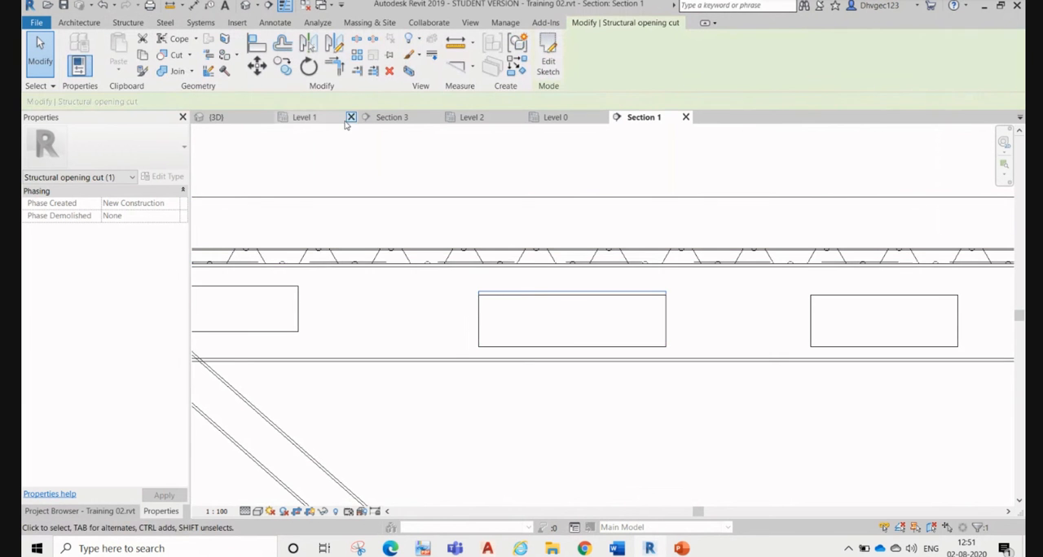
# Step: Isolate the UB305x127x37 beam with the web opening in the 3D view using Selection Box, and select the section box
pyautogui.click(563, 361)
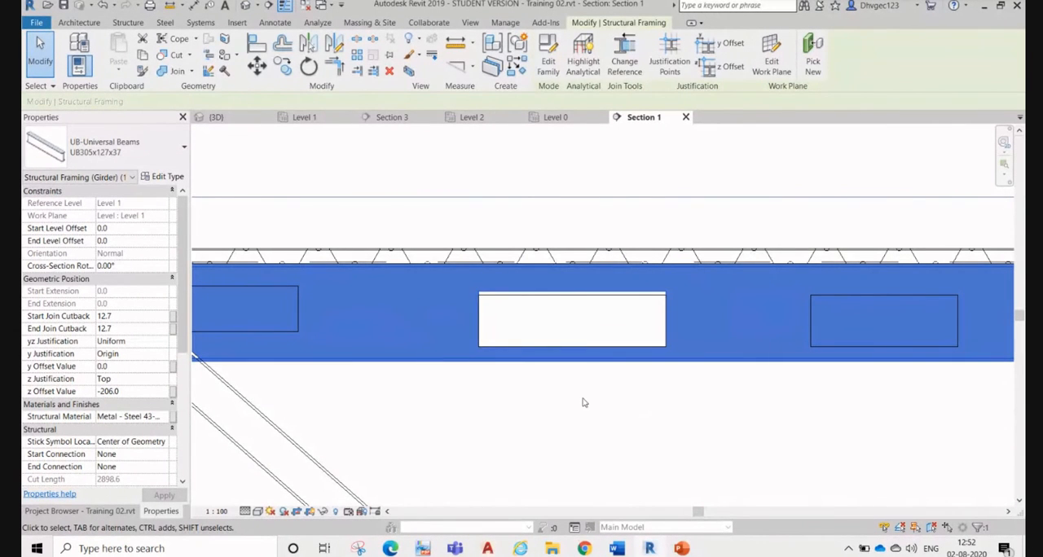
pyautogui.click(682, 402)
pyautogui.click(693, 363)
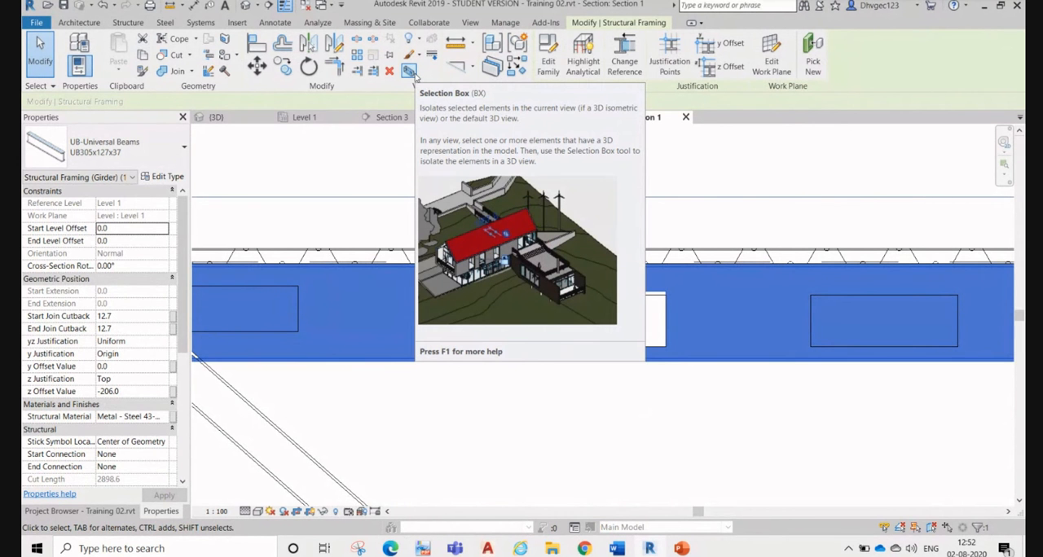
pyautogui.click(410, 71)
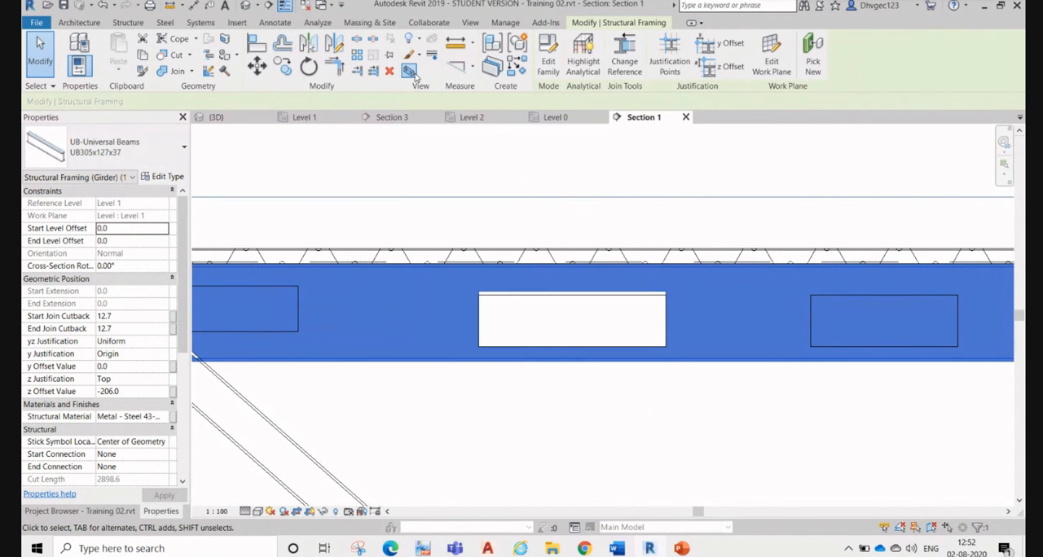
pyautogui.scroll(5, 595, 322)
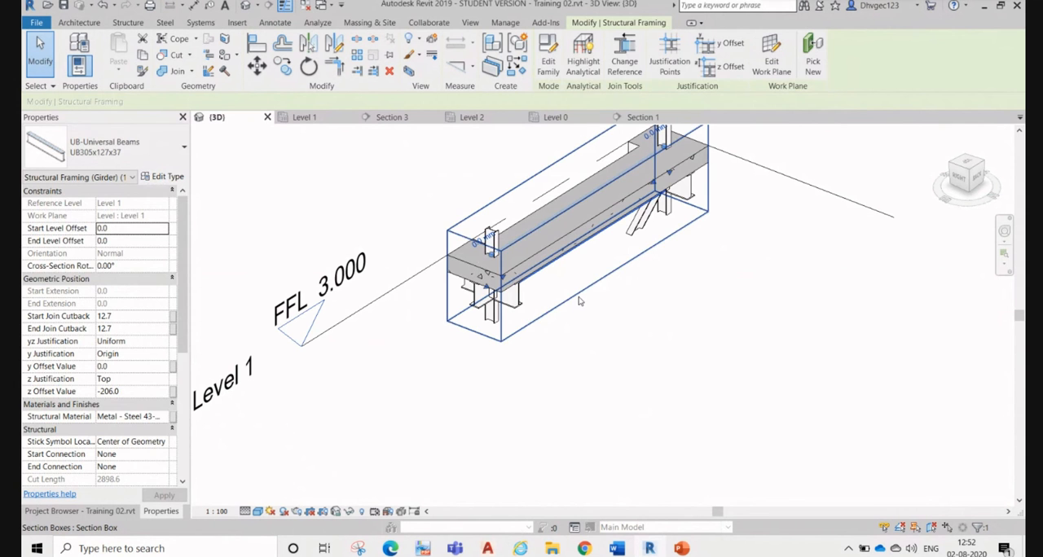
pyautogui.click(578, 301)
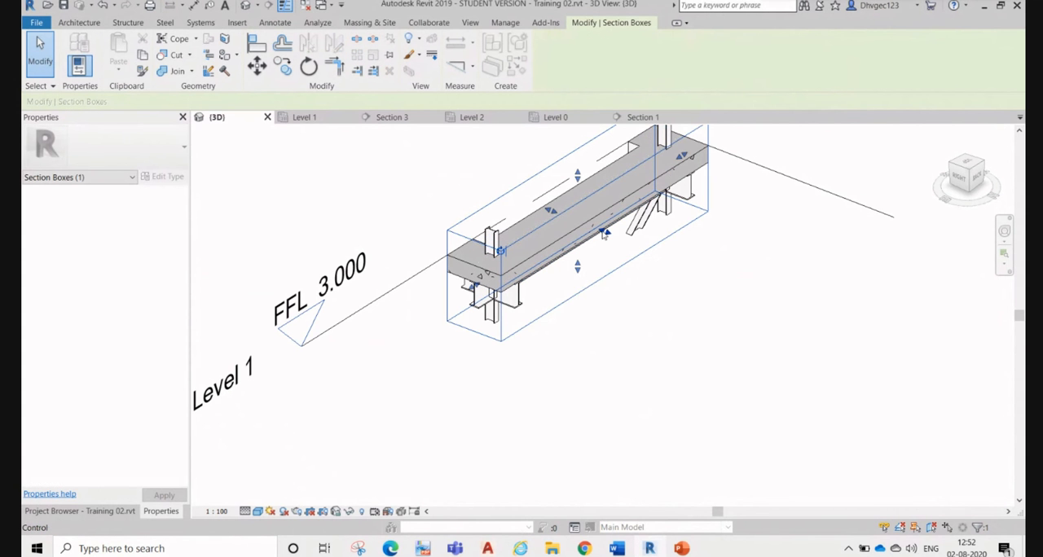
# Step: Enlarge the section box outward on both long sides of the beam to include the surrounding floor and the shaft opening
pyautogui.moveTo(630, 247); pyautogui.dragTo(757, 300)
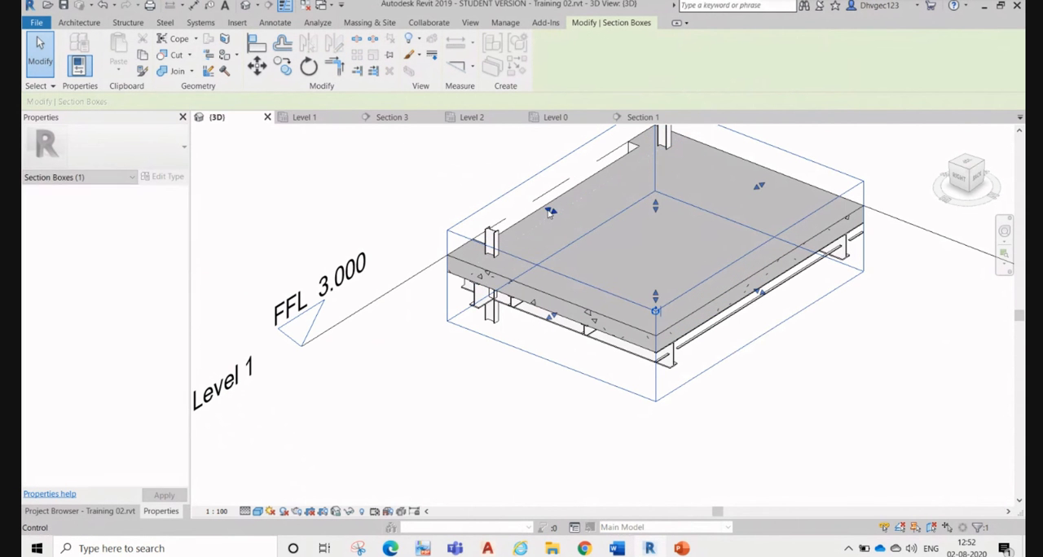
pyautogui.moveTo(551, 211); pyautogui.dragTo(391, 155)
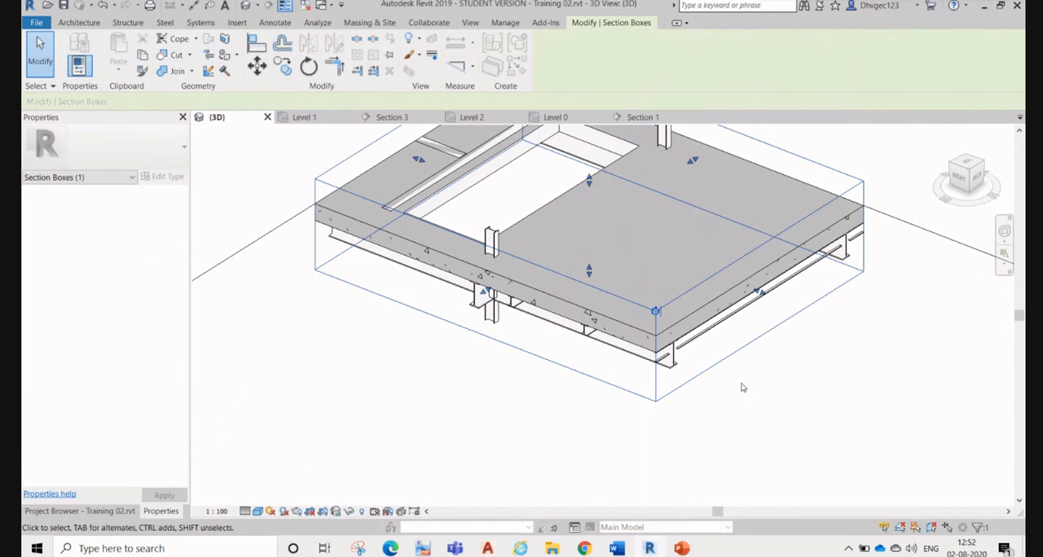
pyautogui.keyDown('shift'); pyautogui.moveTo(765, 400); pyautogui.dragTo(588, 254, button='middle'); pyautogui.keyUp('shift')
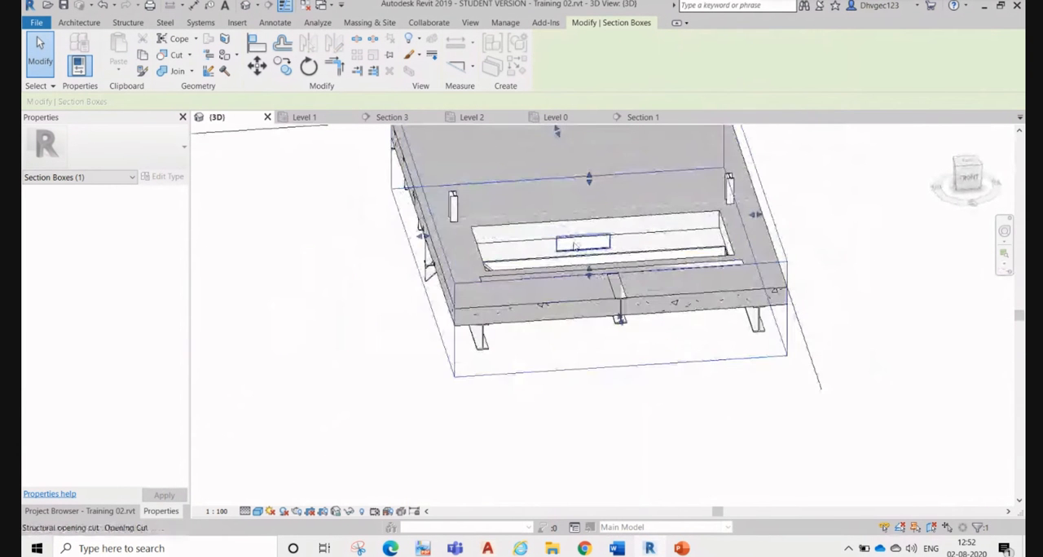
# Step: Inspect the UB305x127x37 beam inside the shaft opening and its structural opening cut, selecting each in turn
pyautogui.scroll(2, 589, 254)
pyautogui.click(591, 273)
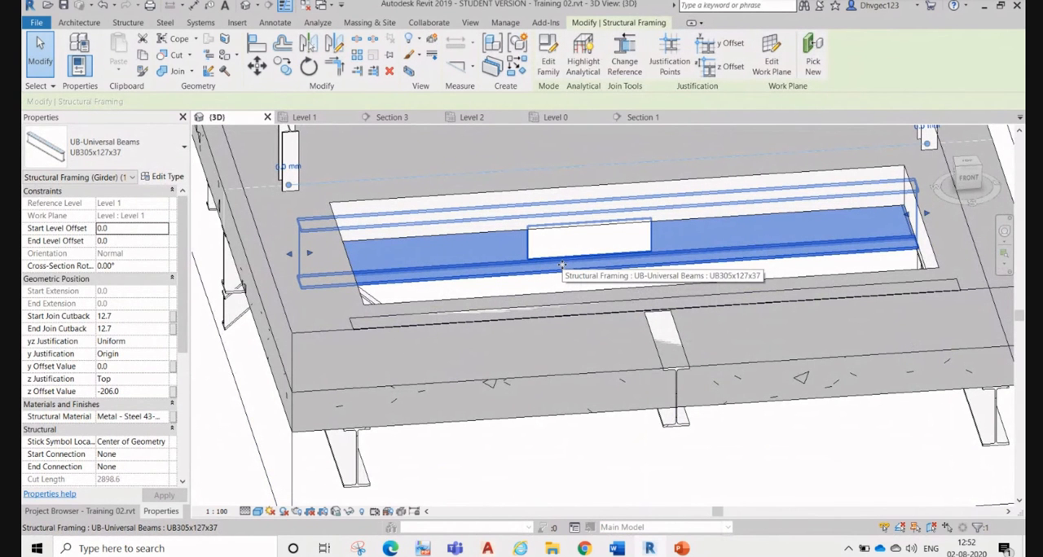
pyautogui.scroll(-2, 579, 306)
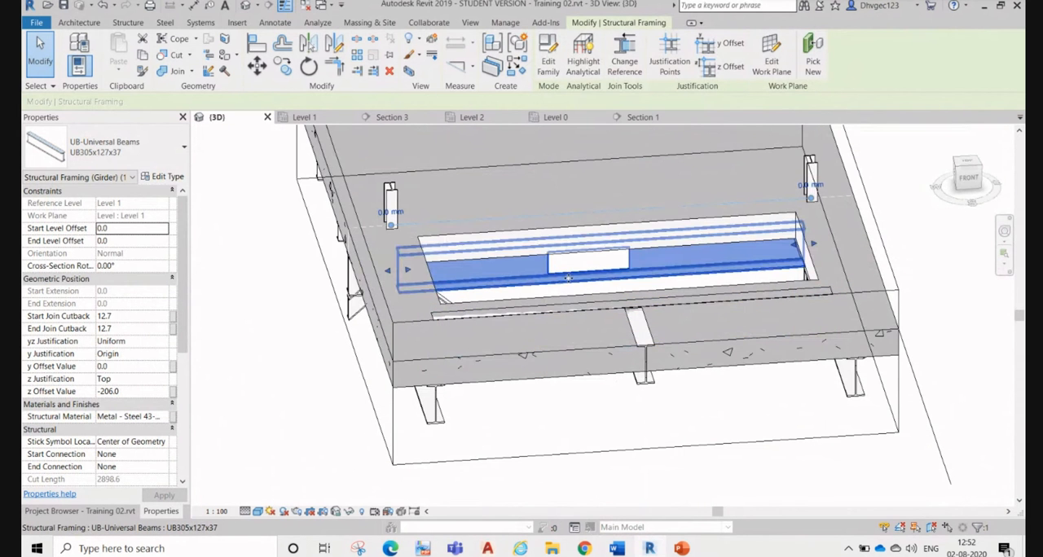
pyautogui.scroll(2, 569, 278)
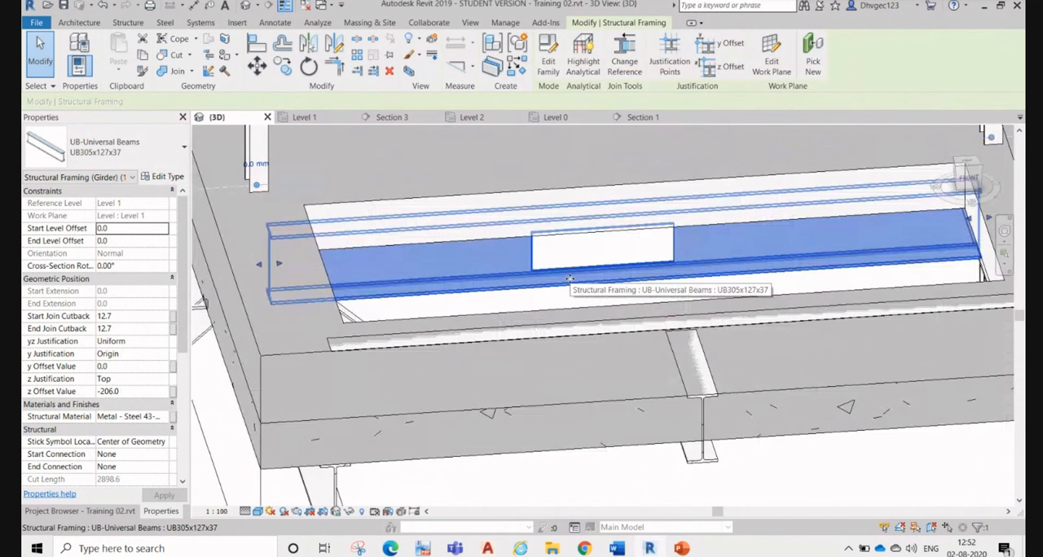
pyautogui.click(121, 158)
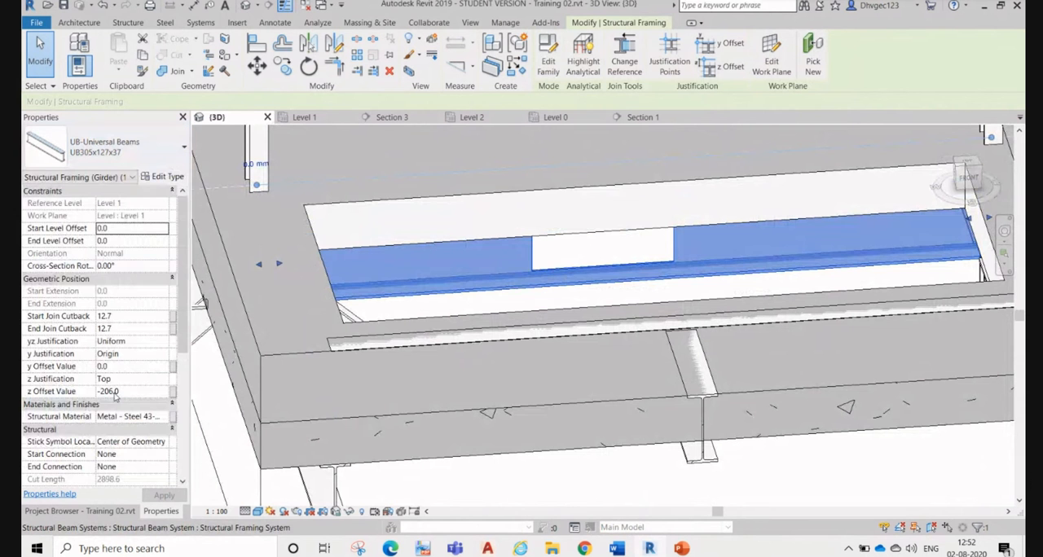
pyautogui.click(625, 259)
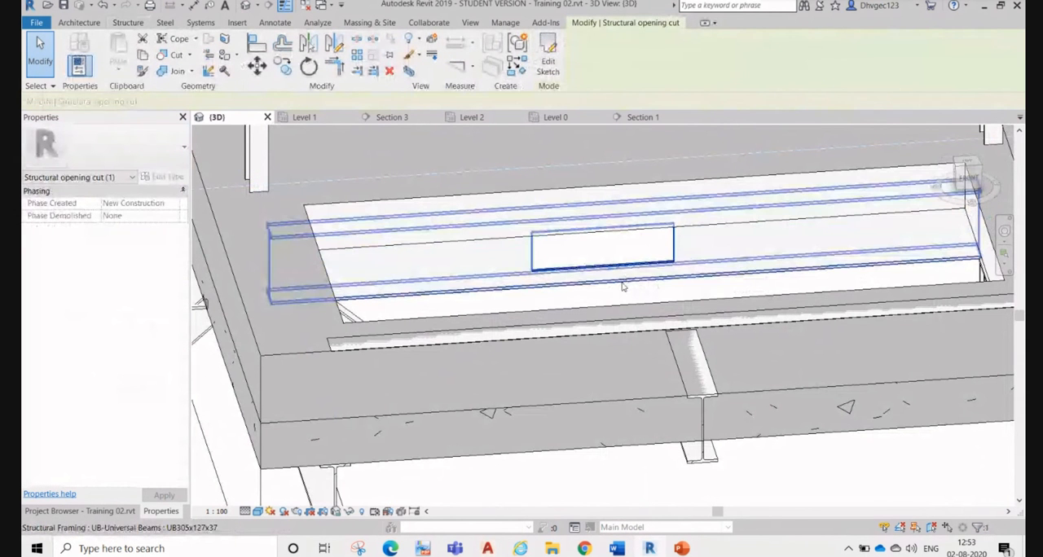
pyautogui.click(622, 287)
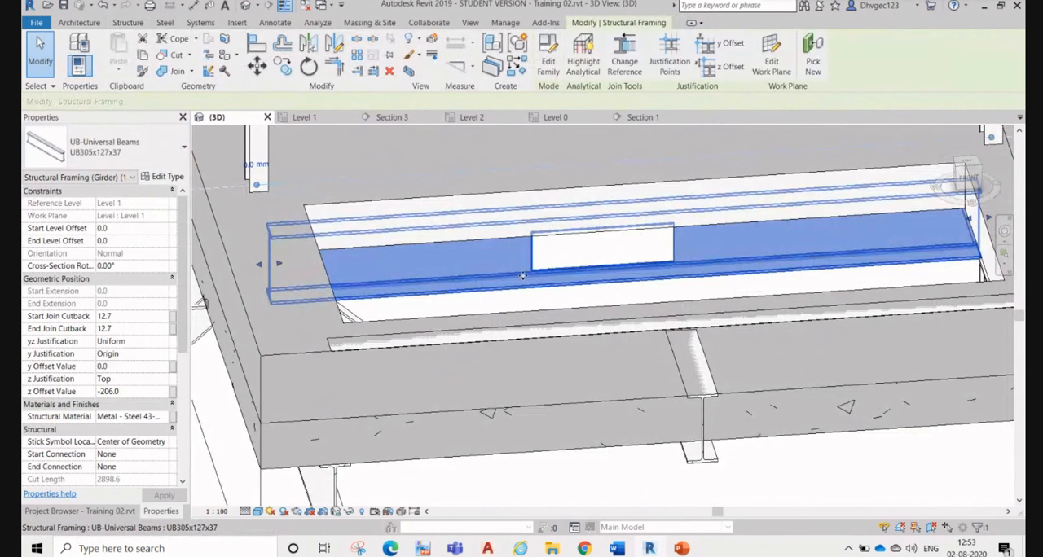
# Step: Examine the lower edge of the web opening close up and check the type of the beam it cuts
pyautogui.scroll(2, 530, 277)
pyautogui.scroll(3, 538, 279)
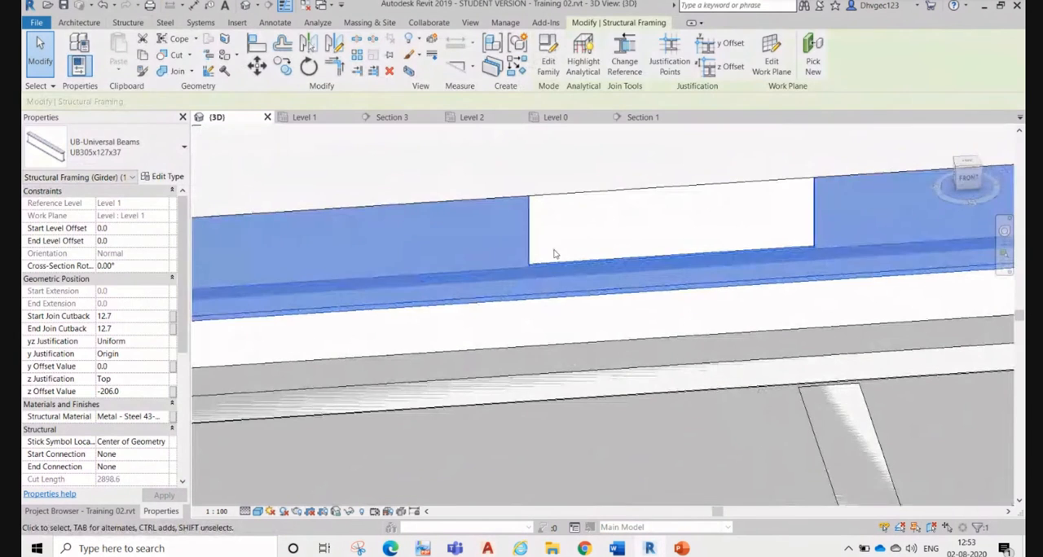
pyautogui.press('Escape')
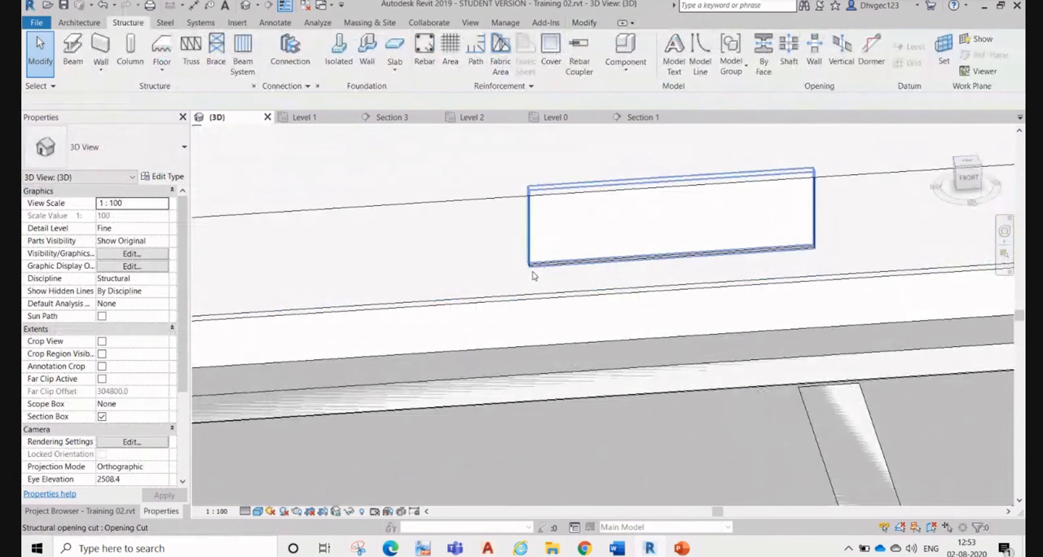
pyautogui.click(527, 295)
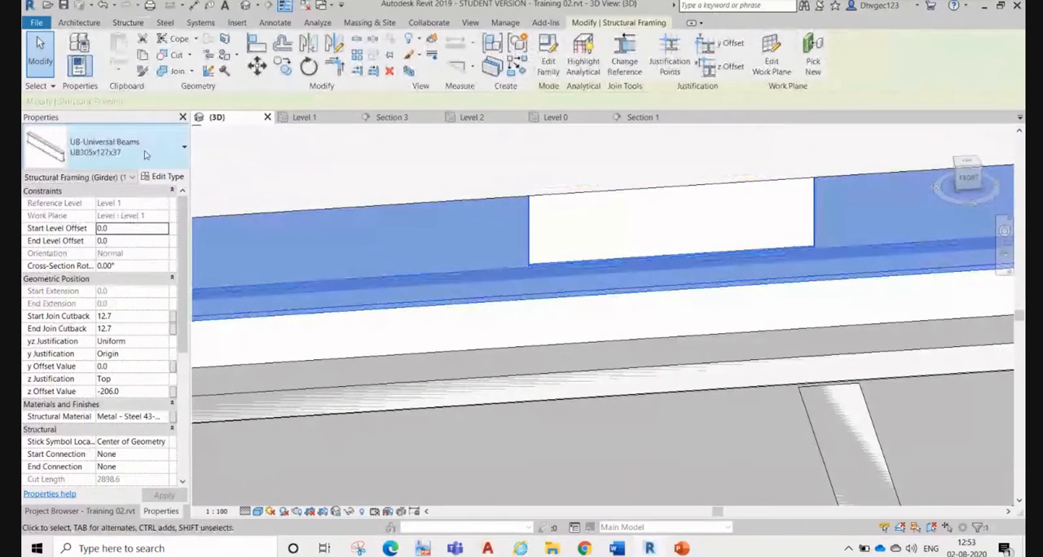
pyautogui.click(106, 146)
pyautogui.click(510, 317)
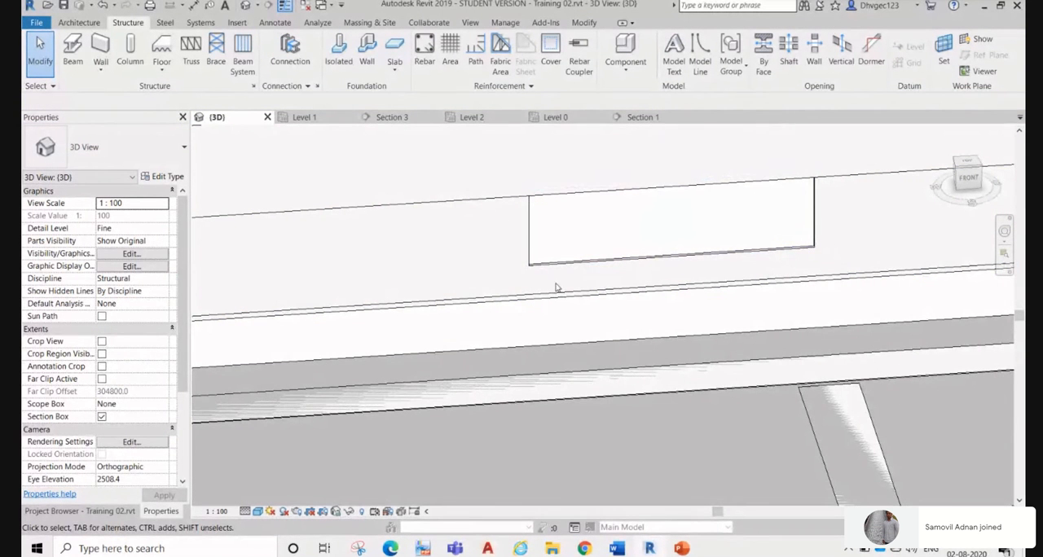
pyautogui.scroll(-3, 526, 285)
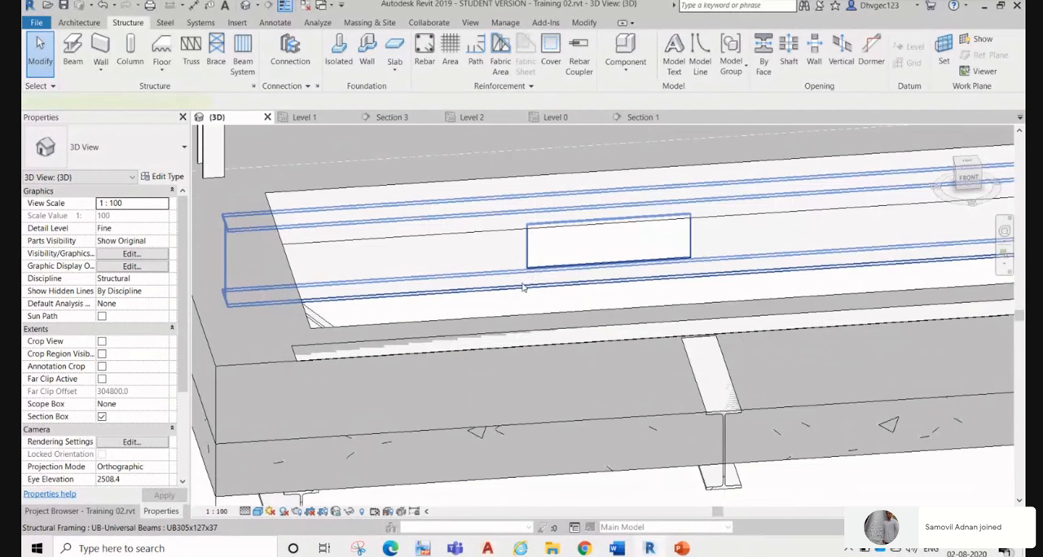
pyautogui.click(457, 298)
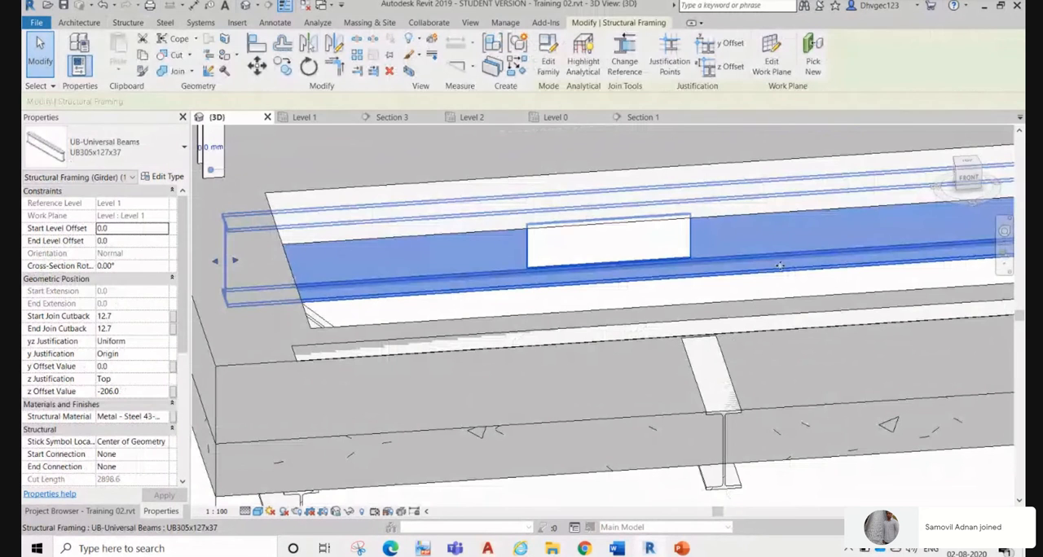
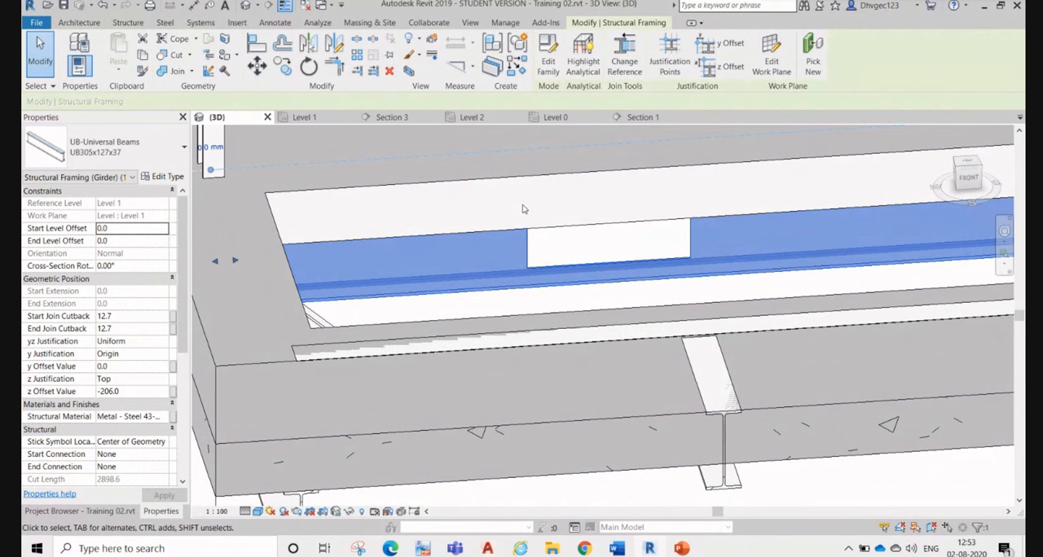
# Step: In Section 1, delete the small detail-line rectangle on the beam beside the left column and brace
pyautogui.press('Escape')
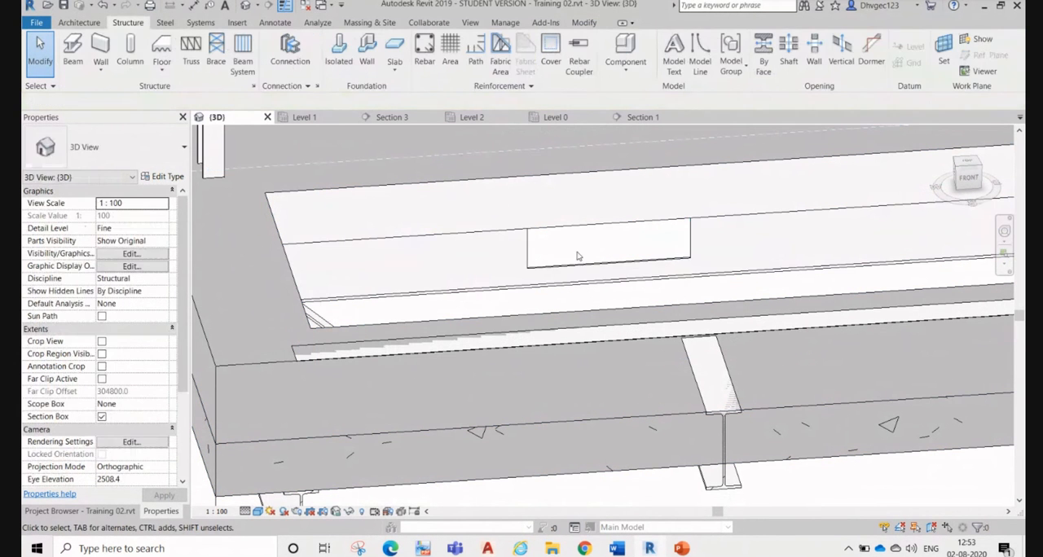
pyautogui.click(589, 261)
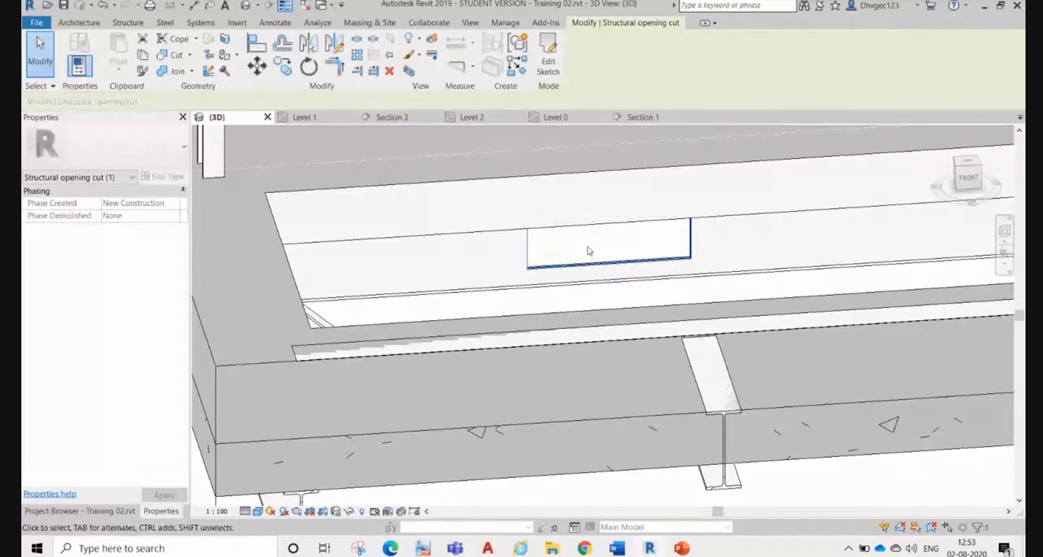
pyautogui.click(642, 119)
pyautogui.scroll(-2, 673, 323)
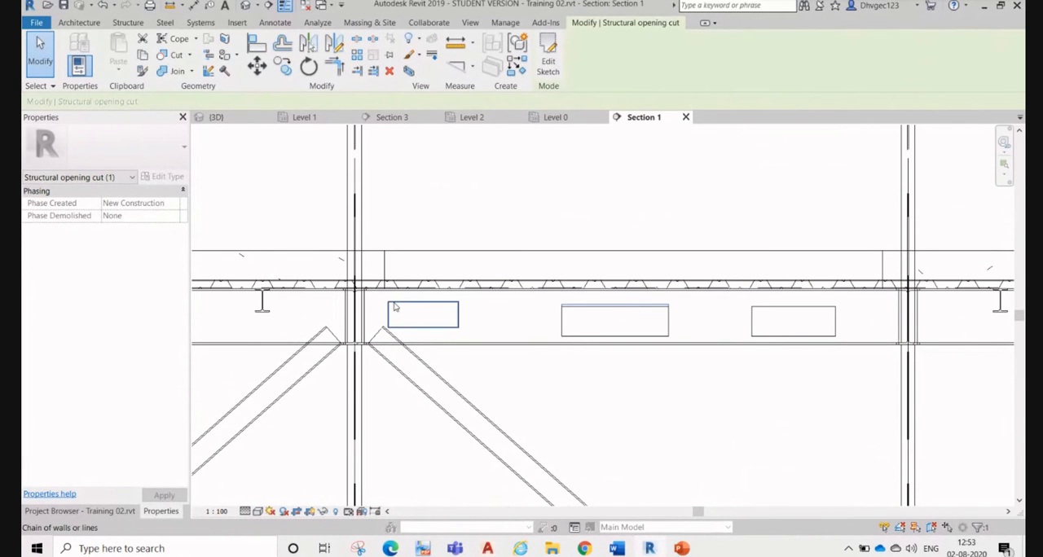
pyautogui.press('Delete')
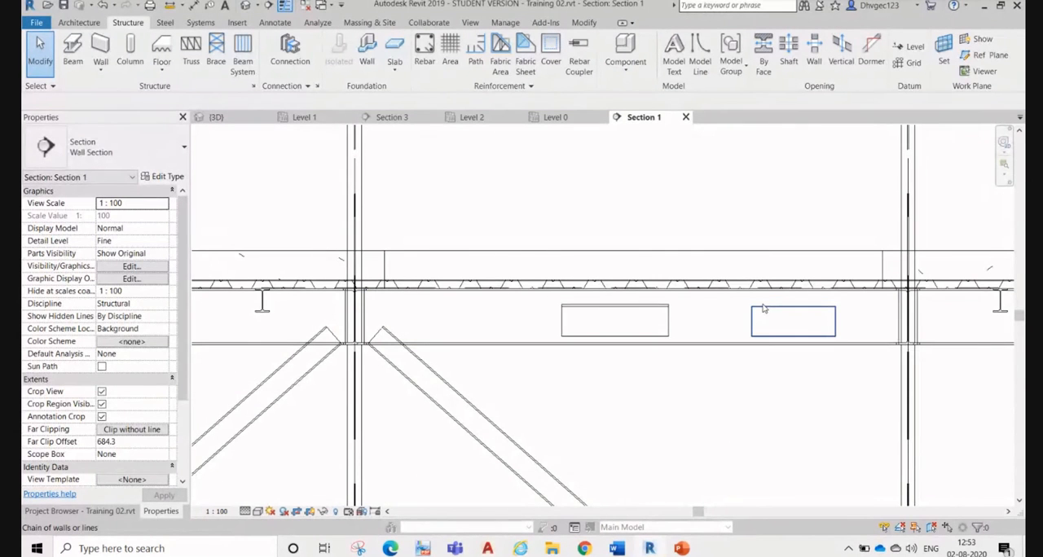
# Step: Delete the rectangle of four thin detail lines on the beam nearest the right column
pyautogui.press('c')
pyautogui.press('s')
pyautogui.click(761, 332)
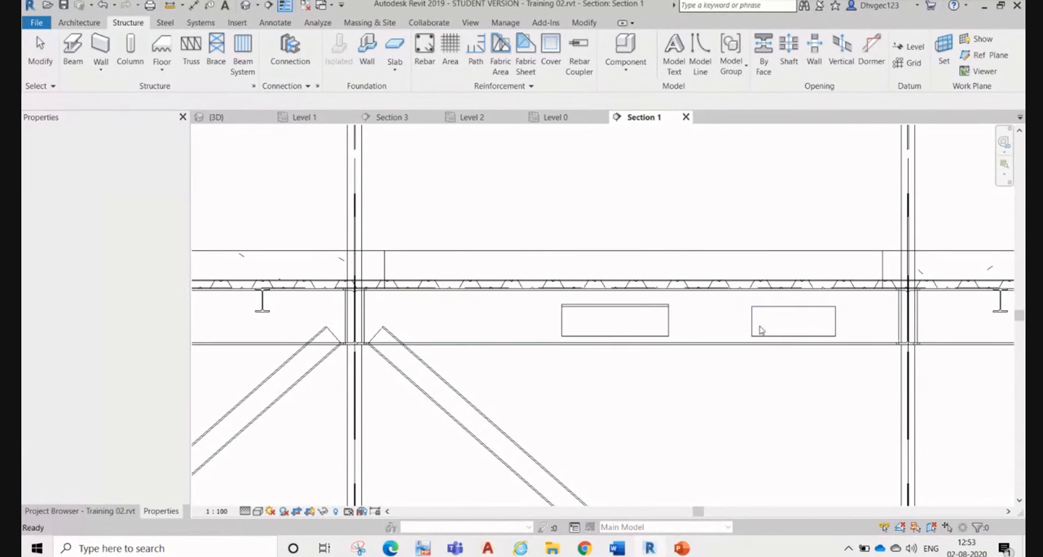
pyautogui.click(764, 309)
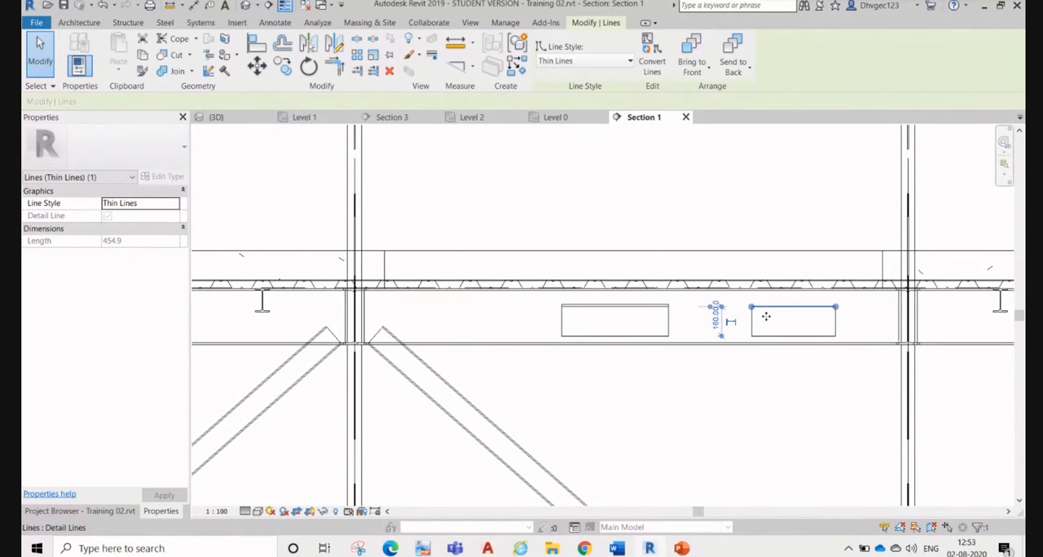
pyautogui.press('Escape')
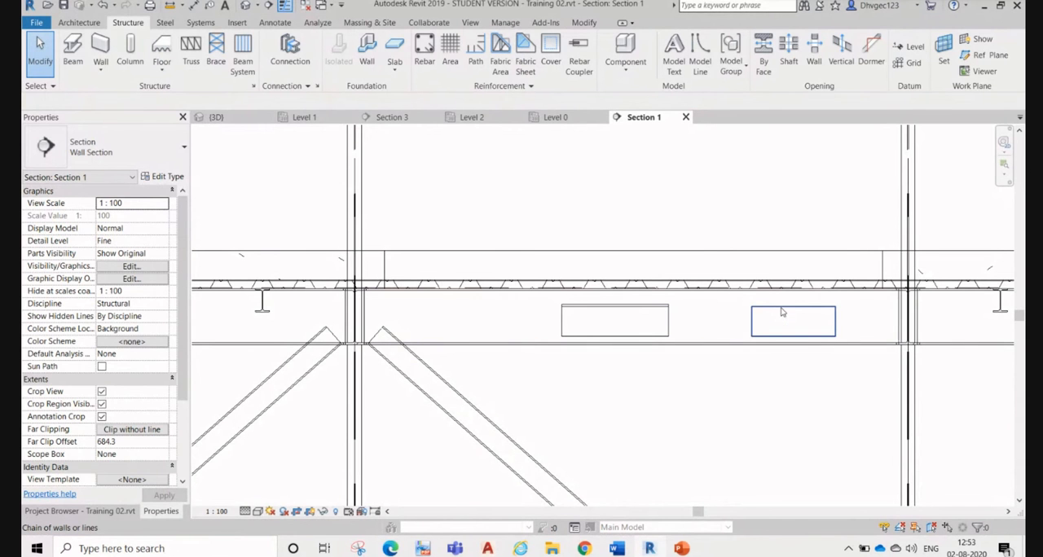
pyautogui.click(781, 311)
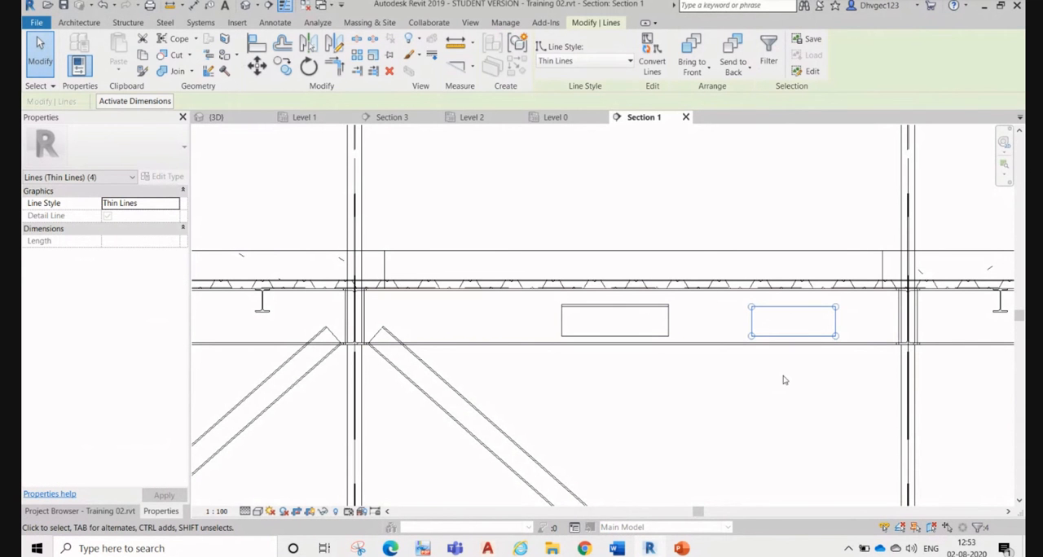
pyautogui.press('Delete')
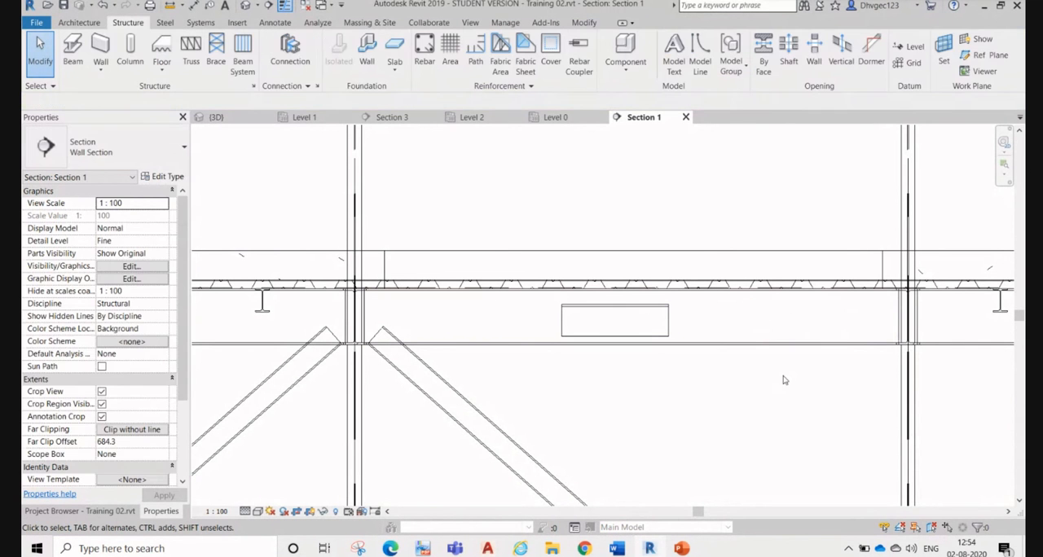
# Step: Delete the leftover detail lines overlapping the structural opening cut in the middle of the beam
pyautogui.scroll(2, 618, 342)
pyautogui.moveTo(529, 285); pyautogui.dragTo(715, 362)
pyautogui.click(621, 330)
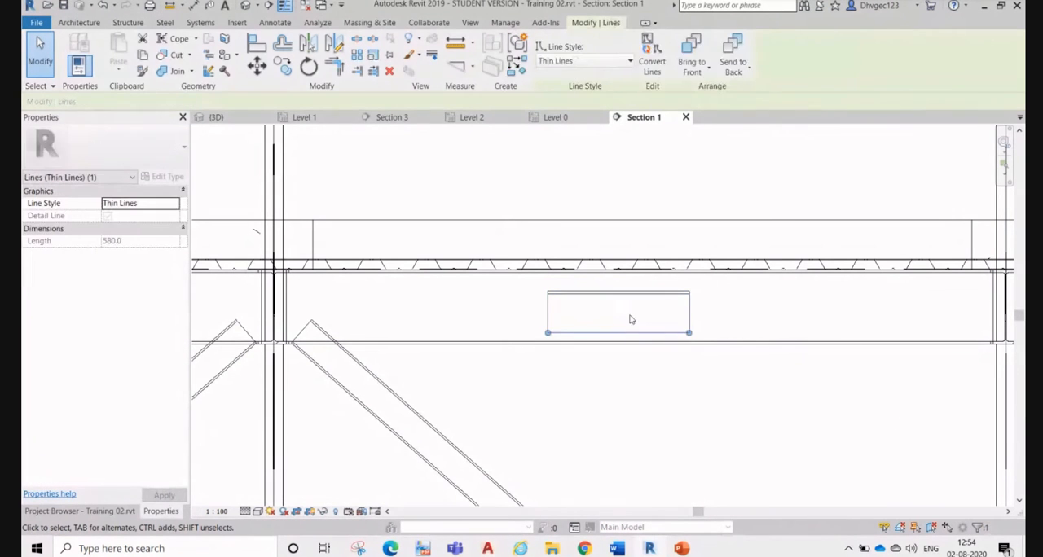
pyautogui.press('Escape')
pyautogui.click(665, 333)
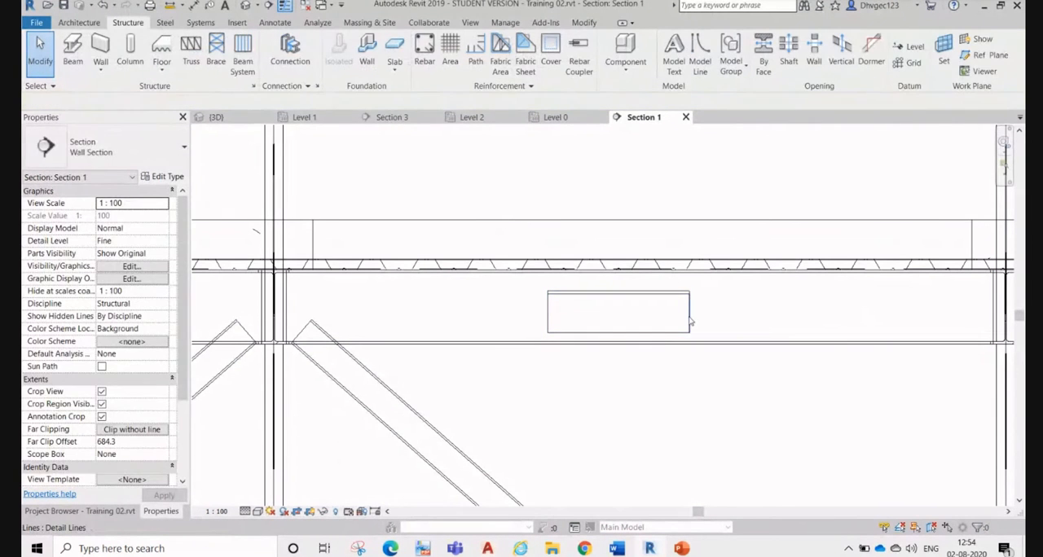
pyautogui.click(689, 321)
pyautogui.click(670, 288)
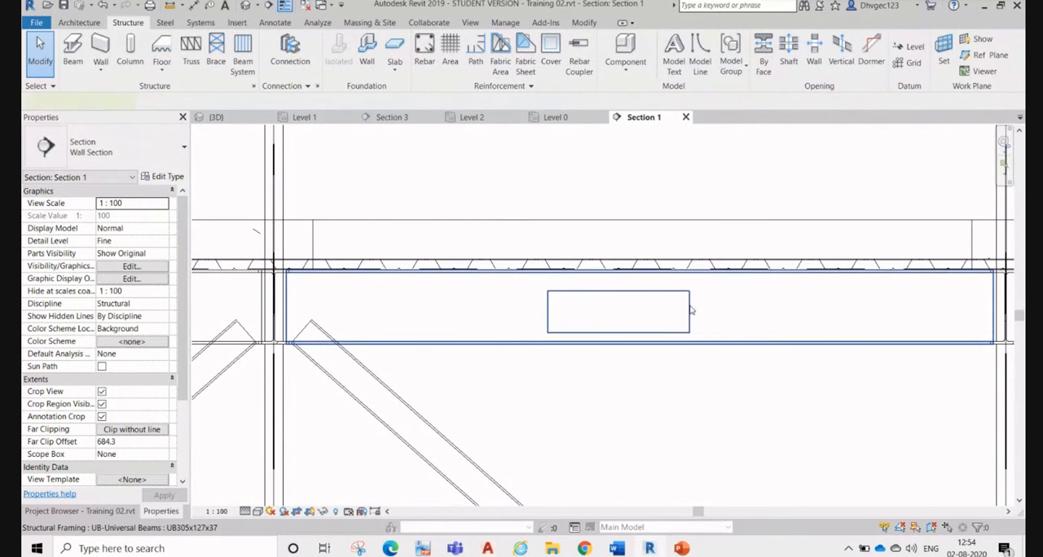
# Step: Copy the rectangular structural opening cut horizontally along the beam web towards the right column
pyautogui.click(667, 324)
pyautogui.click(494, 242)
pyautogui.moveTo(495, 242); pyautogui.dragTo(700, 369)
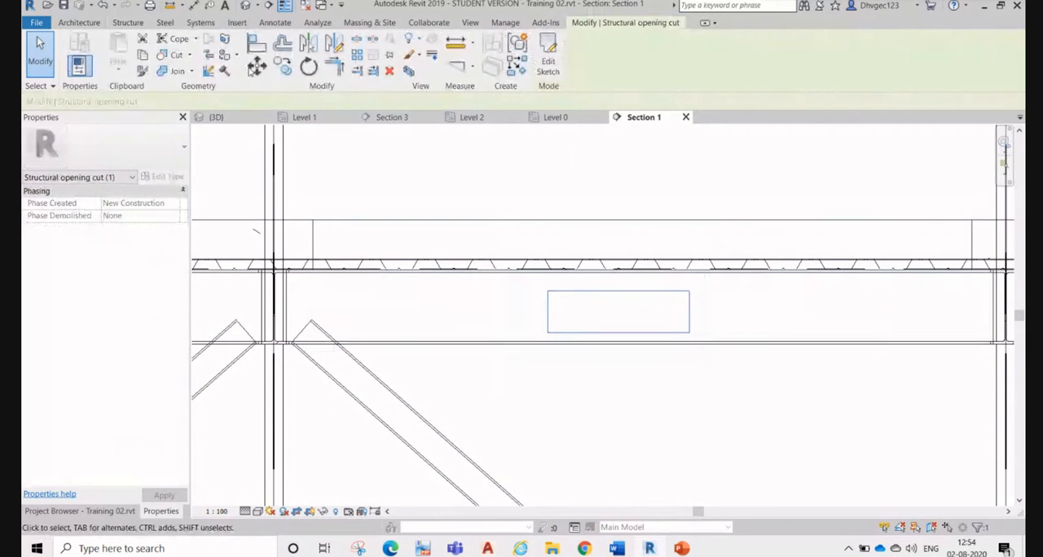
pyautogui.click(282, 66)
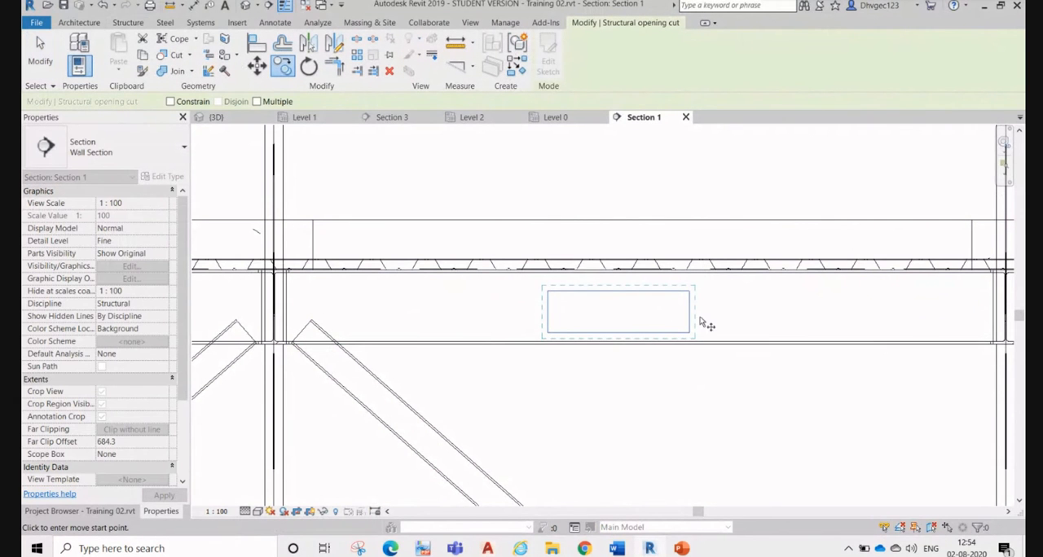
pyautogui.click(700, 323)
pyautogui.click(952, 325)
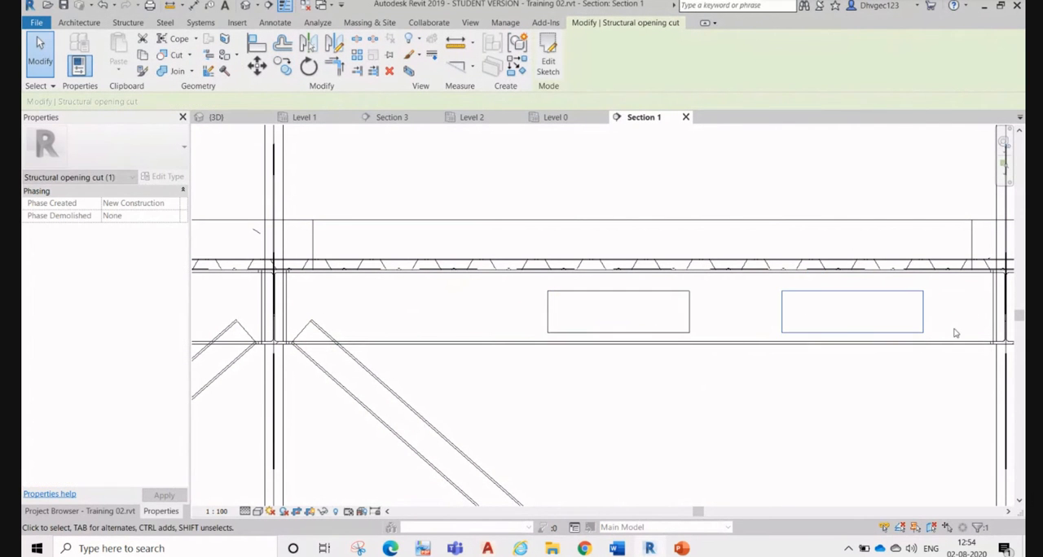
pyautogui.press('Escape')
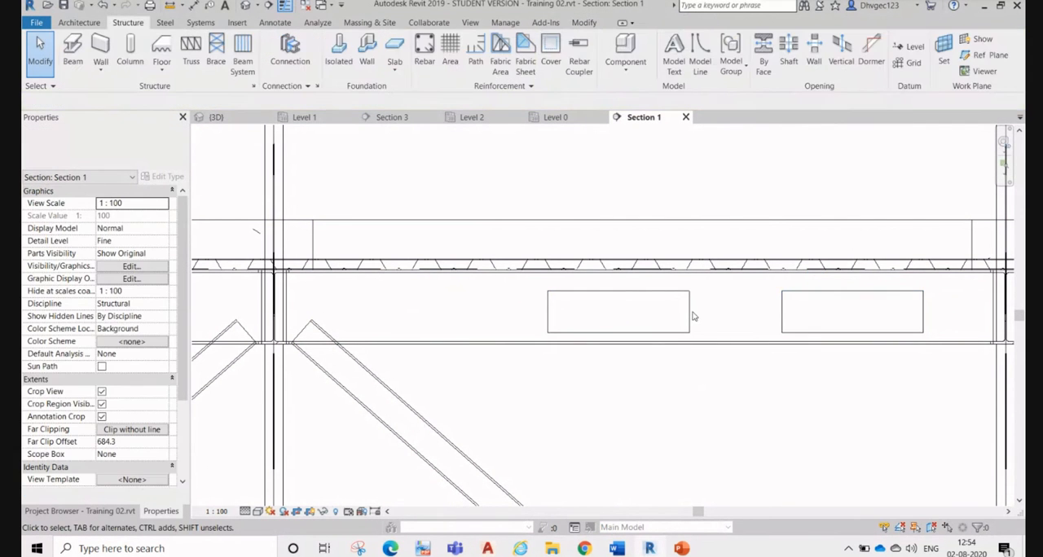
pyautogui.click(688, 308)
pyautogui.press('Escape')
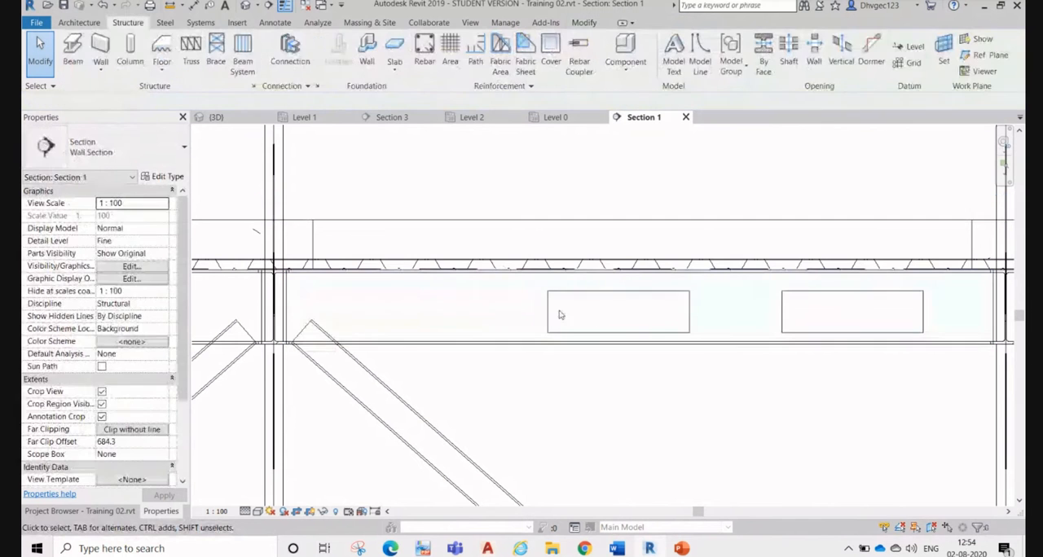
# Step: Edit the middle opening cut's sketch and add a six-sided polygon with about 100 mm sides on the beam's centreline, left of the rectangle
pyautogui.click(556, 294)
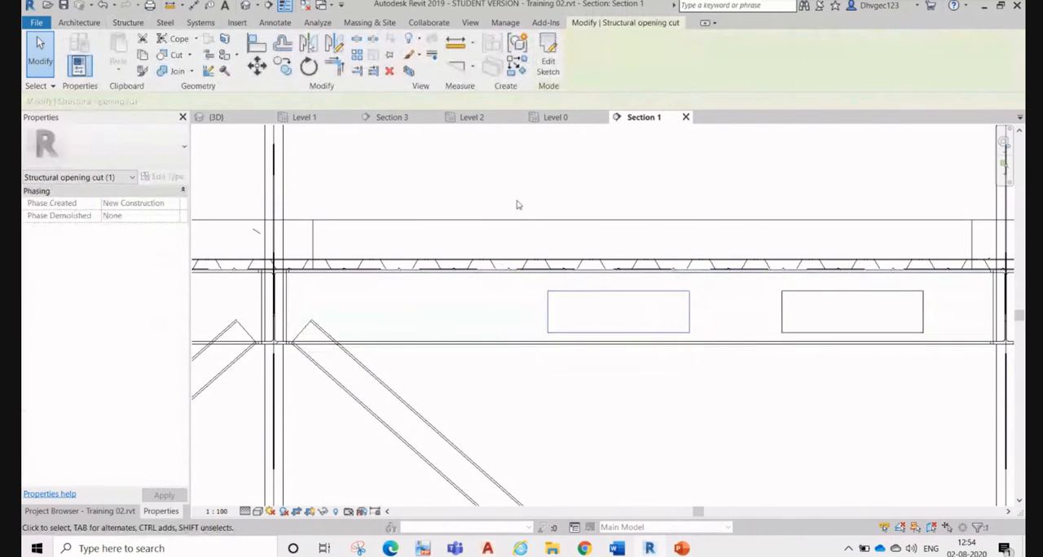
pyautogui.click(551, 65)
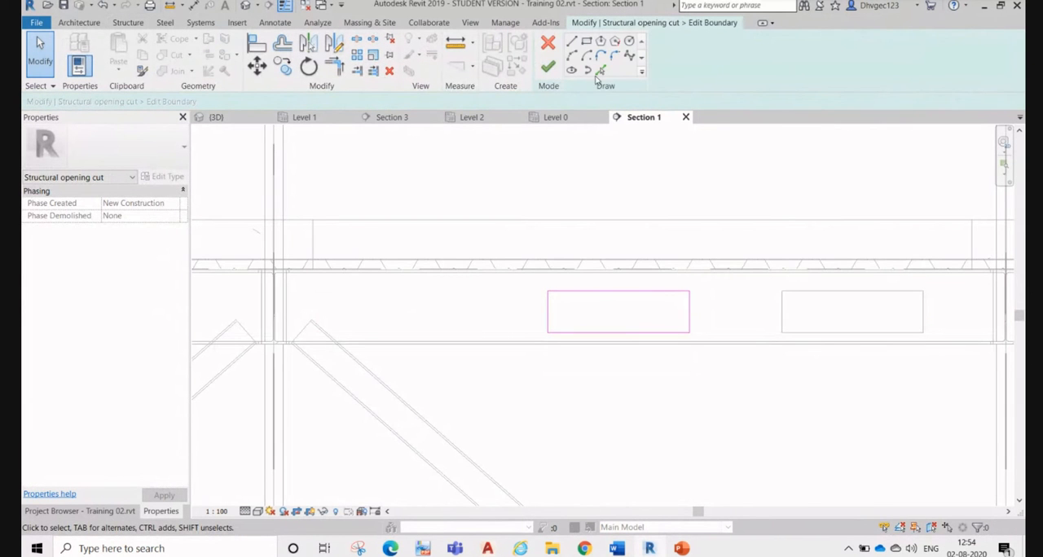
pyautogui.click(601, 40)
pyautogui.scroll(1, 489, 314)
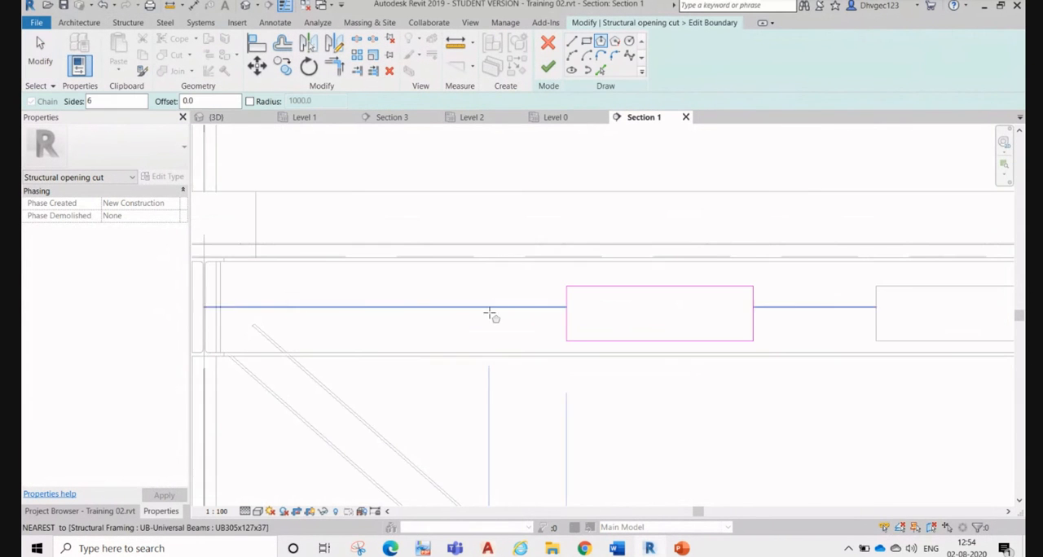
pyautogui.click(343, 308)
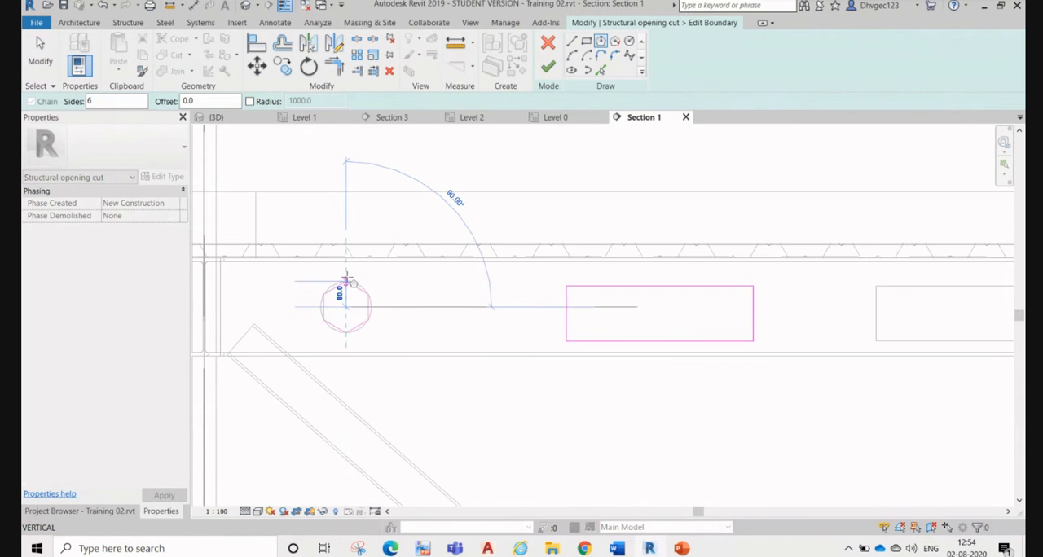
pyautogui.scroll(1, 347, 271)
pyautogui.click(347, 278)
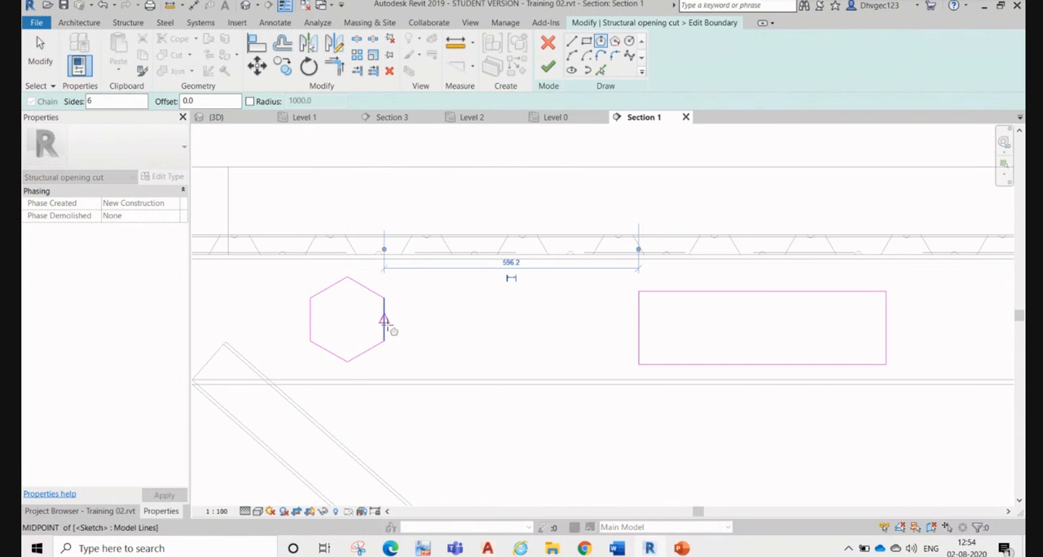
pyautogui.press('Escape')
pyautogui.press('Escape')
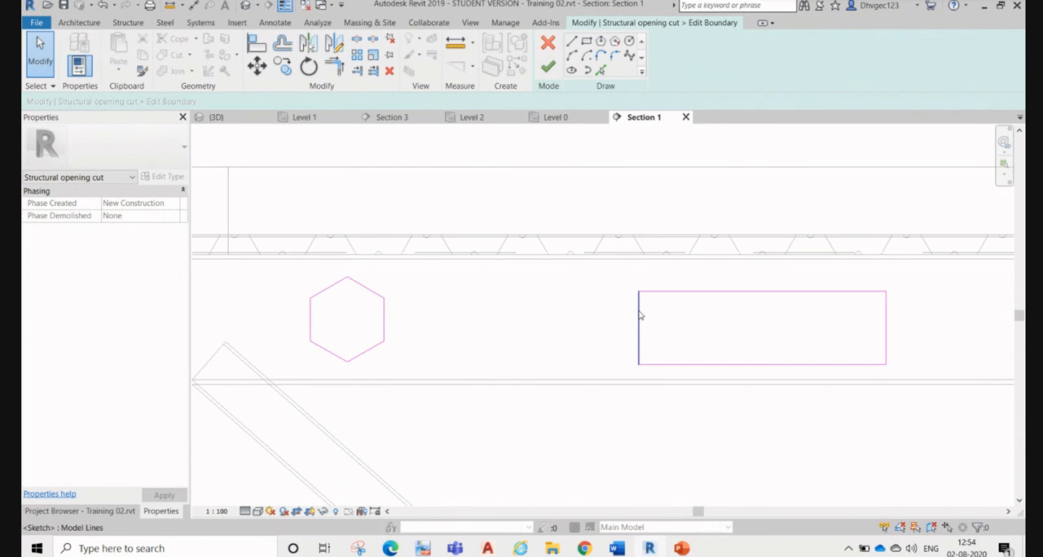
# Step: Delete the original rectangle from the opening cut's boundary sketch, keeping only the hexagon
pyautogui.press('Tab')
pyautogui.click(640, 316)
pyautogui.click(487, 315)
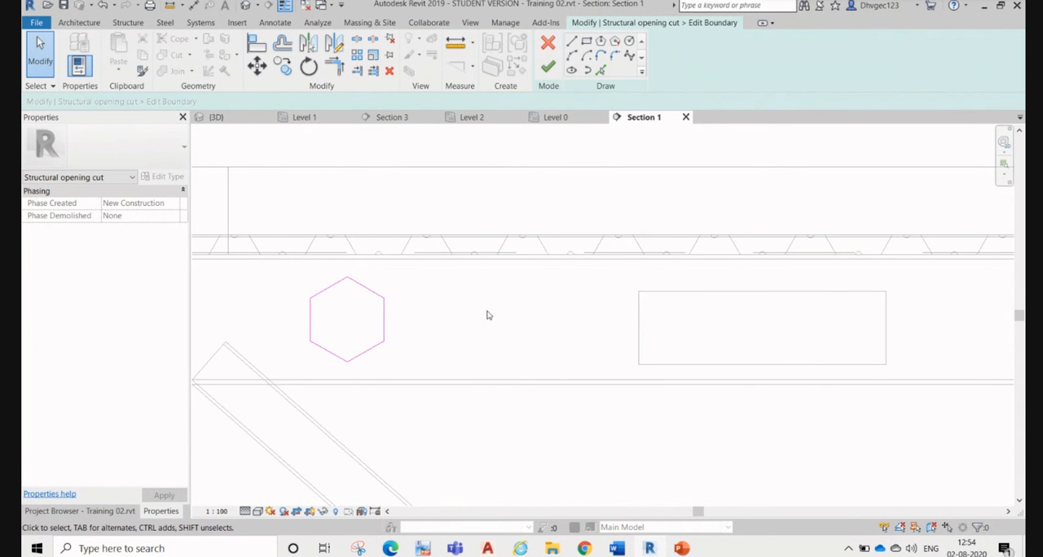
# Step: Copy the hexagon 320 mm to the right along the beam's centreline
pyautogui.moveTo(282, 280)
pyautogui.mouseDown()
pyautogui.moveTo(416, 393)
pyautogui.moveTo(413, 379)
pyautogui.mouseUp()
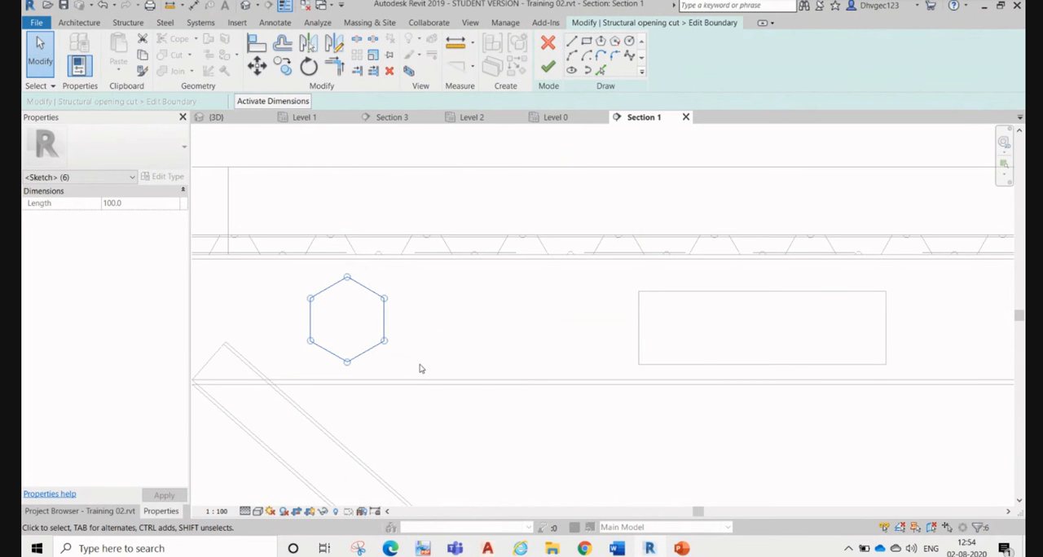
pyautogui.click(282, 65)
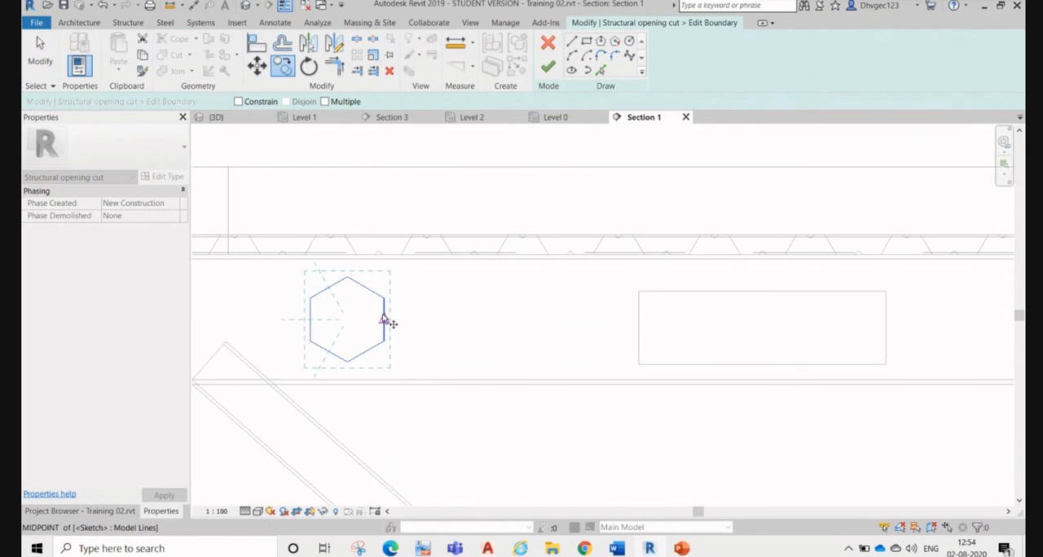
pyautogui.click(384, 319)
pyautogui.click(521, 319)
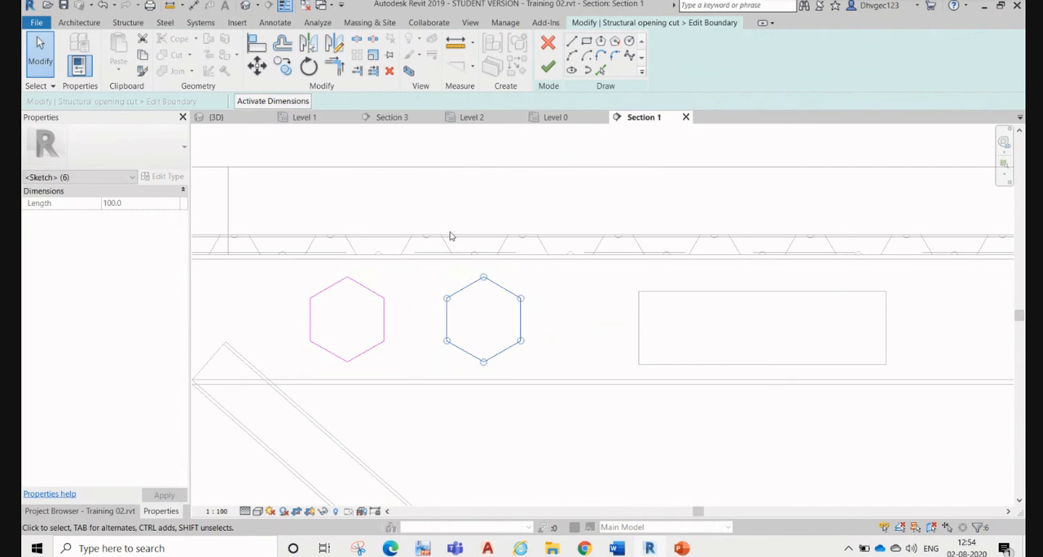
# Step: Use Copy with Multiple enabled to place six more hexagons at 320 mm spacing along the beam towards the right column
pyautogui.click(285, 67)
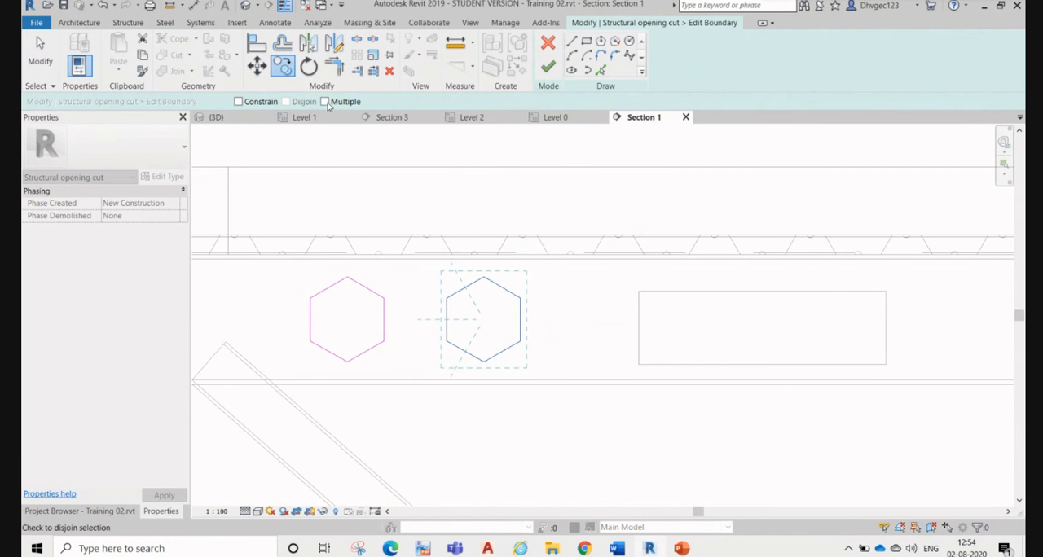
pyautogui.click(384, 320)
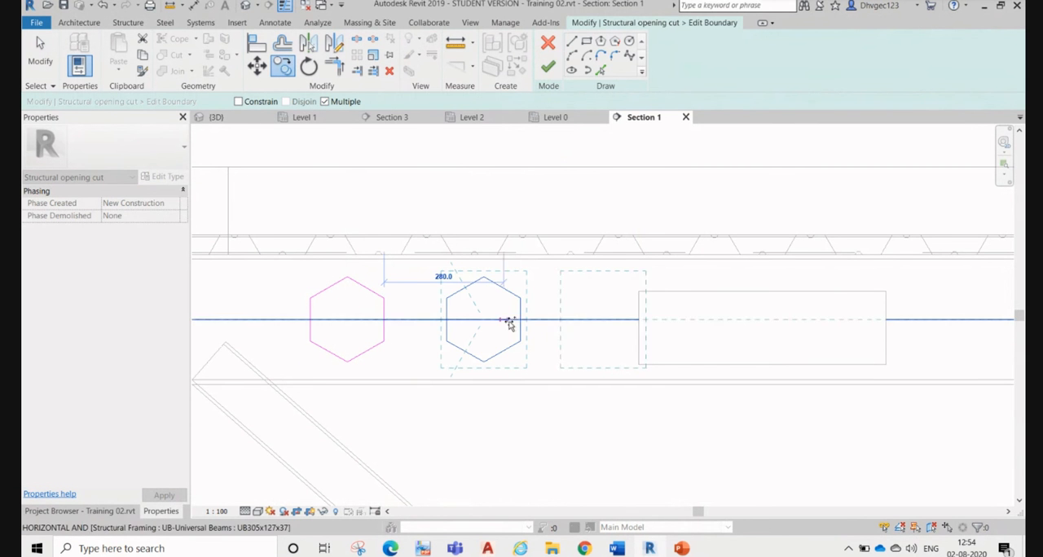
pyautogui.click(521, 320)
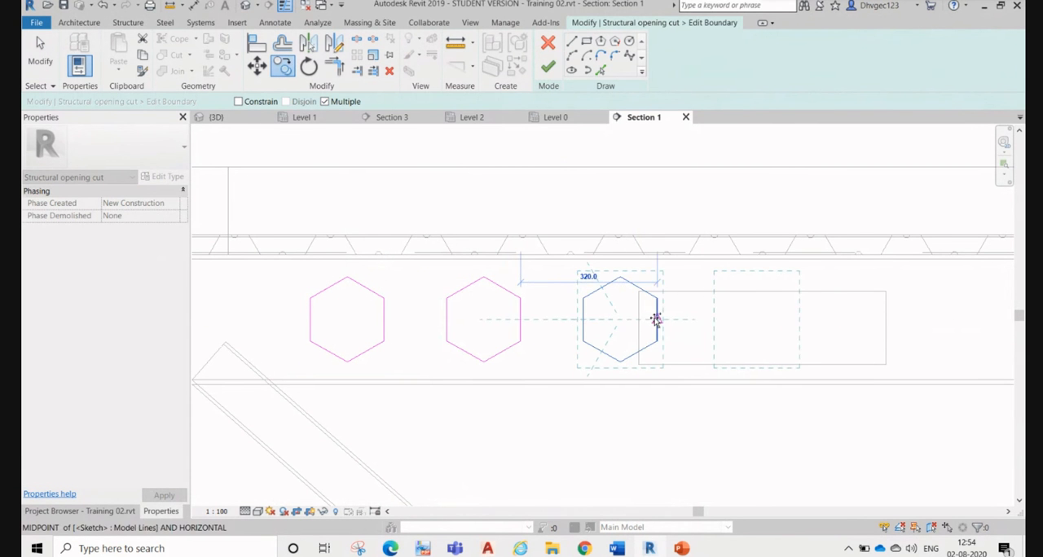
pyautogui.click(658, 319)
pyautogui.click(794, 320)
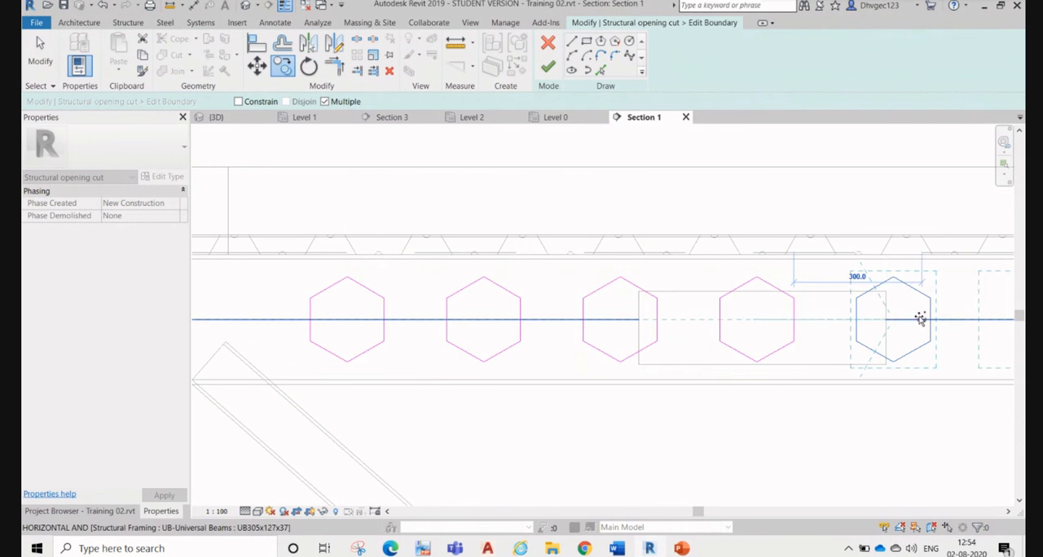
pyautogui.click(931, 320)
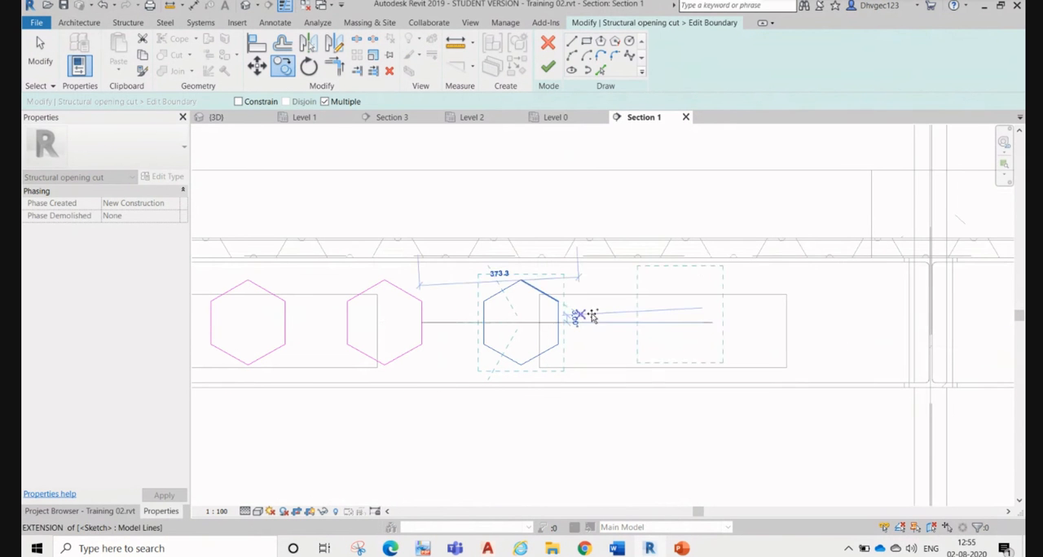
pyautogui.click(557, 325)
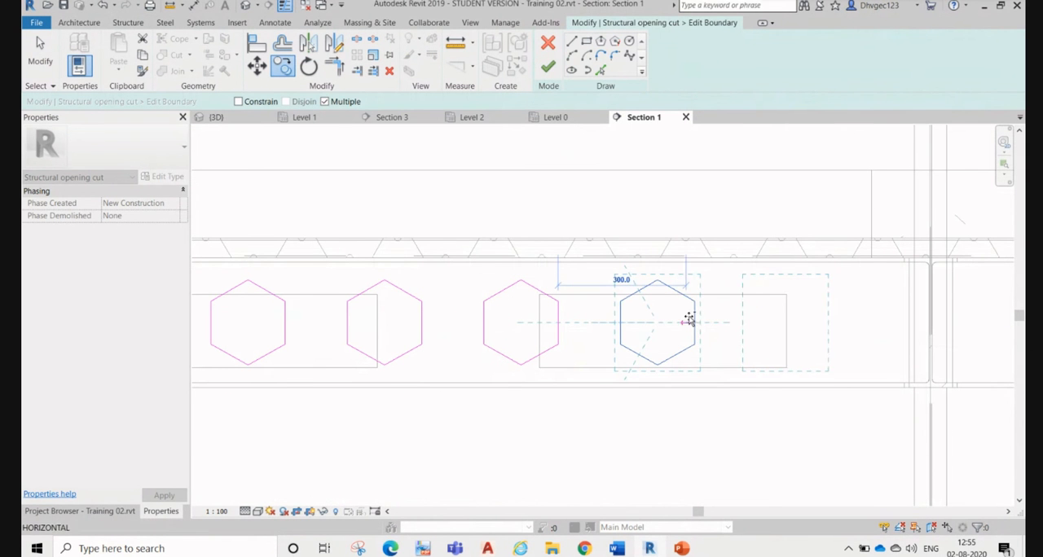
pyautogui.click(695, 322)
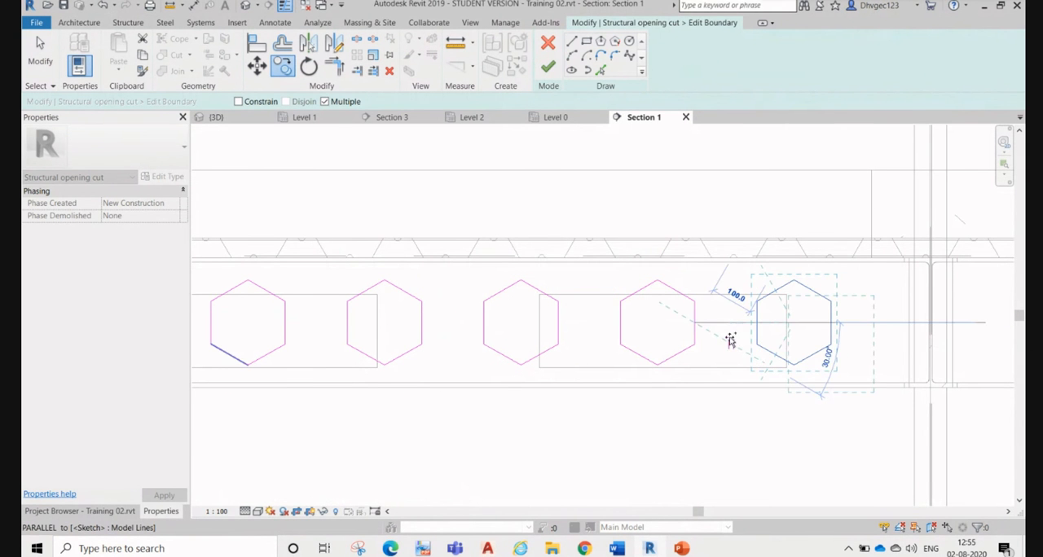
pyautogui.click(787, 334)
pyautogui.press('Escape')
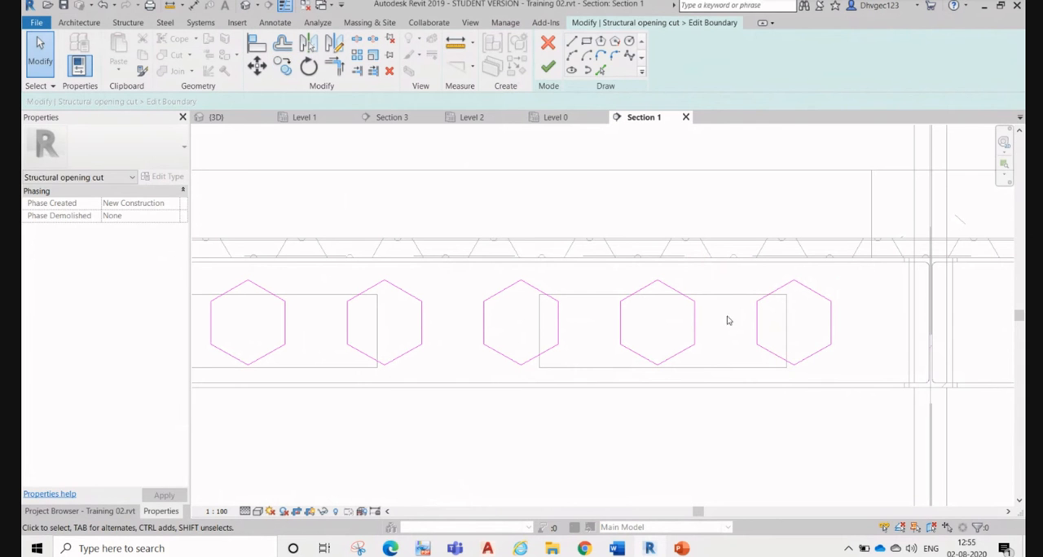
# Step: Delete the seven copied hexagons from the opening cut's boundary sketch, keeping only the leftmost hexagon
pyautogui.click(548, 68)
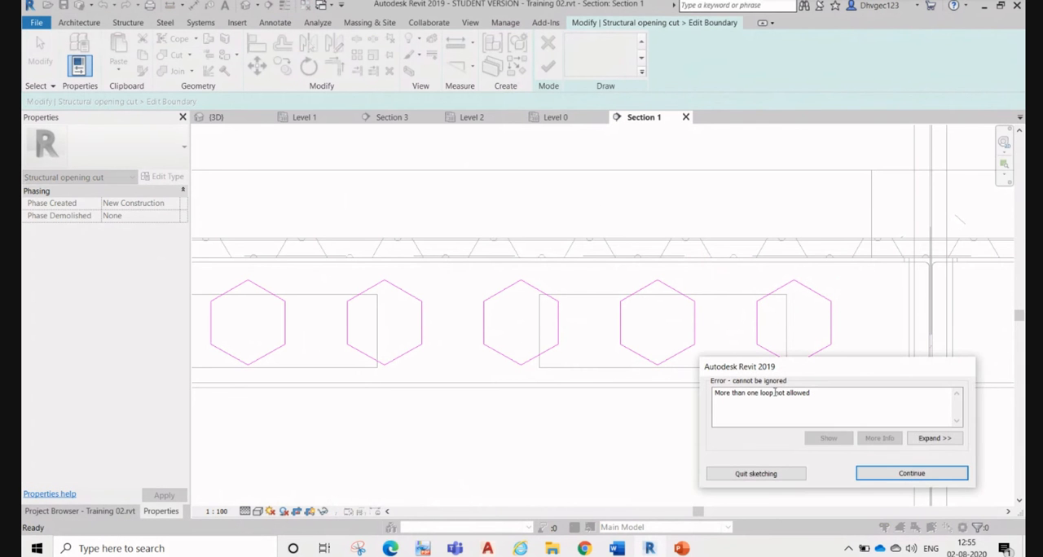
pyautogui.click(932, 475)
pyautogui.scroll(-1, 719, 393)
pyautogui.scroll(-1, 596, 242)
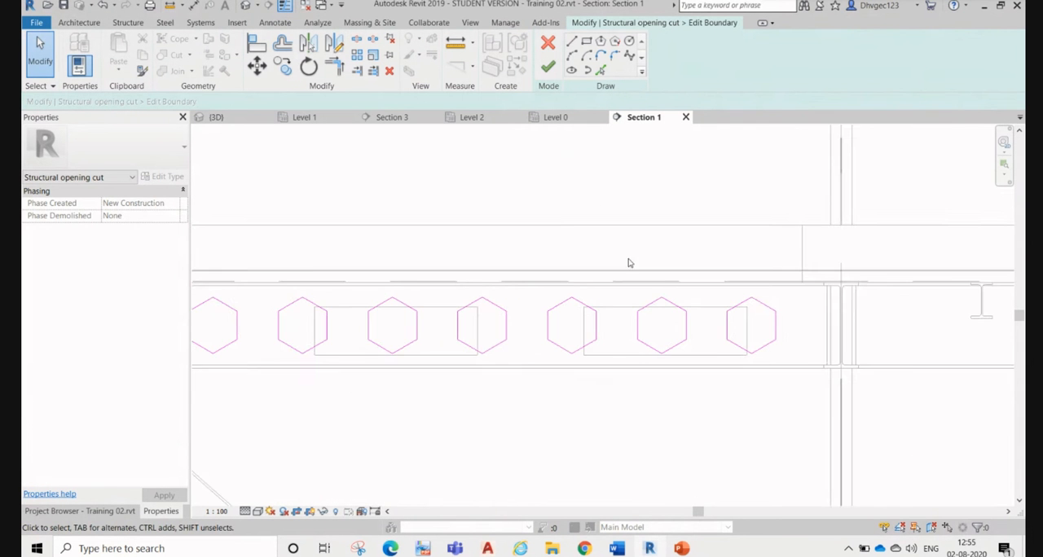
pyautogui.moveTo(315, 297); pyautogui.dragTo(406, 271, button='middle')
pyautogui.moveTo(317, 234)
pyautogui.mouseDown()
pyautogui.moveTo(801, 379)
pyautogui.moveTo(966, 450)
pyautogui.mouseUp()
pyautogui.press('Delete')
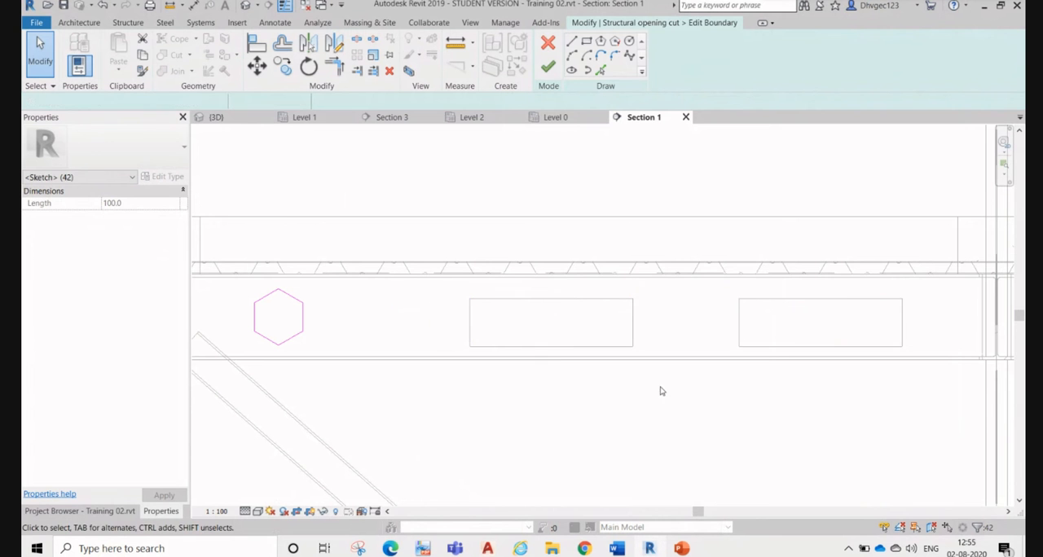
# Step: Finish the boundary edit and delete the remaining rectangular opening cut near the beam's right column
pyautogui.click(550, 70)
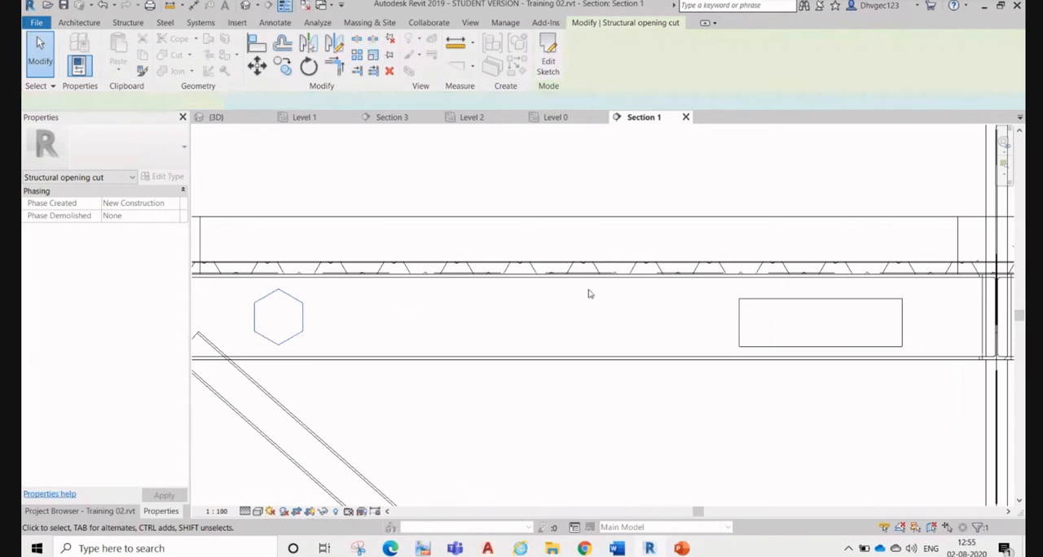
pyautogui.click(741, 312)
pyautogui.press('Delete')
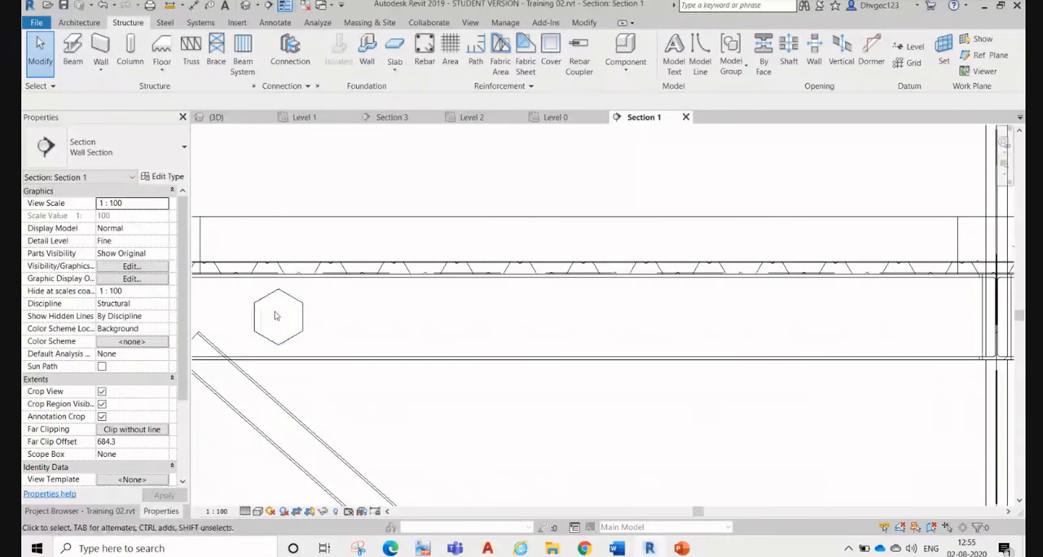
# Step: Use Copy with Multiple enabled to add three hexagonal opening cuts along the beam's centreline towards the right column, the third spaced at 260 mm
pyautogui.moveTo(236, 239); pyautogui.dragTo(318, 367)
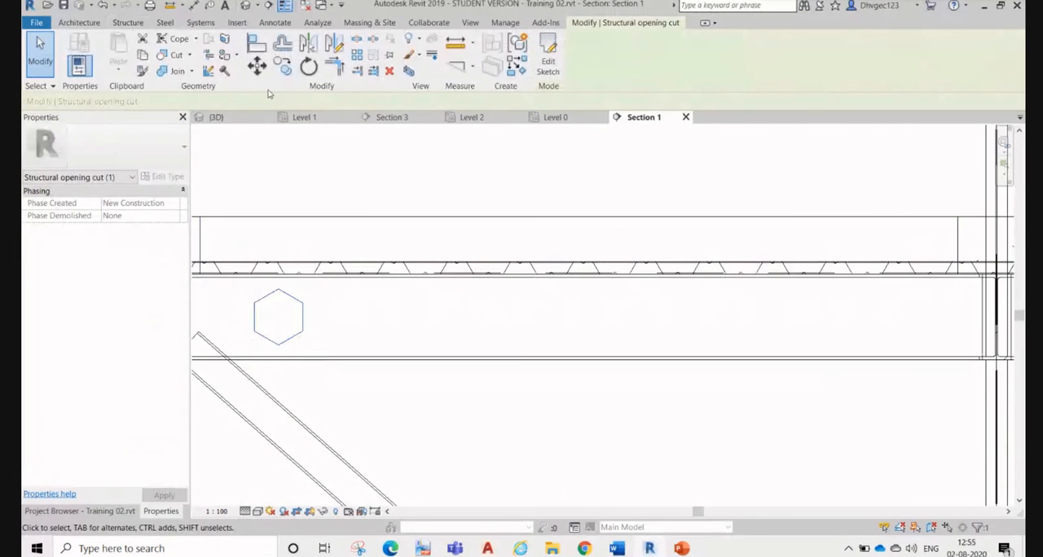
pyautogui.click(283, 67)
pyautogui.click(278, 316)
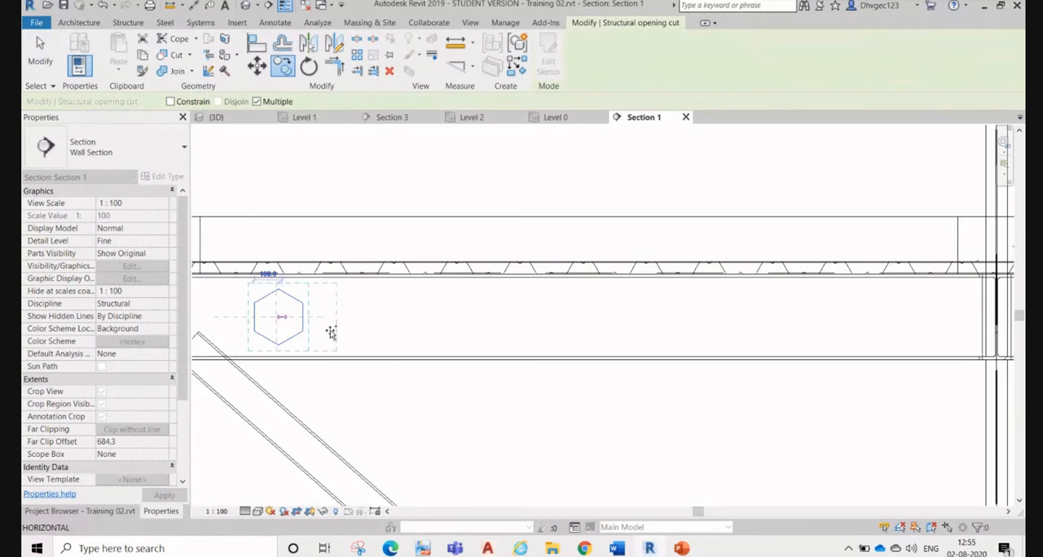
pyautogui.click(326, 317)
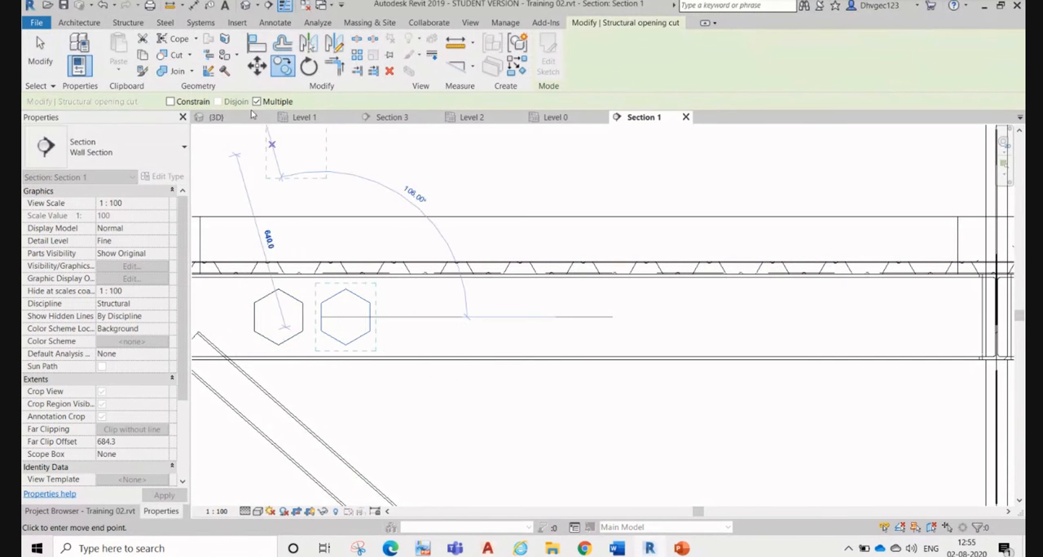
pyautogui.click(392, 320)
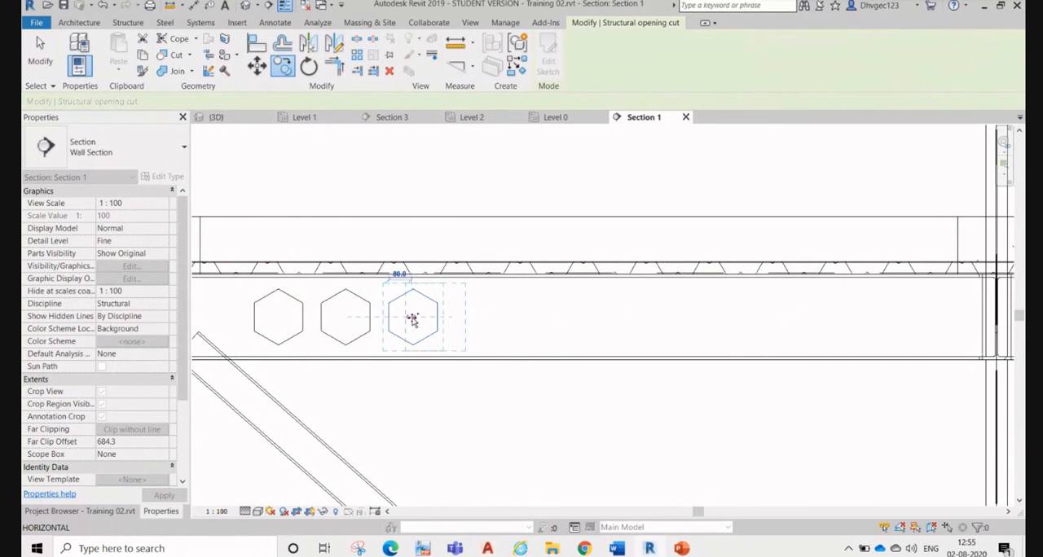
pyautogui.click(530, 316)
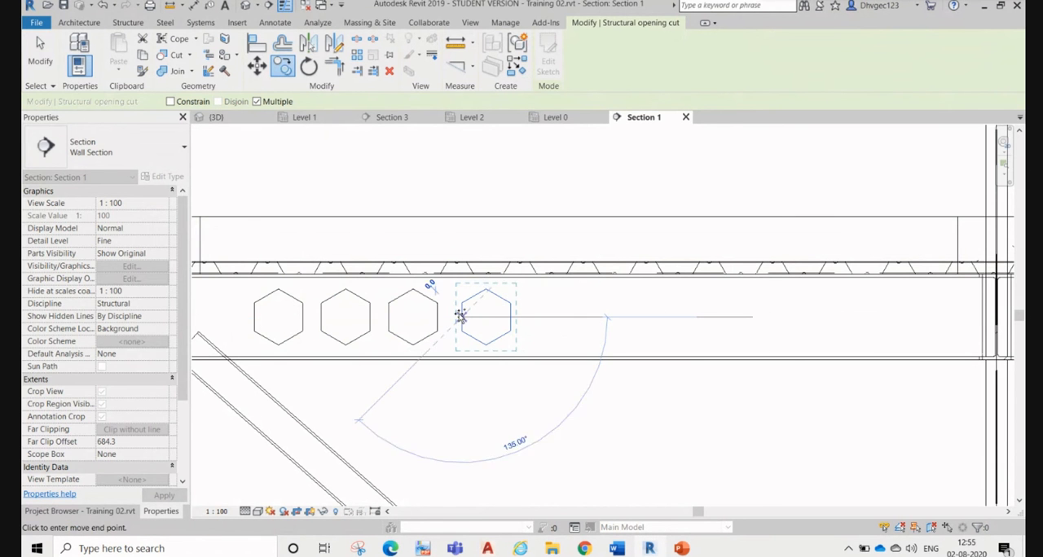
pyautogui.press('Escape')
pyautogui.press('Escape')
# Step: Copy the rightmost hexagonal opening cut six more times at 260 mm spacing along the beam's centreline towards the right column
pyautogui.scroll(2, 435, 289)
pyautogui.click(484, 311)
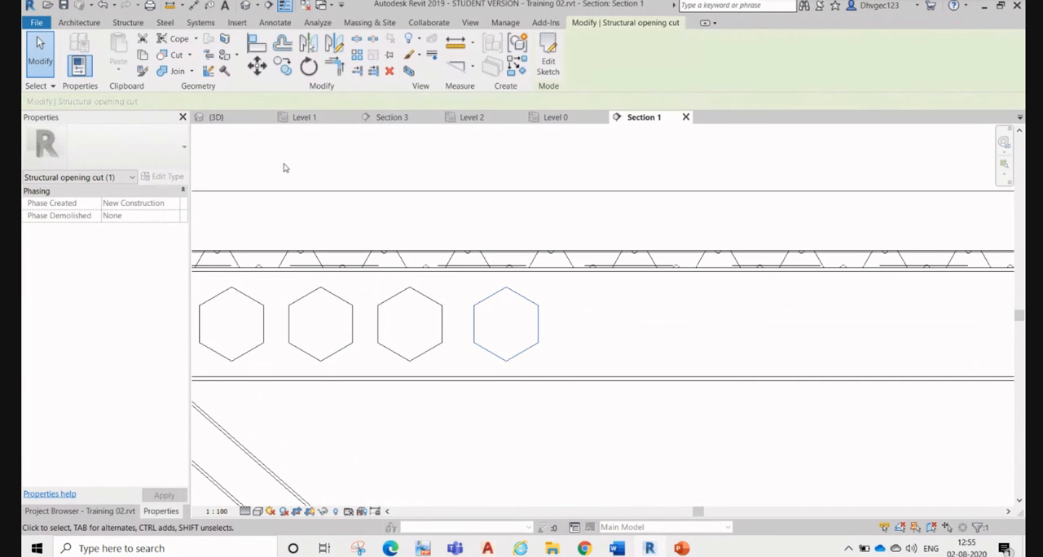
pyautogui.click(282, 66)
pyautogui.click(378, 325)
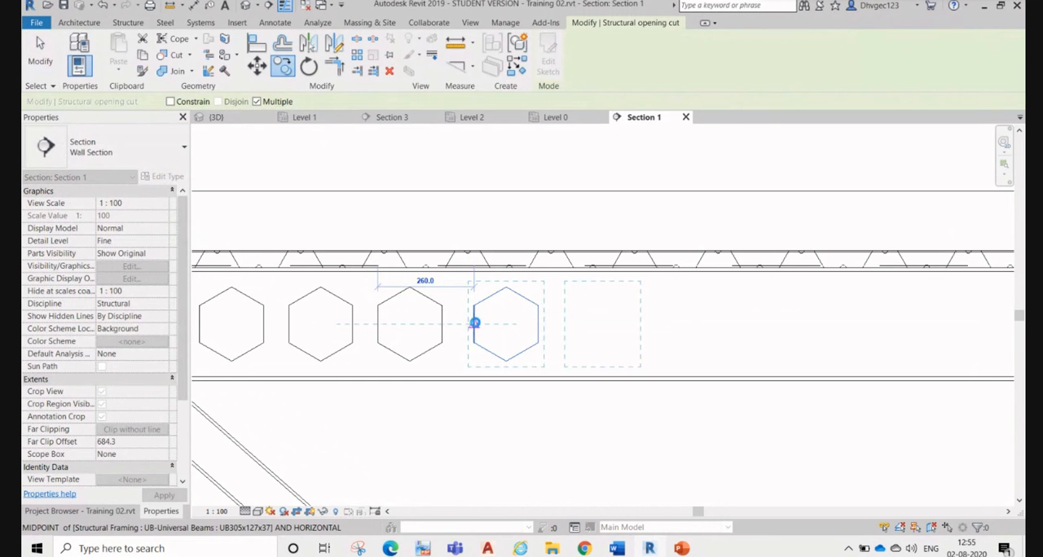
pyautogui.click(474, 324)
pyautogui.click(570, 325)
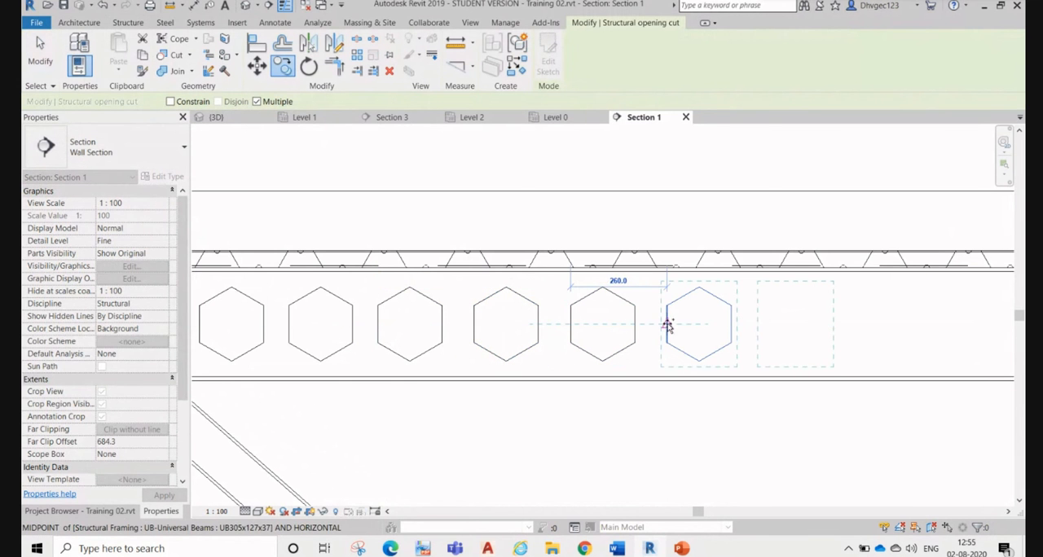
pyautogui.click(667, 325)
pyautogui.click(762, 326)
pyautogui.moveTo(865, 325); pyautogui.dragTo(484, 317, button='middle')
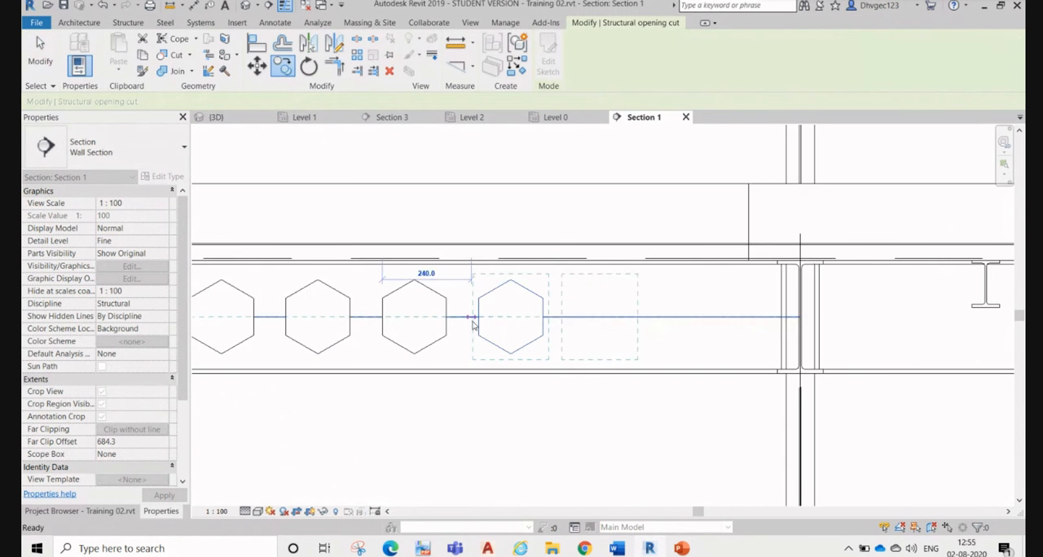
pyautogui.click(479, 317)
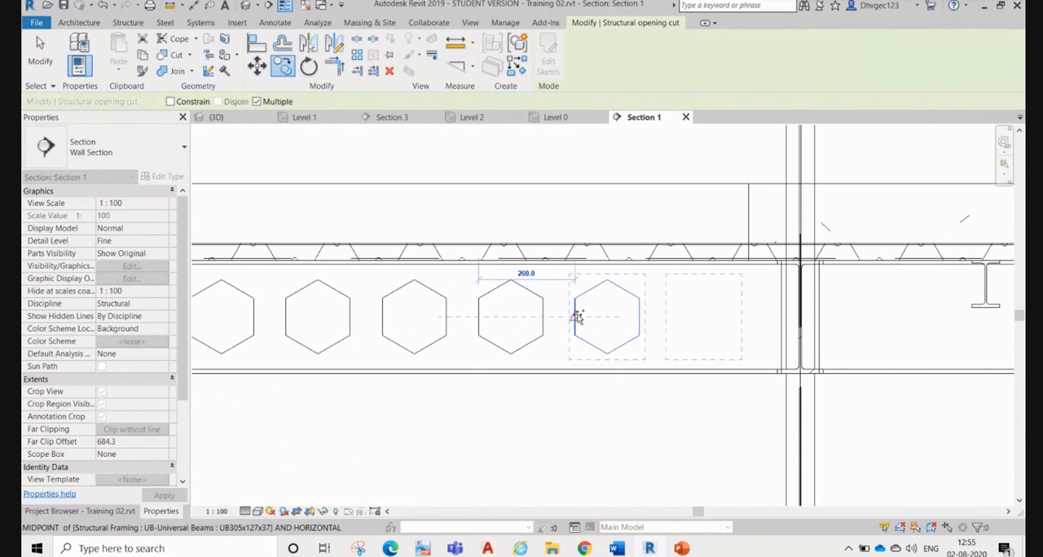
pyautogui.click(575, 317)
pyautogui.press('Escape')
pyautogui.press('Escape')
pyautogui.scroll(-2, 595, 367)
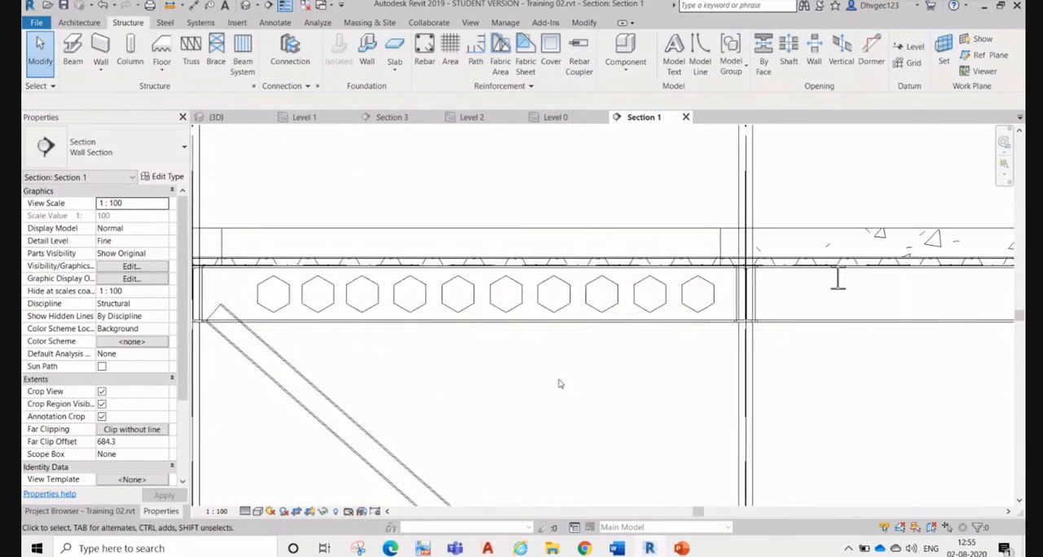
pyautogui.scroll(-1, 561, 384)
pyautogui.moveTo(594, 368); pyautogui.dragTo(675, 405, button='middle')
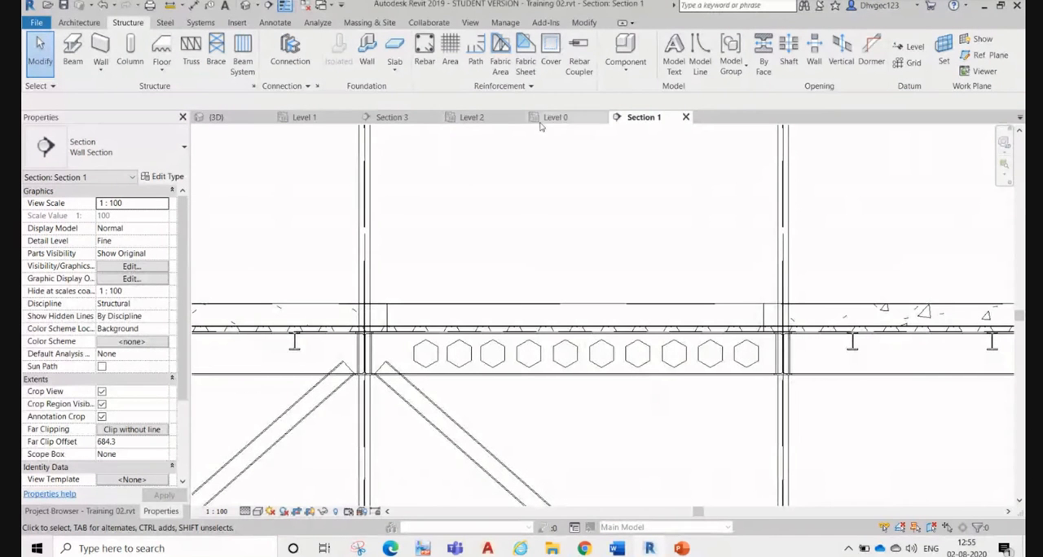
# Step: Isolate the beam with the hexagonal openings in the 3D view using the Selection Box
pyautogui.click(389, 118)
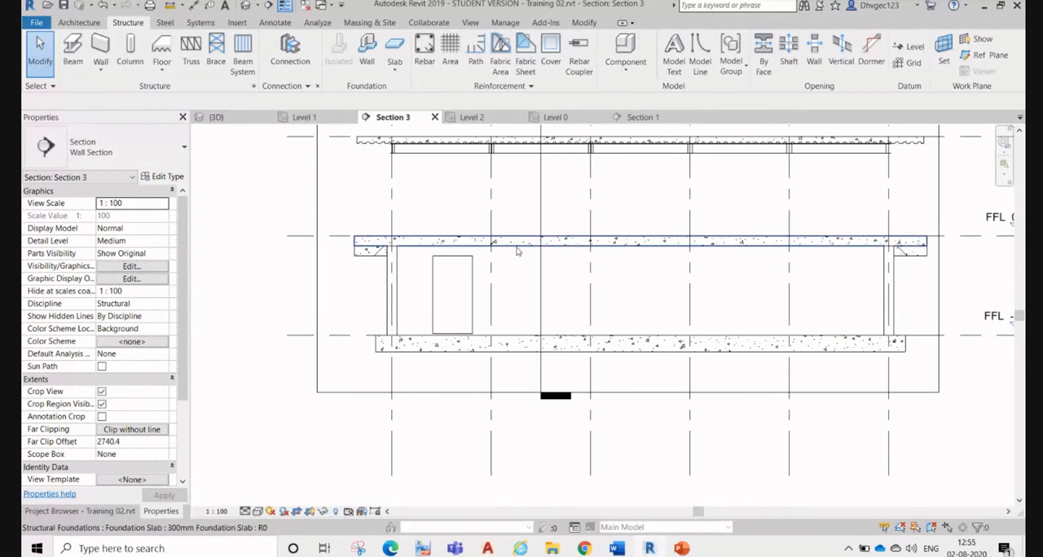
pyautogui.click(643, 118)
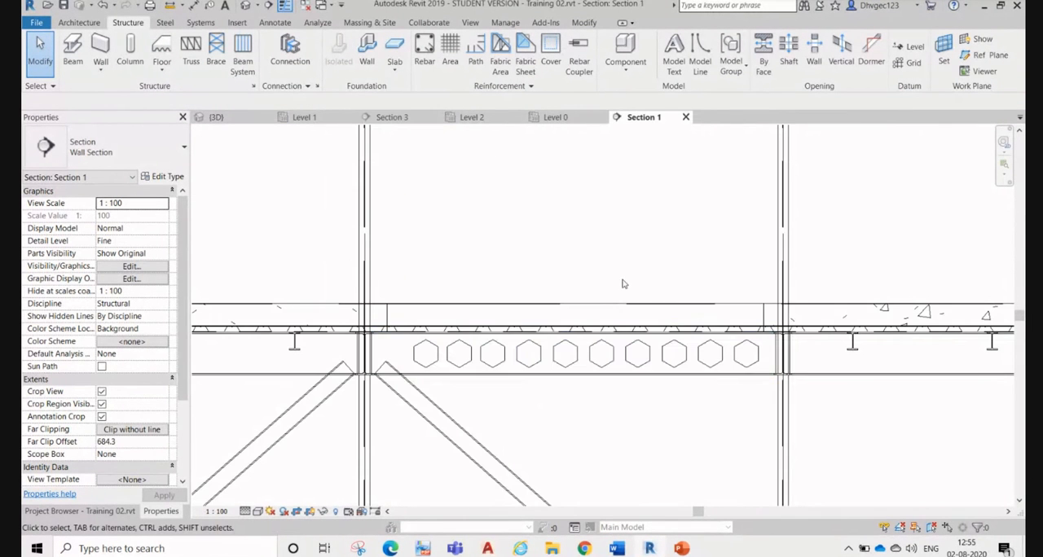
pyautogui.click(604, 386)
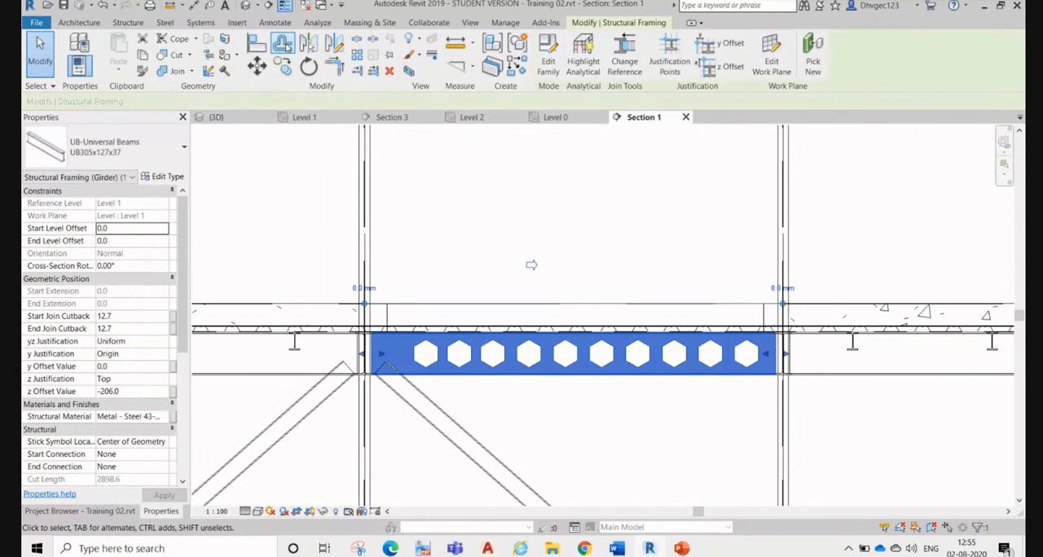
pyautogui.click(410, 71)
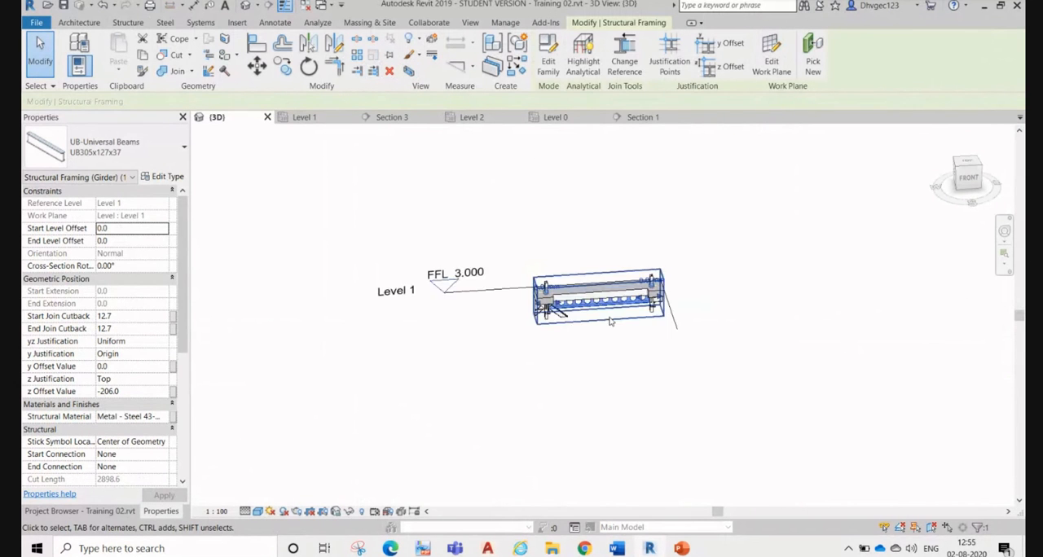
pyautogui.scroll(3, 613, 330)
pyautogui.click(605, 405)
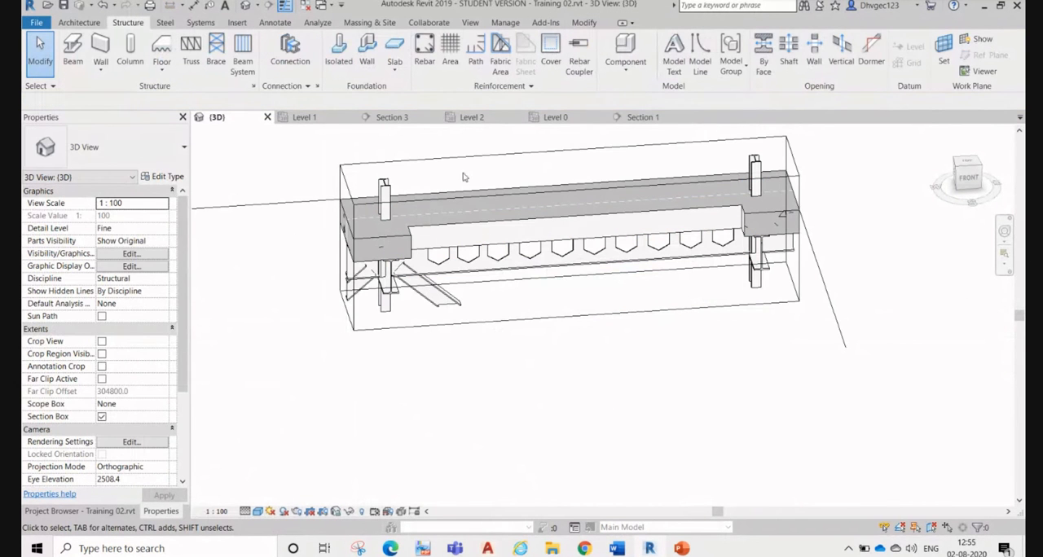
pyautogui.click(487, 276)
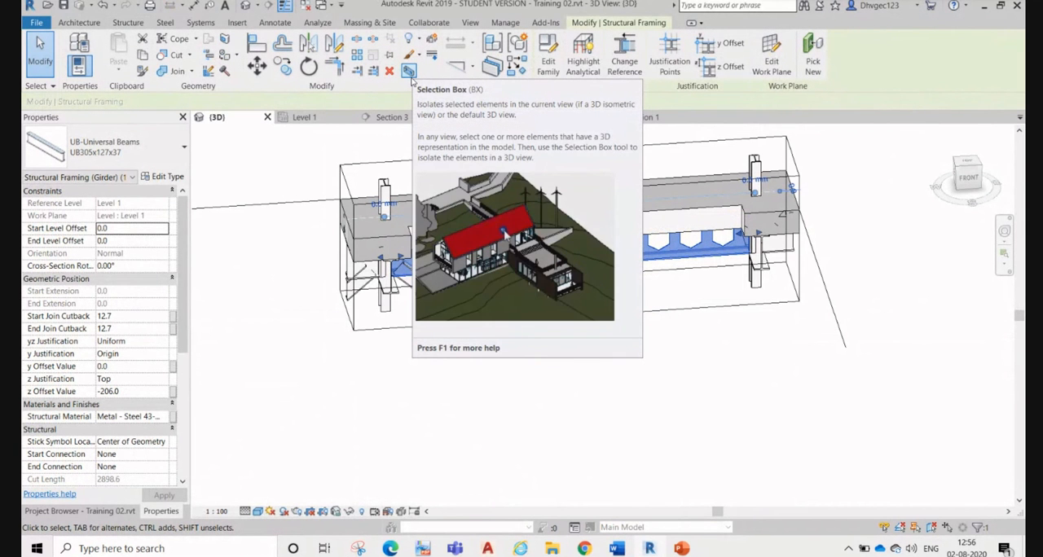
pyautogui.click(409, 72)
pyautogui.click(296, 160)
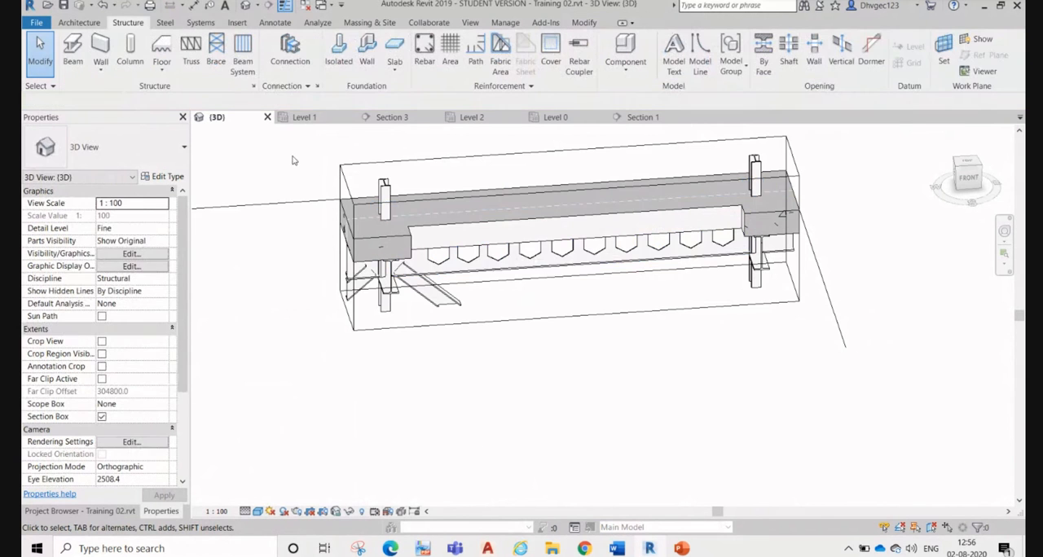
# Step: Examine the hexagonal web openings in the isolated beam from the front and back in 3D
pyautogui.scroll(4, 540, 278)
pyautogui.click(540, 278)
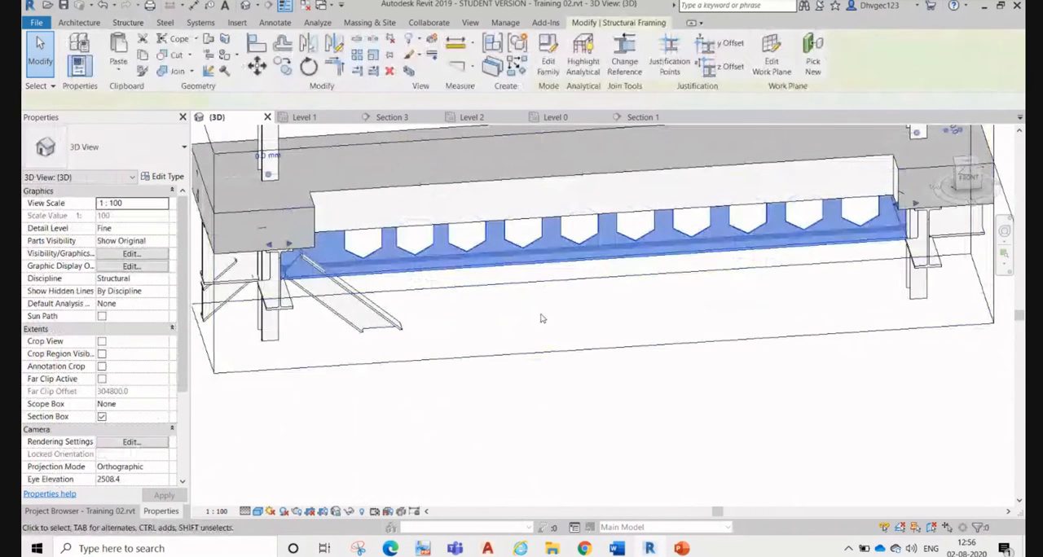
pyautogui.click(541, 326)
pyautogui.keyDown('shift'); pyautogui.moveTo(465, 306); pyautogui.dragTo(789, 208, button='middle'); pyautogui.keyUp('shift')
pyautogui.keyDown('shift'); pyautogui.moveTo(538, 282); pyautogui.dragTo(444, 298, button='middle'); pyautogui.keyUp('shift')
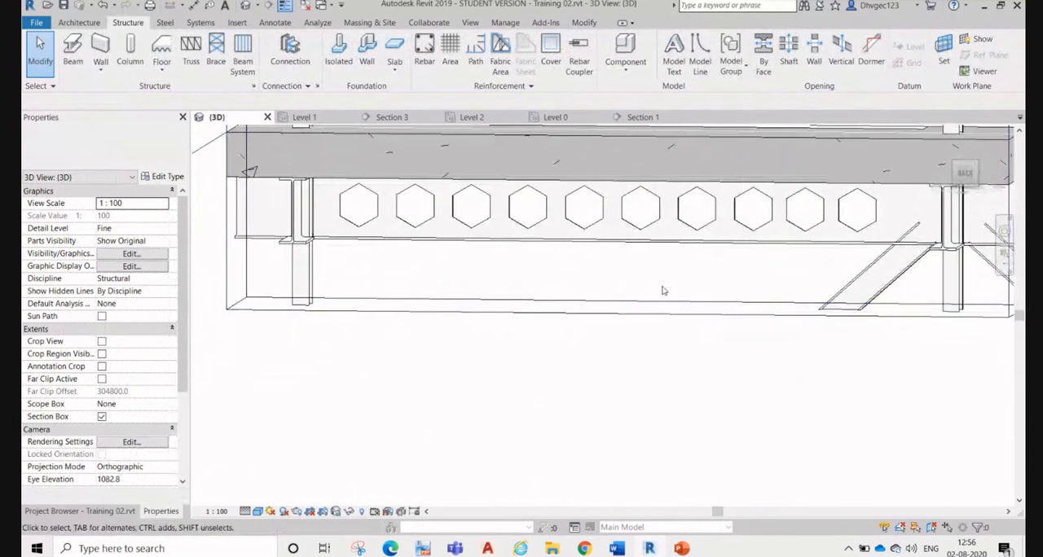
pyautogui.keyDown('shift'); pyautogui.moveTo(808, 278); pyautogui.dragTo(432, 317, button='middle'); pyautogui.keyUp('shift')
pyautogui.scroll(-3, 599, 188)
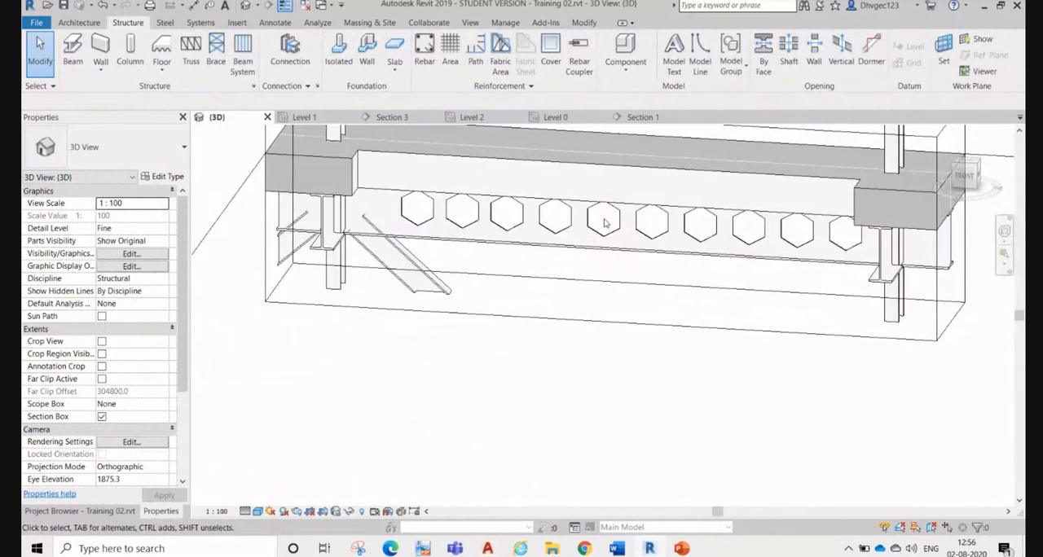
# Step: In the Level 2 plan, draw a vertical section line just right of grid 3, from above grid A to below grid F
pyautogui.click(643, 118)
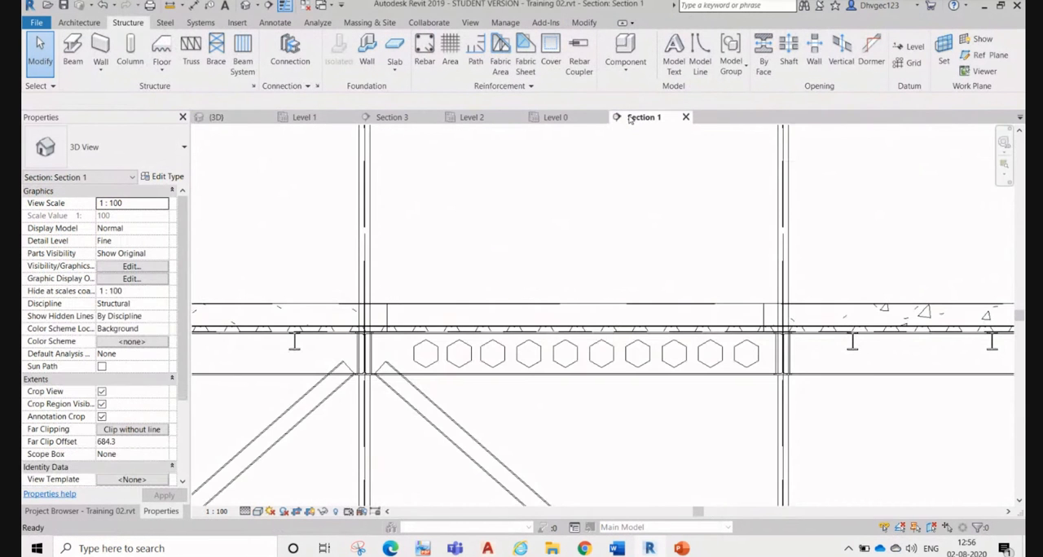
pyautogui.moveTo(677, 253); pyautogui.dragTo(640, 363, button='middle')
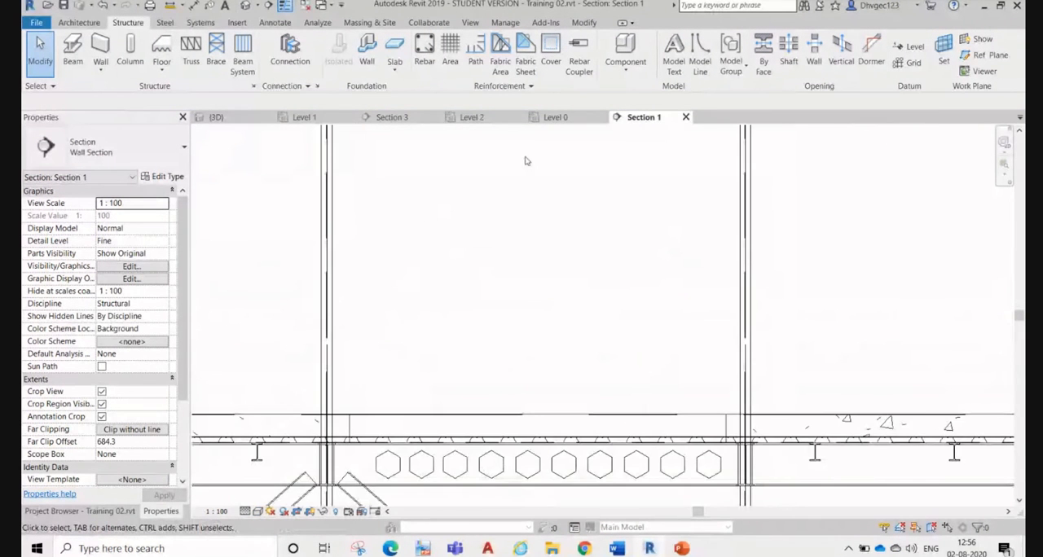
pyautogui.scroll(-4, 557, 298)
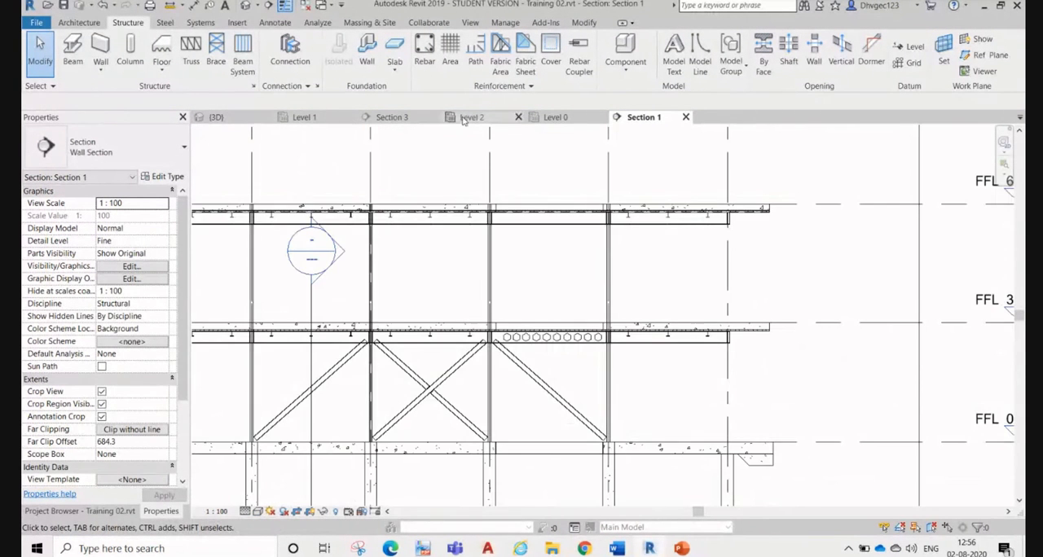
pyautogui.click(469, 118)
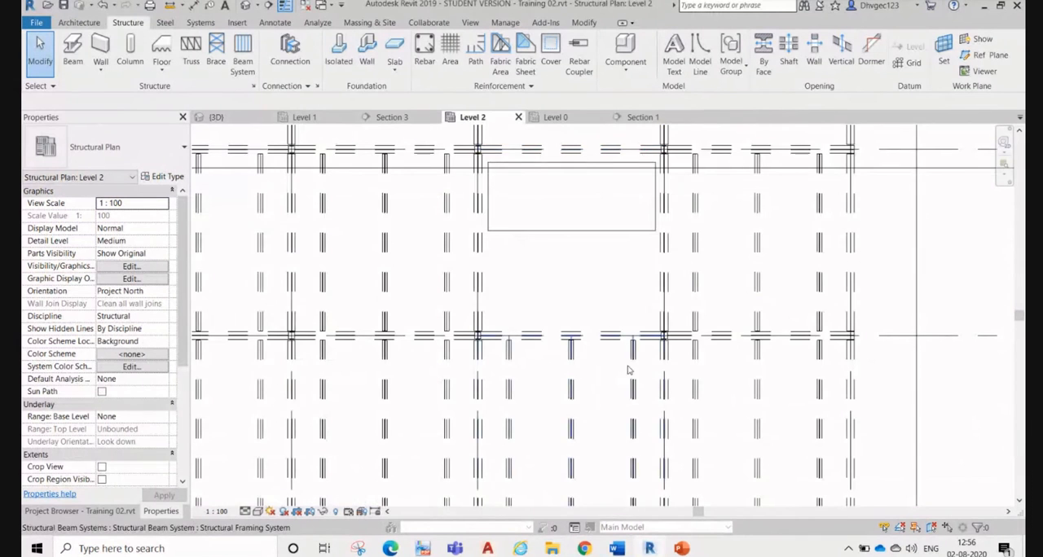
pyautogui.scroll(-3, 627, 365)
pyautogui.scroll(-3, 624, 372)
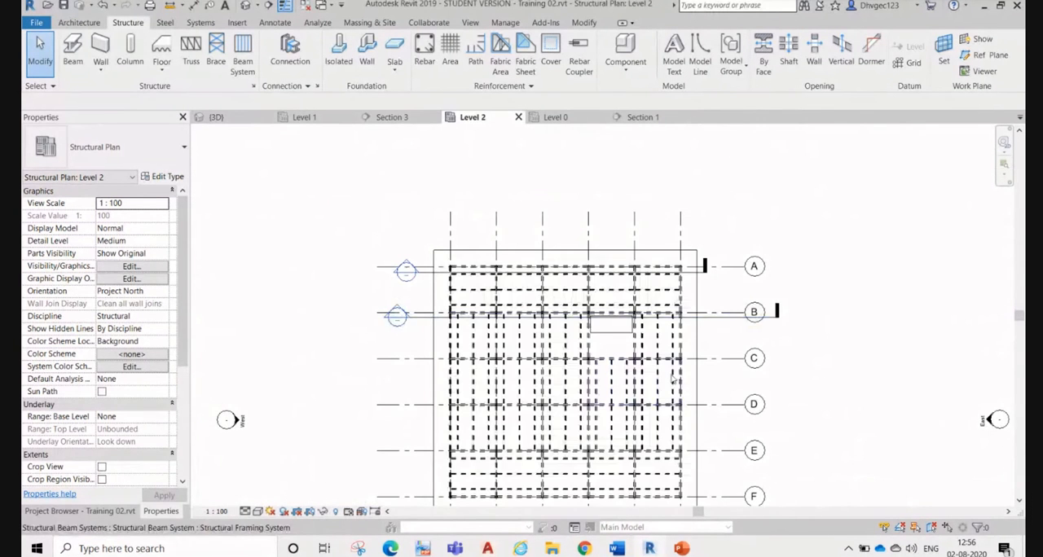
pyautogui.moveTo(668, 368); pyautogui.dragTo(650, 285, button='middle')
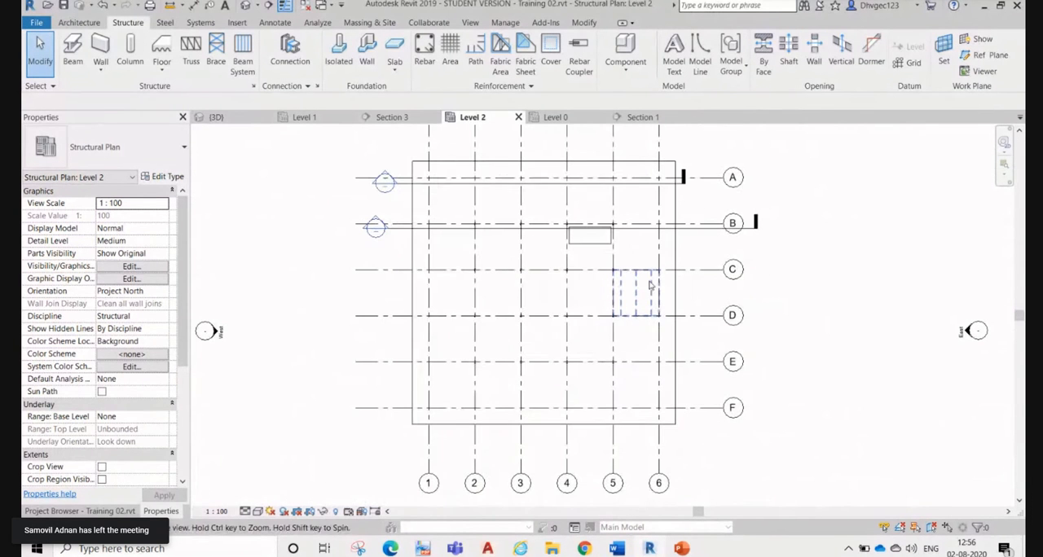
pyautogui.click(269, 6)
pyautogui.click(530, 149)
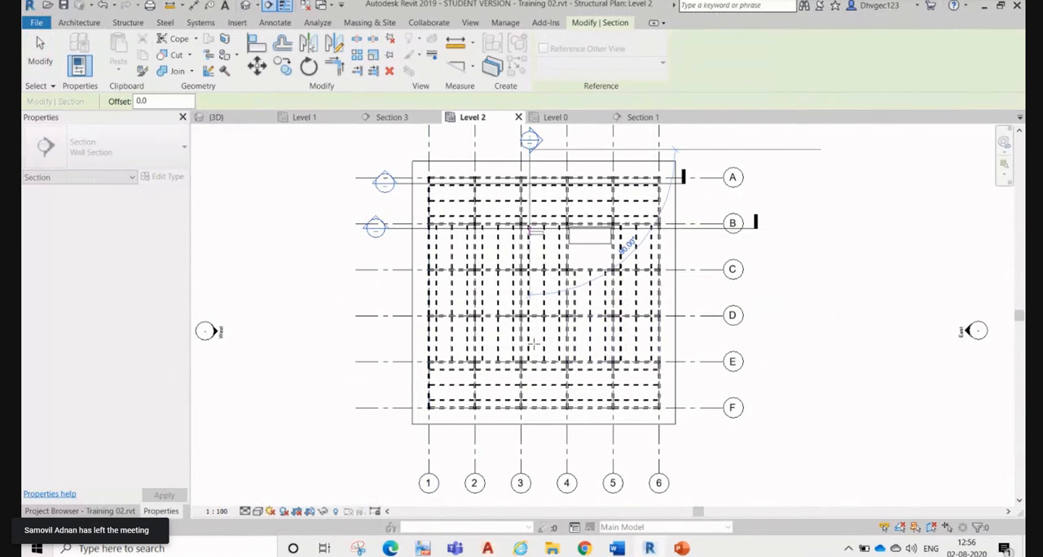
pyautogui.click(529, 451)
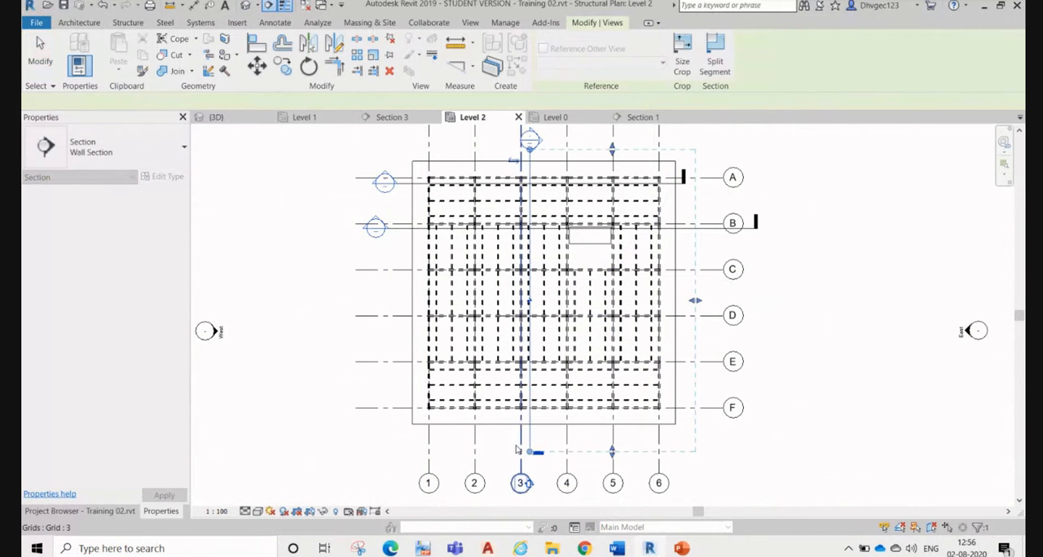
# Step: Flip the section beside grid 3 to look towards grid 1 and open its section view
pyautogui.click(513, 162)
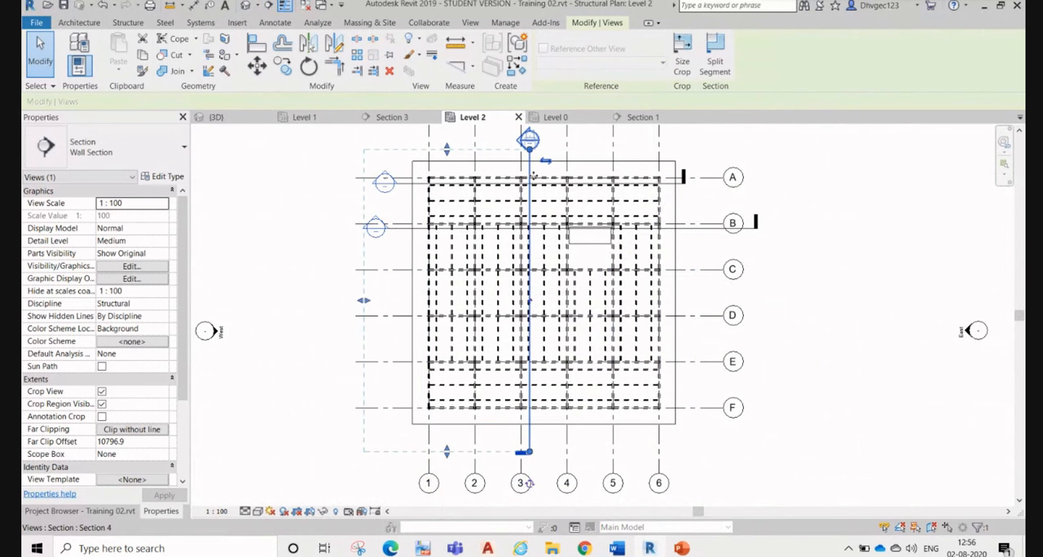
pyautogui.rightClick(533, 174)
pyautogui.click(567, 242)
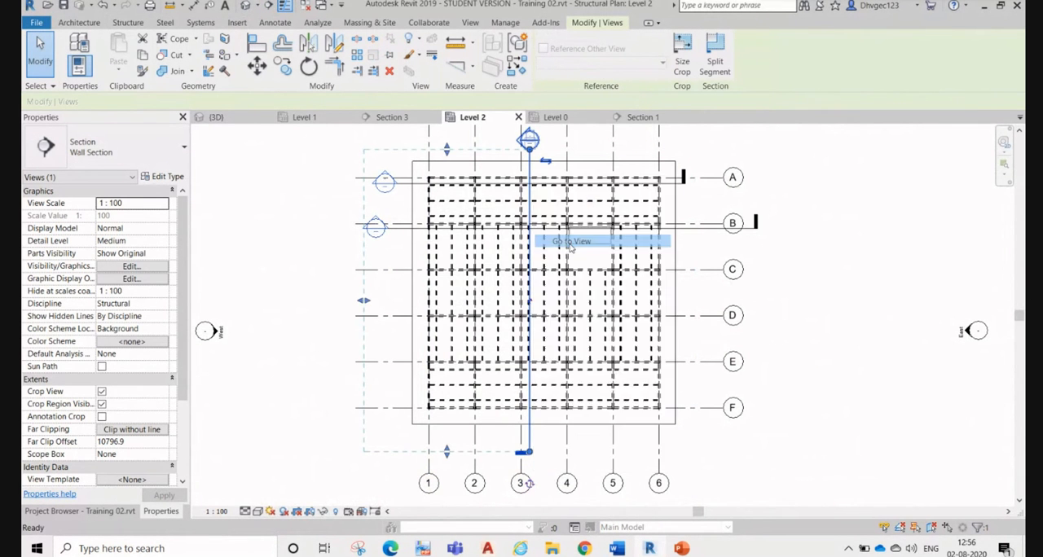
pyautogui.scroll(3, 742, 275)
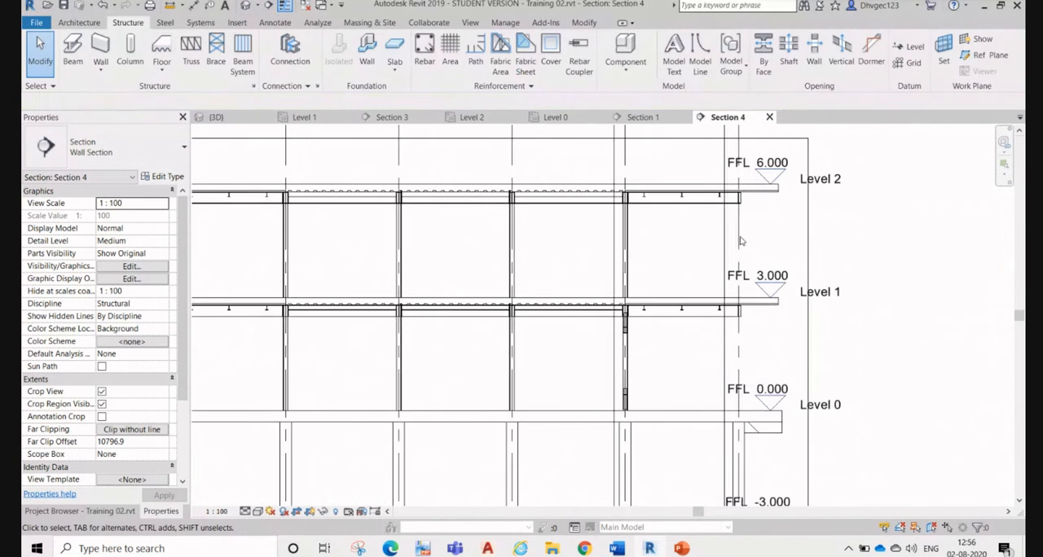
# Step: Cut a circular opening by face, 25 mm in radius and centred on grid B, through the B-3 column between Level 1 and Level 2
pyautogui.moveTo(717, 235); pyautogui.dragTo(718, 305, button='middle')
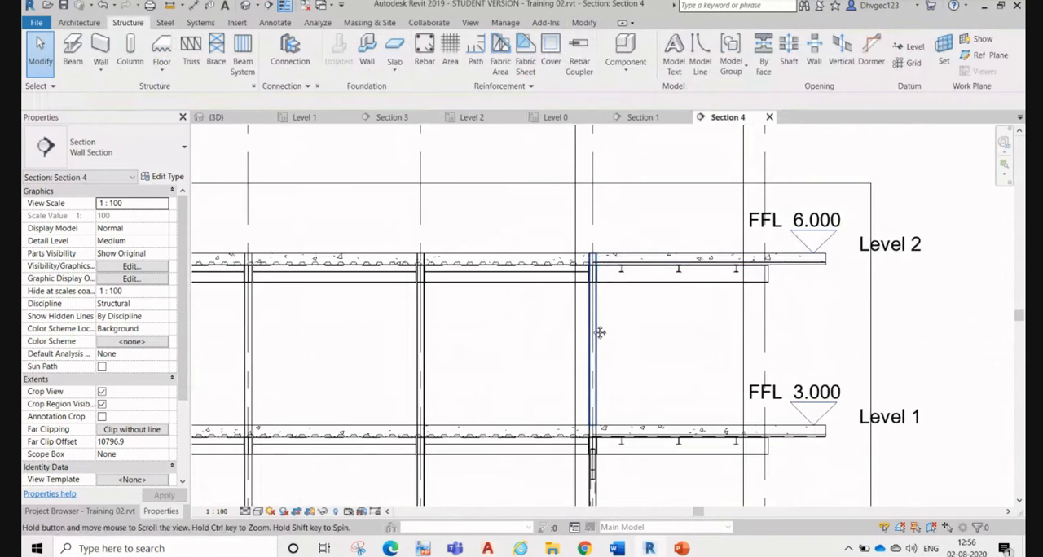
pyautogui.scroll(5, 607, 350)
pyautogui.scroll(2, 616, 367)
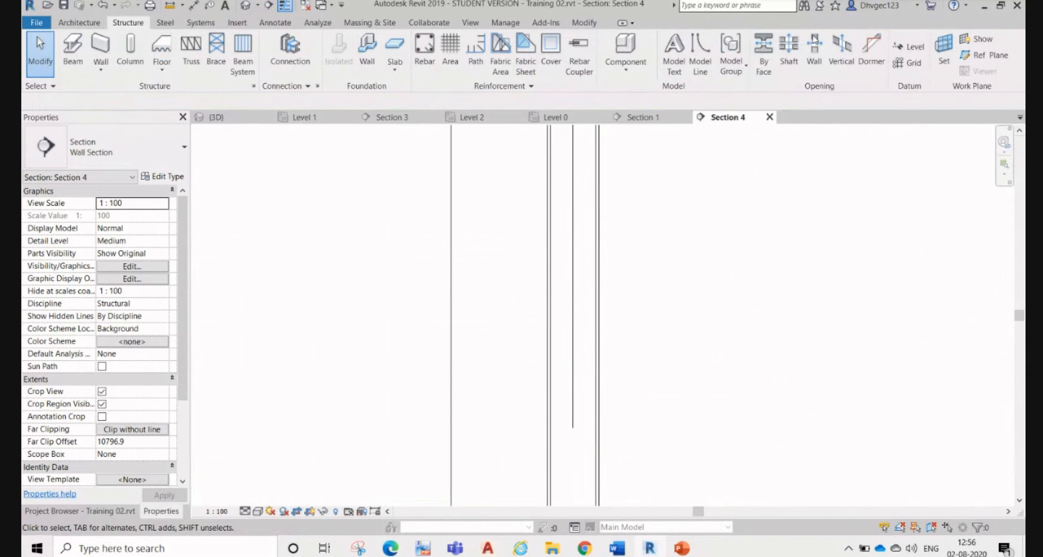
pyautogui.click(764, 56)
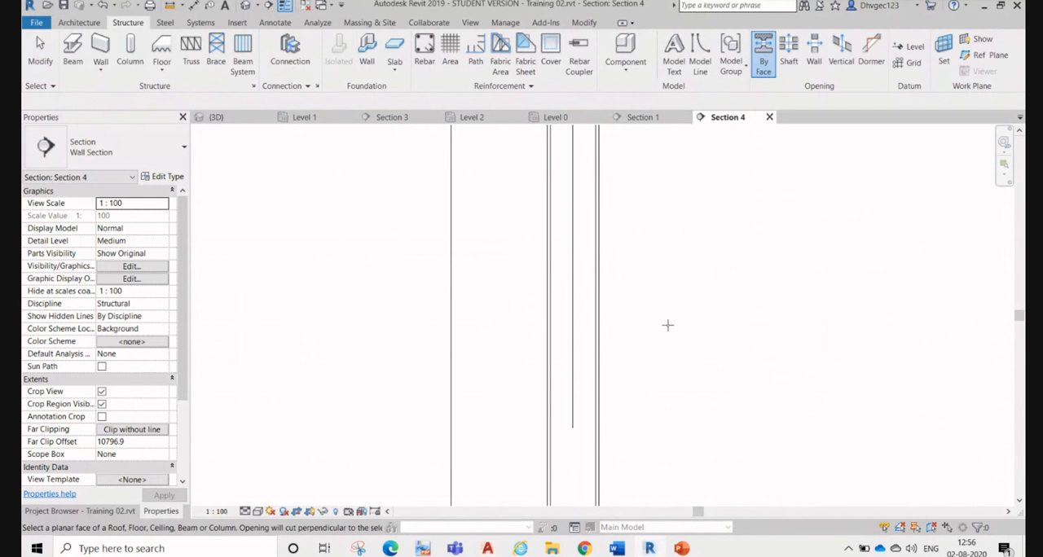
pyautogui.click(599, 289)
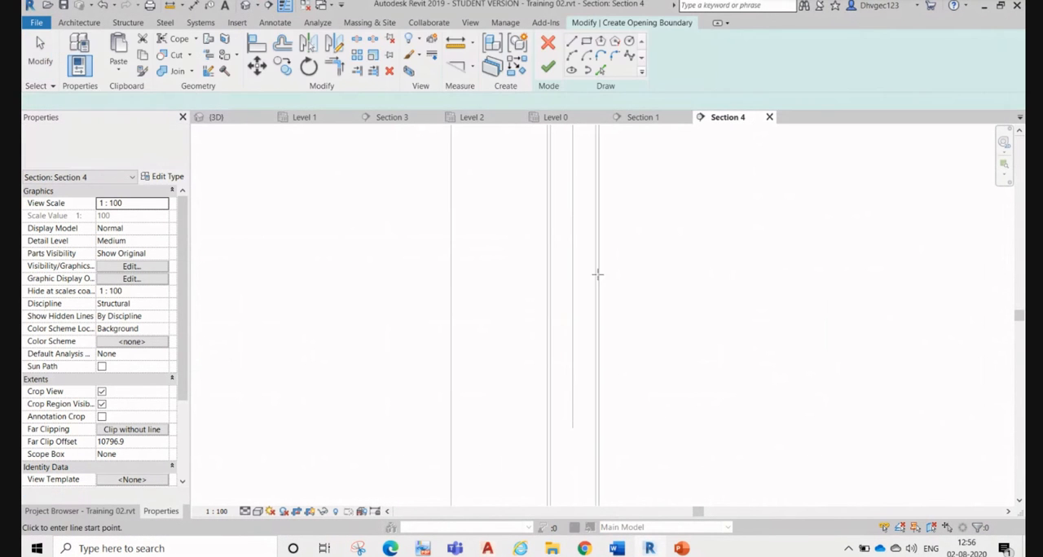
pyautogui.click(629, 41)
pyautogui.scroll(2, 570, 245)
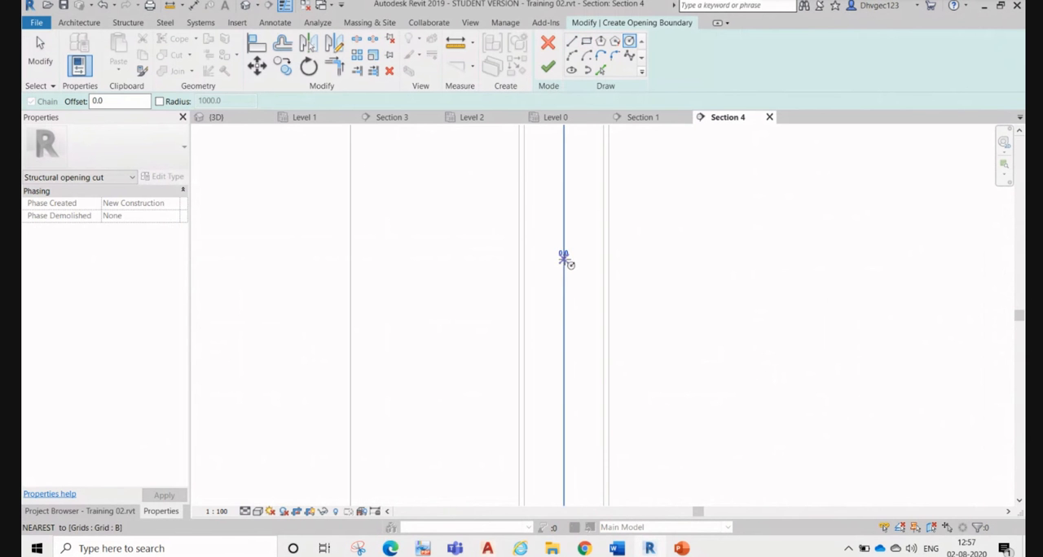
pyautogui.click(564, 259)
pyautogui.click(576, 250)
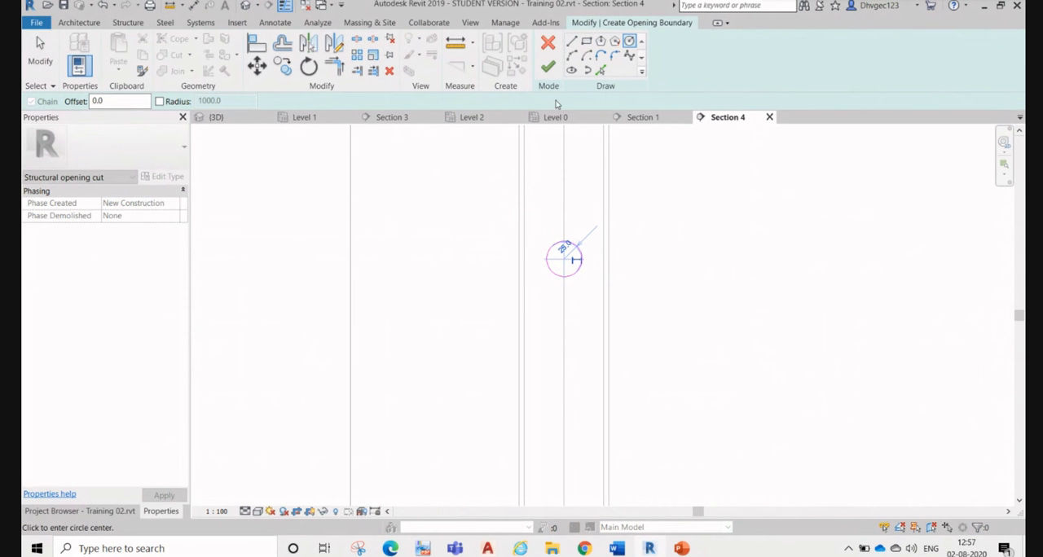
pyautogui.click(547, 67)
pyautogui.click(663, 247)
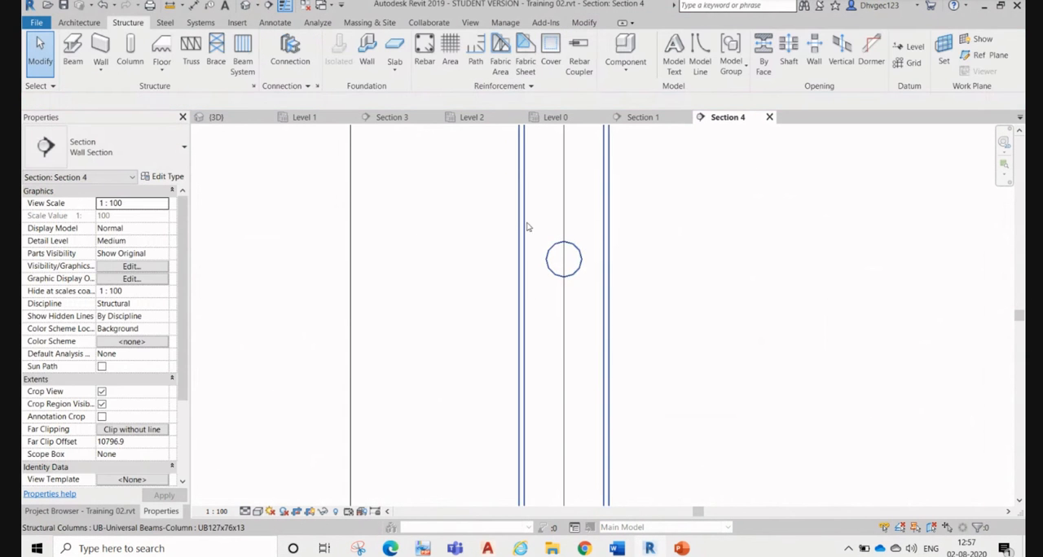
# Step: Isolate the column with the circular opening in the 3D view using the Selection Box
pyautogui.click(519, 216)
pyautogui.click(409, 71)
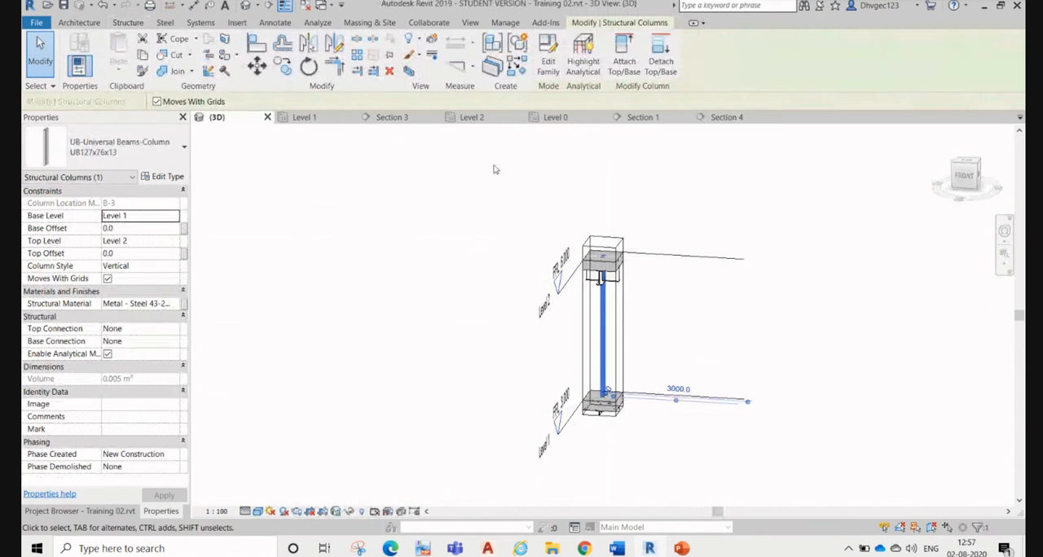
pyautogui.scroll(5, 601, 364)
pyautogui.scroll(2, 602, 364)
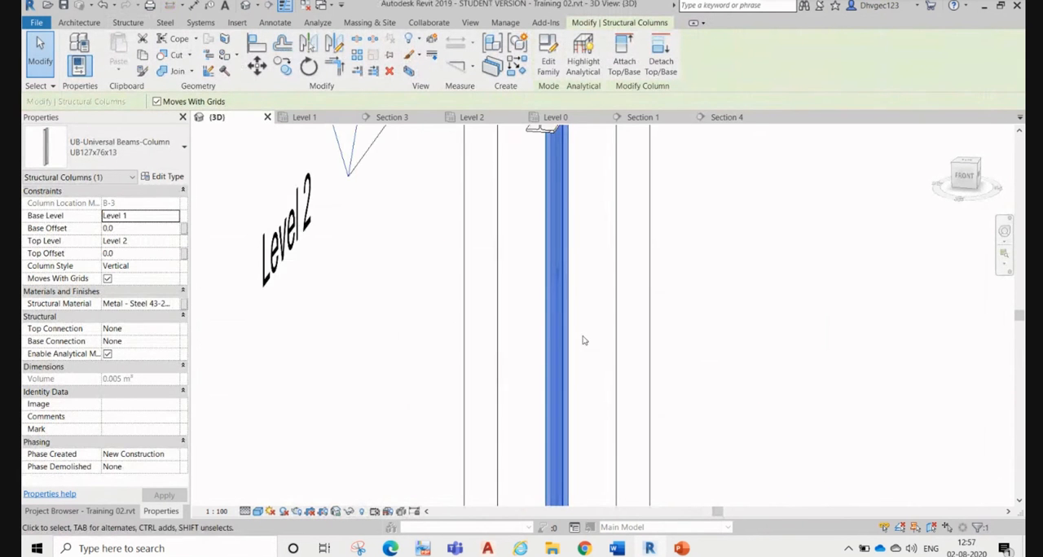
# Step: Examine the circular web opening in the isolated column from the side in 3D
pyautogui.scroll(-2, 585, 340)
pyautogui.click(709, 331)
pyautogui.keyDown('shift'); pyautogui.moveTo(727, 351); pyautogui.dragTo(626, 361, button='middle'); pyautogui.keyUp('shift')
pyautogui.moveTo(810, 282); pyautogui.dragTo(614, 392, button='middle')
pyautogui.scroll(2, 717, 243)
pyautogui.scroll(5, 717, 240)
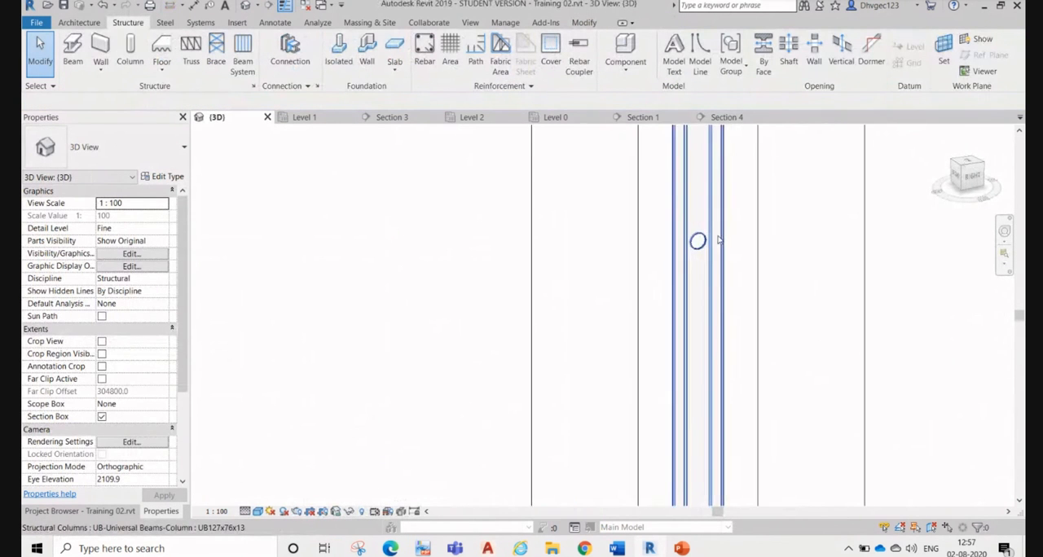
pyautogui.scroll(-3, 718, 254)
pyautogui.scroll(-4, 717, 263)
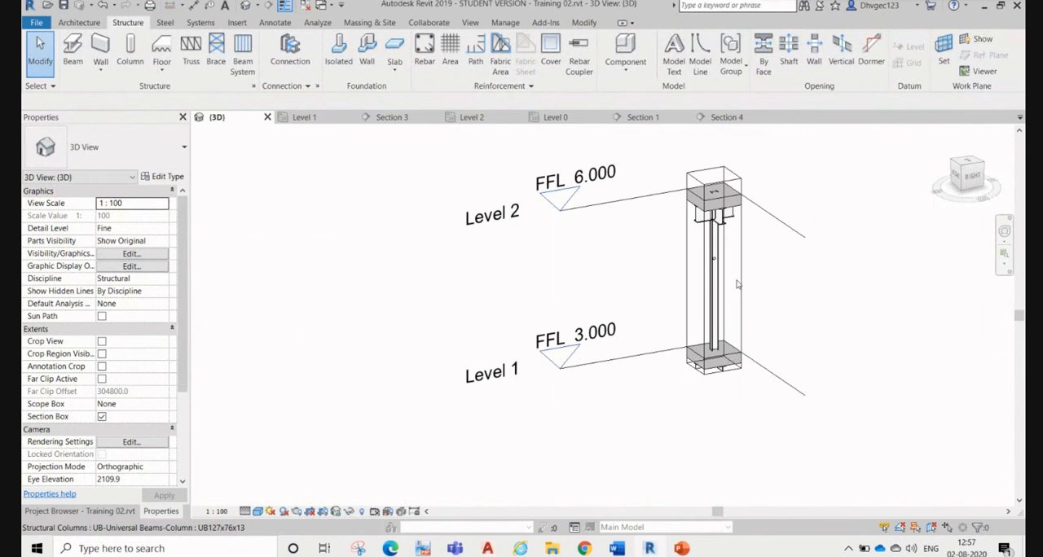
pyautogui.scroll(-1, 546, 260)
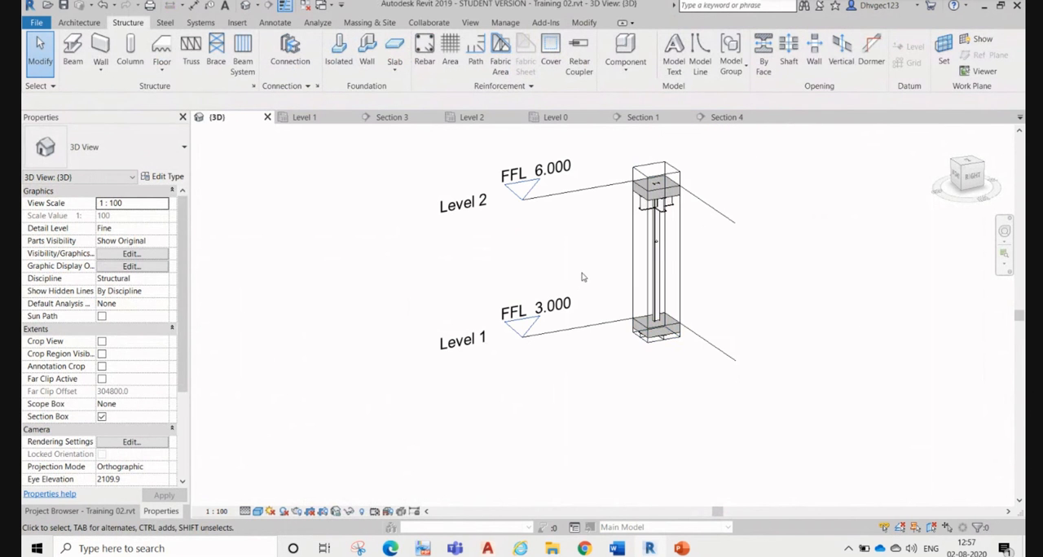
# Step: Turn off the 3D view's Section Box to show the whole building
pyautogui.click(634, 238)
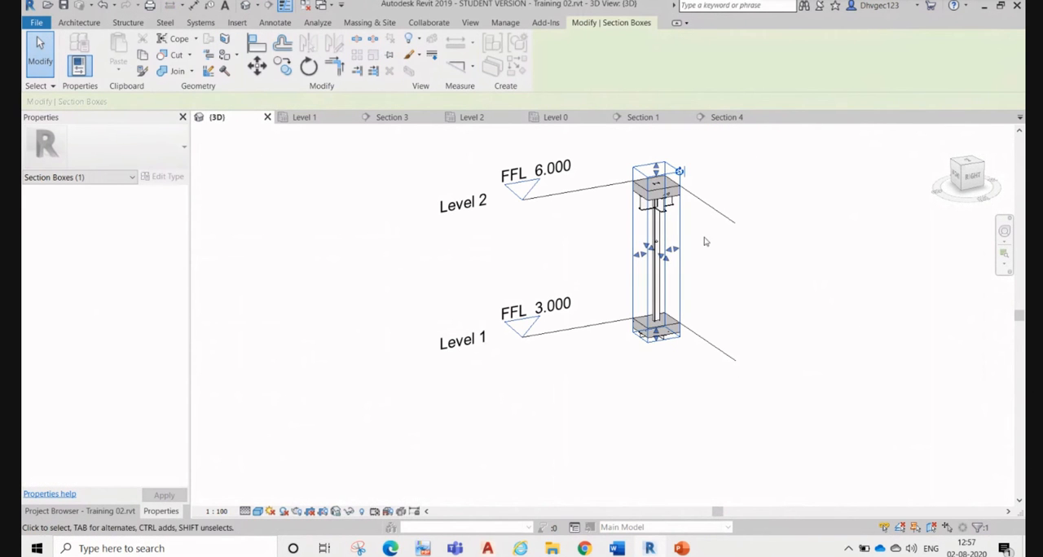
pyautogui.click(337, 220)
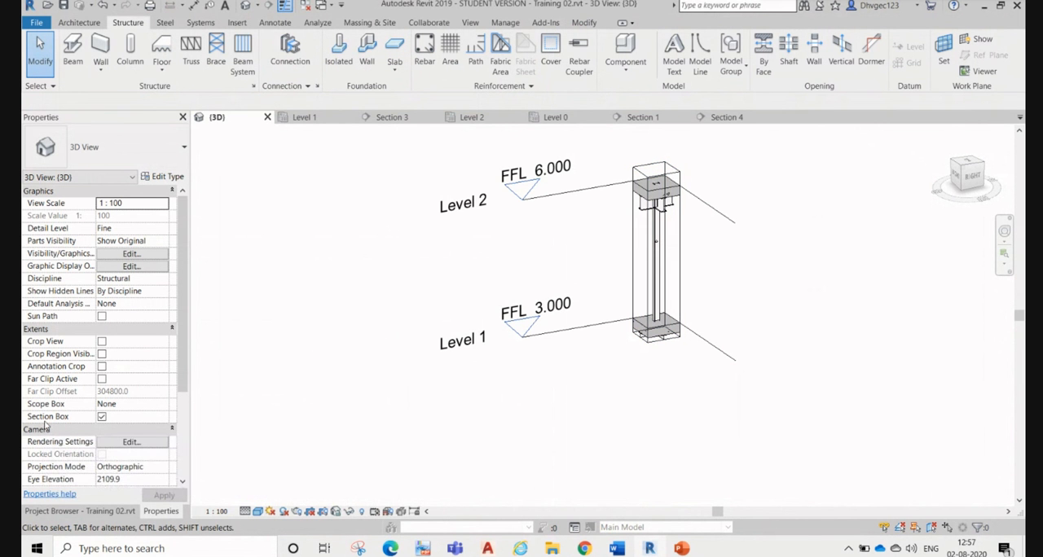
pyautogui.click(102, 417)
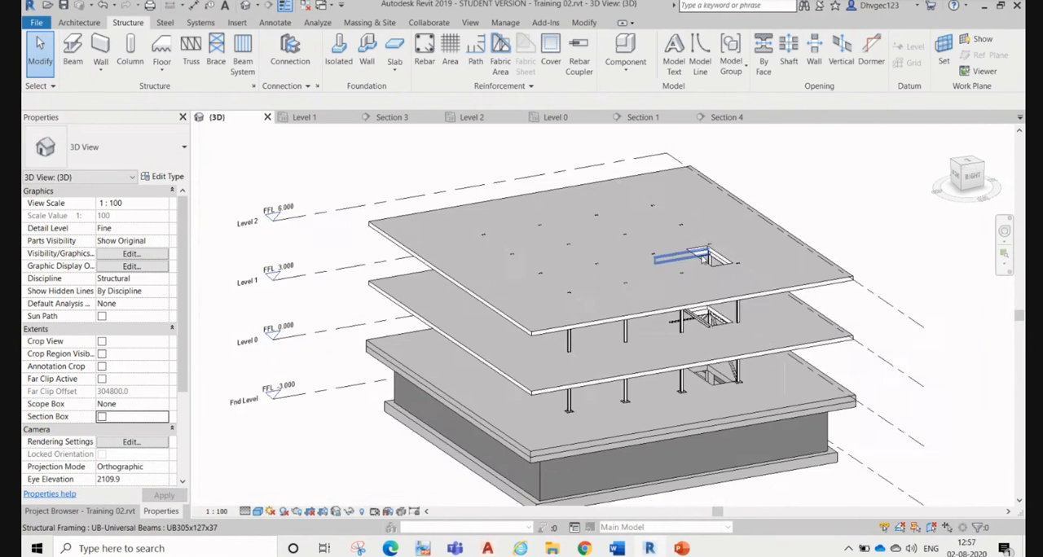
pyautogui.scroll(-3, 709, 258)
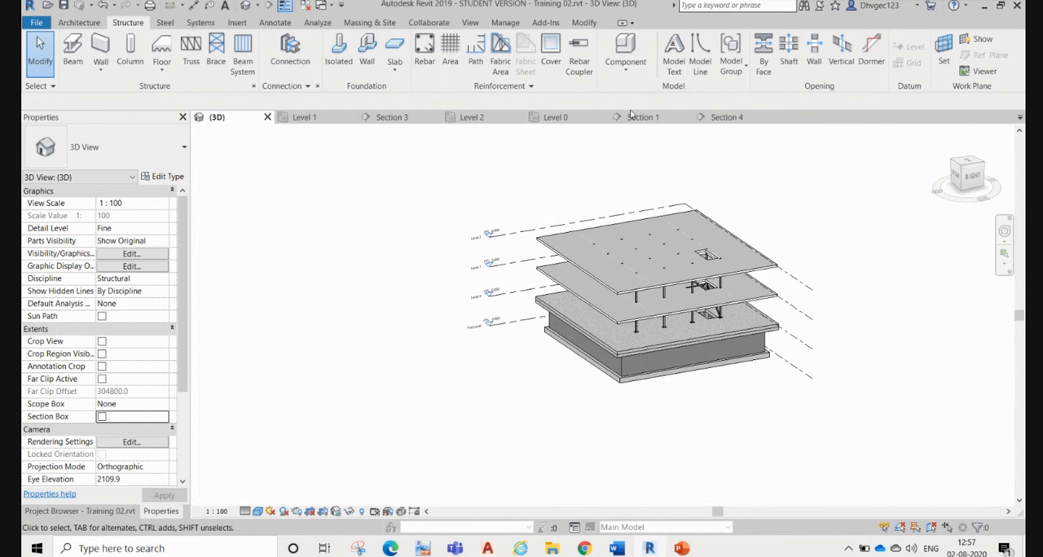
# Step: Review the whole building, from the foundation level to Level 2, in Section 4
pyautogui.click(699, 119)
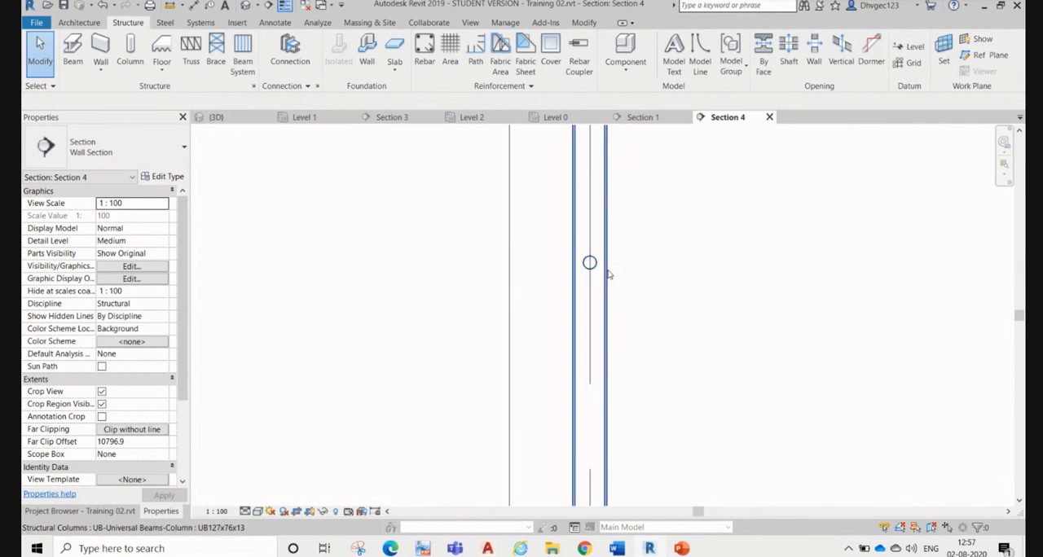
pyautogui.scroll(-5, 626, 293)
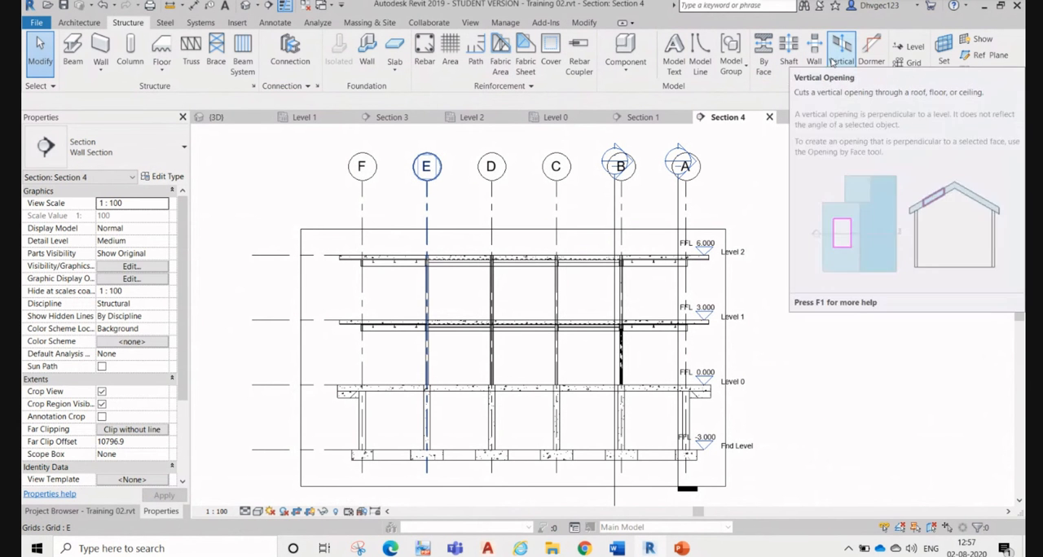
pyautogui.click(841, 64)
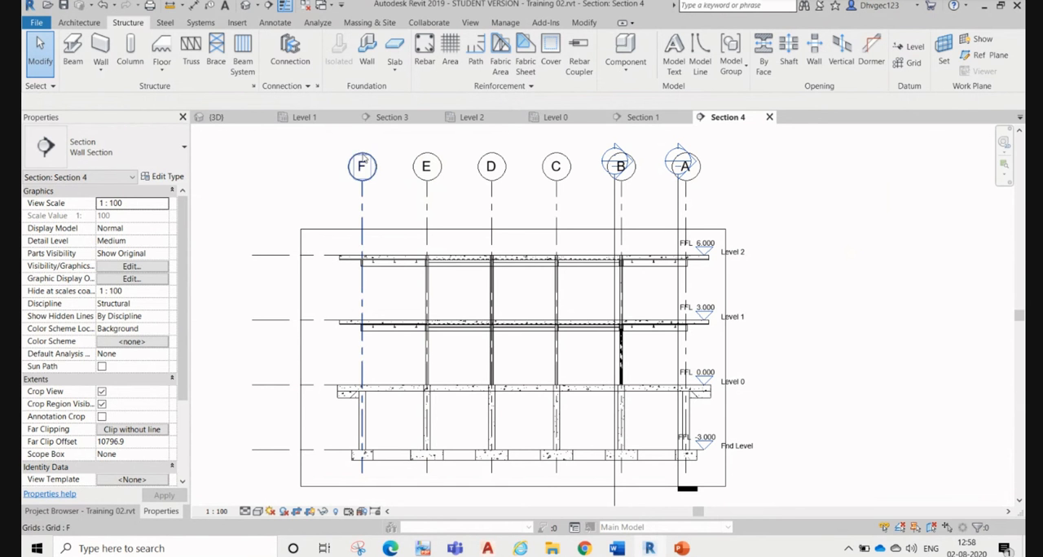
pyautogui.moveTo(326, 141); pyautogui.dragTo(762, 196)
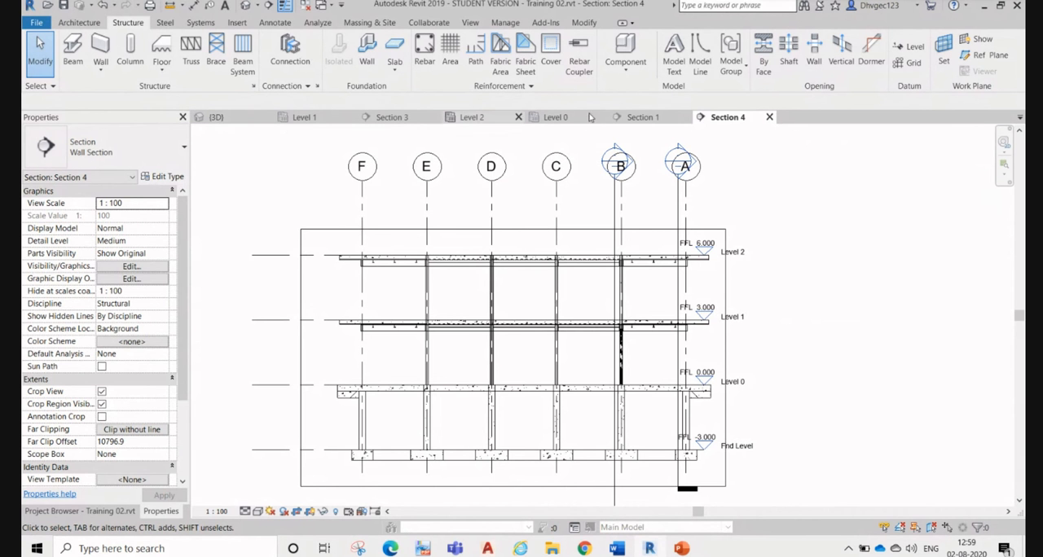
pyautogui.click(79, 23)
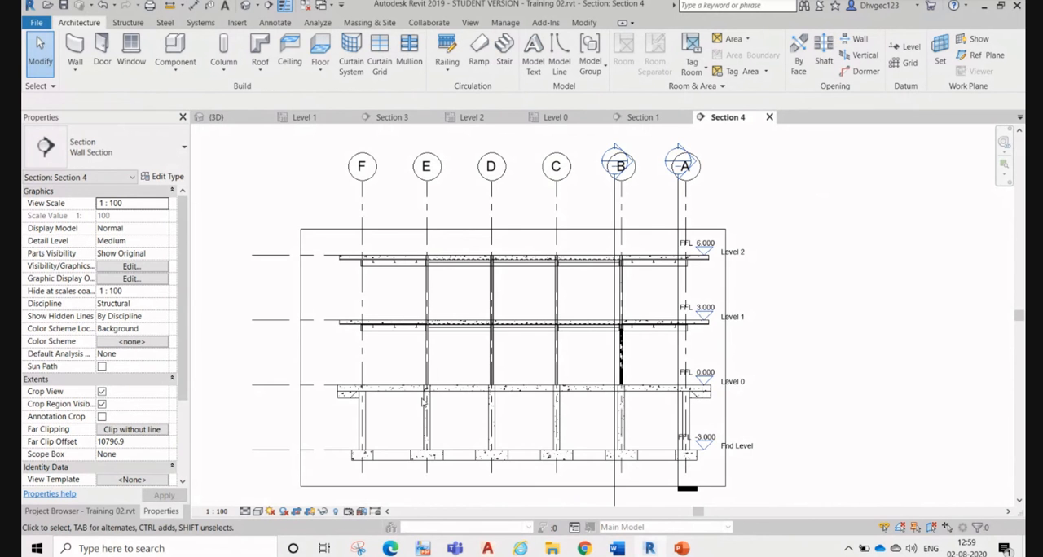
pyautogui.moveTo(481, 450); pyautogui.dragTo(485, 392, button='middle')
pyautogui.scroll(1, 454, 296)
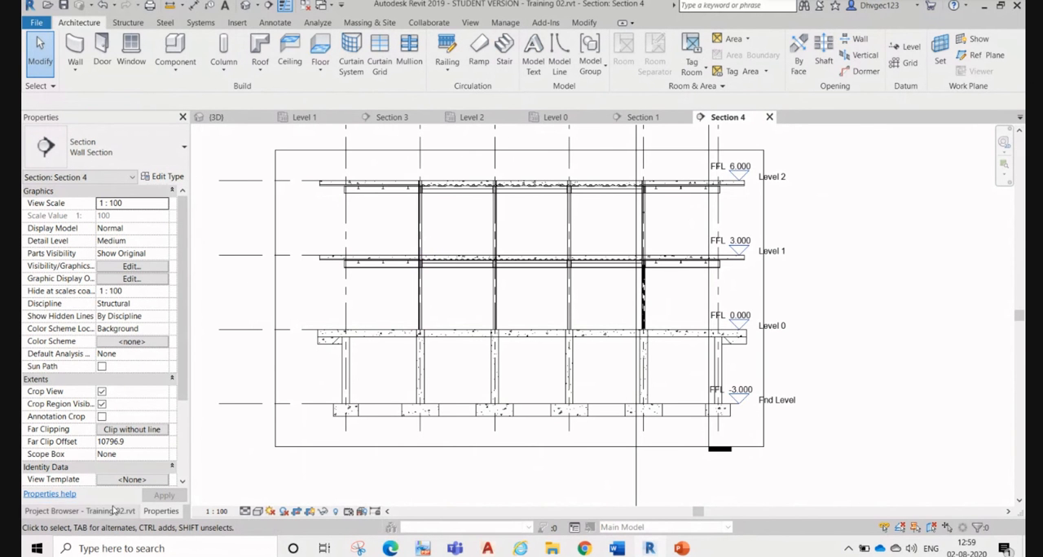
# Step: In the Level 0 plan, edit the shaft opening's sketch, stretching its edge towards grid C to make the shaft 2400 mm deep
pyautogui.click(564, 118)
pyautogui.scroll(-4, 616, 279)
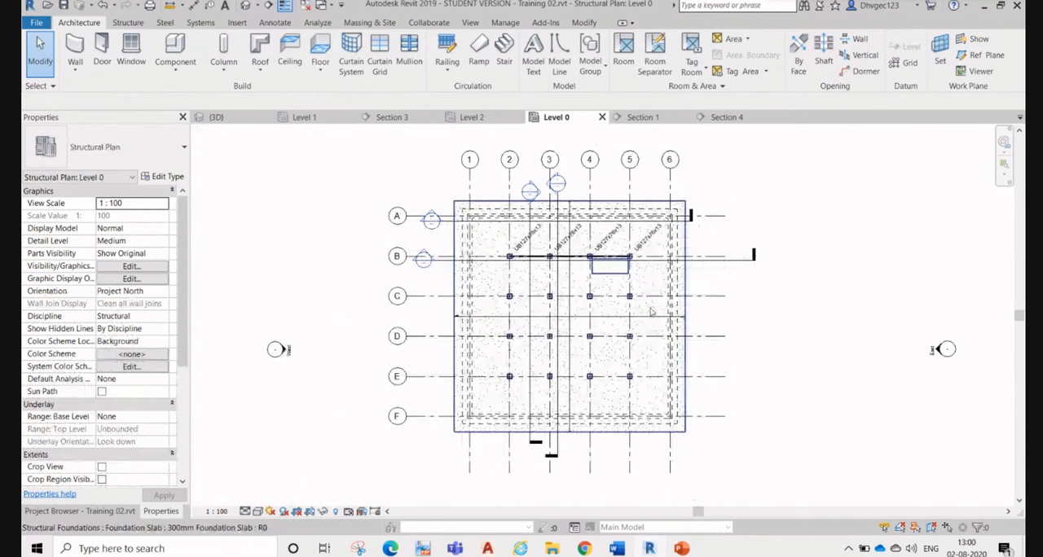
pyautogui.scroll(2, 631, 260)
pyautogui.click(609, 287)
pyautogui.scroll(2, 608, 282)
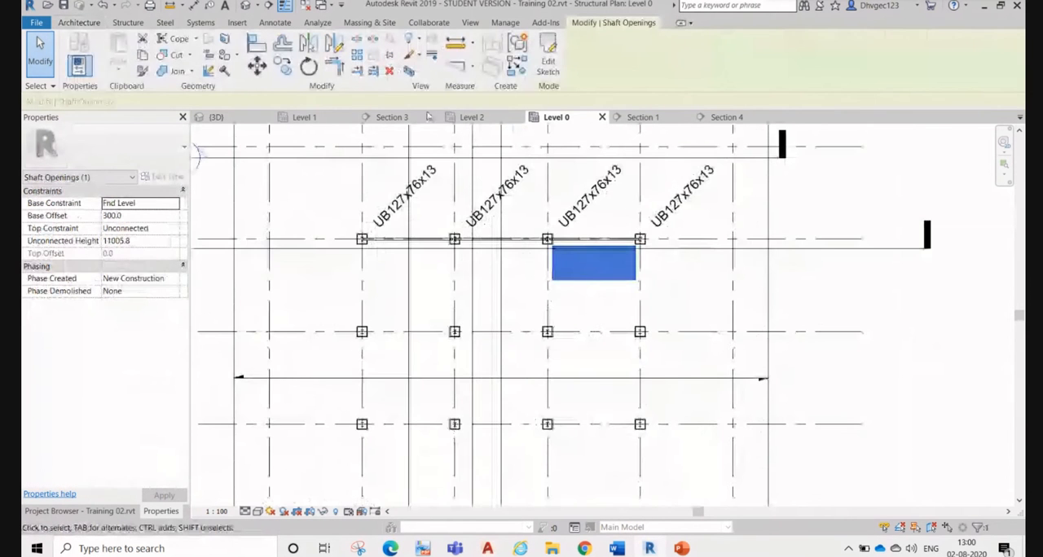
pyautogui.click(548, 59)
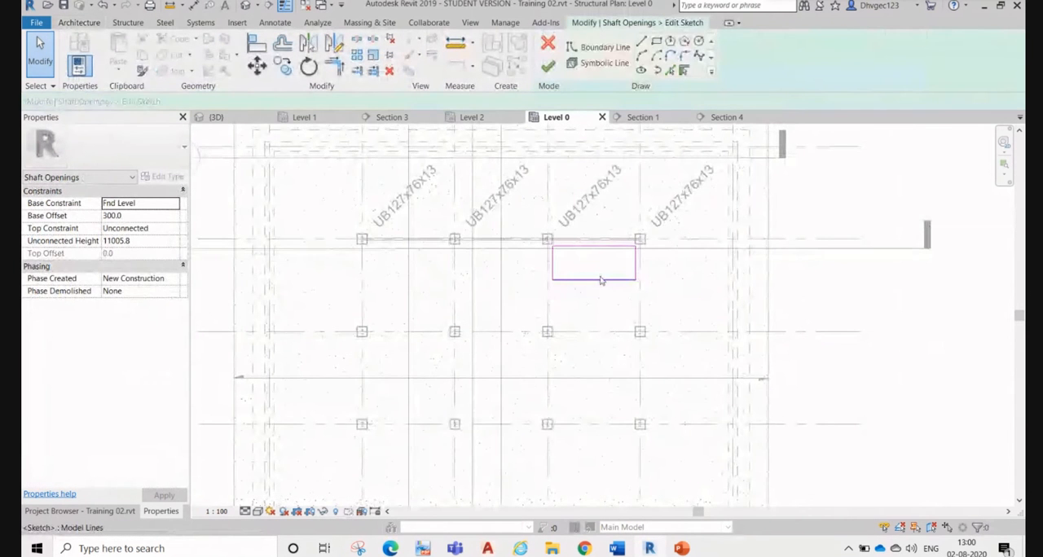
pyautogui.moveTo(601, 280); pyautogui.dragTo(610, 319)
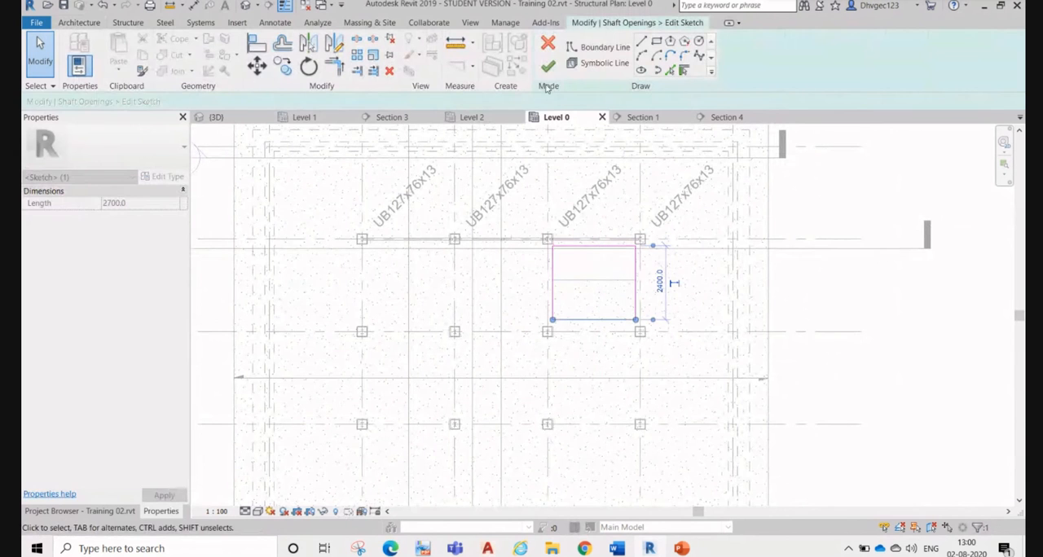
pyautogui.click(547, 65)
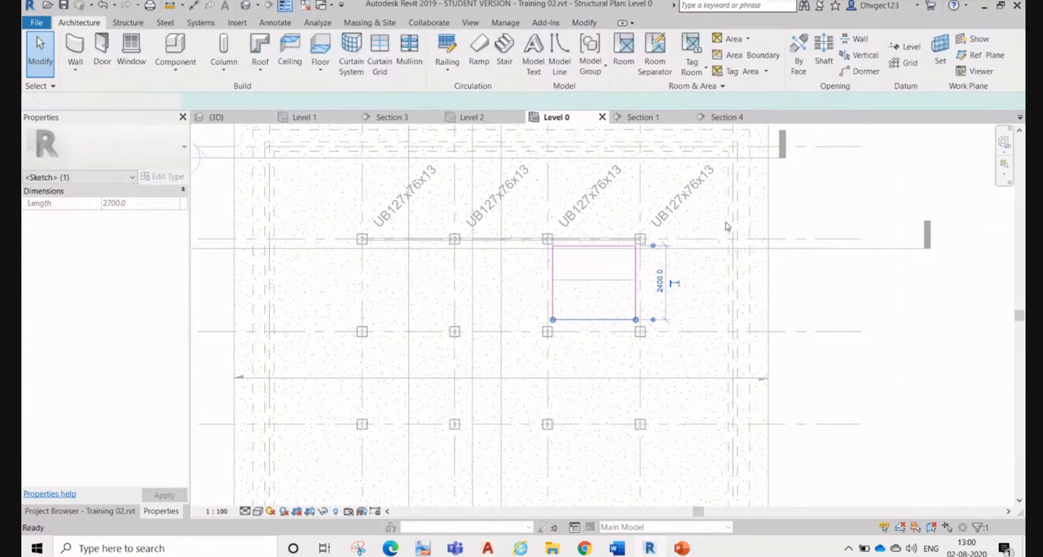
pyautogui.click(827, 296)
# Step: Select the columns, framing and shaft opening between grids 2 to 5 and B to E in the Level 0 plan
pyautogui.moveTo(357, 232); pyautogui.dragTo(510, 267, button='middle')
pyautogui.scroll(-1, 481, 255)
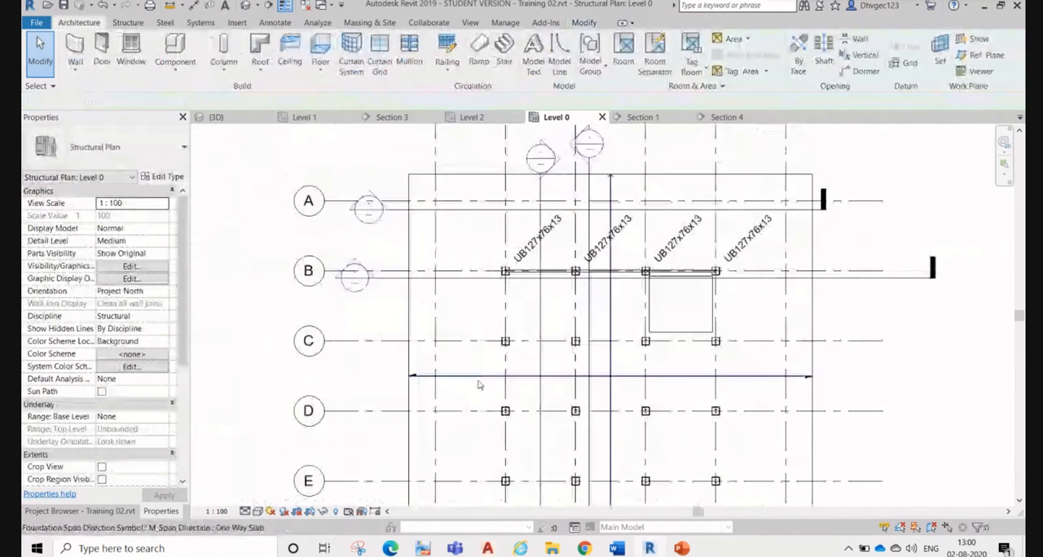
pyautogui.moveTo(481, 384); pyautogui.dragTo(475, 263, button='middle')
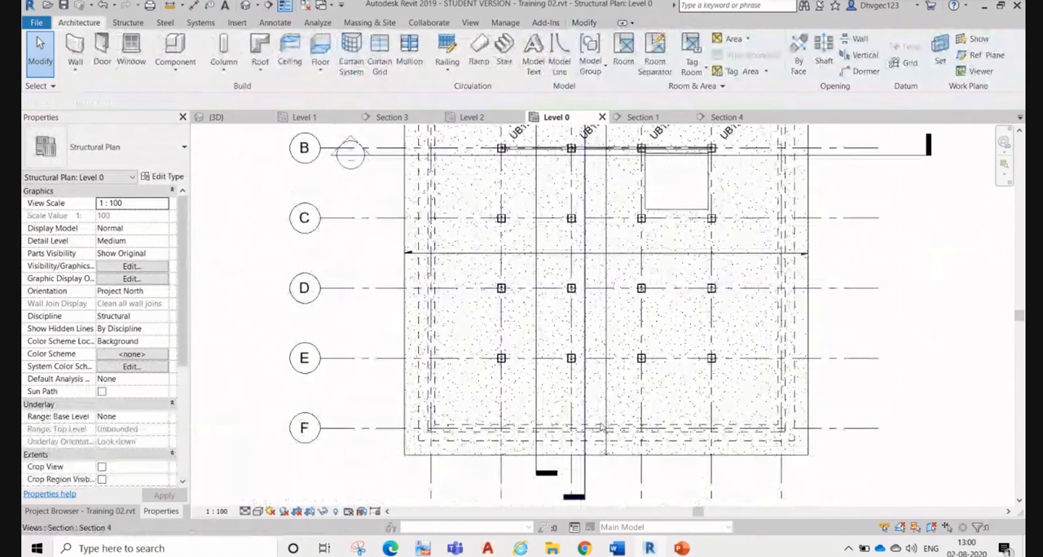
pyautogui.moveTo(794, 413); pyautogui.dragTo(801, 484, button='middle')
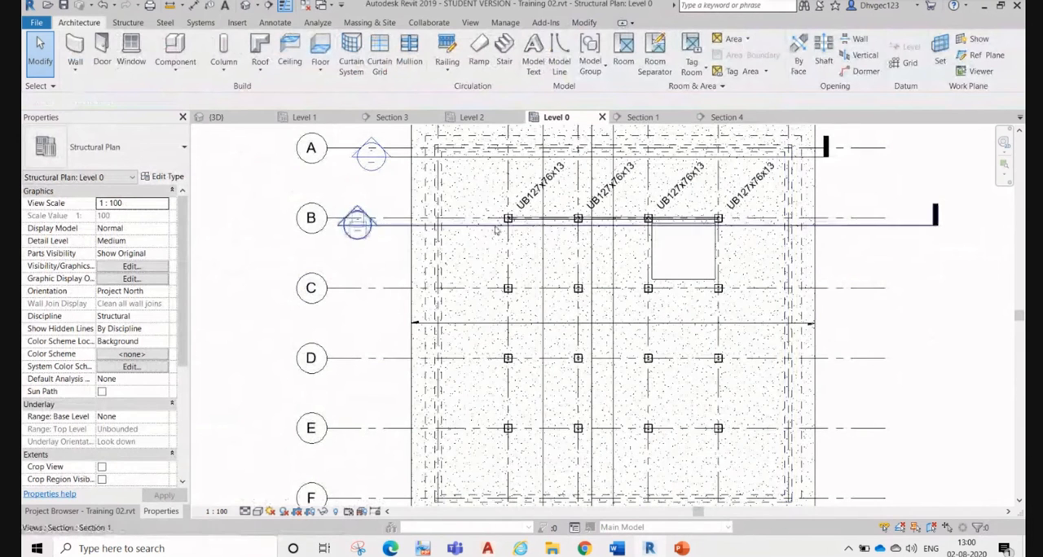
pyautogui.moveTo(479, 198); pyautogui.dragTo(734, 461)
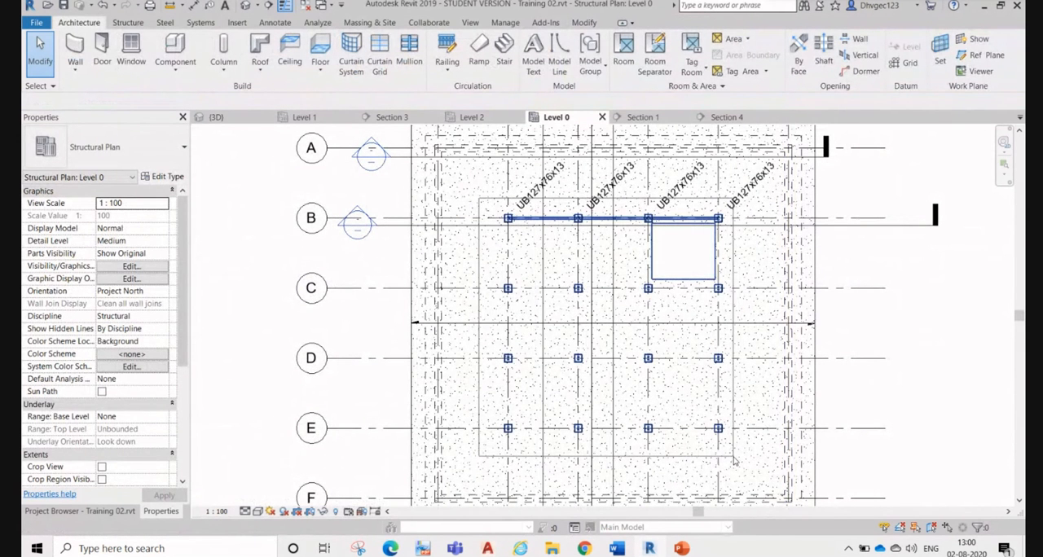
pyautogui.moveTo(734, 462); pyautogui.dragTo(734, 461)
pyautogui.scroll(-4, 644, 277)
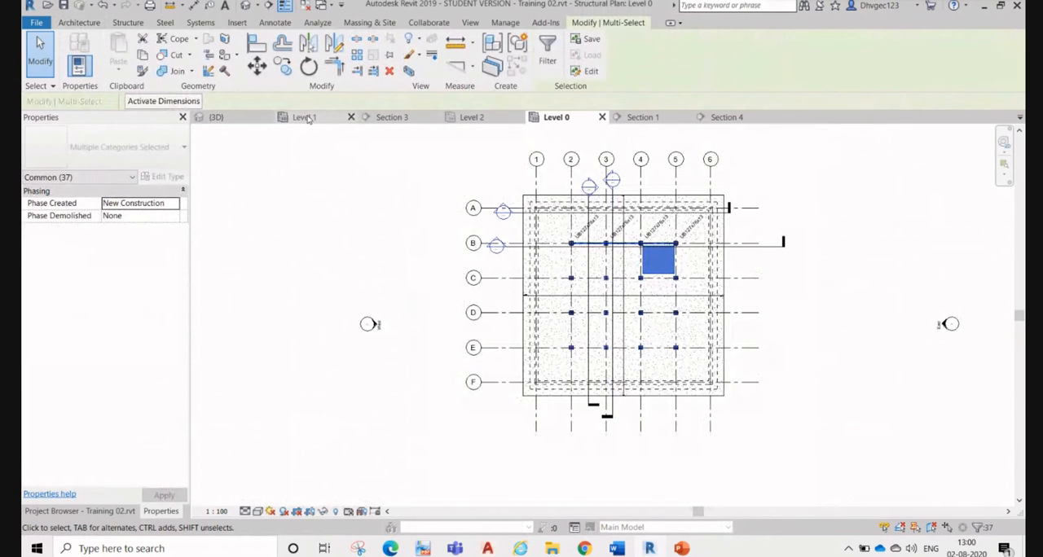
# Step: Review the whole building in the 3D view from a low side angle and clear the selection
pyautogui.click(213, 117)
pyautogui.scroll(1, 745, 358)
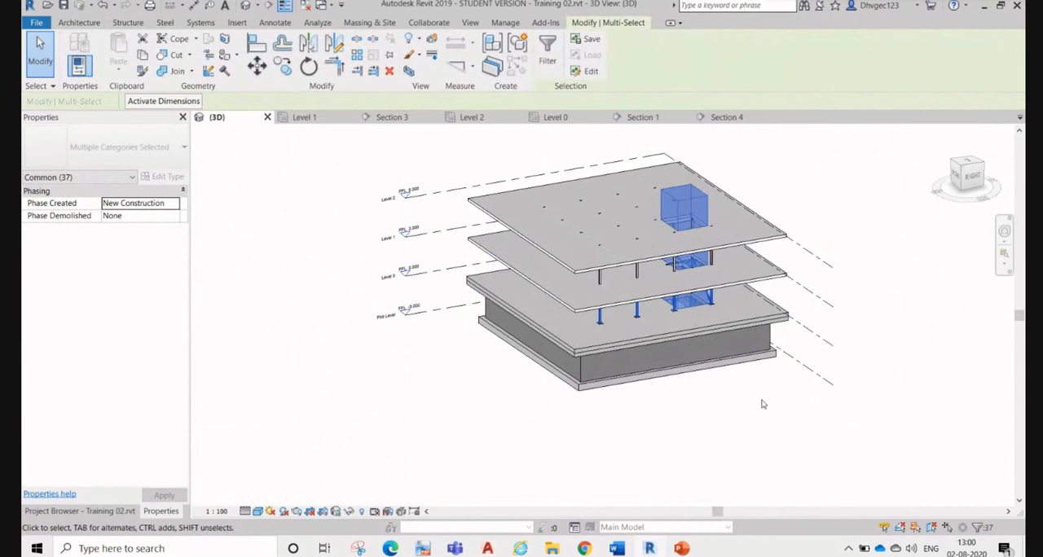
pyautogui.click(761, 403)
pyautogui.keyDown('shift'); pyautogui.moveTo(774, 302); pyautogui.dragTo(717, 227, button='middle'); pyautogui.keyUp('shift')
pyautogui.moveTo(453, 174); pyautogui.dragTo(766, 292)
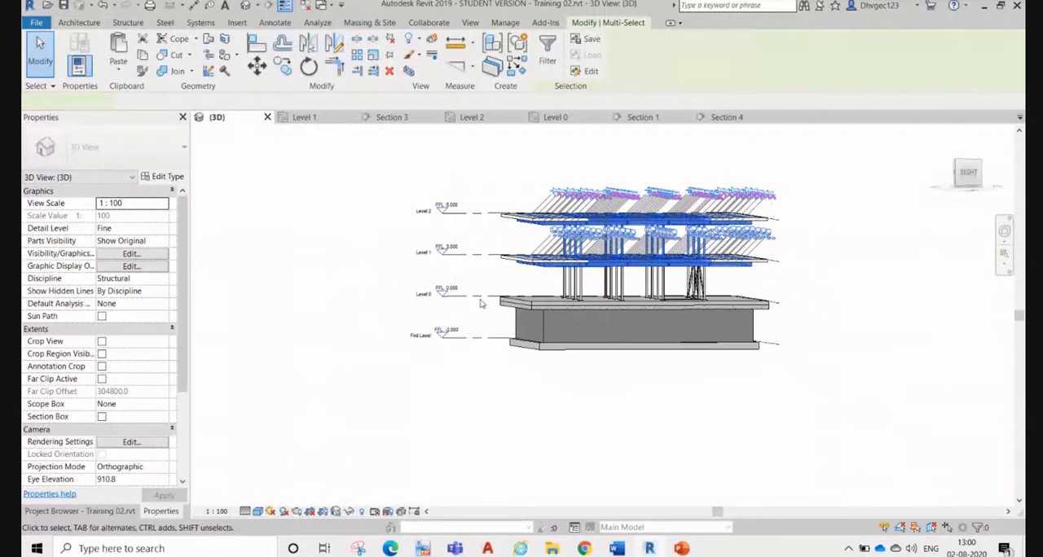
pyautogui.scroll(1, 500, 287)
pyautogui.click(509, 268)
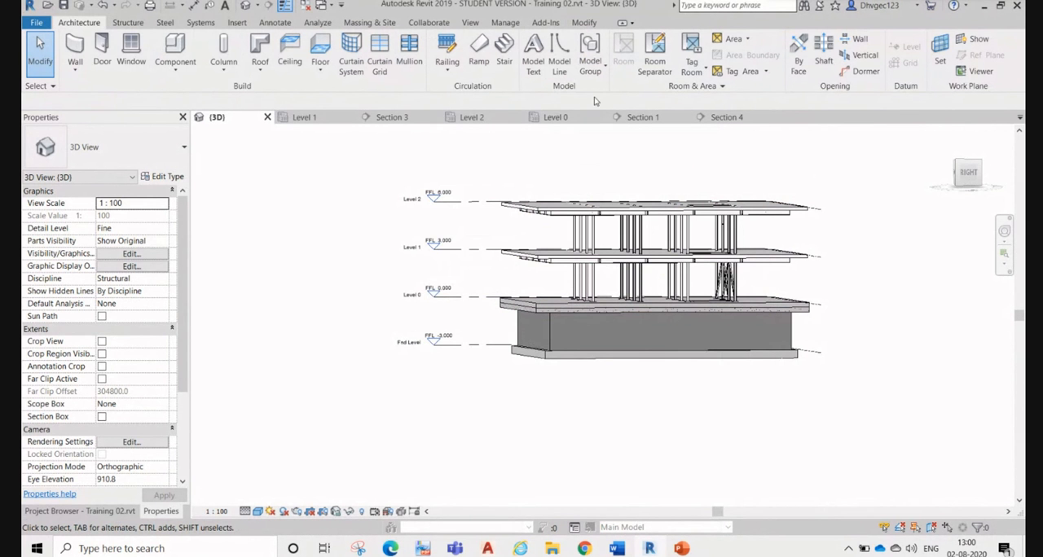
# Step: Start an architectural wall in the Level 0 plan using the Basic Wall type CW 102-50-100p
pyautogui.click(555, 118)
pyautogui.scroll(3, 715, 221)
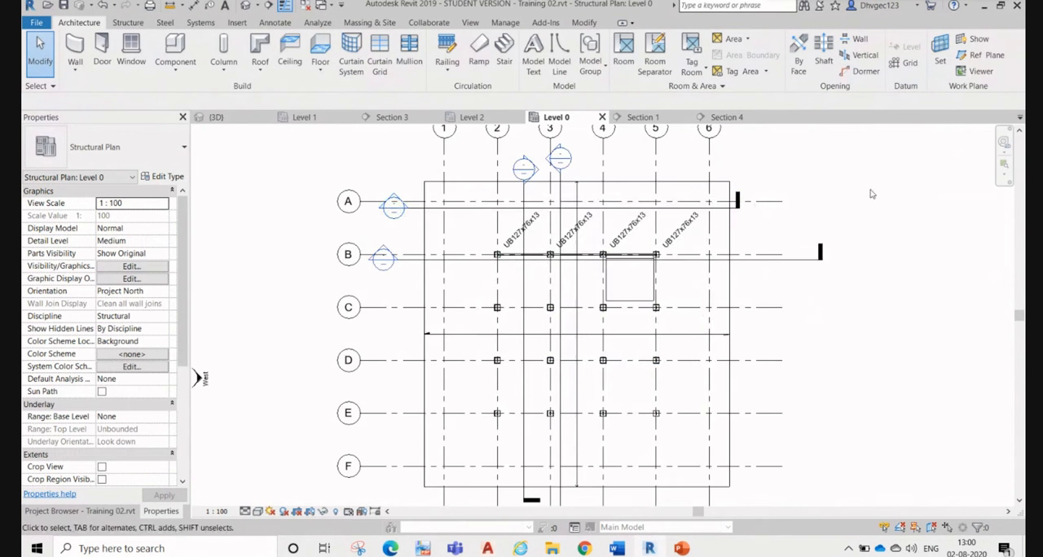
pyautogui.scroll(2, 346, 210)
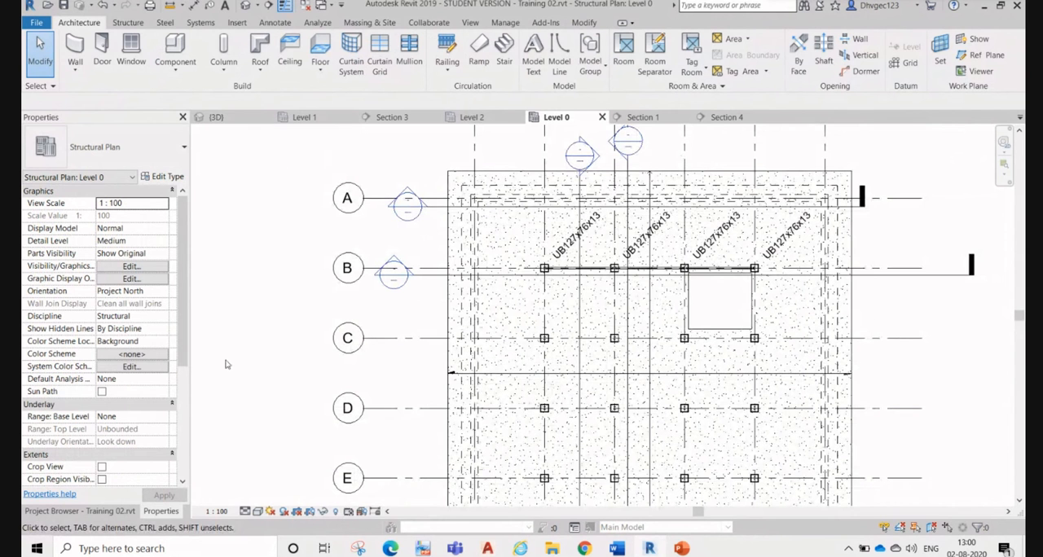
pyautogui.click(78, 73)
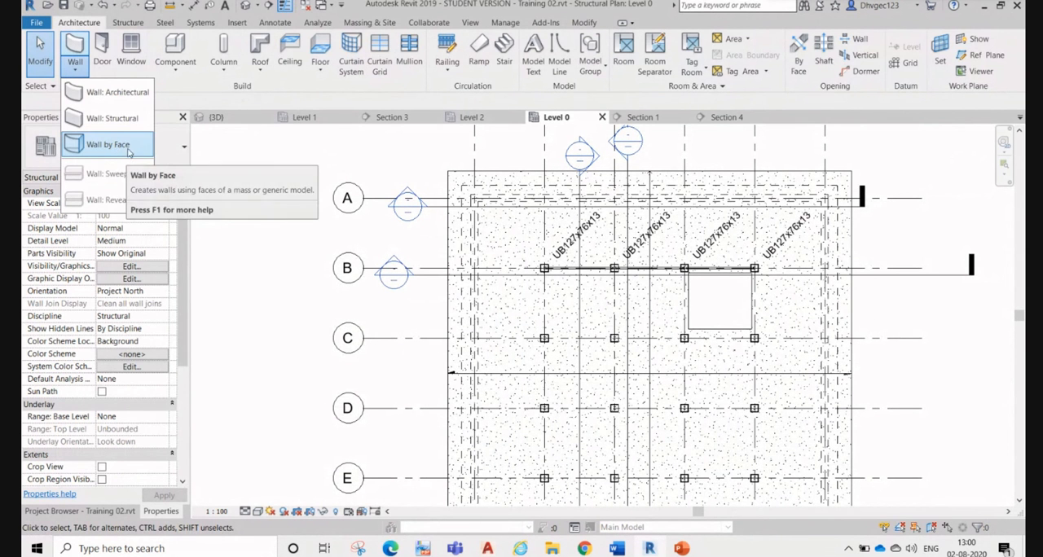
pyautogui.click(131, 93)
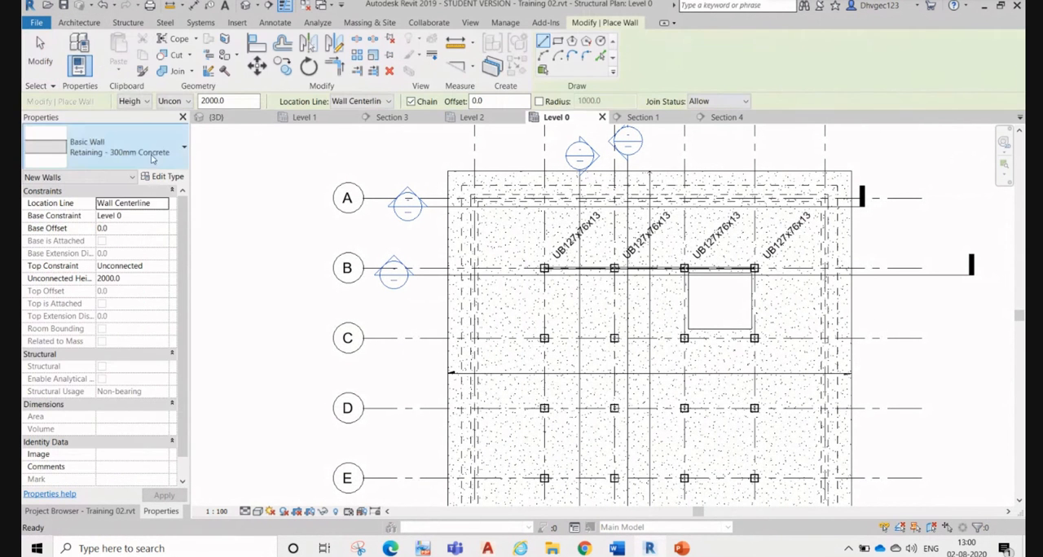
pyautogui.click(135, 148)
pyautogui.scroll(5, 115, 262)
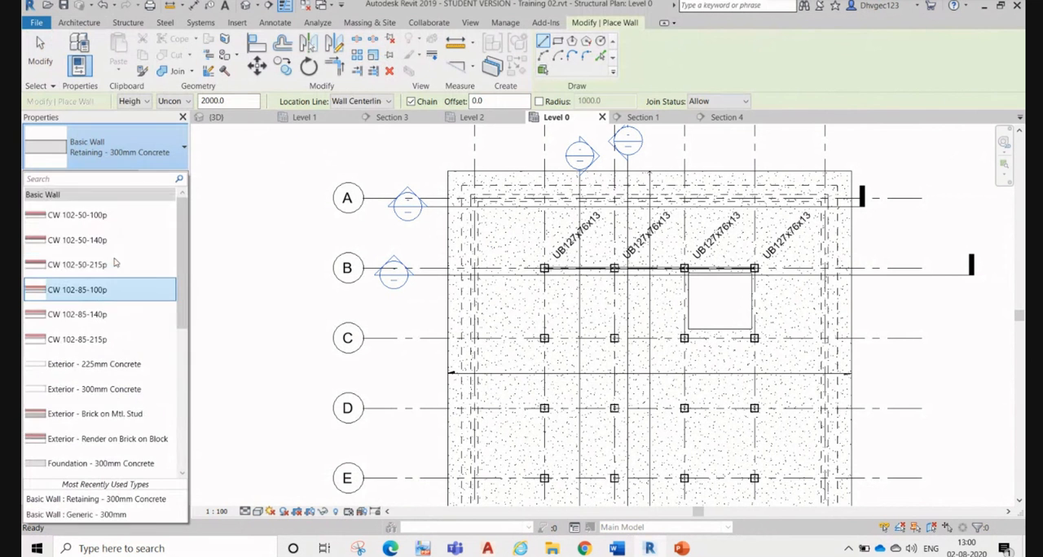
pyautogui.scroll(-10, 115, 262)
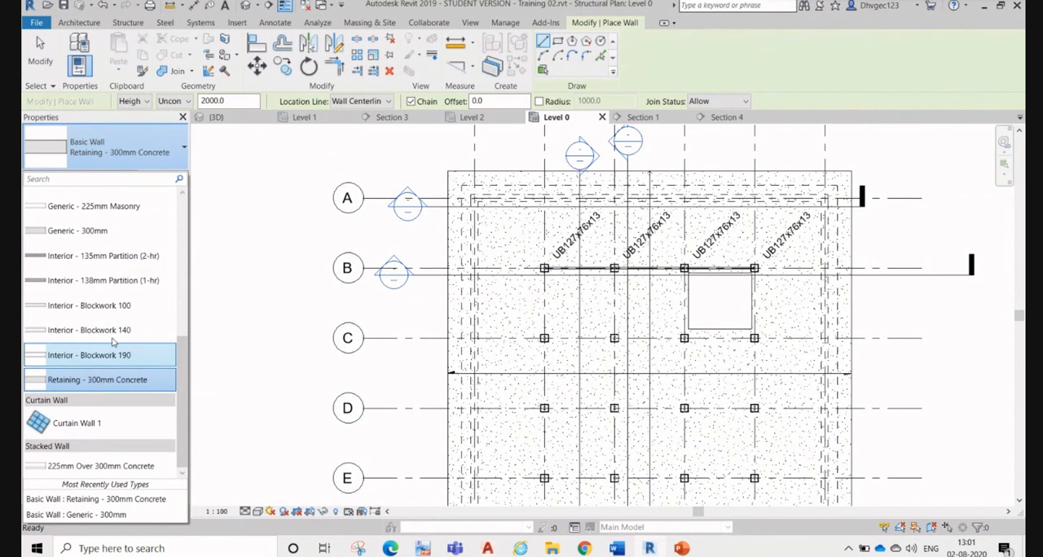
pyautogui.scroll(10, 112, 308)
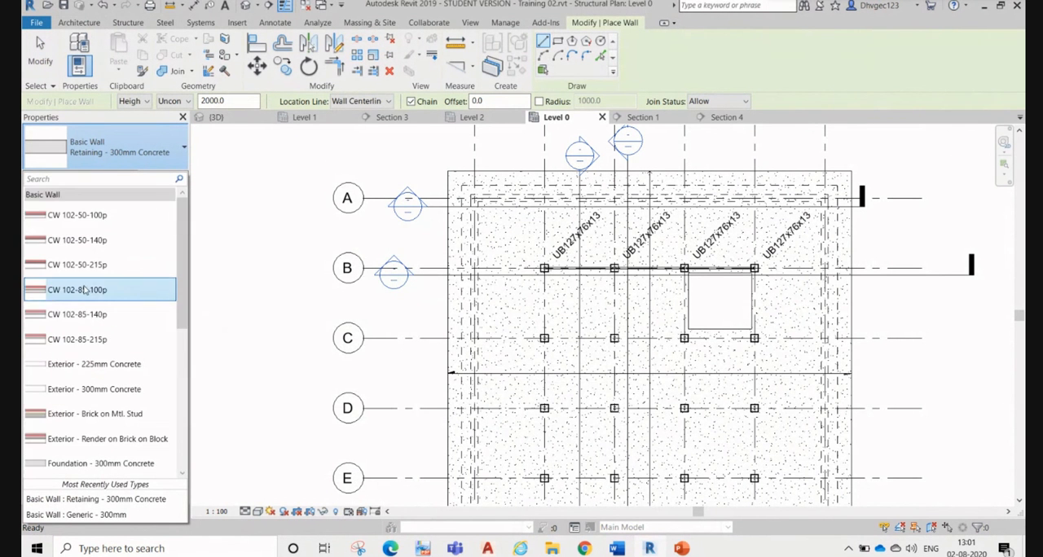
pyautogui.press('Escape')
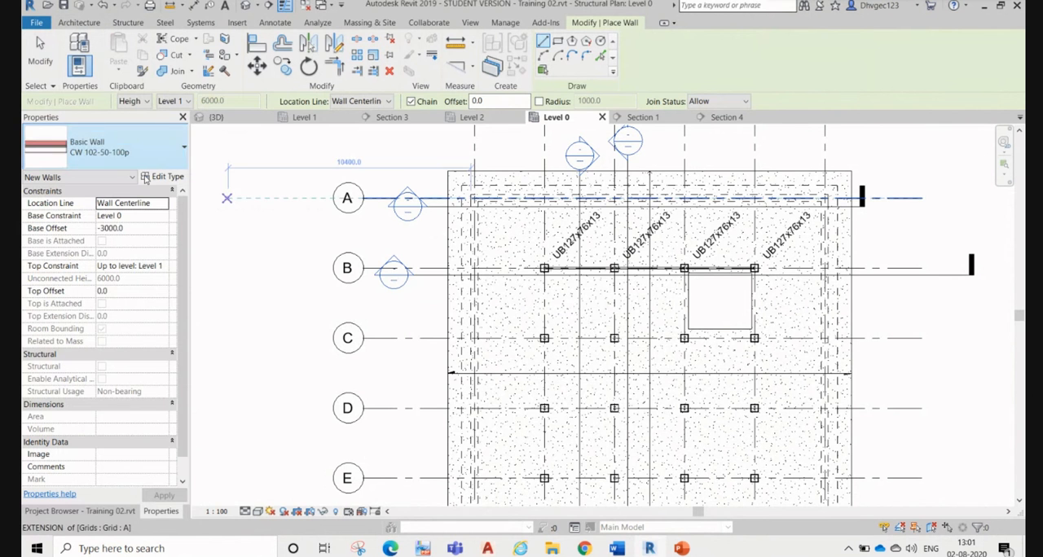
# Step: Examine the layer structure of the CW 102-50-100p wall type without changing it
pyautogui.click(166, 177)
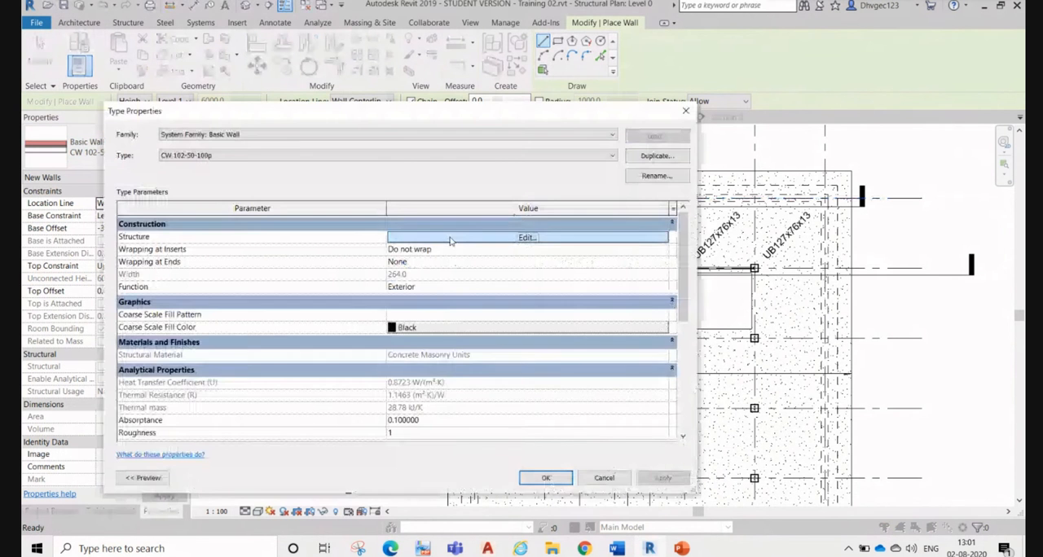
pyautogui.click(452, 238)
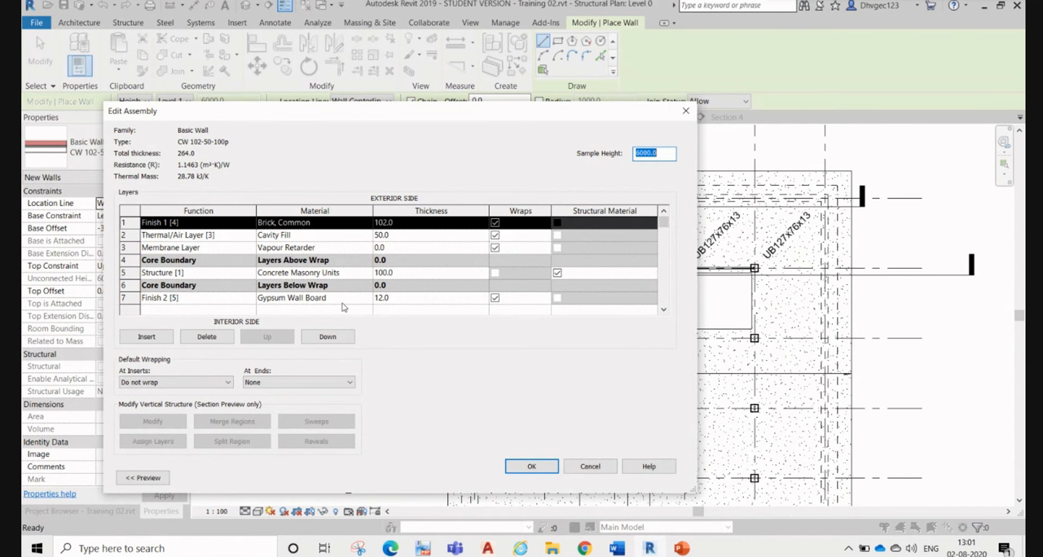
pyautogui.click(592, 466)
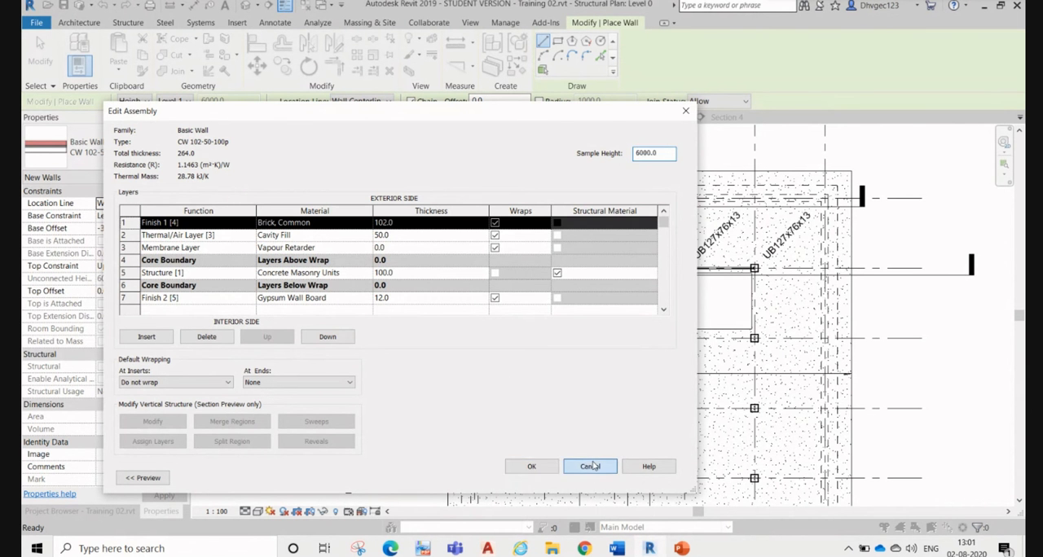
pyautogui.click(603, 478)
pyautogui.scroll(6, 470, 197)
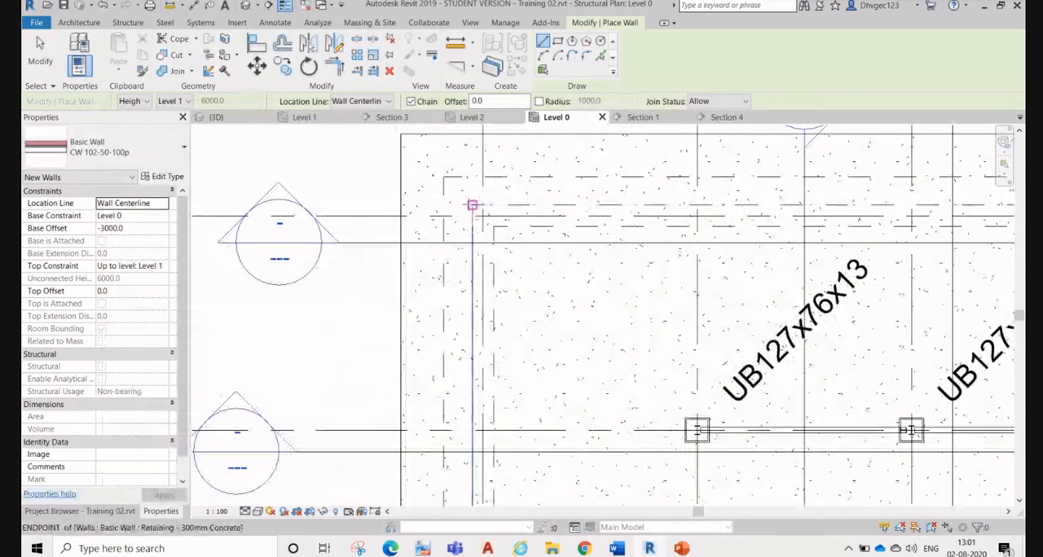
pyautogui.click(472, 206)
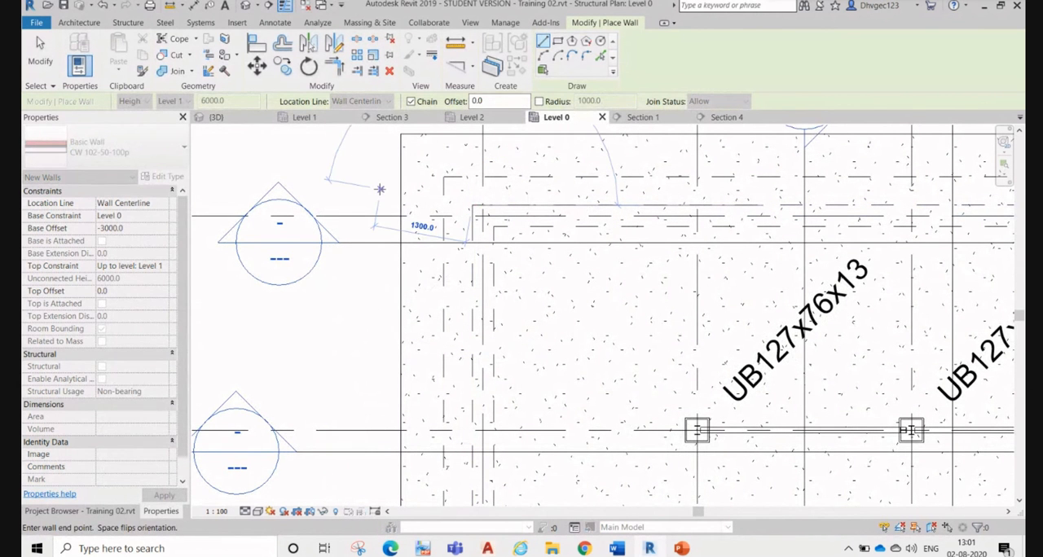
pyautogui.press('Escape')
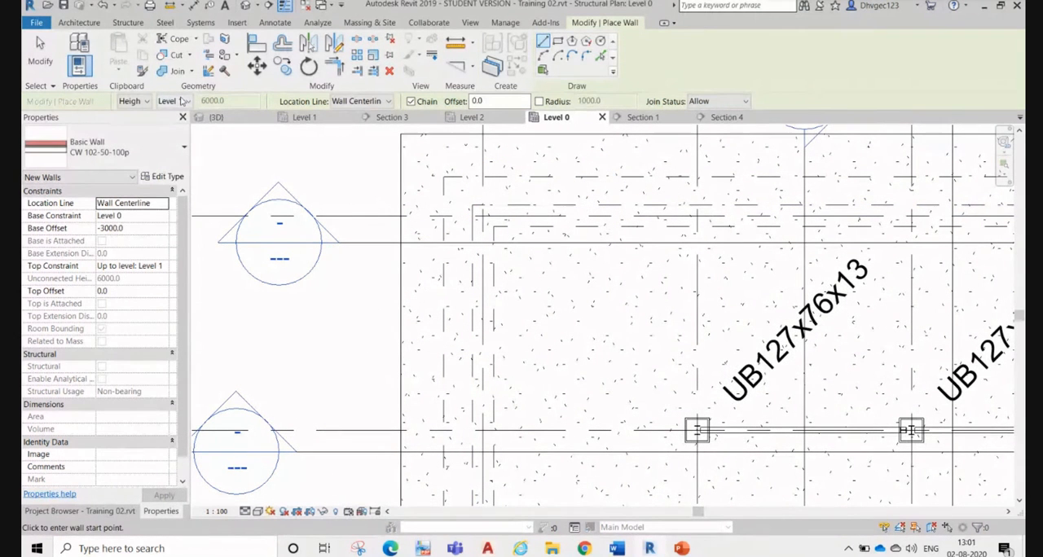
# Step: Set the new wall's top constraint to Level 1 and its base offset to 0
pyautogui.click(175, 101)
pyautogui.click(186, 126)
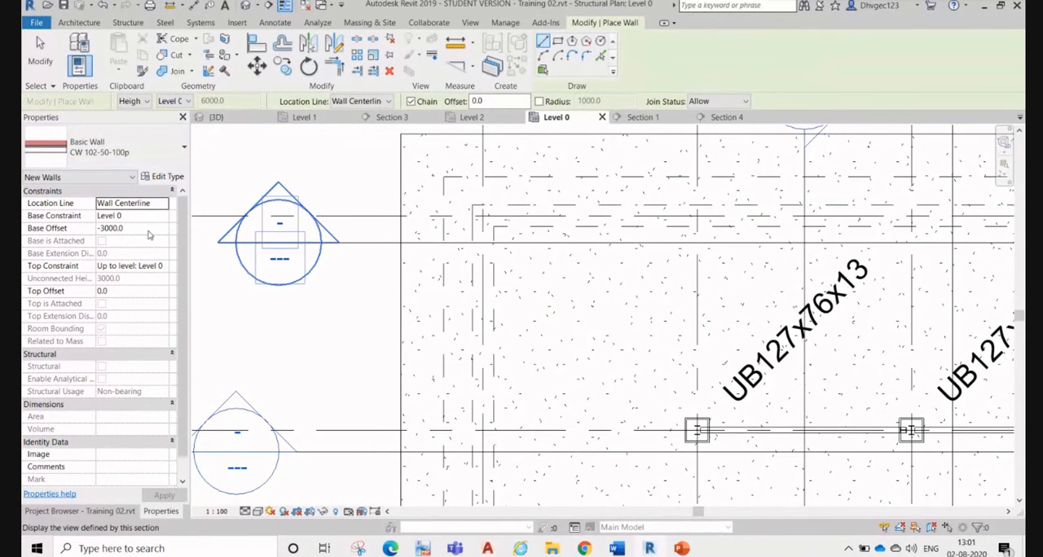
pyautogui.click(163, 269)
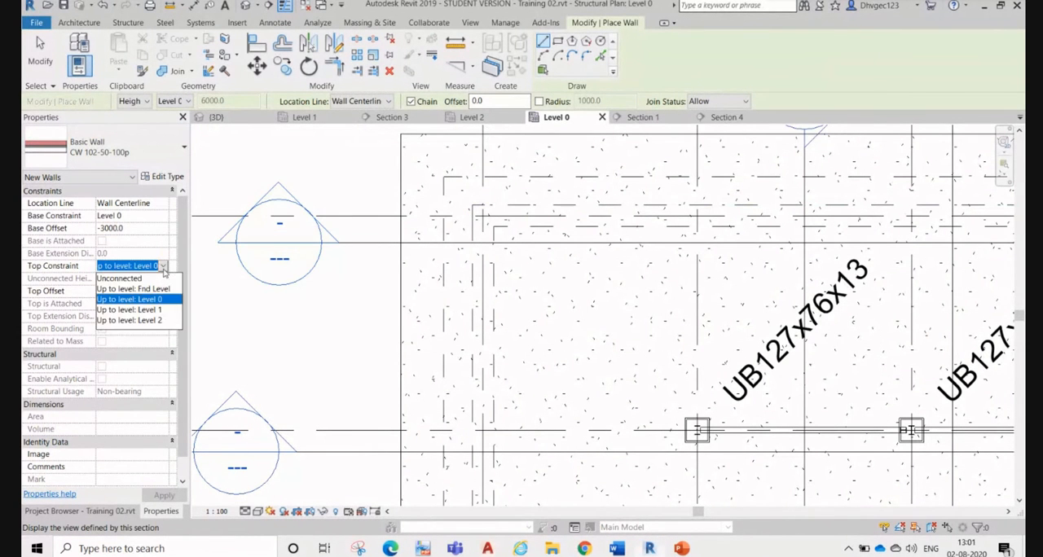
pyautogui.click(163, 313)
pyautogui.click(135, 230)
pyautogui.doubleClick(135, 229)
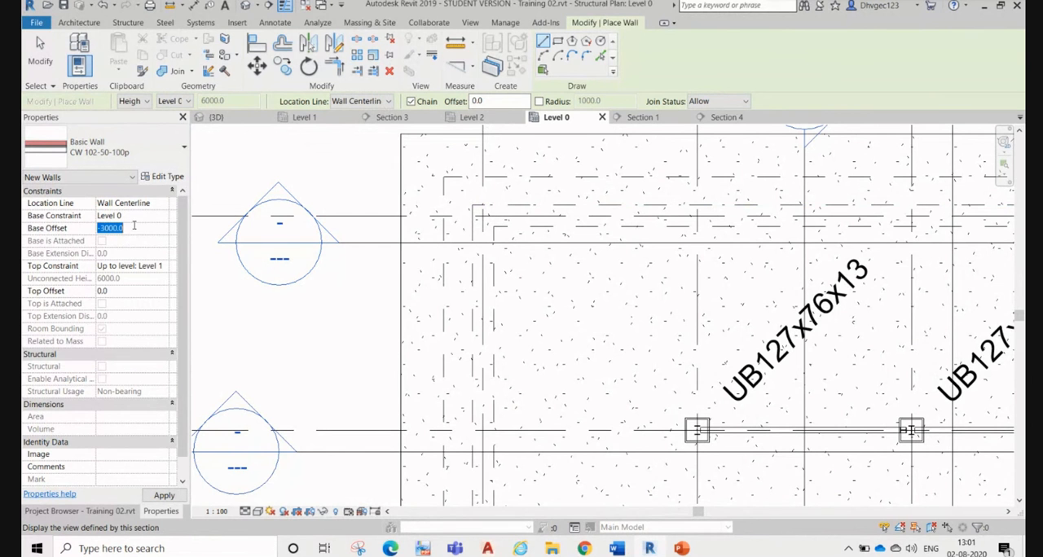
pyautogui.write('0')
pyautogui.click(135, 291)
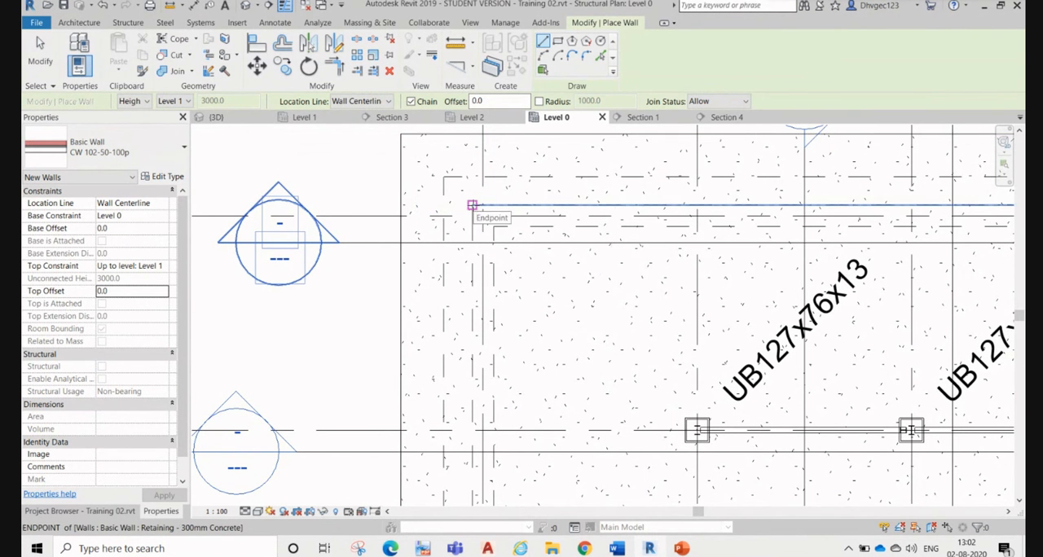
# Step: Draw the wall along grid A, from the retaining wall's corner at grid 1 to its corner at grid 6
pyautogui.click(472, 205)
pyautogui.scroll(-3, 413, 247)
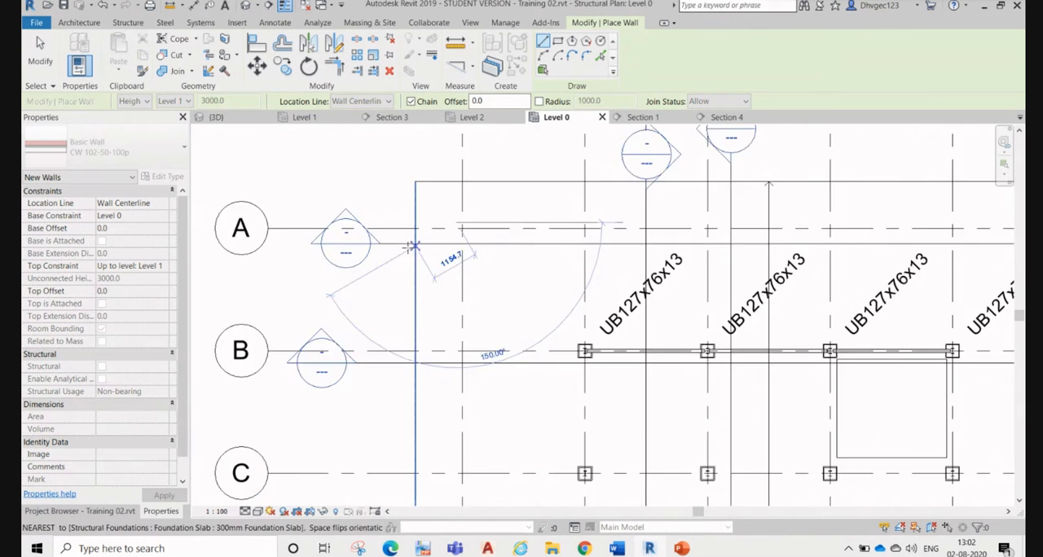
pyautogui.scroll(-5, 414, 247)
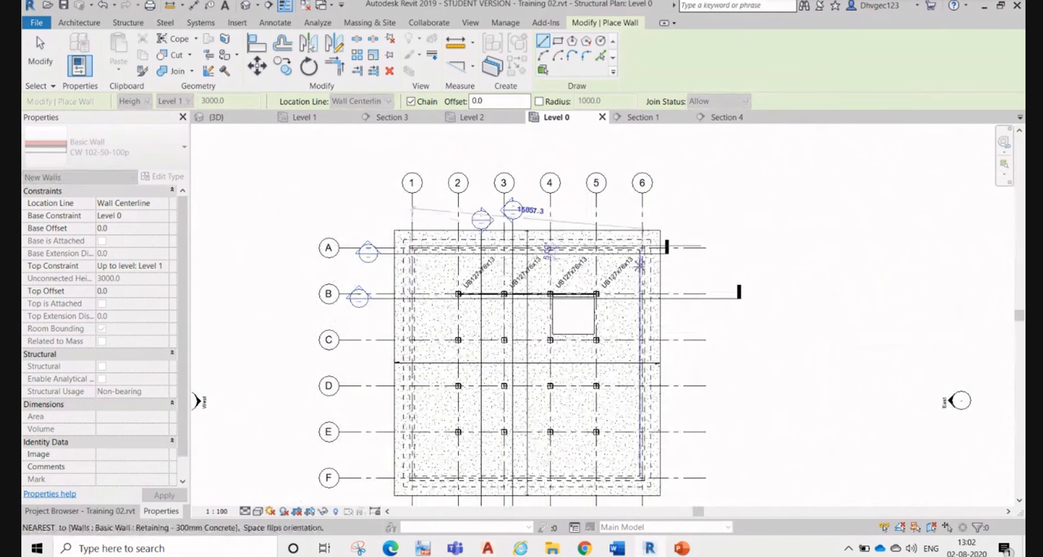
pyautogui.scroll(5, 640, 263)
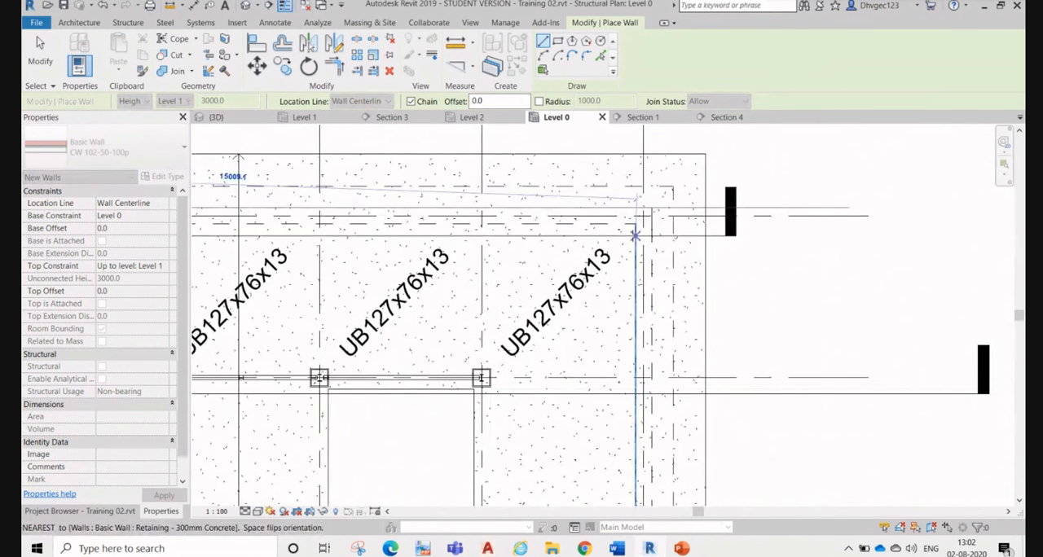
pyautogui.scroll(3, 635, 235)
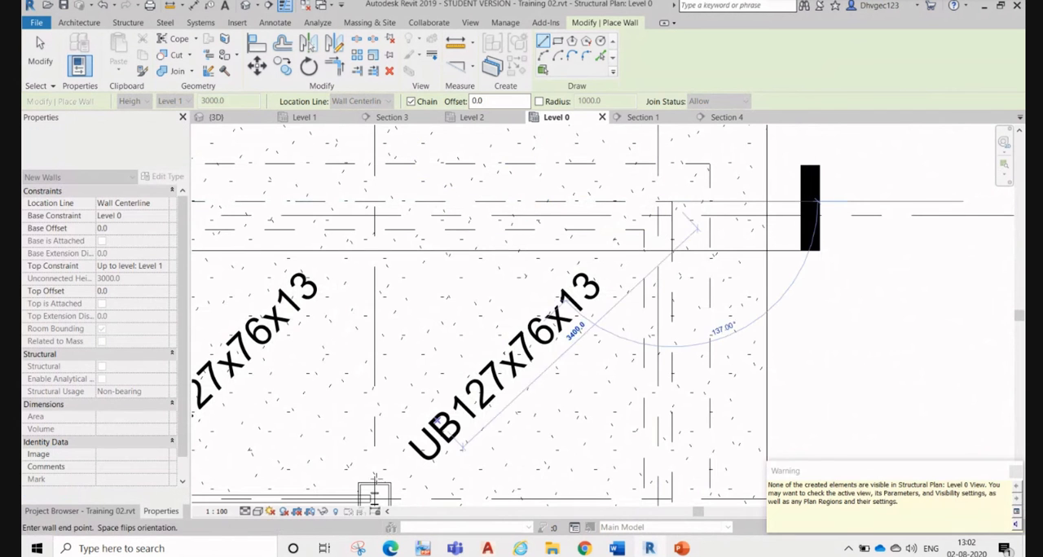
pyautogui.scroll(-4, 815, 277)
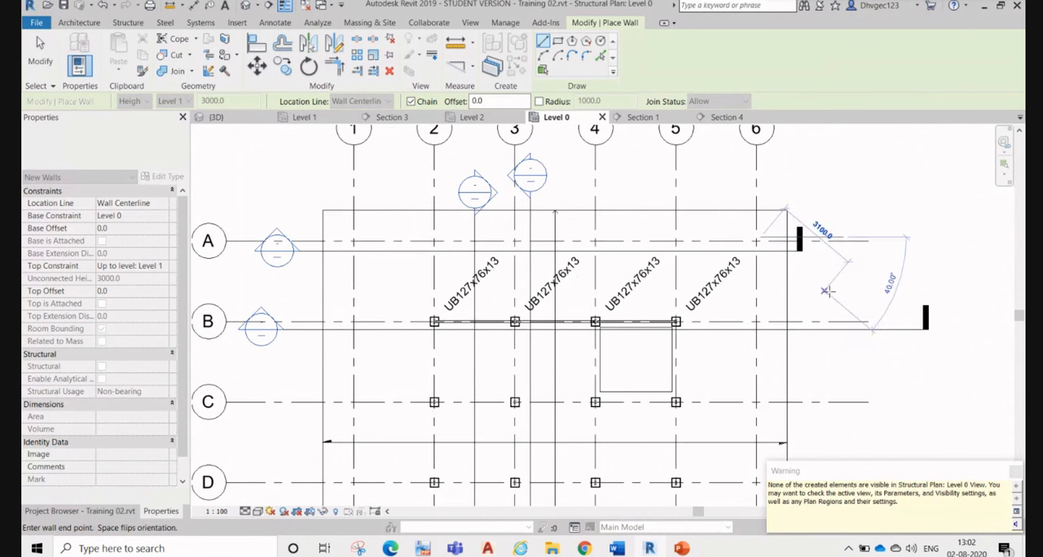
pyautogui.press('Escape')
pyautogui.press('Escape')
# Step: Set the Level 0 plan's discipline to Architectural and check the new wall along grid A
pyautogui.scroll(2, 350, 257)
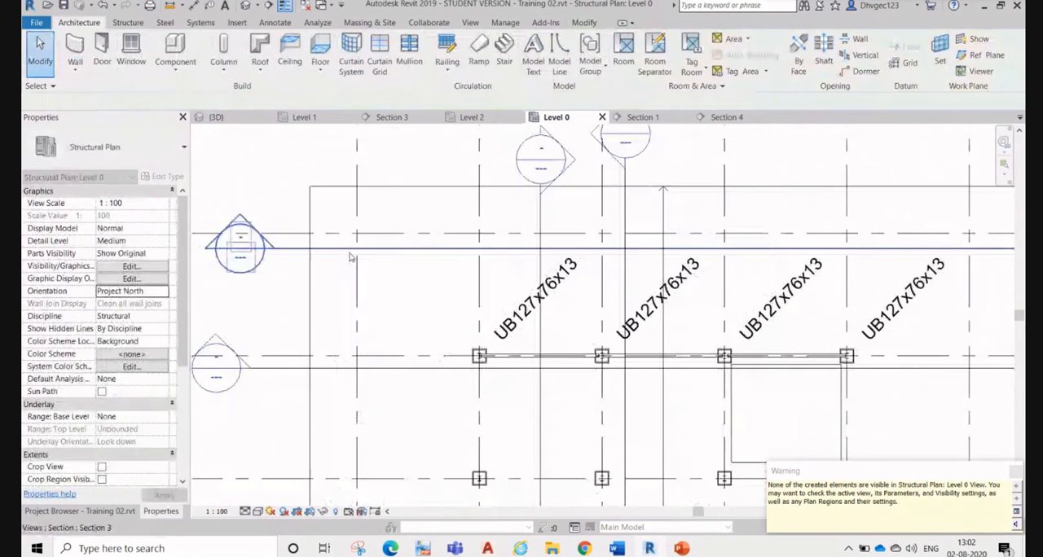
pyautogui.scroll(2, 301, 232)
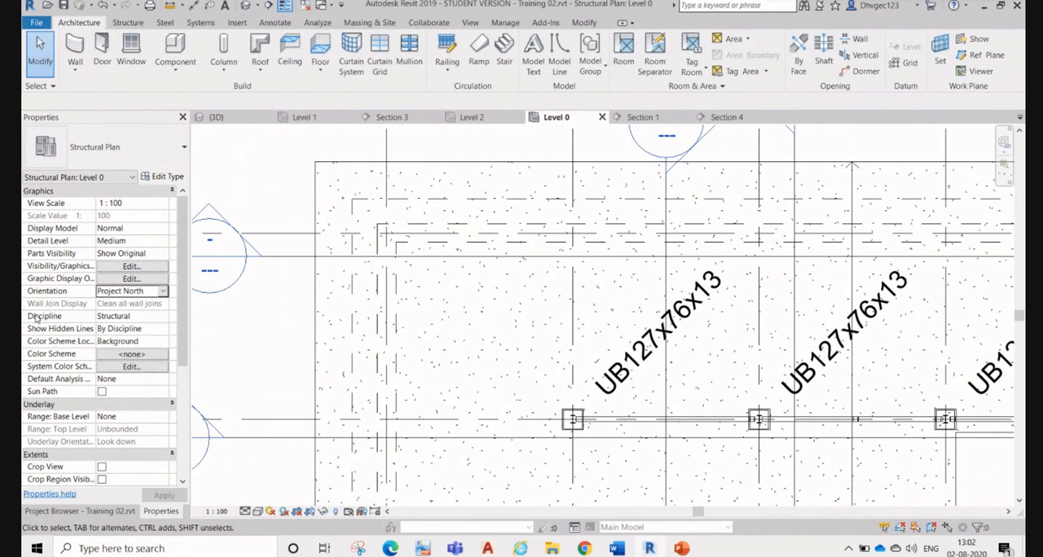
pyautogui.click(163, 317)
pyautogui.click(162, 317)
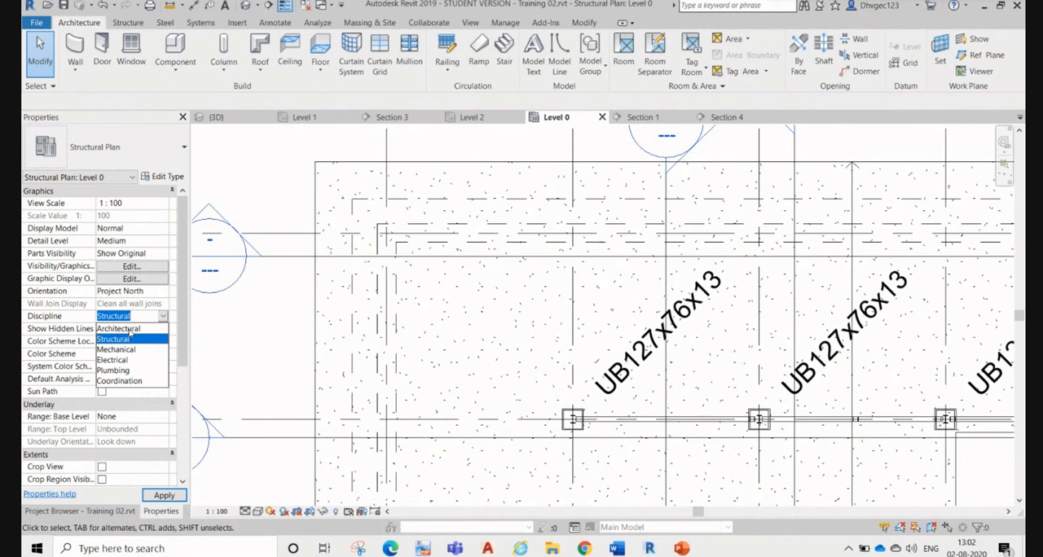
pyautogui.click(130, 329)
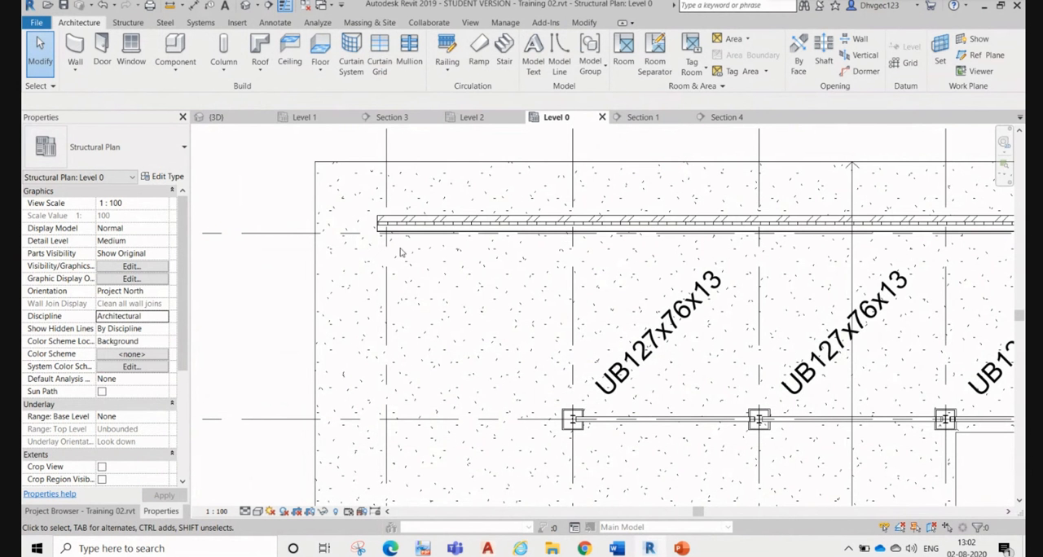
pyautogui.scroll(-2, 401, 250)
pyautogui.moveTo(599, 377); pyautogui.dragTo(566, 289, button='middle')
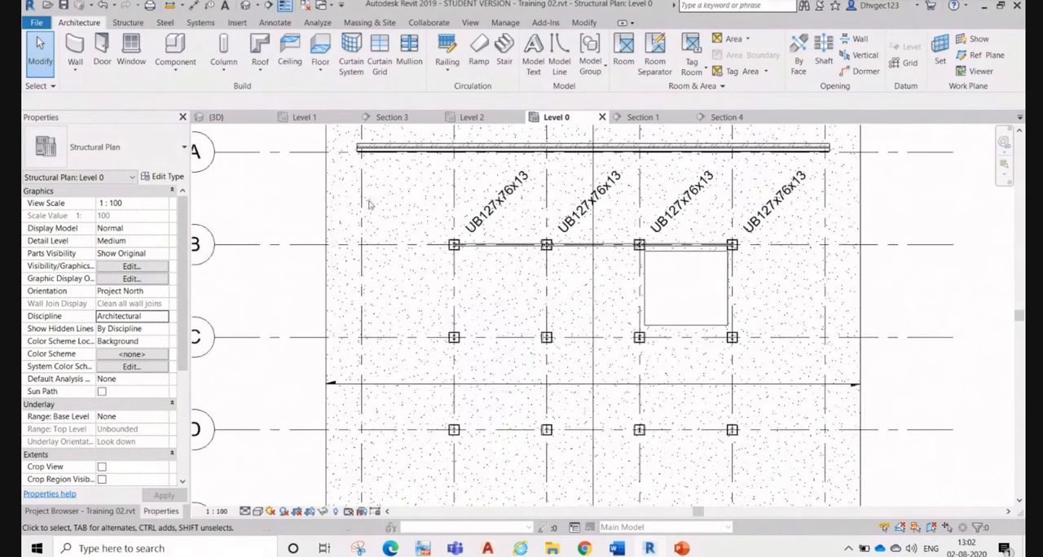
pyautogui.moveTo(369, 205); pyautogui.dragTo(432, 317, button='middle')
# Step: Set the Level 0 plan's discipline to Coordination
pyautogui.scroll(5, 414, 266)
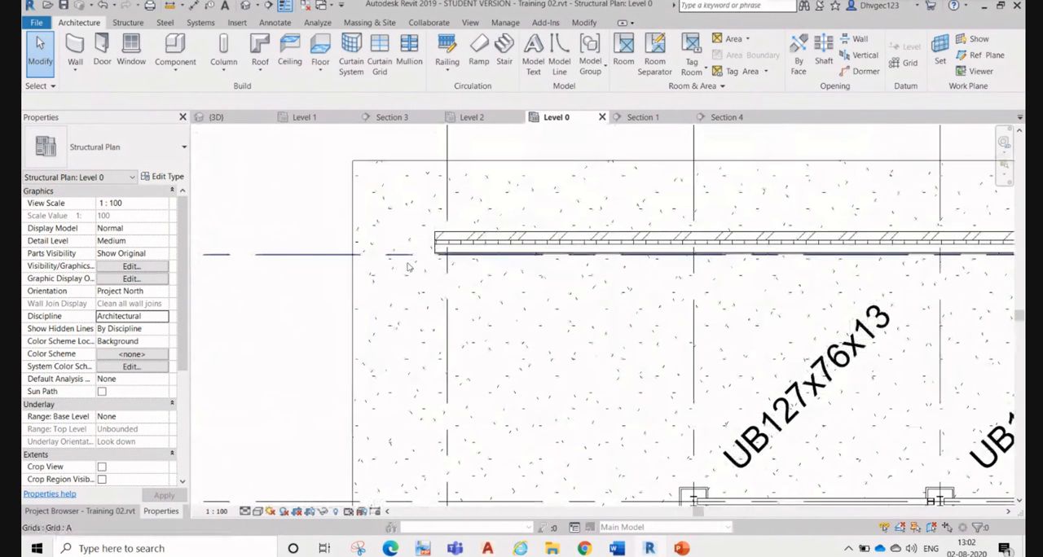
pyautogui.click(161, 317)
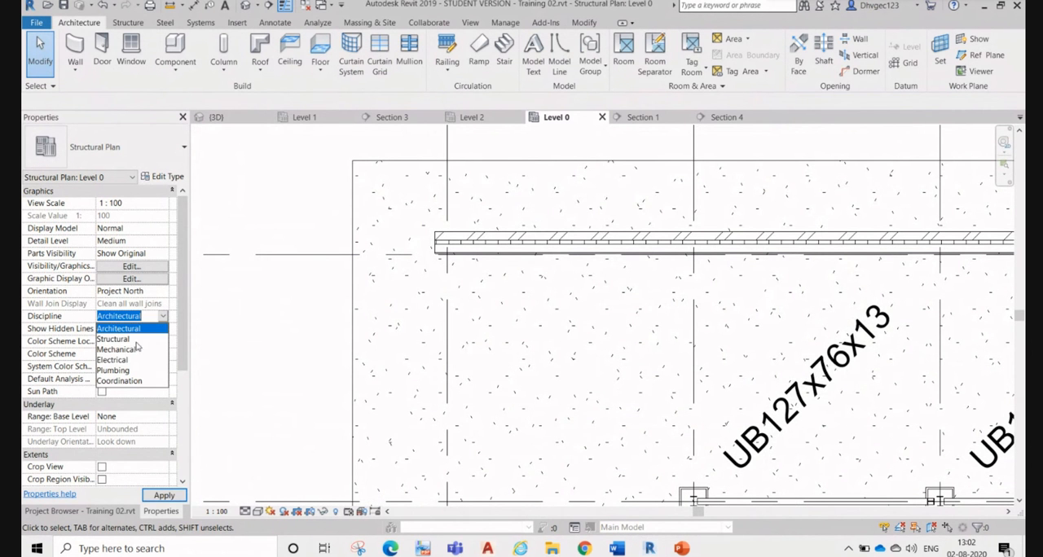
pyautogui.click(136, 382)
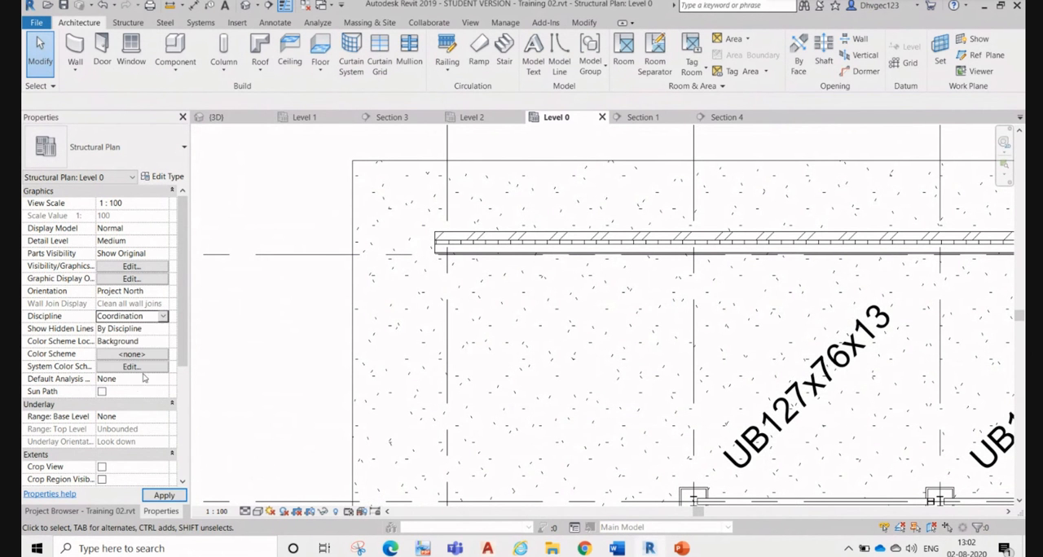
pyautogui.scroll(-3, 505, 284)
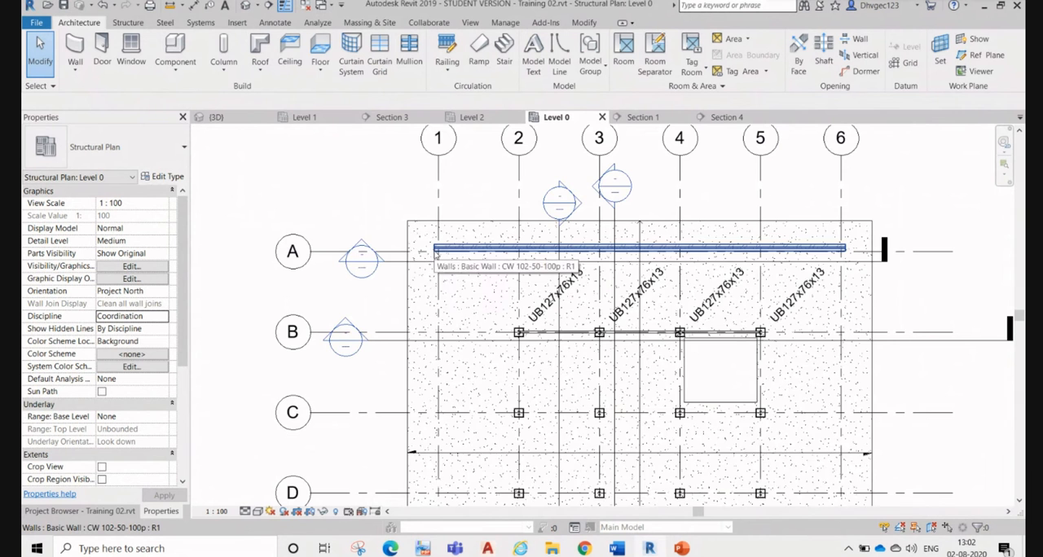
# Step: Switch the Level 0 plan's discipline to Structural to compare the wall display, and restore it to Coordination
pyautogui.scroll(2, 254, 287)
pyautogui.click(138, 316)
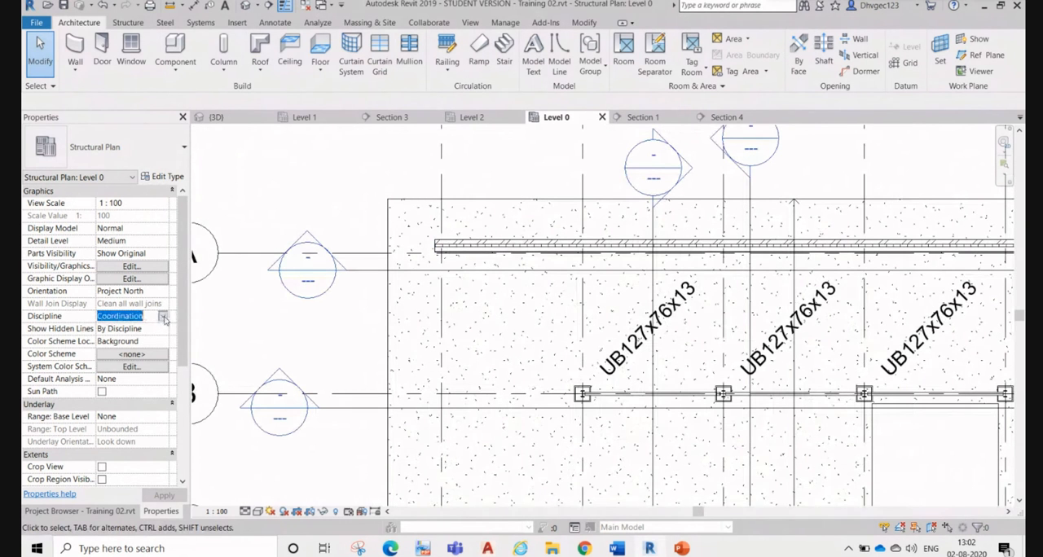
pyautogui.click(164, 319)
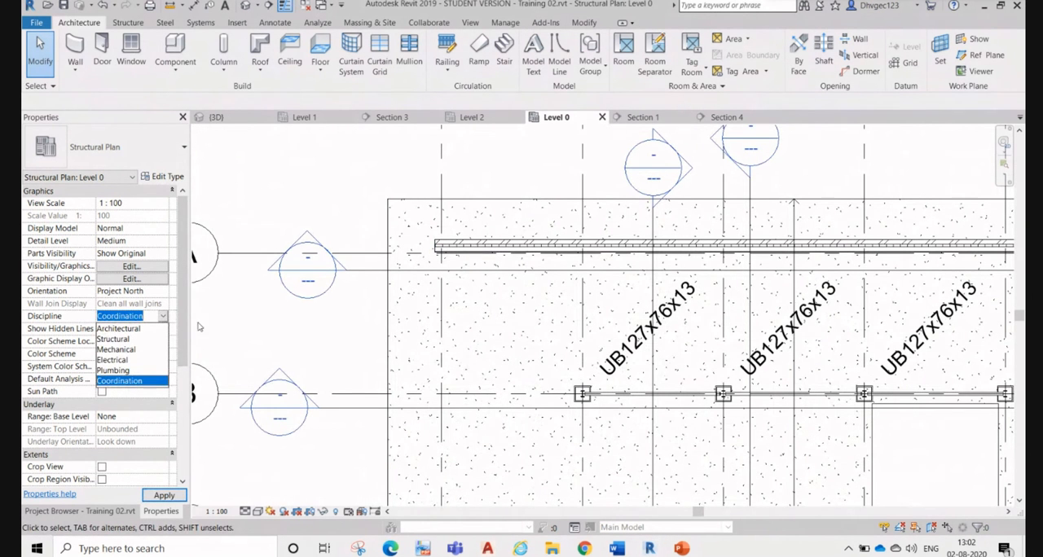
pyautogui.click(114, 339)
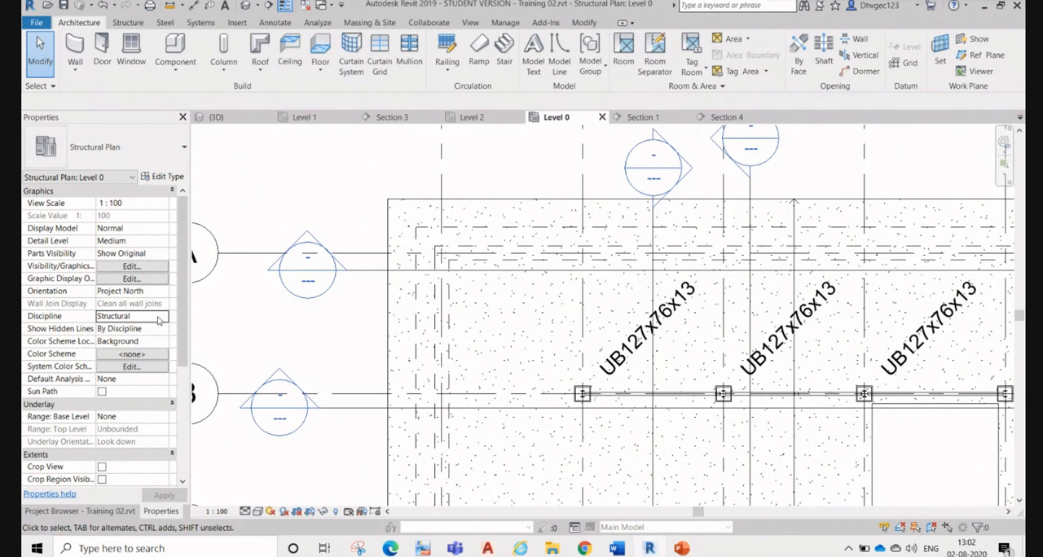
pyautogui.click(159, 320)
pyautogui.click(166, 315)
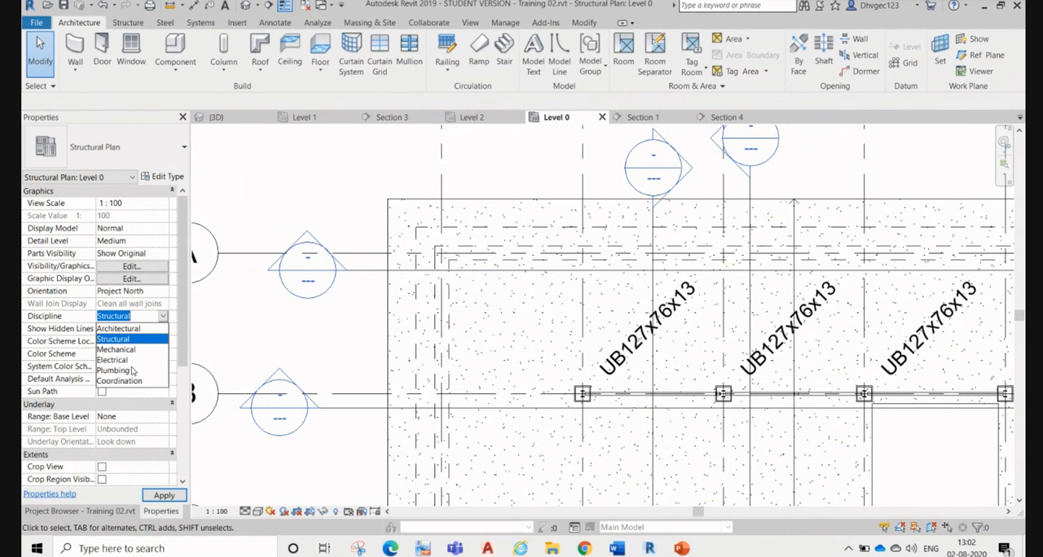
pyautogui.click(126, 381)
# Step: Select the wall along grid A, check both of its ends in the plan, and bring up the 3D view
pyautogui.scroll(5, 440, 252)
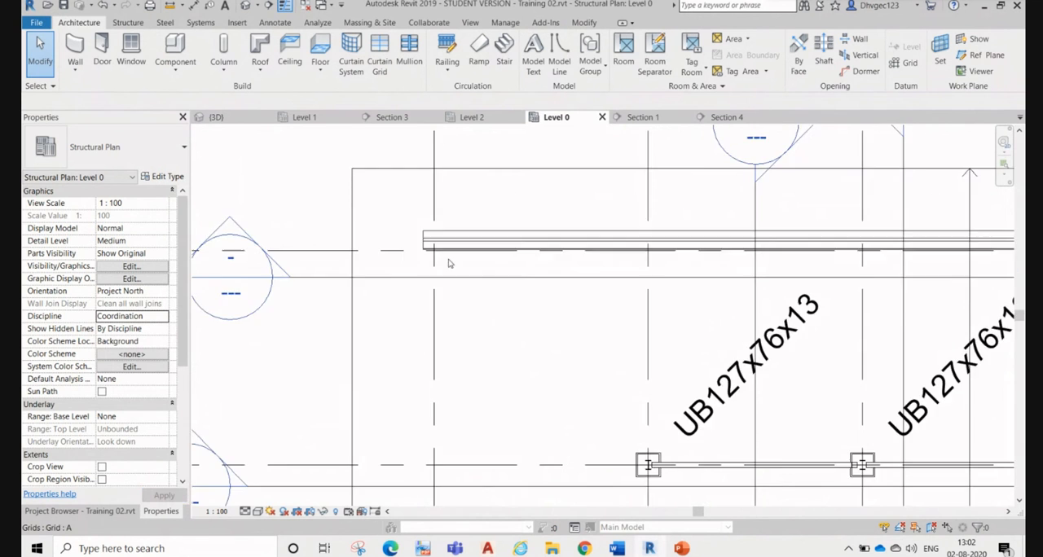
pyautogui.click(434, 242)
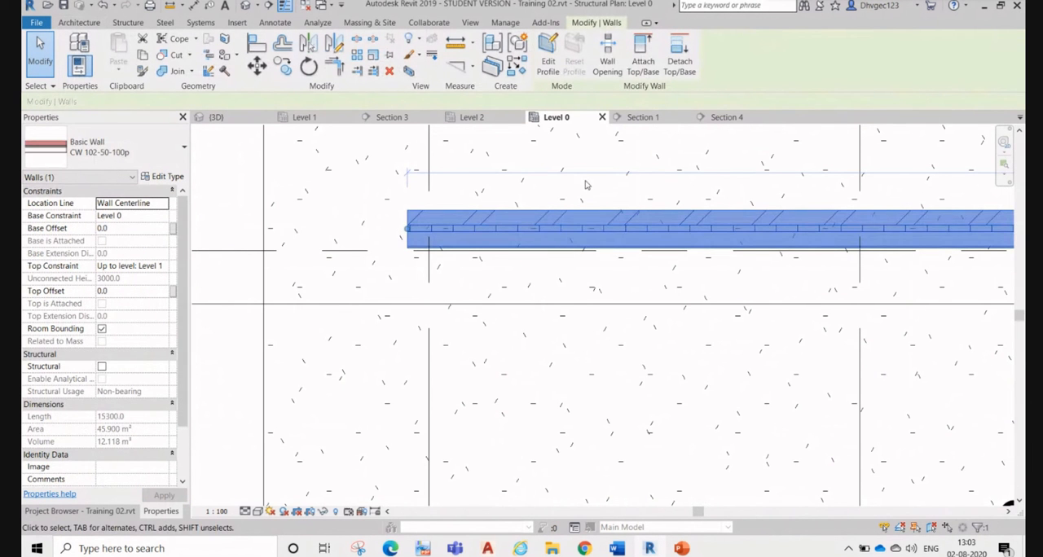
pyautogui.scroll(-8, 522, 257)
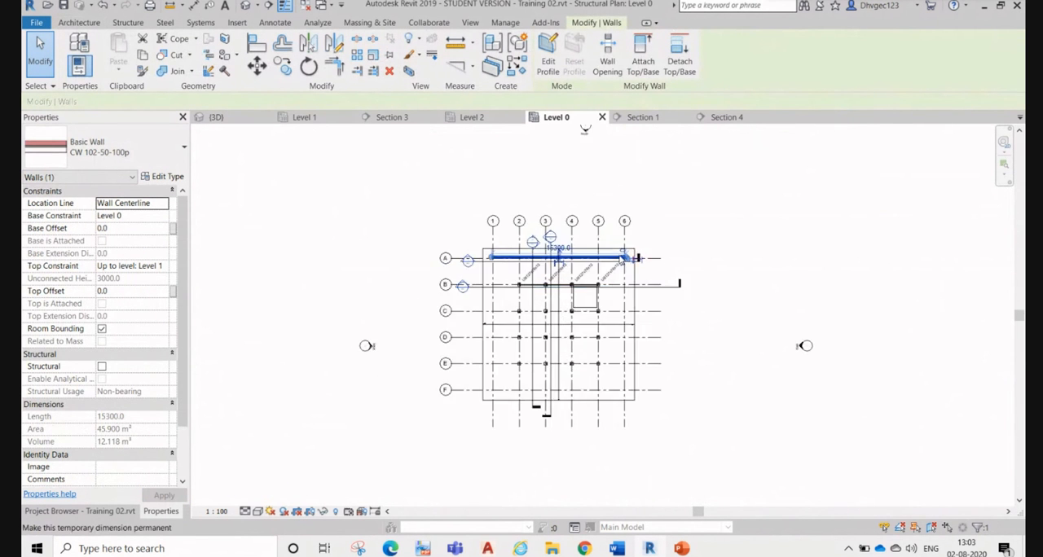
pyautogui.scroll(8, 638, 260)
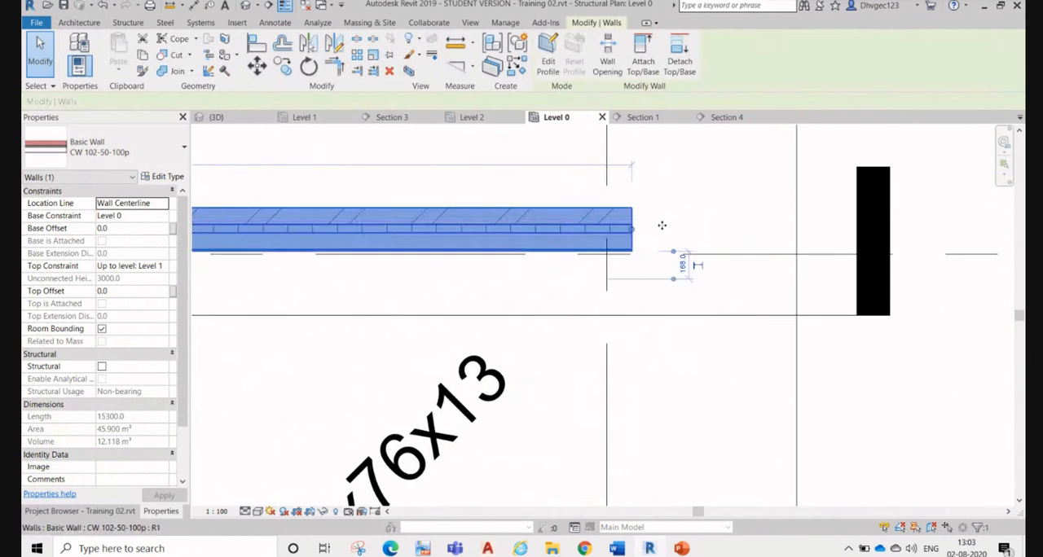
pyautogui.click(236, 120)
pyautogui.scroll(2, 608, 273)
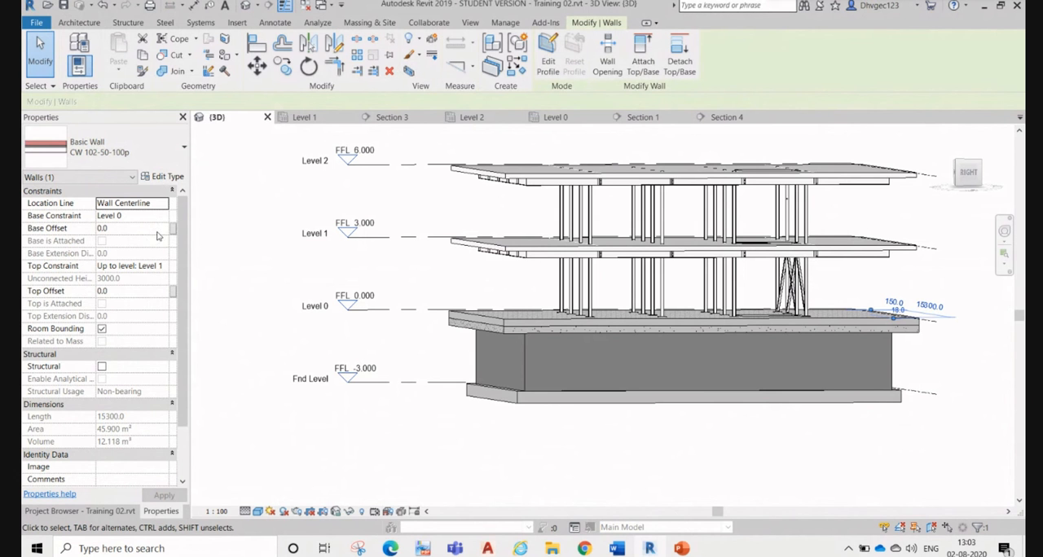
# Step: Set the grid A wall's top constraint to Level 2
pyautogui.click(166, 267)
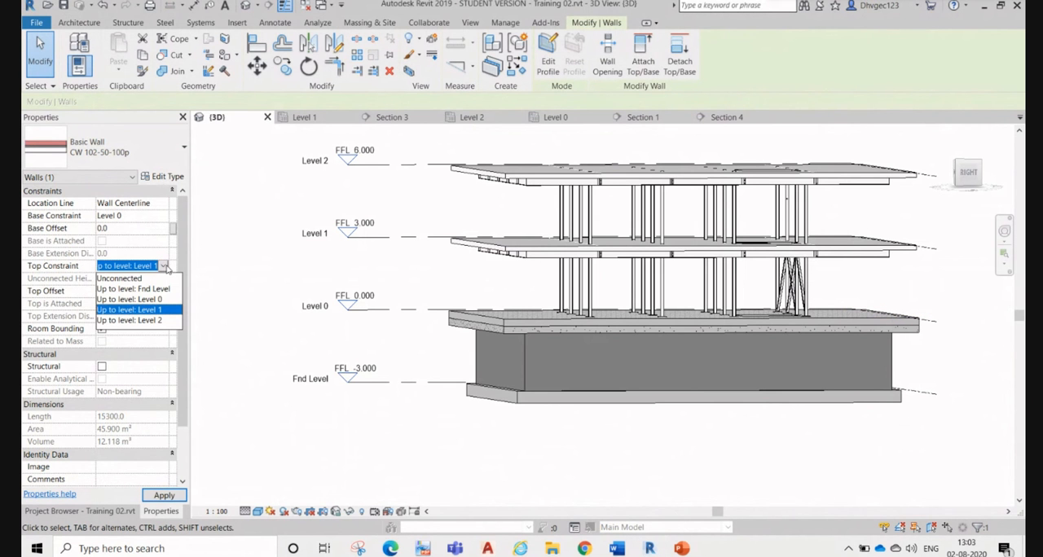
pyautogui.click(155, 320)
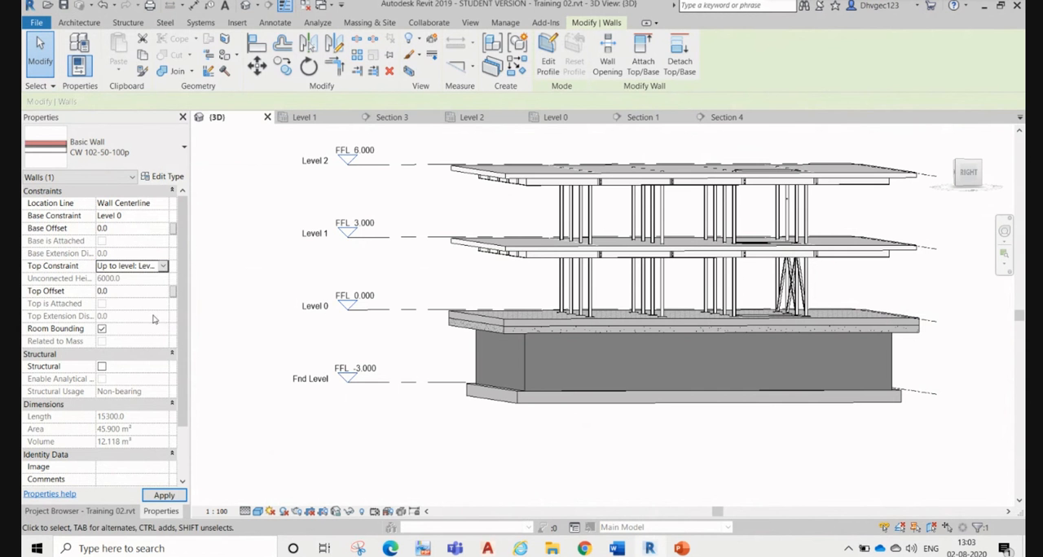
pyautogui.click(278, 342)
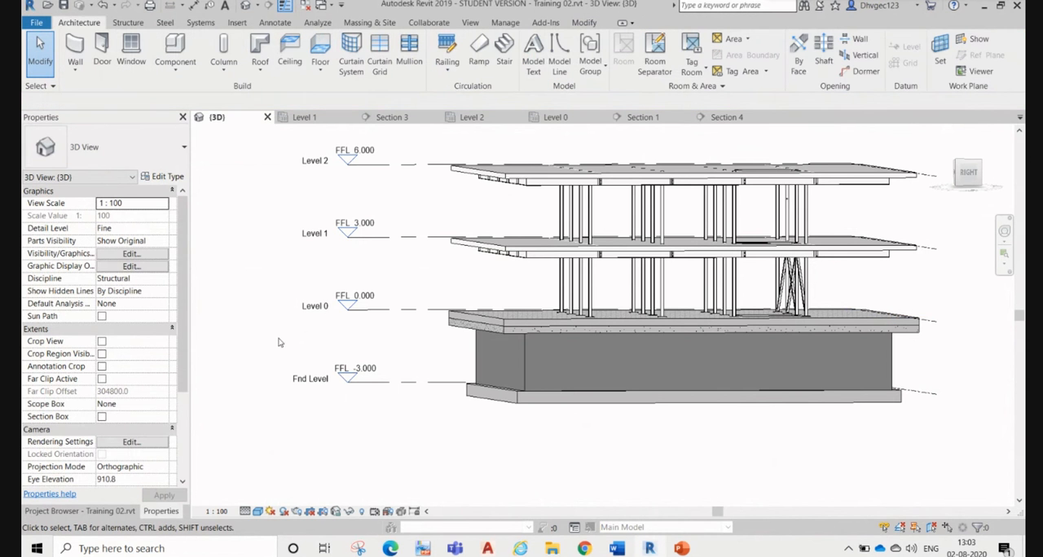
# Step: Set the 3D view's discipline to Coordination and examine the grid A wall from its outer side
pyautogui.click(154, 279)
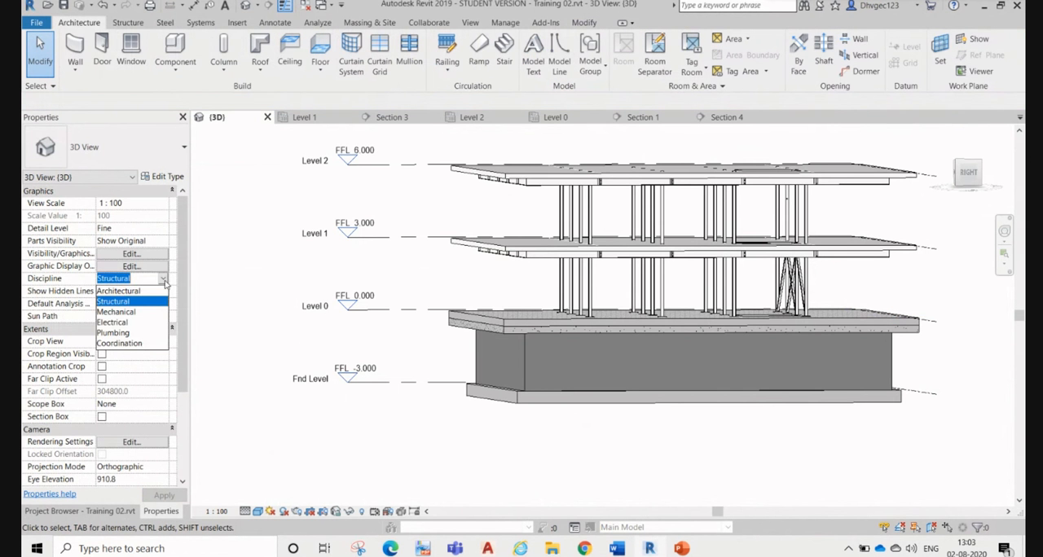
pyautogui.click(130, 343)
pyautogui.scroll(2, 945, 307)
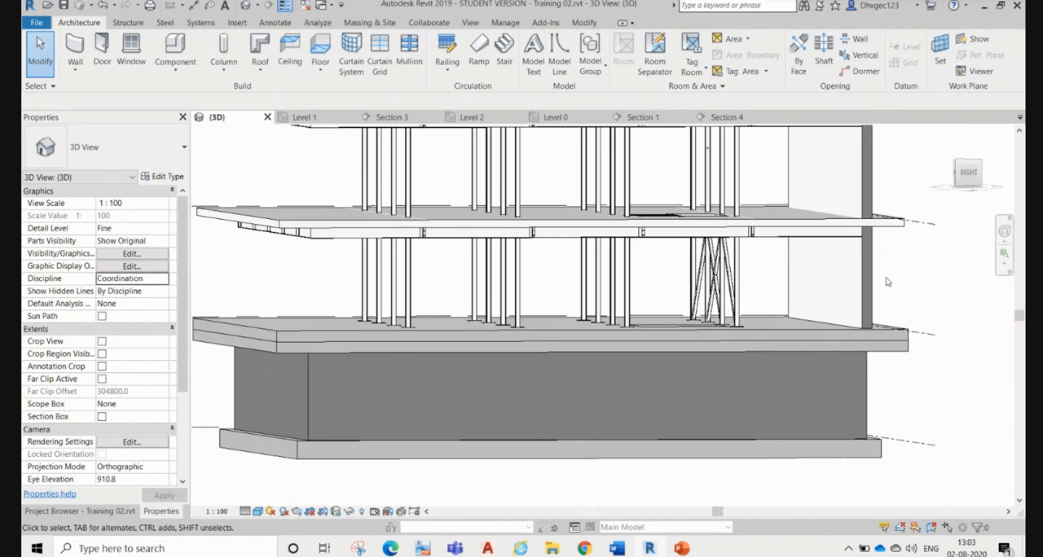
pyautogui.click(875, 280)
pyautogui.keyDown('shift'); pyautogui.moveTo(929, 288); pyautogui.dragTo(454, 362, button='middle'); pyautogui.keyUp('shift')
pyautogui.click(454, 362)
pyautogui.scroll(3, 647, 293)
pyautogui.scroll(2, 554, 295)
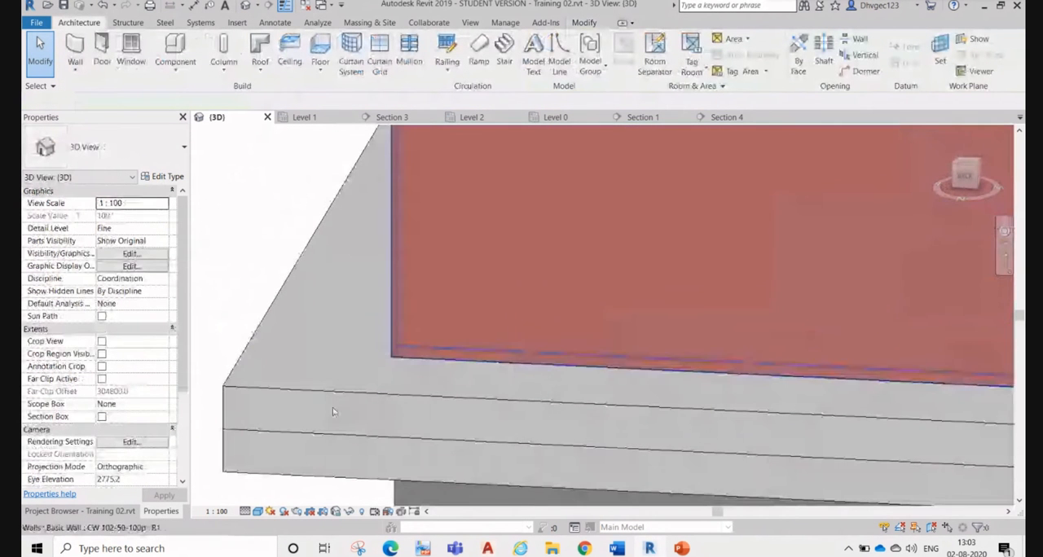
pyautogui.scroll(-1, 336, 407)
pyautogui.scroll(-4, 345, 405)
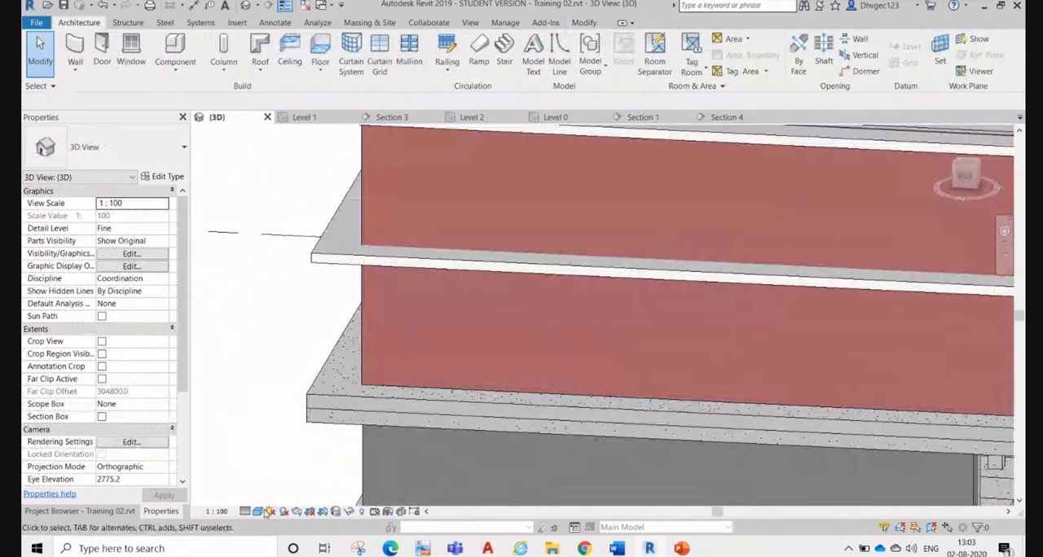
# Step: Set the 3D view's visual style to Realistic and inspect the wall's brick finish and exposed end
pyautogui.click(260, 511)
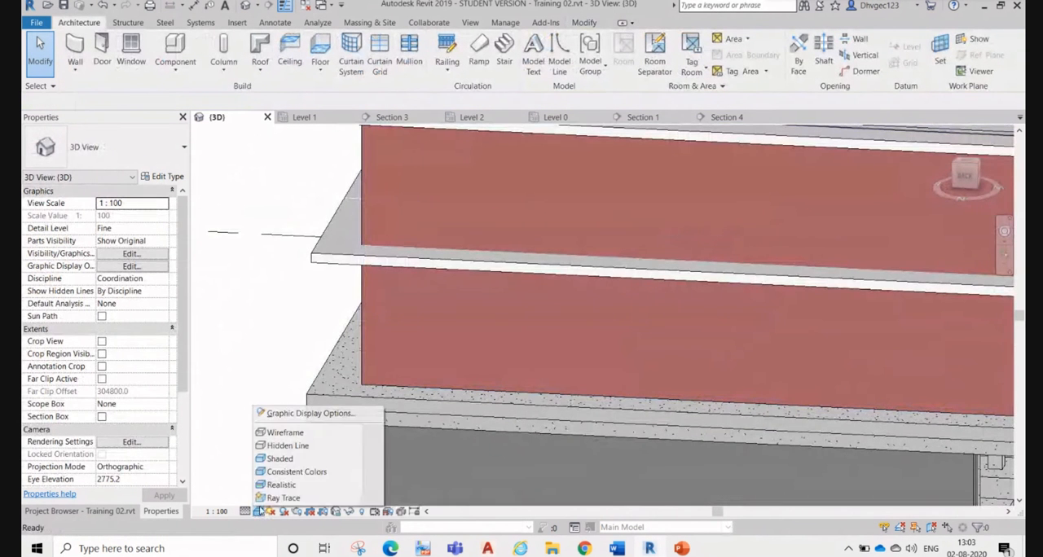
pyautogui.click(281, 485)
pyautogui.scroll(4, 385, 368)
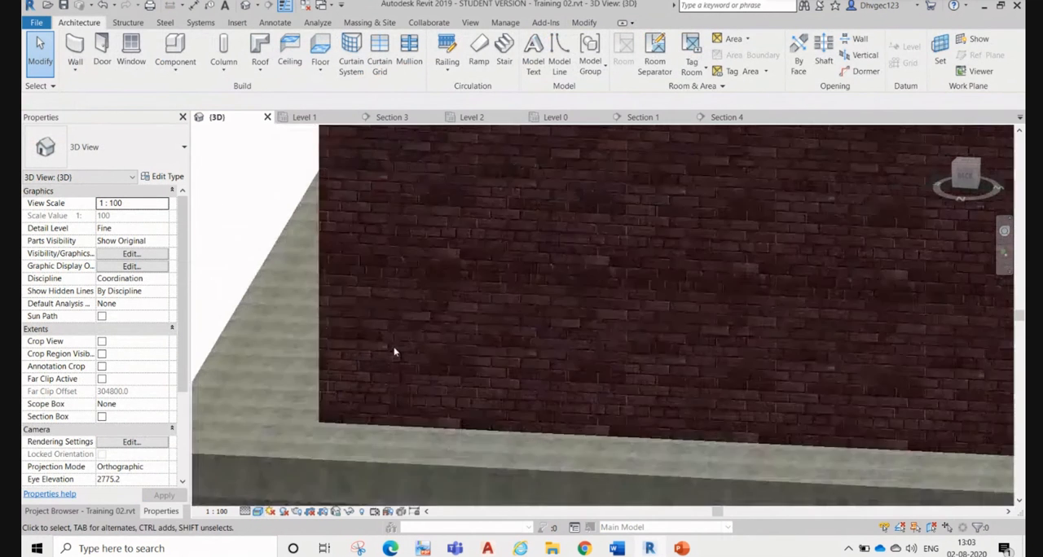
pyautogui.keyDown('shift'); pyautogui.moveTo(387, 367); pyautogui.dragTo(570, 282, button='middle'); pyautogui.keyUp('shift')
pyautogui.moveTo(757, 414); pyautogui.dragTo(635, 343, button='middle')
pyautogui.scroll(3, 635, 343)
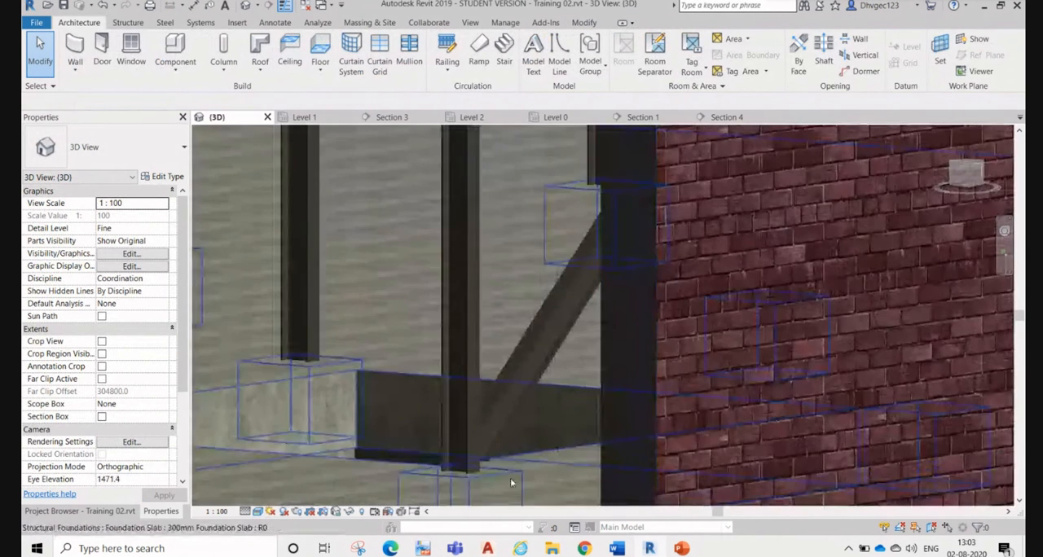
# Step: Preview the 3D view in Ray Trace mode and return to the previous visual style
pyautogui.click(257, 512)
pyautogui.click(280, 499)
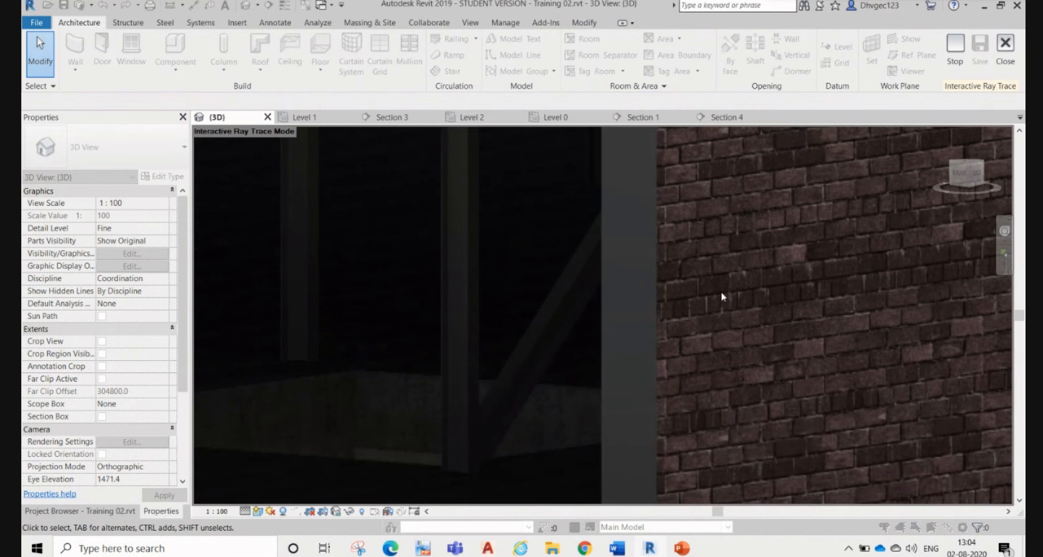
pyautogui.click(1006, 45)
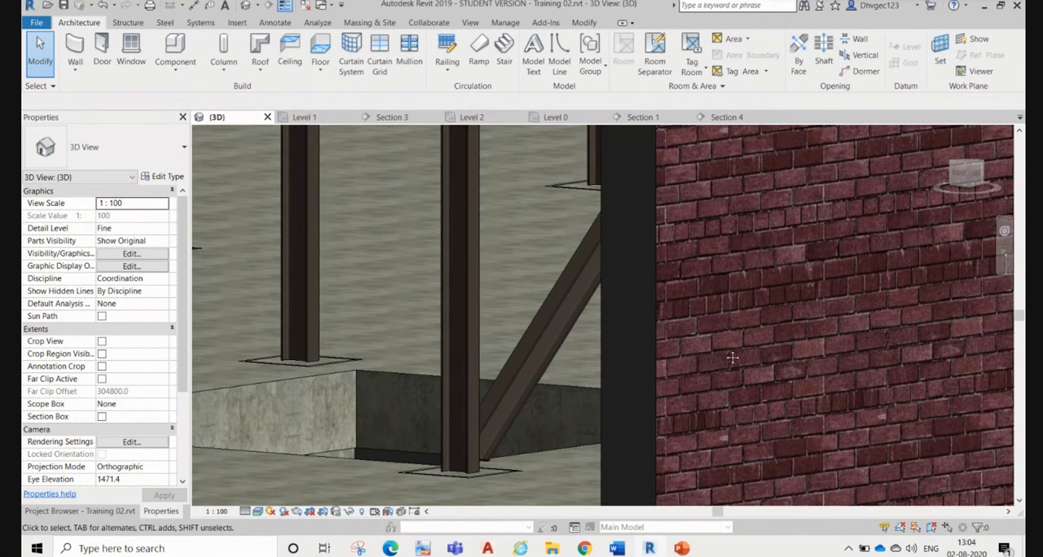
# Step: Set the grid A brick wall's top constraint to Level 1 in the 3D view
pyautogui.scroll(-8, 531, 343)
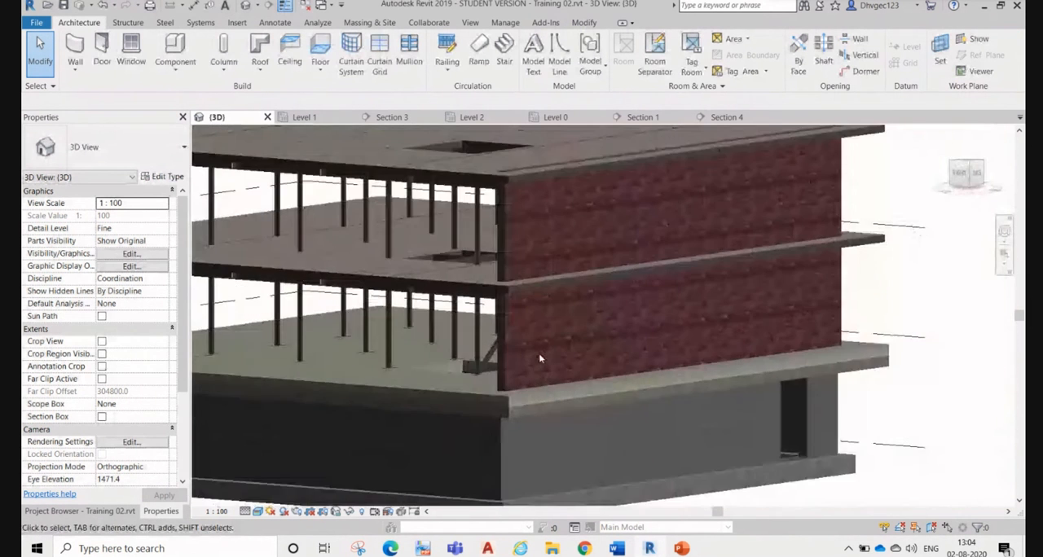
pyautogui.scroll(1, 545, 357)
pyautogui.click(497, 349)
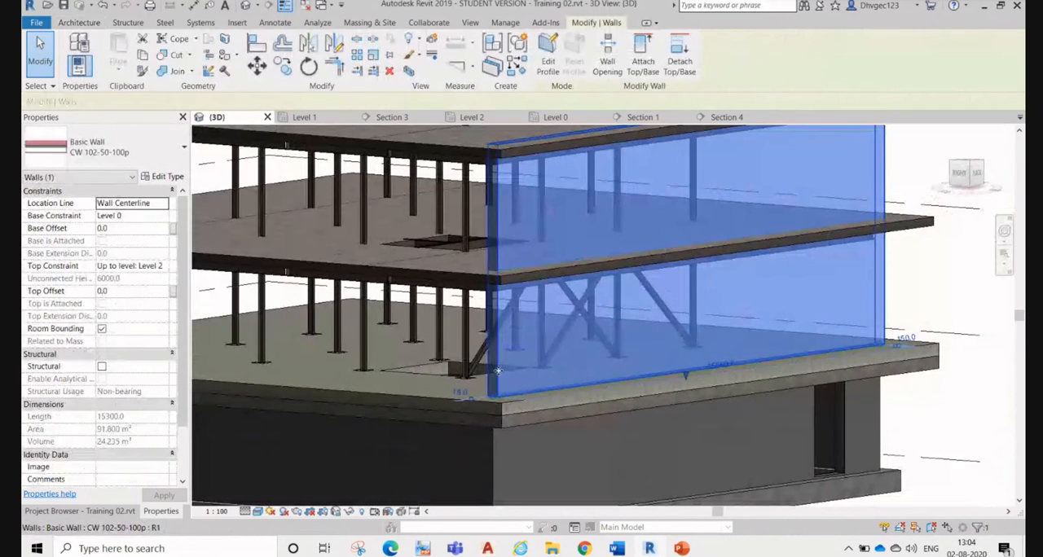
pyautogui.click(163, 266)
pyautogui.click(163, 266)
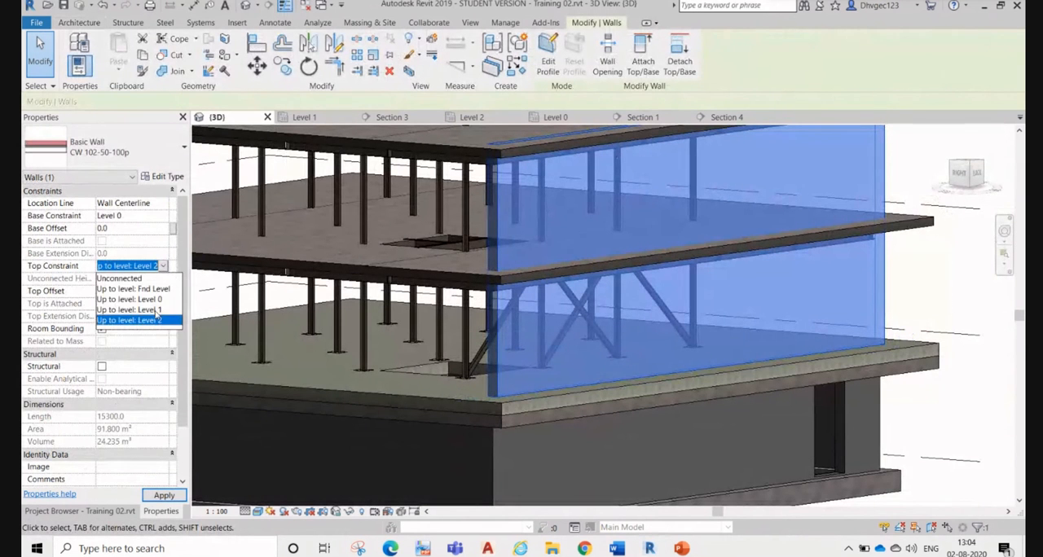
pyautogui.click(154, 310)
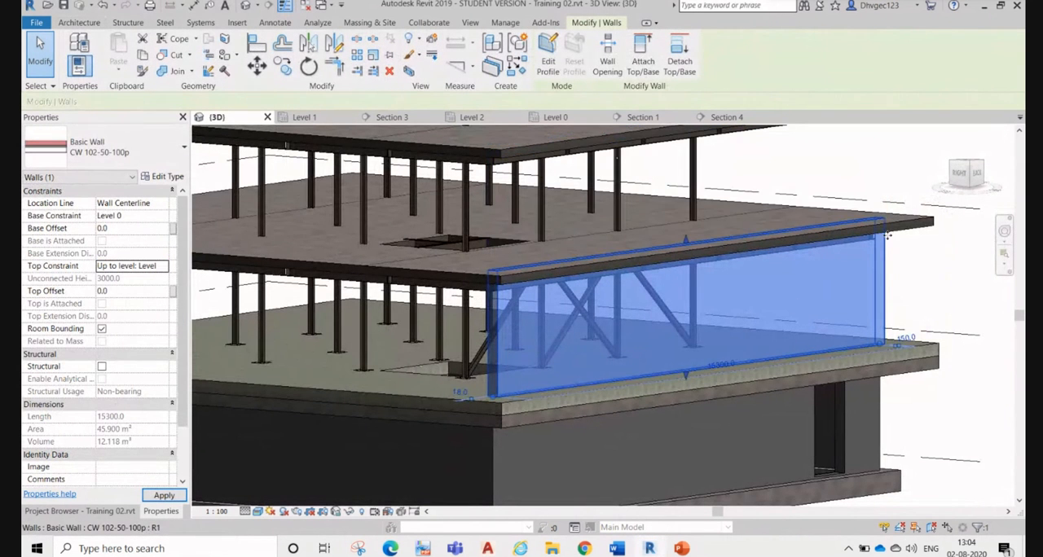
# Step: Attach the top of the grid A wall to the Level 1 floor slab and check the junction
pyautogui.scroll(1, 885, 240)
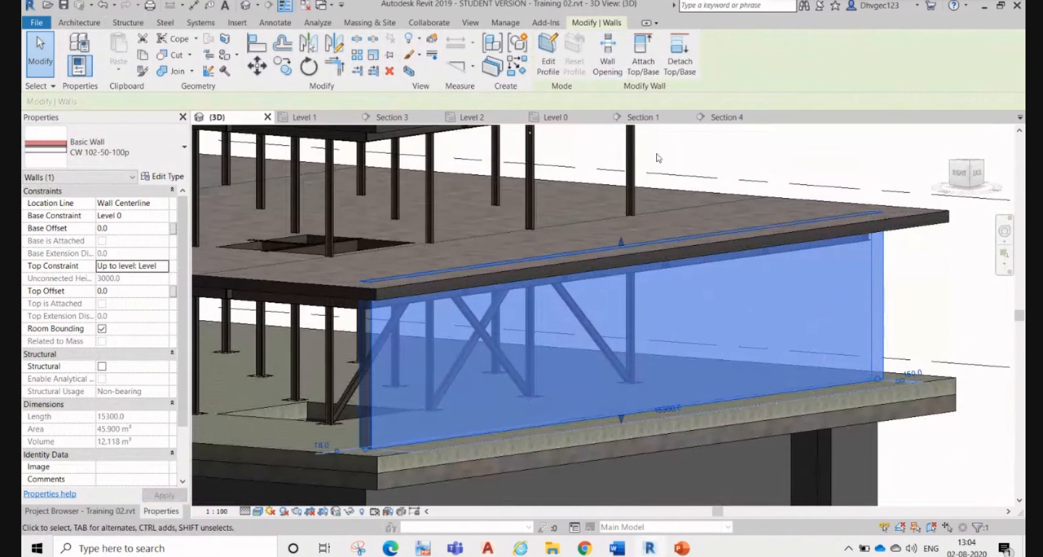
pyautogui.click(643, 65)
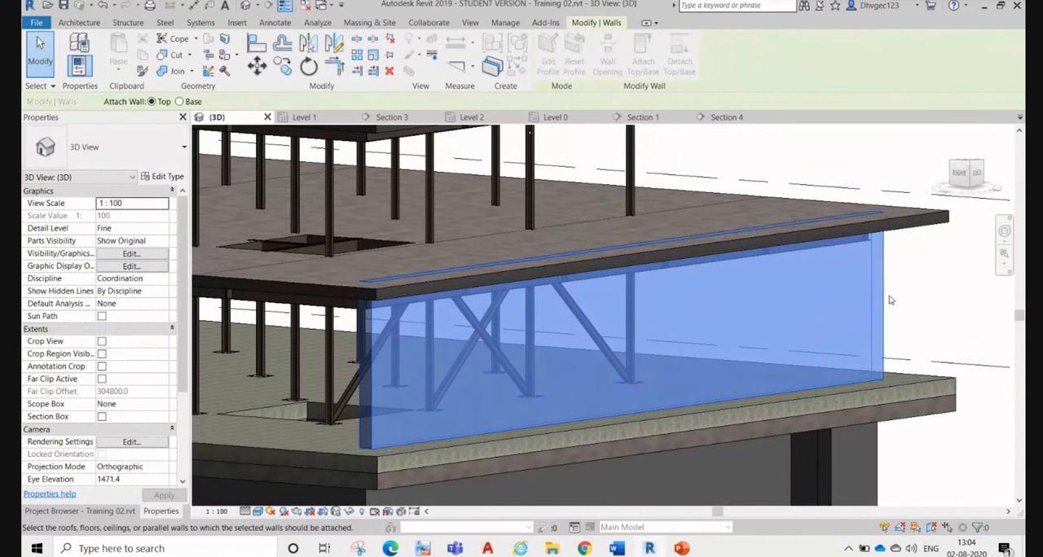
pyautogui.click(901, 244)
pyautogui.press('Escape')
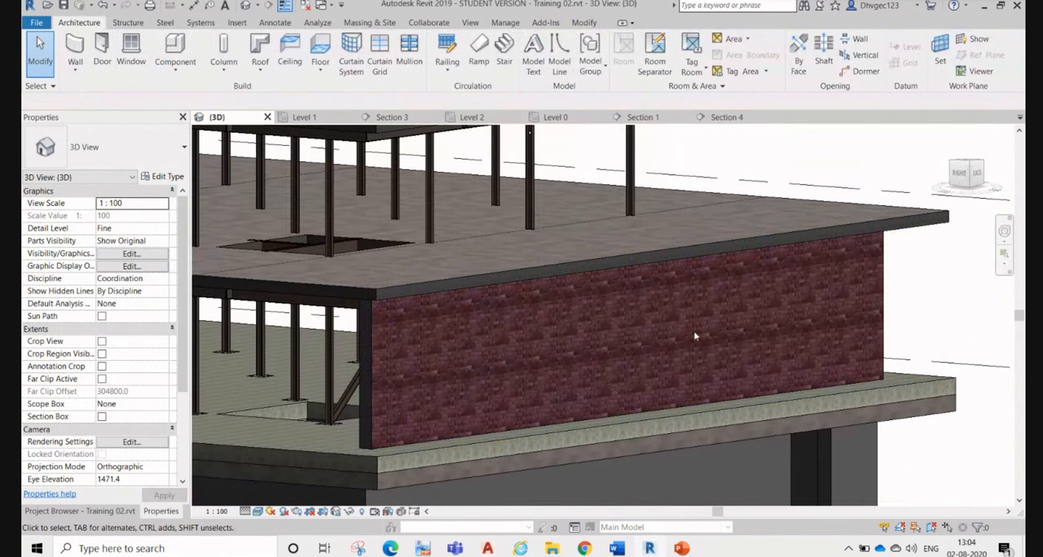
pyautogui.scroll(2, 896, 281)
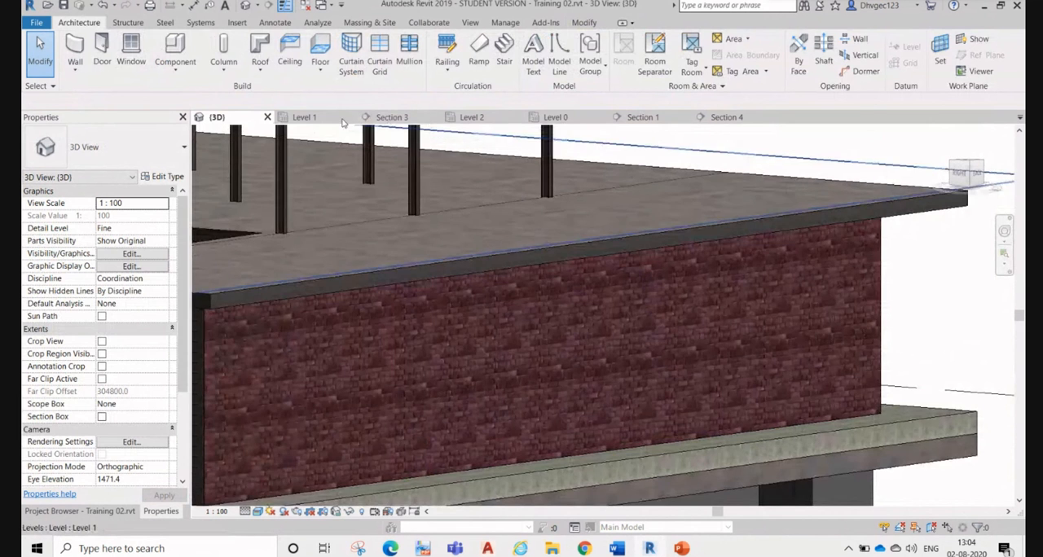
# Step: In the Level 0 plan, create a similar wall along grid 6, from the end of the grid A wall to grid F
pyautogui.click(557, 117)
pyautogui.scroll(-5, 642, 185)
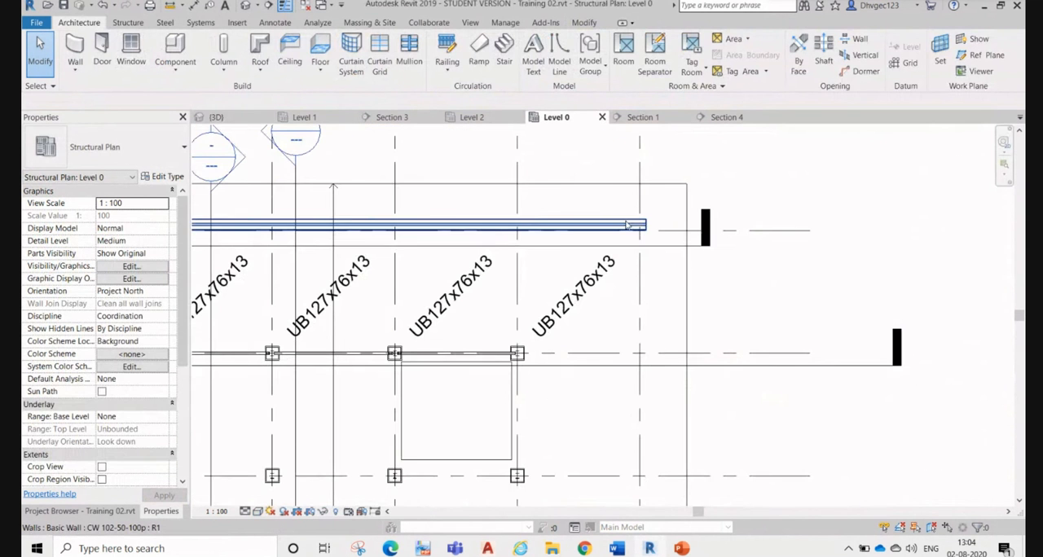
pyautogui.click(628, 226)
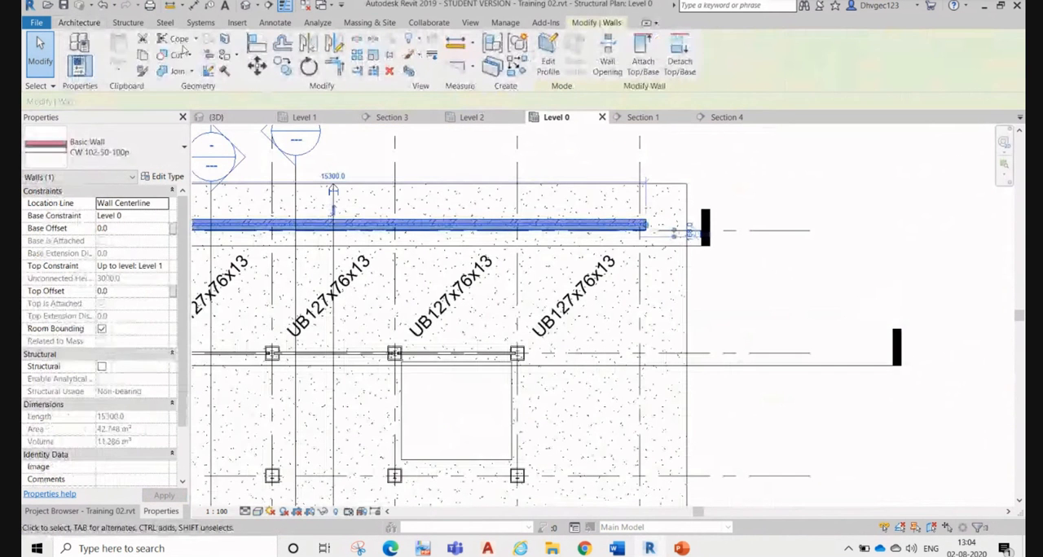
pyautogui.rightClick(775, 167)
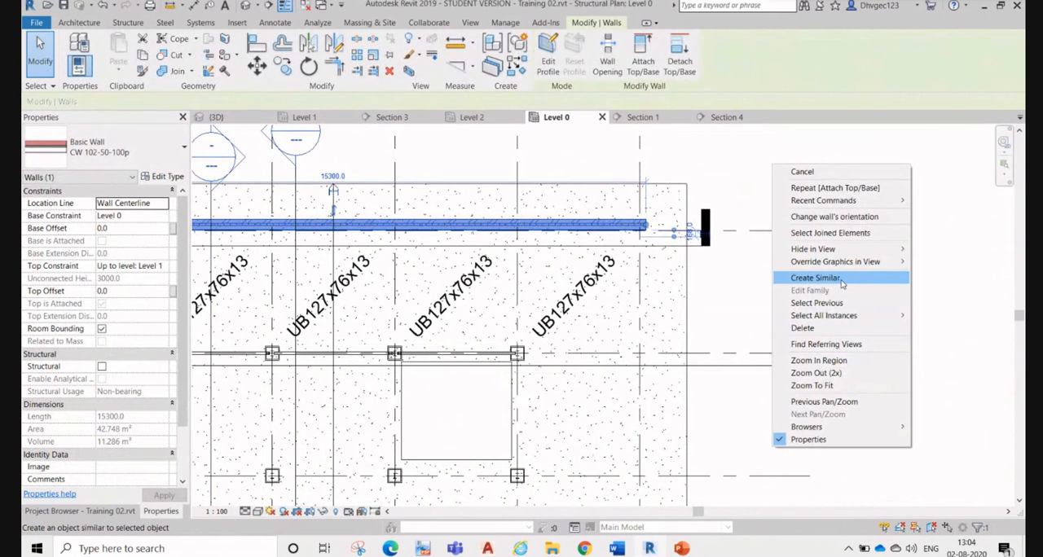
pyautogui.click(814, 278)
pyautogui.scroll(5, 650, 214)
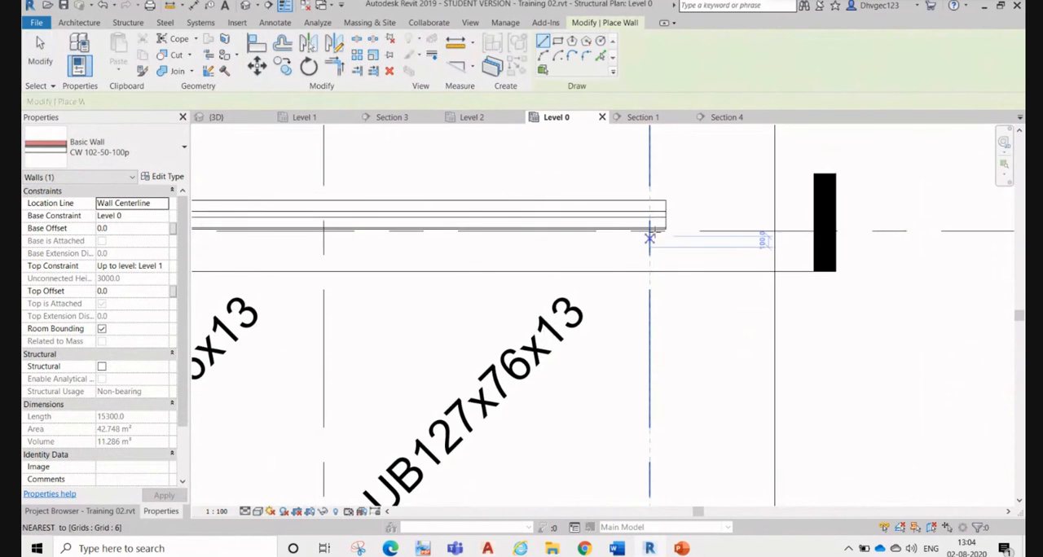
pyautogui.click(649, 214)
pyautogui.scroll(-6, 656, 216)
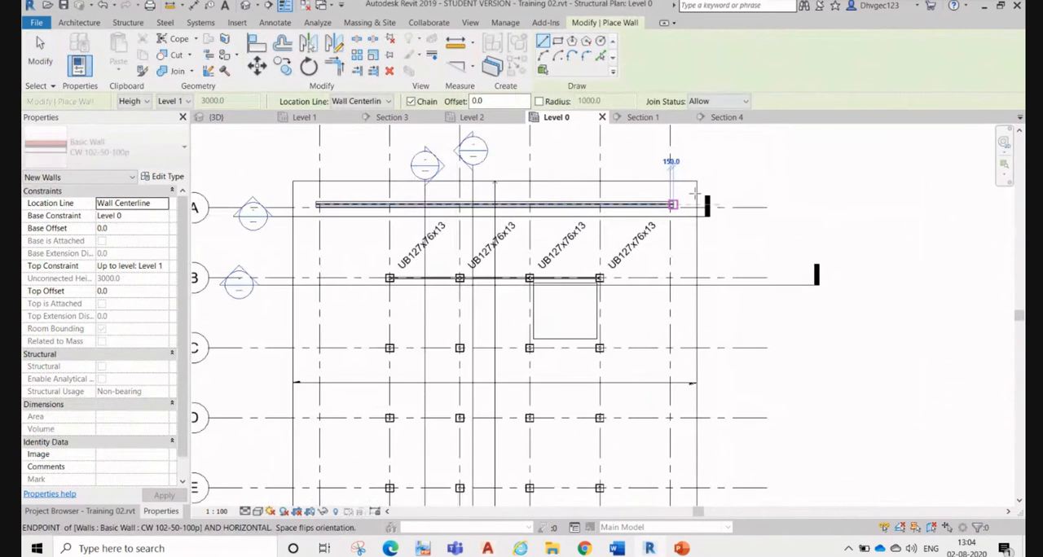
pyautogui.scroll(3, 696, 344)
pyautogui.click(697, 339)
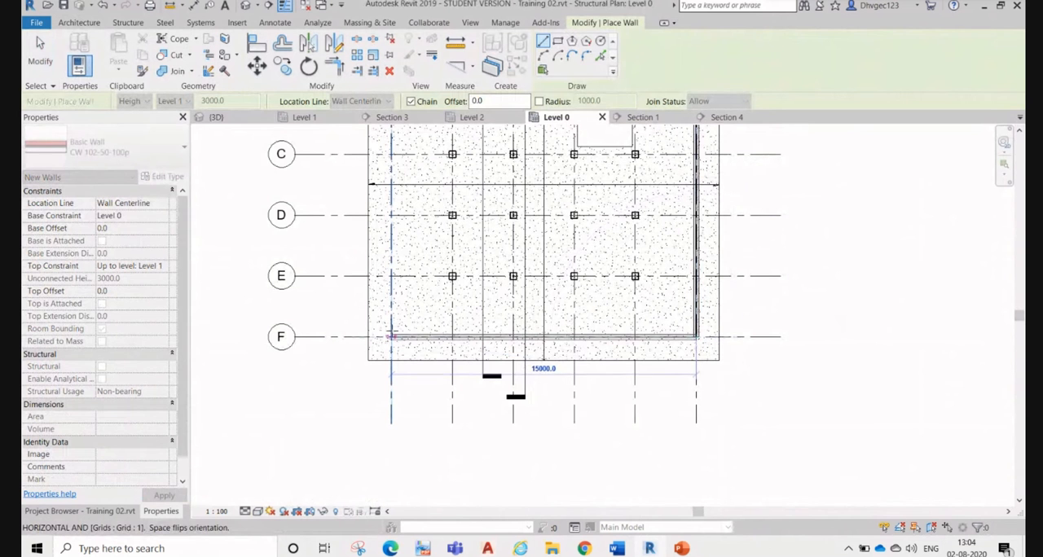
# Step: Finish the wall chain along grid F at grid 1 and end wall placement
pyautogui.click(392, 336)
pyautogui.moveTo(404, 336); pyautogui.dragTo(522, 464, button='middle')
pyautogui.press('Escape')
pyautogui.press('Escape')
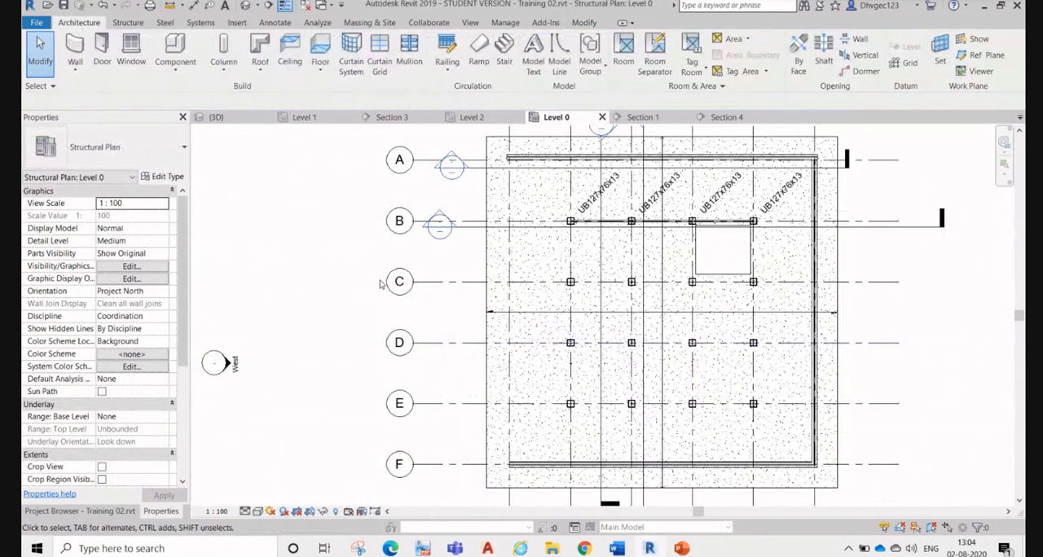
# Step: Start a new architectural wall in the Level 0 plan using the Curtain Wall 1 type
pyautogui.click(75, 67)
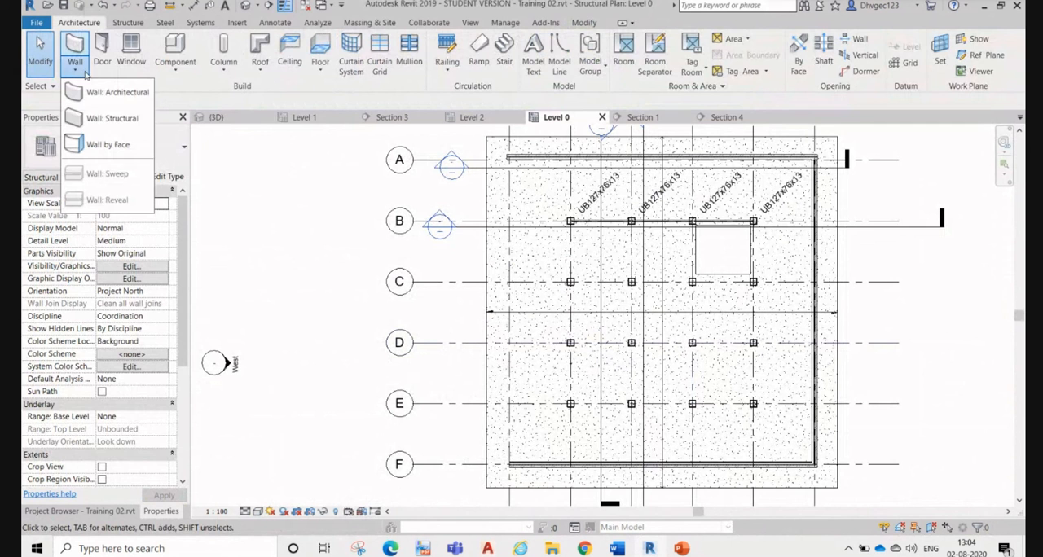
pyautogui.click(122, 93)
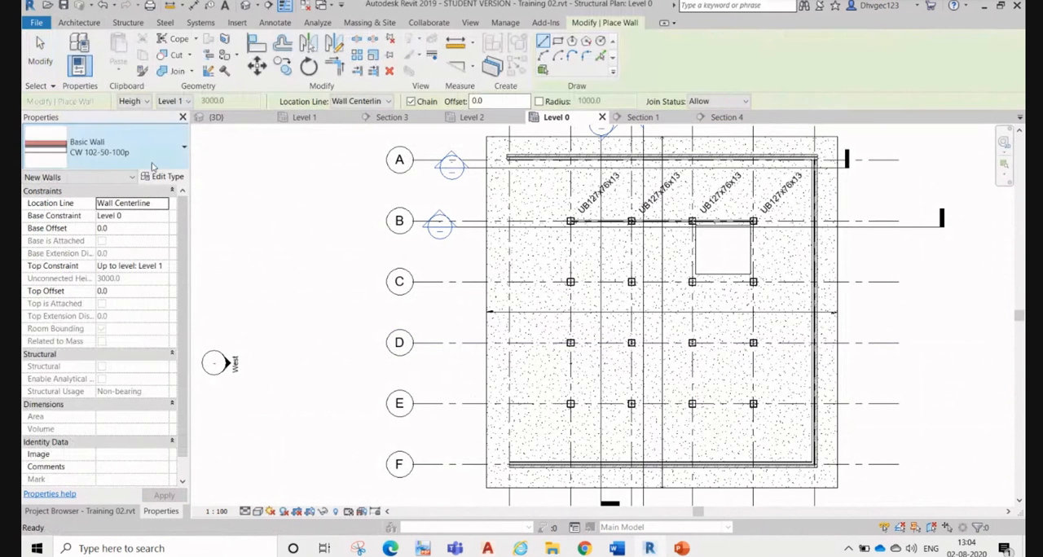
pyautogui.click(106, 148)
pyautogui.scroll(-5, 112, 421)
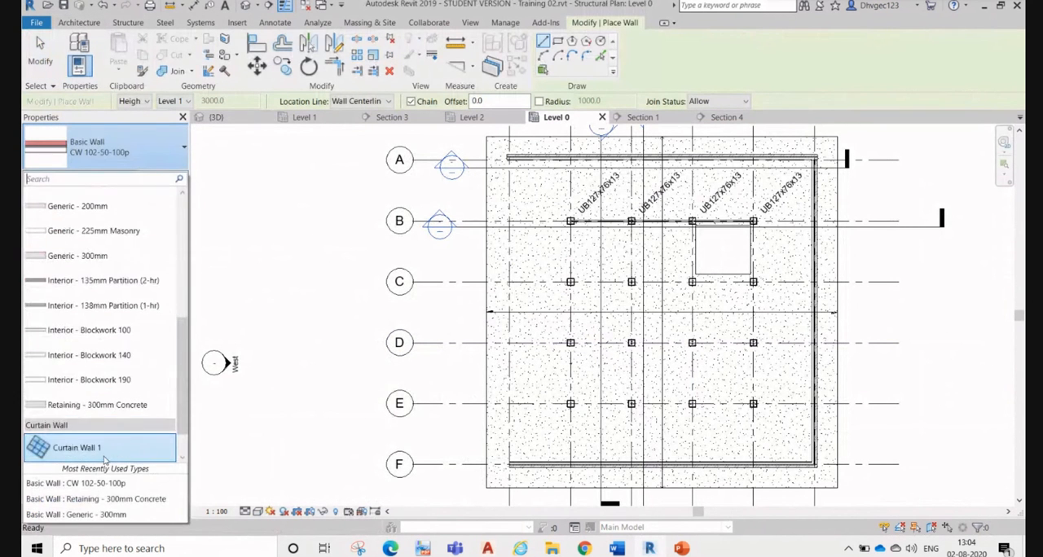
pyautogui.click(78, 449)
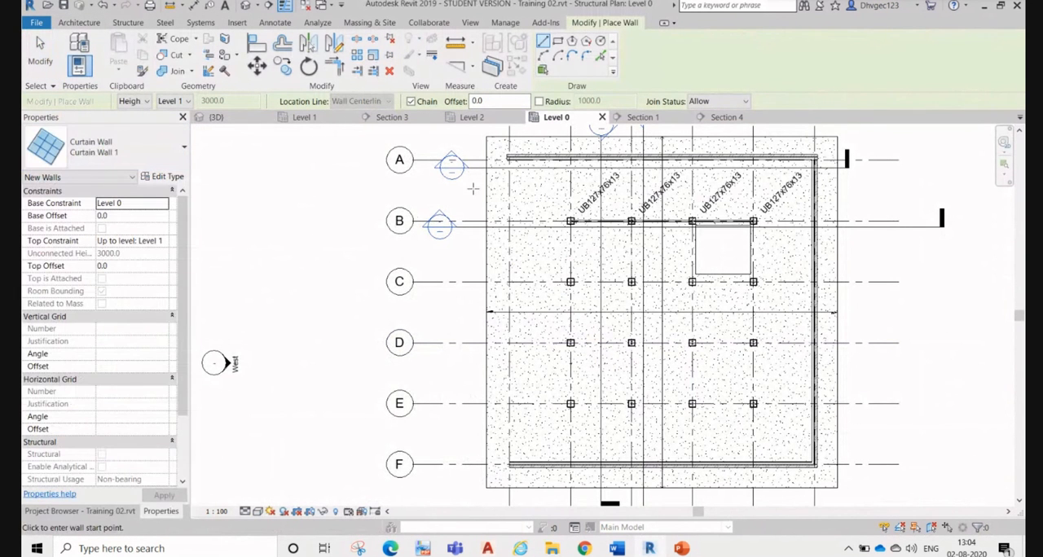
# Step: Draw the curtain wall along grid 1 from the end of the grid A wall to the end of the grid F wall
pyautogui.scroll(5, 510, 157)
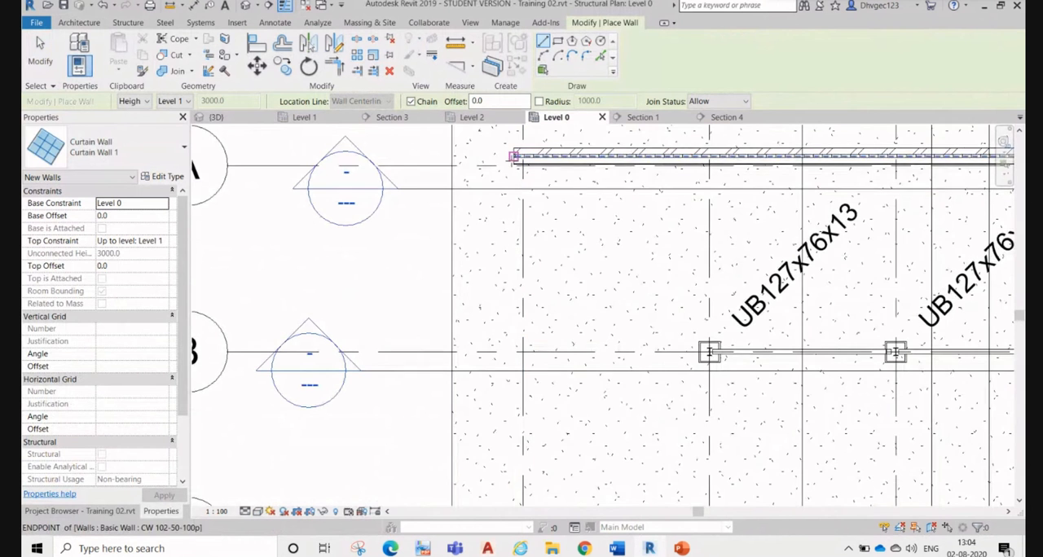
pyautogui.click(514, 156)
pyautogui.scroll(-5, 565, 260)
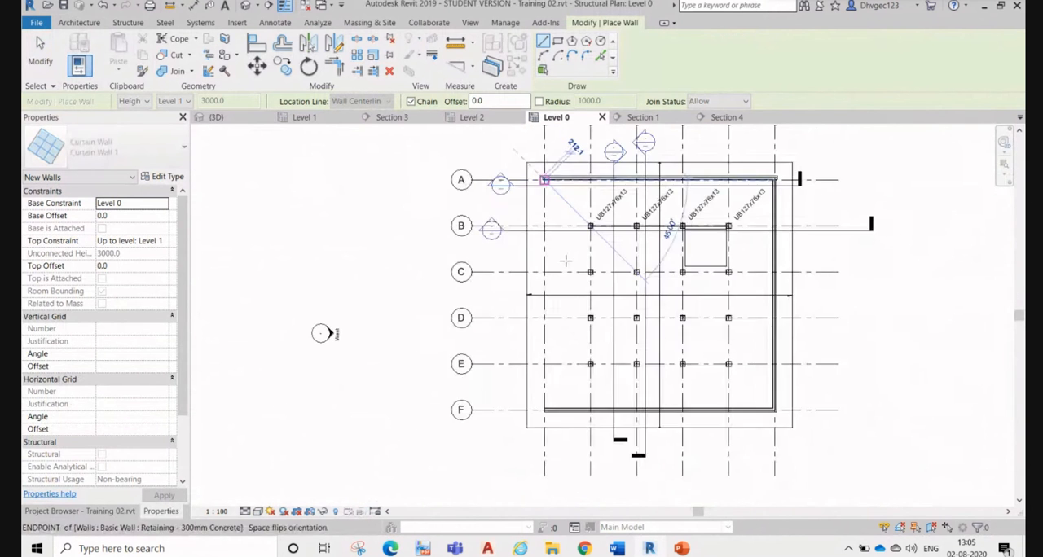
pyautogui.scroll(5, 542, 403)
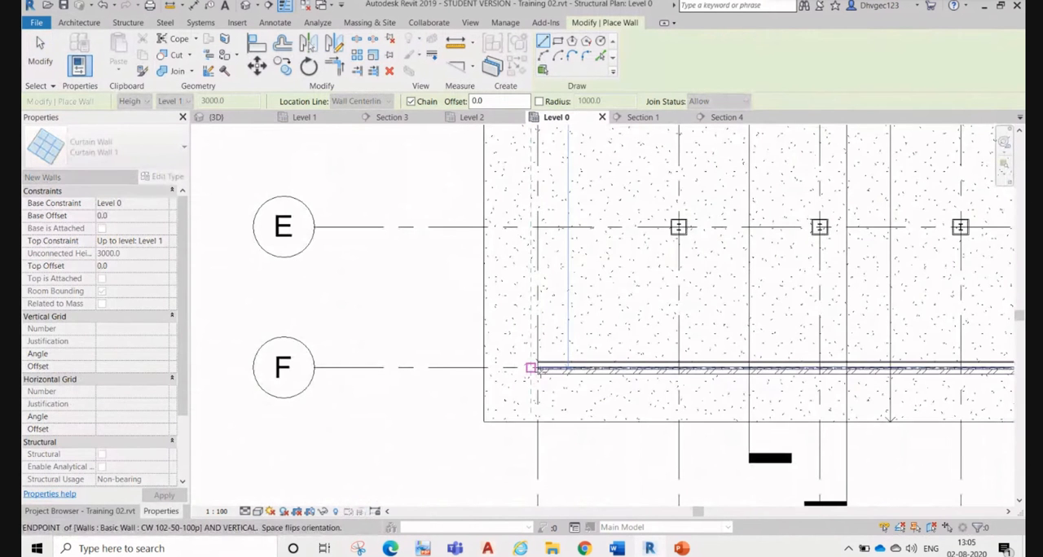
pyautogui.click(531, 368)
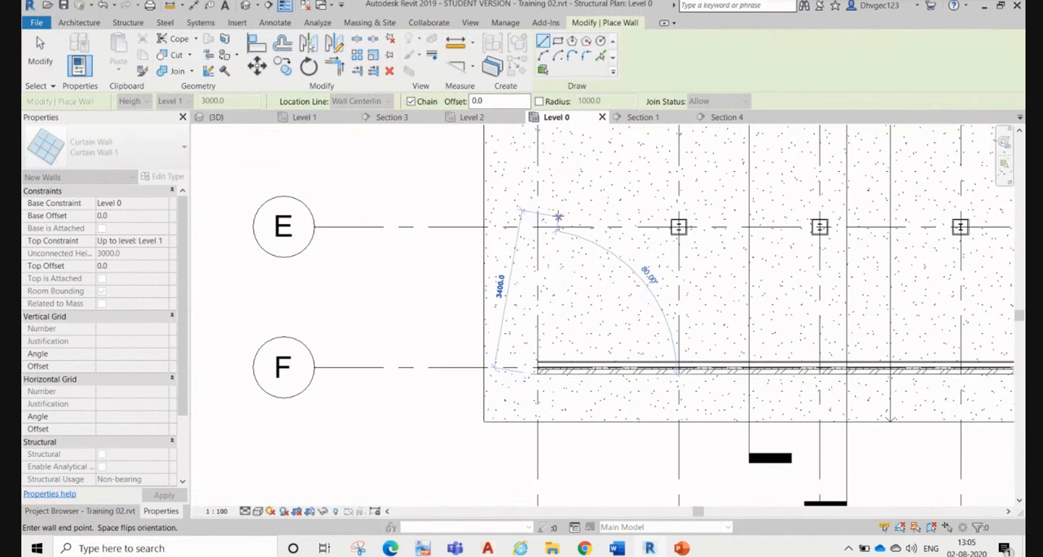
pyautogui.press('Escape')
pyautogui.press('Escape')
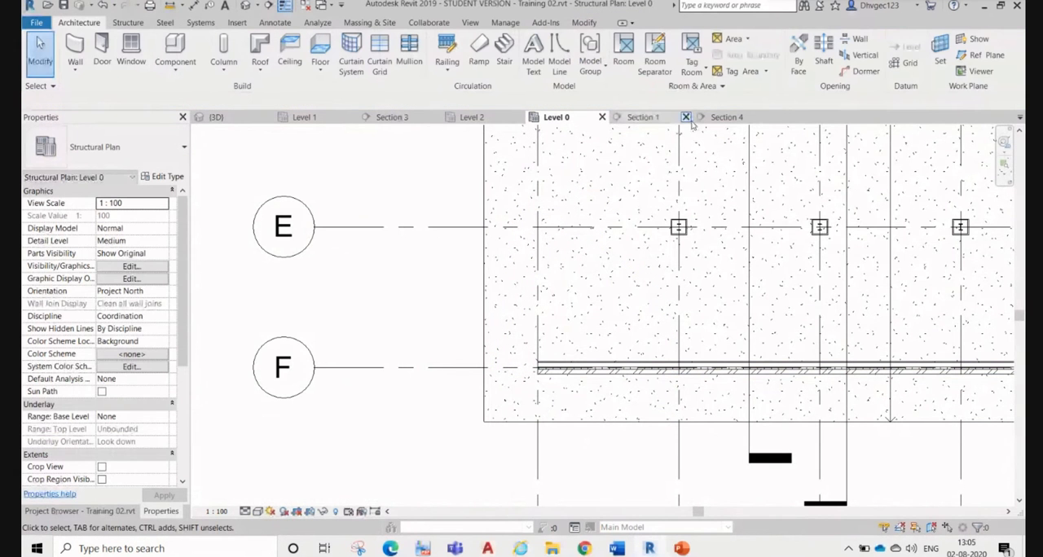
# Step: Open the 3D view and examine the corner of the building on the curtain wall side
pyautogui.click(216, 117)
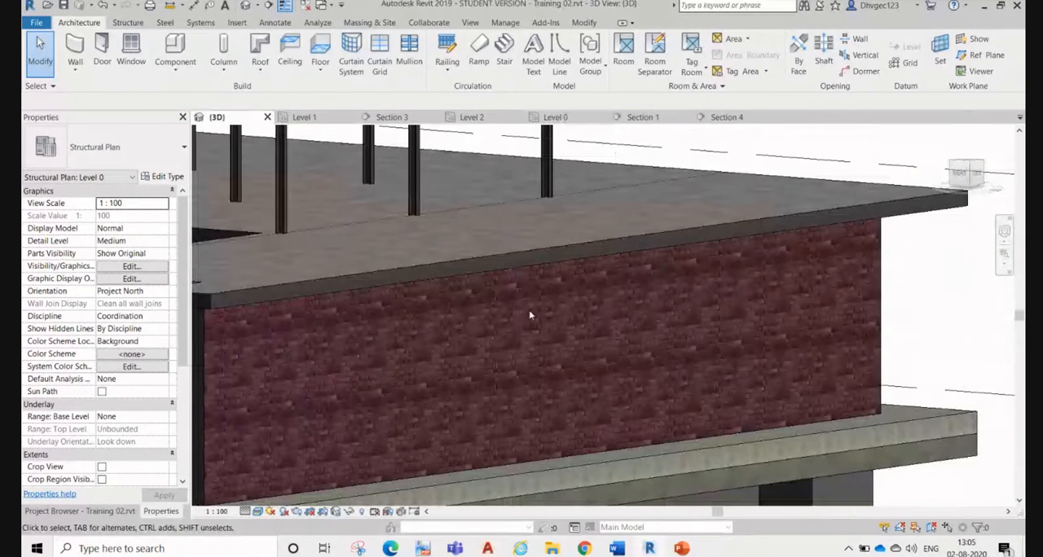
pyautogui.scroll(-6, 696, 257)
pyautogui.keyDown('shift'); pyautogui.moveTo(752, 338); pyautogui.dragTo(533, 344, button='middle'); pyautogui.keyUp('shift')
pyautogui.scroll(4, 691, 367)
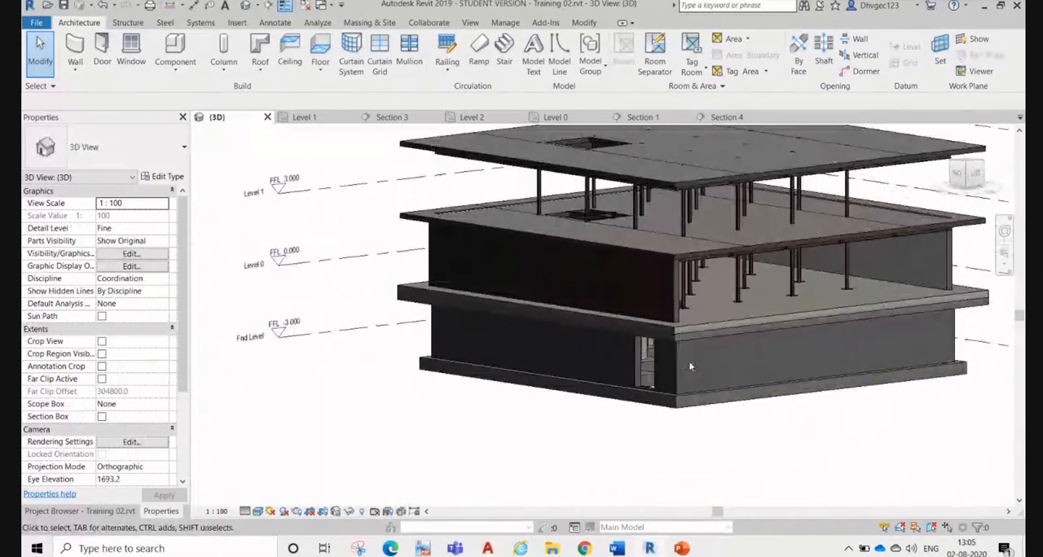
pyautogui.scroll(3, 690, 367)
pyautogui.click(684, 379)
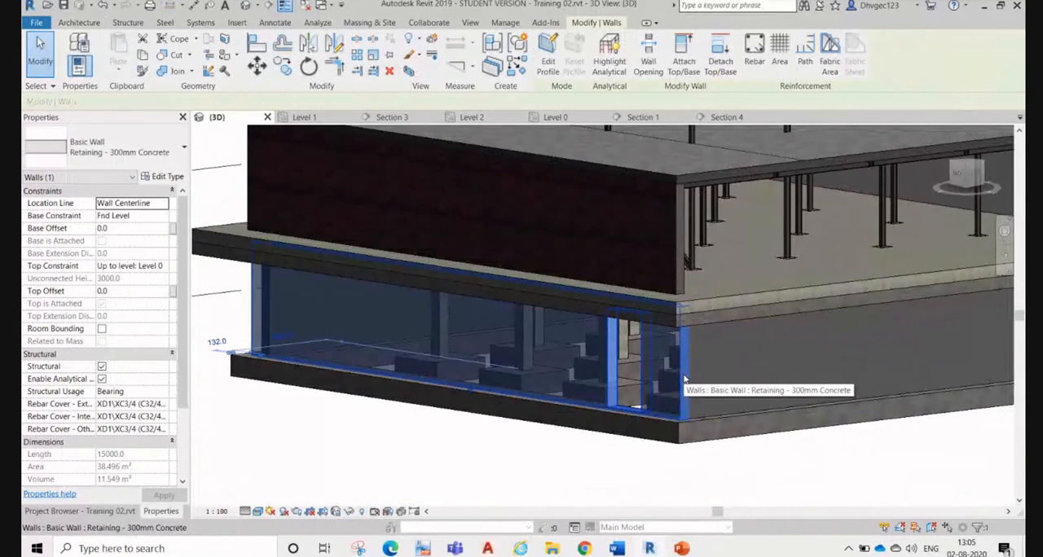
pyautogui.keyDown('shift'); pyautogui.moveTo(685, 379); pyautogui.dragTo(713, 415, button='middle'); pyautogui.keyUp('shift')
pyautogui.click(712, 415)
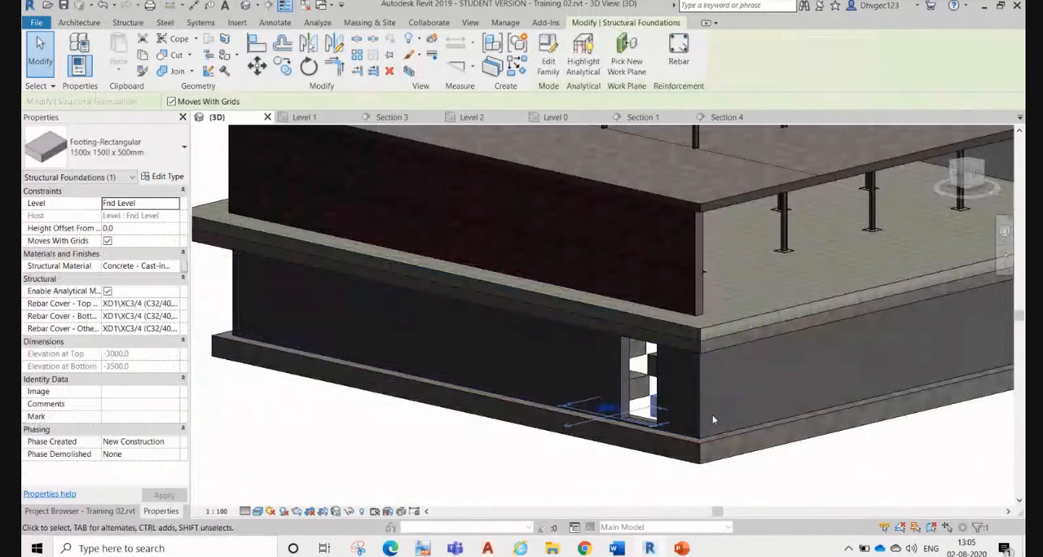
pyautogui.click(738, 477)
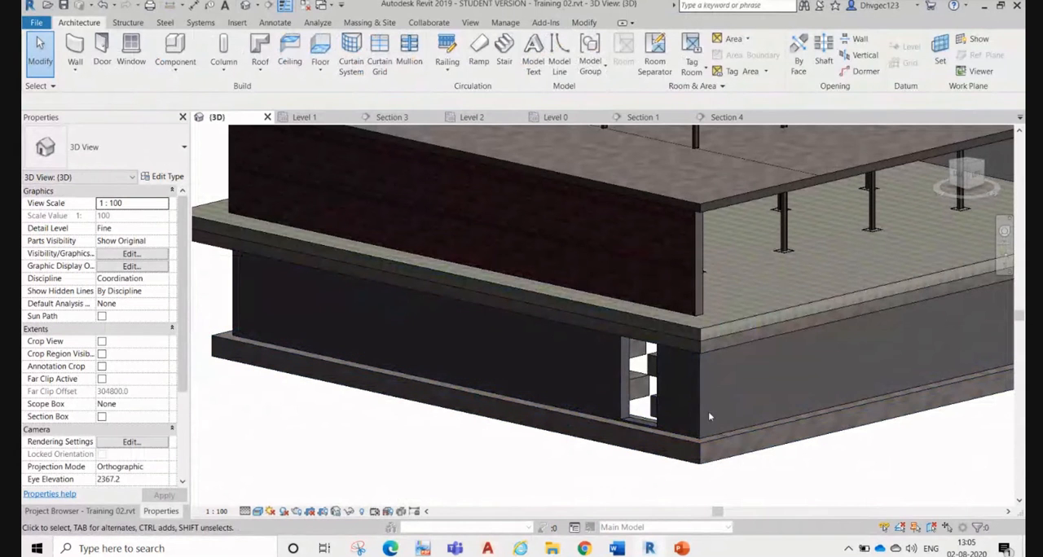
# Step: Select the whole chain of foundation-level retaining walls and hide it in the 3D view
pyautogui.press('Tab')
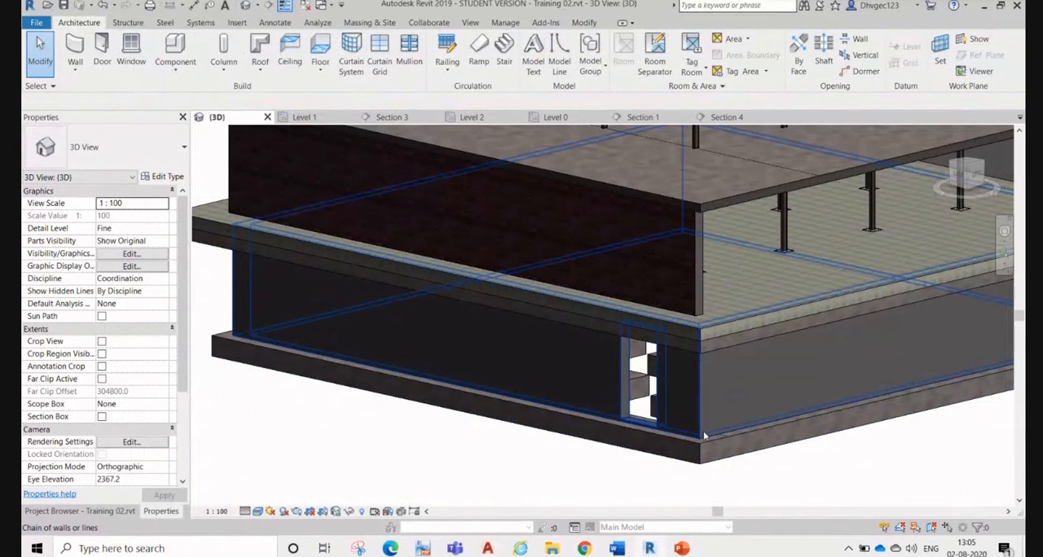
pyautogui.click(704, 436)
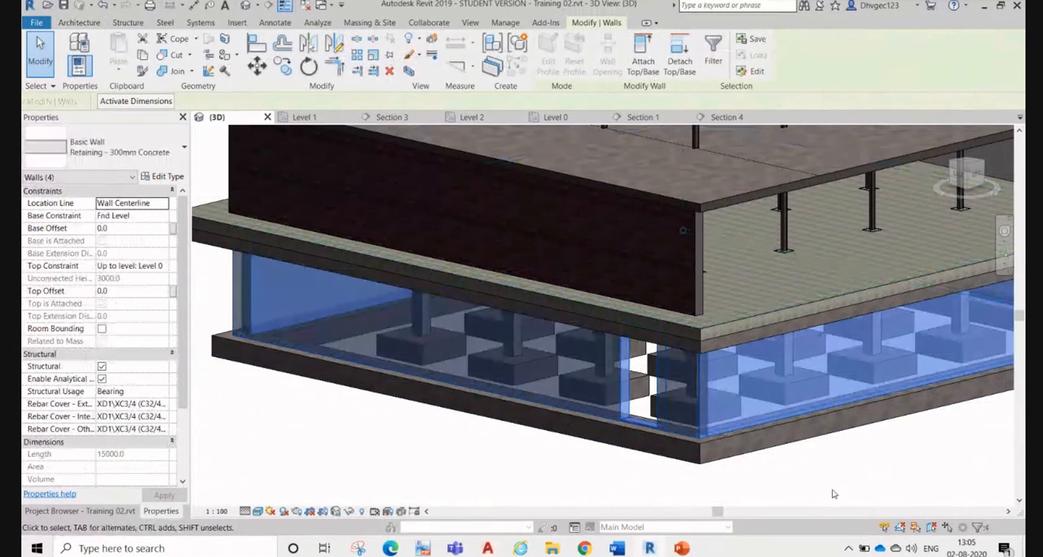
pyautogui.press('e')
pyautogui.press('h')
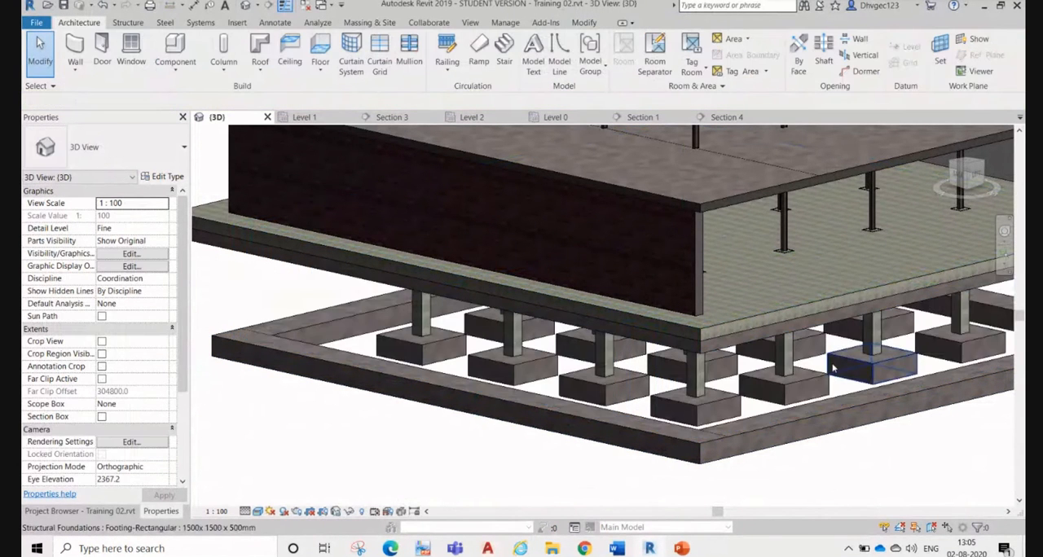
# Step: Select the grid 1 curtain wall in the 3D view and review its type and instance properties
pyautogui.scroll(3, 722, 301)
pyautogui.click(722, 300)
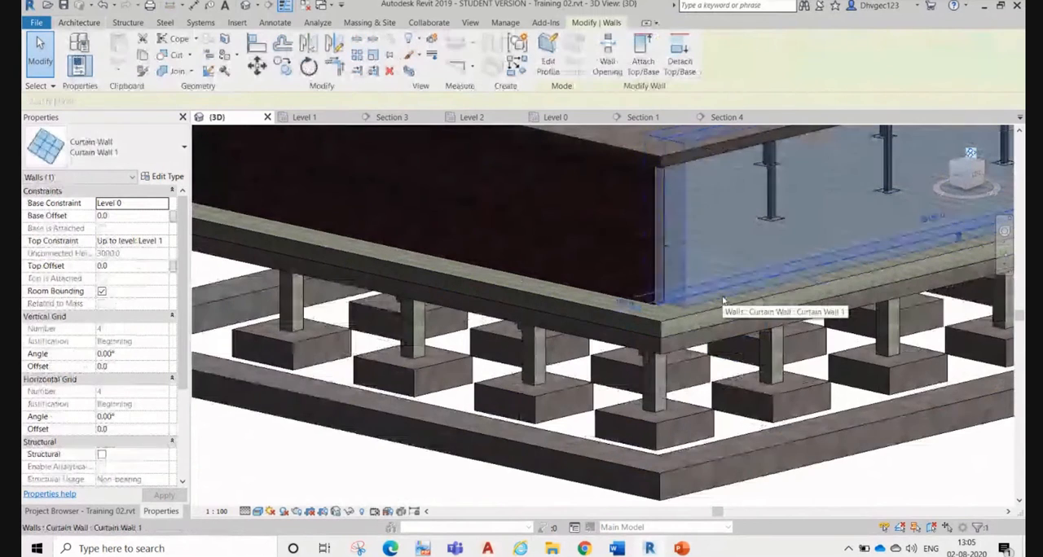
pyautogui.scroll(-3, 695, 318)
pyautogui.scroll(5, 694, 317)
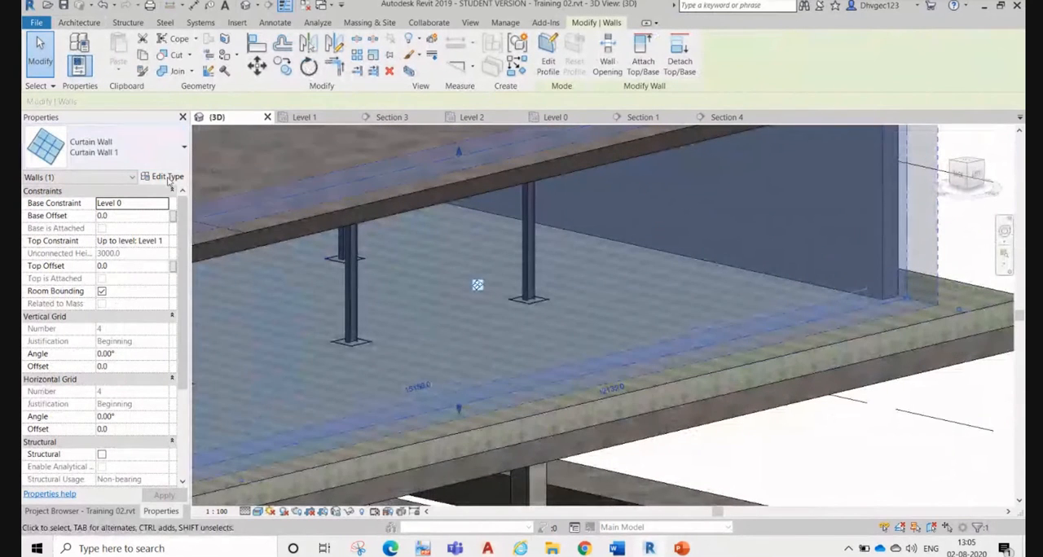
pyautogui.click(168, 178)
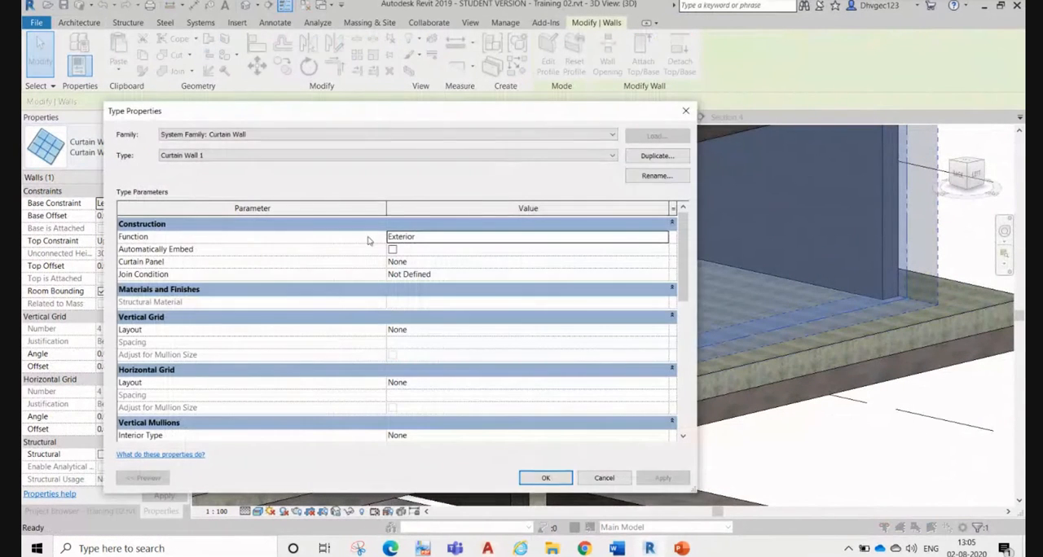
pyautogui.click(352, 160)
pyautogui.click(352, 160)
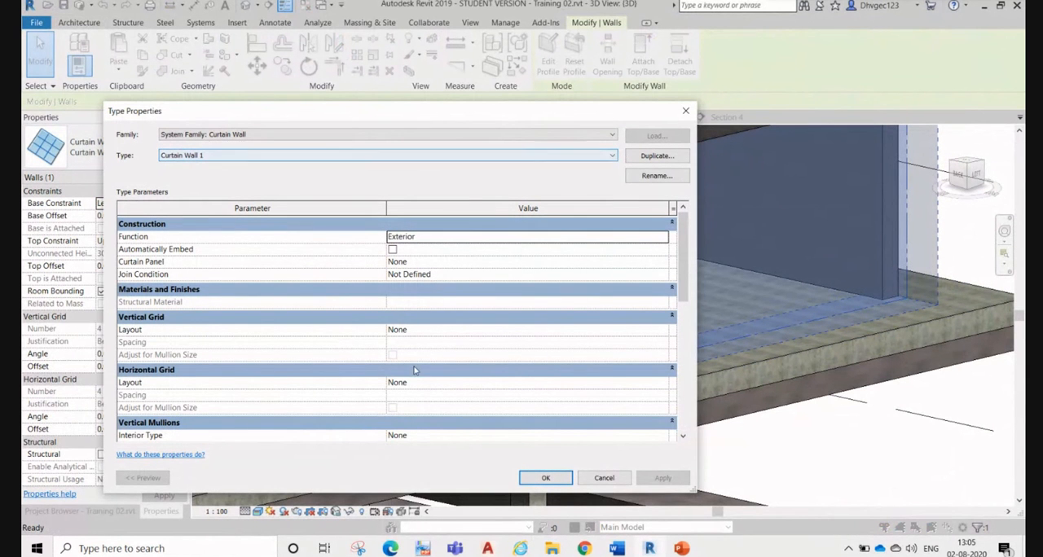
pyautogui.click(604, 478)
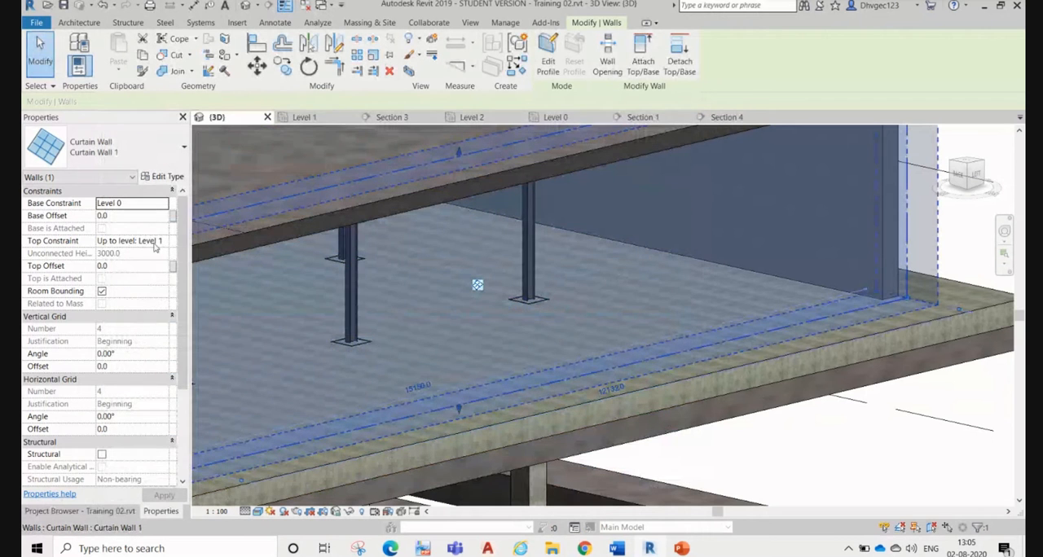
pyautogui.scroll(-5, 150, 367)
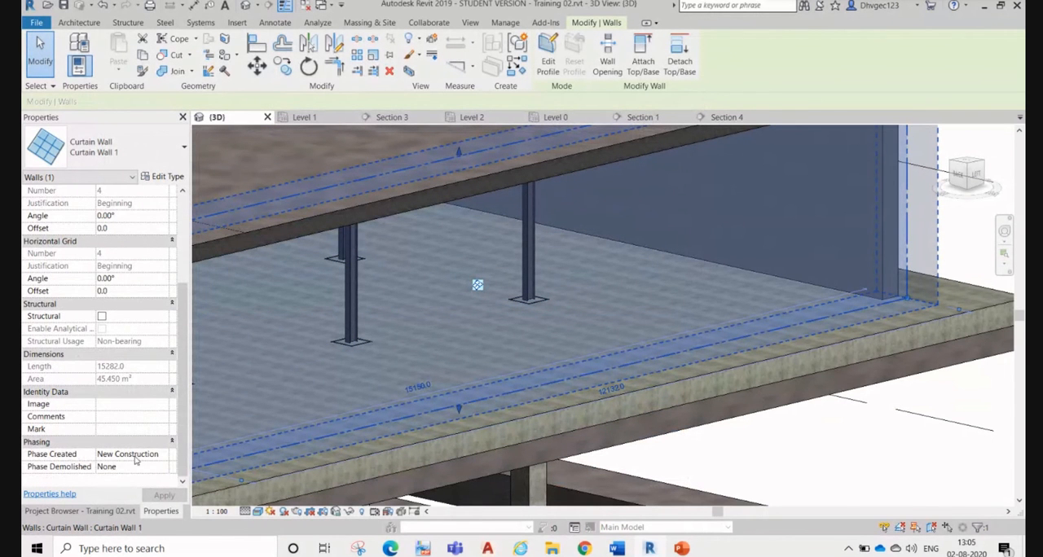
pyautogui.scroll(5, 130, 457)
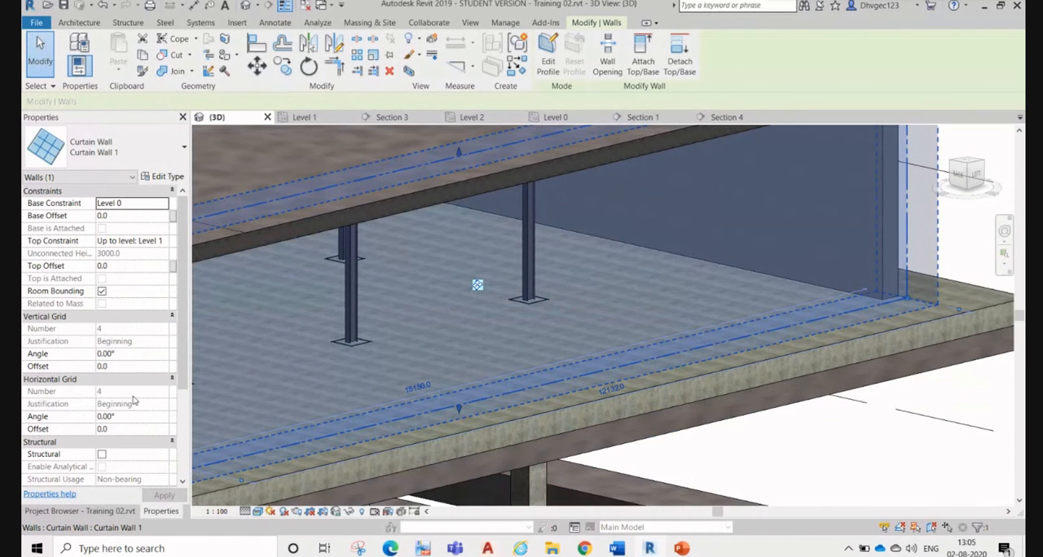
# Step: In the type properties of Curtain Wall 1, set the curtain panel to System Panel : Glazed
pyautogui.click(165, 177)
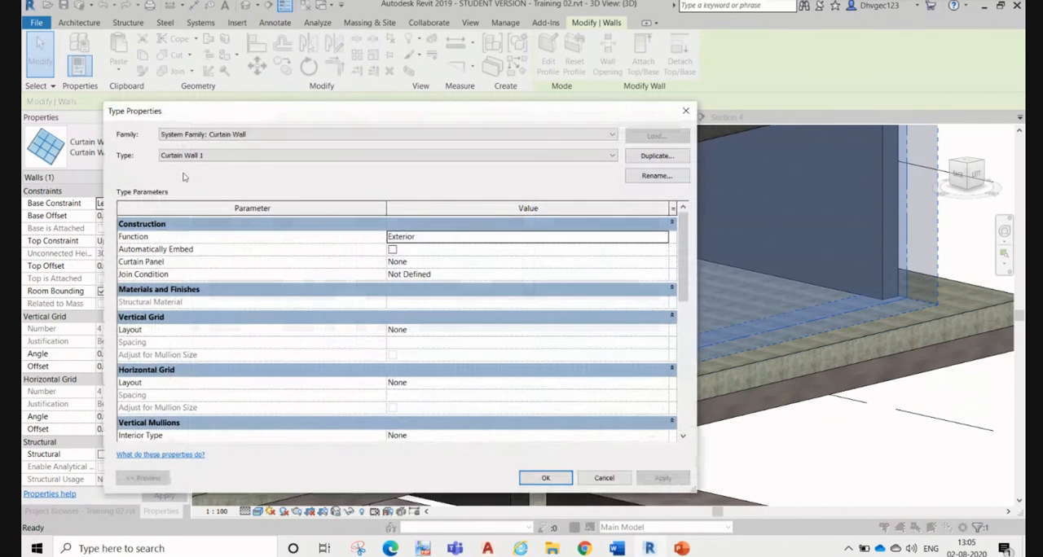
pyautogui.click(451, 275)
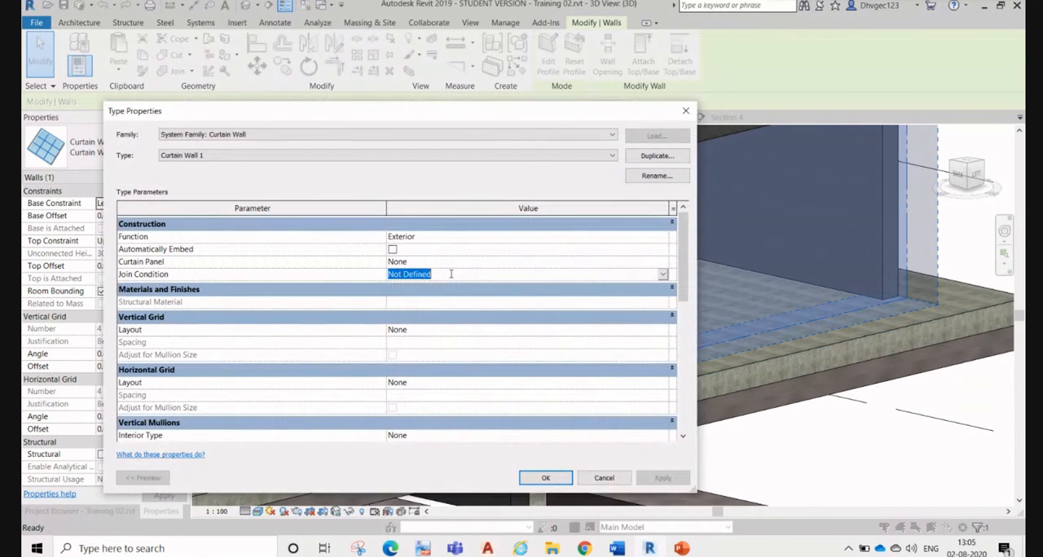
pyautogui.click(457, 263)
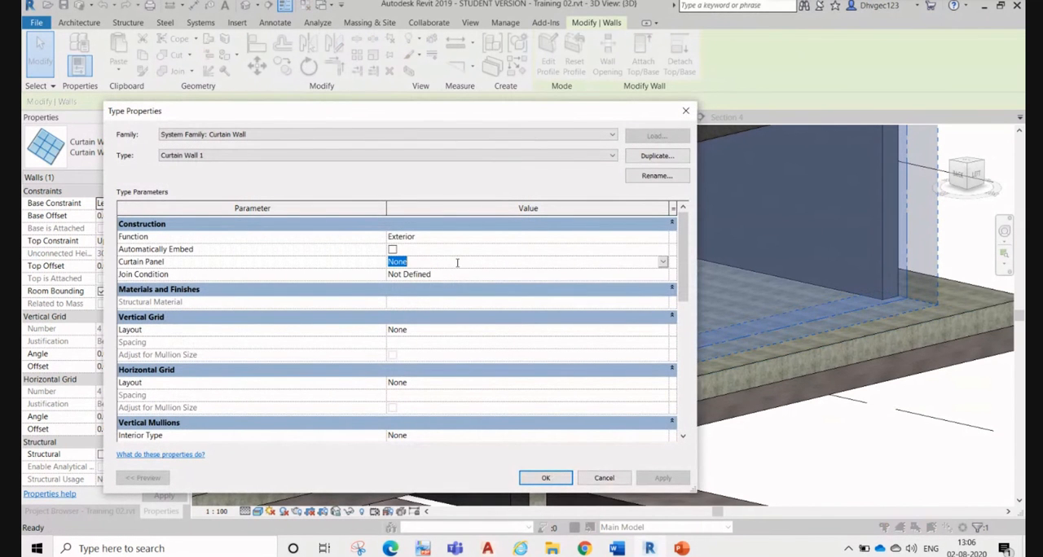
pyautogui.click(664, 262)
pyautogui.click(458, 295)
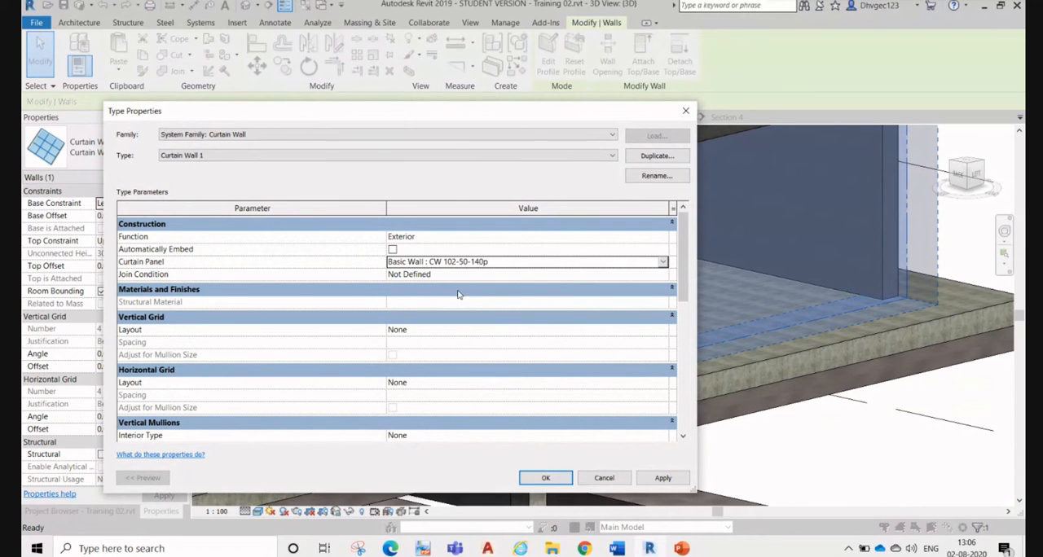
pyautogui.click(663, 262)
pyautogui.scroll(-5, 573, 317)
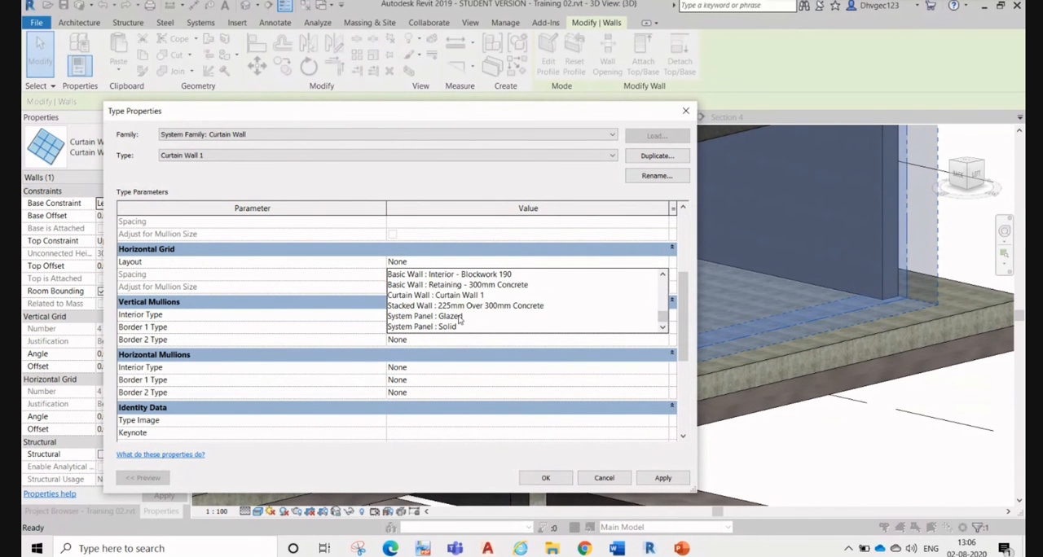
pyautogui.click(459, 319)
# Step: Set the curtain wall type's join condition to Horizontal Grid Continuous and apply the changes
pyautogui.moveTo(689, 298); pyautogui.dragTo(688, 237)
pyautogui.click(661, 275)
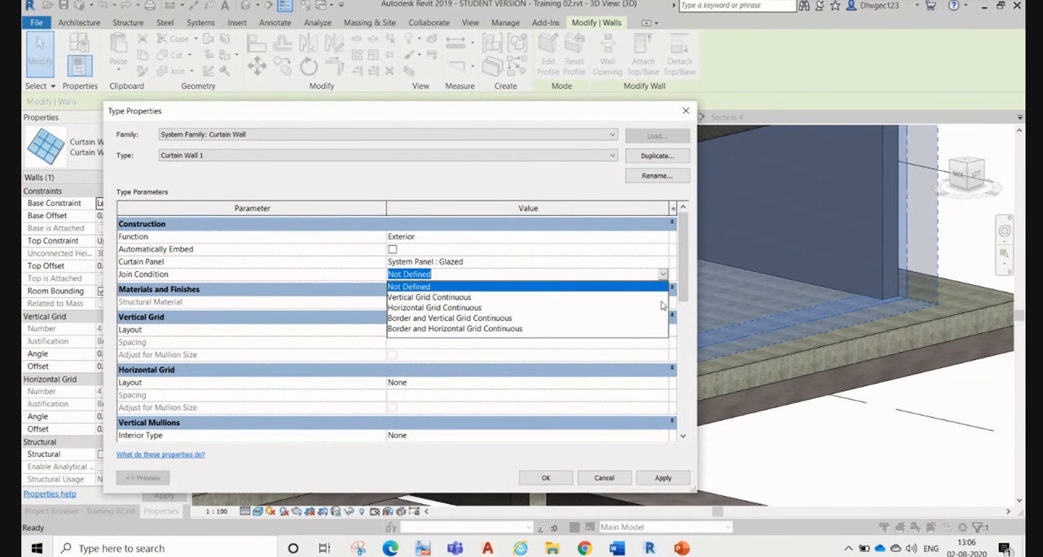
pyautogui.click(398, 309)
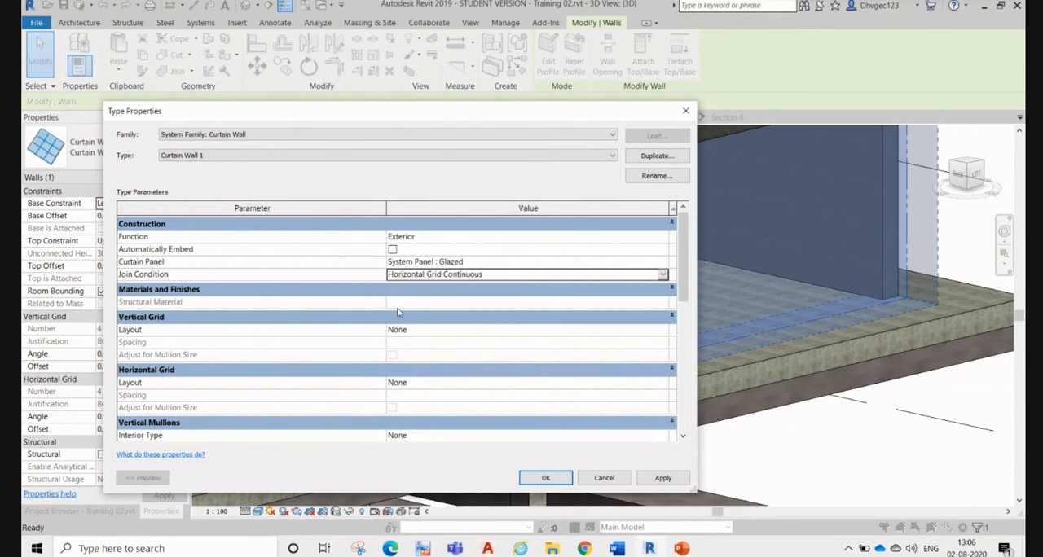
pyautogui.click(446, 330)
pyautogui.click(662, 479)
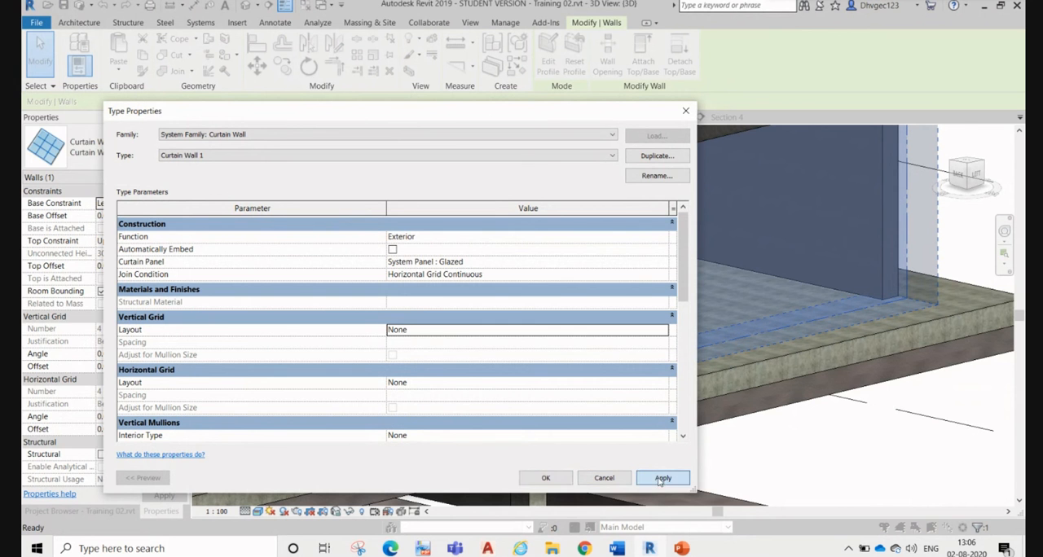
# Step: Set the curtain wall type's vertical grid layout to Fixed Distance and apply it
pyautogui.click(665, 333)
pyautogui.click(448, 354)
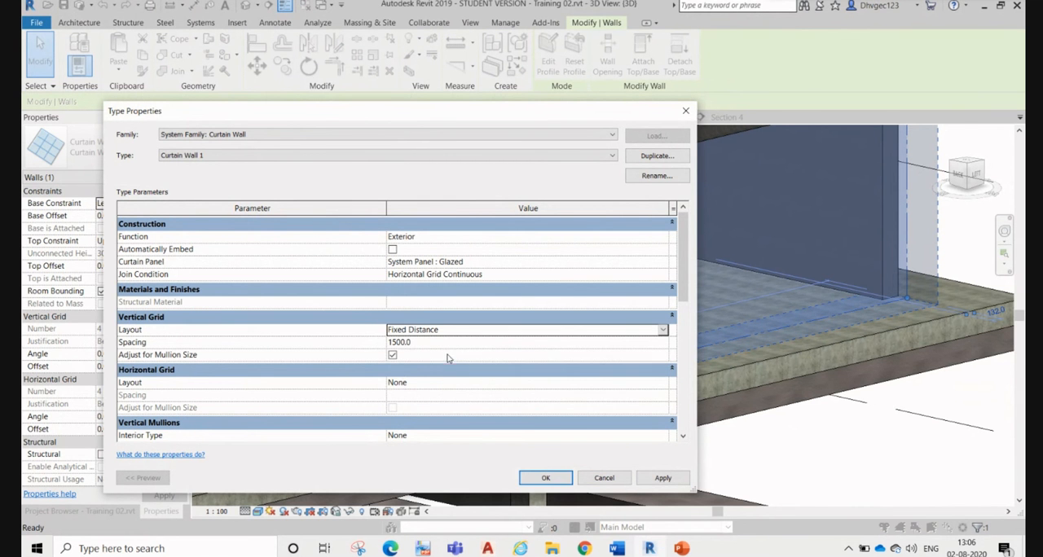
pyautogui.click(664, 479)
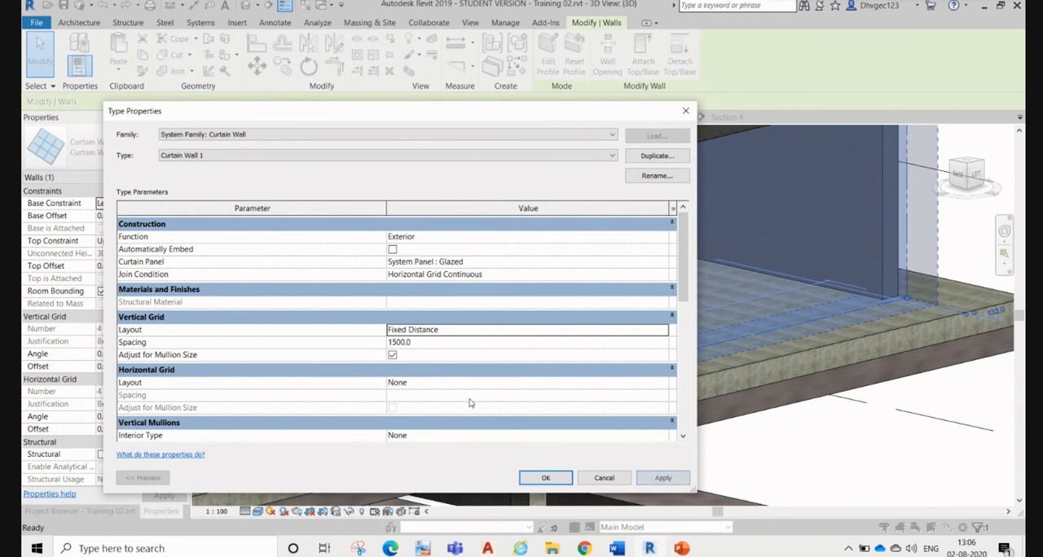
pyautogui.moveTo(684, 291)
pyautogui.mouseDown()
pyautogui.moveTo(686, 304)
pyautogui.moveTo(684, 292)
pyautogui.mouseUp()
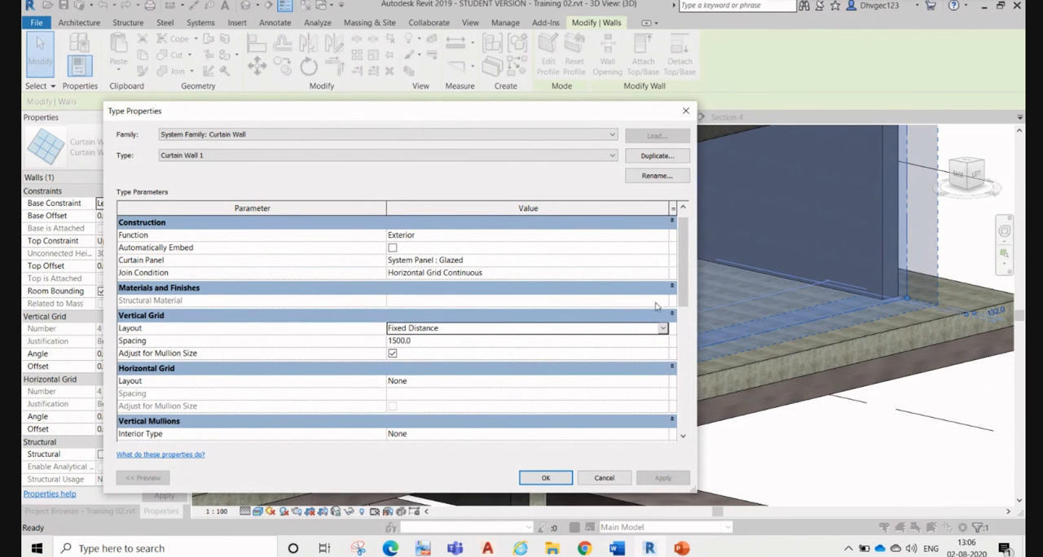
# Step: Set the curtain wall type's horizontal grid layout to Fixed Distance
pyautogui.scroll(-2, 681, 348)
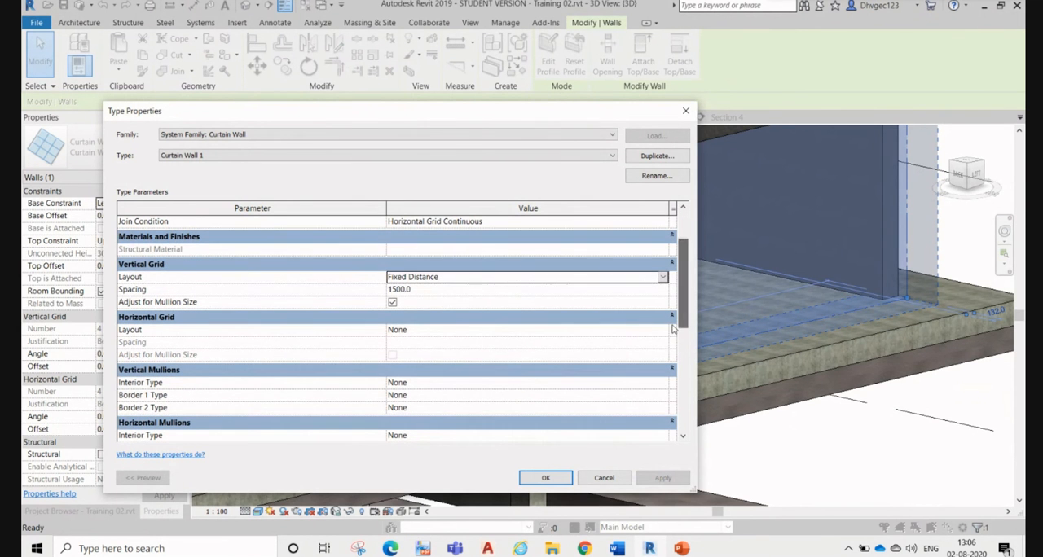
pyautogui.click(638, 330)
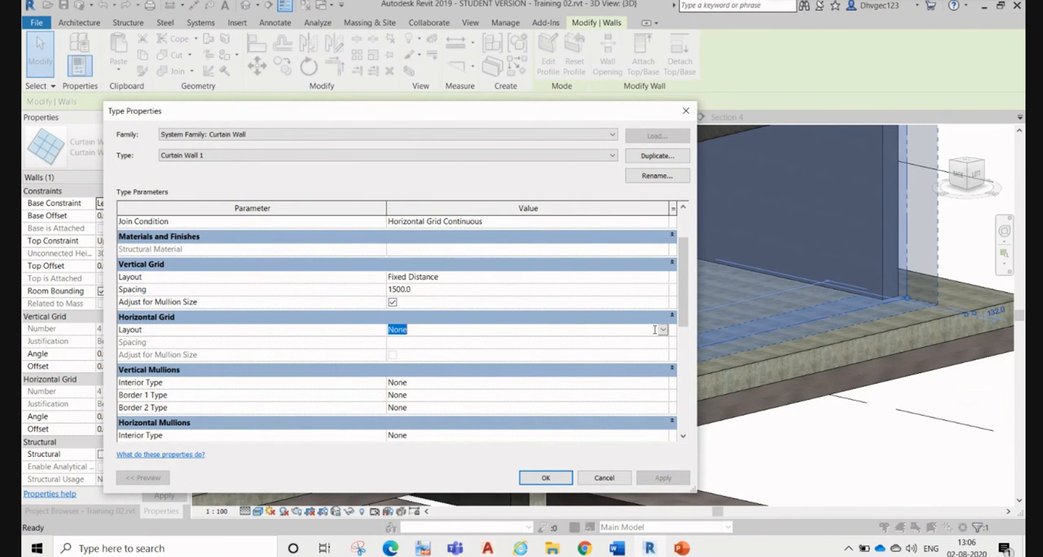
pyautogui.click(660, 330)
pyautogui.click(663, 331)
pyautogui.click(440, 353)
pyautogui.click(454, 343)
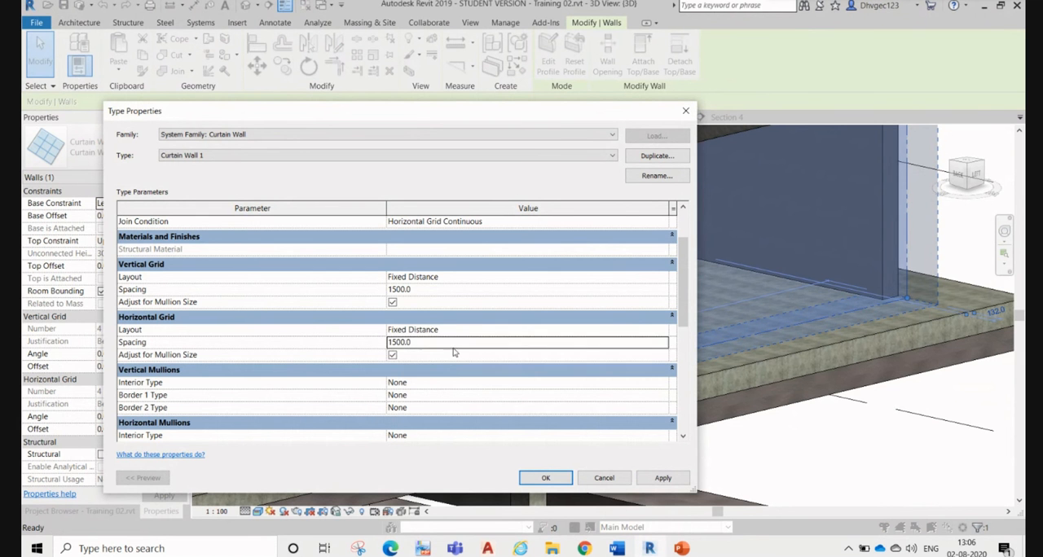
# Step: Set the curtain wall type's vertical mullions to Circular Mullion 1 for the interior, border 1 and border 2 types
pyautogui.moveTo(685, 322); pyautogui.dragTo(688, 350)
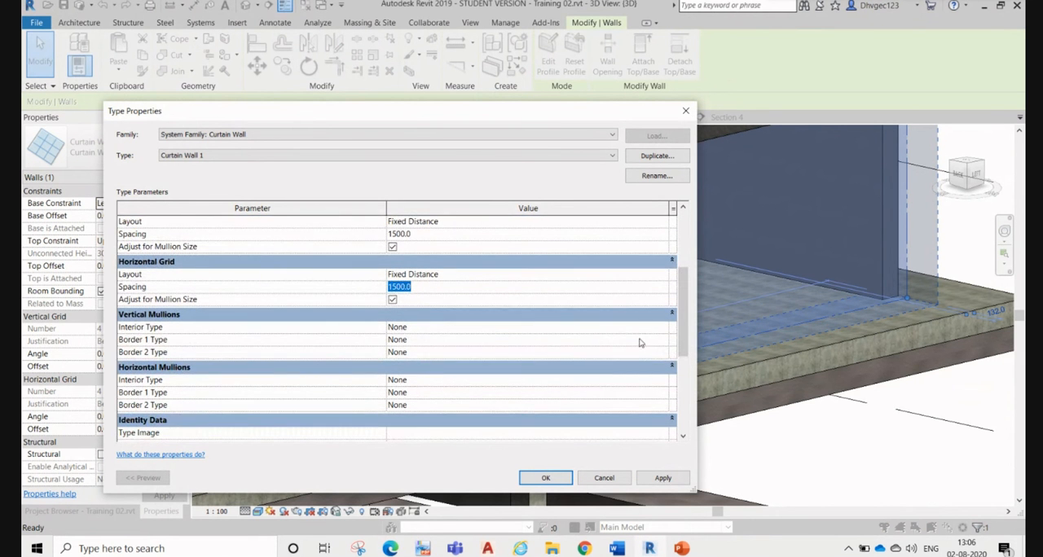
pyautogui.click(663, 328)
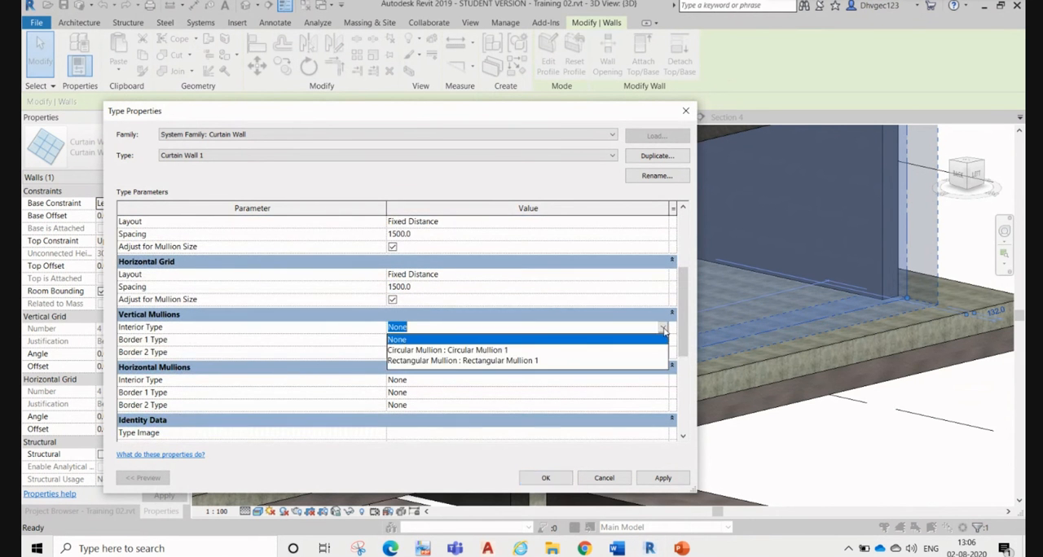
pyautogui.click(504, 352)
pyautogui.click(648, 341)
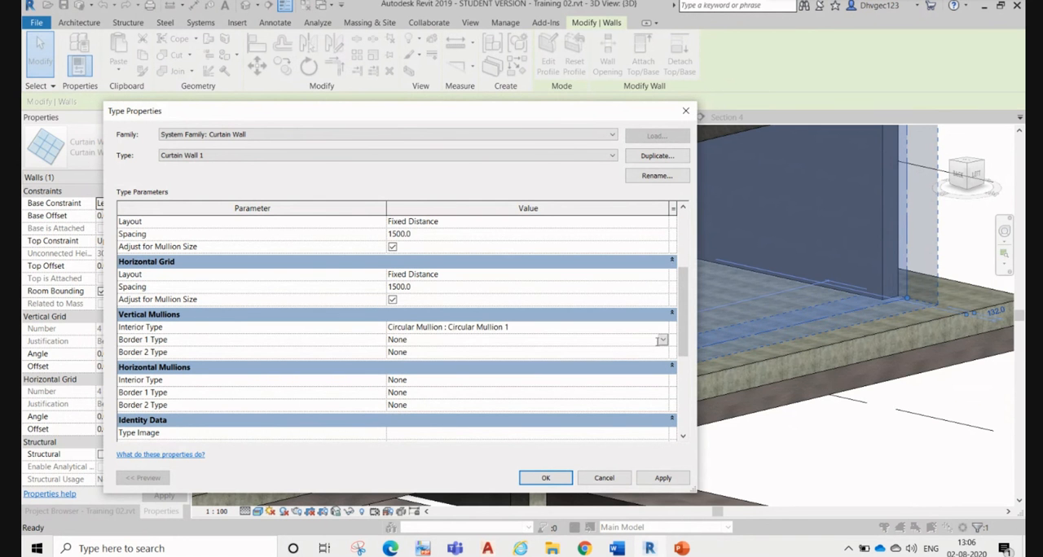
pyautogui.click(663, 342)
pyautogui.click(506, 363)
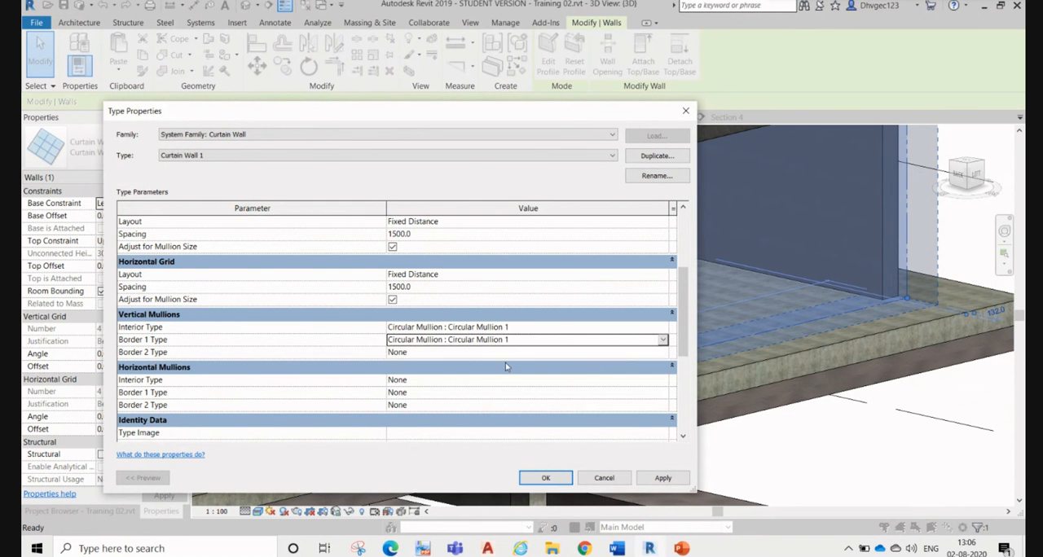
pyautogui.click(626, 353)
pyautogui.click(663, 353)
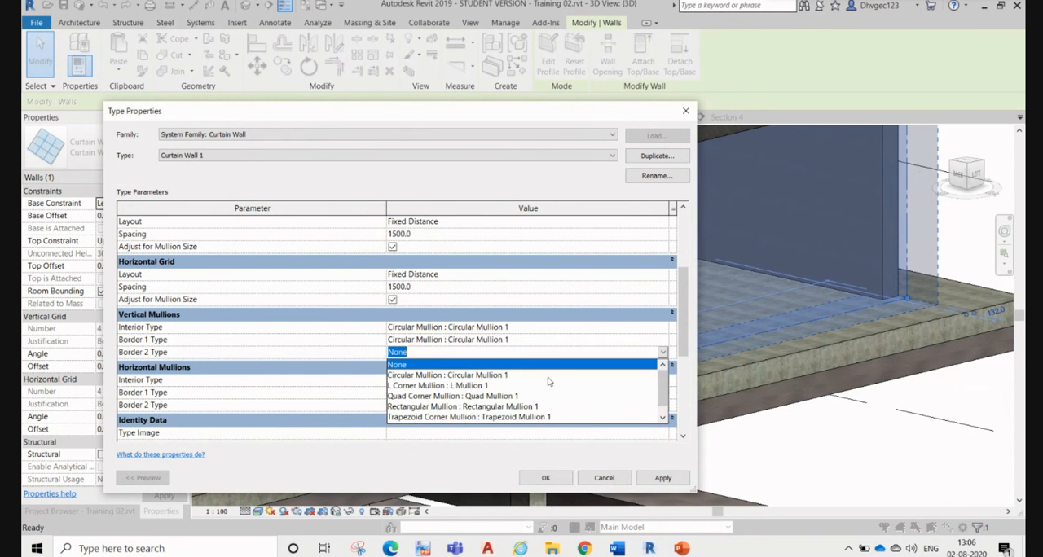
pyautogui.click(451, 376)
# Step: Set the interior, border 1 and border 2 horizontal mullions to Circular Mullion 1 and apply the type changes
pyautogui.click(626, 381)
pyautogui.click(663, 380)
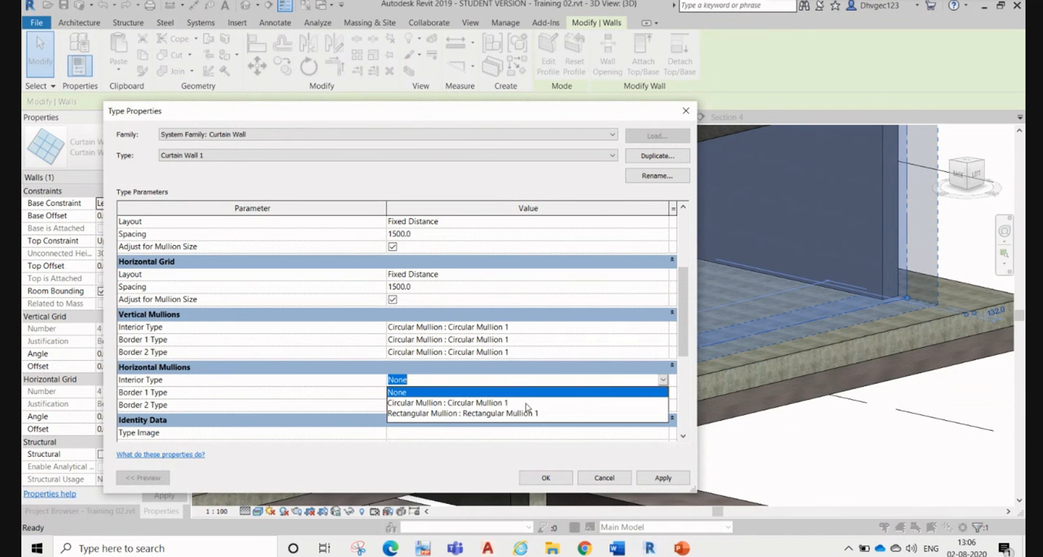
pyautogui.click(529, 403)
pyautogui.click(626, 394)
pyautogui.click(662, 392)
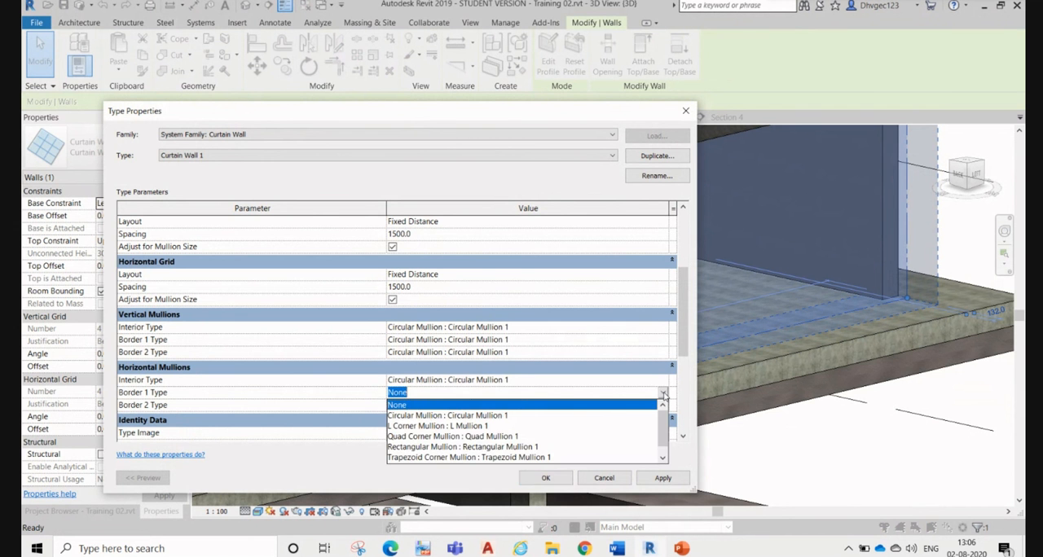
pyautogui.click(503, 418)
pyautogui.click(652, 406)
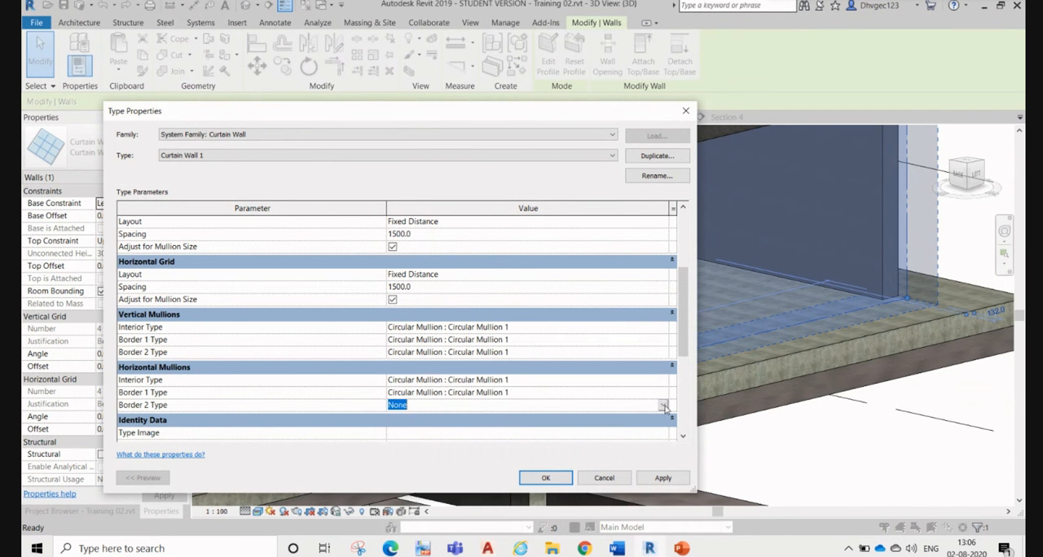
pyautogui.click(663, 405)
pyautogui.click(463, 432)
pyautogui.scroll(-4, 505, 391)
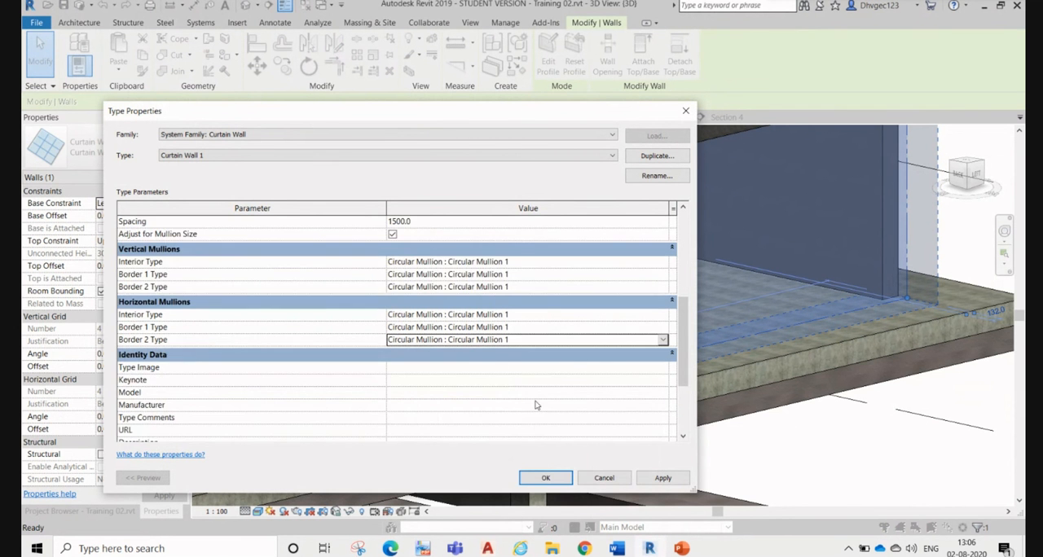
pyautogui.click(661, 480)
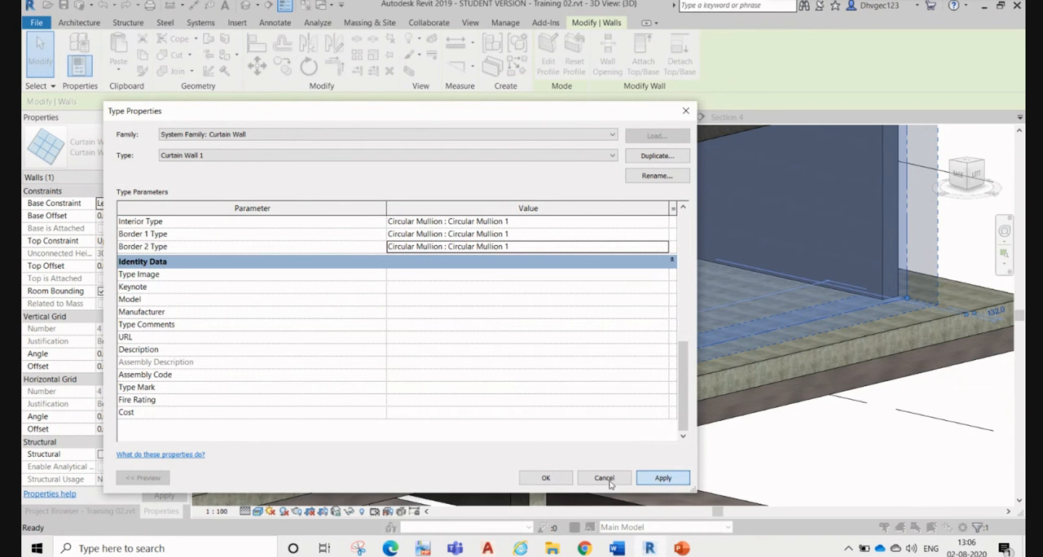
pyautogui.click(546, 479)
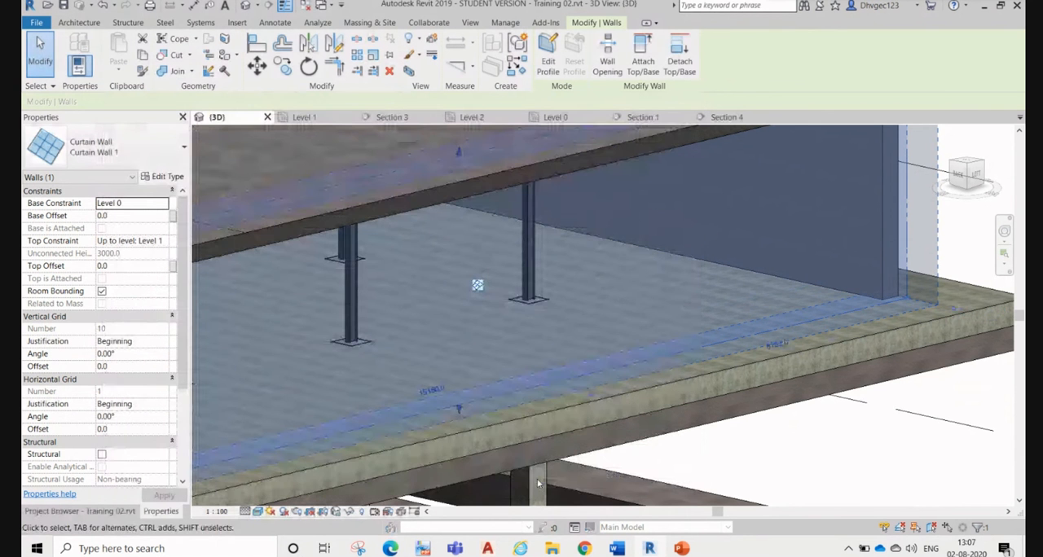
# Step: Turn on the visibility of Curtain Panels, Curtain Systems and Curtain Wall Mullions in the 3D view's graphic overrides
pyautogui.scroll(-5, 531, 416)
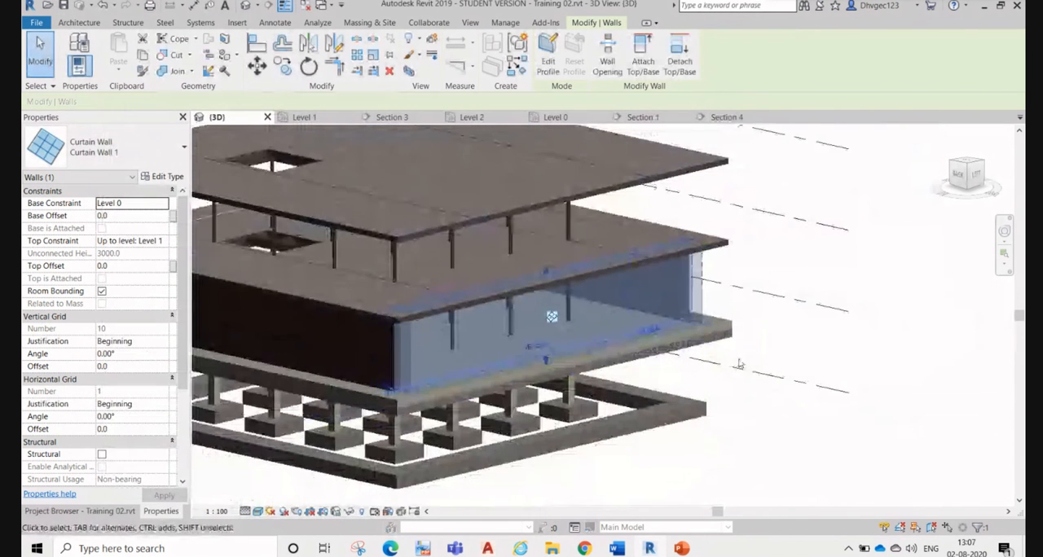
pyautogui.click(742, 415)
pyautogui.scroll(3, 629, 327)
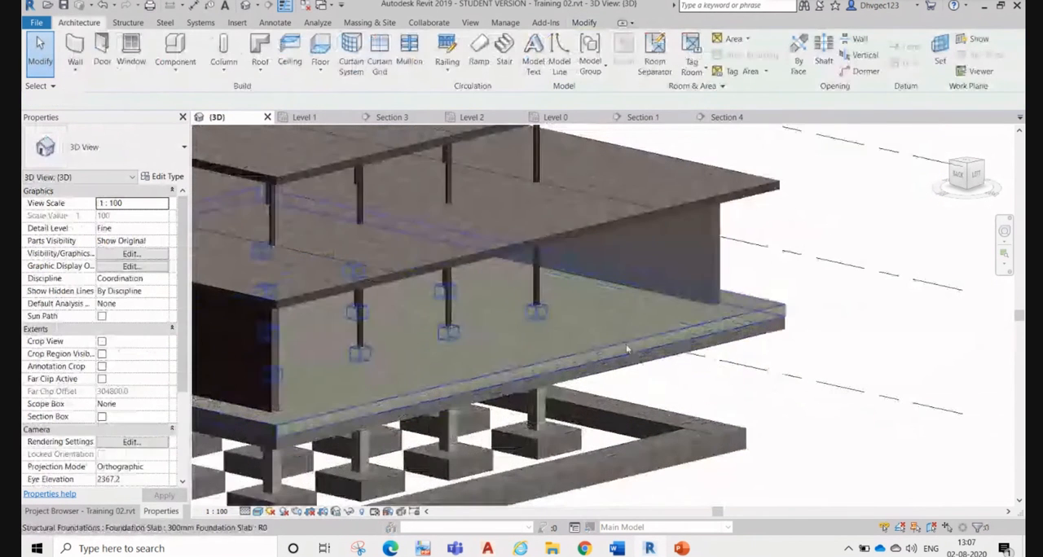
pyautogui.click(629, 328)
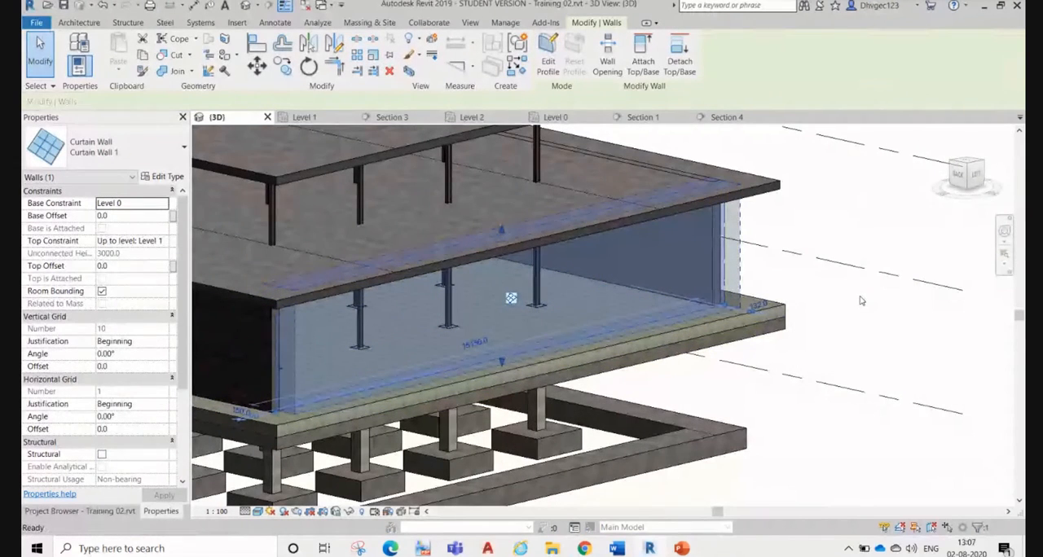
pyautogui.press('v')
pyautogui.press('g')
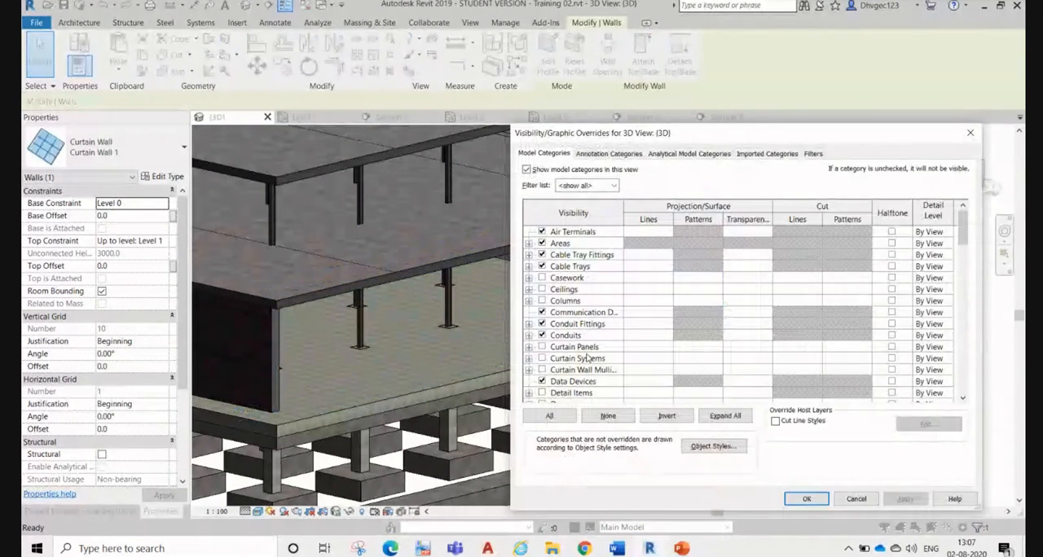
pyautogui.click(586, 358)
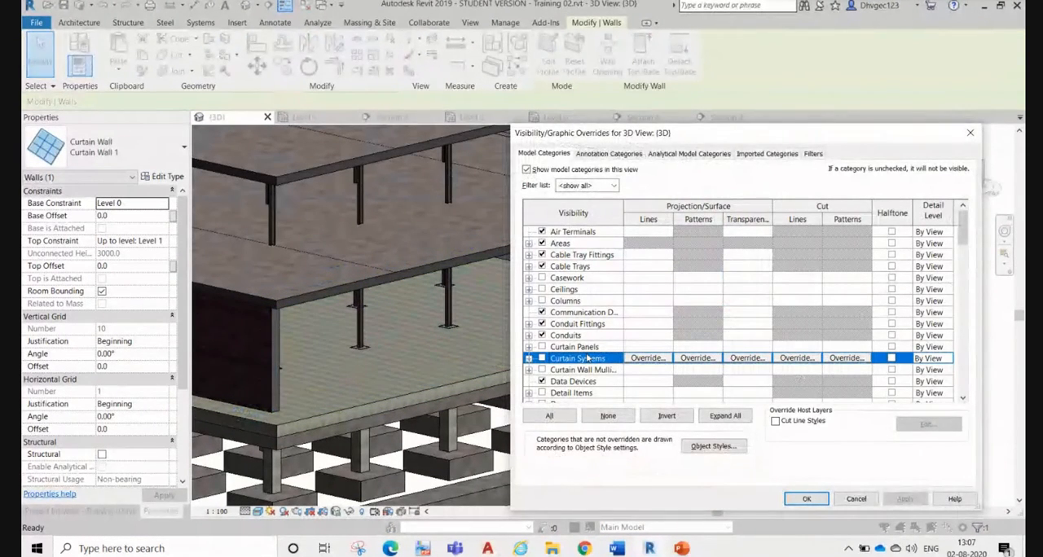
pyautogui.press('Down')
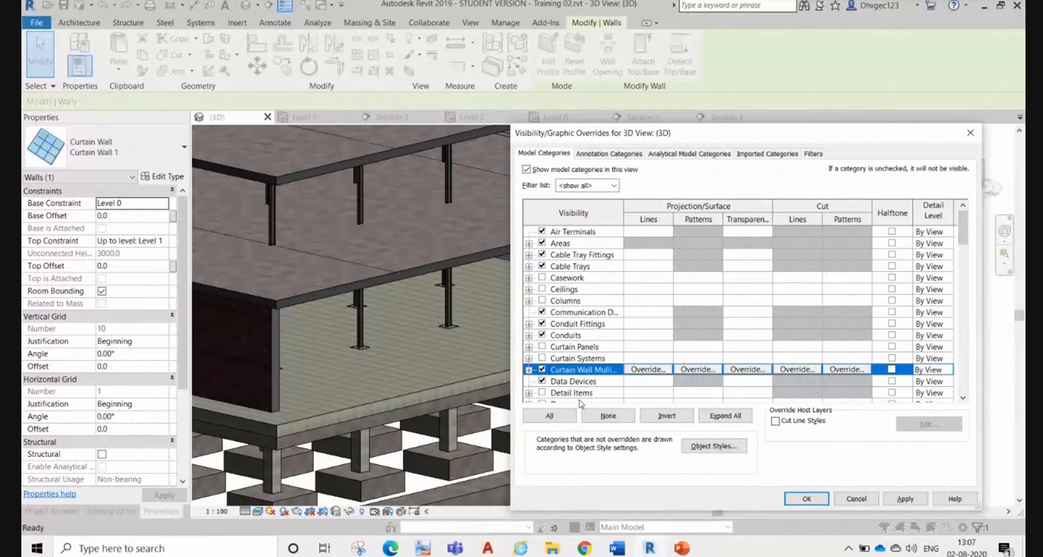
pyautogui.click(543, 359)
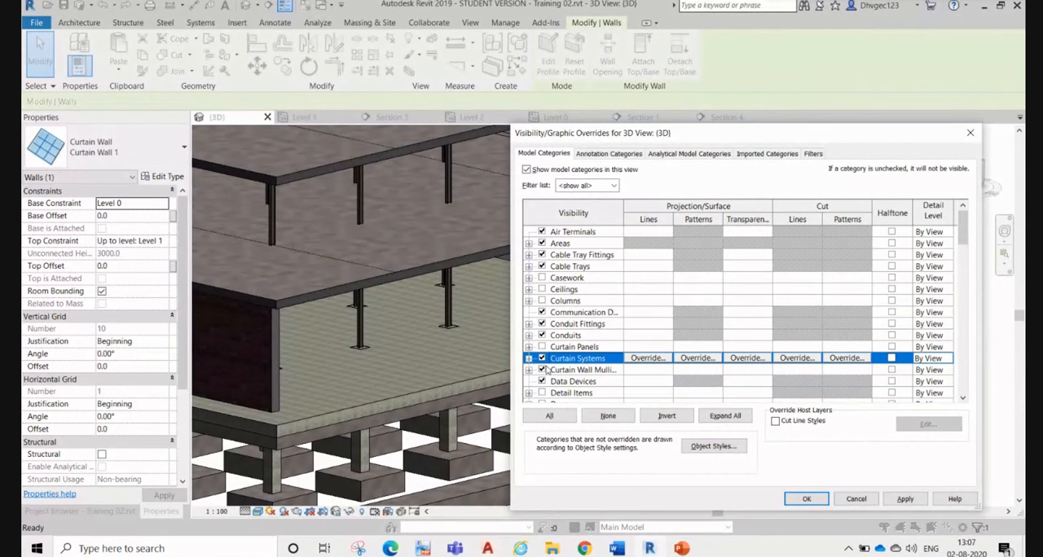
pyautogui.click(542, 347)
pyautogui.click(906, 498)
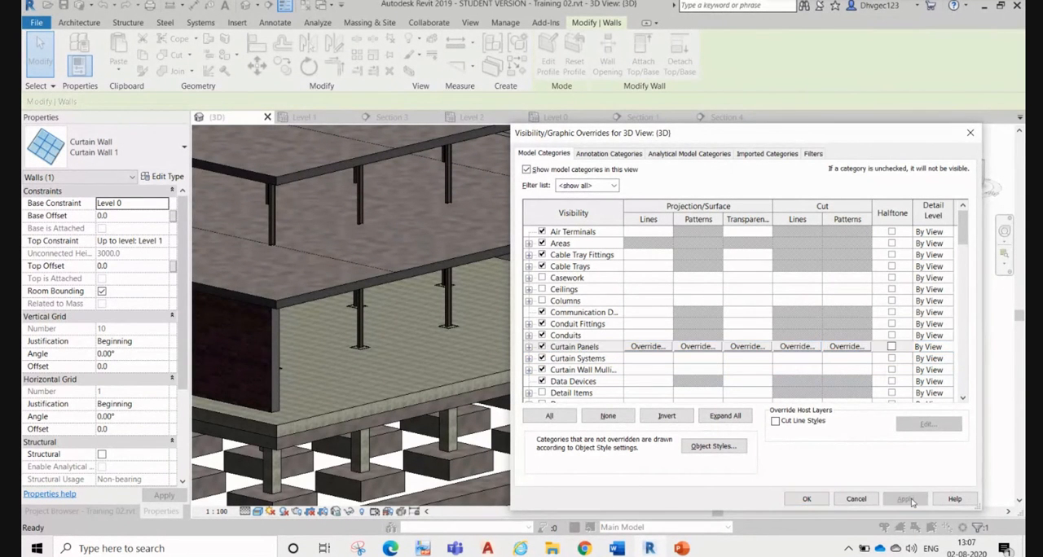
pyautogui.click(807, 499)
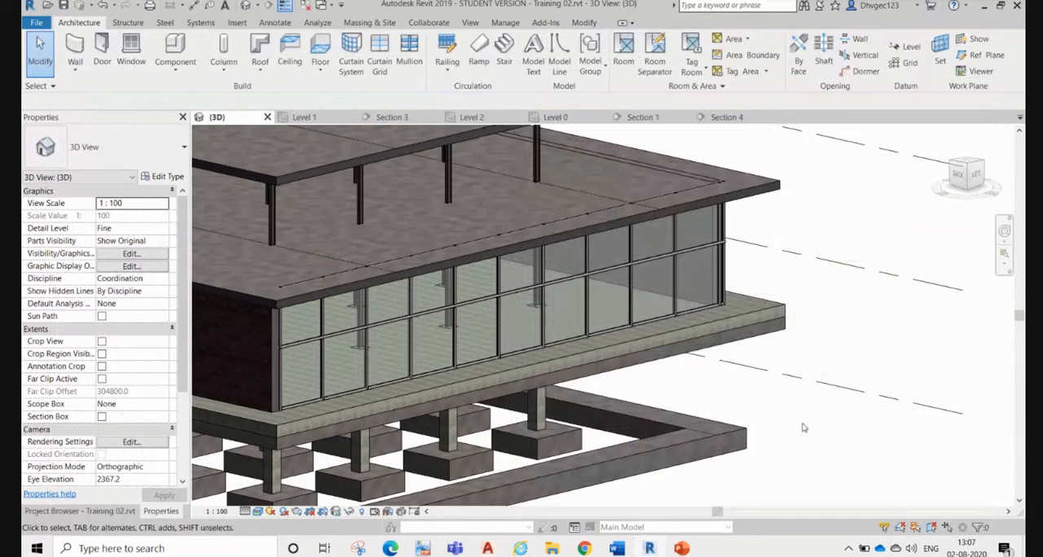
# Step: Examine the curtain wall's glazed panels and circular mullions up close in the 3D view
pyautogui.click(805, 428)
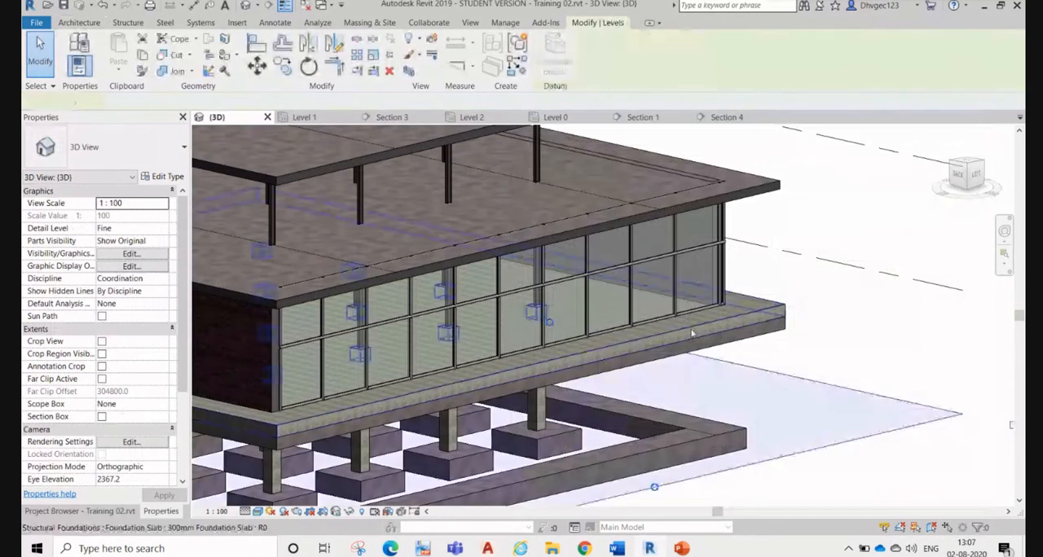
pyautogui.scroll(4, 704, 307)
pyautogui.scroll(3, 757, 279)
pyautogui.scroll(-8, 758, 280)
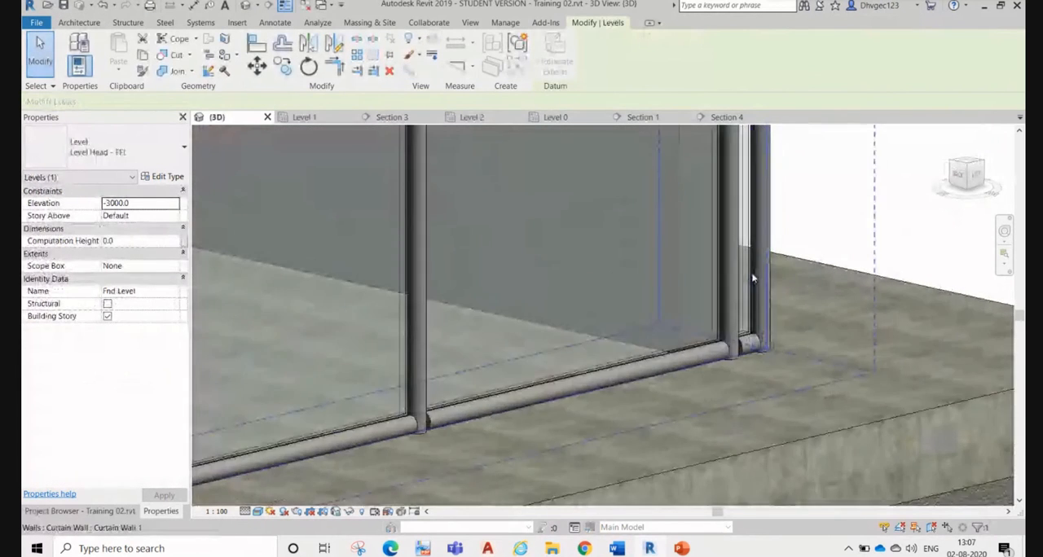
pyautogui.scroll(2, 511, 343)
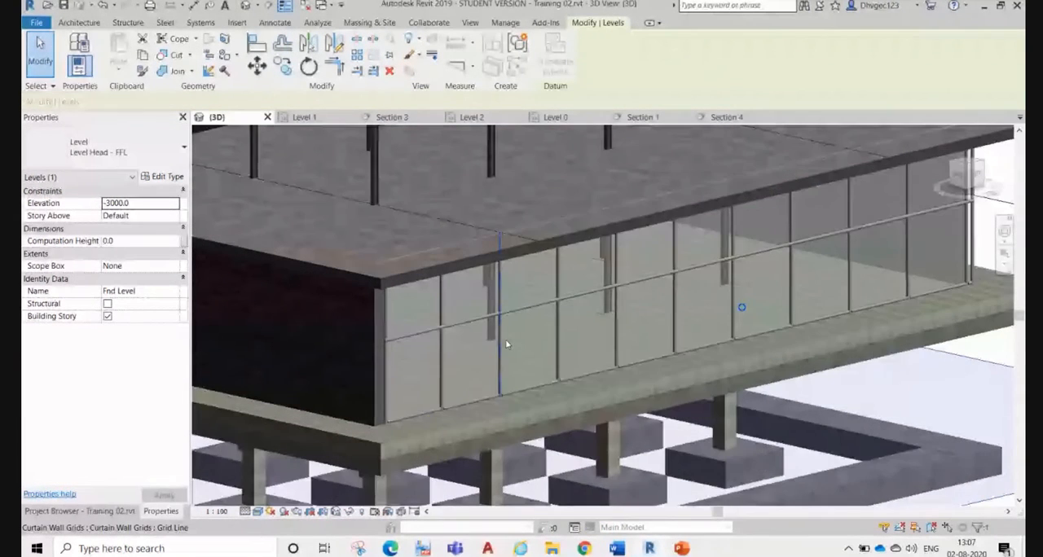
# Step: Review the 3D view's model category visibility settings without changing them and clear the selection
pyautogui.press('v')
pyautogui.press('g')
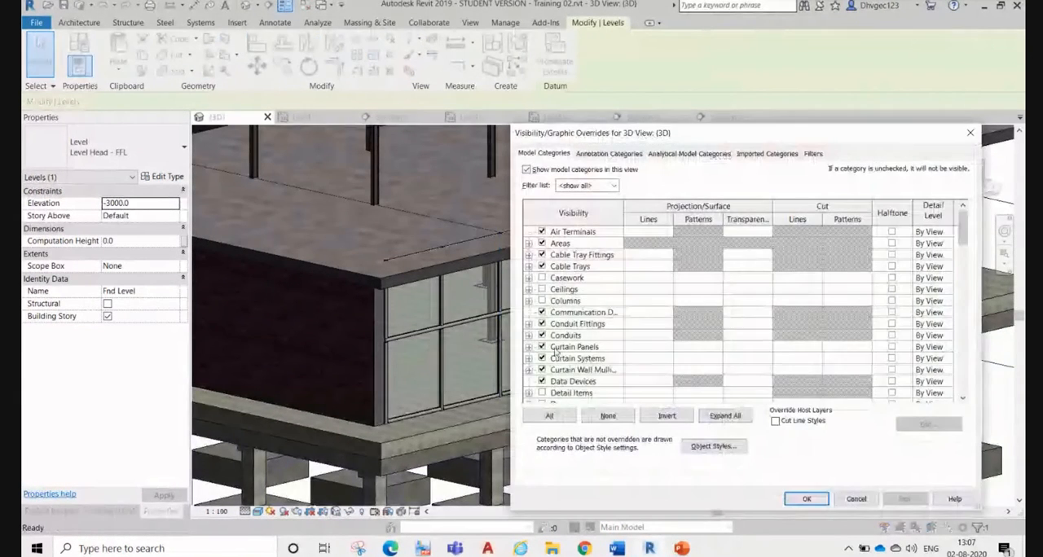
pyautogui.scroll(-7, 559, 356)
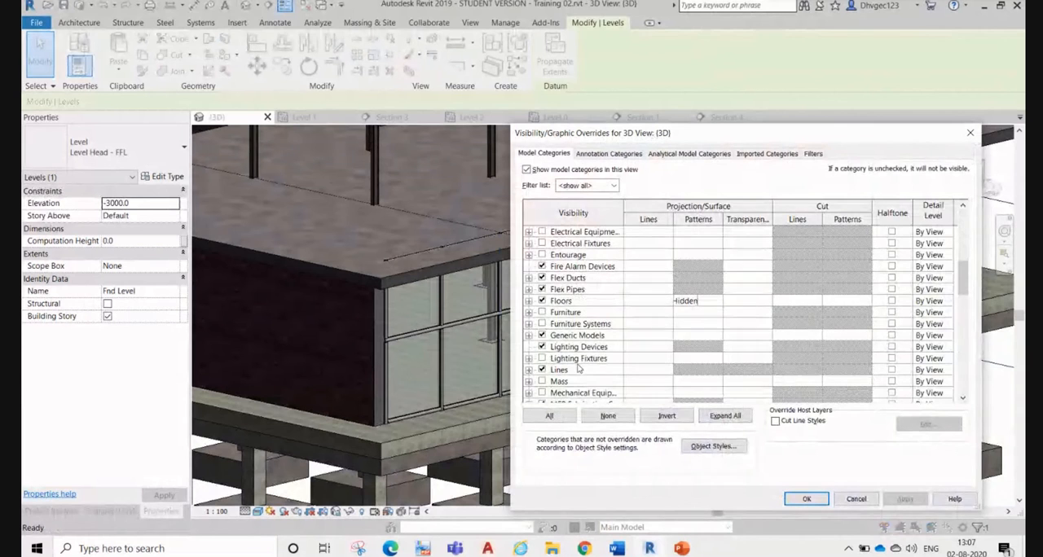
pyautogui.scroll(7, 578, 369)
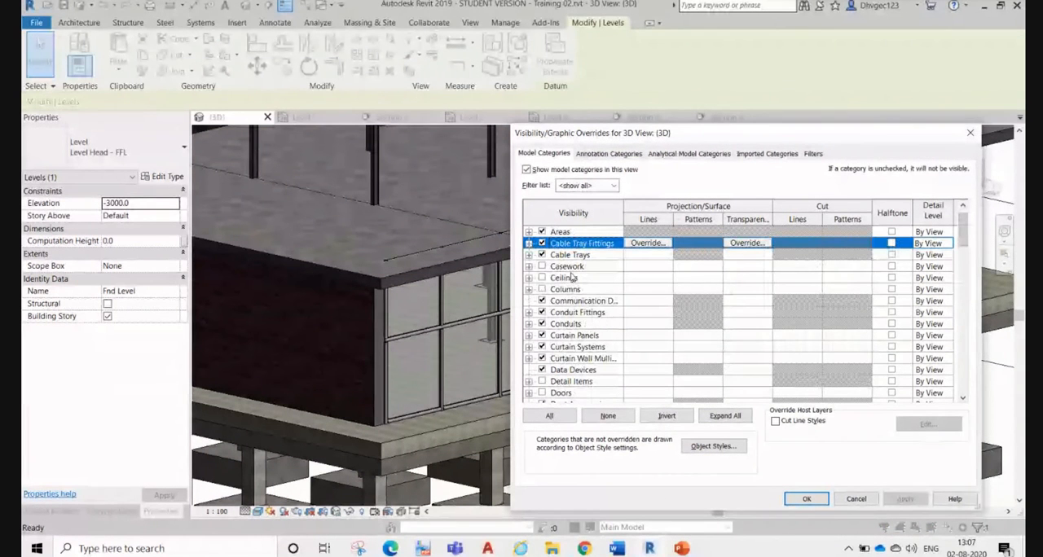
pyautogui.scroll(1, 586, 289)
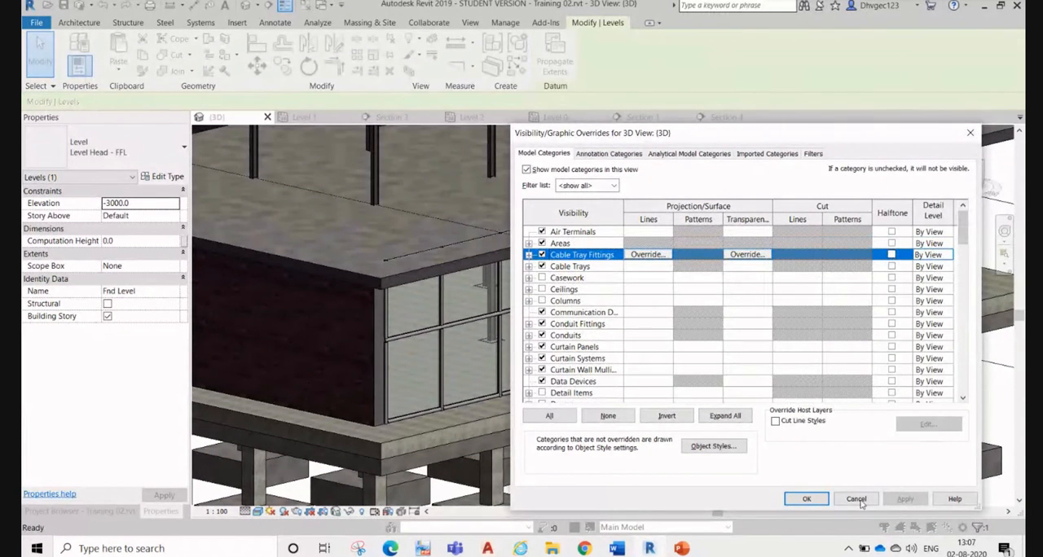
pyautogui.click(806, 498)
pyautogui.press('Escape')
# Step: Reveal the hidden elements in the 3D view and unhide the chain of 300mm concrete retaining walls below Level 0 by element
pyautogui.keyDown('shift'); pyautogui.moveTo(822, 489); pyautogui.dragTo(911, 426, button='middle'); pyautogui.keyUp('shift')
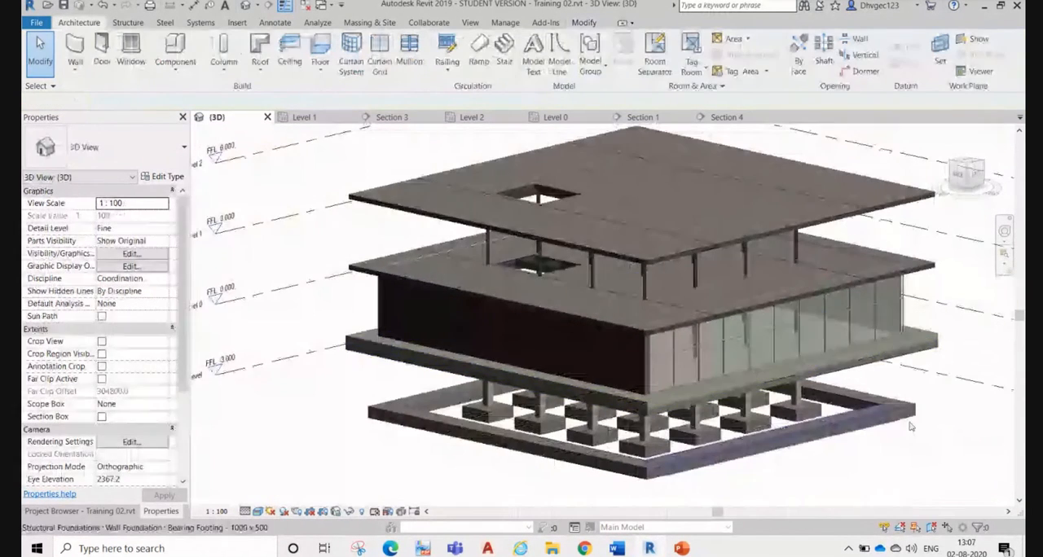
pyautogui.click(364, 513)
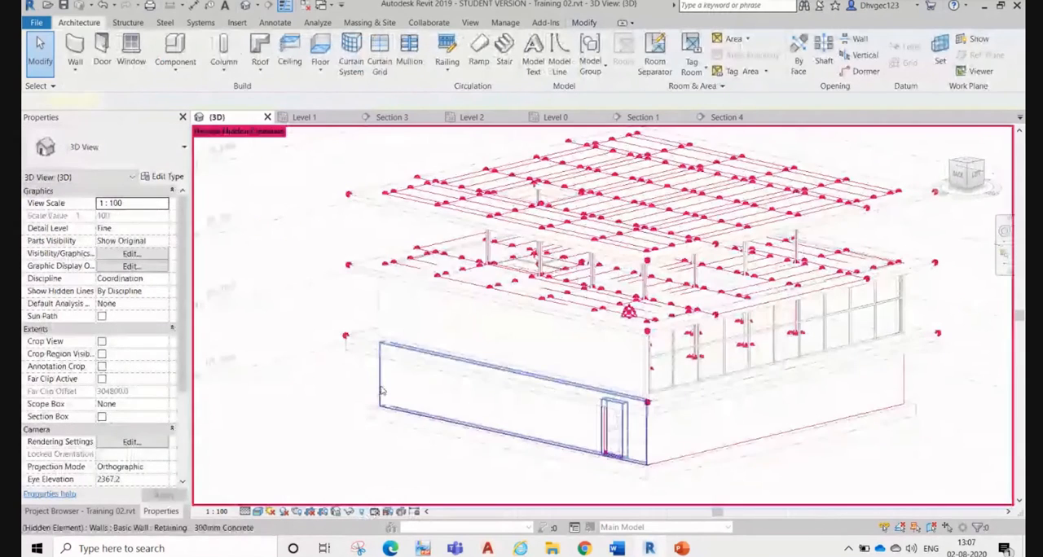
pyautogui.press('Tab')
pyautogui.click(355, 383)
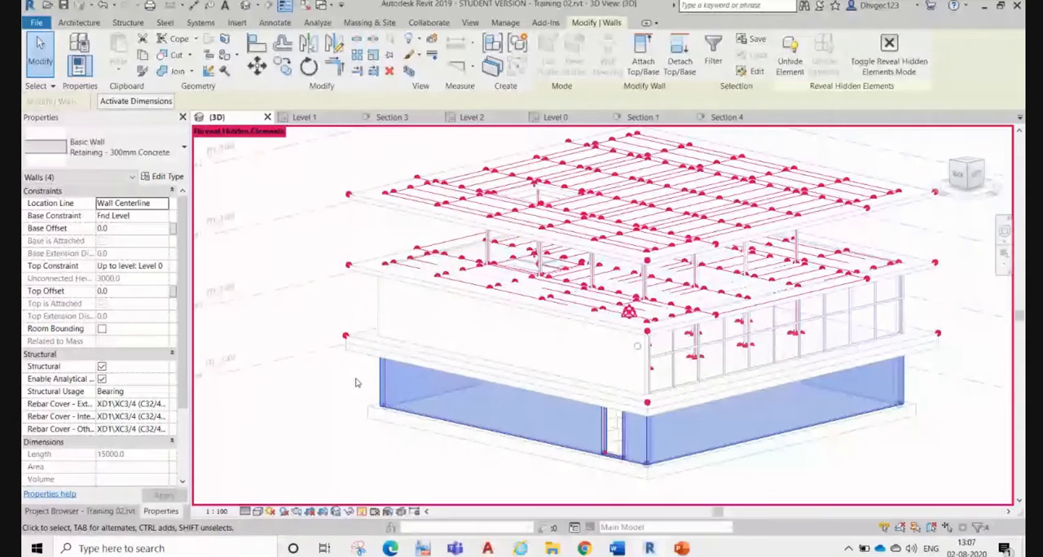
pyautogui.rightClick(356, 383)
pyautogui.moveTo(438, 155)
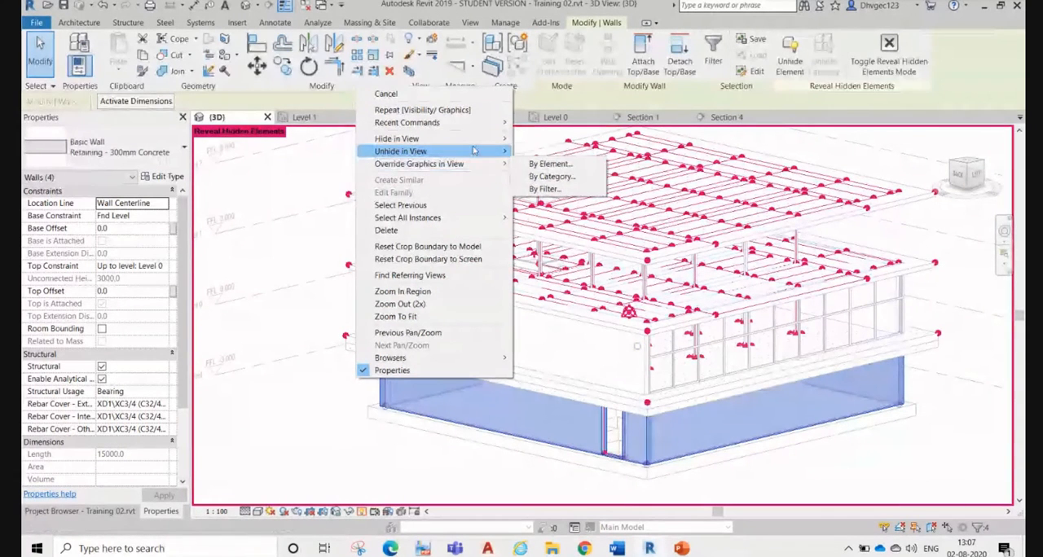
pyautogui.click(544, 152)
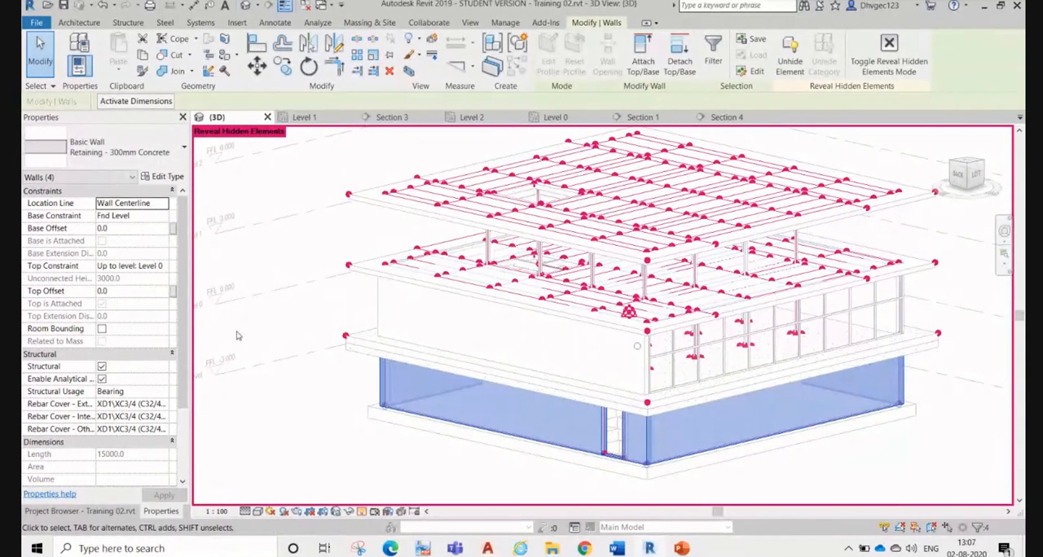
pyautogui.press('Escape')
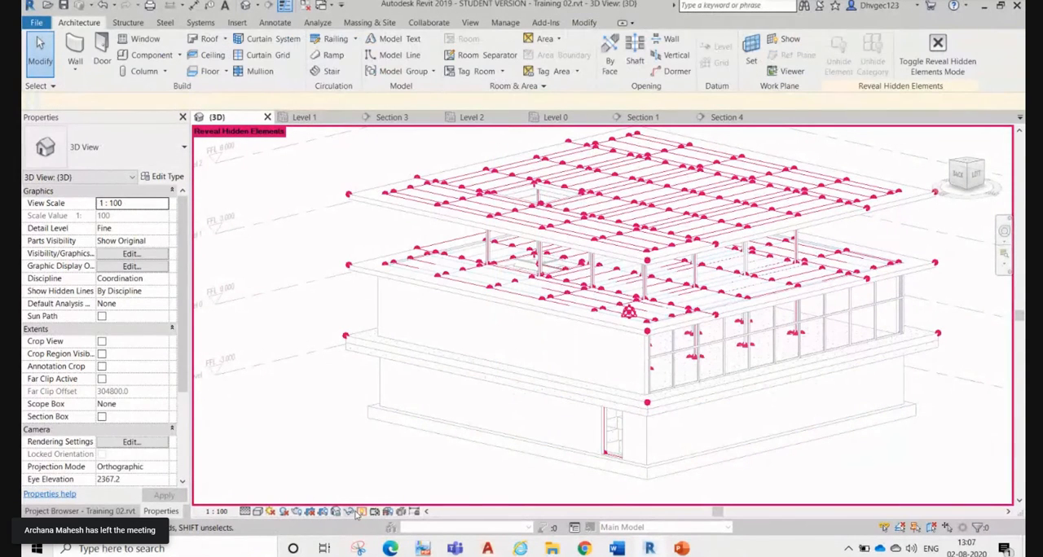
# Step: Leave the Reveal Hidden Elements mode and orbit the building to inspect the glazed curtain wall and the retaining wall below it
pyautogui.click(358, 511)
pyautogui.scroll(3, 708, 441)
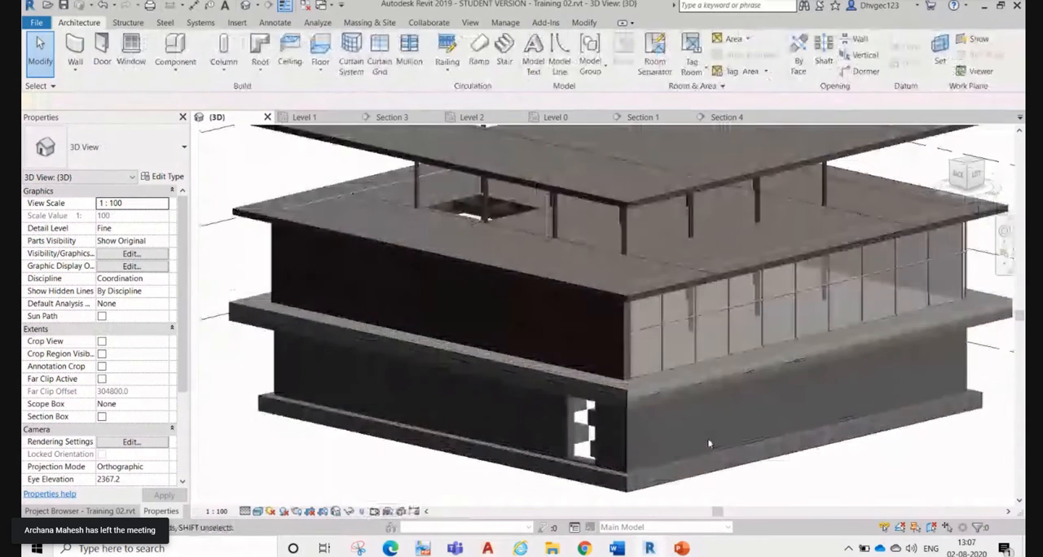
pyautogui.keyDown('shift'); pyautogui.moveTo(708, 444); pyautogui.dragTo(429, 318, button='middle'); pyautogui.keyUp('shift')
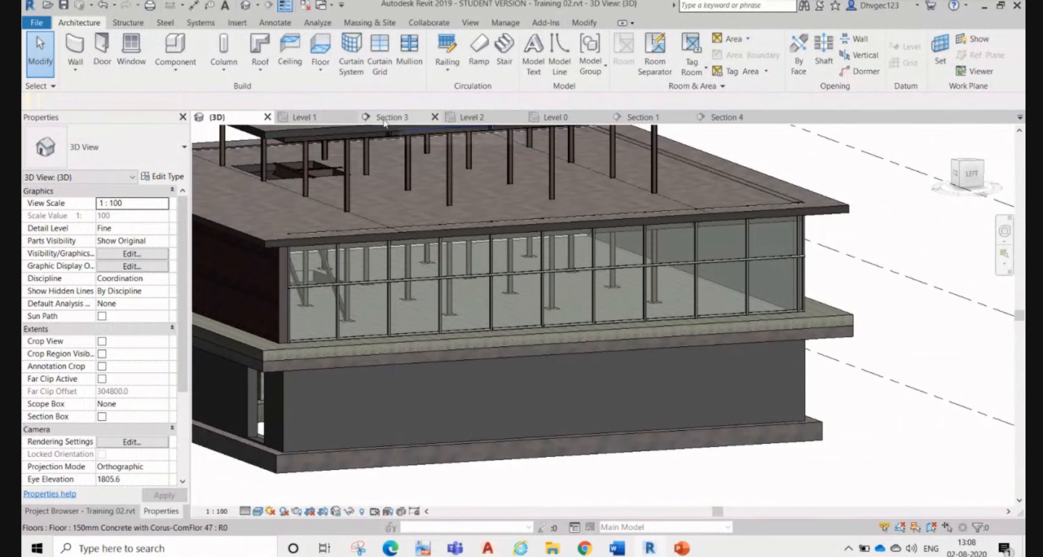
# Step: In the Level 0 structural plan, turn on the visibility of Curtain Panels, Curtain Systems and Curtain Wall Mullions
pyautogui.click(559, 118)
pyautogui.scroll(-6, 474, 268)
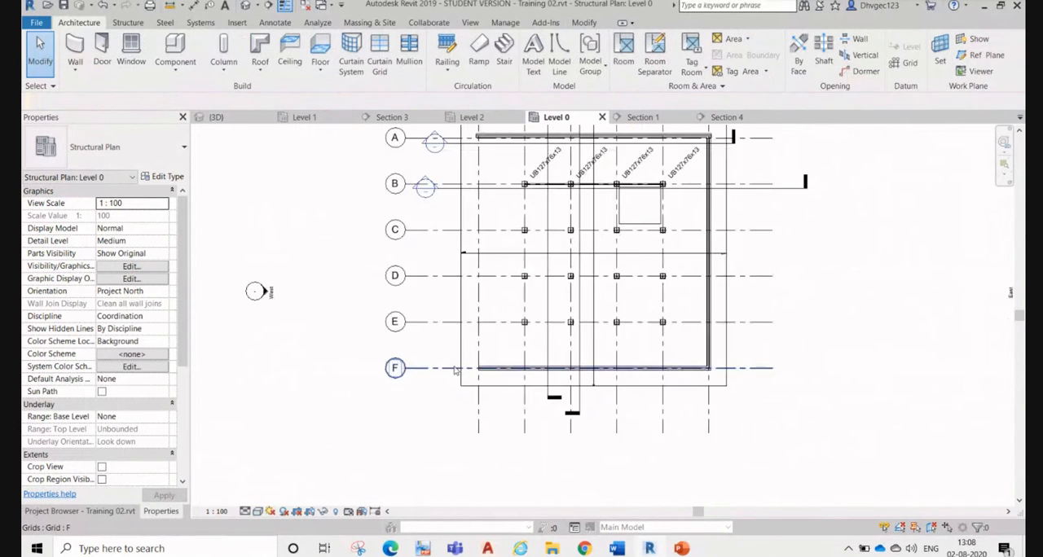
pyautogui.scroll(5, 474, 267)
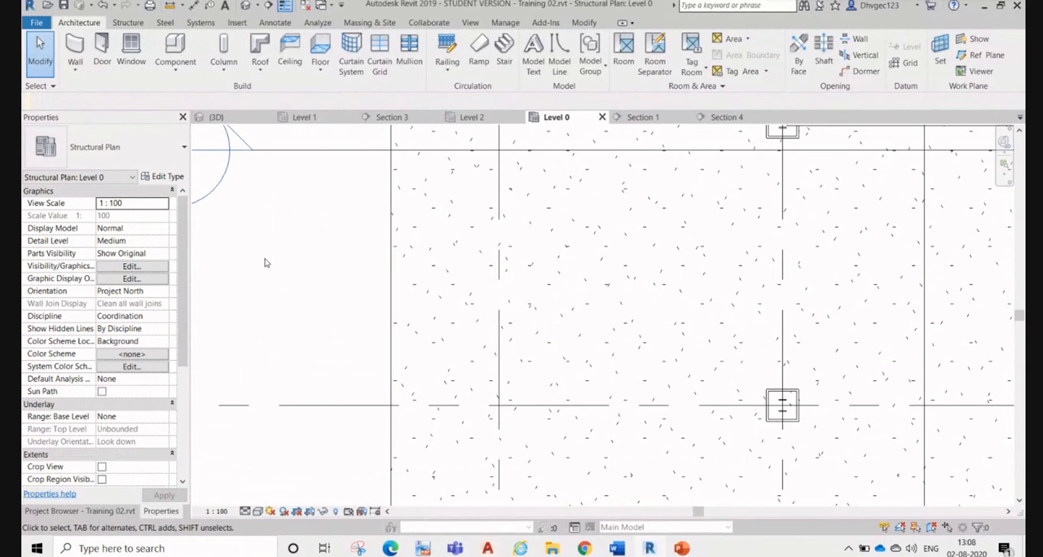
pyautogui.press('v')
pyautogui.press('g')
pyautogui.click(571, 267)
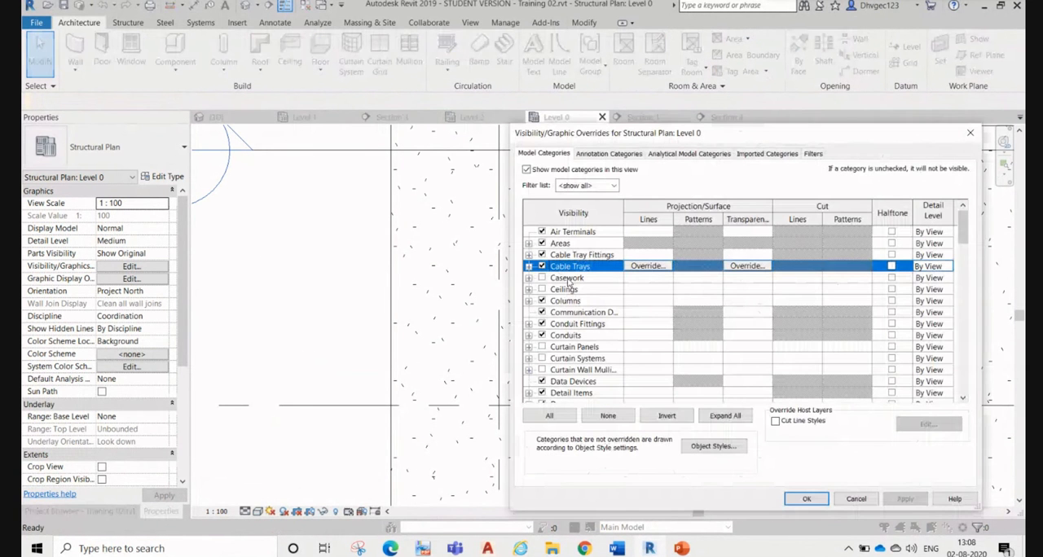
pyautogui.click(542, 347)
pyautogui.click(542, 359)
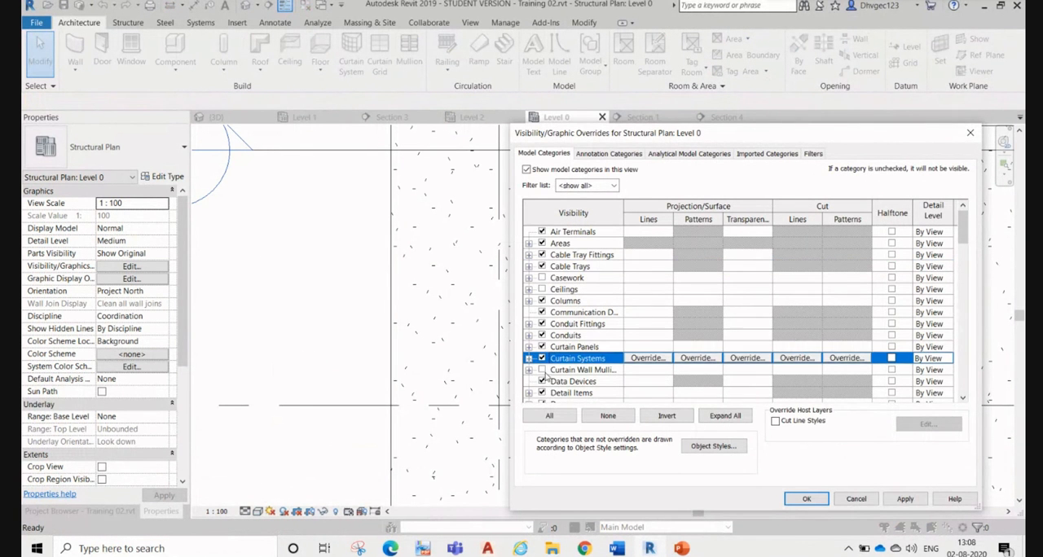
pyautogui.click(542, 370)
pyautogui.click(900, 501)
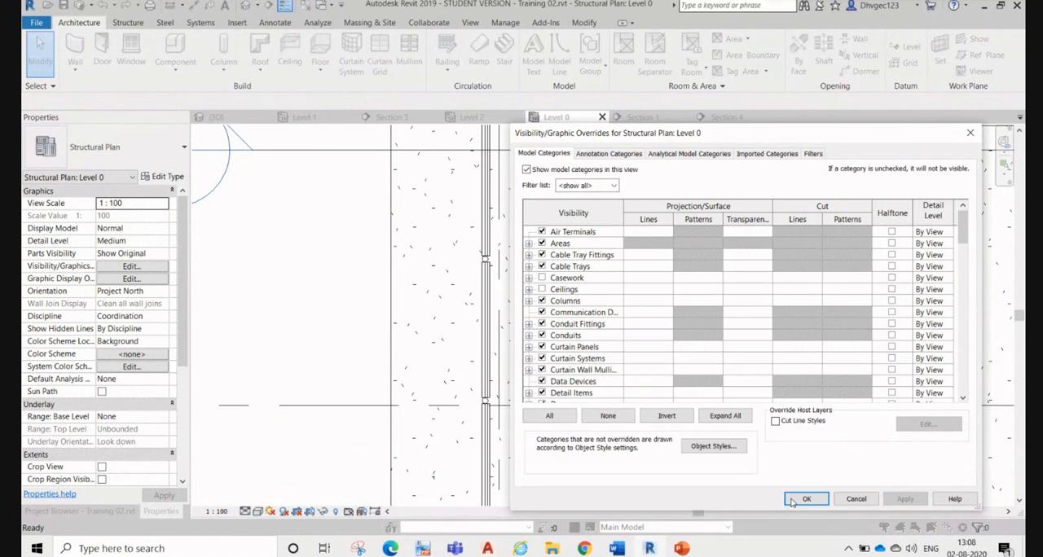
pyautogui.click(804, 500)
pyautogui.click(519, 307)
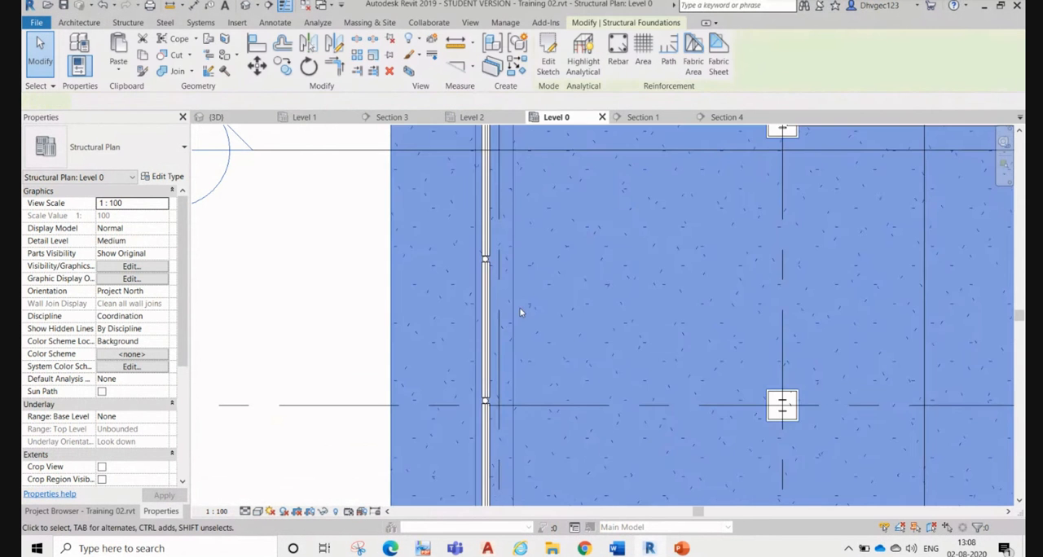
pyautogui.scroll(-3, 518, 307)
pyautogui.press('Escape')
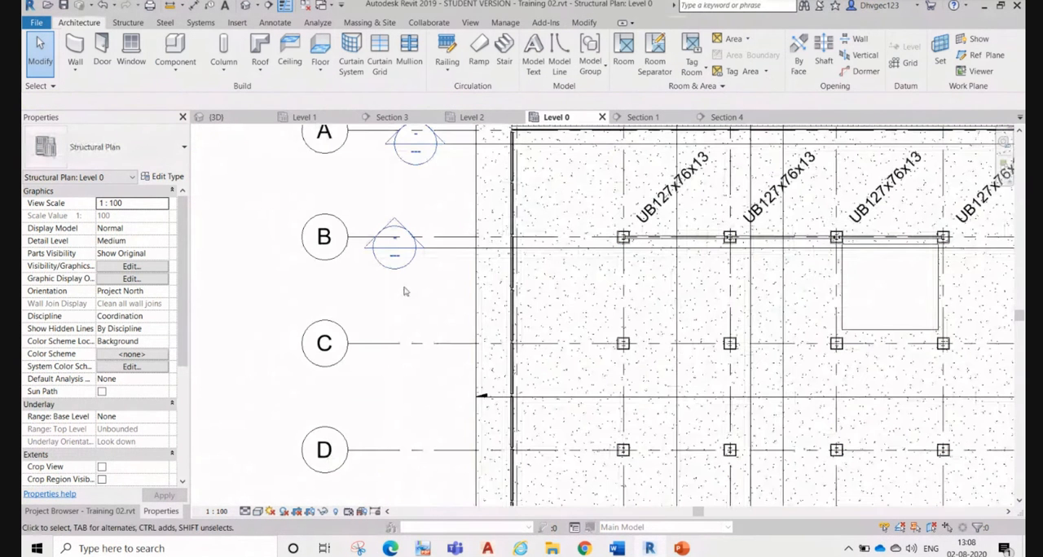
# Step: Try to place an M_Door-Opening door of type 0864 x 2032mm in the curtain wall between two mullions on Level 0
pyautogui.click(107, 59)
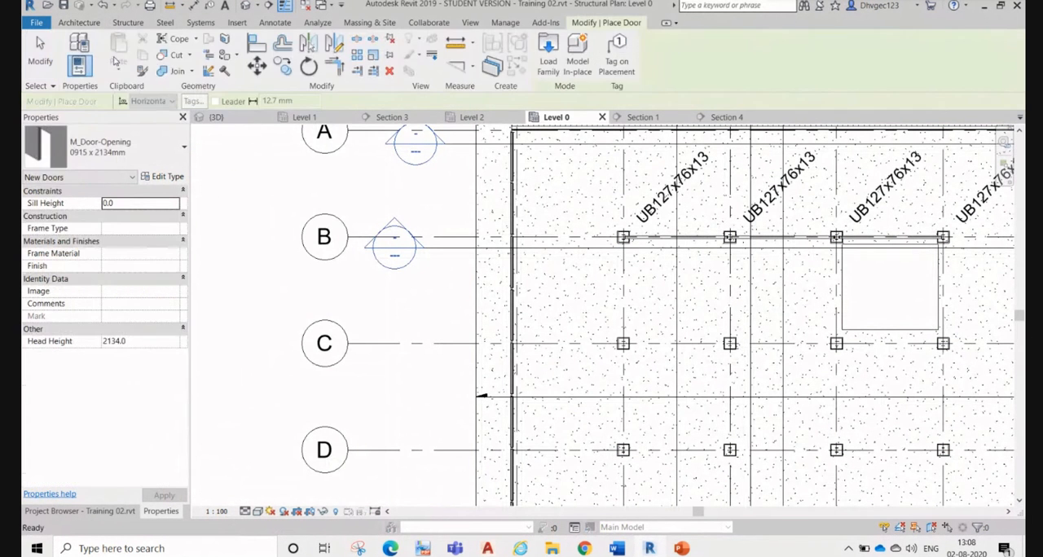
pyautogui.click(167, 165)
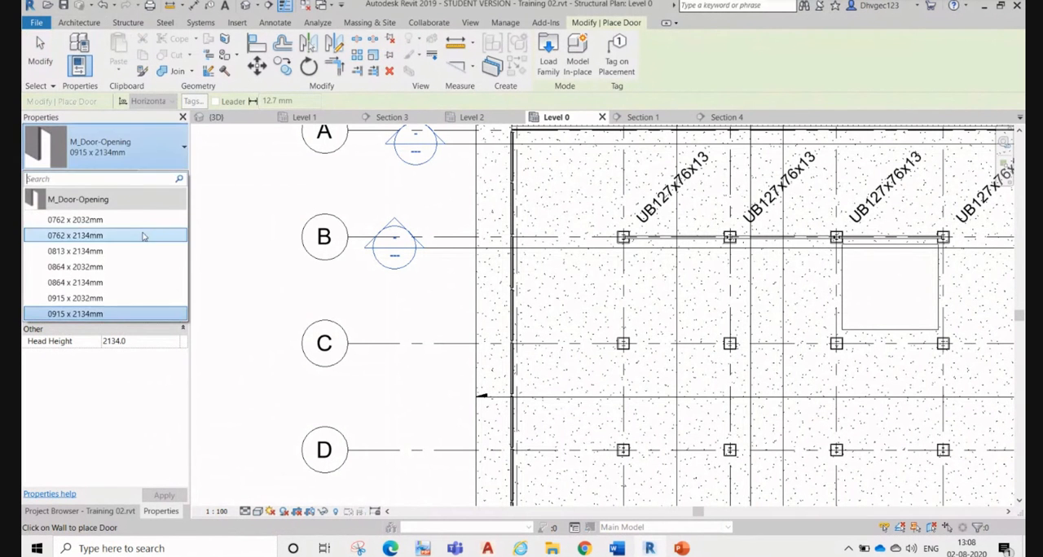
pyautogui.click(98, 236)
pyautogui.click(122, 147)
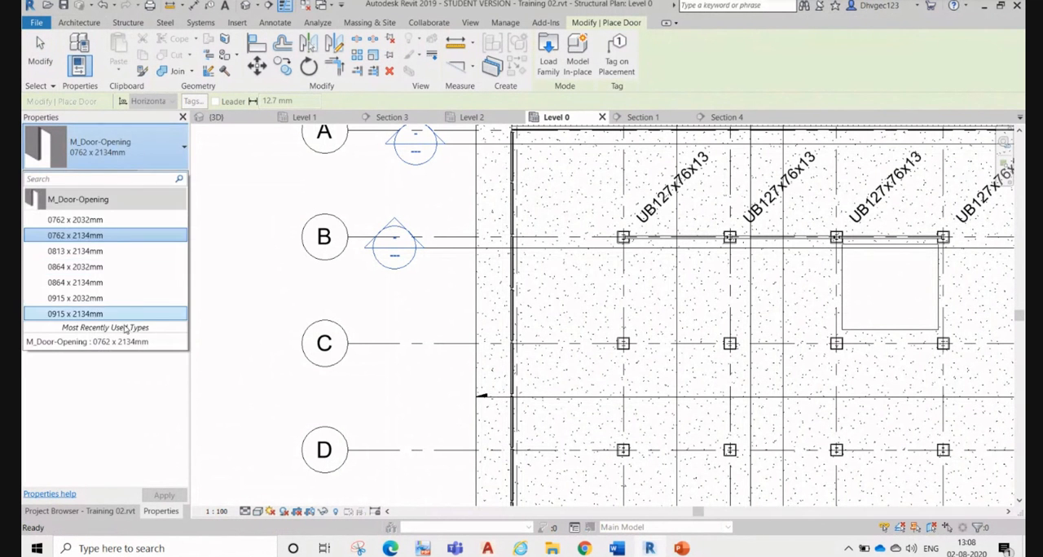
pyautogui.click(133, 267)
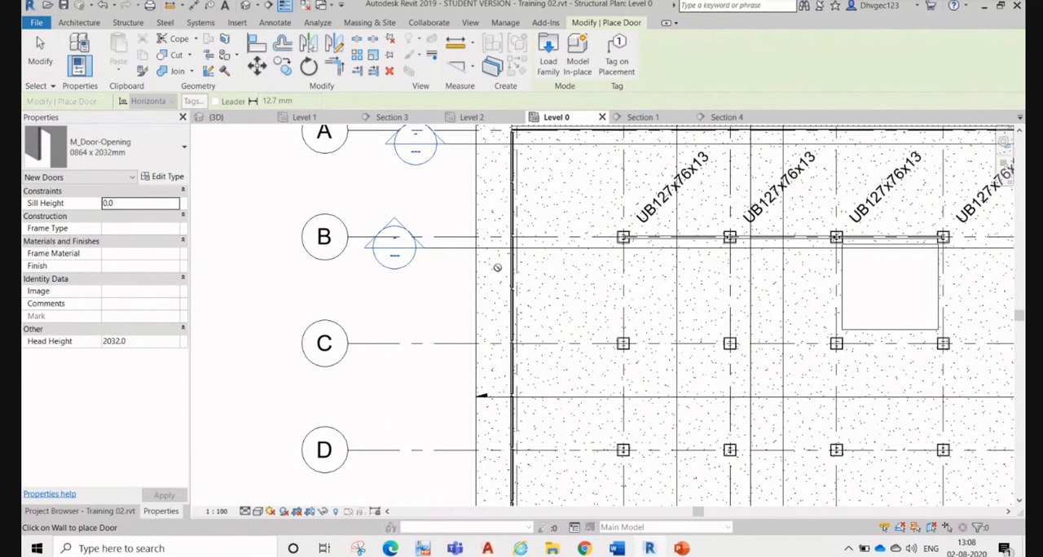
pyautogui.scroll(6, 525, 297)
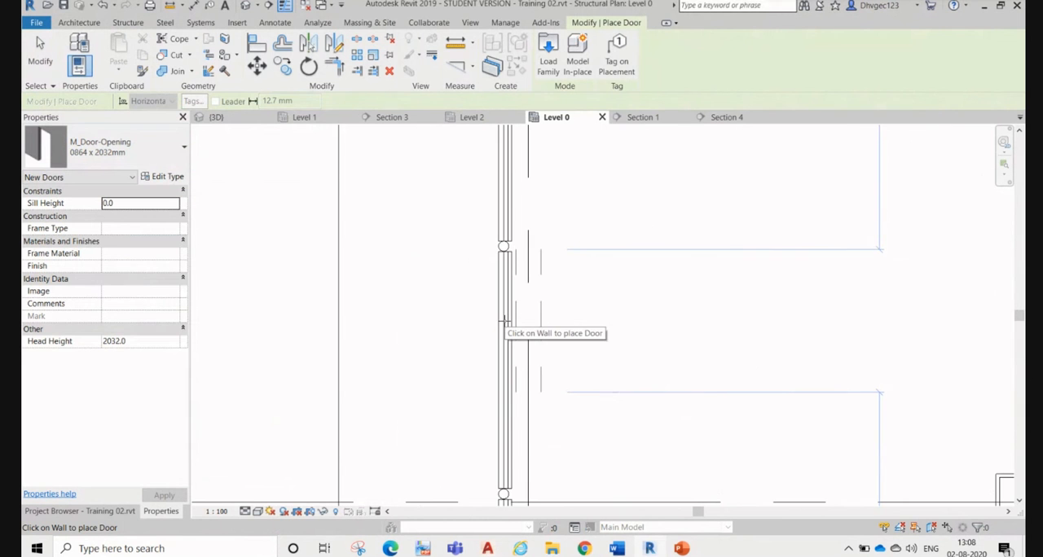
pyautogui.click(503, 321)
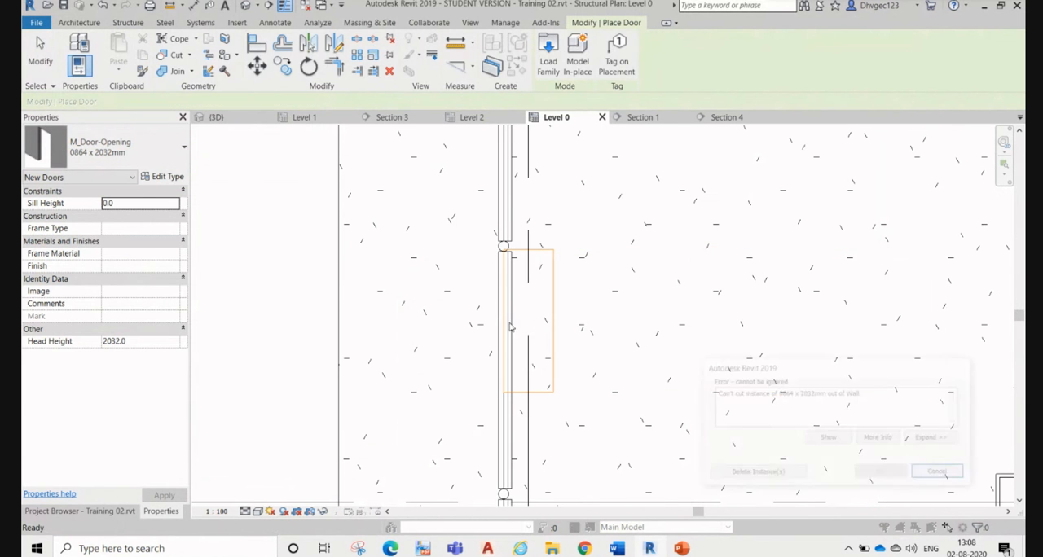
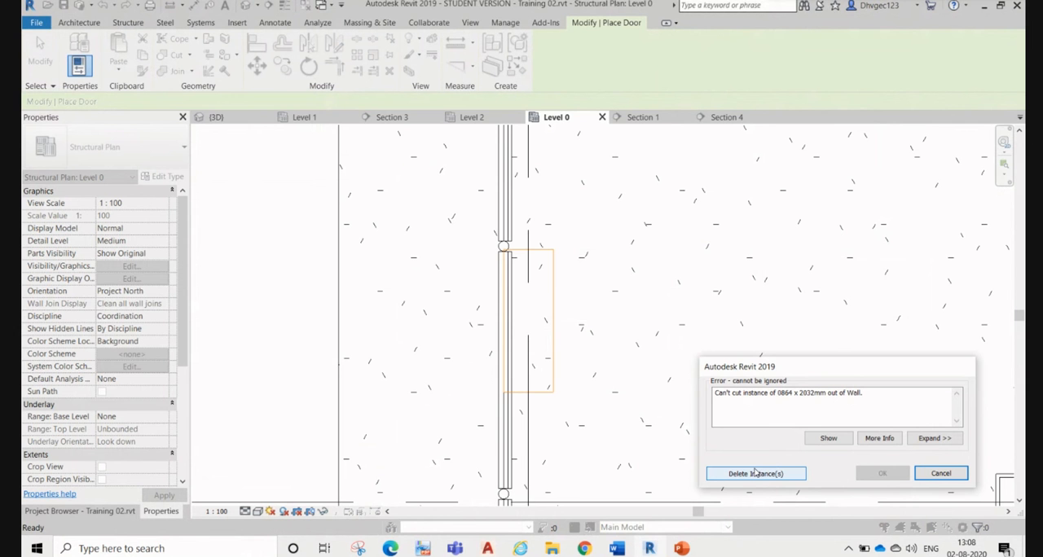
# Step: Delete the rejected curtain-wall door instance and place an M_Door-Opening of type 0915 x 2134mm in the brick wall, about 1300 mm from the corner
pyautogui.click(755, 473)
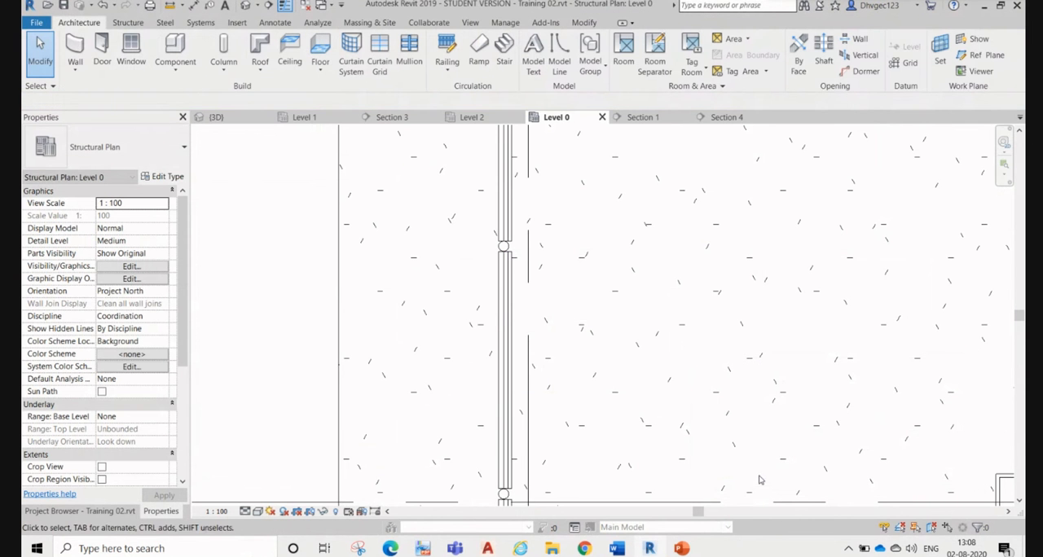
pyautogui.click(102, 52)
pyautogui.click(122, 154)
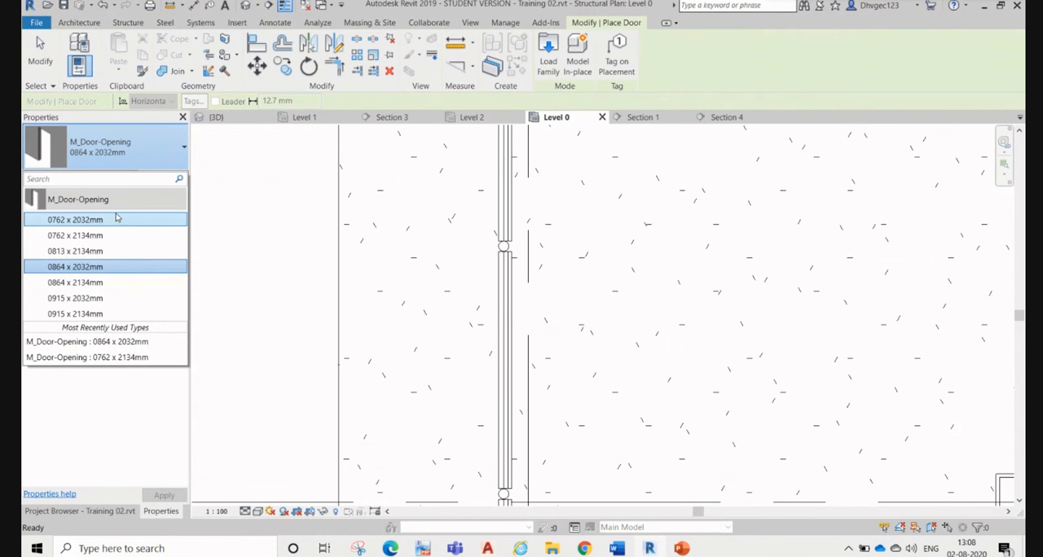
pyautogui.click(91, 315)
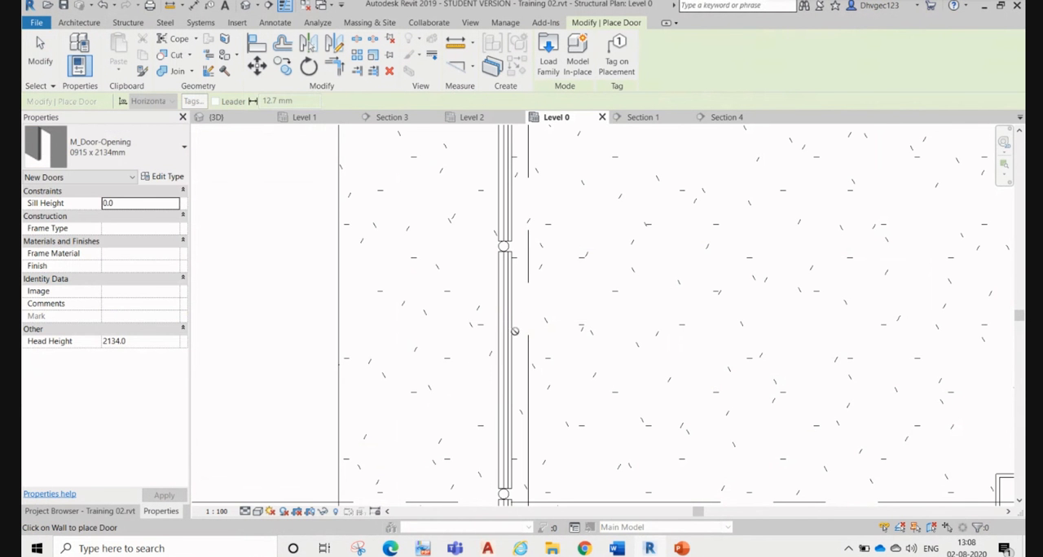
pyautogui.scroll(-5, 485, 429)
pyautogui.scroll(-2, 485, 429)
pyautogui.scroll(10, 500, 306)
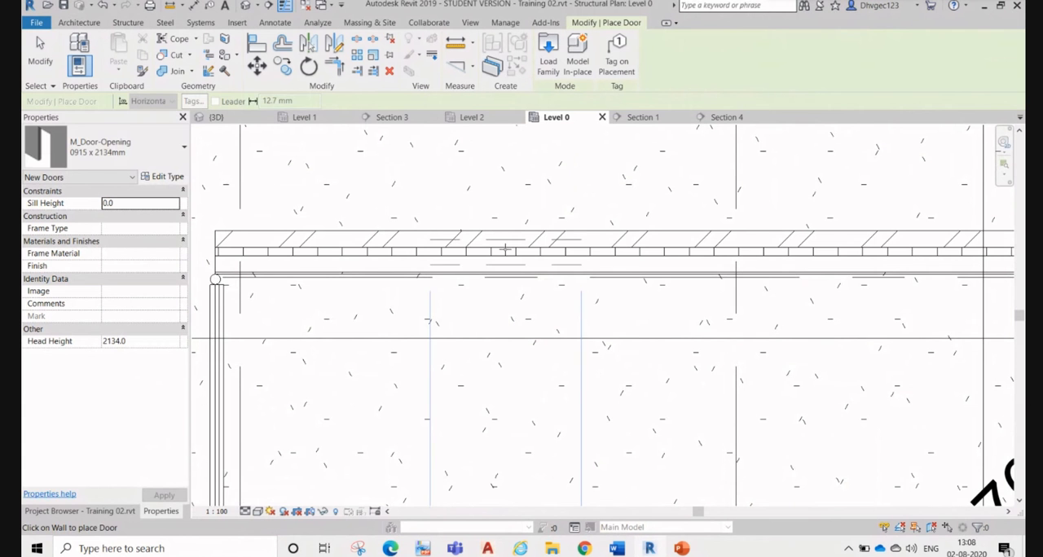
pyautogui.click(509, 242)
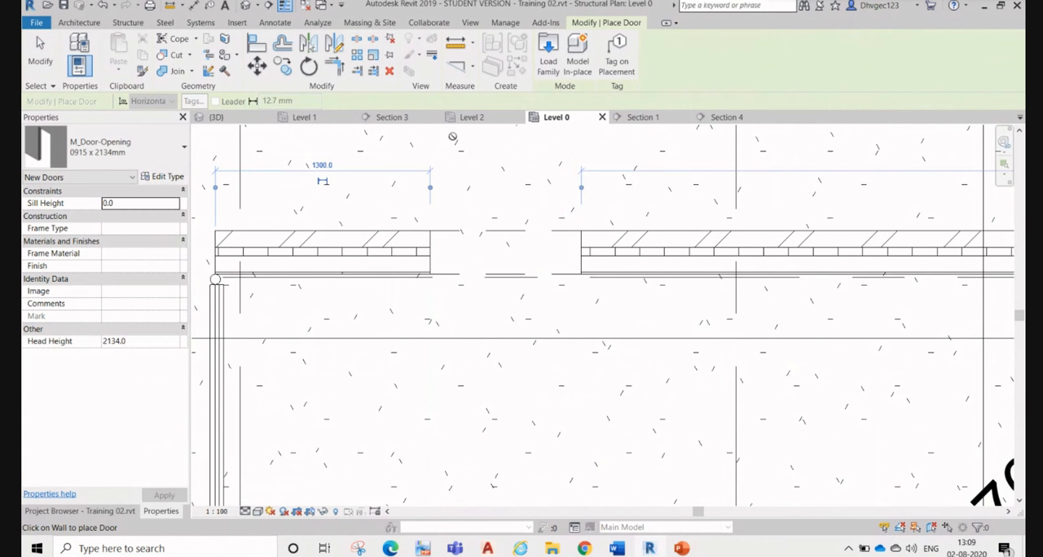
# Step: Inspect the new door opening in the brick wall in the 3D view and end door placement
pyautogui.click(236, 120)
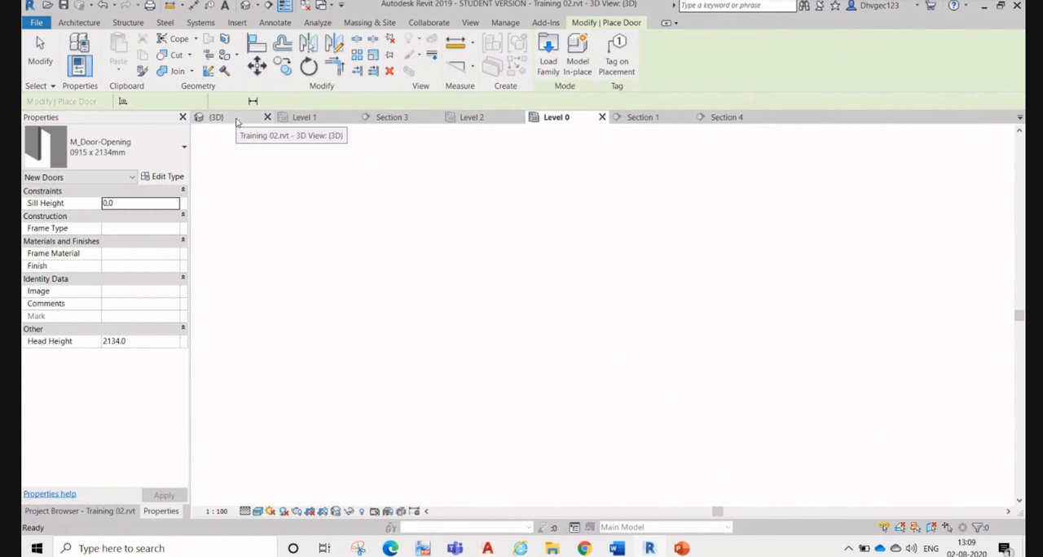
pyautogui.keyDown('shift'); pyautogui.moveTo(308, 344); pyautogui.dragTo(559, 349, button='middle'); pyautogui.keyUp('shift')
pyautogui.scroll(5, 770, 326)
pyautogui.scroll(3, 770, 326)
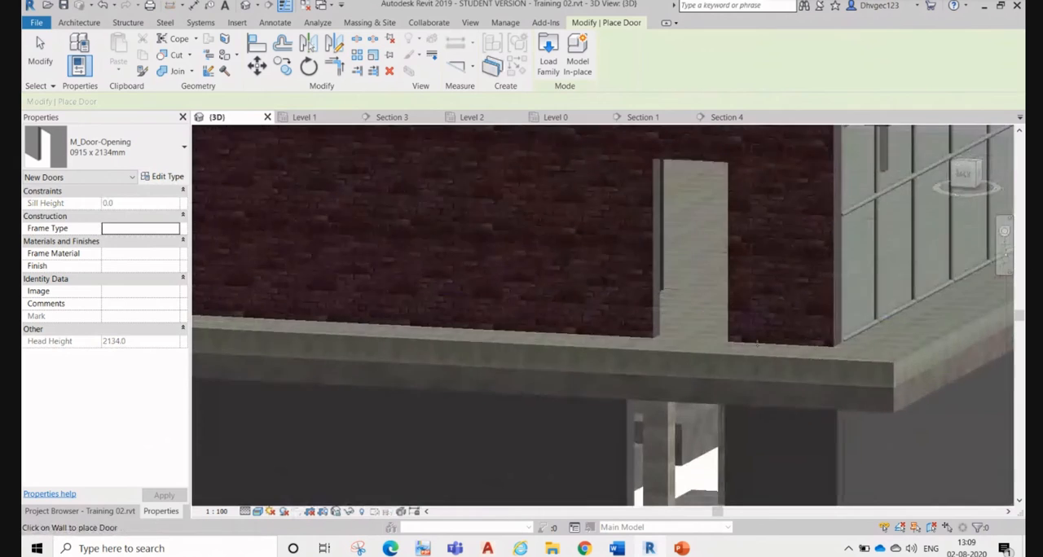
pyautogui.press('Escape')
pyautogui.press('Escape')
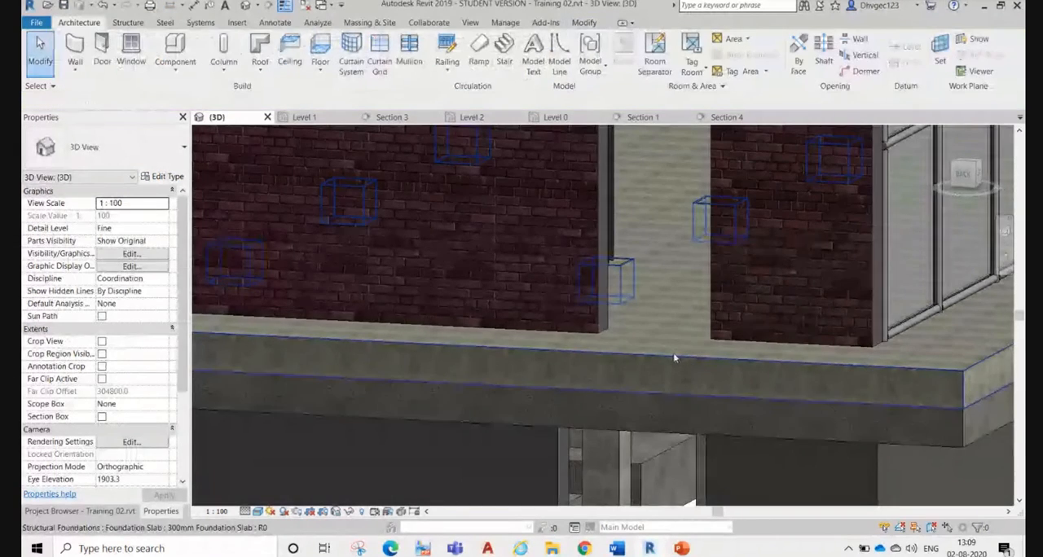
# Step: Turn on the visibility of the Doors category in the 3D view and check the opening in the brick wall
pyautogui.click(675, 358)
pyautogui.press('v')
pyautogui.press('g')
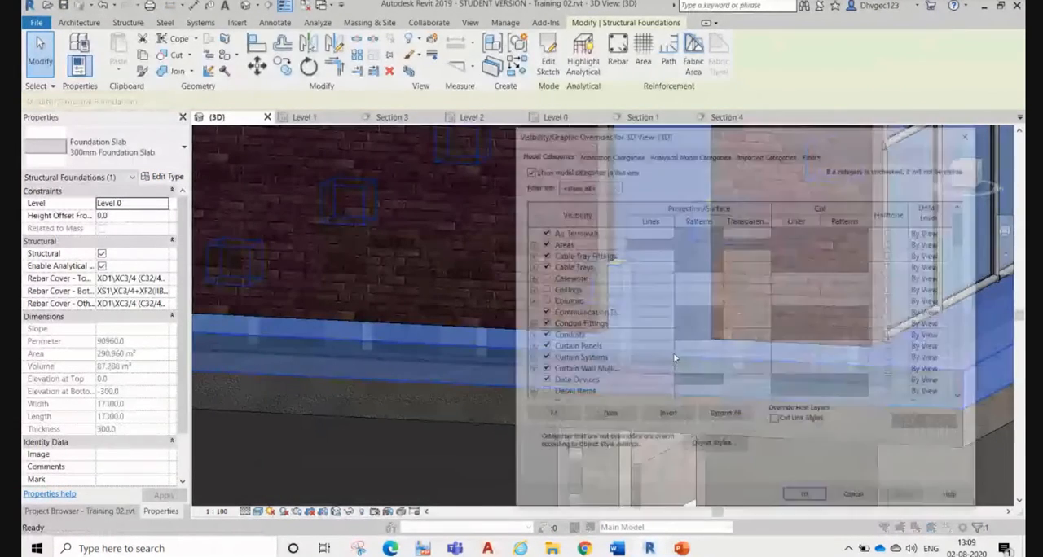
pyautogui.click(581, 301)
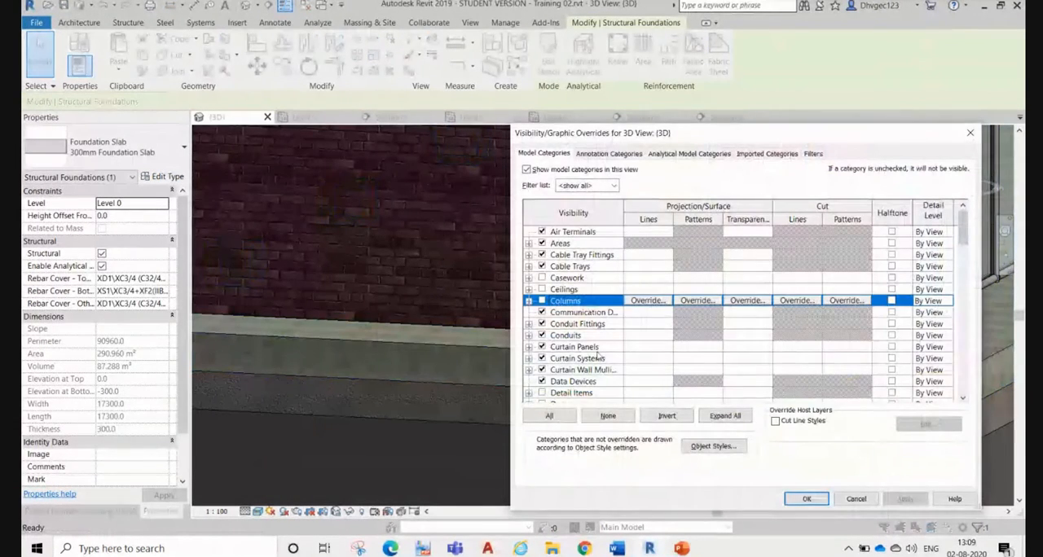
pyautogui.scroll(-2, 597, 356)
pyautogui.click(542, 358)
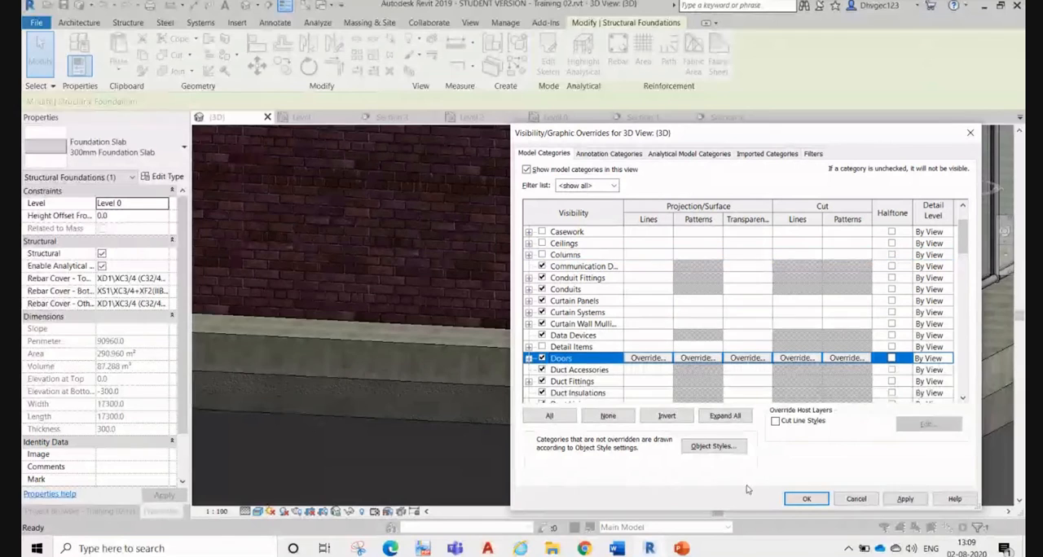
pyautogui.click(906, 499)
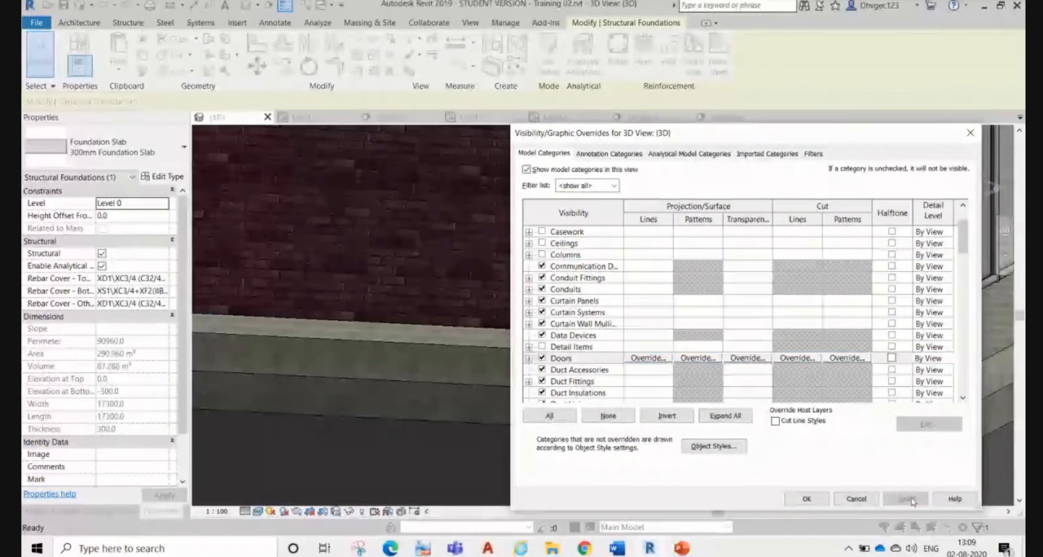
pyautogui.click(807, 499)
pyautogui.scroll(-5, 575, 383)
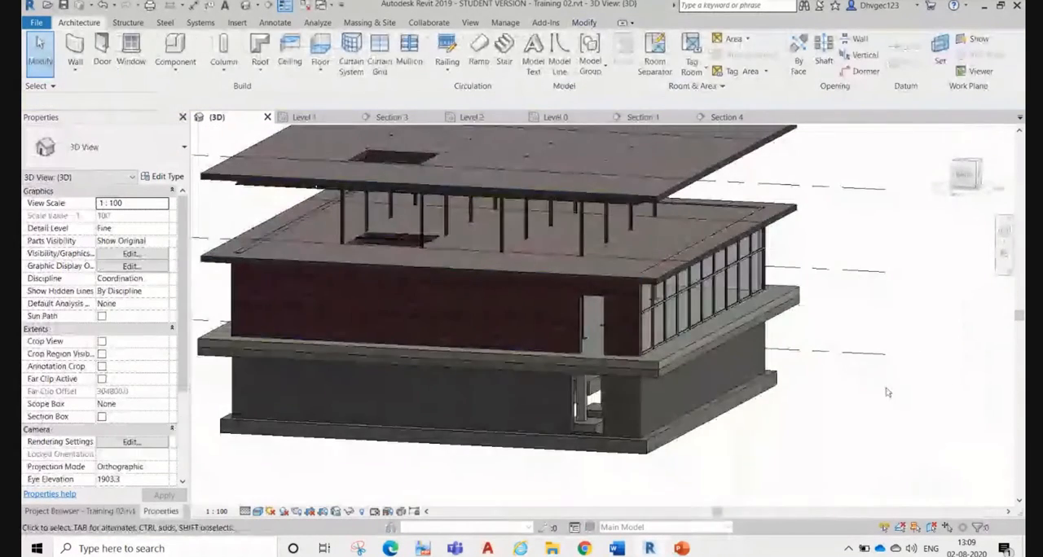
pyautogui.scroll(5, 602, 333)
pyautogui.scroll(2, 601, 334)
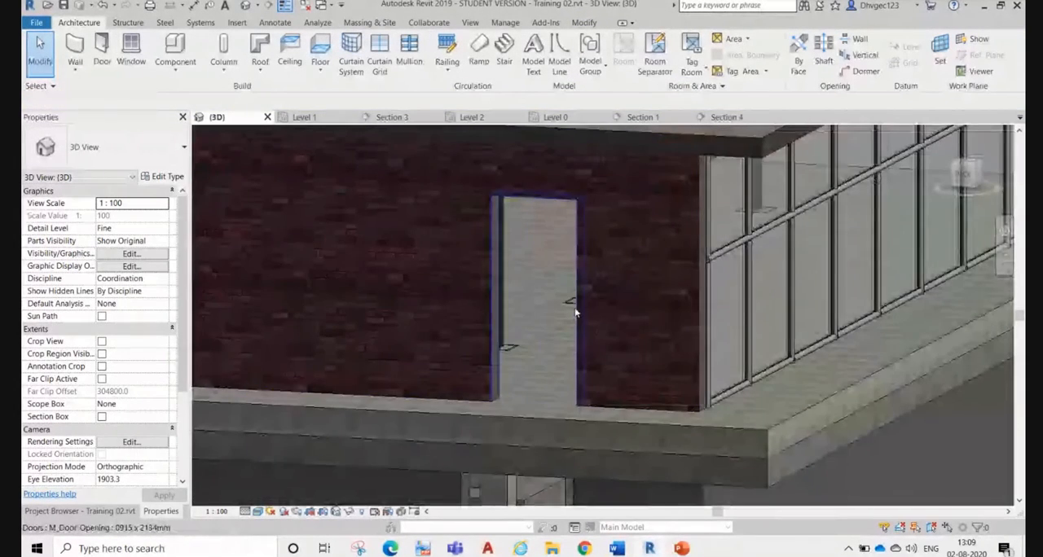
# Step: Turn on the visibility of the Detail Items category in the 3D view
pyautogui.press('v')
pyautogui.press('g')
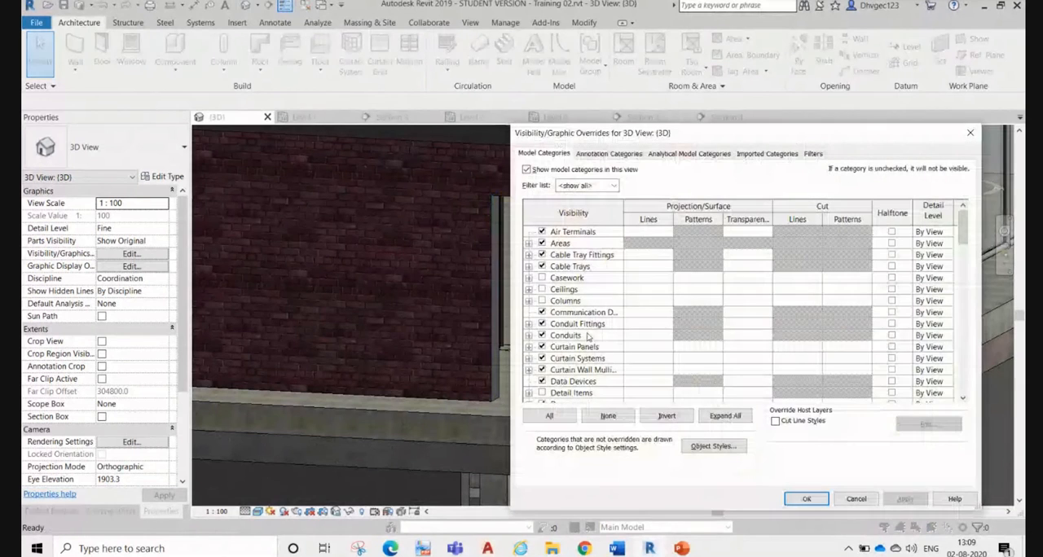
pyautogui.click(589, 337)
pyautogui.press('d')
pyautogui.scroll(-2, 595, 359)
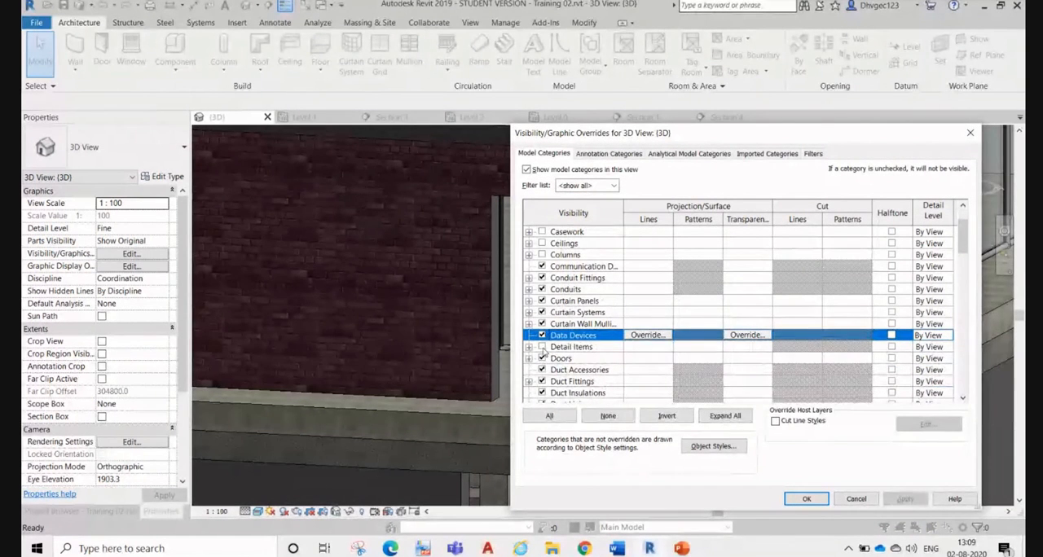
pyautogui.click(542, 347)
pyautogui.scroll(-4, 611, 387)
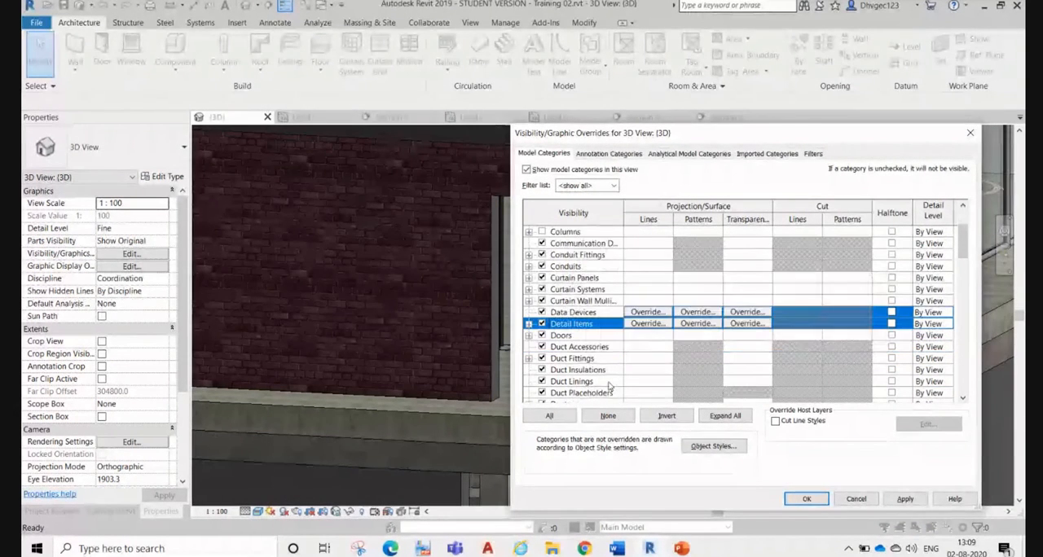
pyautogui.scroll(-1, 609, 383)
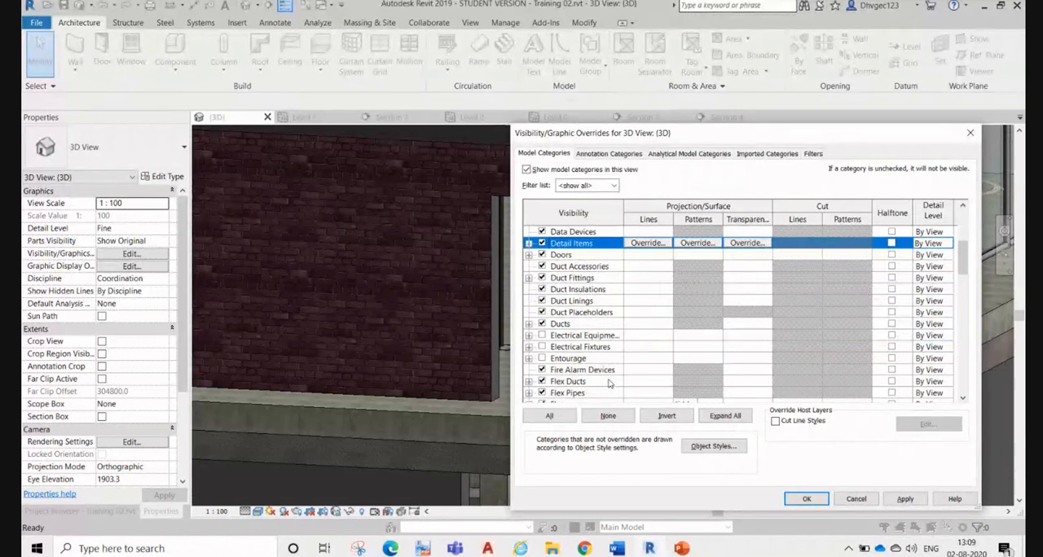
pyautogui.click(905, 500)
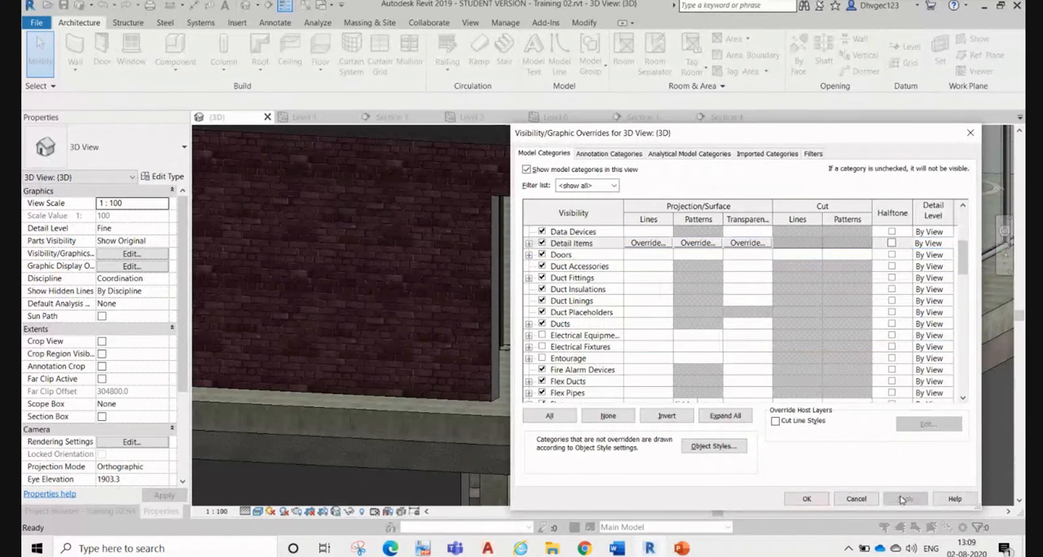
pyautogui.click(803, 498)
pyautogui.scroll(-5, 620, 383)
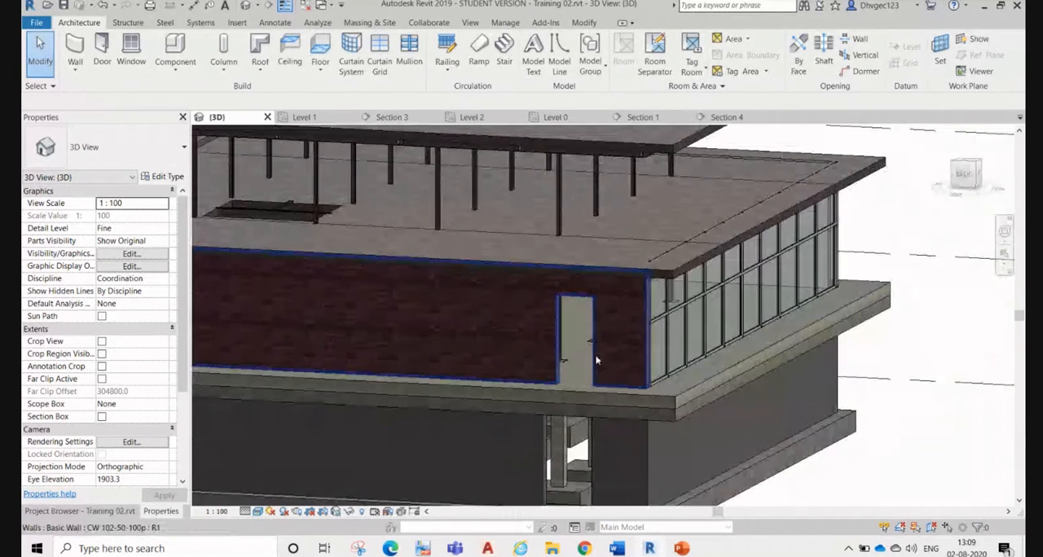
# Step: Select the door opening in the brick wall, review its available M_Door-Opening types, and deselect it
pyautogui.click(595, 357)
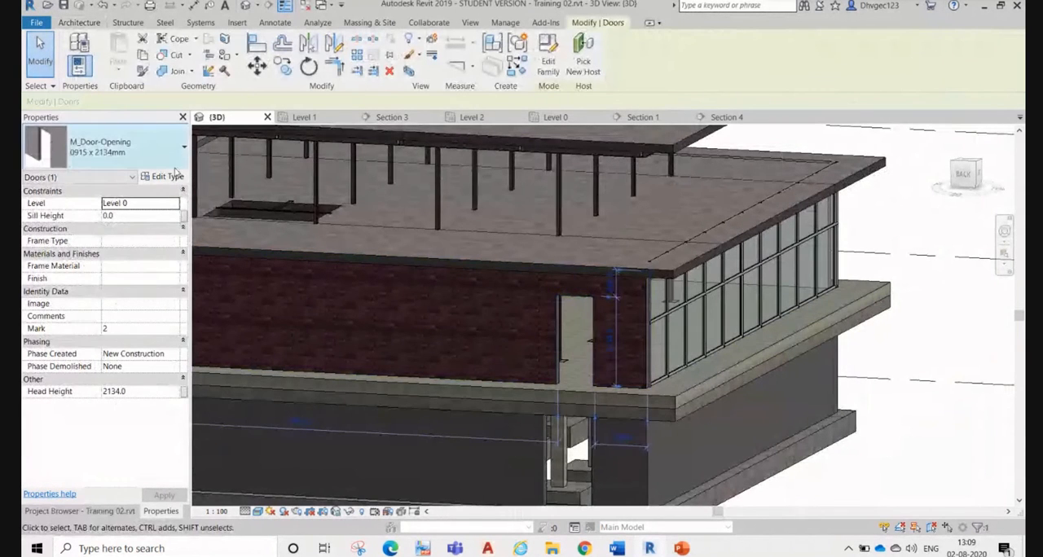
pyautogui.click(174, 163)
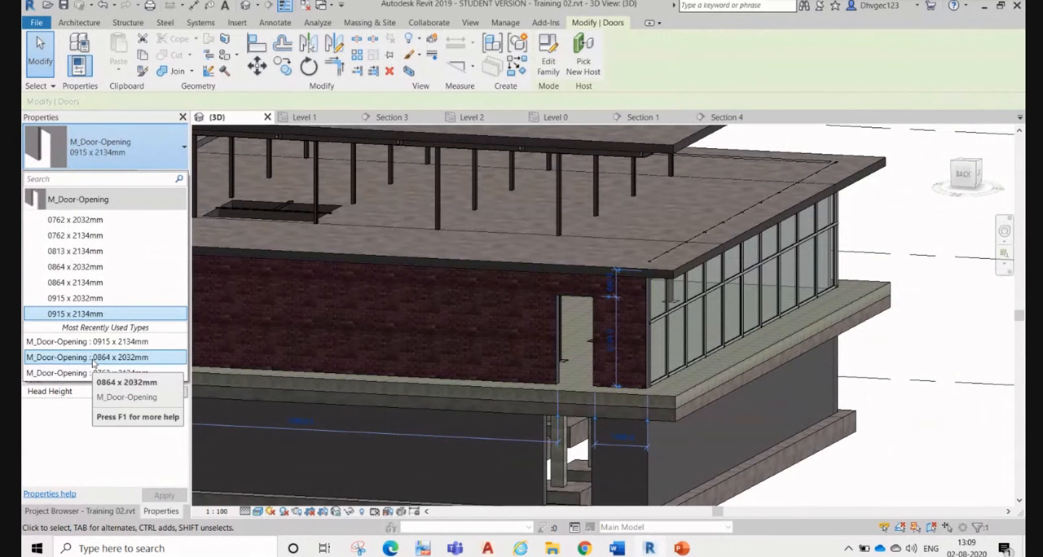
pyautogui.click(112, 164)
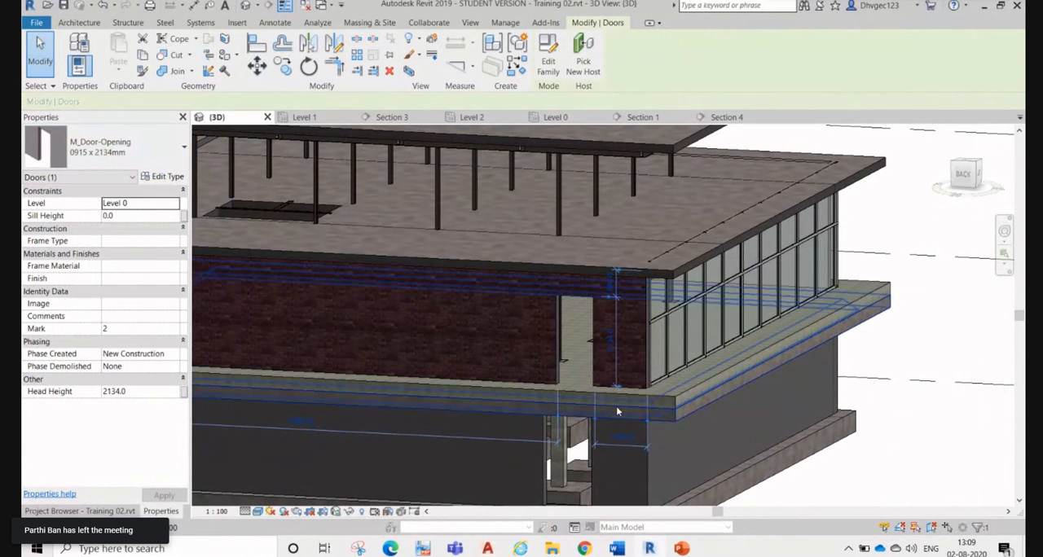
pyautogui.scroll(3, 617, 412)
pyautogui.scroll(-2, 622, 361)
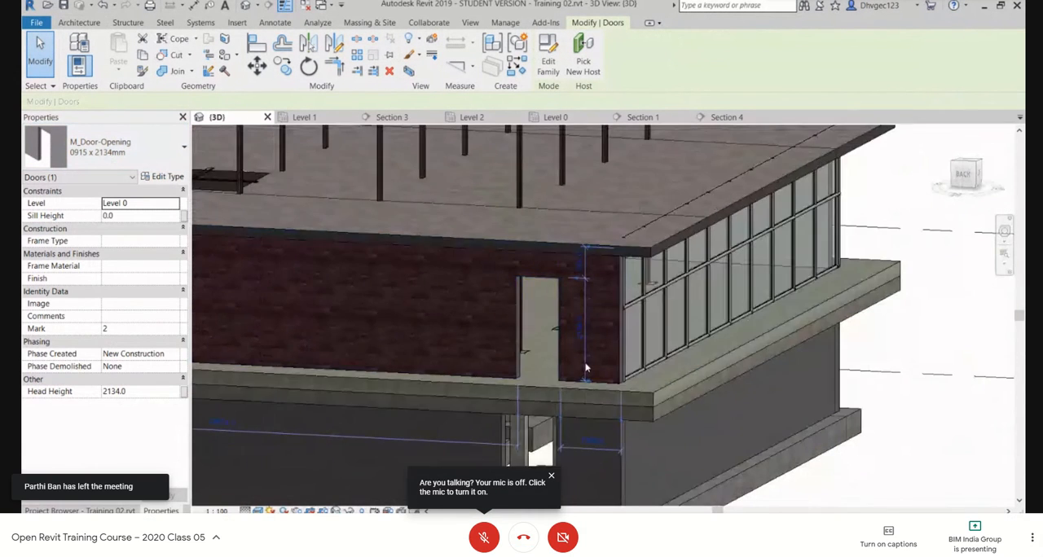
pyautogui.scroll(-2, 585, 368)
pyautogui.click(884, 408)
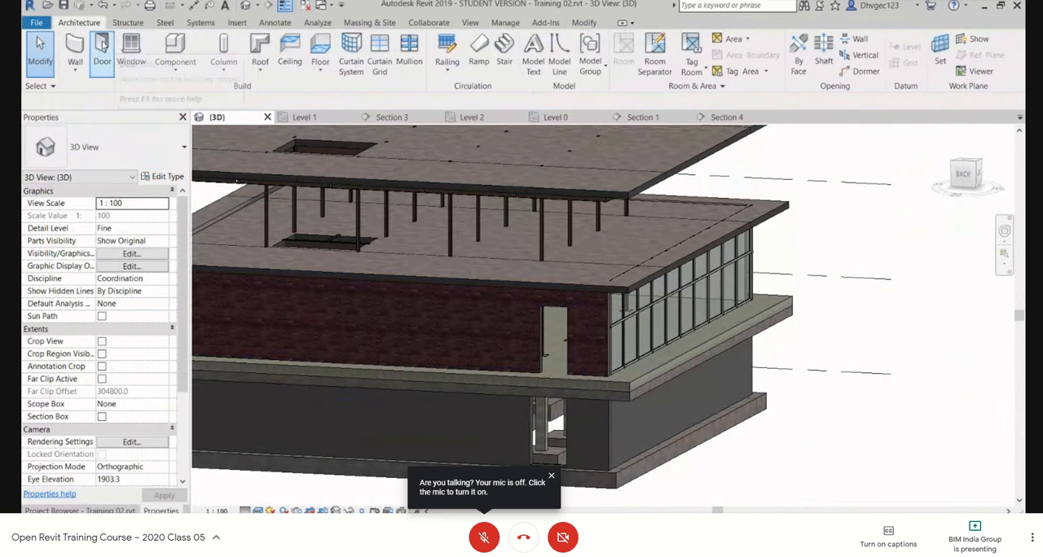
pyautogui.click(102, 50)
pyautogui.click(578, 65)
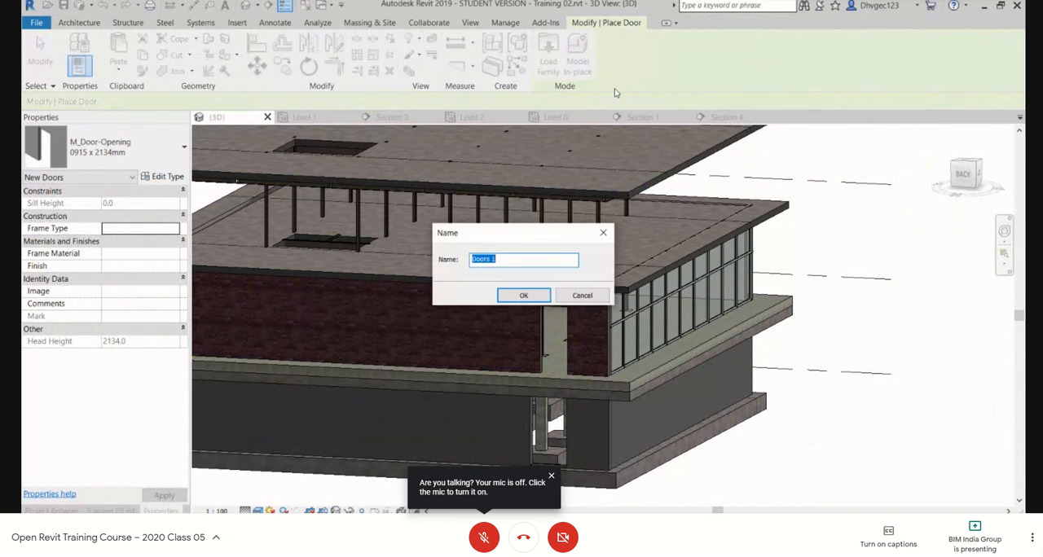
pyautogui.click(583, 297)
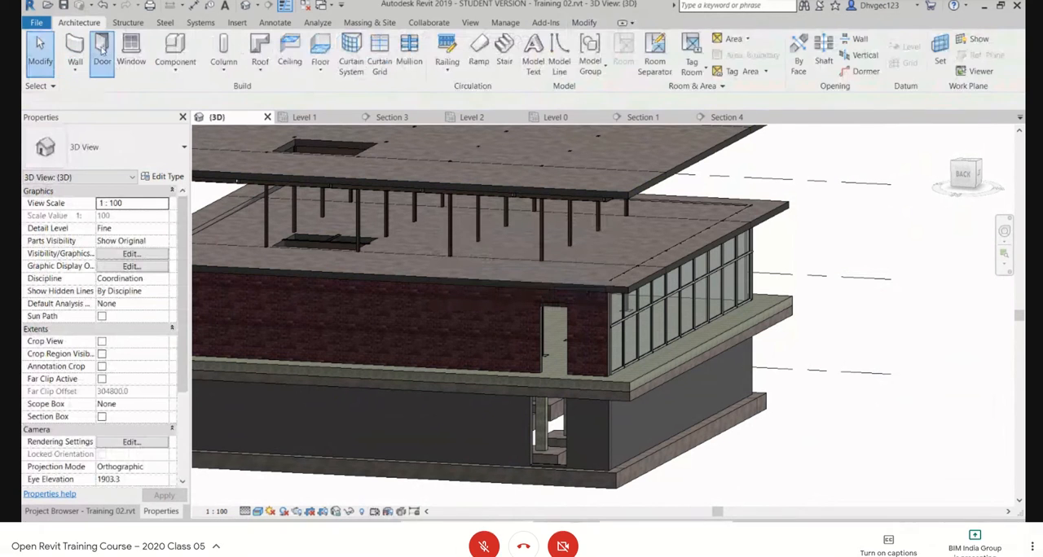
# Step: Start loading a door family and look through the UK, Generic and India library folders for doors
pyautogui.click(102, 51)
pyautogui.click(544, 72)
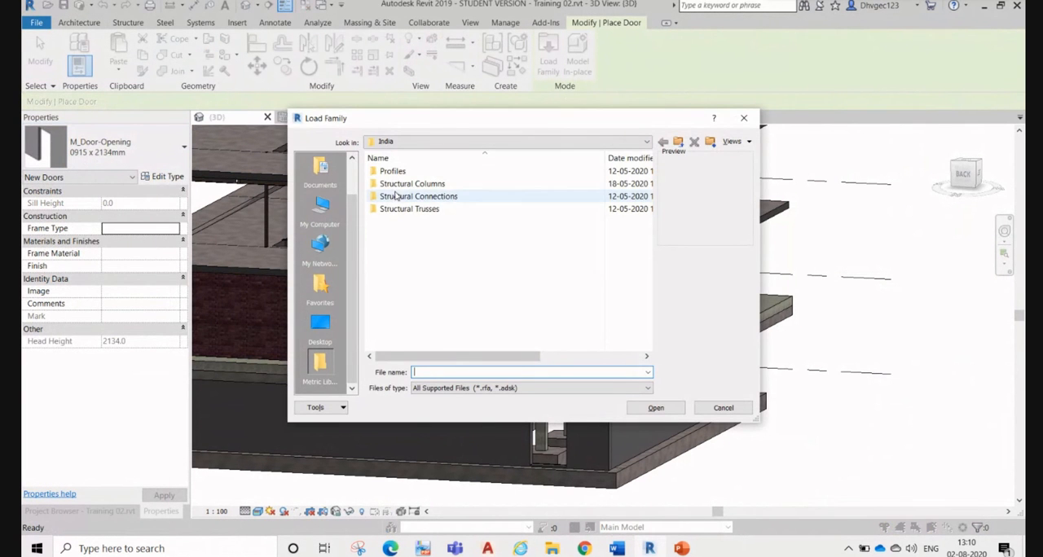
pyautogui.click(678, 142)
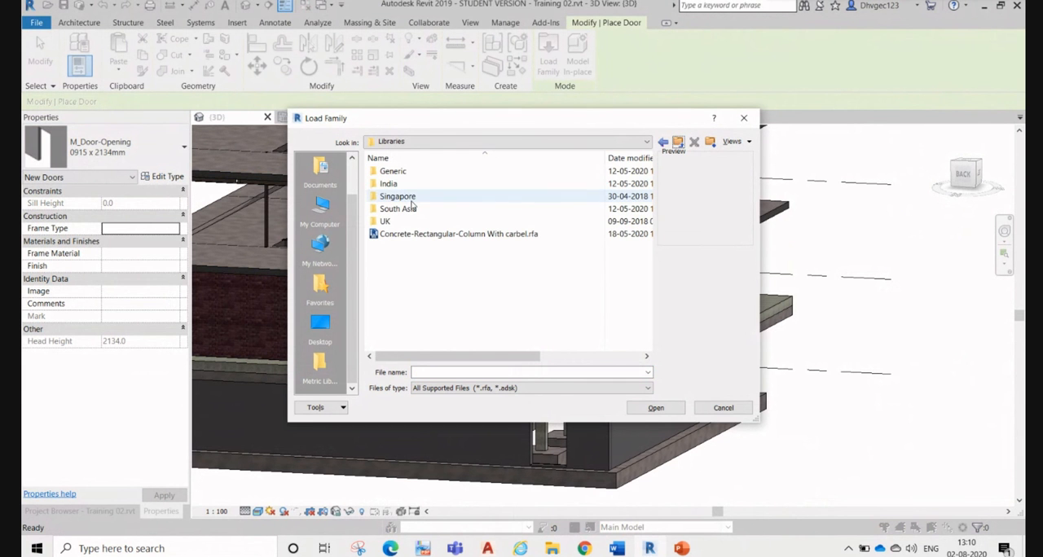
pyautogui.doubleClick(427, 221)
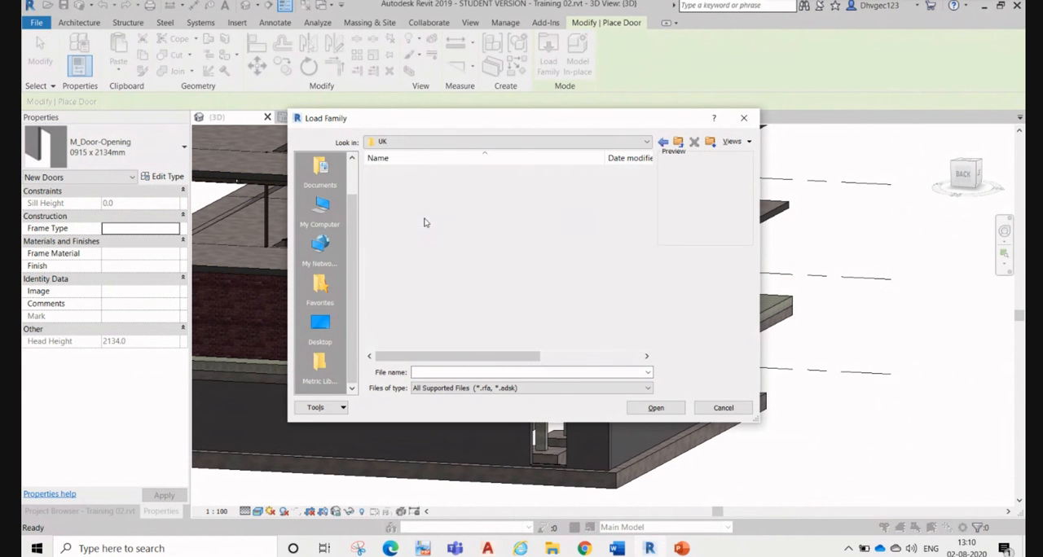
pyautogui.click(663, 142)
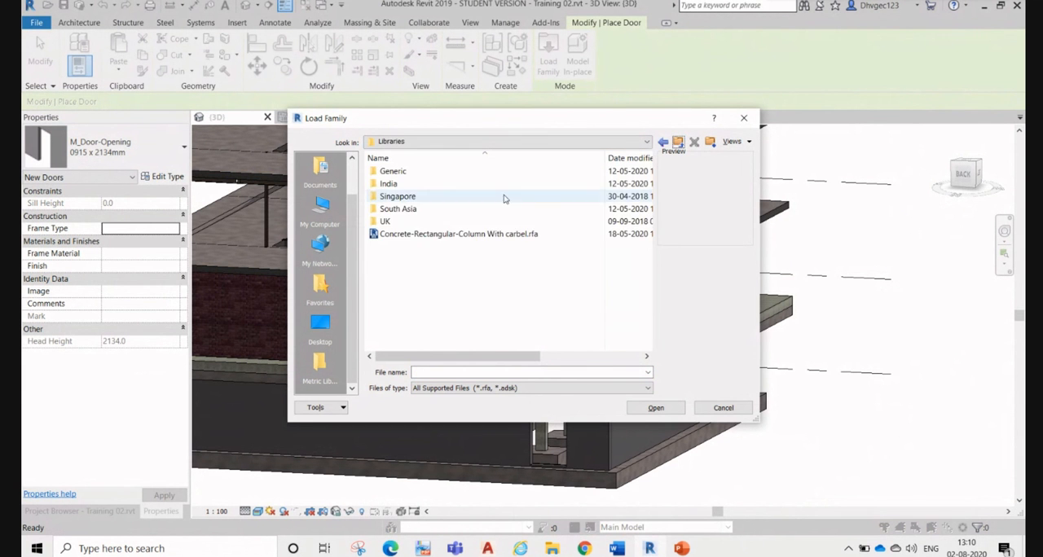
pyautogui.doubleClick(421, 172)
pyautogui.click(663, 142)
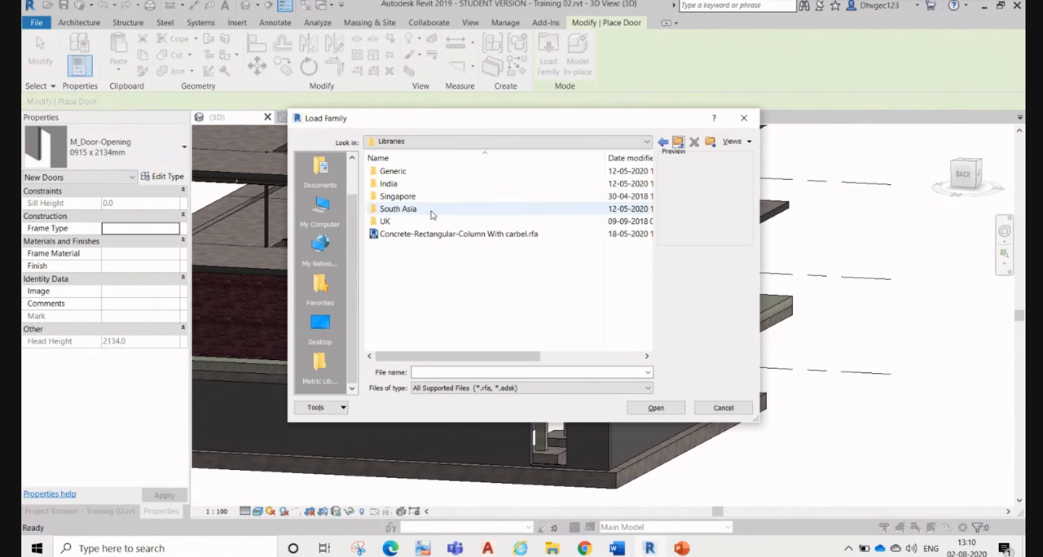
pyautogui.doubleClick(430, 186)
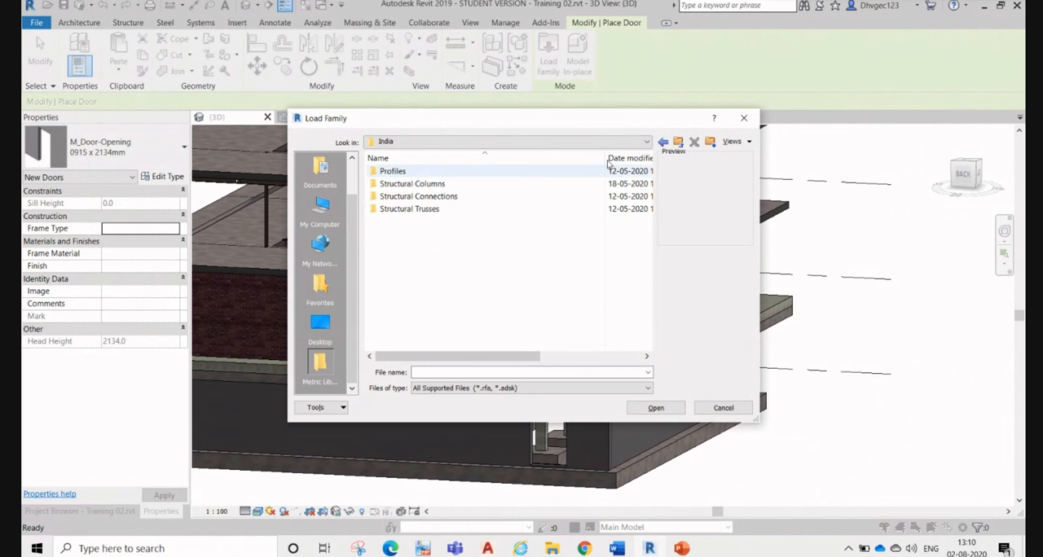
pyautogui.click(678, 143)
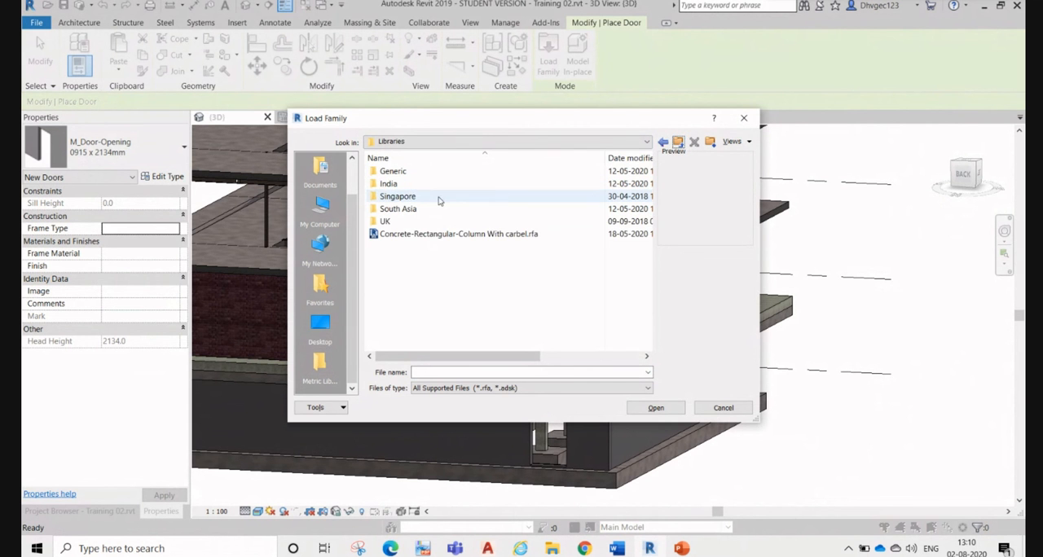
# Step: Load the Door Assembly Sgl family from the External Doors folder of the Singapore library's Doors
pyautogui.doubleClick(439, 199)
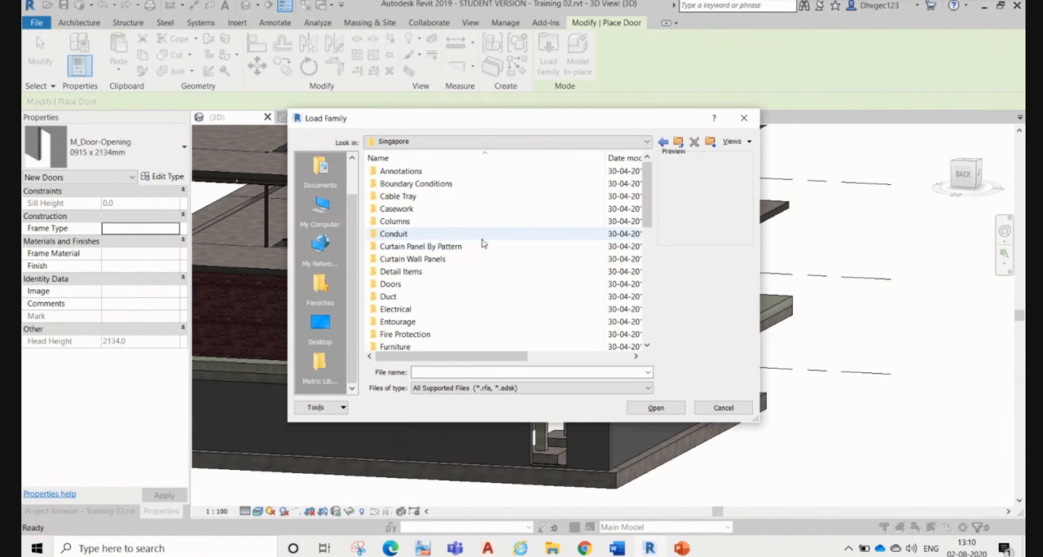
pyautogui.scroll(-7, 482, 243)
pyautogui.scroll(6, 474, 256)
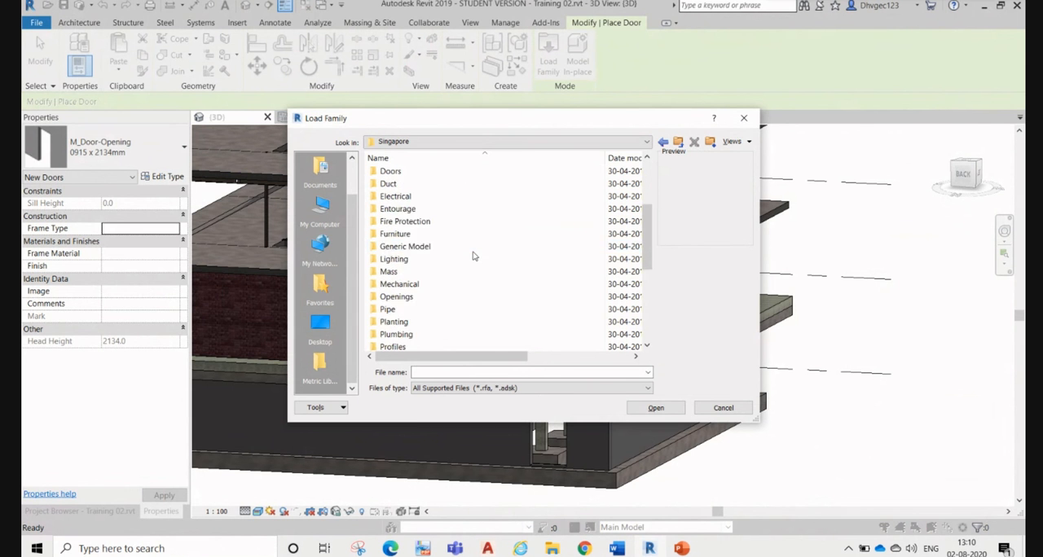
pyautogui.doubleClick(436, 247)
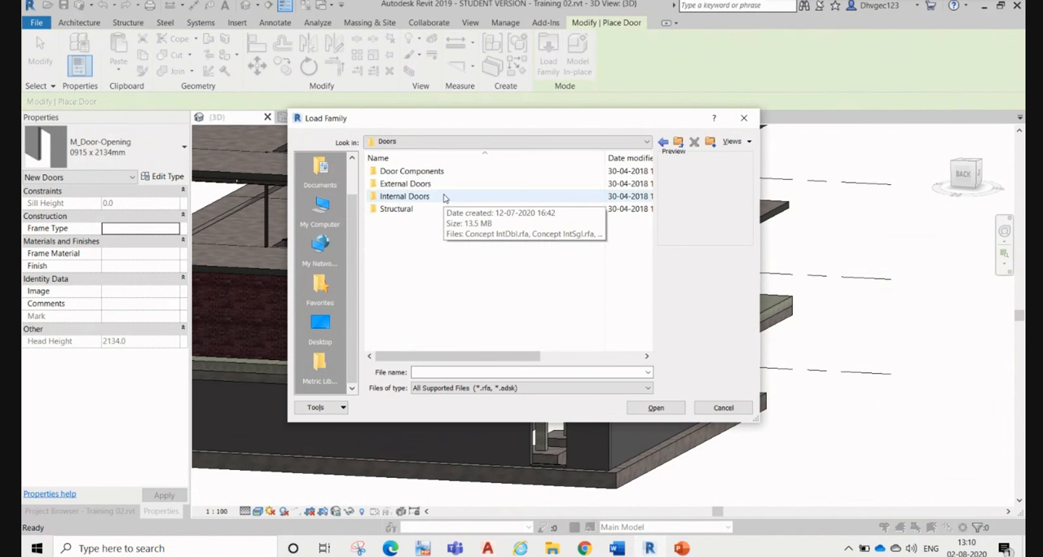
pyautogui.doubleClick(435, 184)
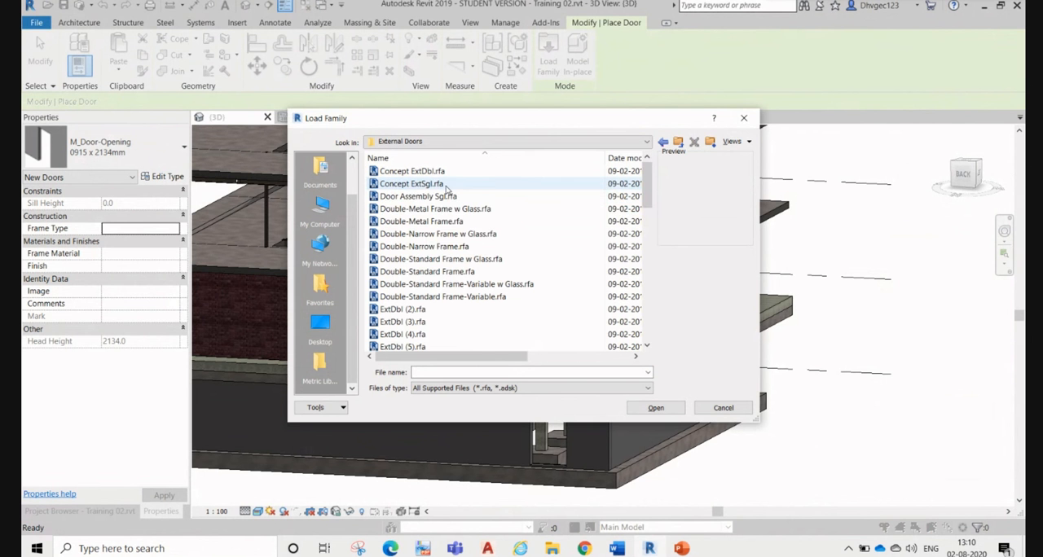
pyautogui.click(432, 211)
pyautogui.click(434, 197)
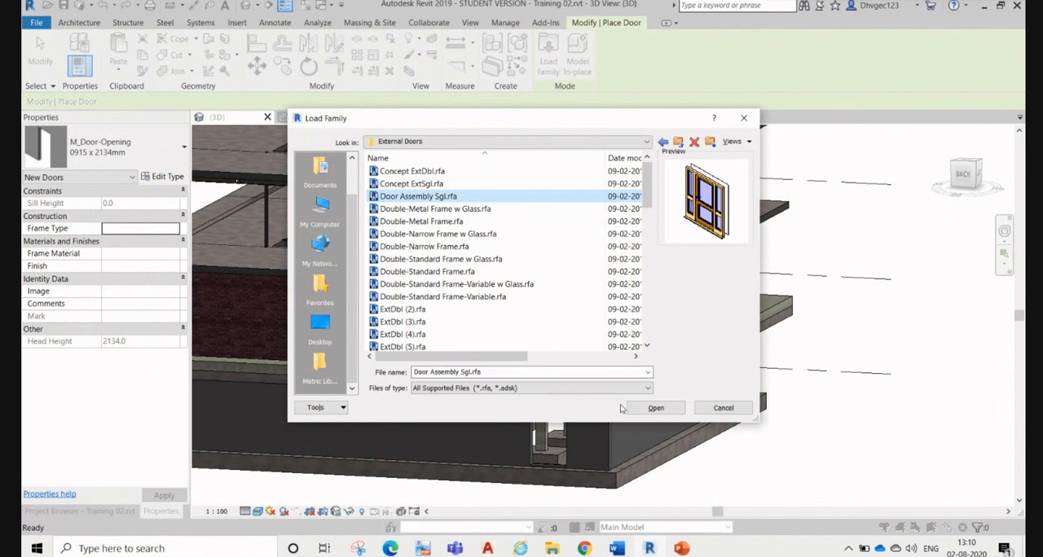
pyautogui.click(651, 408)
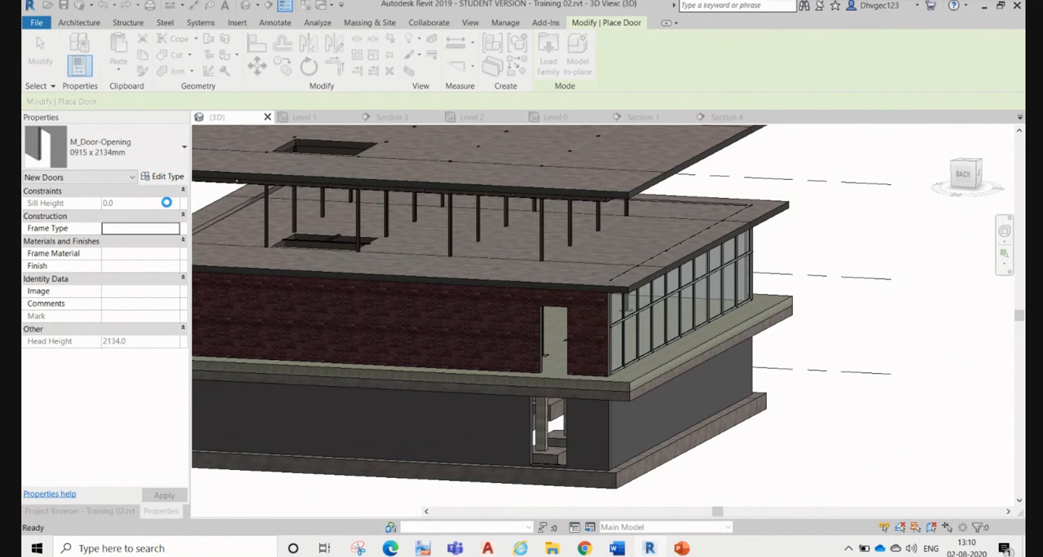
# Step: Review the available door types, keep Door Assembly Sgl 1810mm Opening with 926 Leaf, and open the Level 0 plan
pyautogui.click(159, 150)
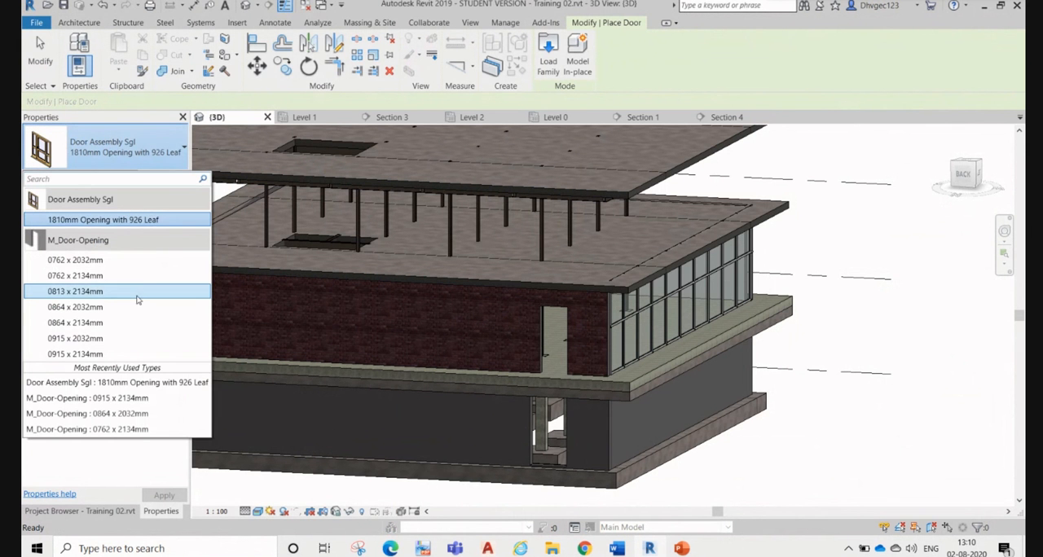
pyautogui.click(673, 325)
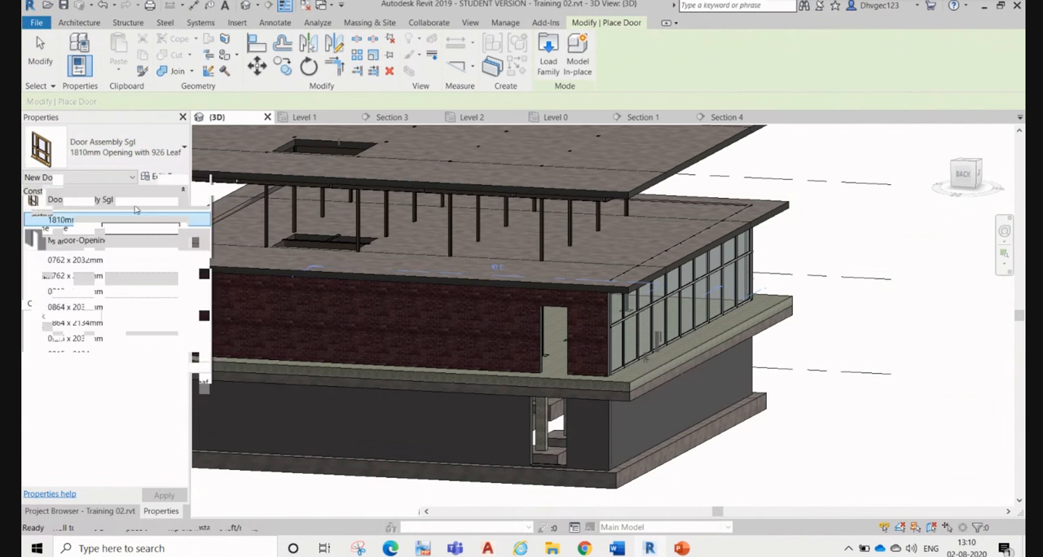
pyautogui.click(642, 117)
pyautogui.click(557, 117)
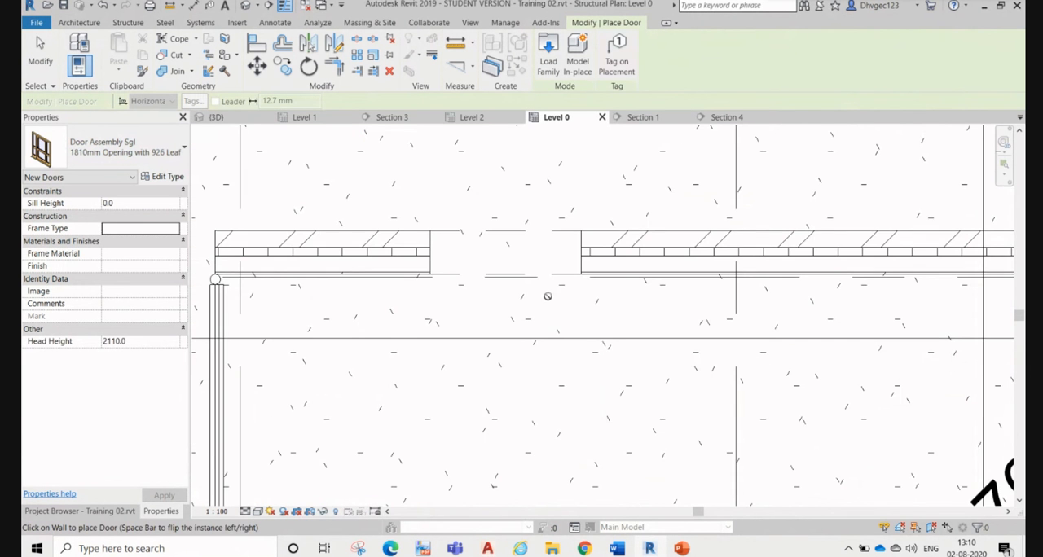
# Step: Try to place the Door Assembly Sgl door in the curtain wall between grids B and C on Level 0
pyautogui.scroll(5, 548, 296)
pyautogui.moveTo(366, 425); pyautogui.dragTo(470, 181, button='middle')
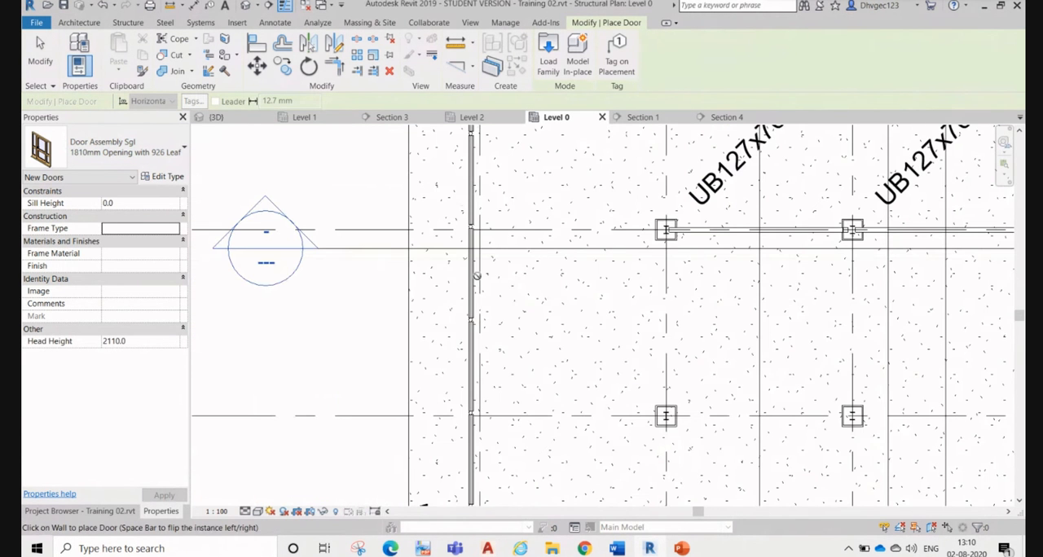
pyautogui.click(473, 326)
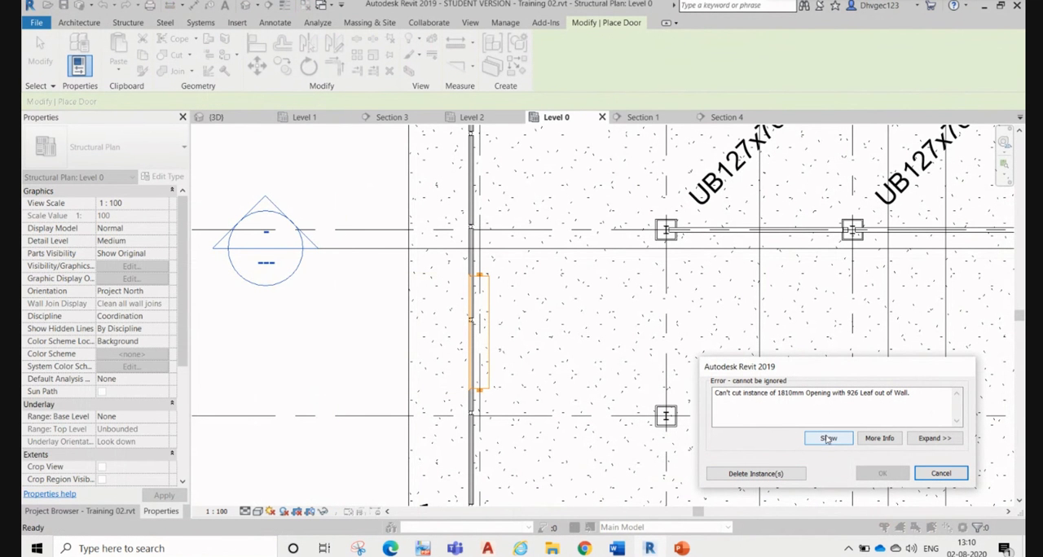
pyautogui.click(941, 473)
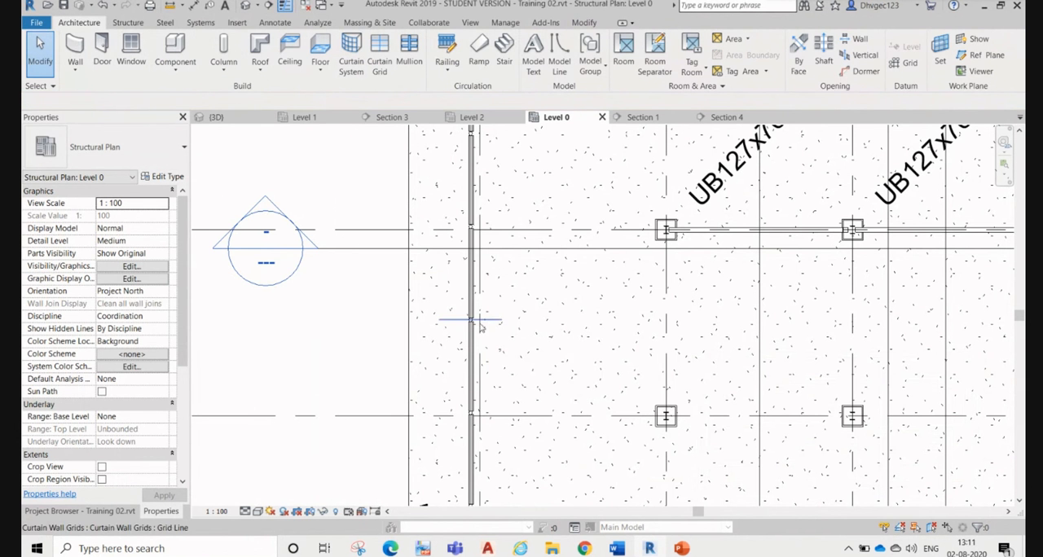
# Step: Split the curtain wall between grids C and D in the Level 0 plan
pyautogui.scroll(-2, 483, 339)
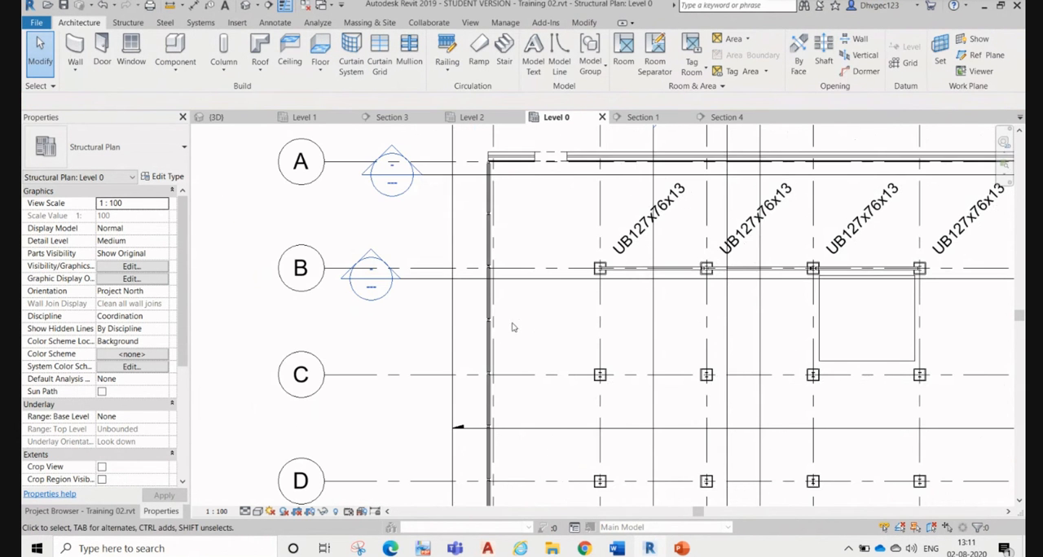
pyautogui.scroll(2, 603, 212)
pyautogui.scroll(-2, 601, 214)
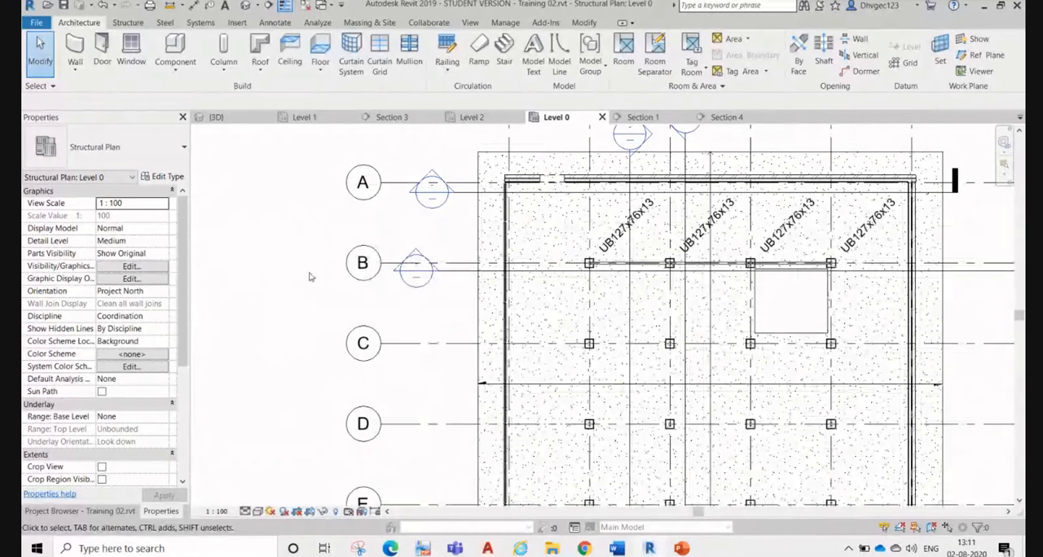
pyautogui.scroll(3, 512, 406)
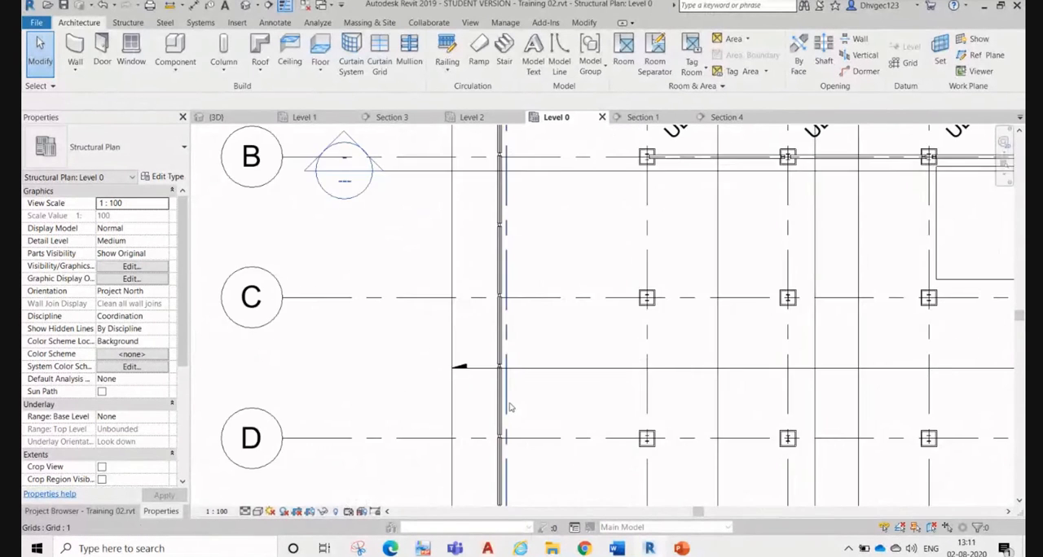
pyautogui.click(499, 398)
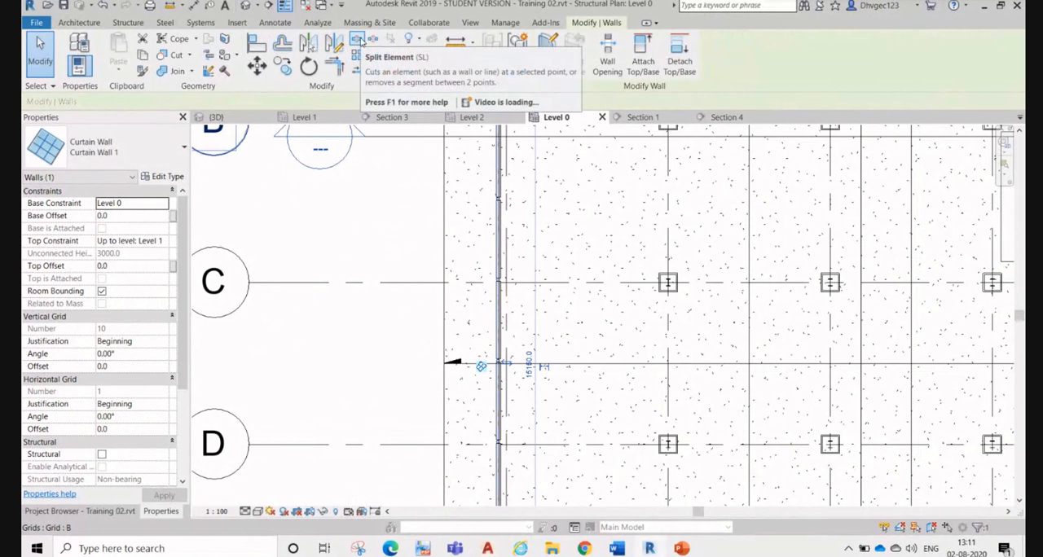
pyautogui.click(357, 41)
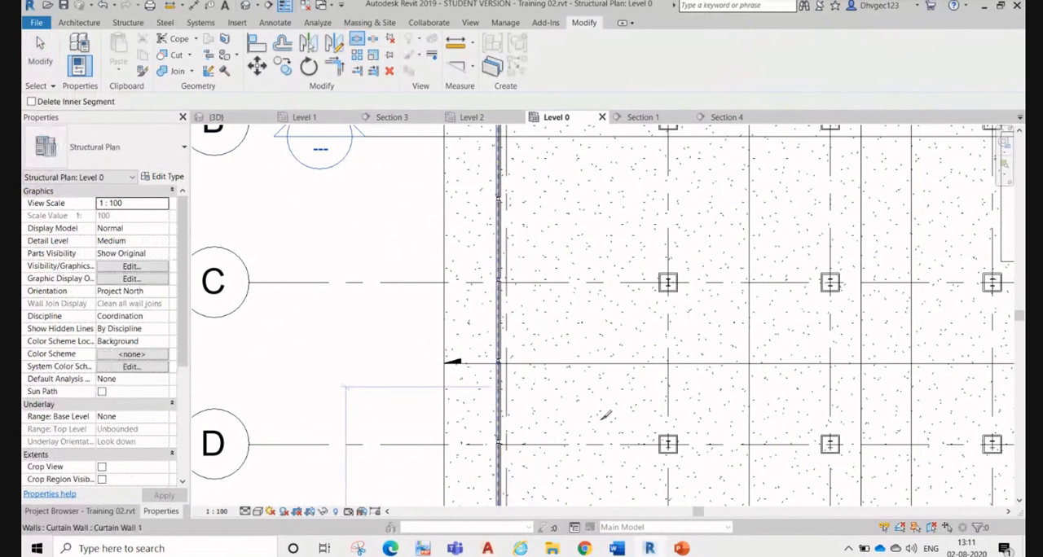
pyautogui.press('Escape')
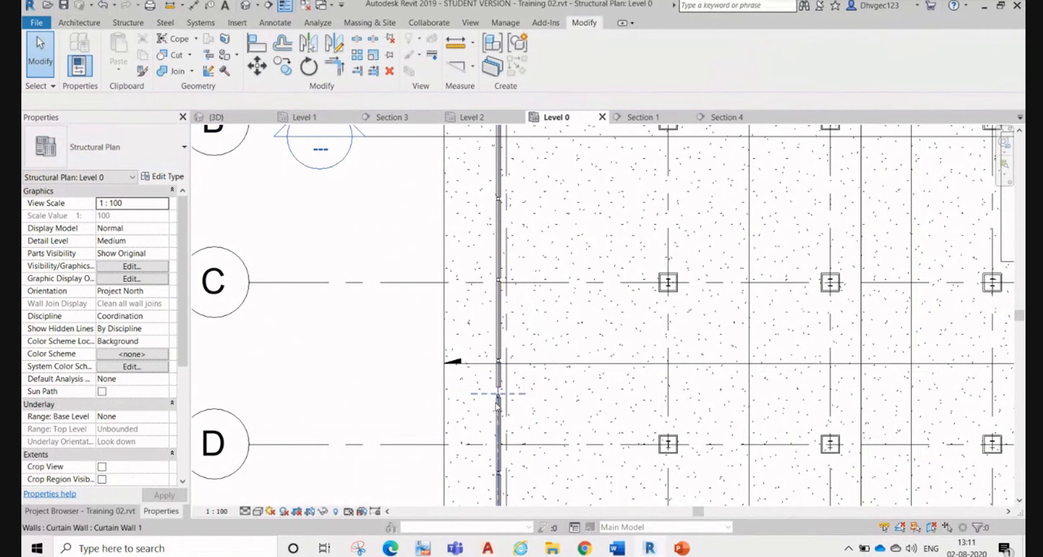
# Step: Shorten both curtain wall parts at the split to open a door gap between grids C and D
pyautogui.scroll(2, 497, 405)
pyautogui.click(505, 393)
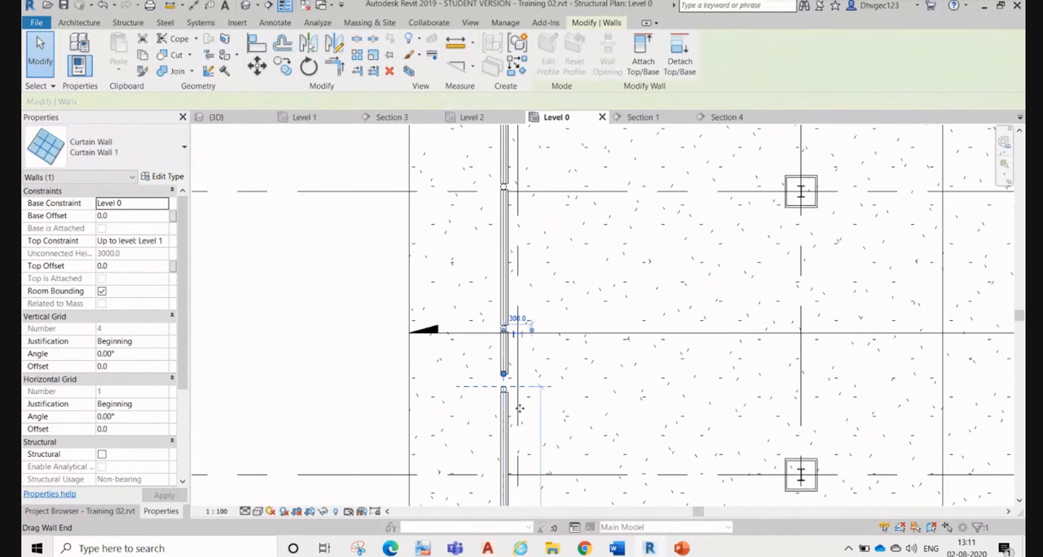
pyautogui.moveTo(504, 374); pyautogui.dragTo(503, 488)
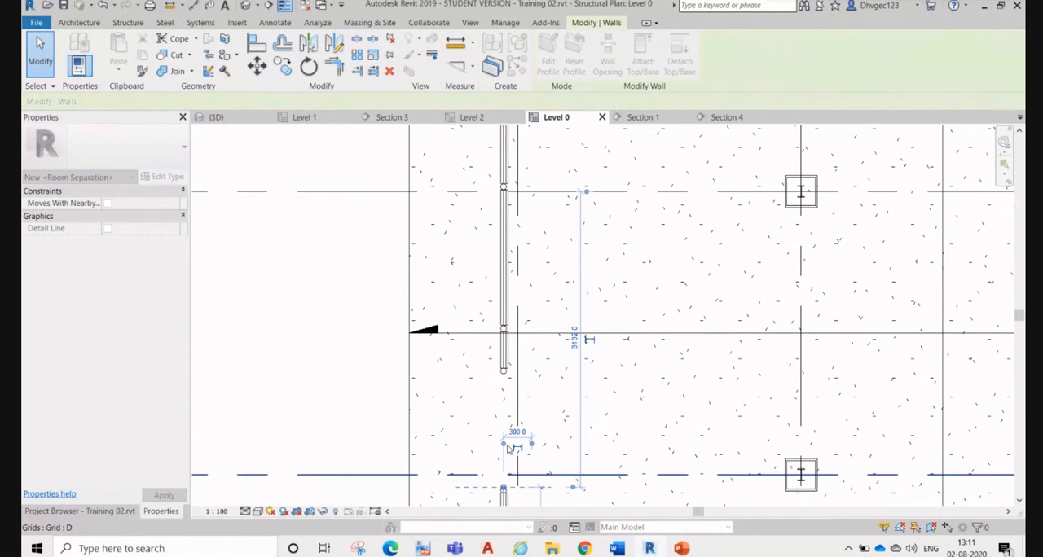
pyautogui.click(502, 376)
pyautogui.moveTo(503, 374); pyautogui.dragTo(507, 261)
pyautogui.click(318, 303)
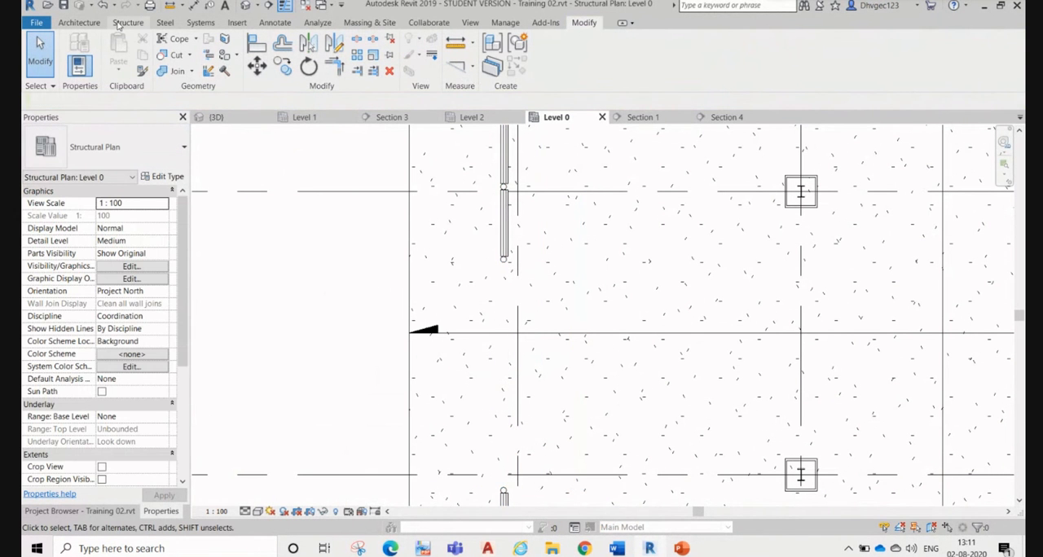
# Step: Try to place the Door Assembly Sgl door in the curtain wall end near grid C, beside the gap
pyautogui.click(124, 23)
pyautogui.click(85, 23)
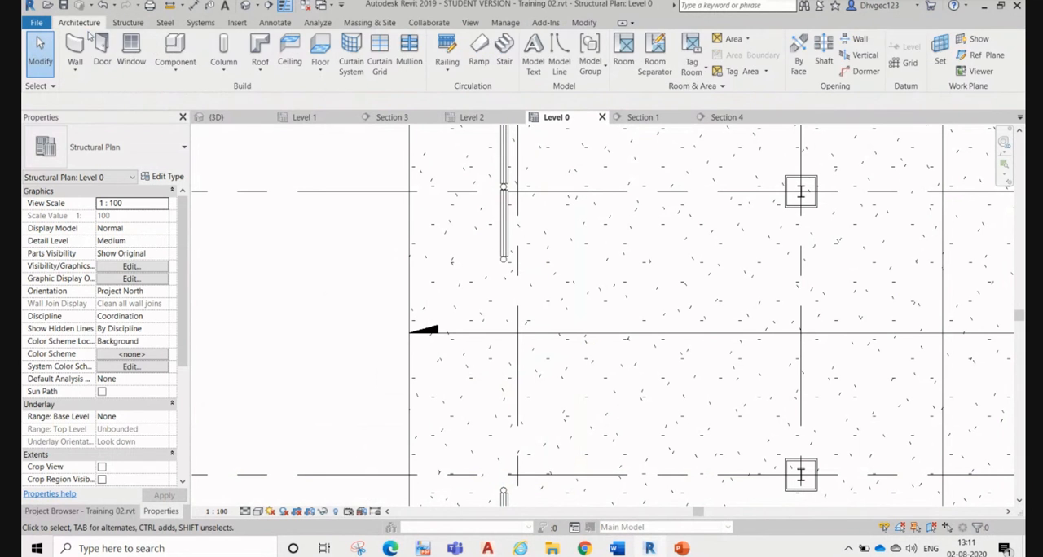
pyautogui.click(101, 51)
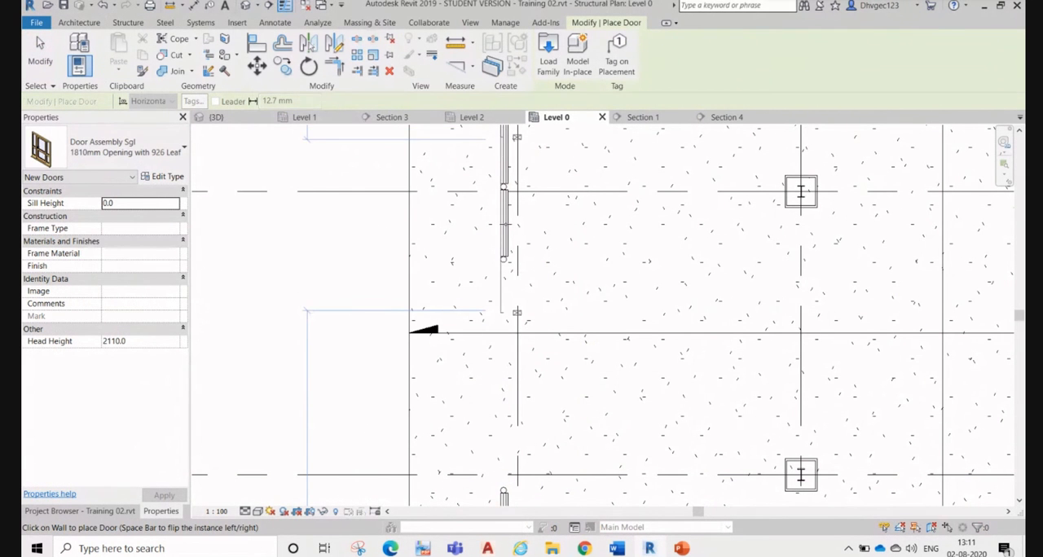
pyautogui.click(506, 225)
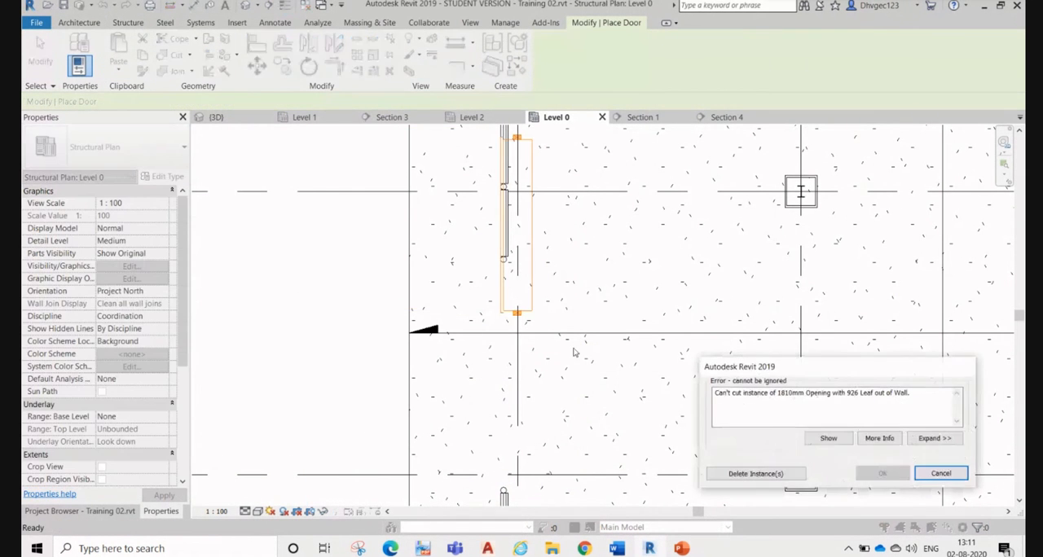
pyautogui.click(941, 473)
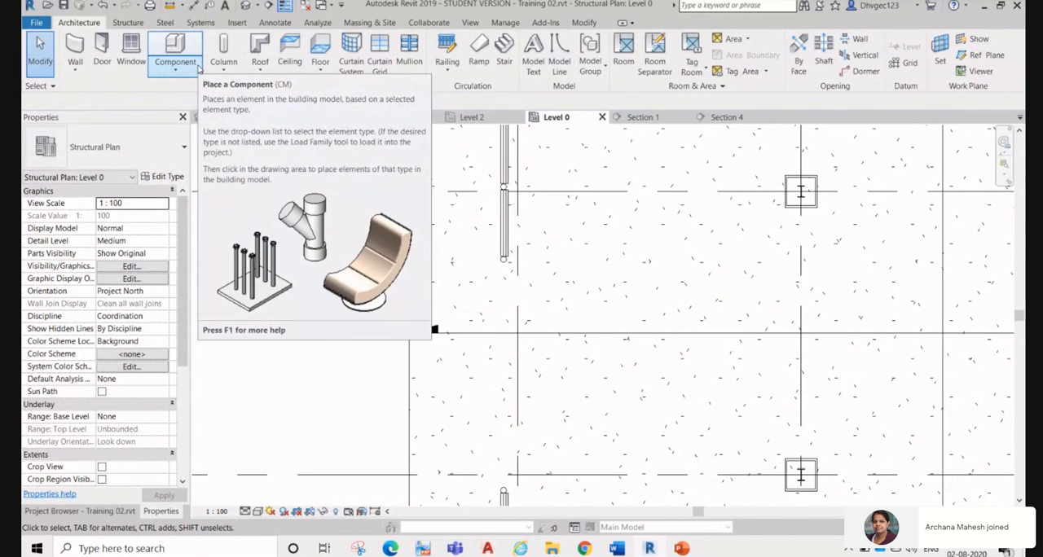
# Step: Duplicate the Basic Wall type CW 102-50-100p as a new architectural wall type named Wood
pyautogui.click(80, 69)
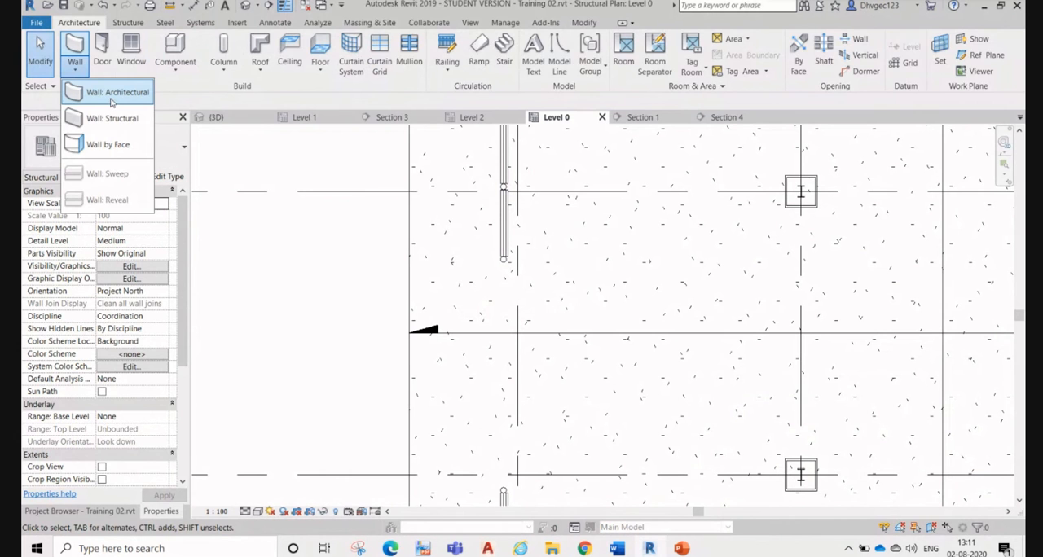
pyautogui.click(114, 95)
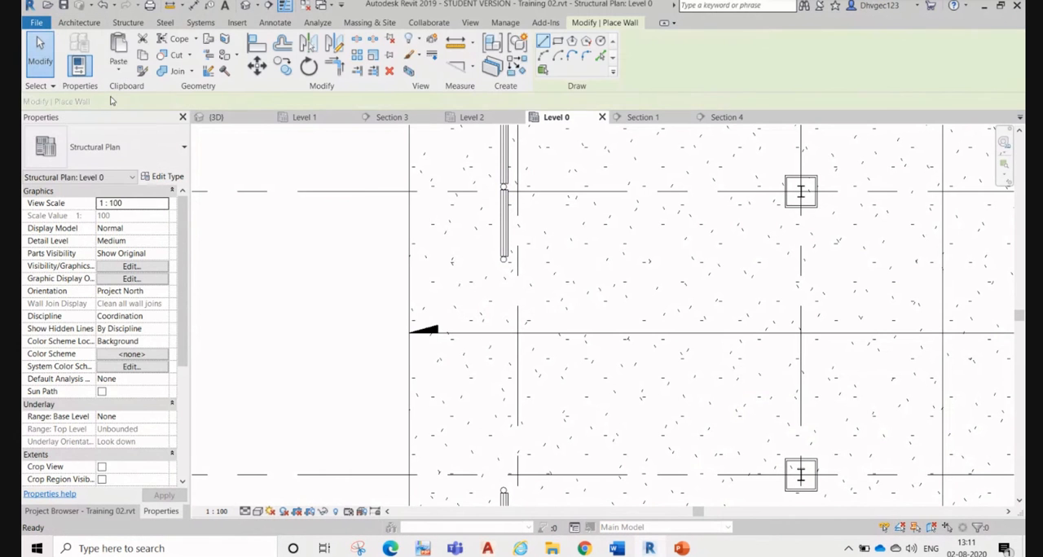
pyautogui.click(154, 177)
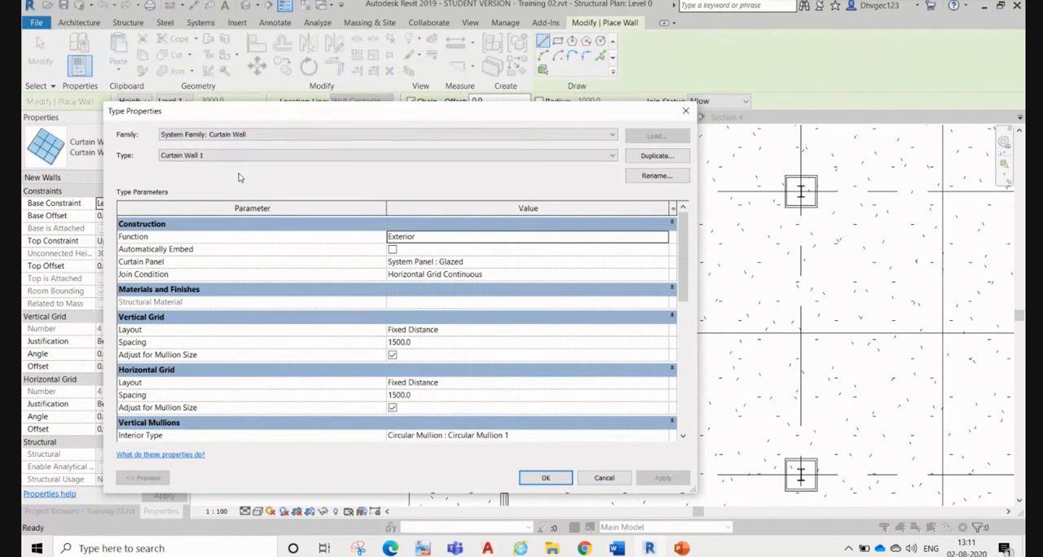
pyautogui.click(548, 138)
pyautogui.click(546, 139)
pyautogui.click(516, 137)
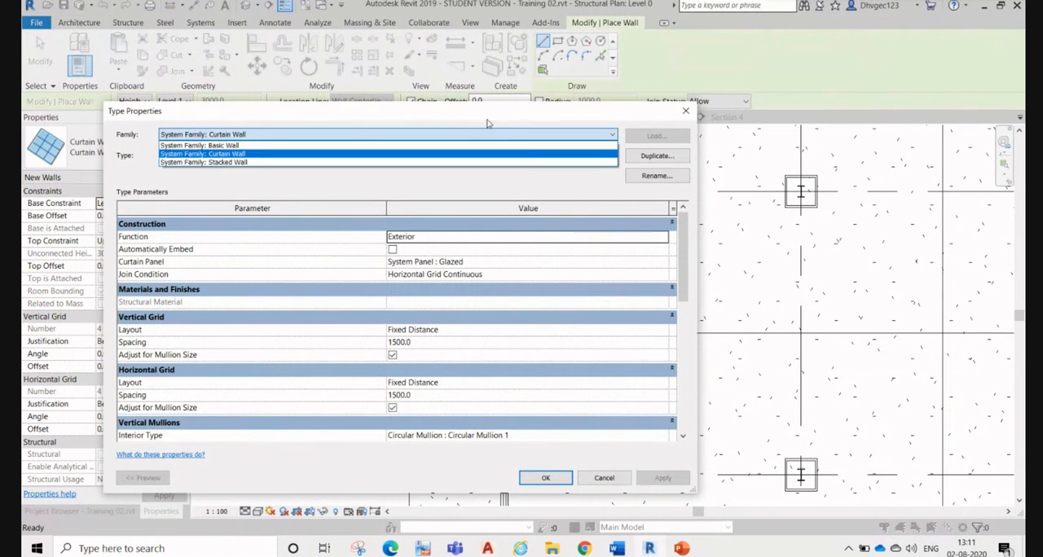
pyautogui.click(273, 145)
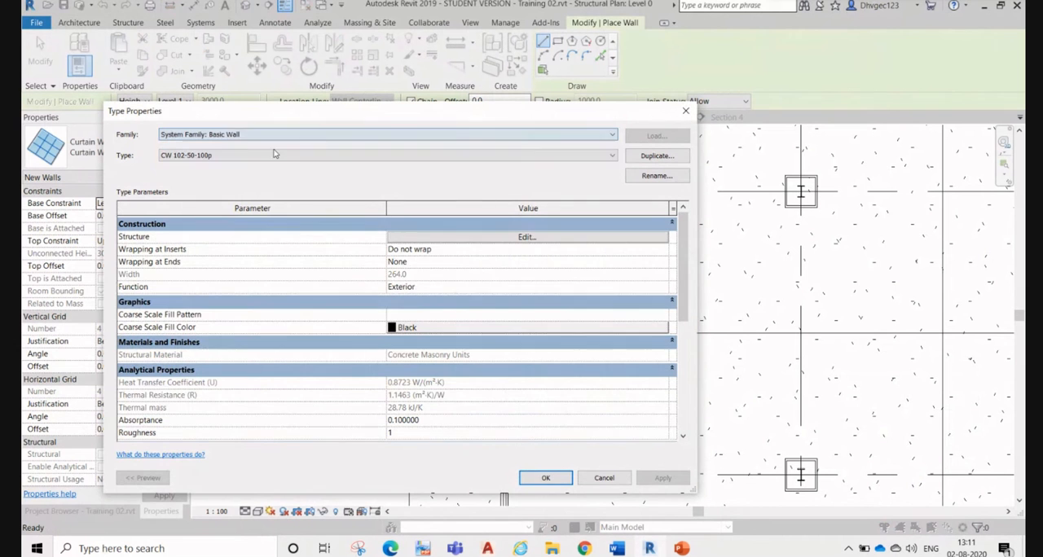
pyautogui.click(308, 155)
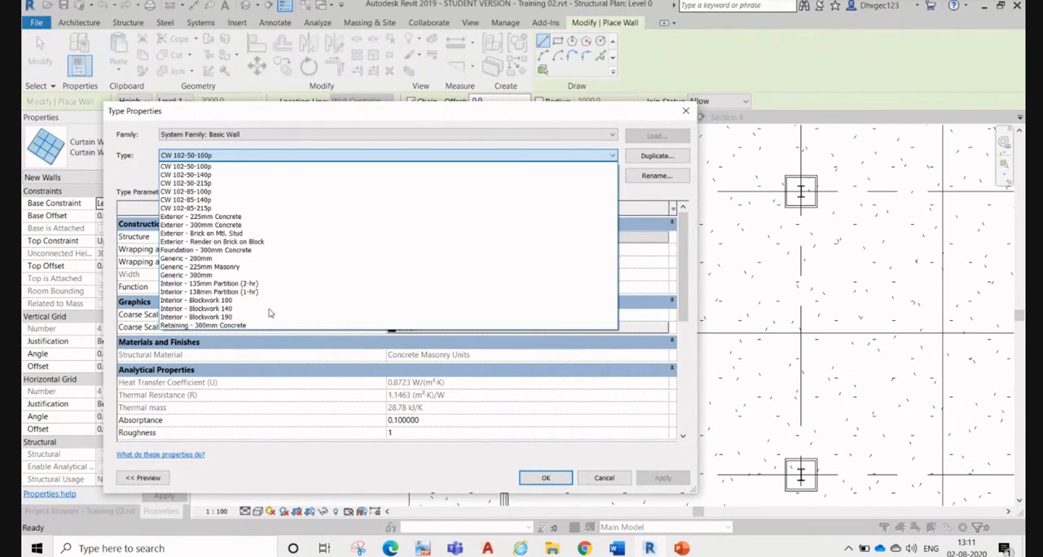
pyautogui.click(268, 167)
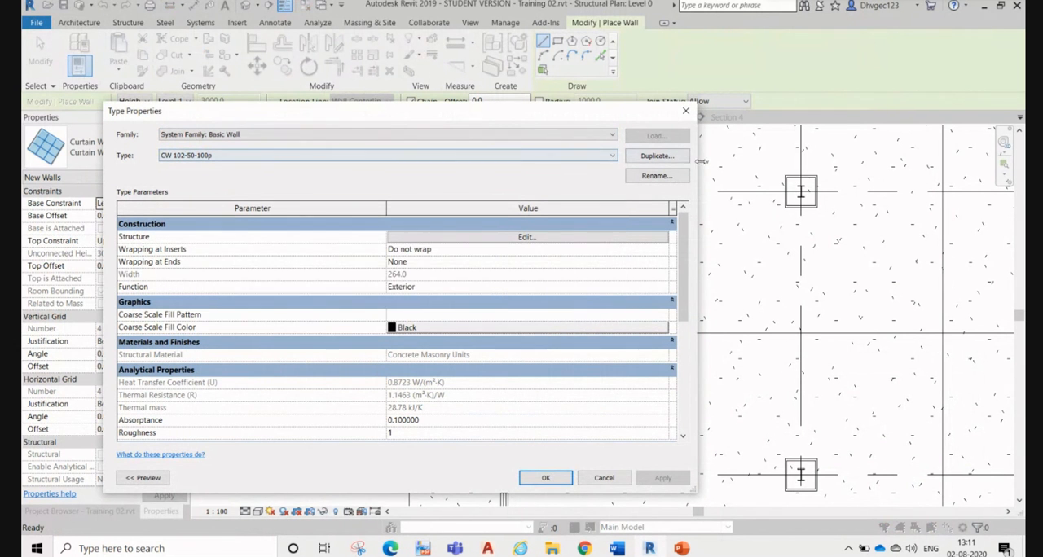
pyautogui.click(669, 155)
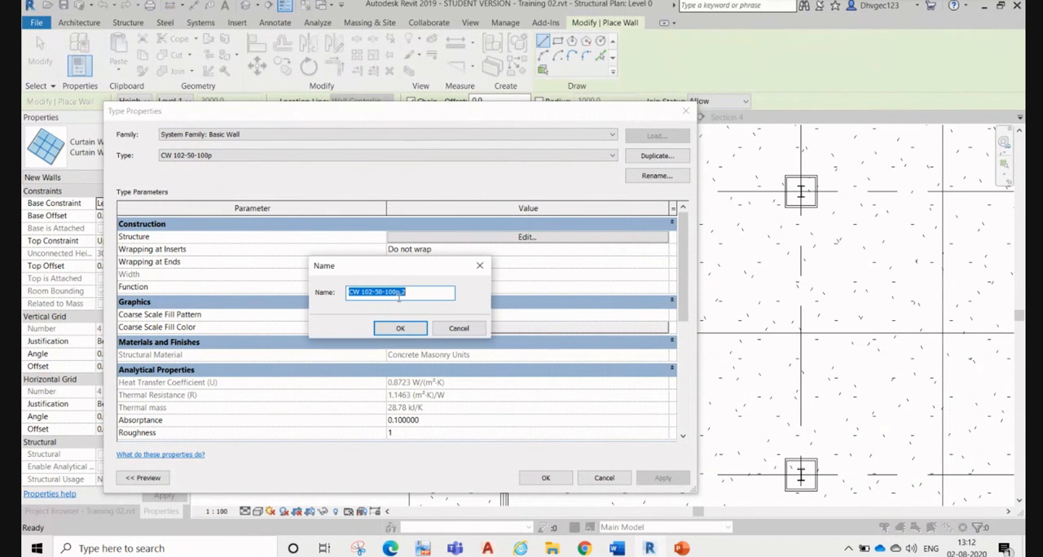
pyautogui.write('Wood')
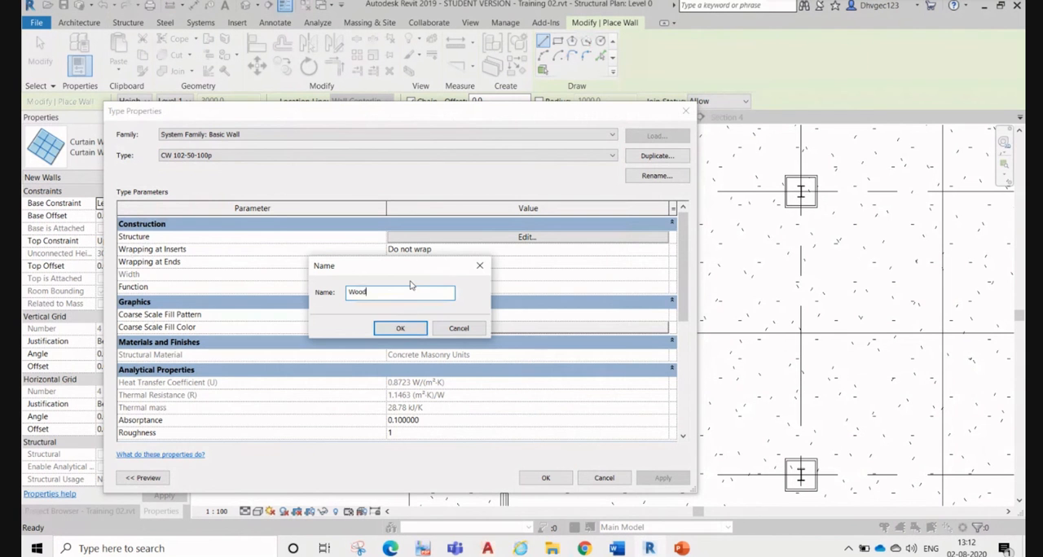
pyautogui.click(400, 328)
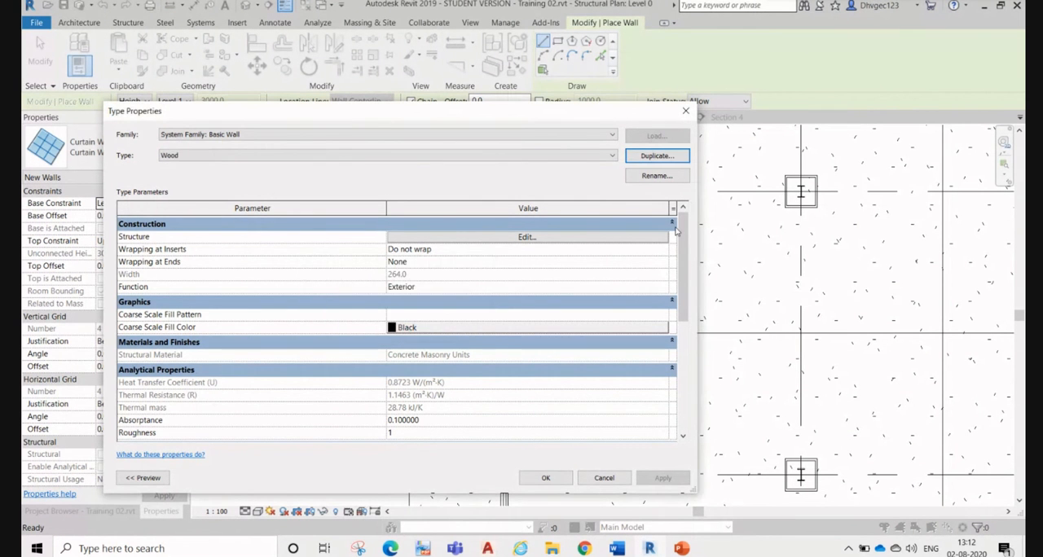
# Step: Delete the Thermal/Air, Membrane, Finish 2 and Finish 1 layers from the Wood wall type's structure
pyautogui.click(542, 240)
pyautogui.click(167, 235)
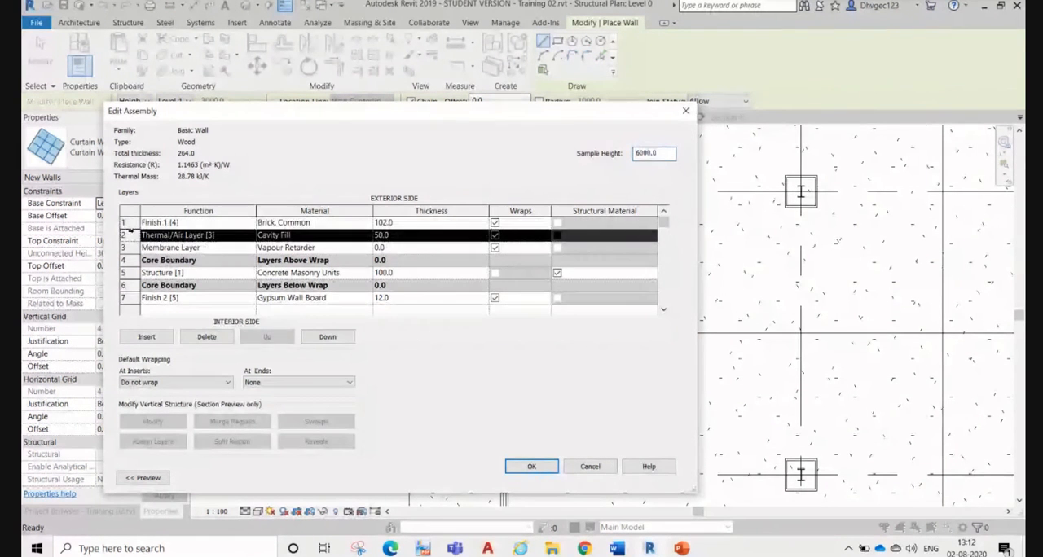
pyautogui.click(208, 336)
pyautogui.click(218, 340)
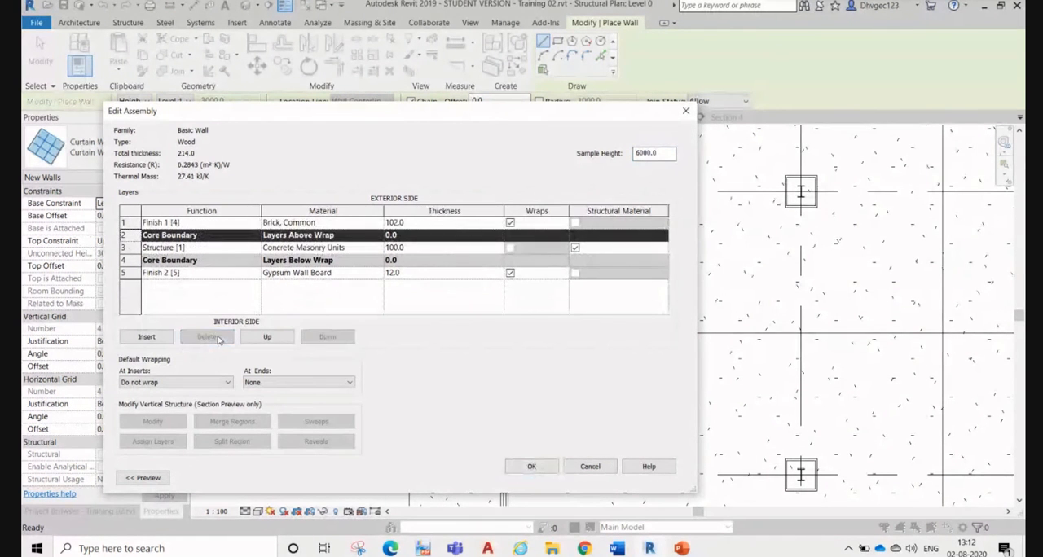
pyautogui.click(163, 272)
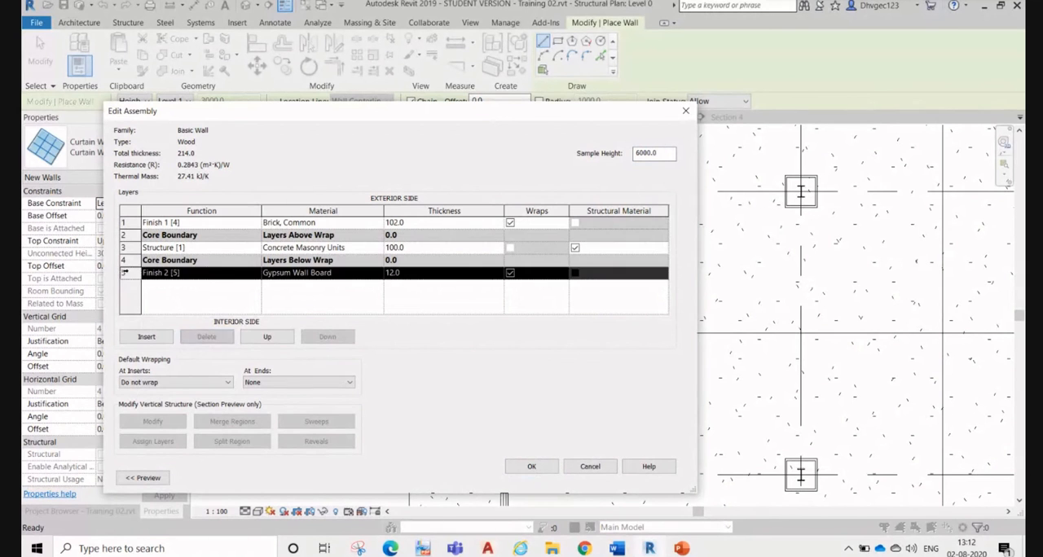
pyautogui.click(208, 337)
pyautogui.click(136, 223)
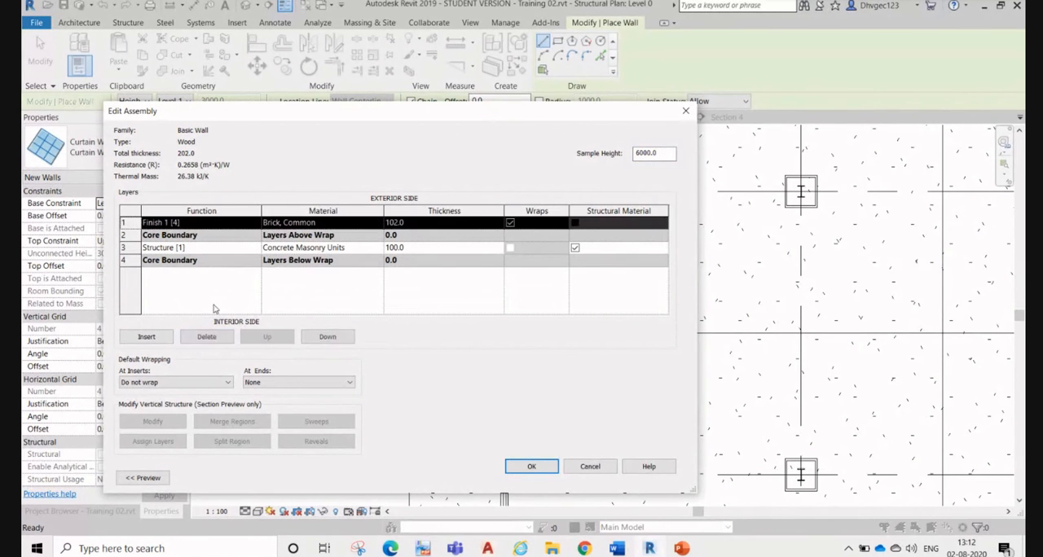
pyautogui.click(208, 337)
pyautogui.click(359, 235)
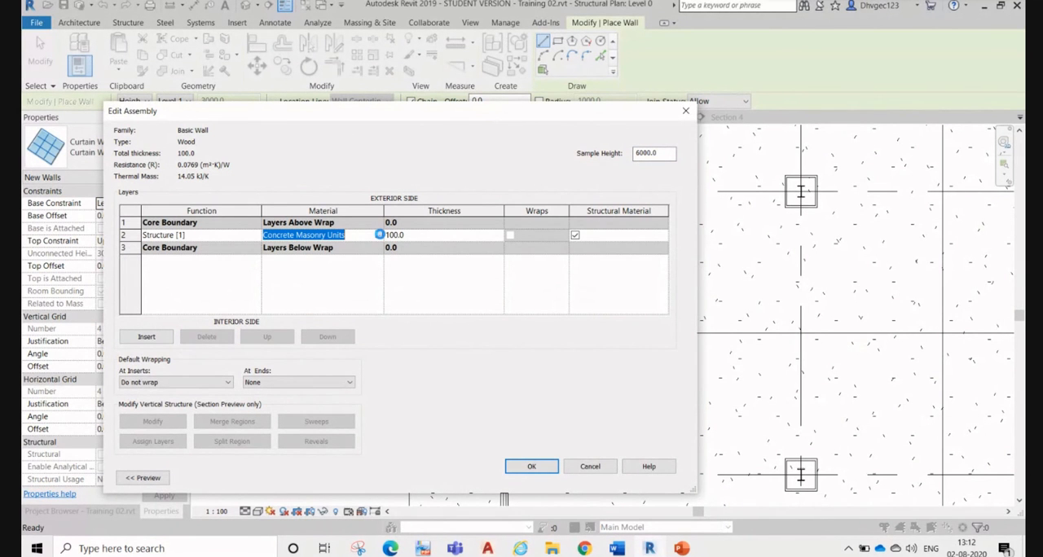
pyautogui.click(379, 235)
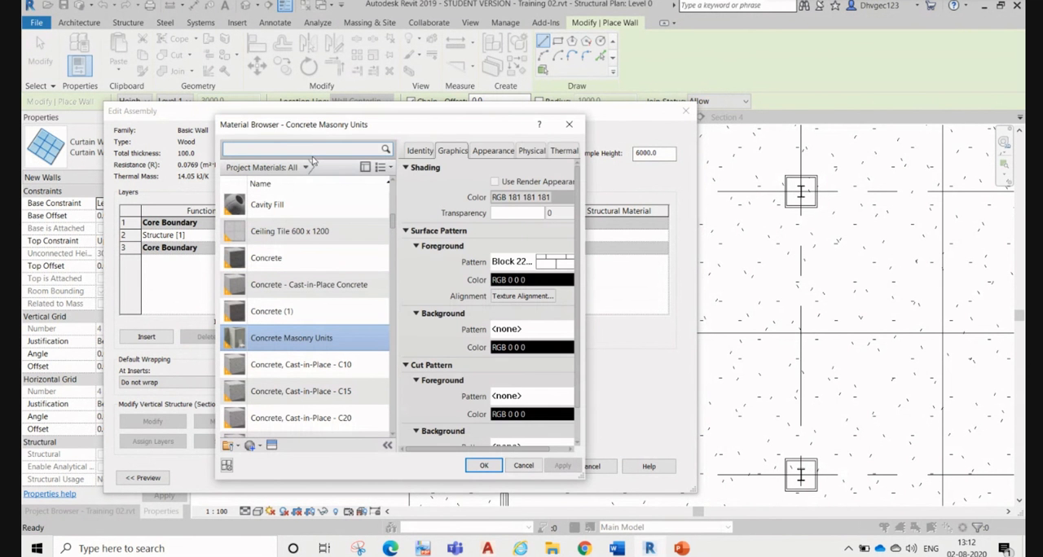
pyautogui.write('woo')
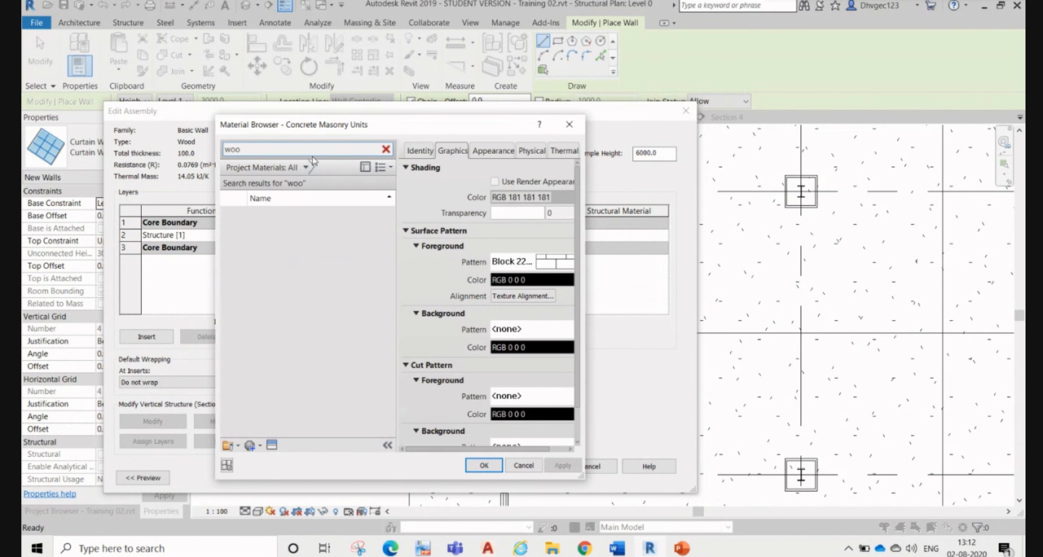
pyautogui.click(568, 125)
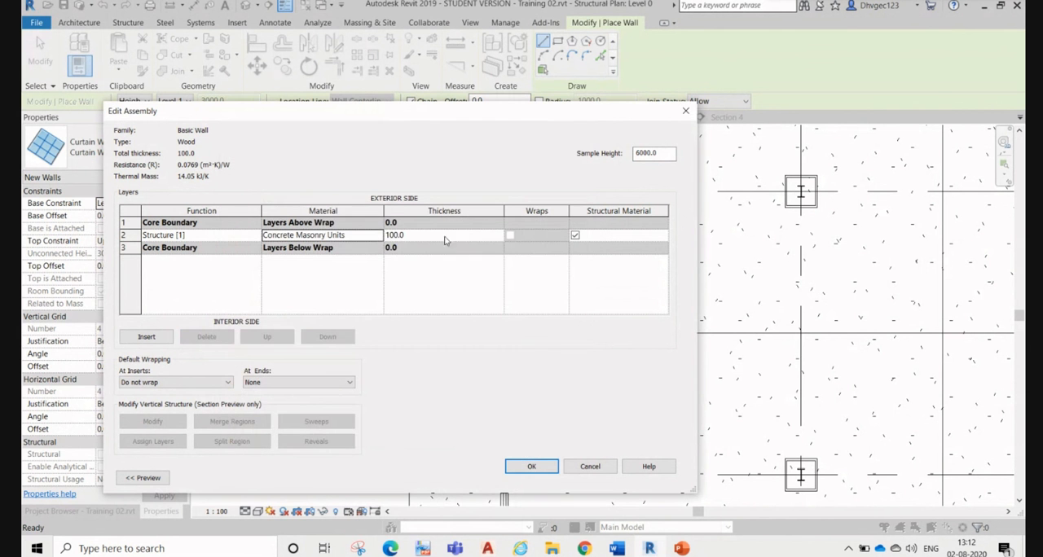
# Step: Browse the project materials and the AEC Materials library categories, including Wood, Tile, Stone, Plaster and Misc, for the structure layer's material
pyautogui.click(379, 235)
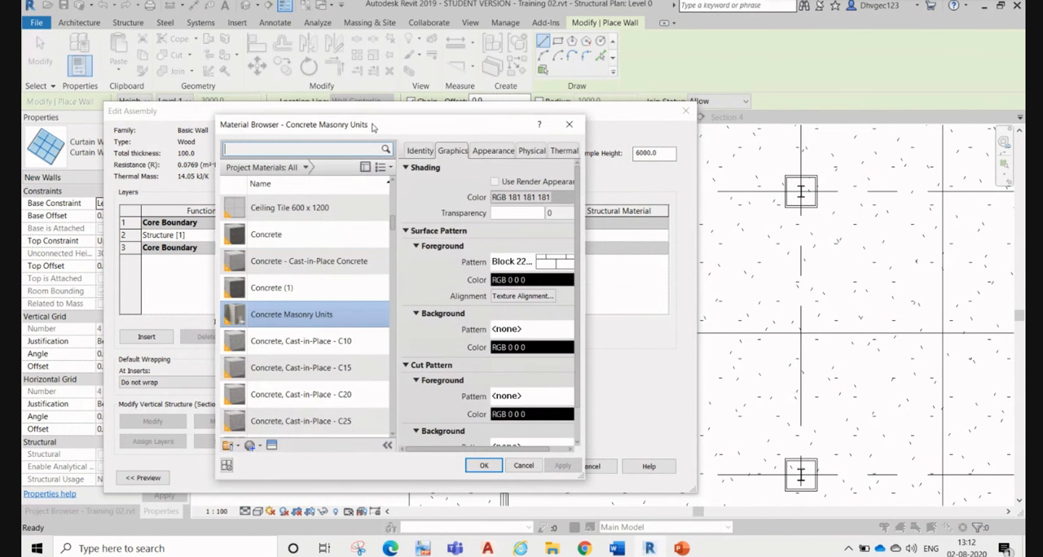
pyautogui.moveTo(373, 127); pyautogui.dragTo(471, 36)
pyautogui.scroll(-5, 474, 166)
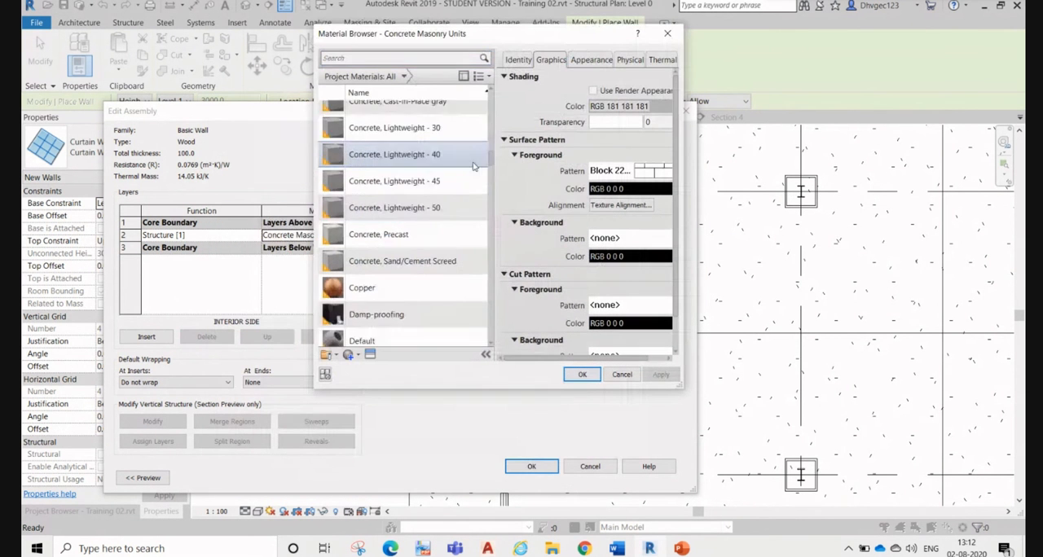
pyautogui.scroll(-12, 475, 166)
pyautogui.scroll(1, 475, 114)
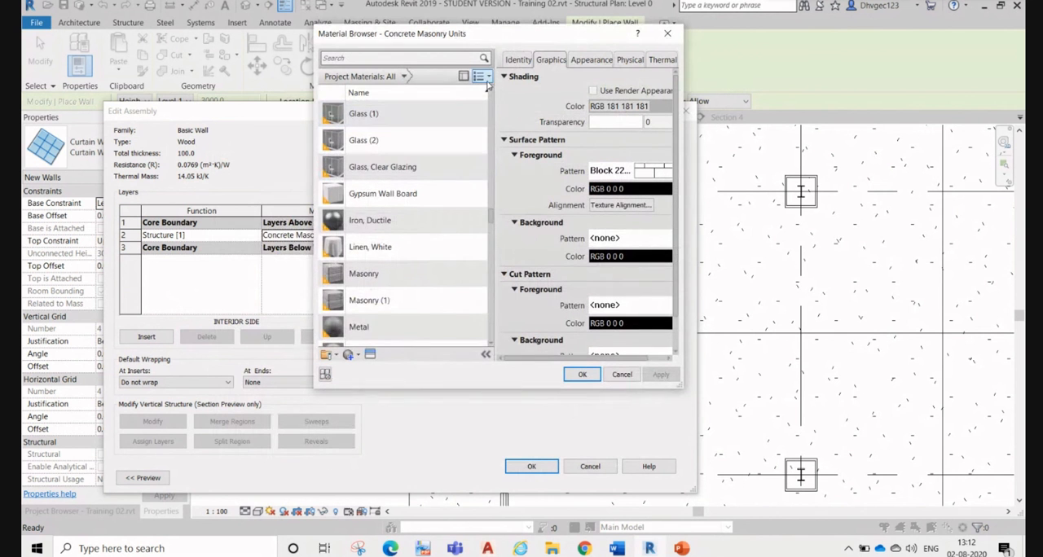
pyautogui.click(463, 77)
pyautogui.scroll(-1, 452, 220)
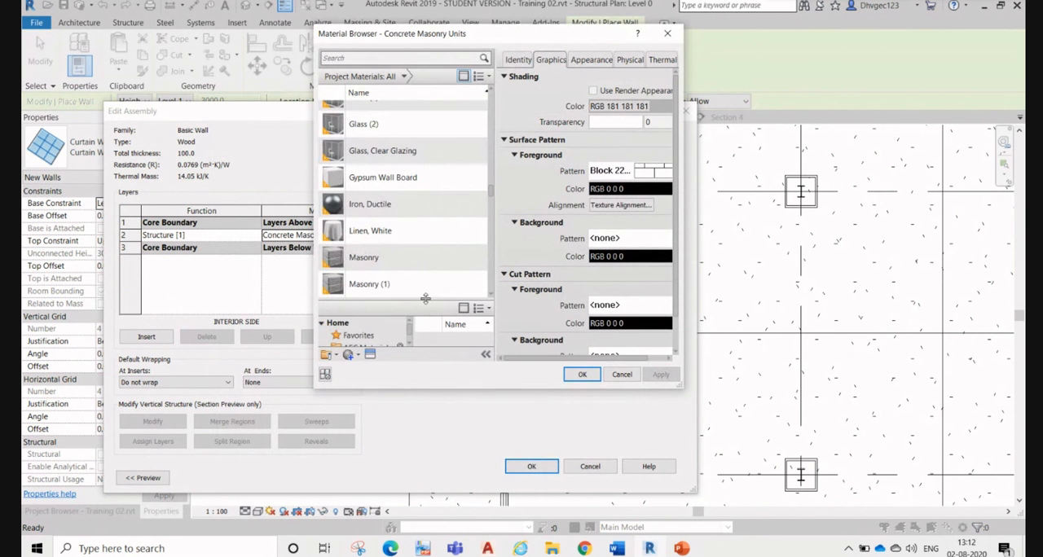
pyautogui.moveTo(426, 299); pyautogui.dragTo(424, 157)
pyautogui.scroll(-4, 367, 245)
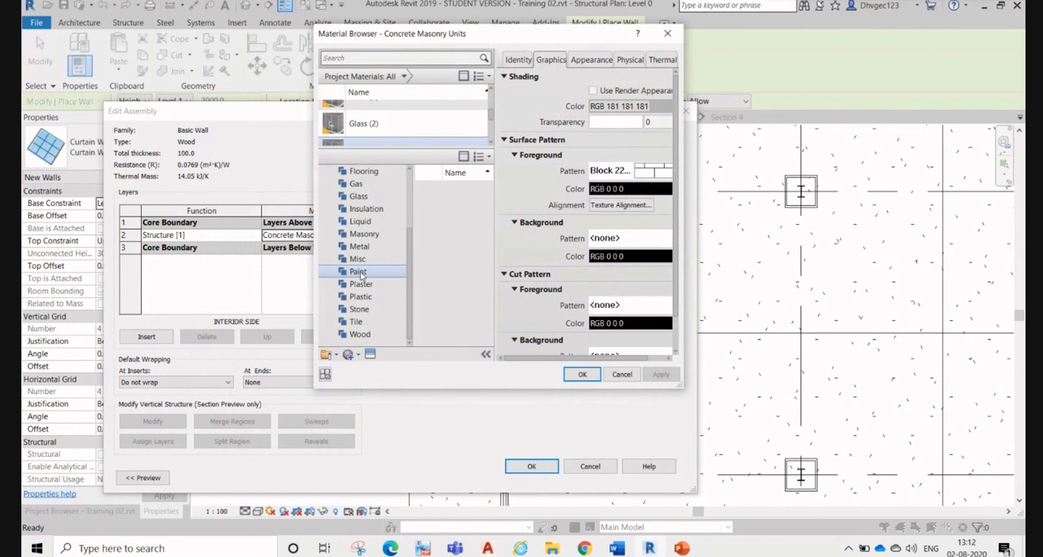
pyautogui.click(360, 334)
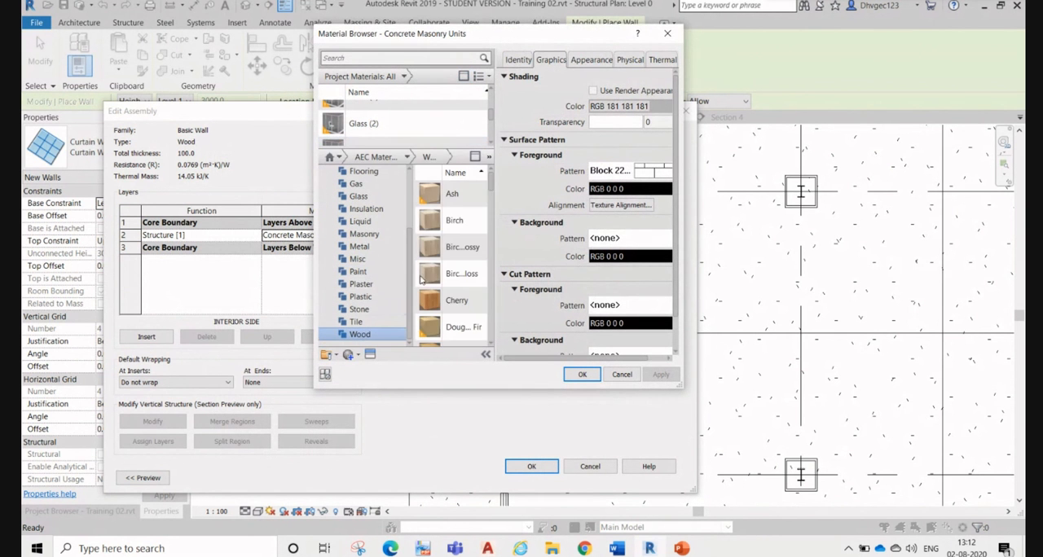
pyautogui.scroll(-3, 458, 252)
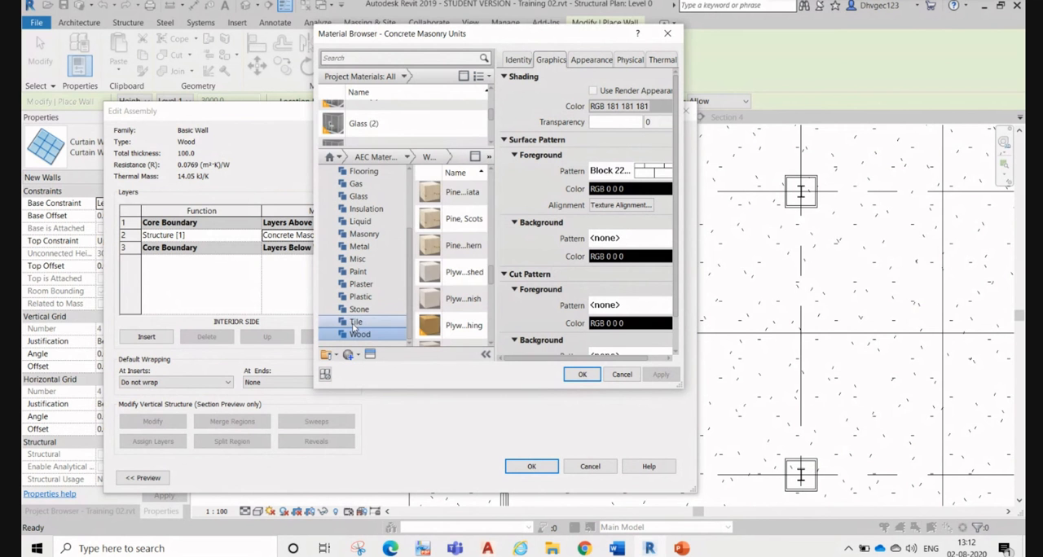
pyautogui.click(355, 323)
pyautogui.scroll(-1, 407, 130)
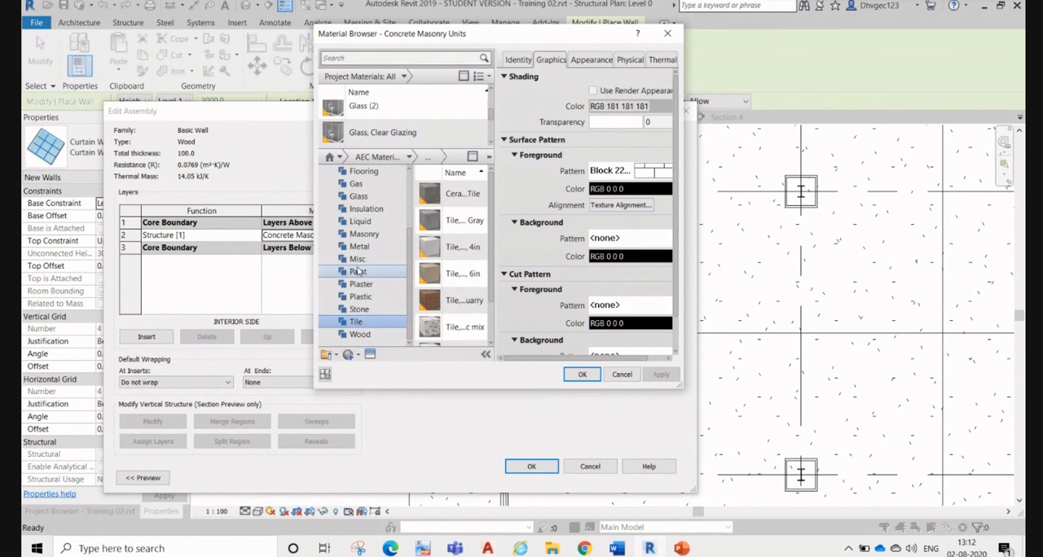
pyautogui.scroll(2, 369, 234)
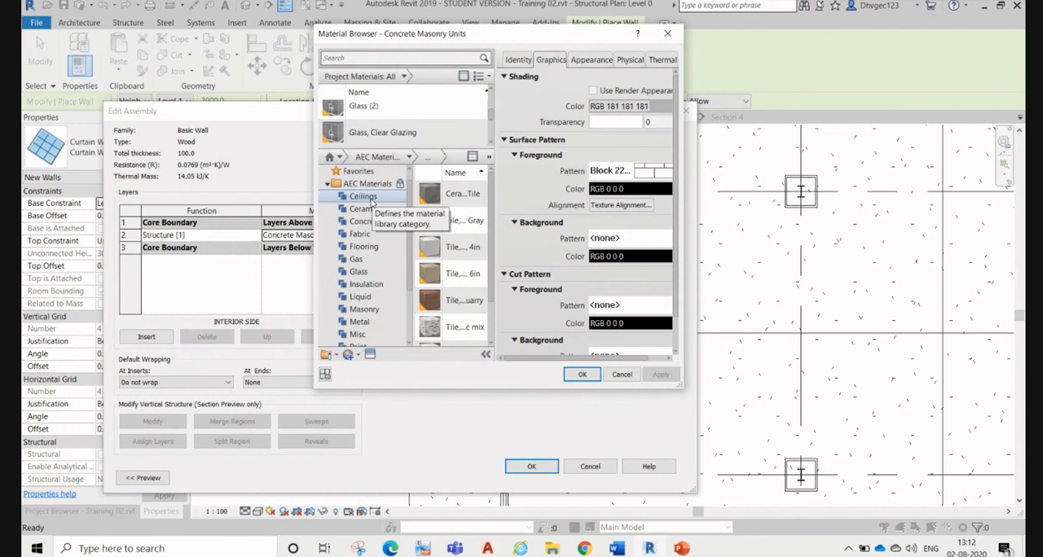
pyautogui.scroll(-2, 374, 237)
pyautogui.click(360, 337)
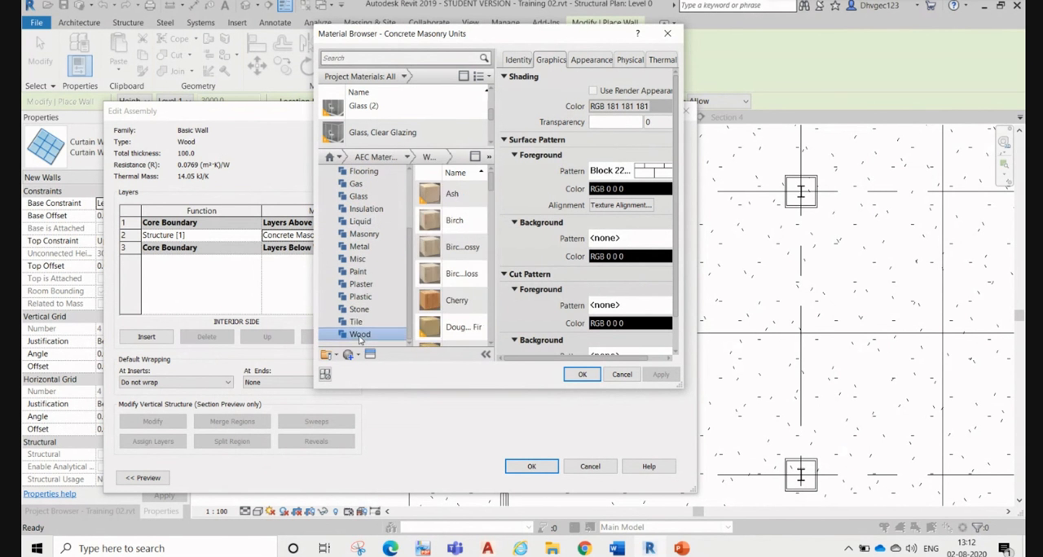
pyautogui.click(358, 322)
pyautogui.click(359, 311)
pyautogui.click(360, 285)
pyautogui.click(357, 259)
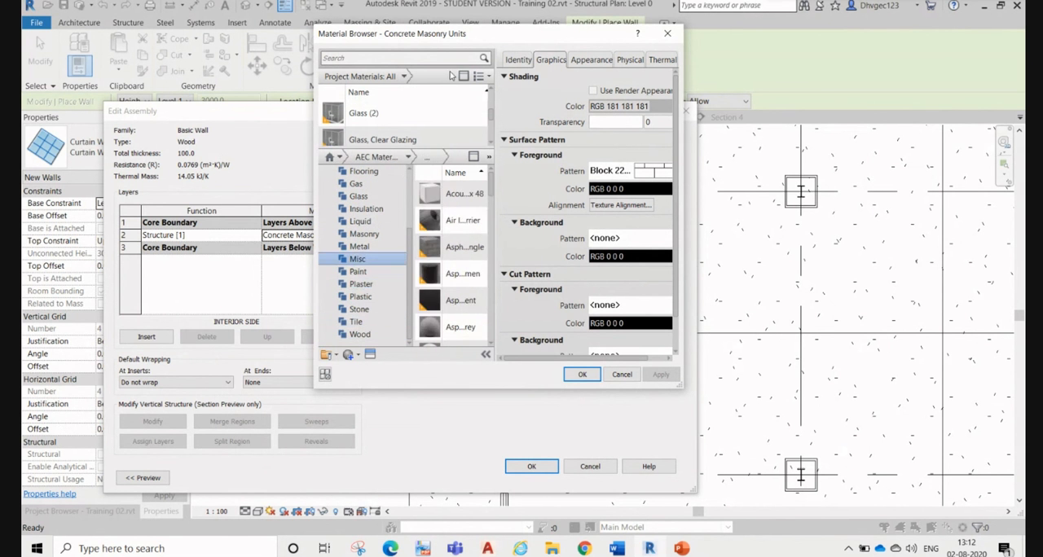
pyautogui.click(463, 76)
# Step: Search the project materials for wood and select the Wood material for the structure layer
pyautogui.click(430, 55)
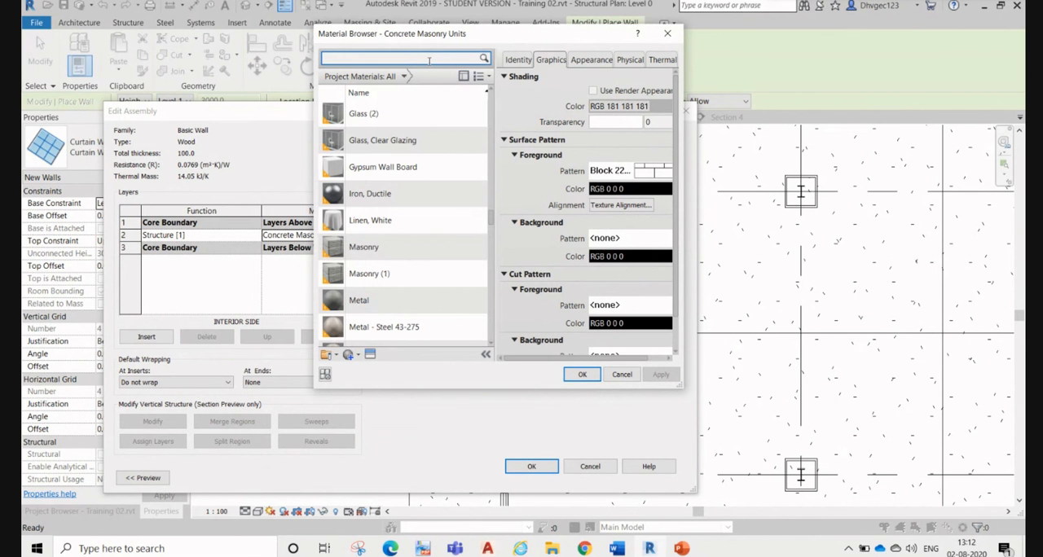
pyautogui.write('wood')
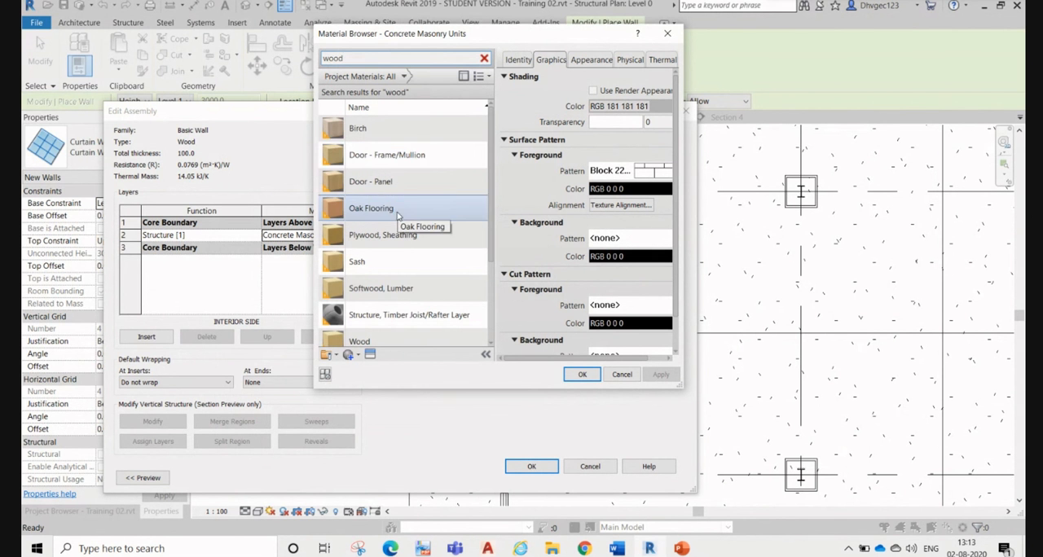
pyautogui.scroll(-3, 400, 303)
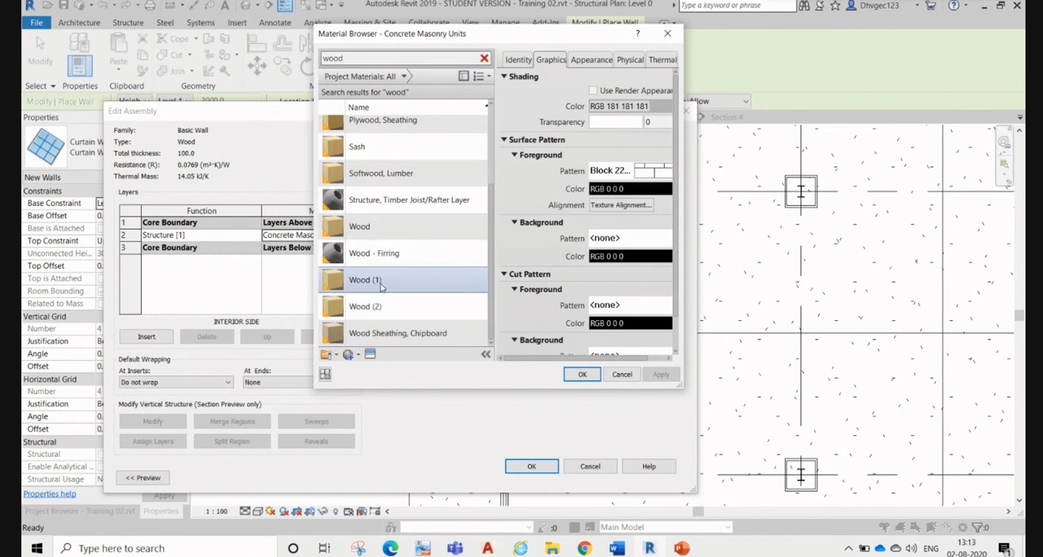
pyautogui.click(372, 235)
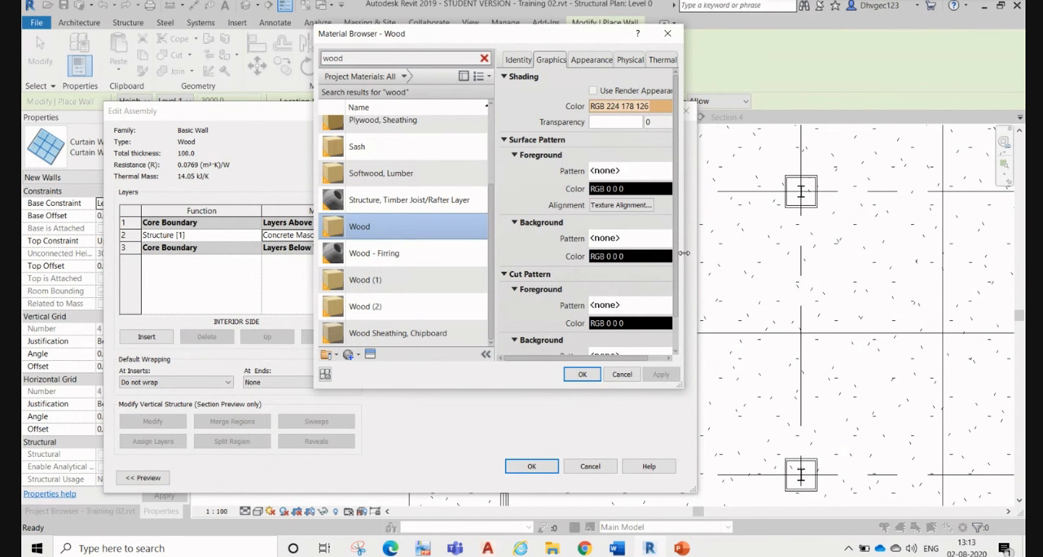
pyautogui.moveTo(685, 254); pyautogui.dragTo(852, 254)
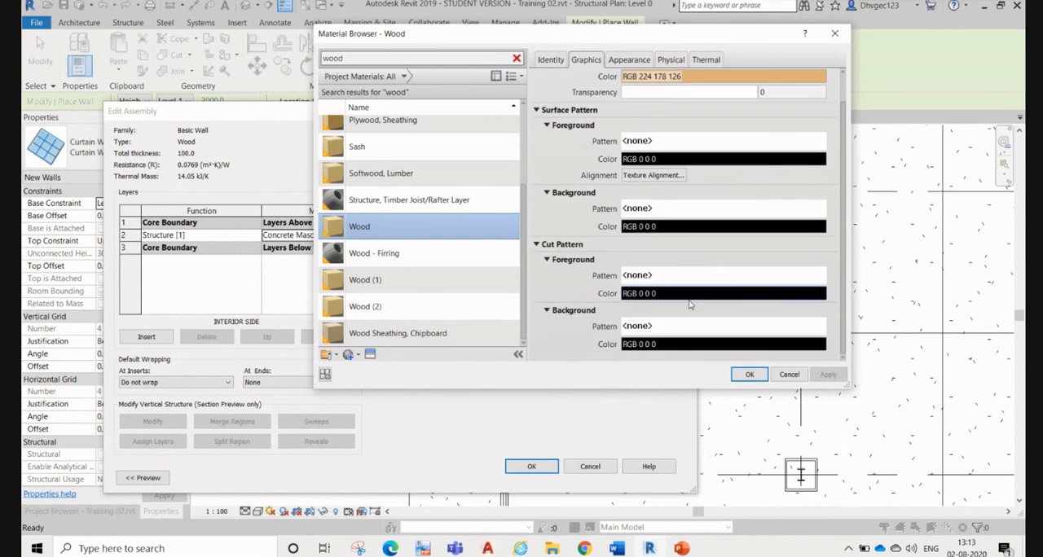
# Step: Review the Wood material's identity, appearance and texture image, and assign it to the wall type's structure layer
pyautogui.click(543, 62)
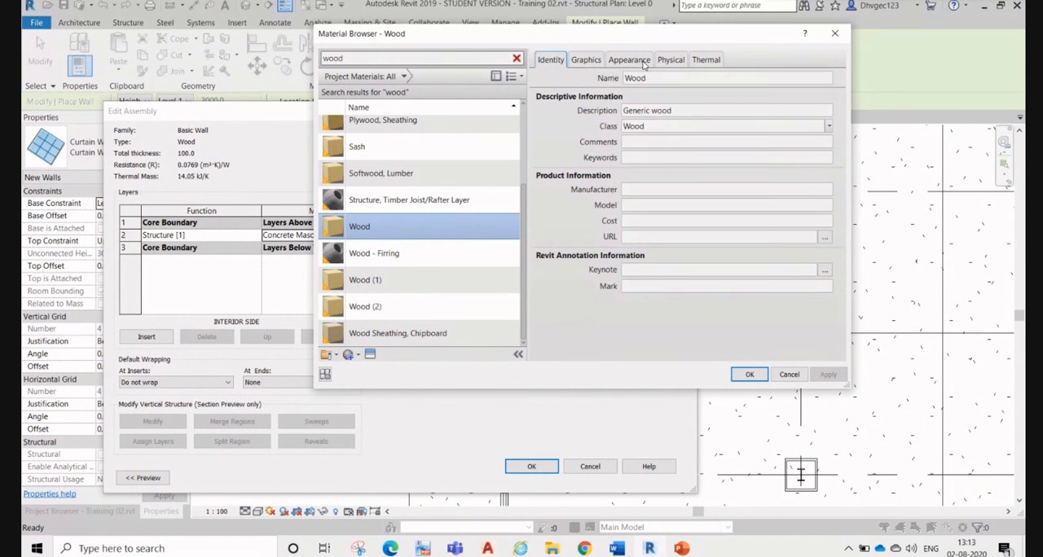
pyautogui.click(641, 61)
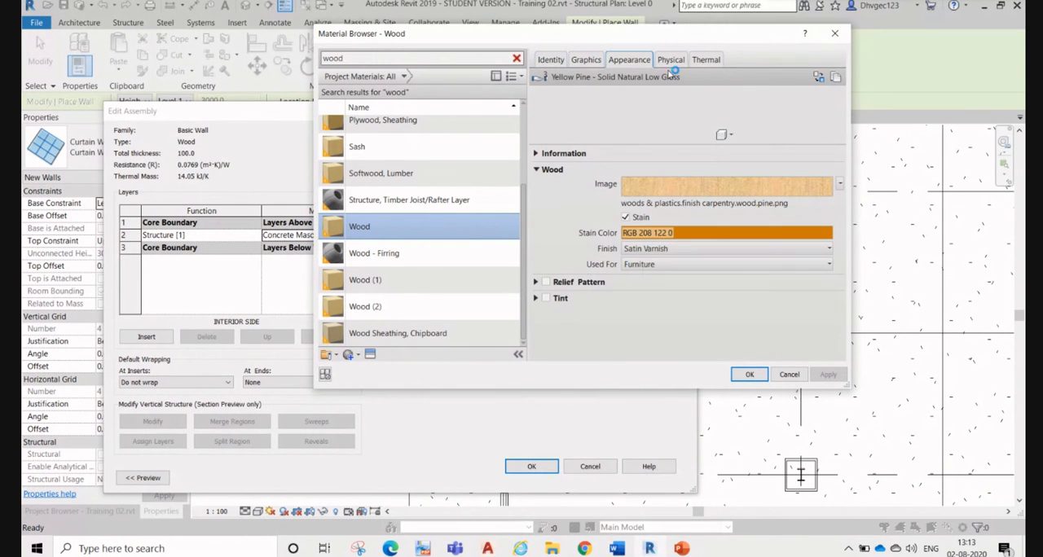
pyautogui.click(708, 182)
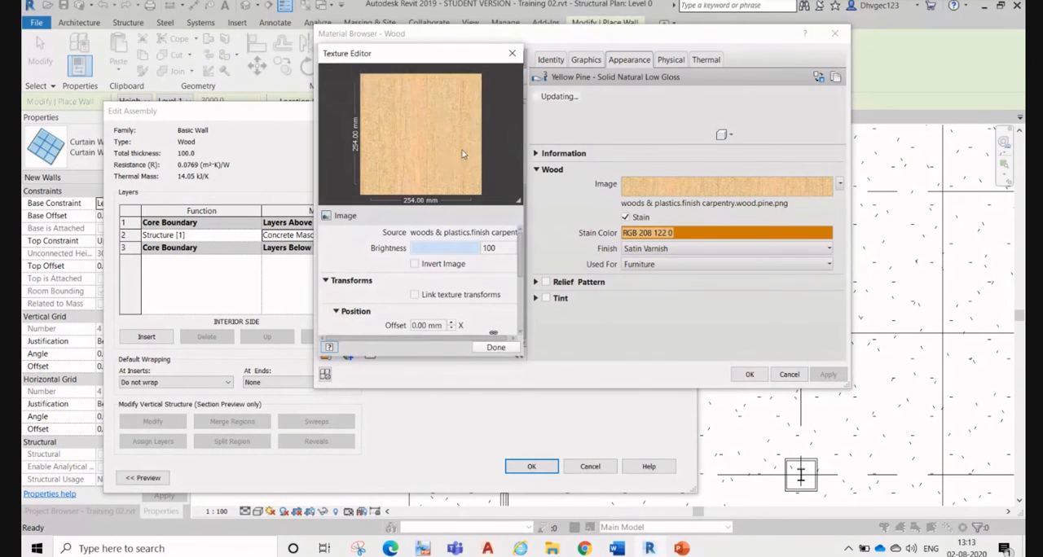
pyautogui.click(512, 53)
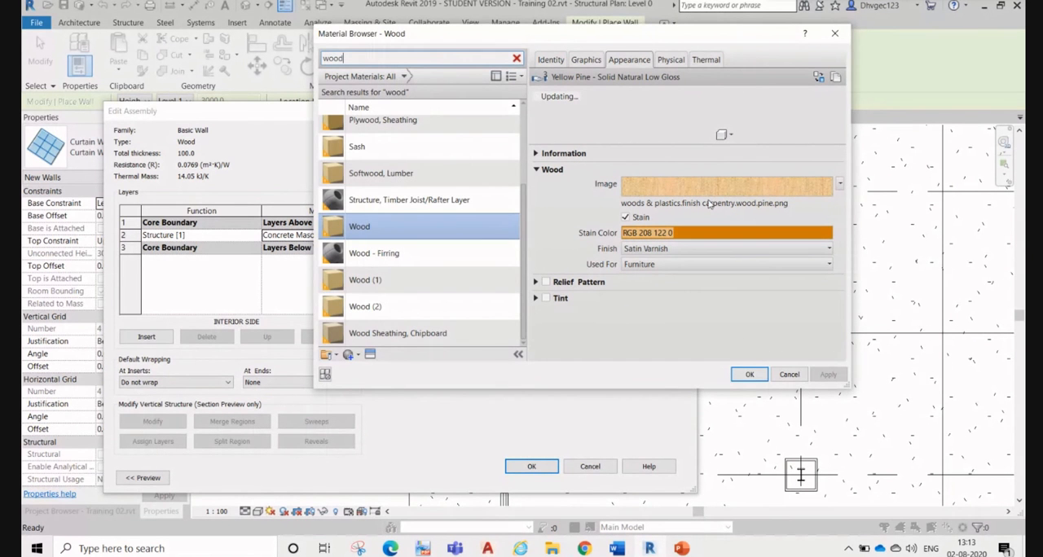
pyautogui.click(749, 374)
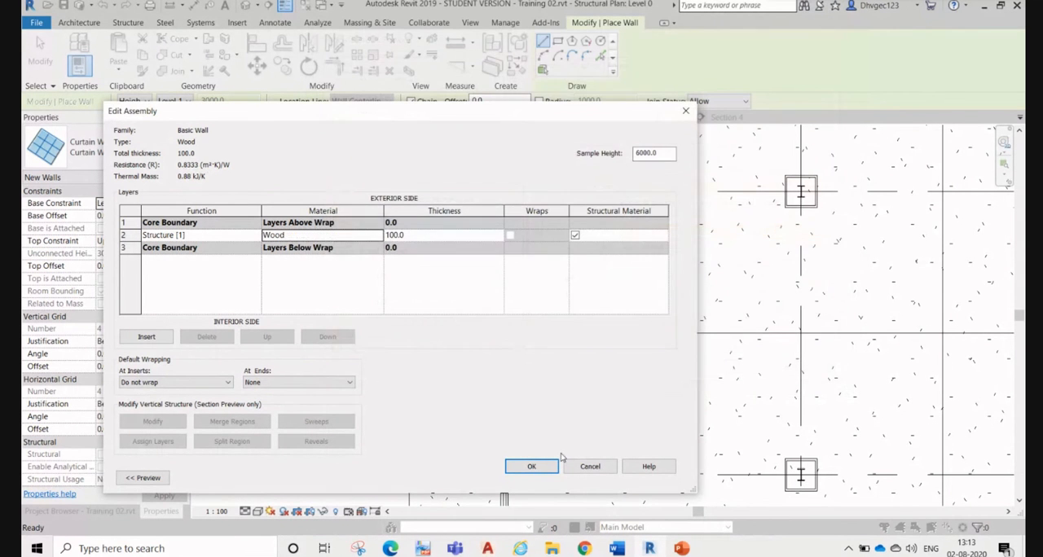
# Step: Set the Wood structure layer's thickness to 50 and accept the wall type for placement
pyautogui.click(531, 467)
pyautogui.click(461, 237)
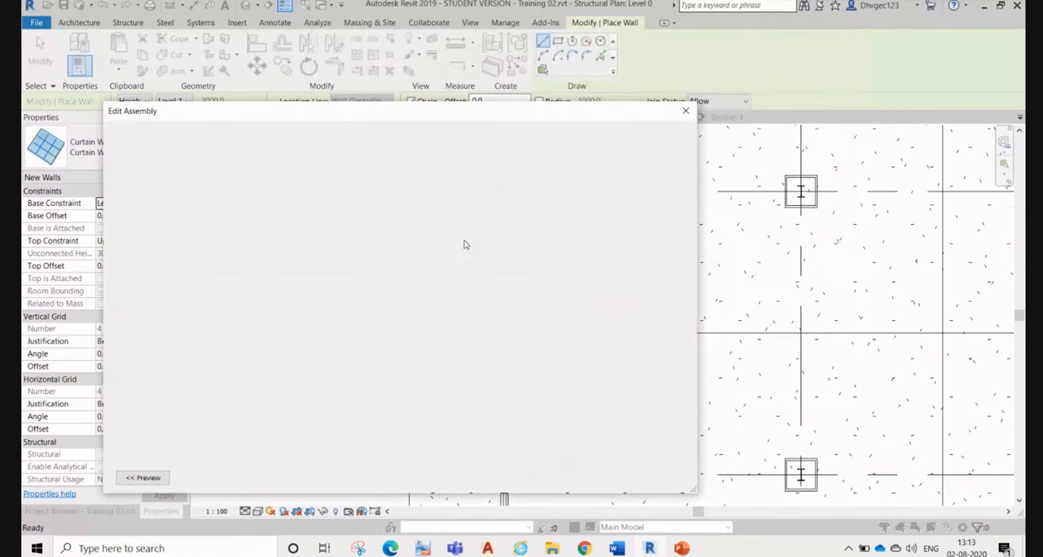
pyautogui.click(425, 236)
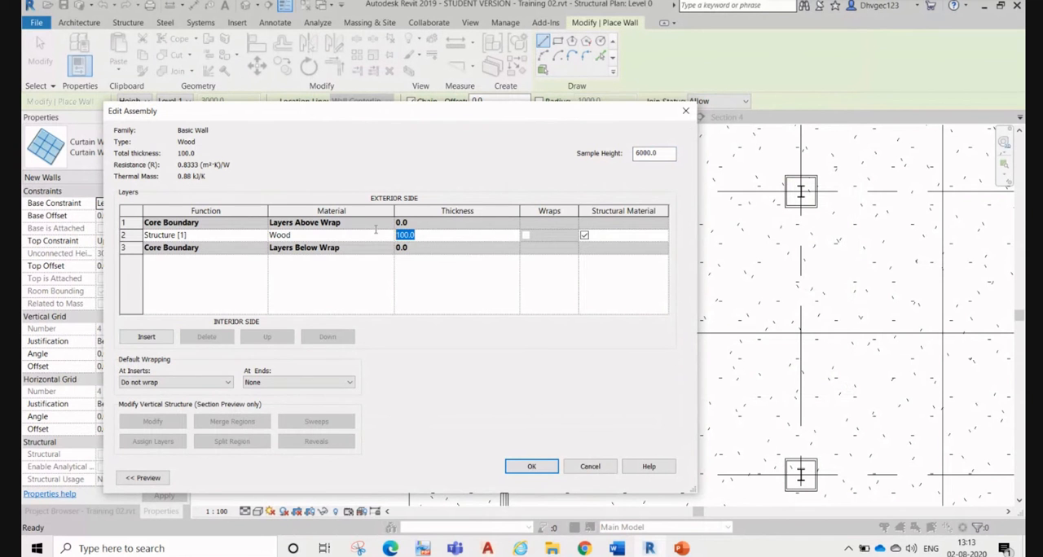
pyautogui.click(532, 466)
pyautogui.click(546, 479)
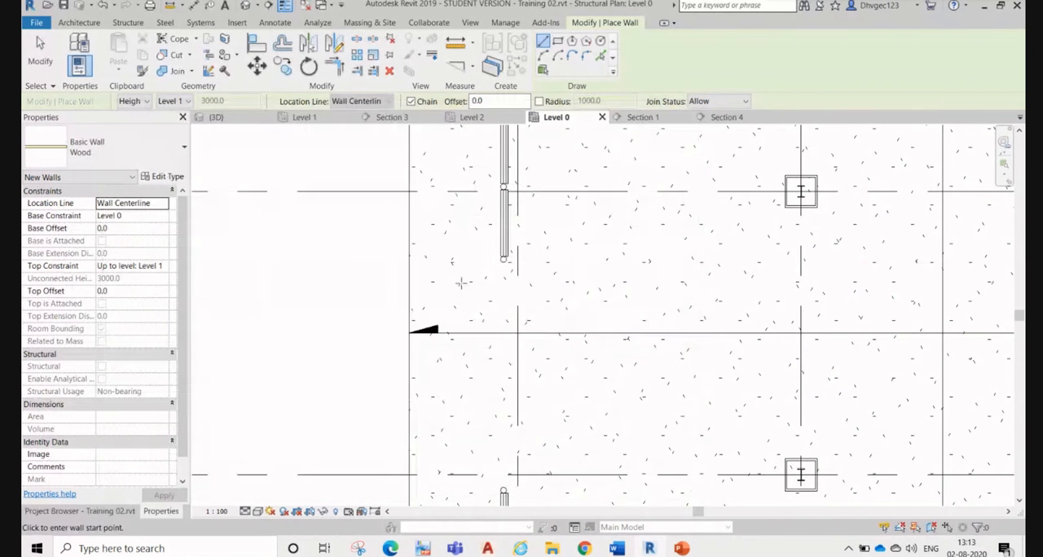
# Step: Draw a Wood wall along the wall centerline across the gap between the two curtain wall ends on Level 0
pyautogui.click(504, 261)
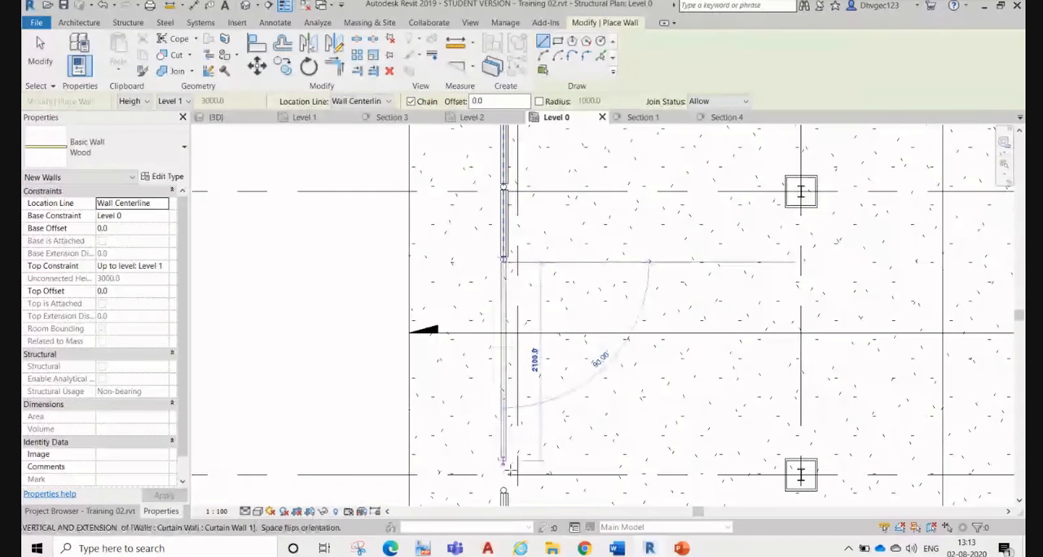
pyautogui.click(505, 486)
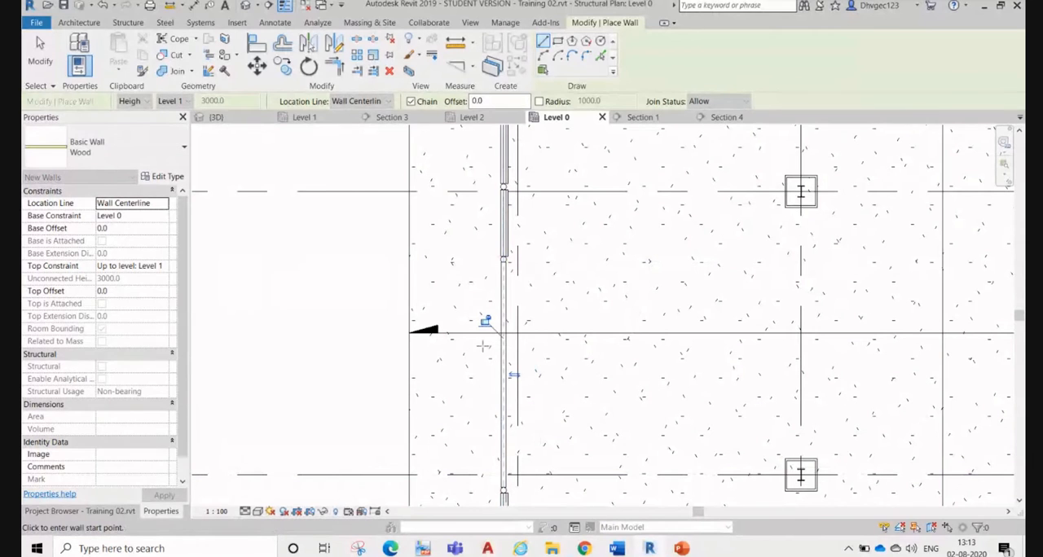
pyautogui.press('Escape')
pyautogui.press('Escape')
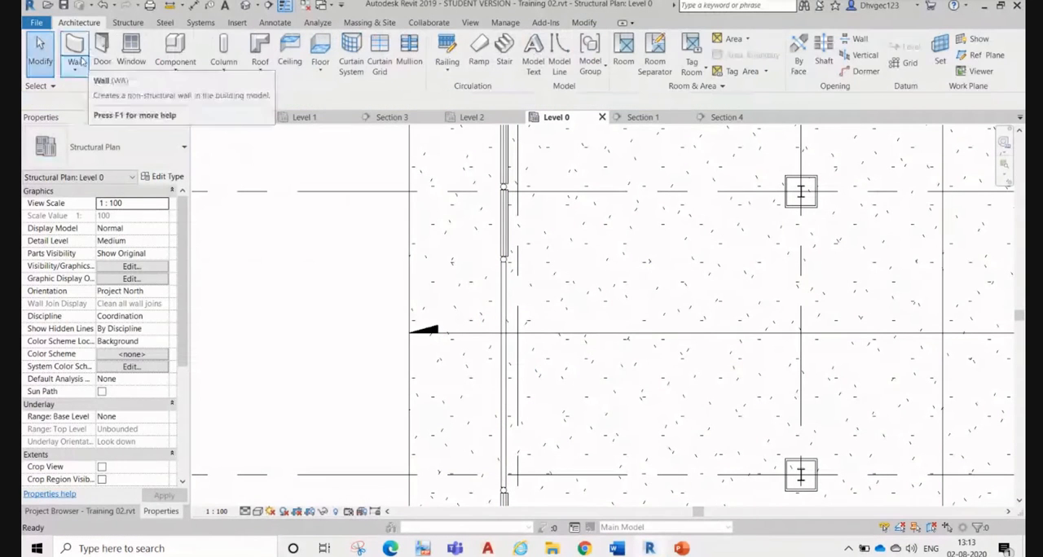
pyautogui.click(132, 49)
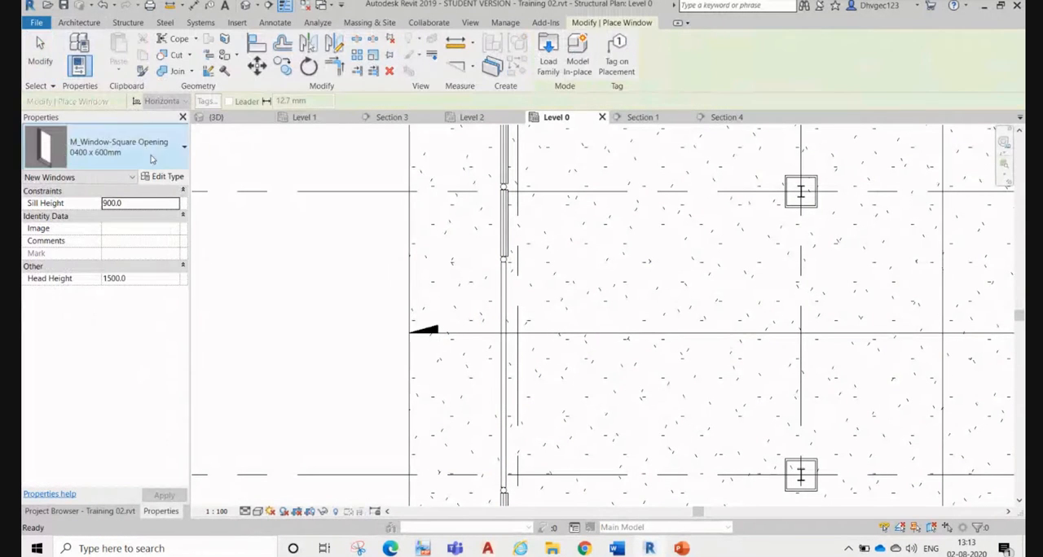
pyautogui.press('Escape')
pyautogui.press('Escape')
pyautogui.click(131, 67)
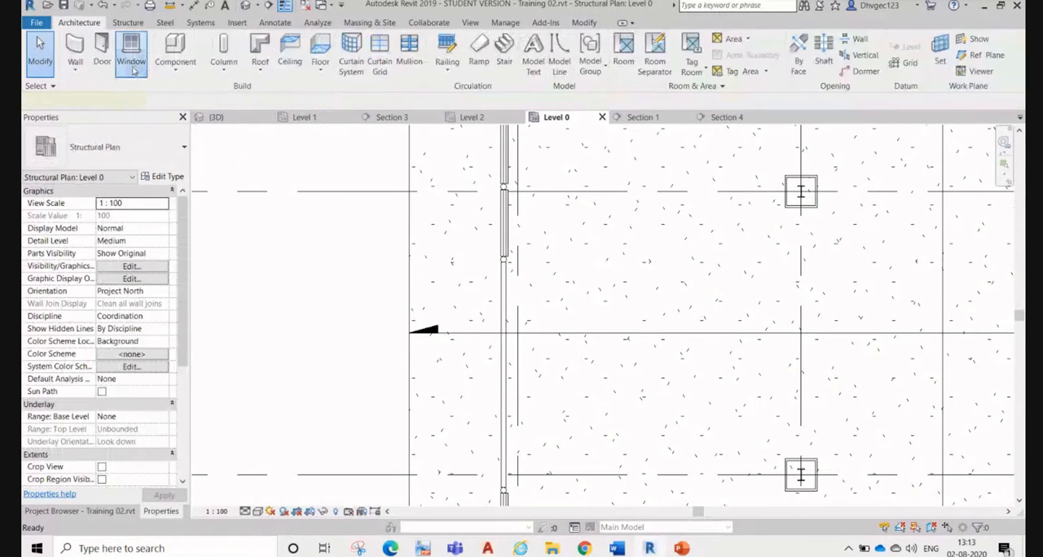
pyautogui.press('Escape')
pyautogui.press('Escape')
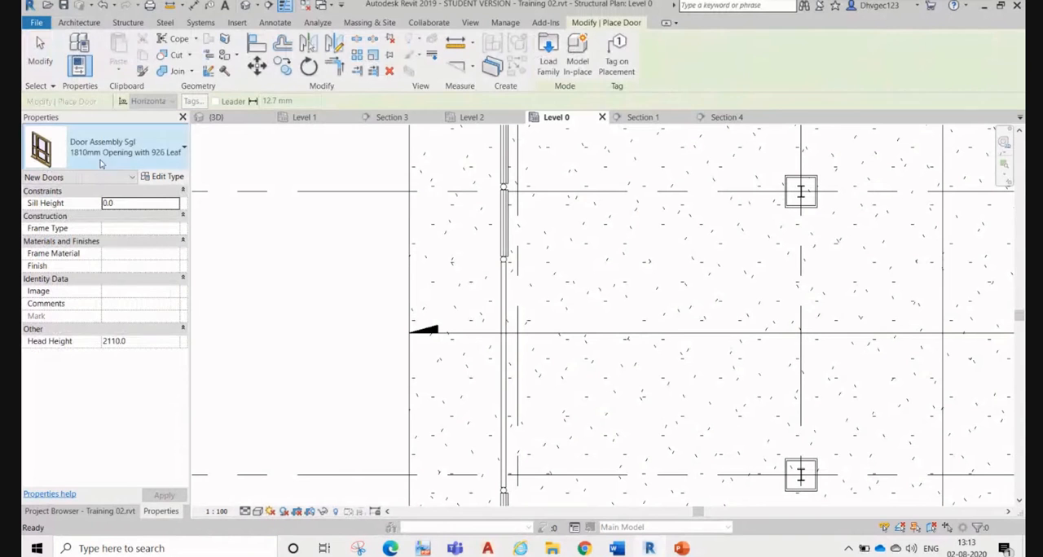
# Step: Place the Door Assembly Sgl 1810mm Opening with 926 Leaf door in the Wood wall and view it in 3D
pyautogui.click(492, 386)
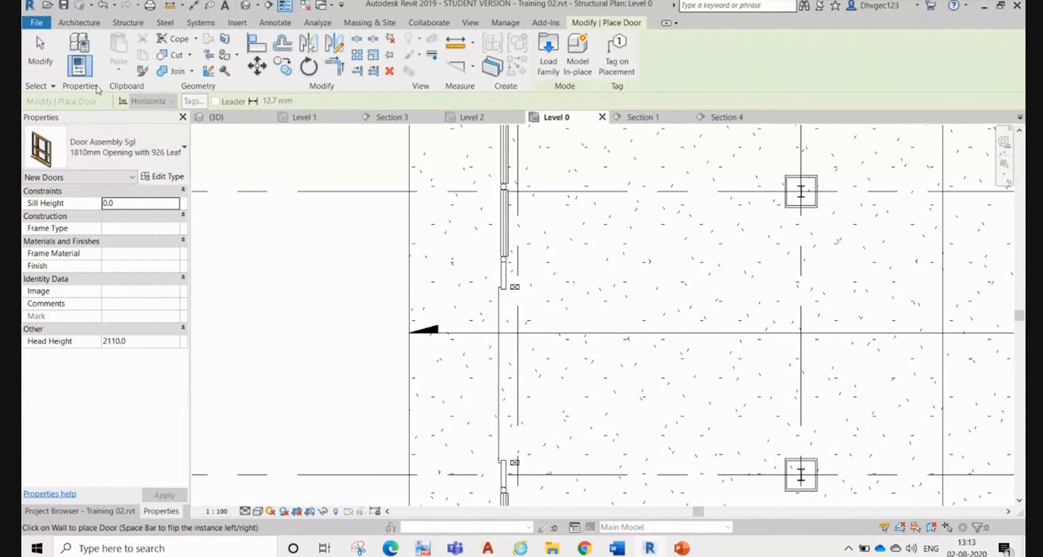
pyautogui.click(39, 52)
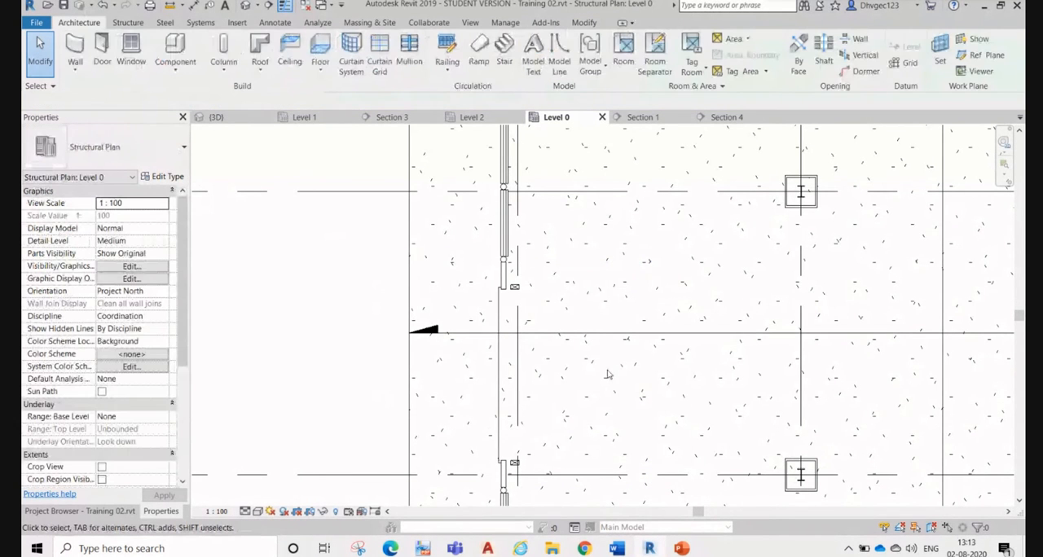
pyautogui.click(236, 121)
pyautogui.scroll(4, 720, 305)
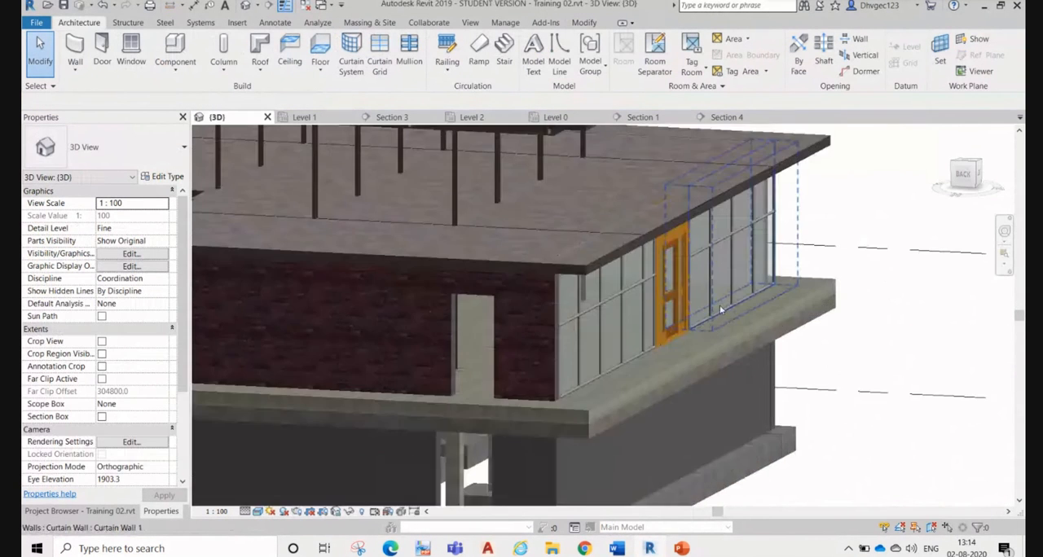
pyautogui.scroll(4, 717, 302)
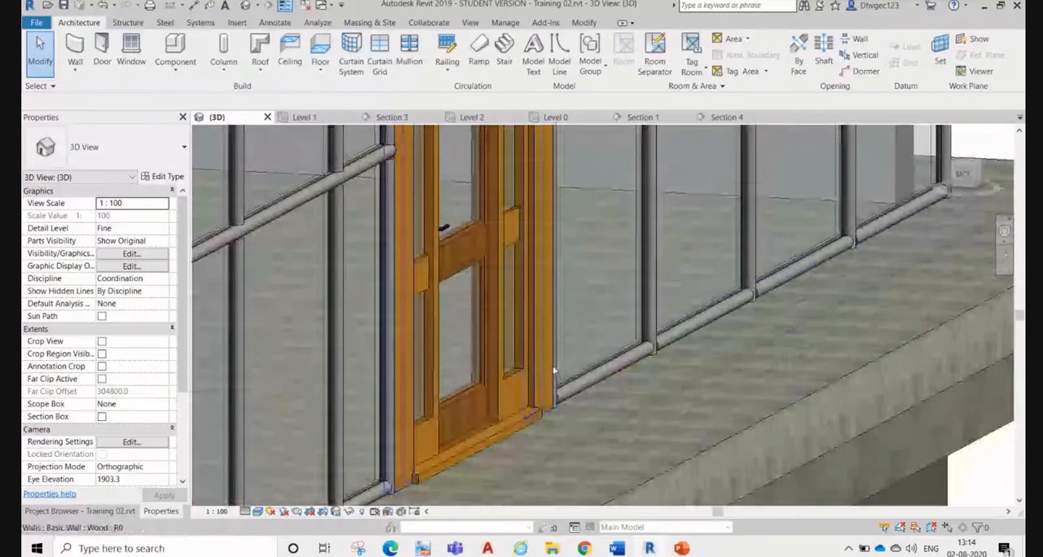
pyautogui.keyDown('shift'); pyautogui.moveTo(695, 386); pyautogui.dragTo(561, 284, button='middle'); pyautogui.keyUp('shift')
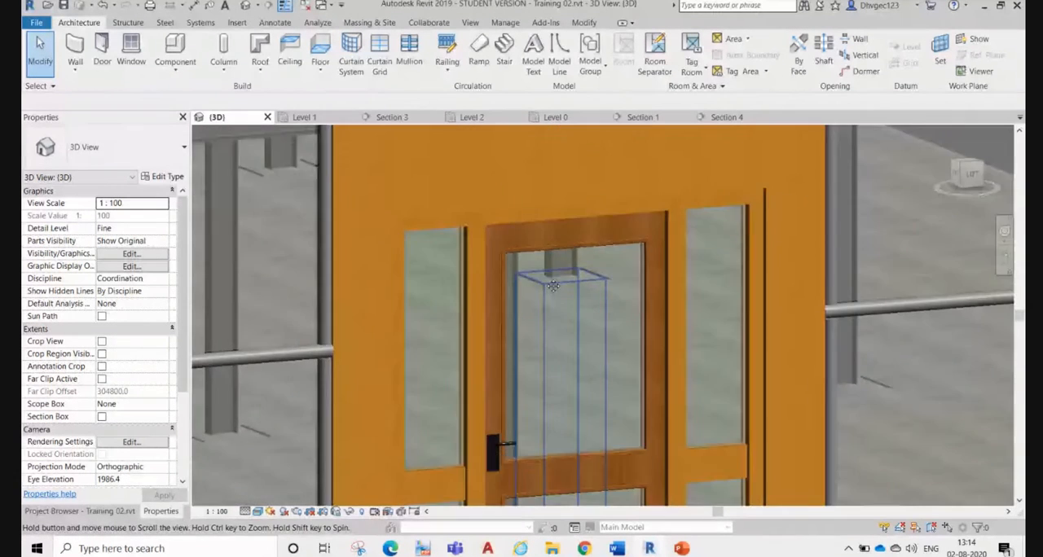
pyautogui.scroll(-2, 562, 285)
pyautogui.moveTo(638, 372)
pyautogui.mouseDown(button='middle')
pyautogui.moveTo(615, 250)
pyautogui.moveTo(638, 356)
pyautogui.mouseUp(button='middle')
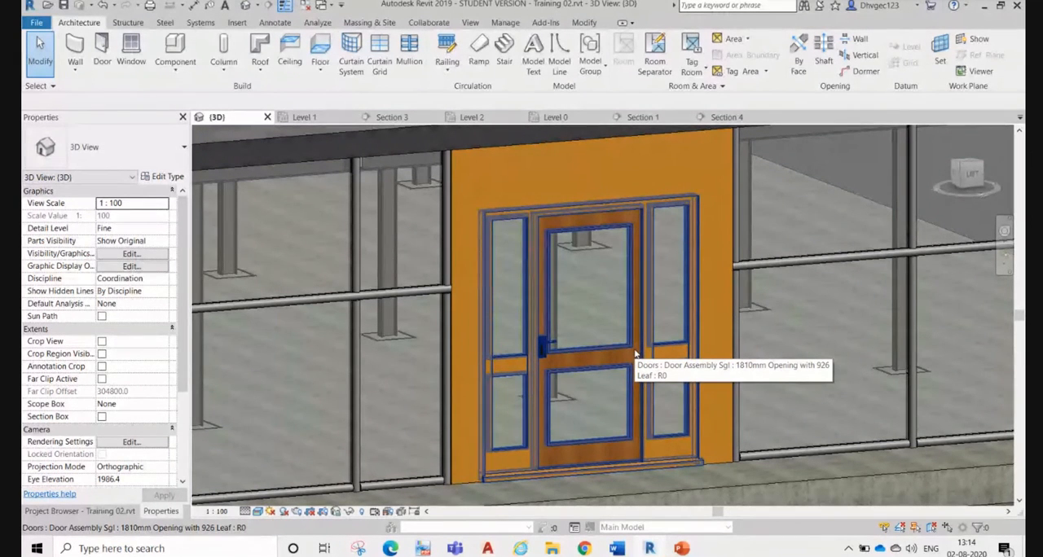
# Step: Try the M_Door-Opening 0762 x 2032mm type on the placed door and restore Door Assembly Sgl 1810mm Opening with 926 Leaf
pyautogui.click(634, 351)
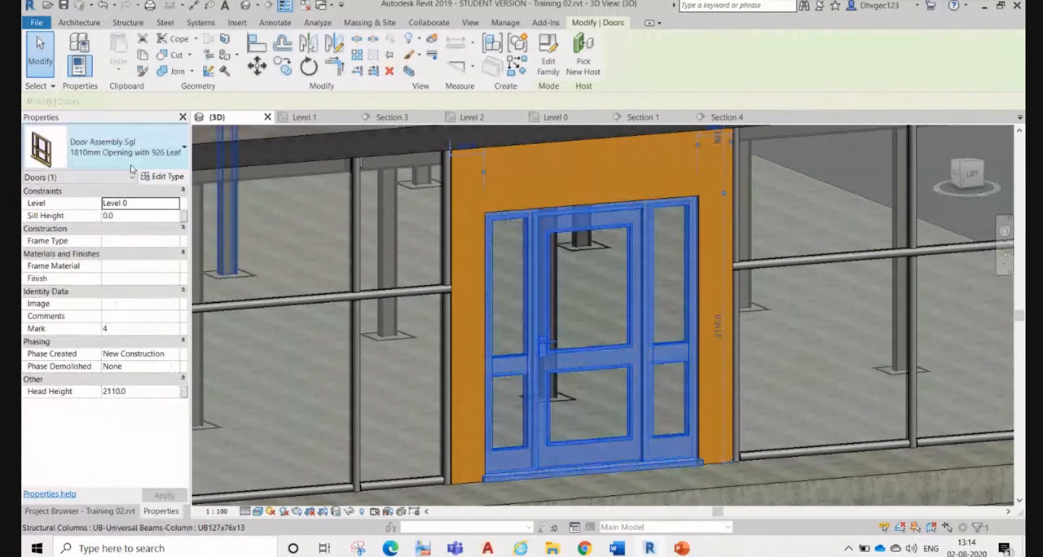
pyautogui.click(142, 152)
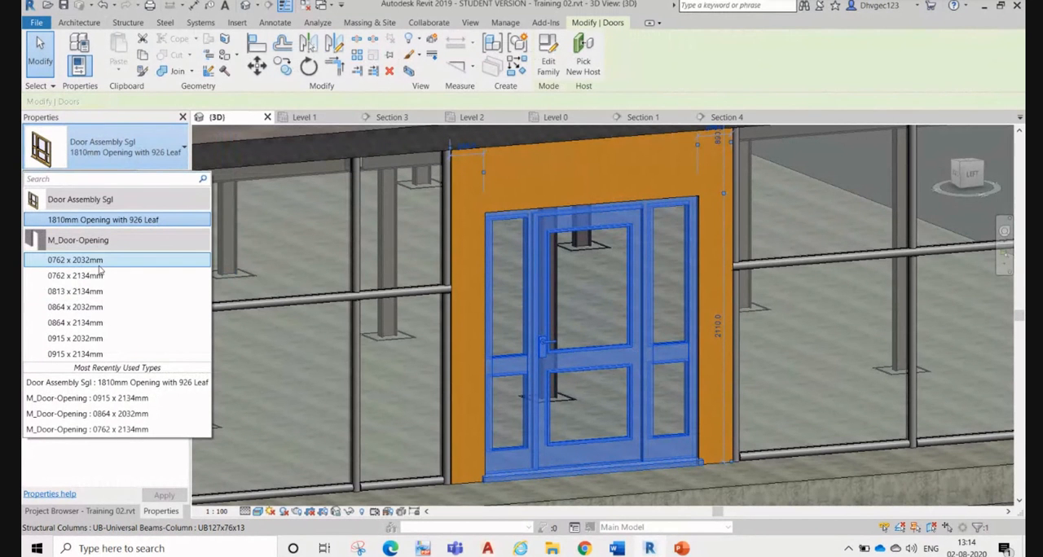
pyautogui.click(98, 265)
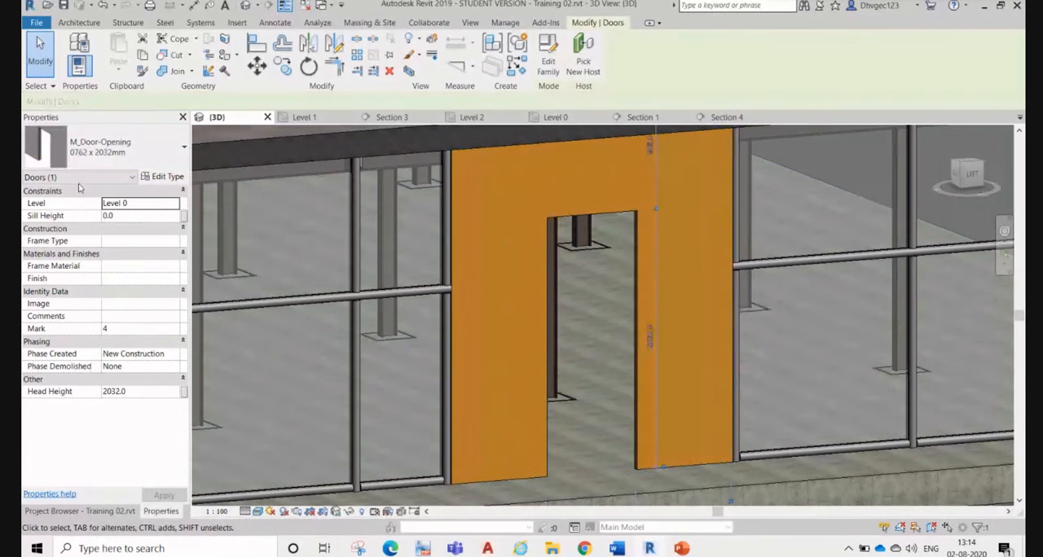
pyautogui.click(122, 156)
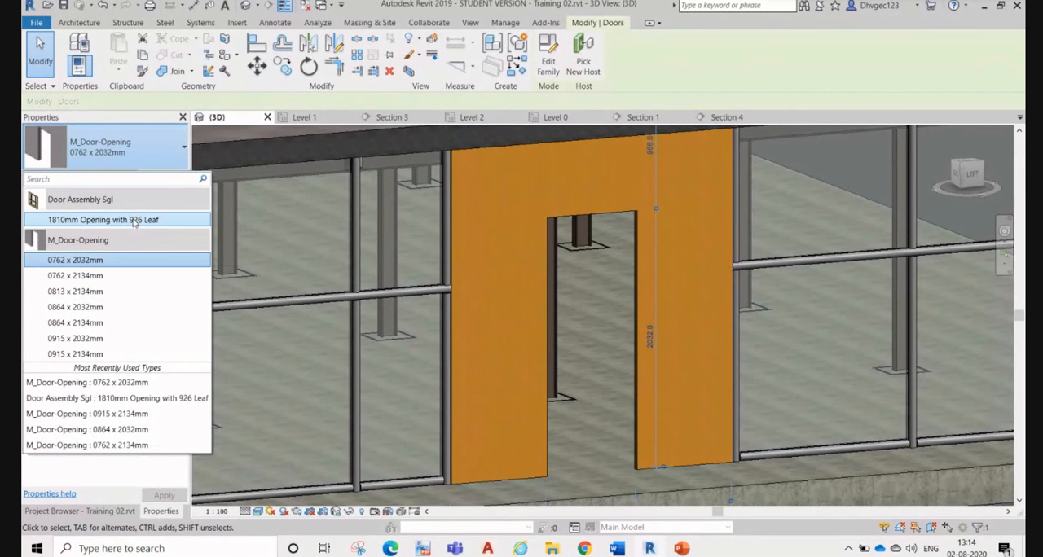
pyautogui.click(103, 219)
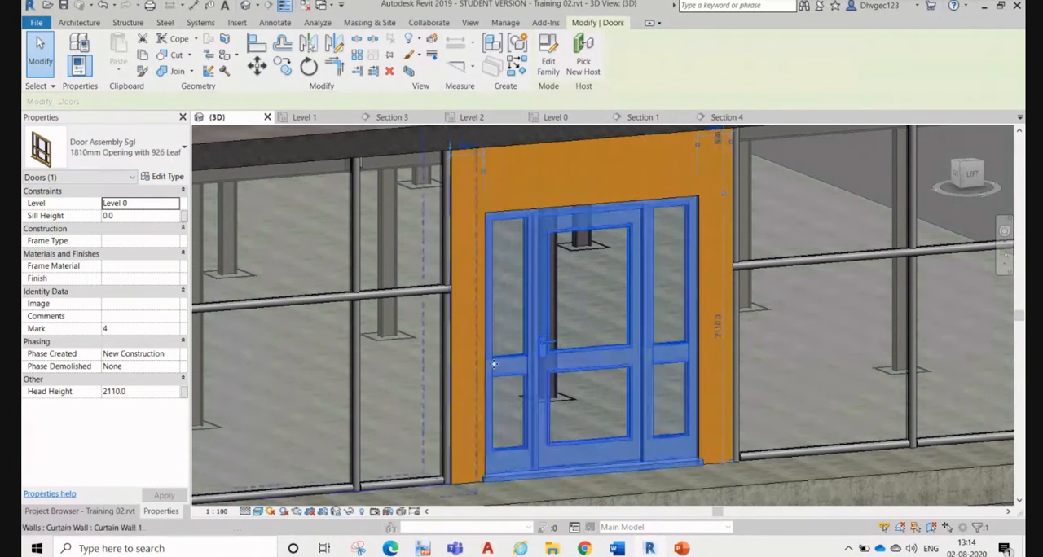
pyautogui.press('Escape')
# Step: Inspect the placed door and its threshold in the Wood wall up close in the 3D view
pyautogui.scroll(2, 695, 472)
pyautogui.scroll(2, 695, 473)
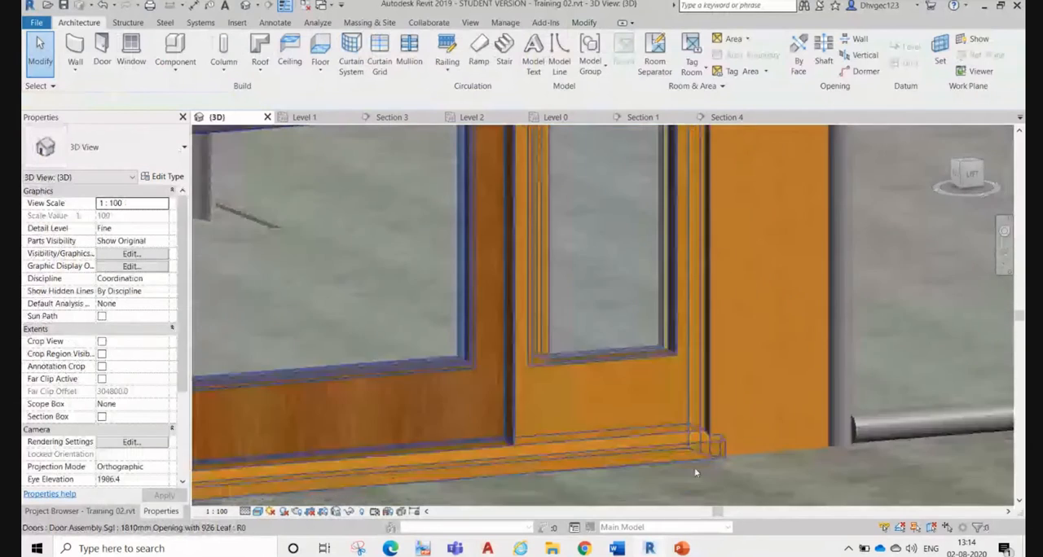
pyautogui.scroll(-5, 667, 397)
pyautogui.scroll(2, 667, 398)
pyautogui.click(667, 398)
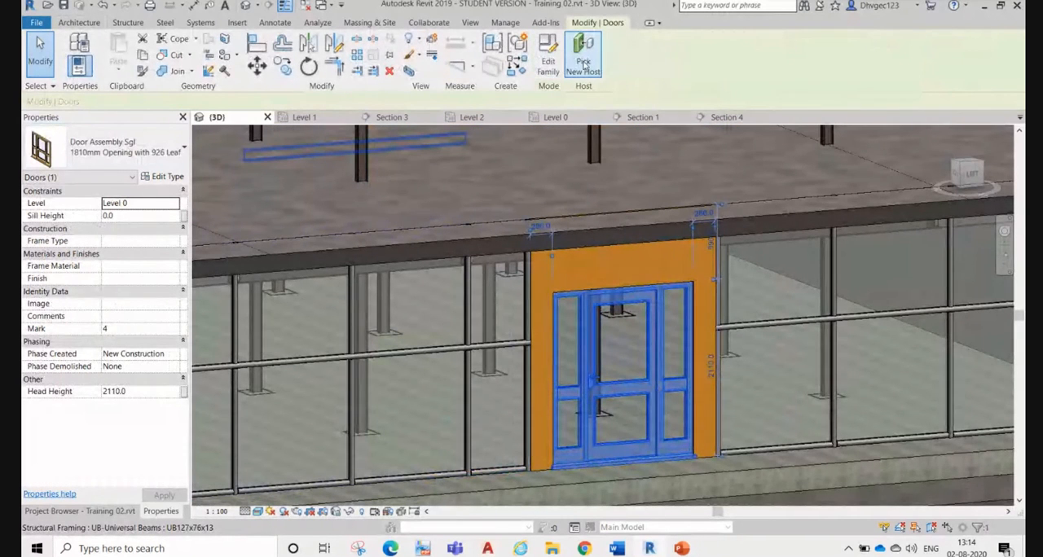
pyautogui.click(47, 43)
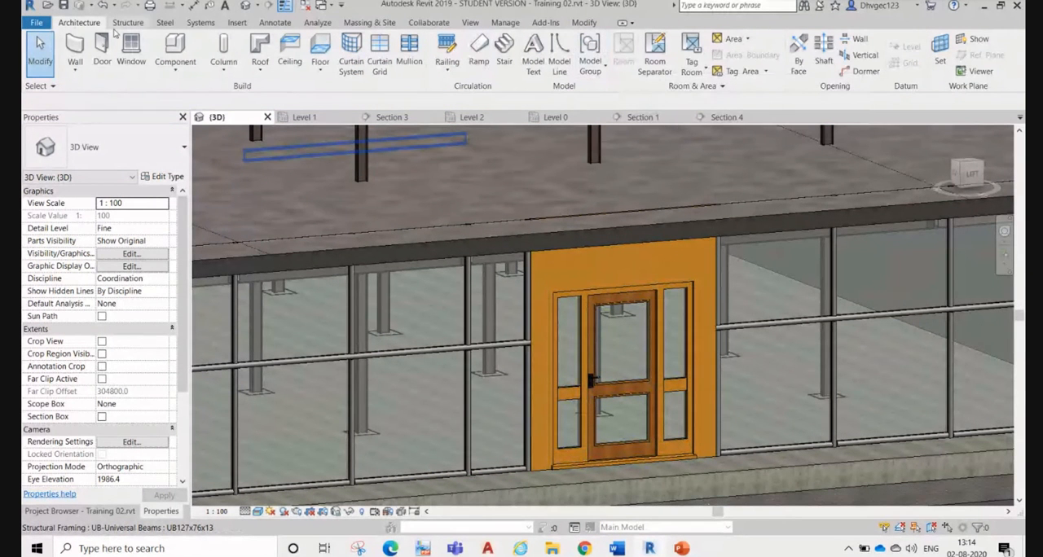
# Step: Start placing a component and browse for a family to load in the Singapore folder of the Revit libraries
pyautogui.click(175, 71)
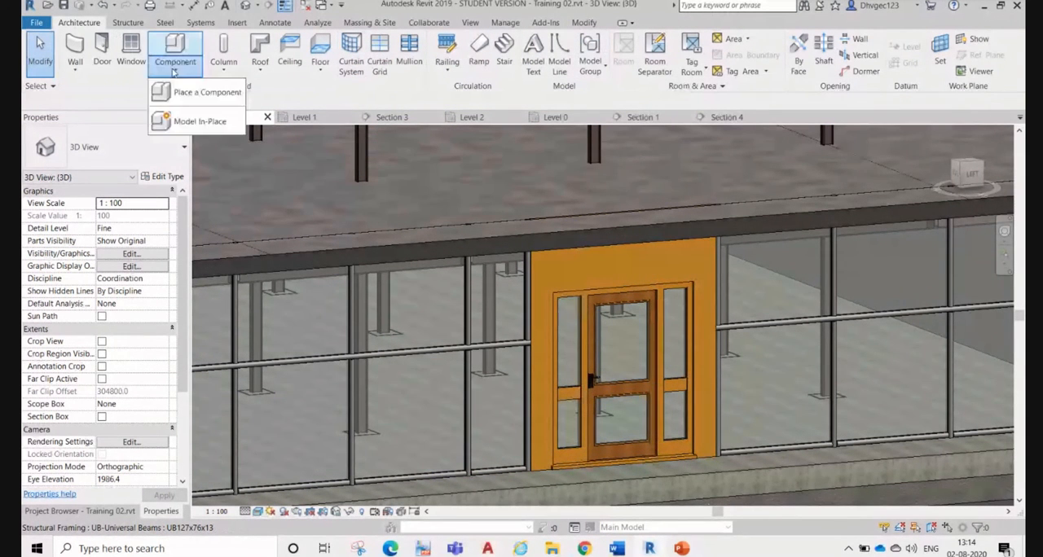
pyautogui.click(214, 94)
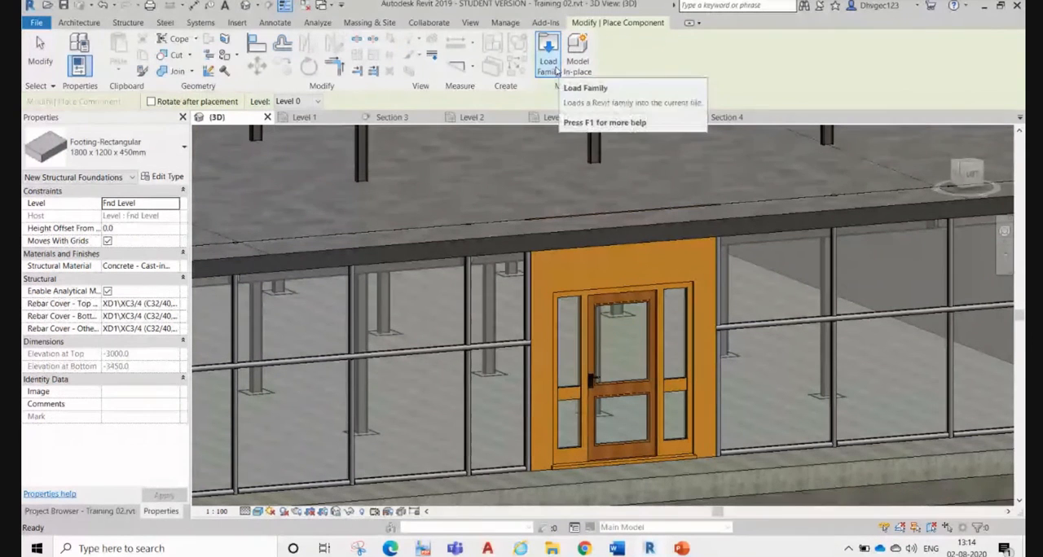
pyautogui.click(560, 72)
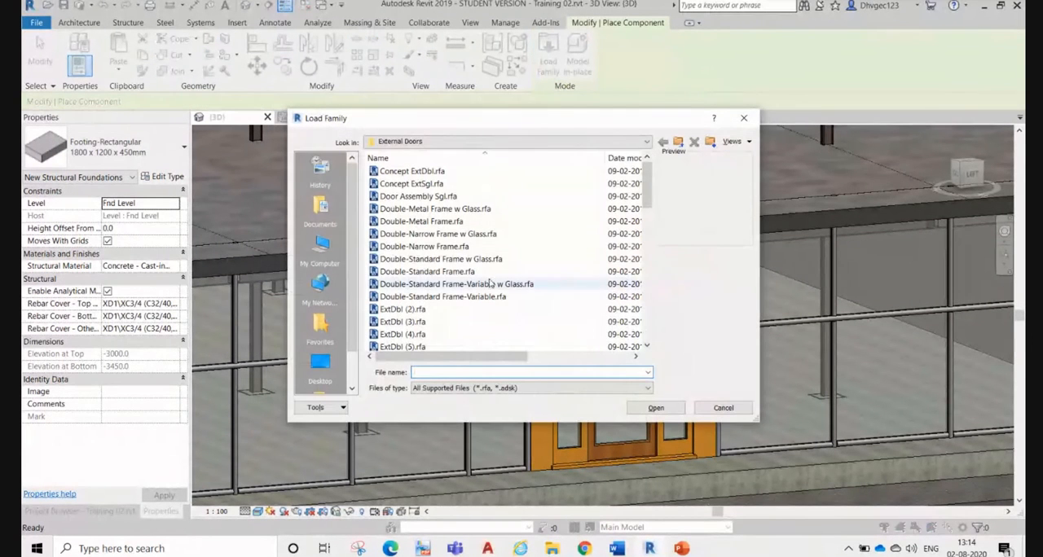
pyautogui.click(441, 145)
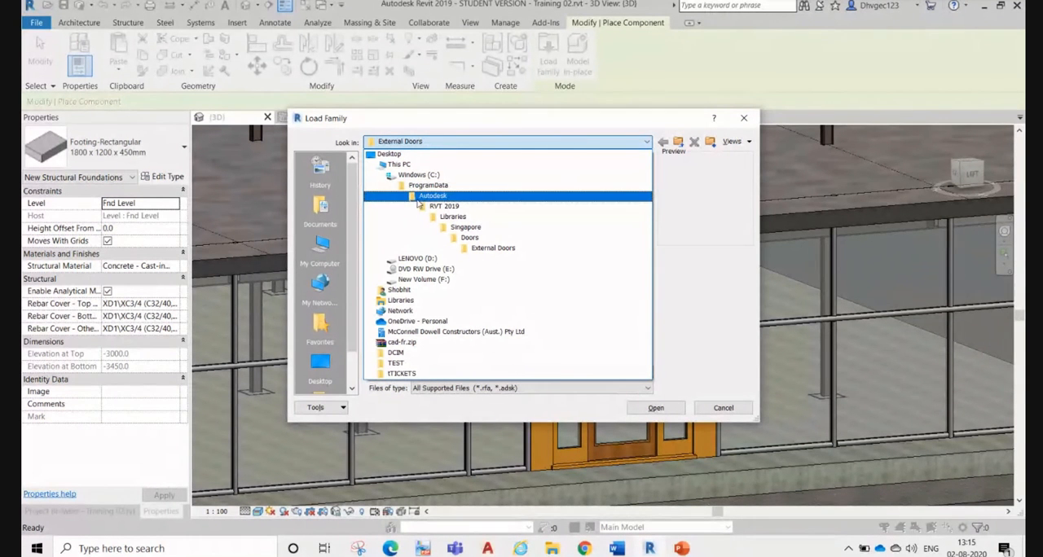
pyautogui.click(454, 217)
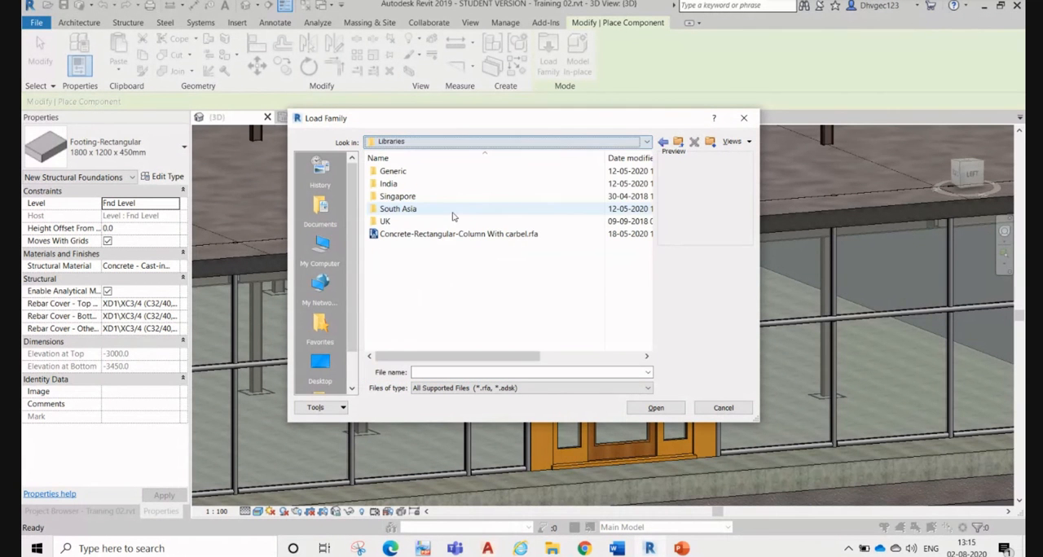
pyautogui.doubleClick(410, 186)
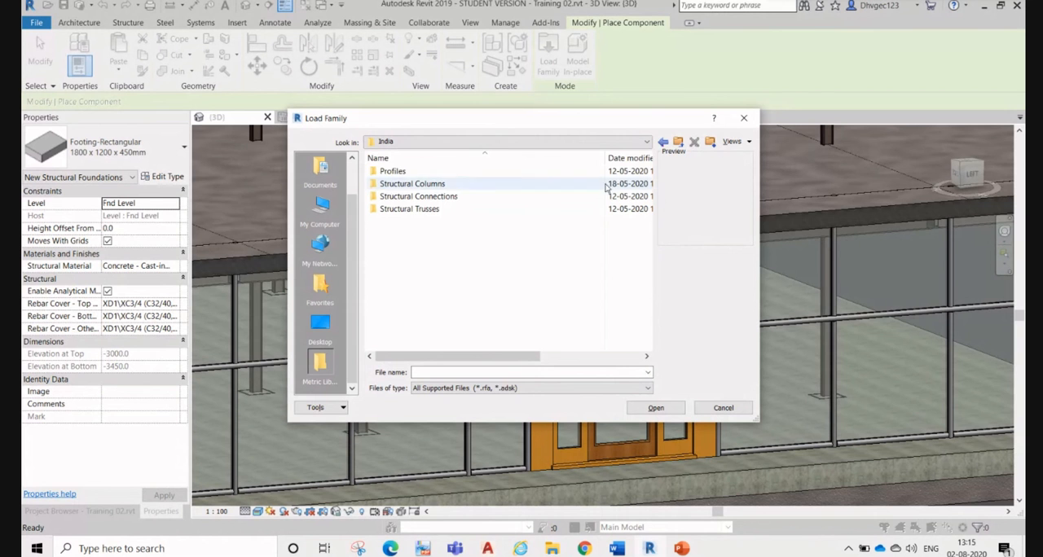
pyautogui.click(664, 143)
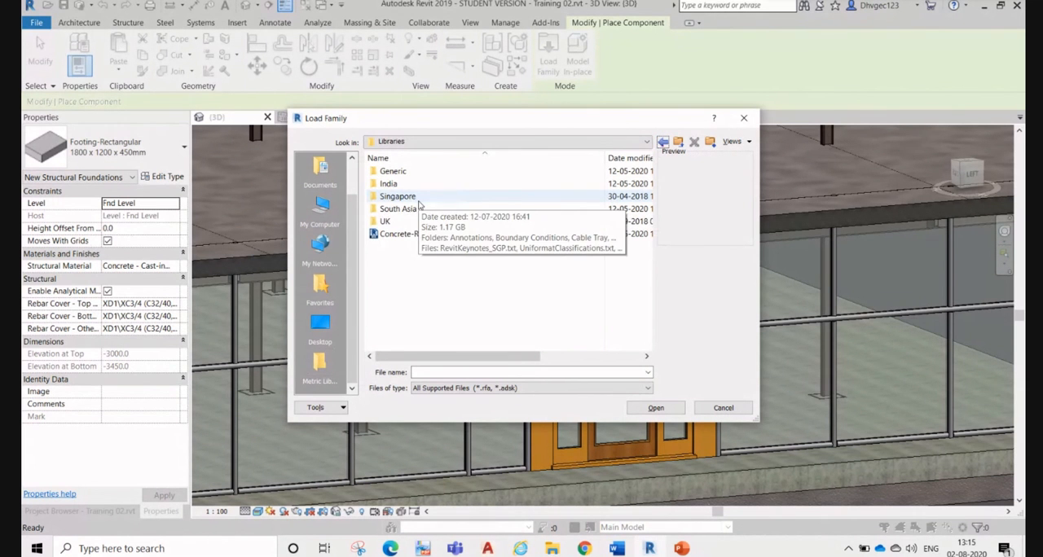
pyautogui.doubleClick(412, 198)
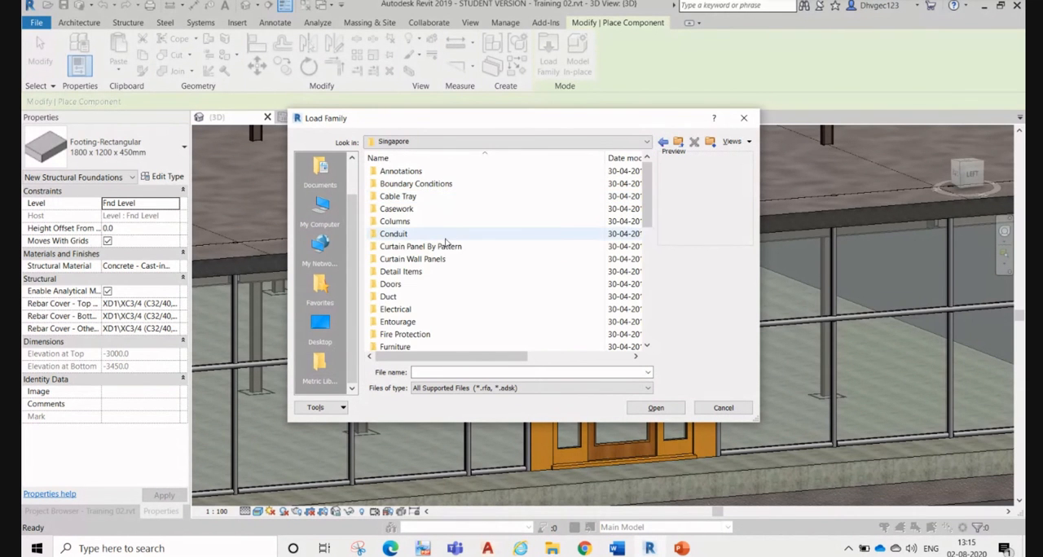
# Step: Look through the family category folders of the Singapore library, from Annotations to Windows
pyautogui.scroll(-2, 445, 243)
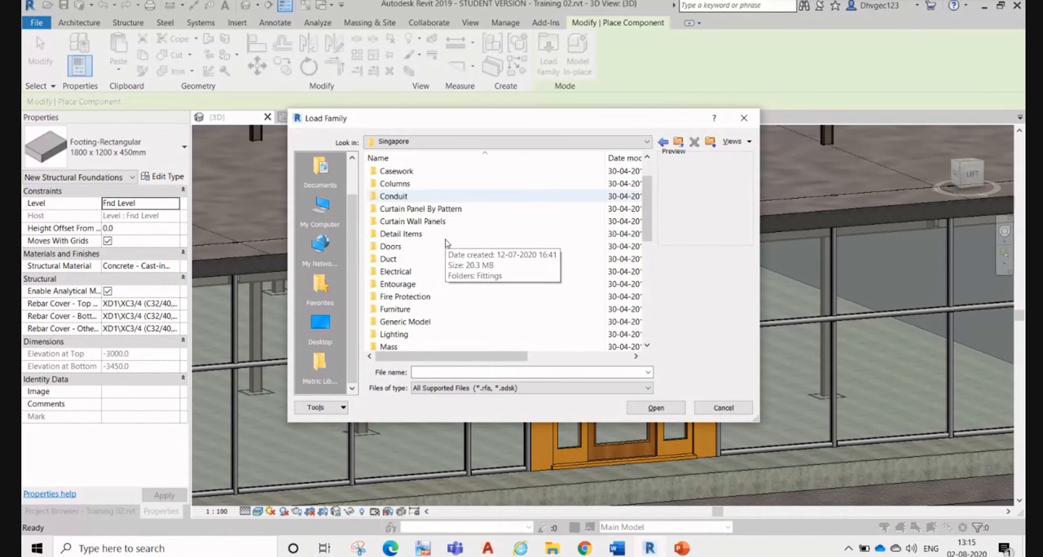
pyautogui.scroll(2, 446, 243)
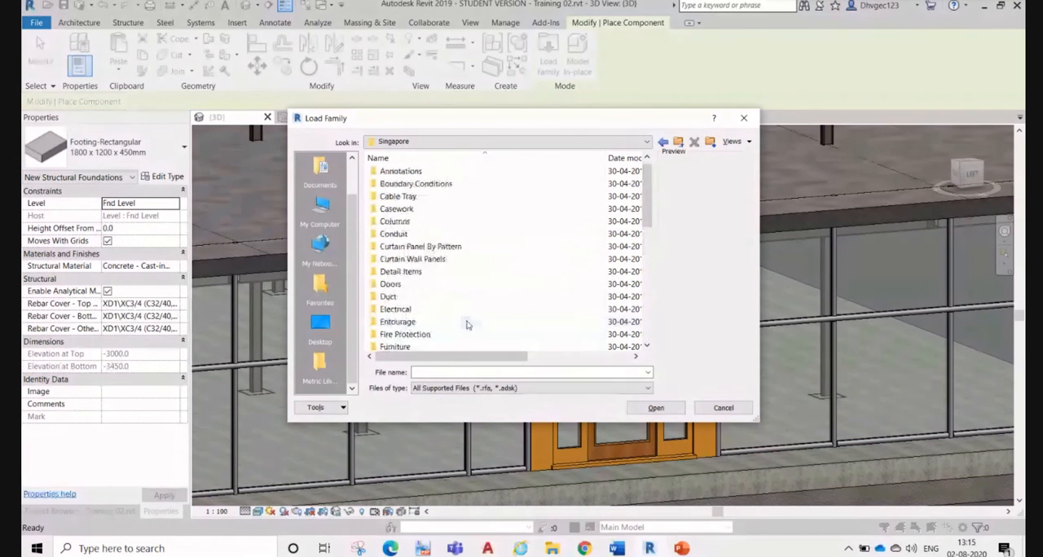
pyautogui.scroll(-6, 469, 263)
pyautogui.scroll(-2, 470, 262)
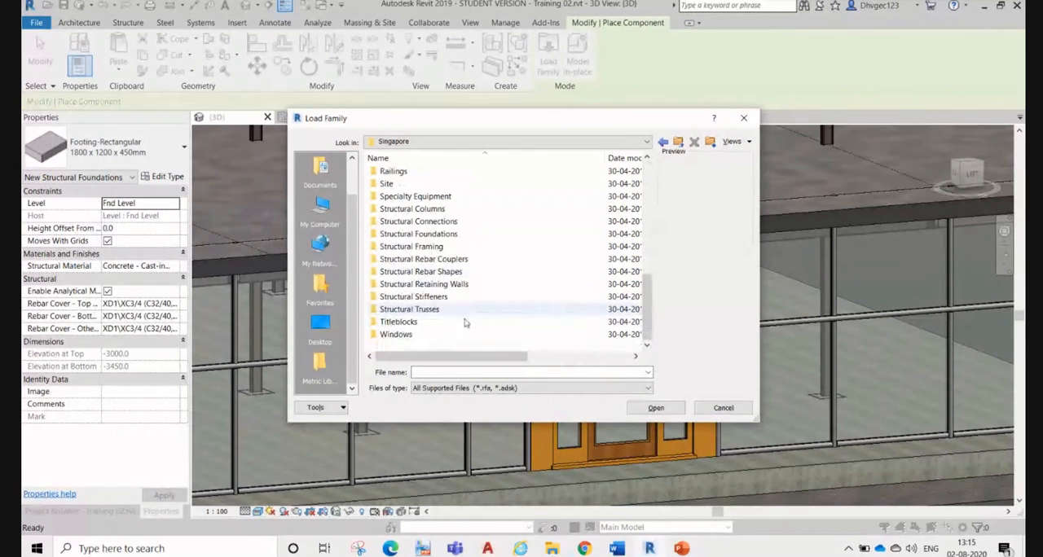
pyautogui.scroll(8, 446, 322)
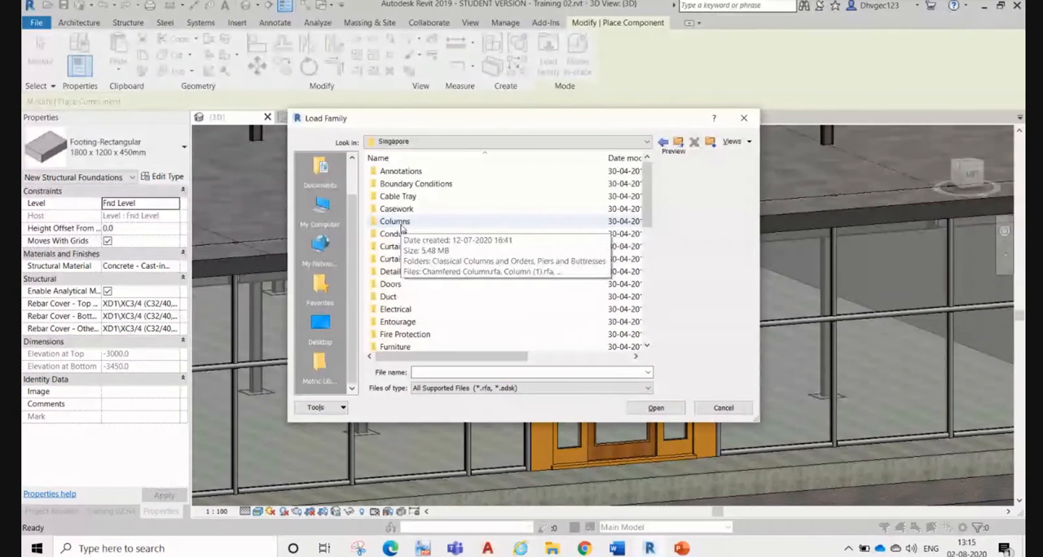
pyautogui.scroll(-6, 401, 229)
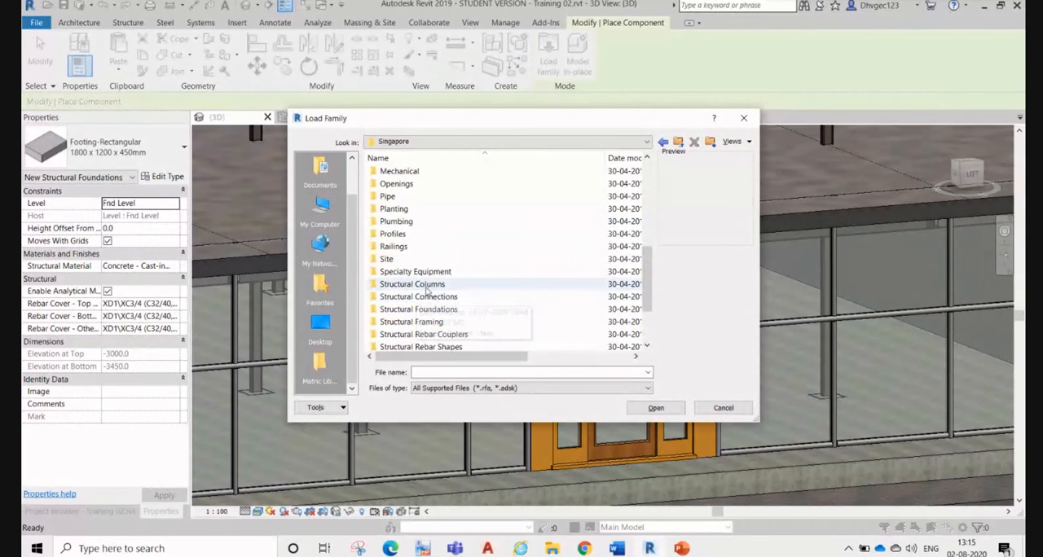
pyautogui.scroll(-2, 421, 290)
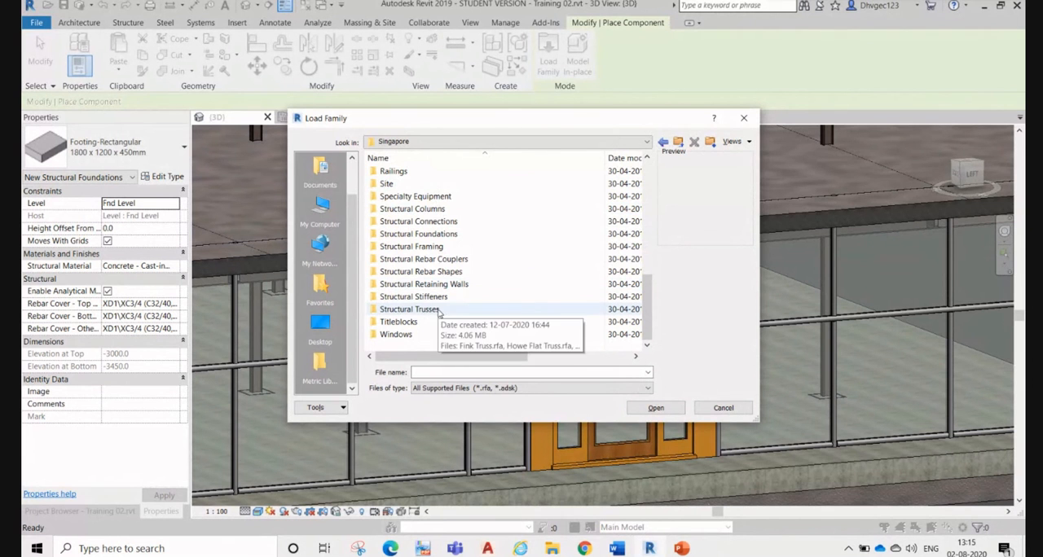
pyautogui.scroll(5, 418, 193)
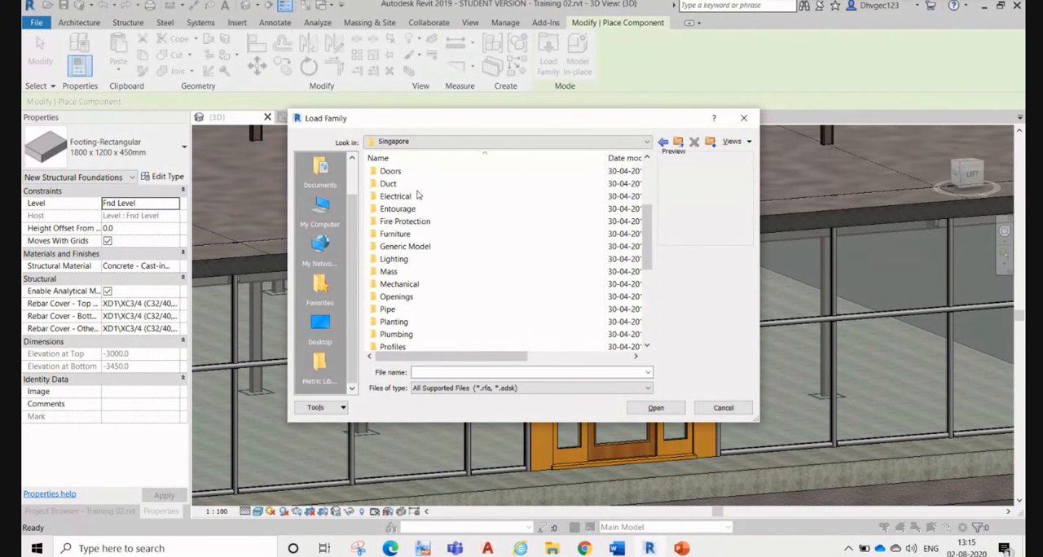
# Step: Preview the Door-Opening.rfa family in the Structural folder of the Doors library and return to the Doors folder
pyautogui.doubleClick(424, 172)
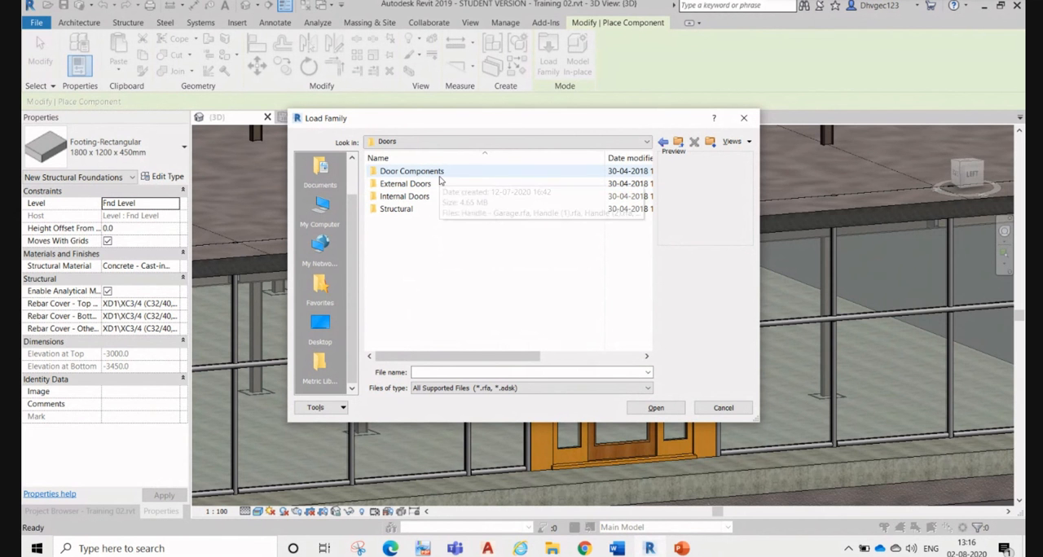
pyautogui.doubleClick(397, 210)
pyautogui.click(412, 174)
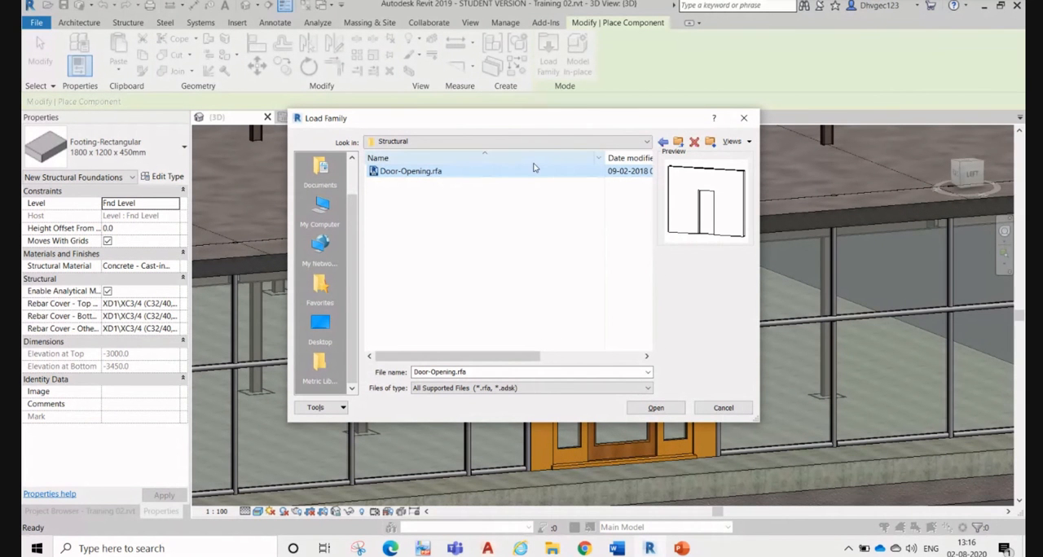
pyautogui.press('BackSpace')
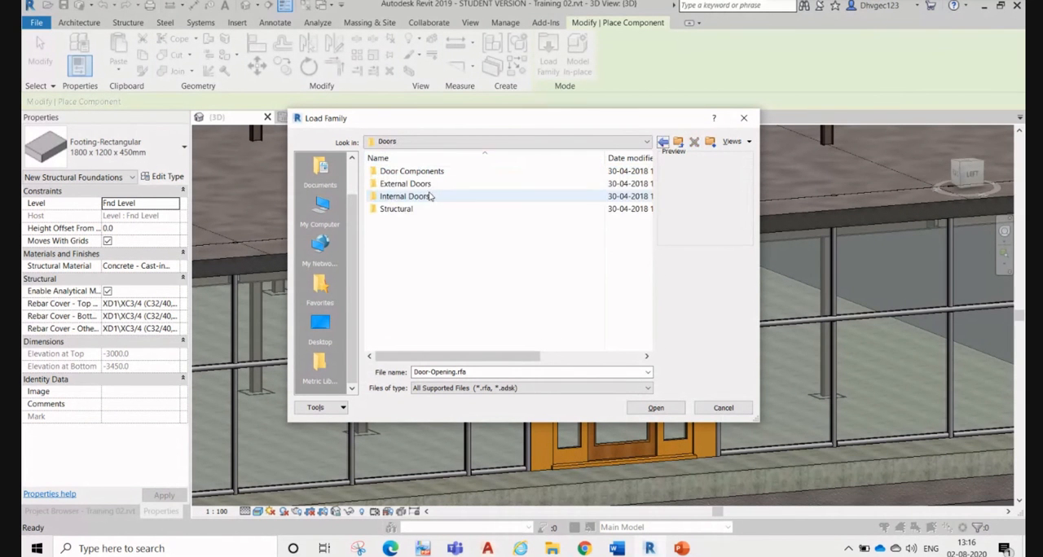
# Step: Preview several Internal Doors families, including IntDbl (5), IntSgl (7), Single-Metal Frame and Concept IntSgl
pyautogui.doubleClick(430, 196)
pyautogui.click(404, 209)
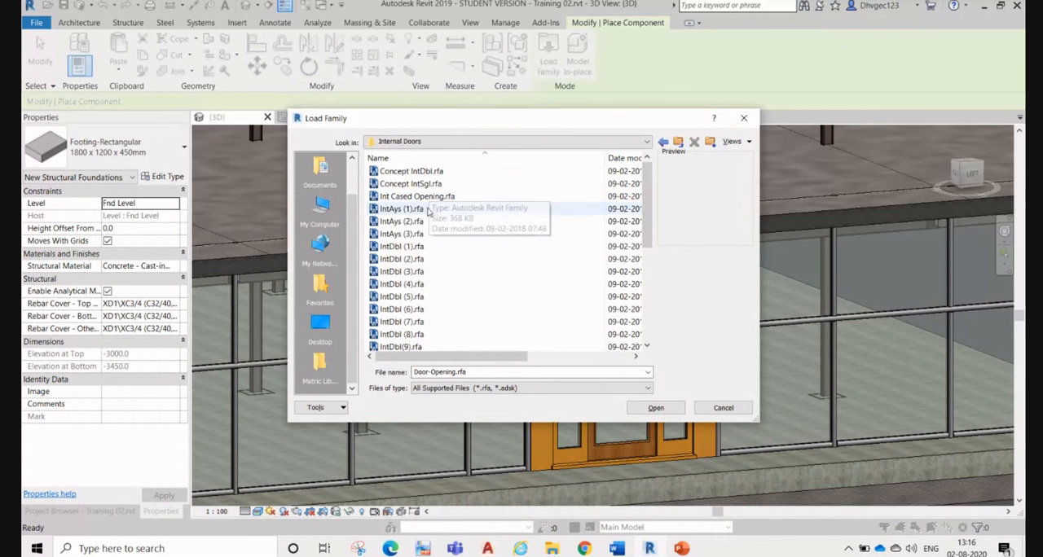
pyautogui.click(403, 234)
pyautogui.click(412, 297)
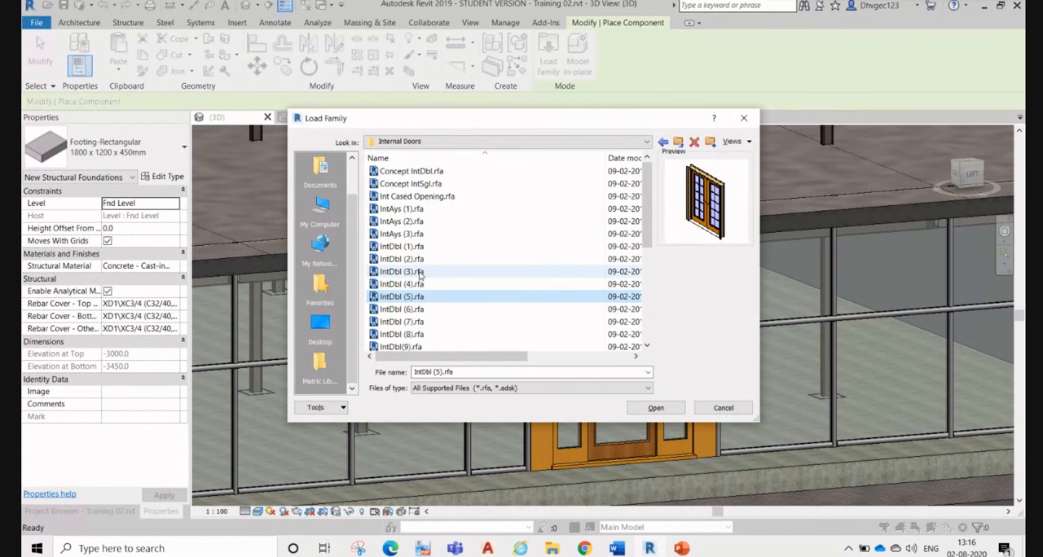
pyautogui.scroll(-3, 417, 277)
pyautogui.click(410, 287)
pyautogui.click(412, 311)
pyautogui.click(413, 323)
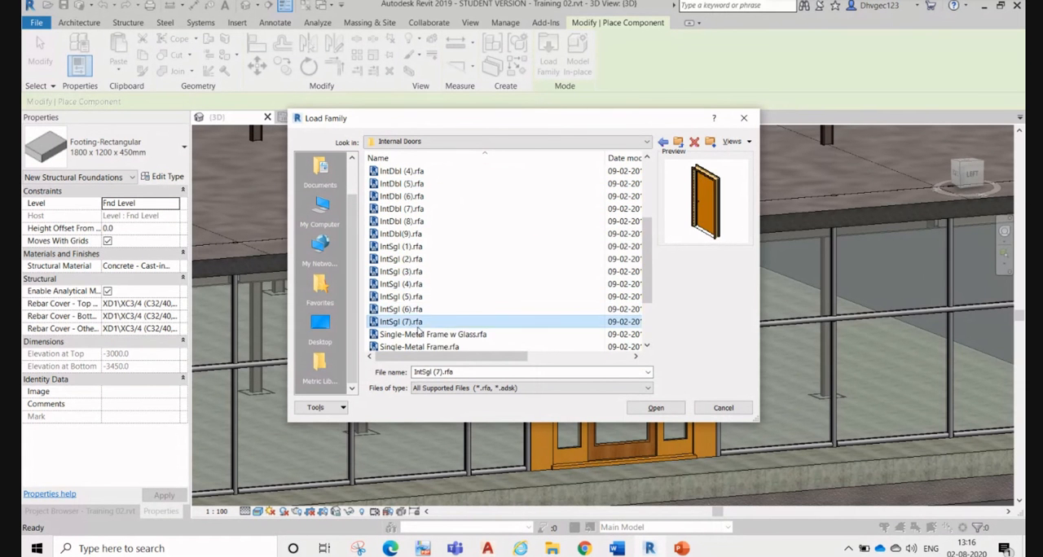
pyautogui.scroll(-2, 416, 325)
pyautogui.click(420, 310)
pyautogui.click(420, 272)
pyautogui.click(418, 246)
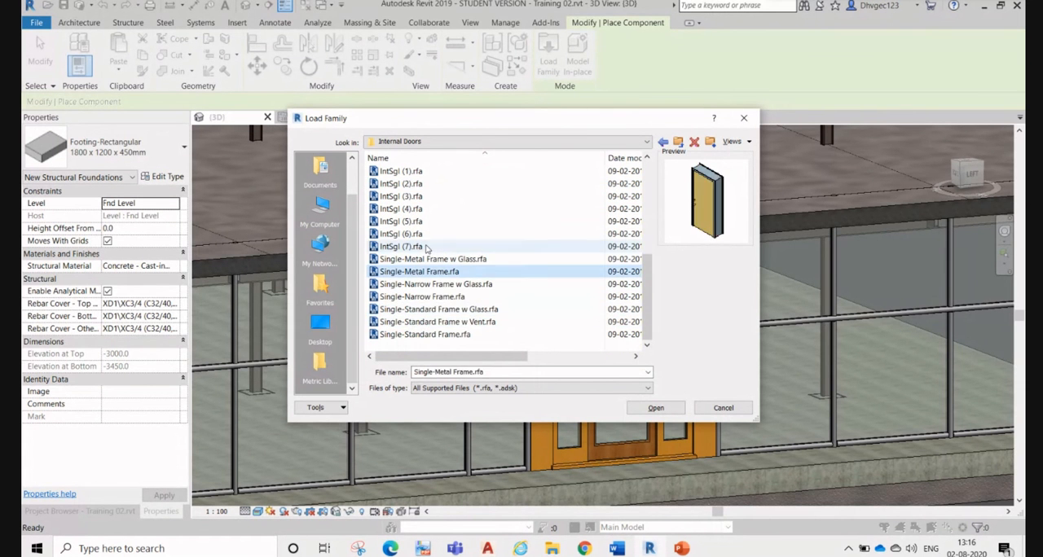
pyautogui.scroll(5, 424, 244)
pyautogui.click(424, 184)
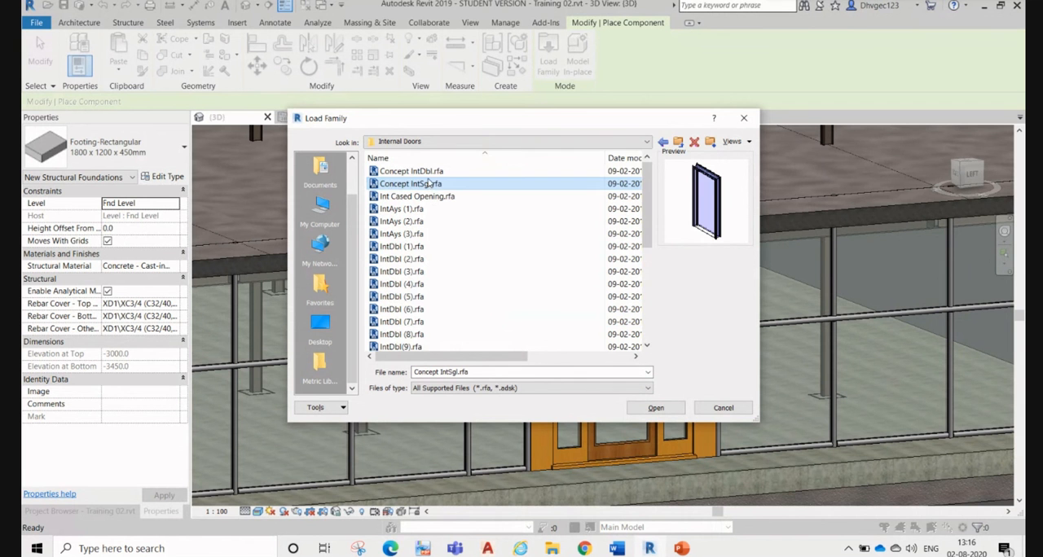
# Step: Preview the double door families in the External Doors folder, including Double-Narrow Frame w Glass, ExtDbl (5), ExtDbl (9) and ExtDbl (10)
pyautogui.click(664, 142)
pyautogui.doubleClick(432, 183)
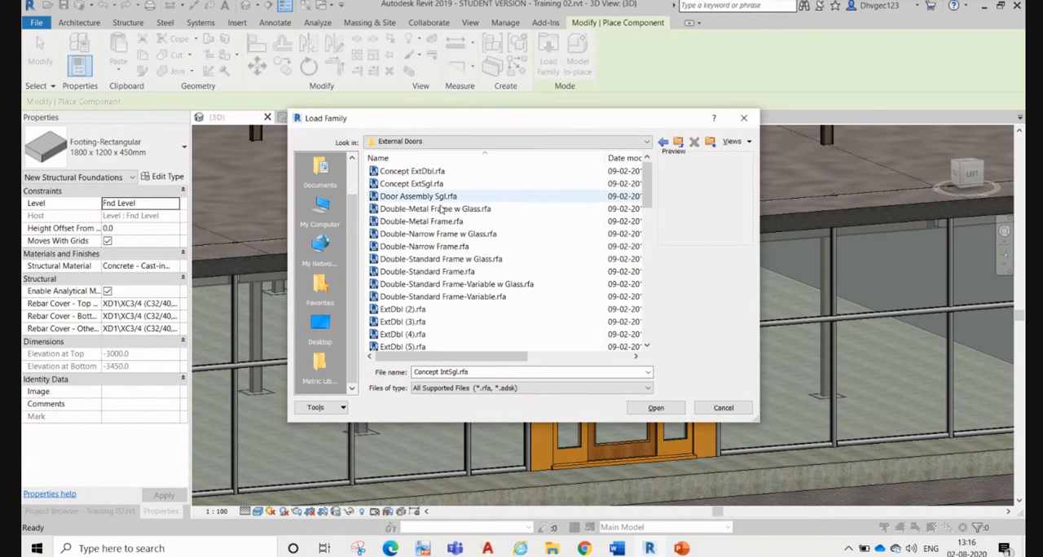
pyautogui.click(440, 210)
pyautogui.click(438, 235)
pyautogui.scroll(-2, 436, 252)
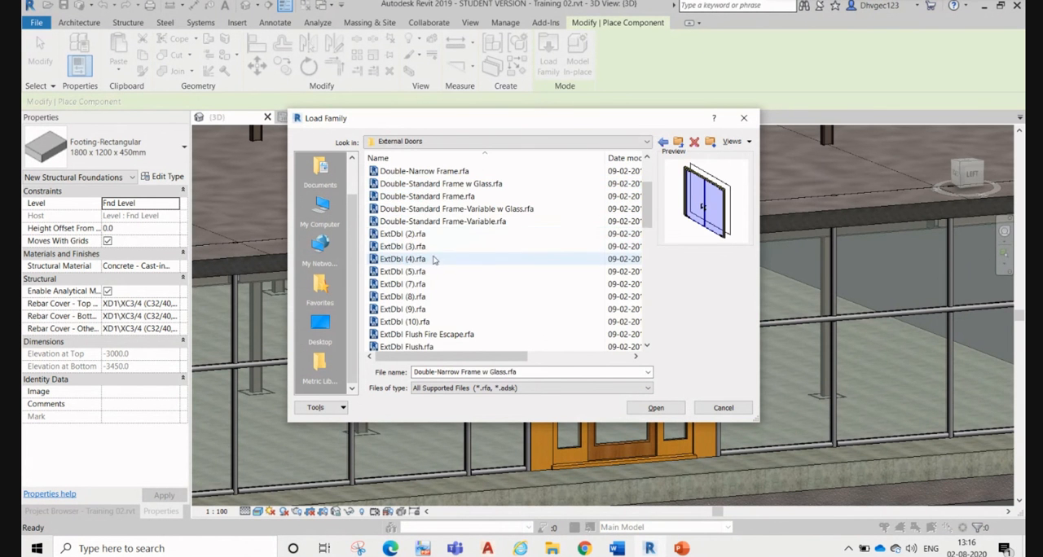
pyautogui.click(411, 261)
pyautogui.click(407, 223)
pyautogui.click(410, 273)
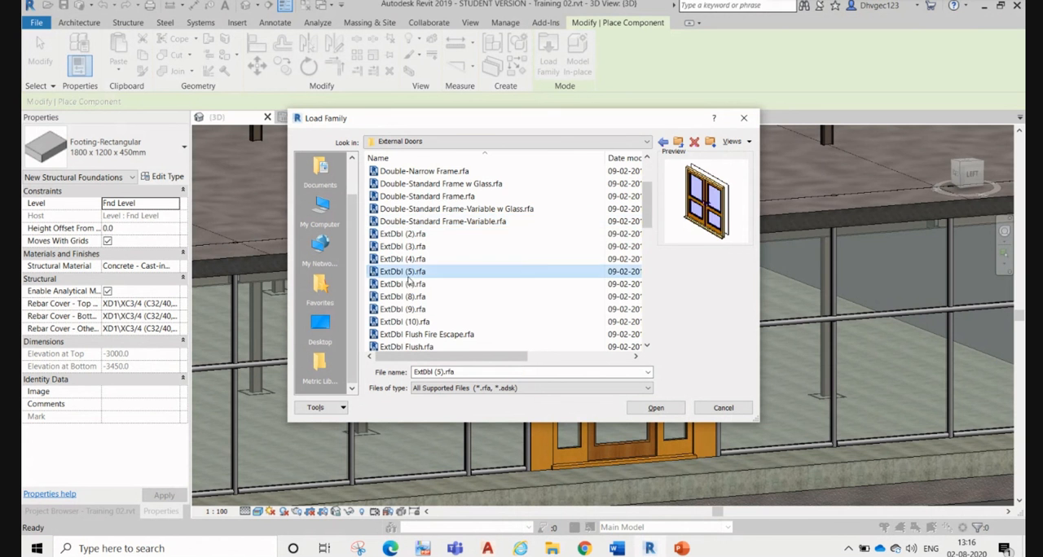
pyautogui.click(407, 309)
pyautogui.scroll(-2, 407, 318)
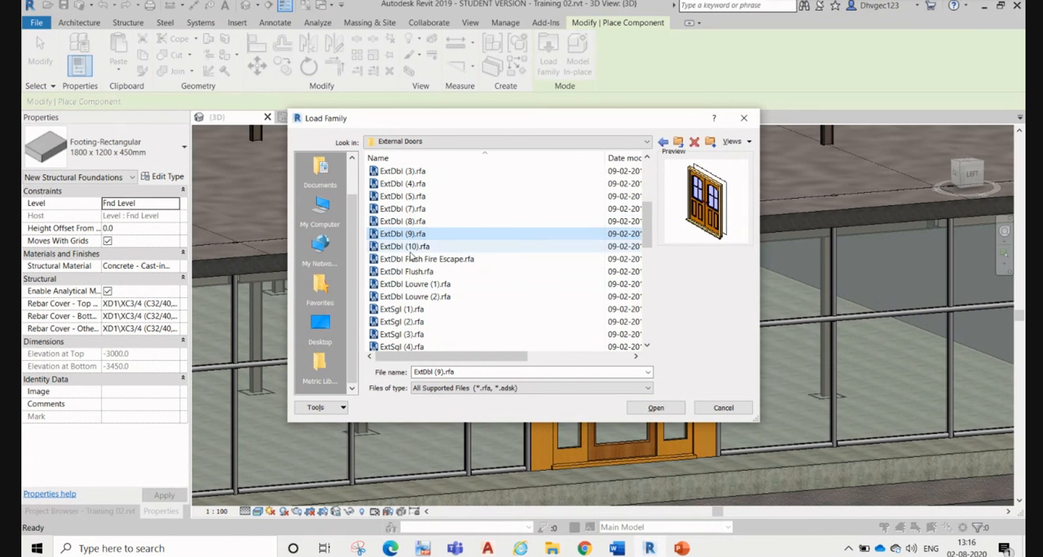
pyautogui.click(411, 249)
pyautogui.click(418, 236)
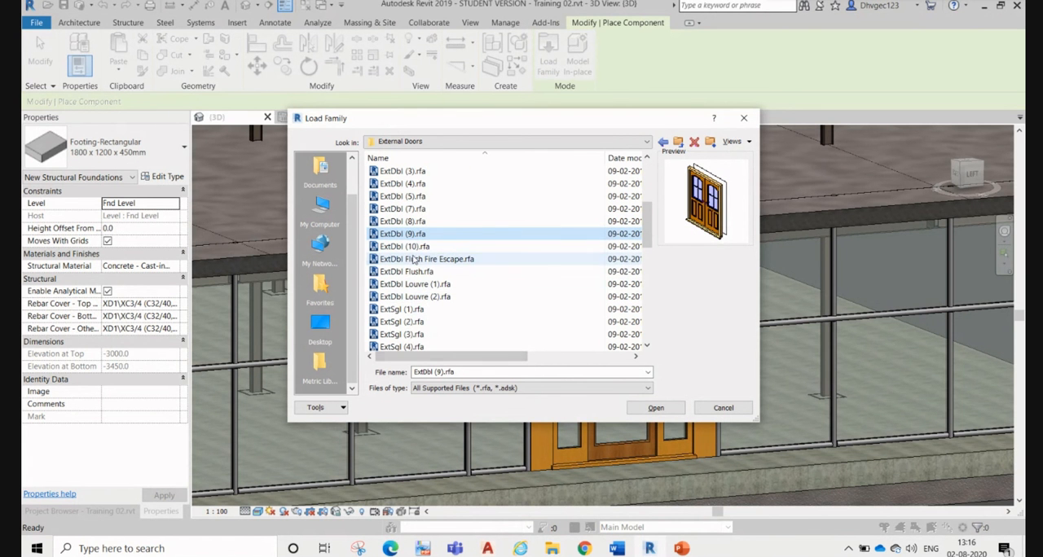
pyautogui.click(414, 259)
pyautogui.click(411, 283)
pyautogui.click(411, 246)
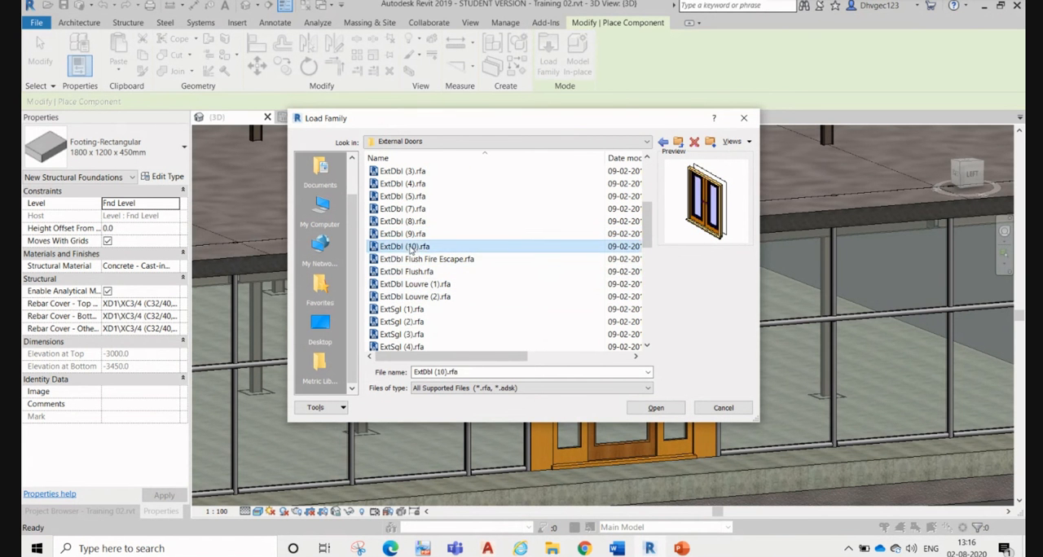
pyautogui.click(412, 235)
# Step: Preview external single door families such as ExtSgl (1), ExtSgl (11), ExtSgl (18) and ExtSgl Louvre (2)
pyautogui.click(410, 311)
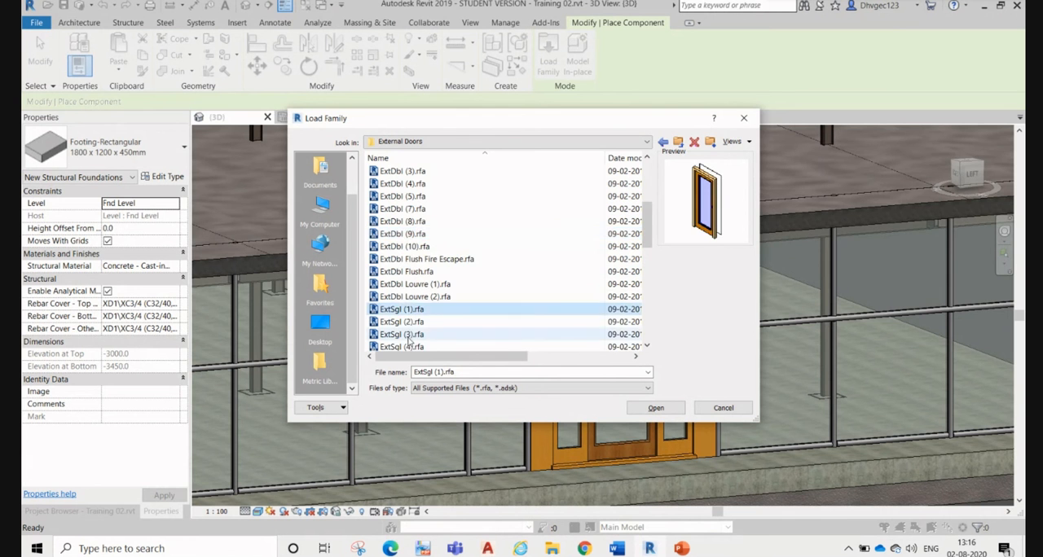
pyautogui.click(409, 339)
pyautogui.scroll(-3, 407, 341)
pyautogui.click(405, 299)
pyautogui.click(405, 325)
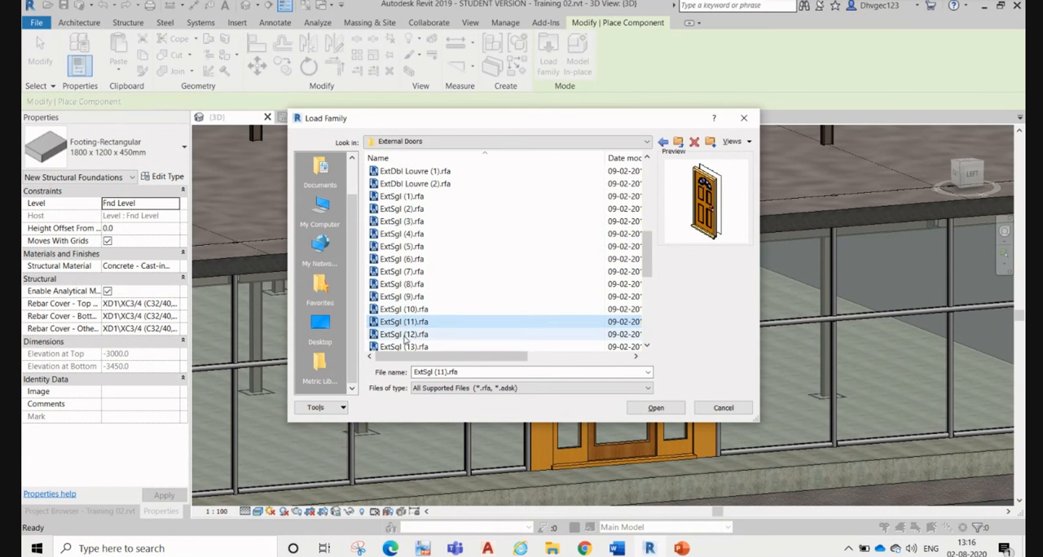
pyautogui.click(405, 335)
pyautogui.scroll(-3, 405, 335)
pyautogui.click(405, 334)
pyautogui.click(405, 298)
pyautogui.scroll(-3, 405, 301)
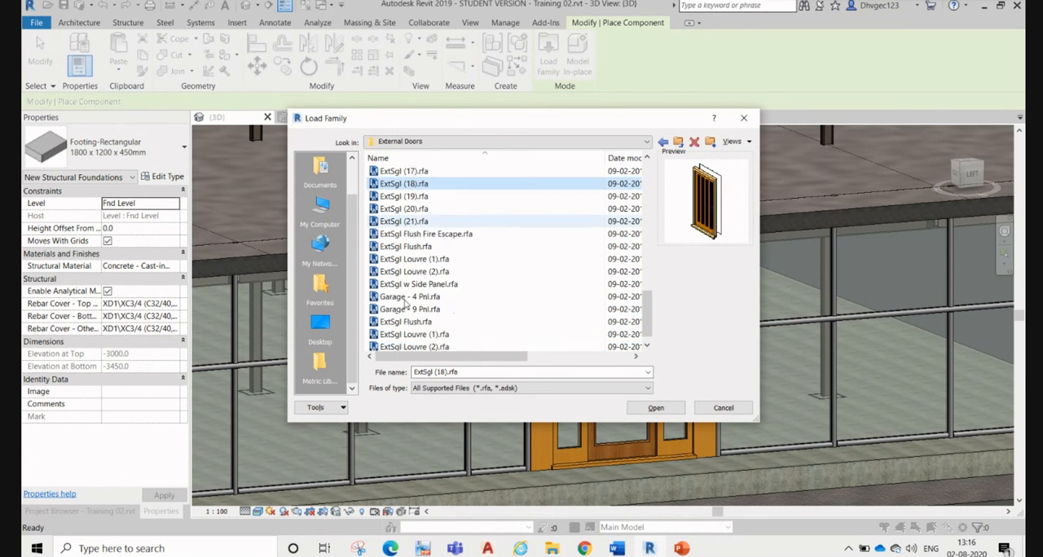
pyautogui.click(405, 310)
pyautogui.click(405, 322)
pyautogui.click(405, 259)
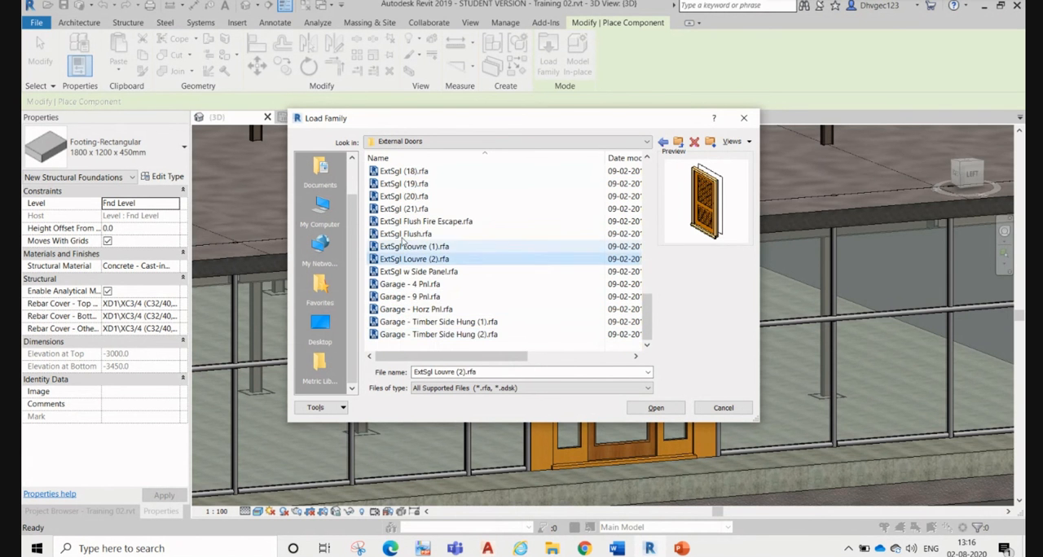
# Step: Go back through the external door families and preview ExtSgl (6) and ExtDbl Flush Fire Escape
pyautogui.scroll(5, 405, 244)
pyautogui.click(406, 222)
pyautogui.click(410, 209)
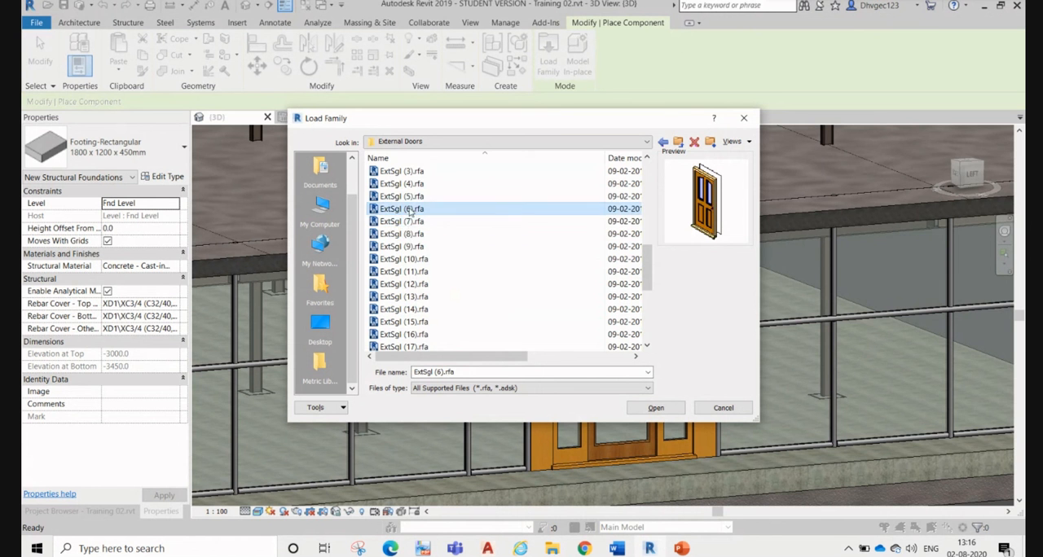
pyautogui.scroll(3, 410, 216)
pyautogui.click(412, 221)
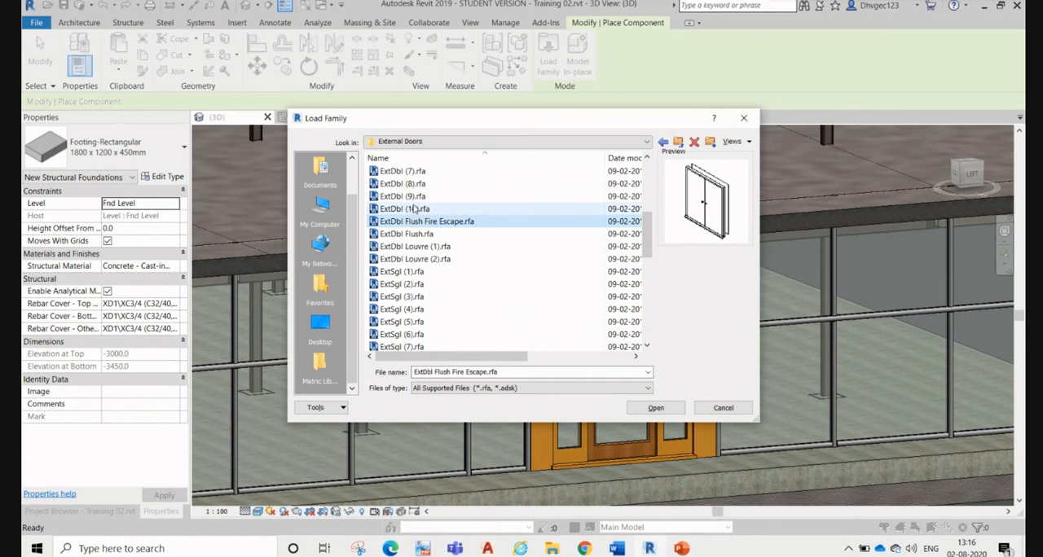
# Step: Try to load the ExtDbl (9) door family as a component, and dismiss the save reminder
pyautogui.click(414, 209)
pyautogui.click(415, 197)
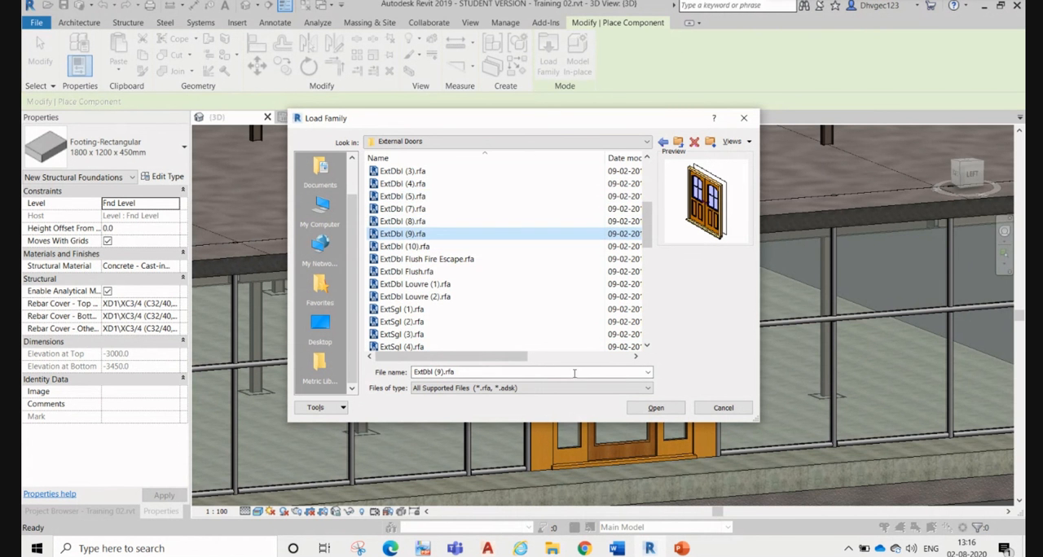
pyautogui.click(655, 408)
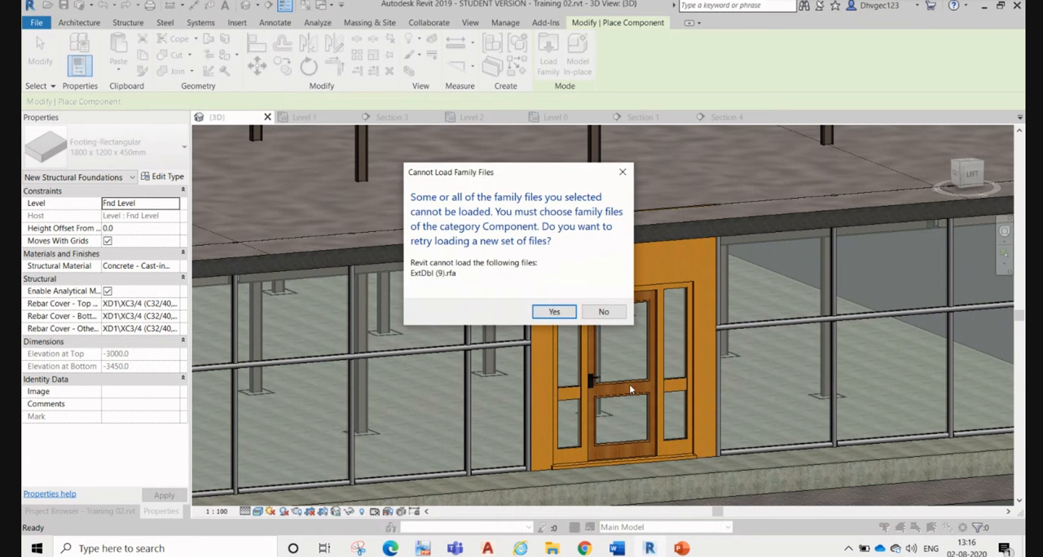
pyautogui.click(554, 313)
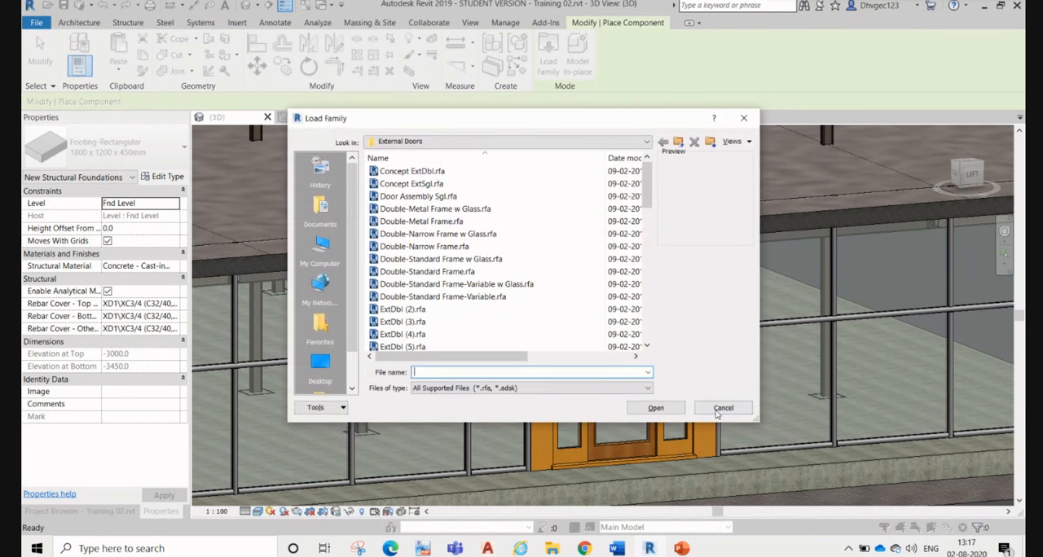
pyautogui.click(722, 408)
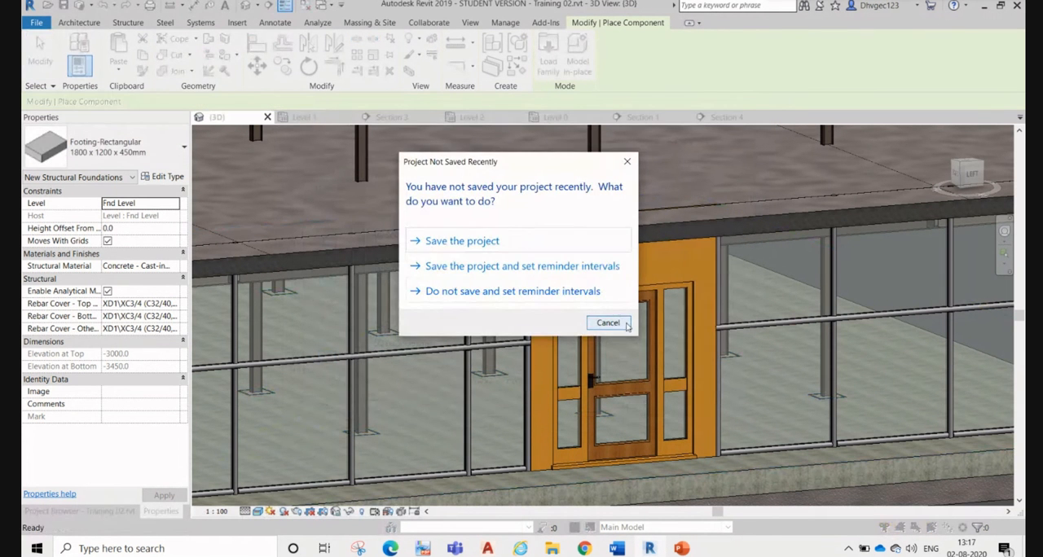
pyautogui.click(626, 324)
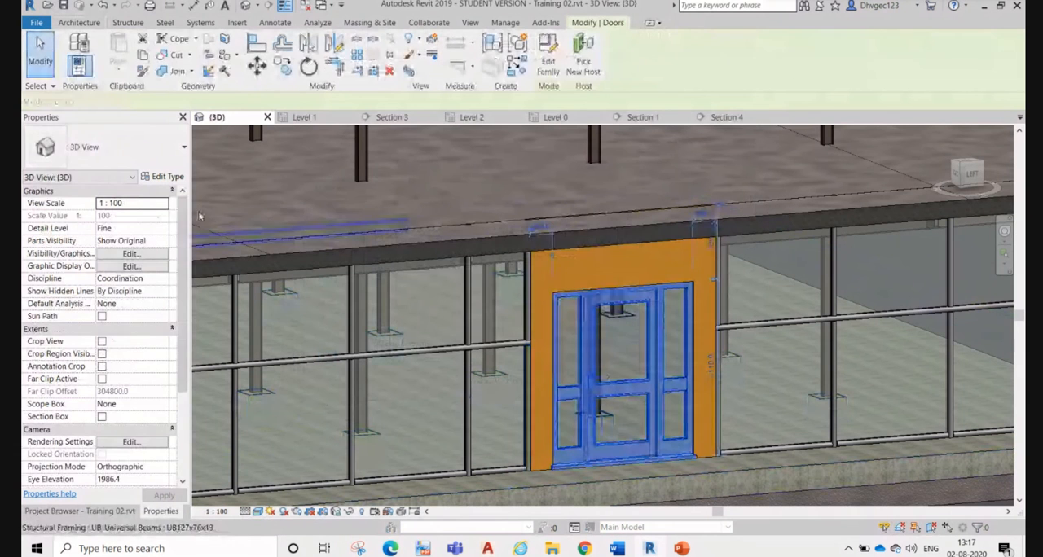
# Step: Check the types available for the existing entrance door, and examine the glazed front and the brick side wall's door opening
pyautogui.click(109, 153)
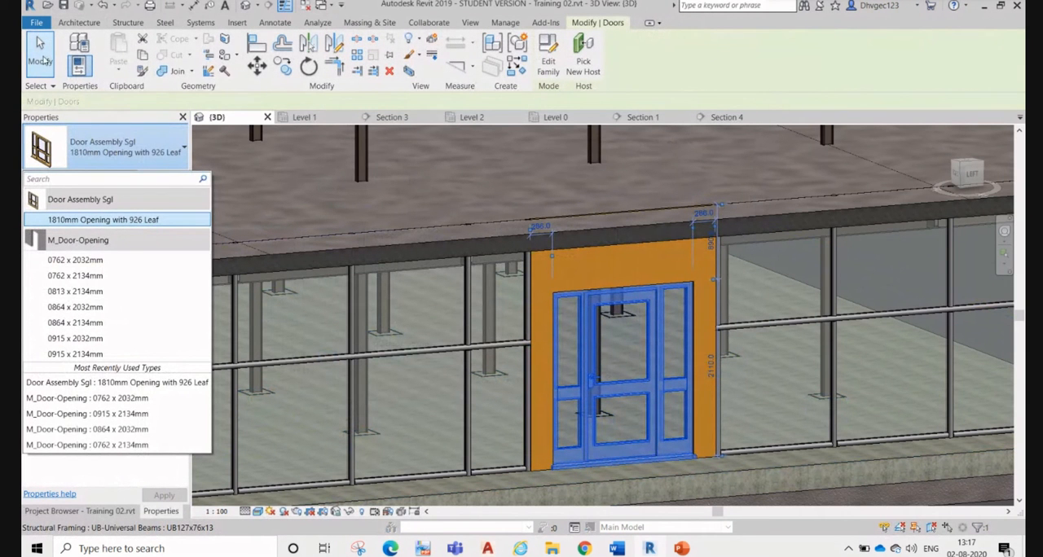
pyautogui.click(53, 51)
pyautogui.click(53, 50)
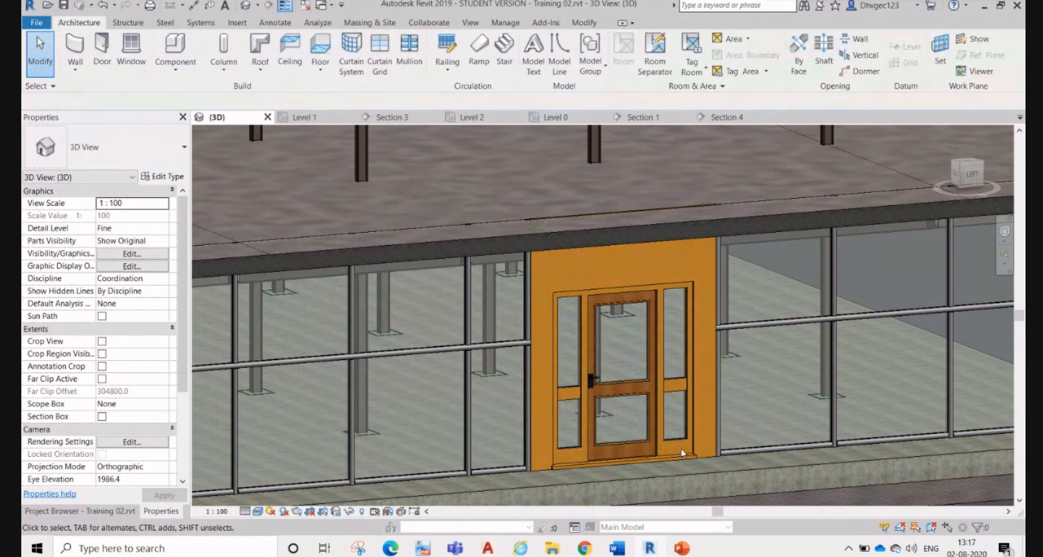
pyautogui.scroll(-6, 666, 337)
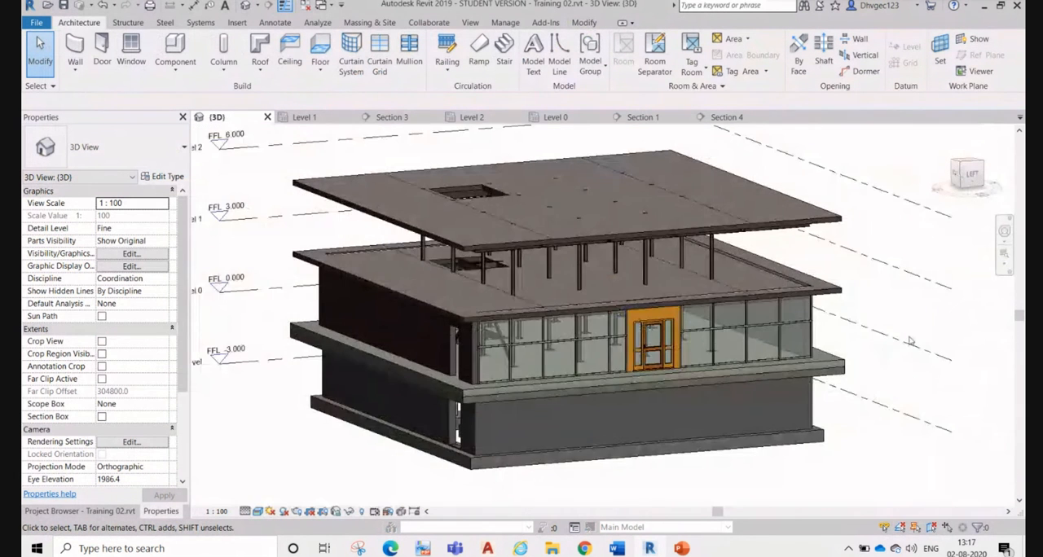
pyautogui.scroll(5, 643, 330)
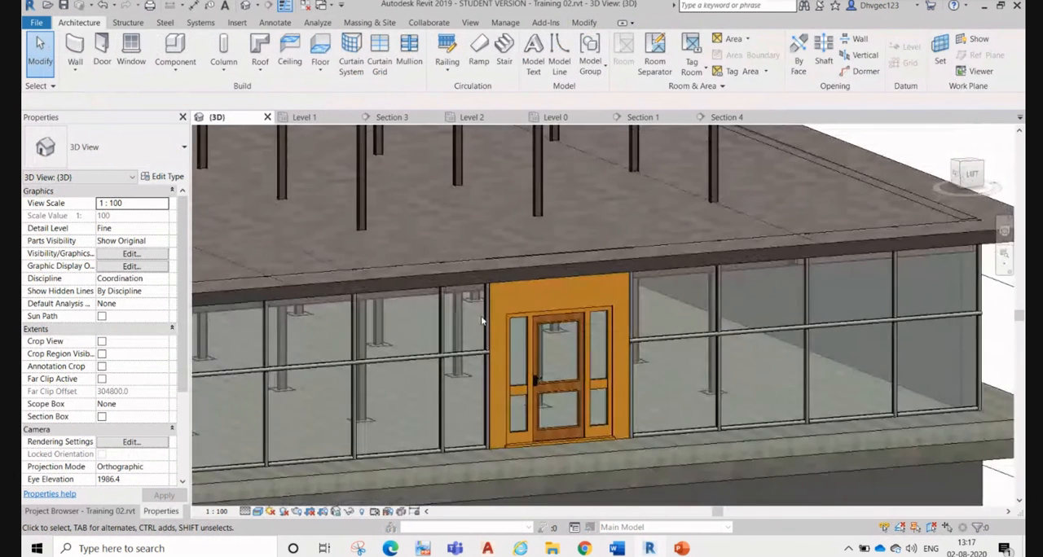
pyautogui.scroll(-5, 482, 322)
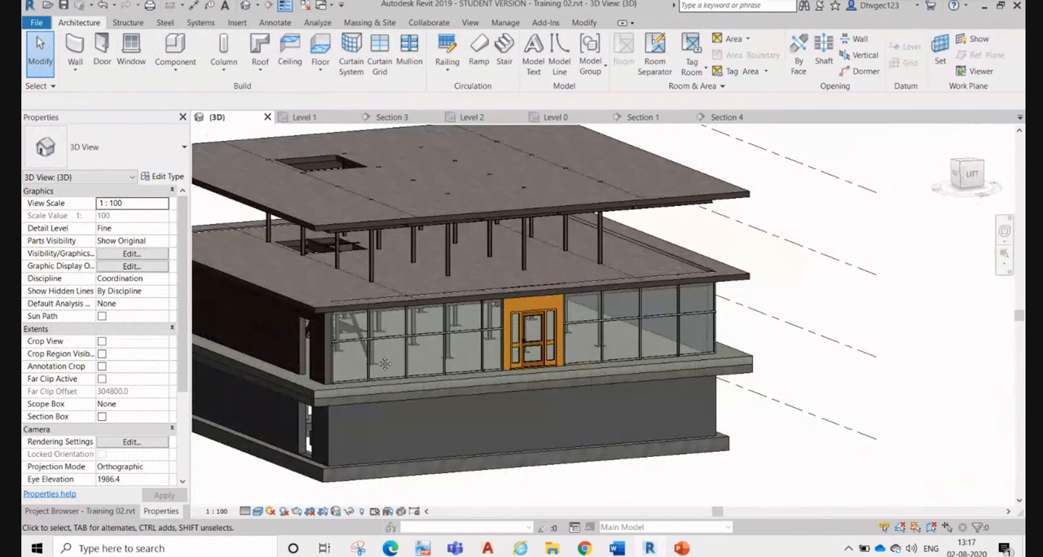
pyautogui.moveTo(385, 365); pyautogui.dragTo(463, 419, button='middle')
pyautogui.scroll(3, 463, 419)
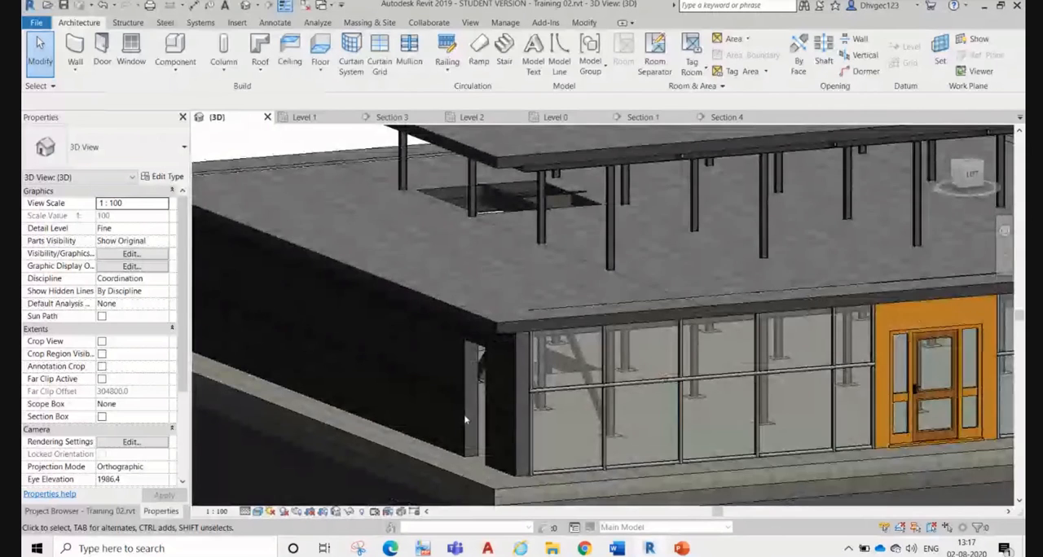
pyautogui.scroll(-3, 461, 416)
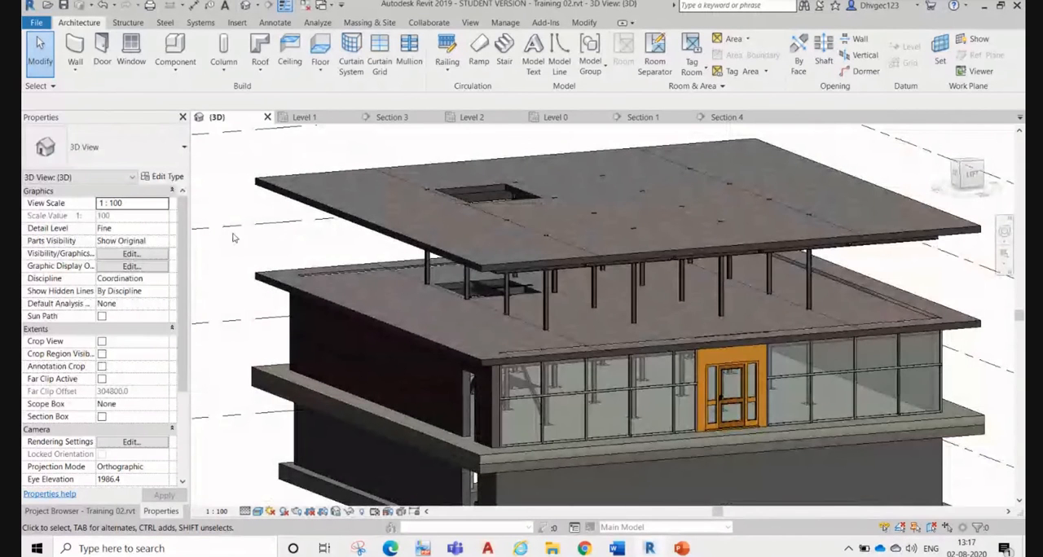
# Step: Start placing a door and load the ExtSgl Flush family from the External Doors folder
pyautogui.click(102, 51)
pyautogui.click(563, 61)
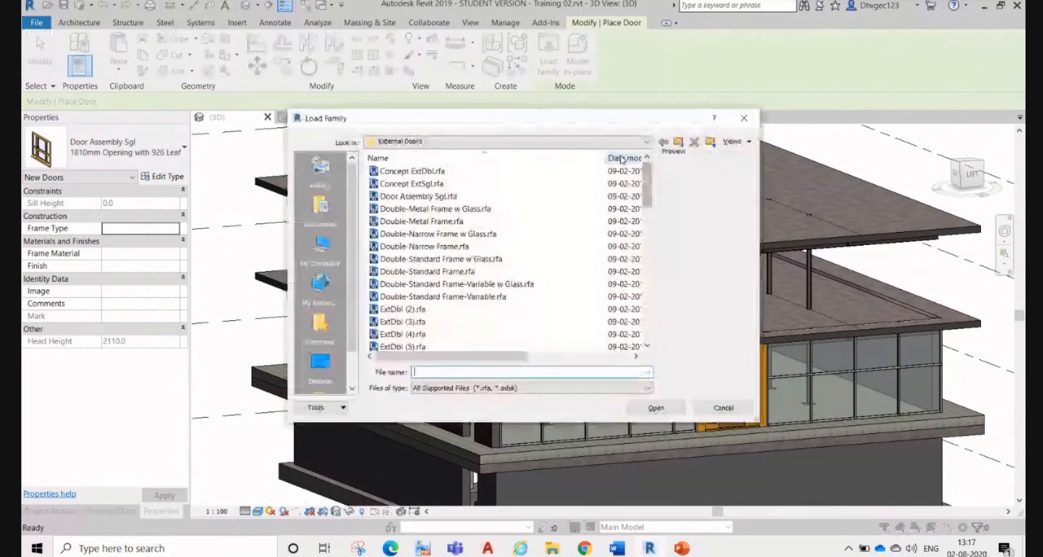
pyautogui.click(460, 196)
pyautogui.scroll(-6, 475, 277)
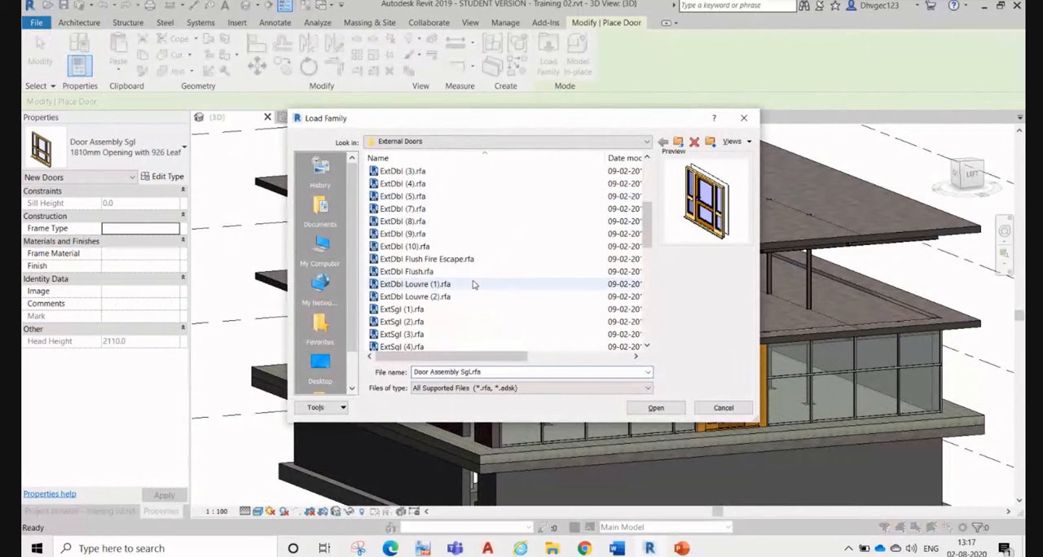
pyautogui.click(473, 285)
pyautogui.click(499, 322)
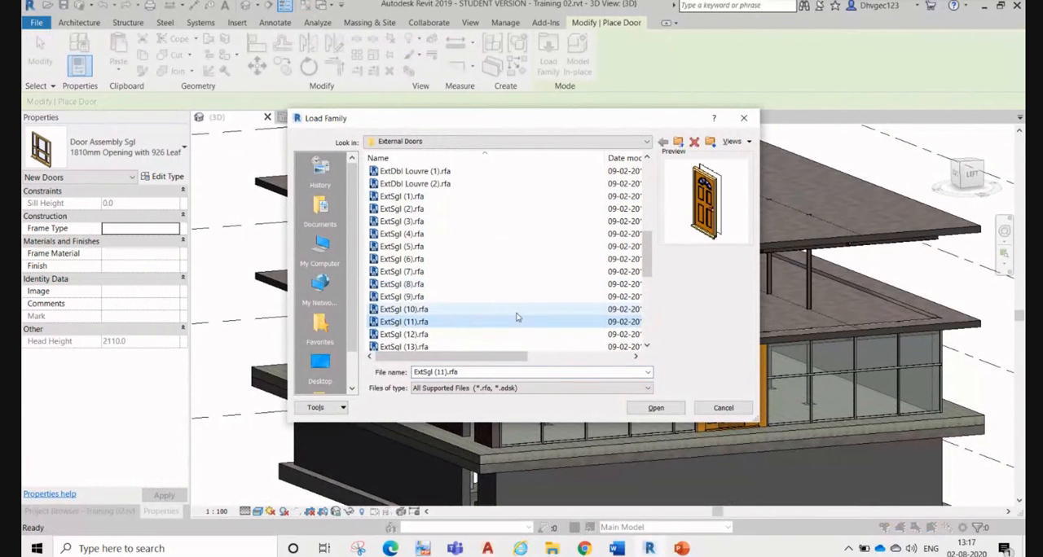
pyautogui.scroll(-7, 513, 317)
pyautogui.click(421, 310)
pyautogui.click(435, 271)
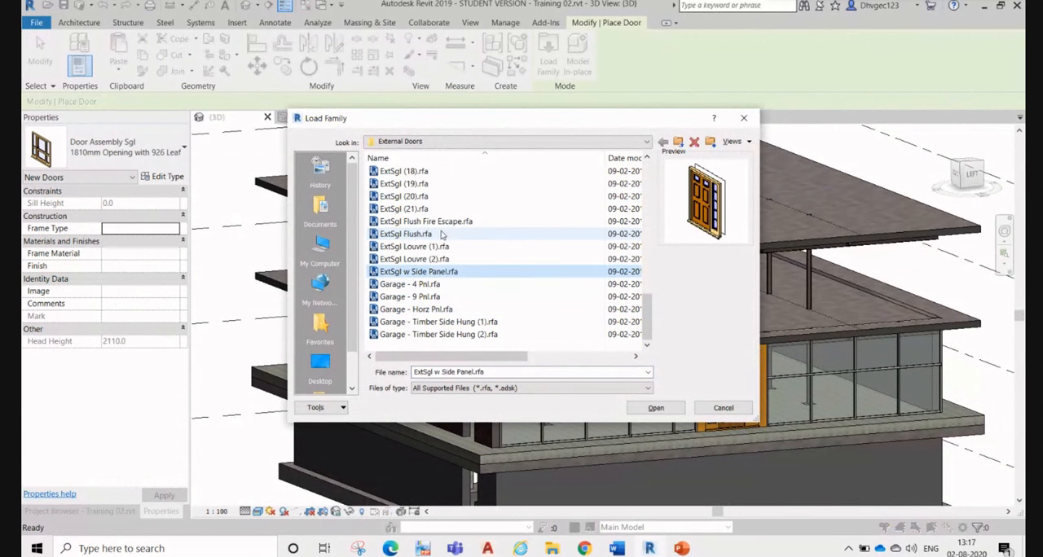
pyautogui.click(447, 233)
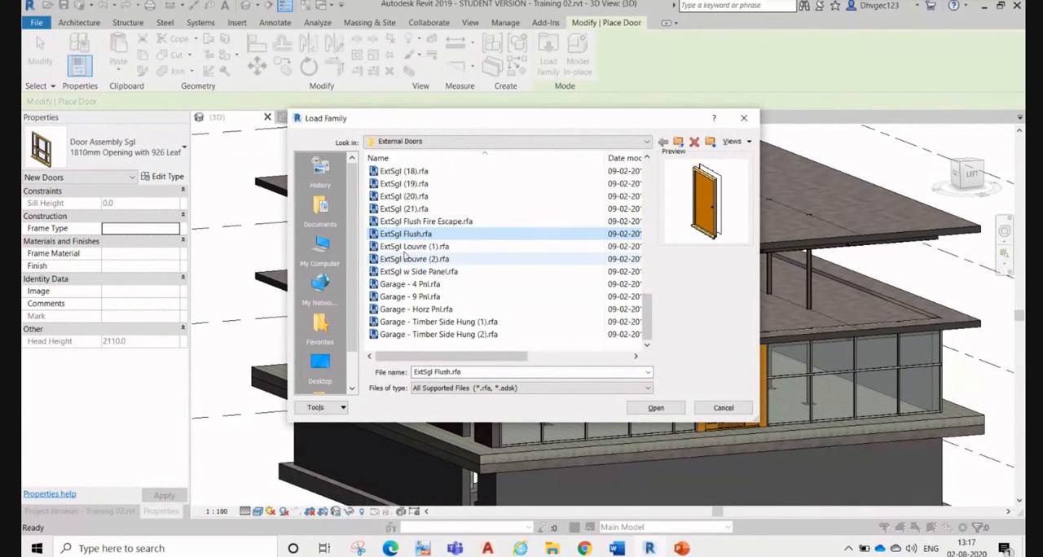
pyautogui.click(656, 408)
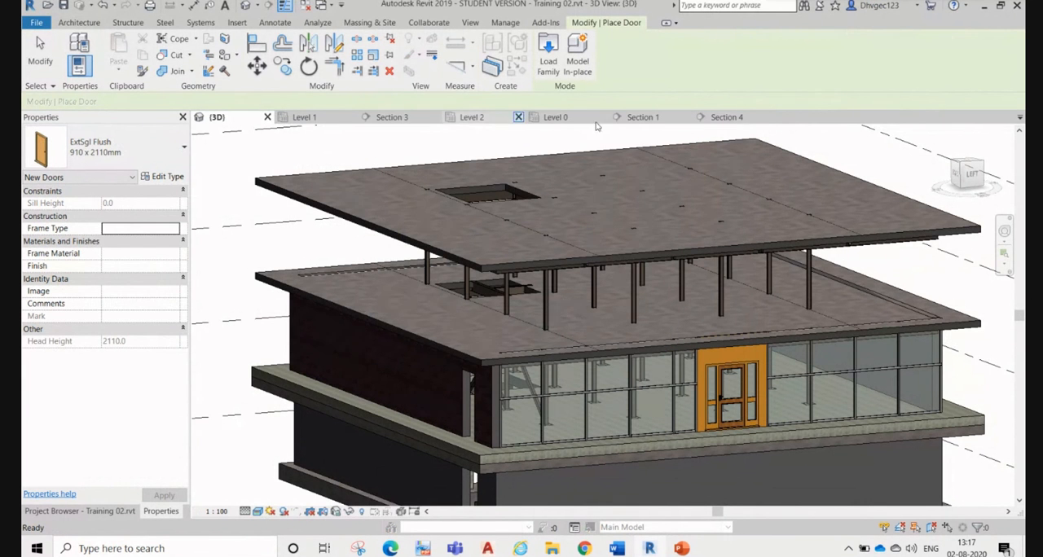
# Step: Place an ExtSgl Flush 910 x 2110mm door in the existing brick wall opening on the Level 0 plan
pyautogui.click(555, 117)
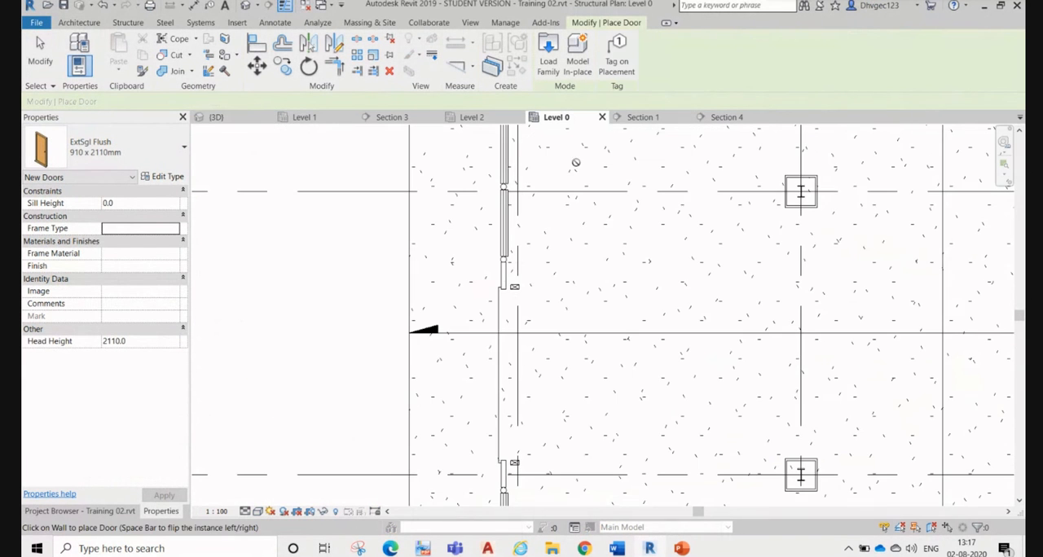
pyautogui.scroll(-3, 503, 330)
pyautogui.scroll(8, 531, 163)
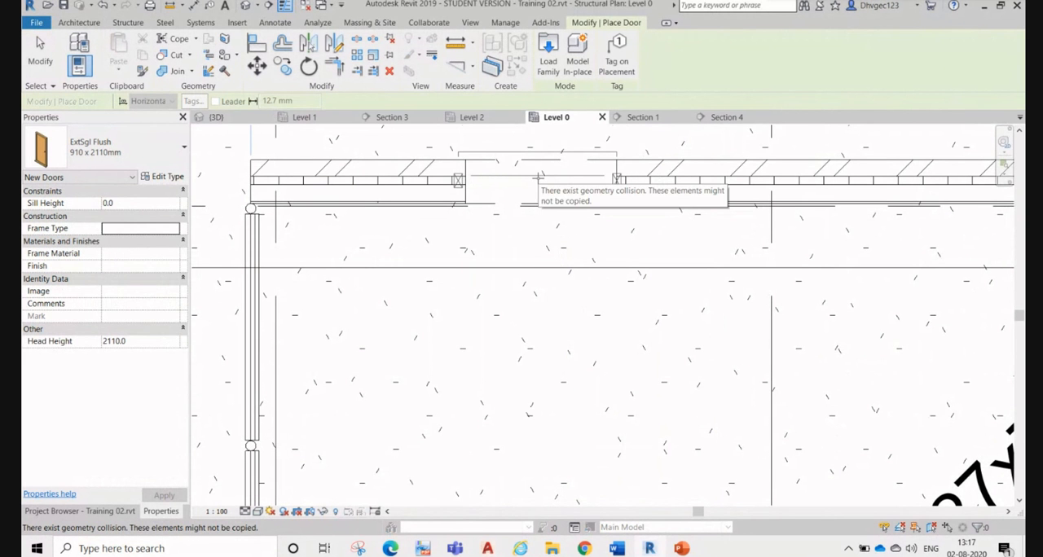
pyautogui.click(571, 194)
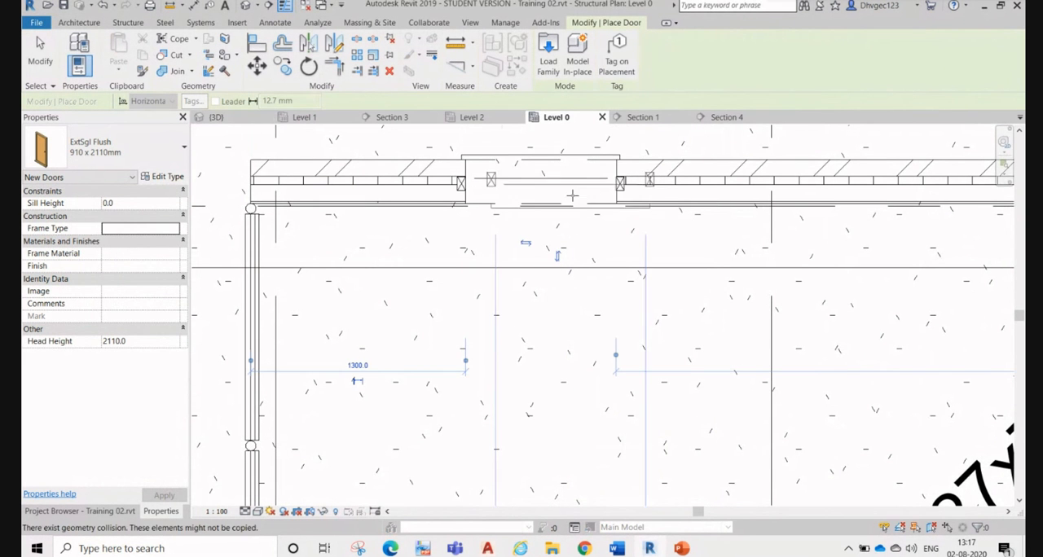
pyautogui.moveTo(582, 205); pyautogui.dragTo(567, 301, button='middle')
pyautogui.scroll(2, 462, 273)
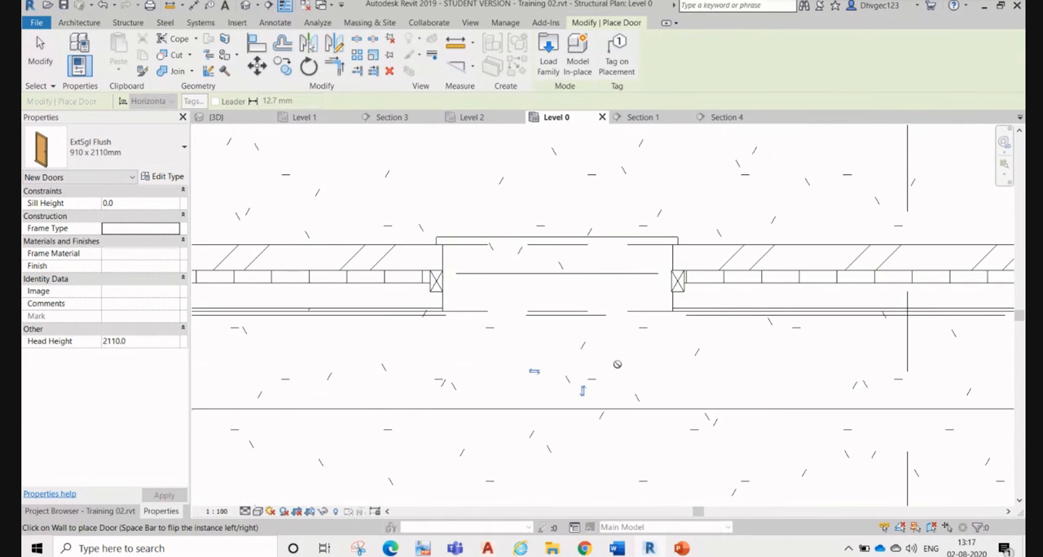
pyautogui.press('Escape')
pyautogui.press('Escape')
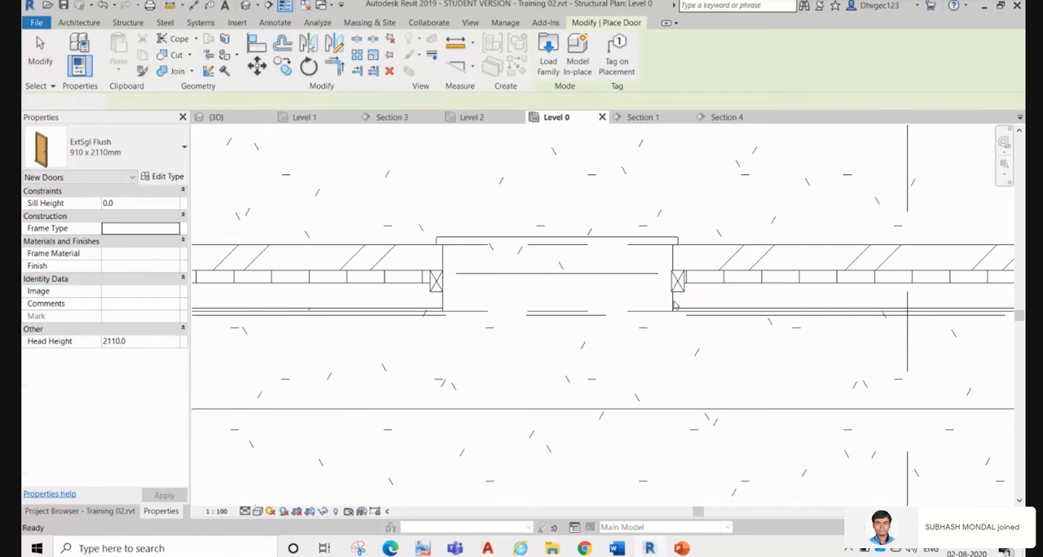
# Step: Select the new flush door rather than the opening, flip its facing across the wall, and flip it back
pyautogui.click(673, 305)
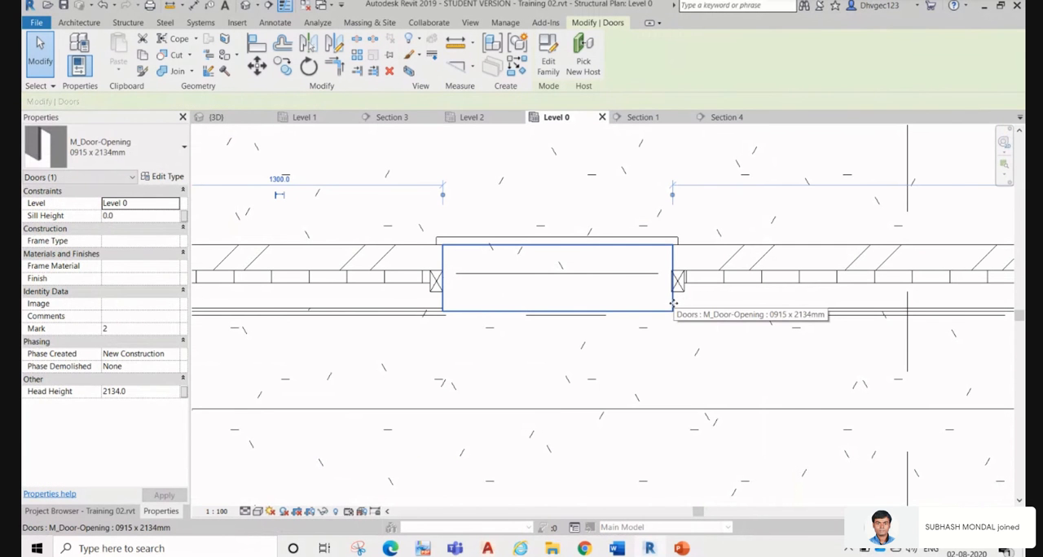
pyautogui.click(687, 351)
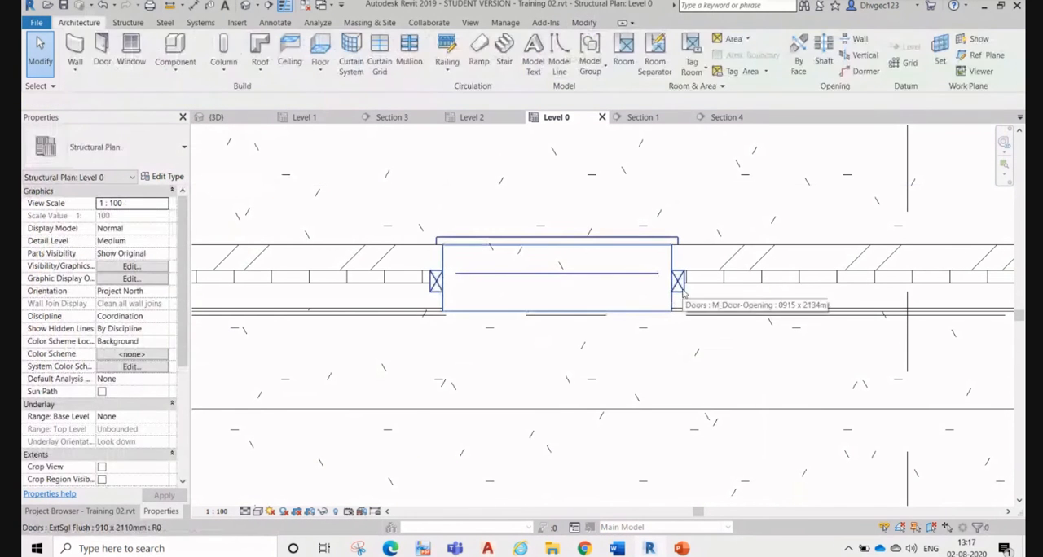
pyautogui.click(682, 287)
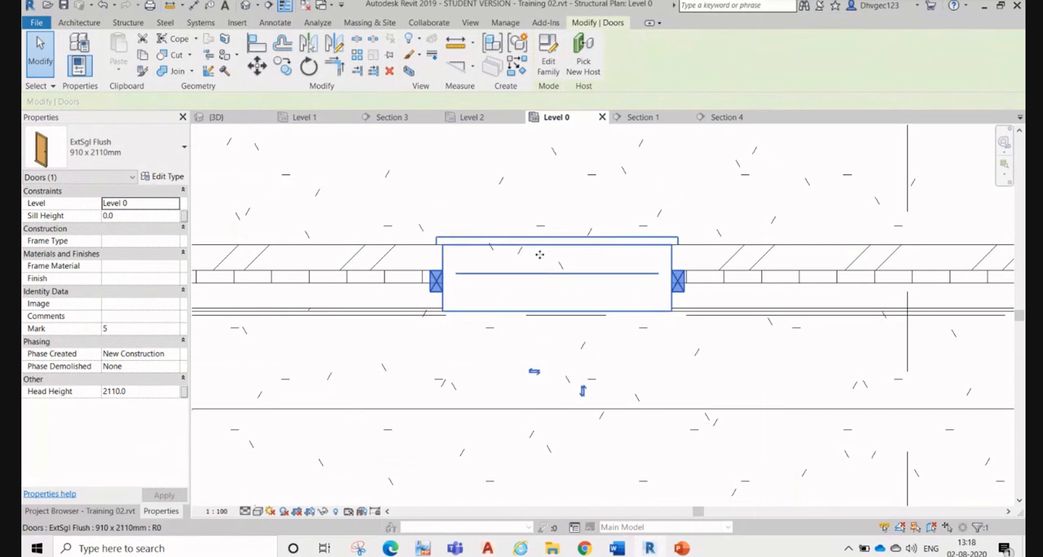
pyautogui.click(583, 392)
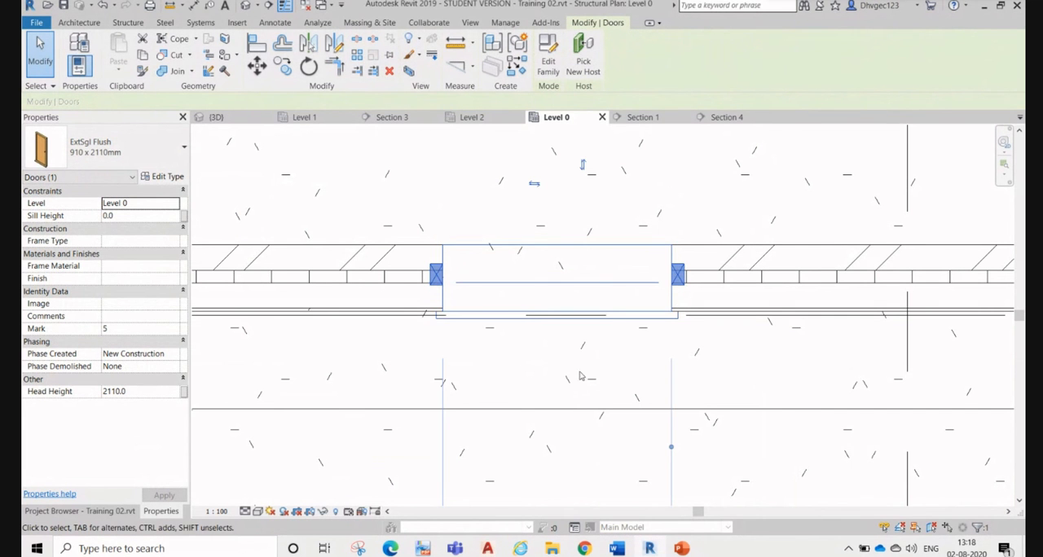
pyautogui.click(583, 167)
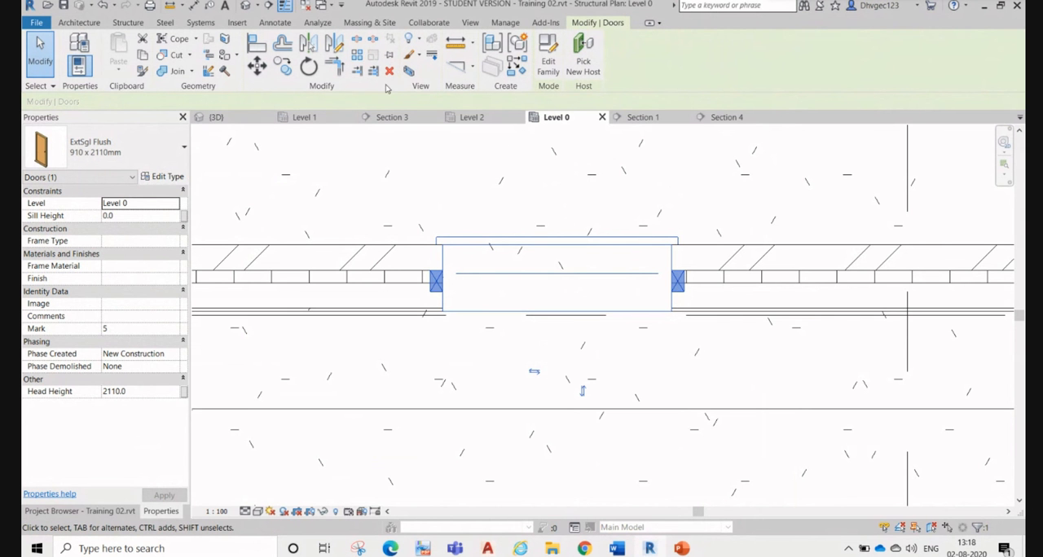
# Step: Isolate the selected flush door with a section box in the 3D view
pyautogui.click(216, 116)
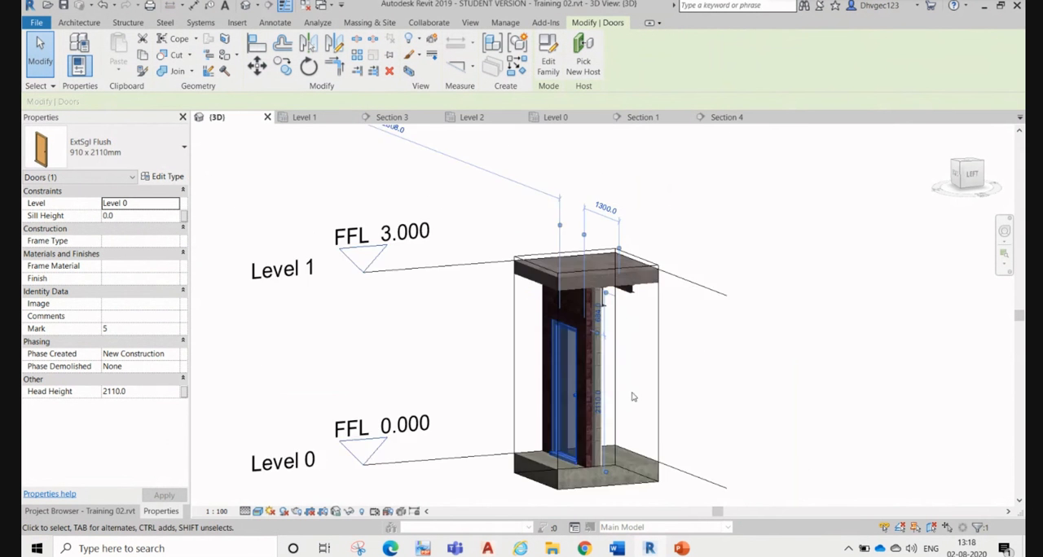
pyautogui.scroll(7, 633, 399)
pyautogui.click(662, 336)
pyautogui.scroll(-5, 606, 265)
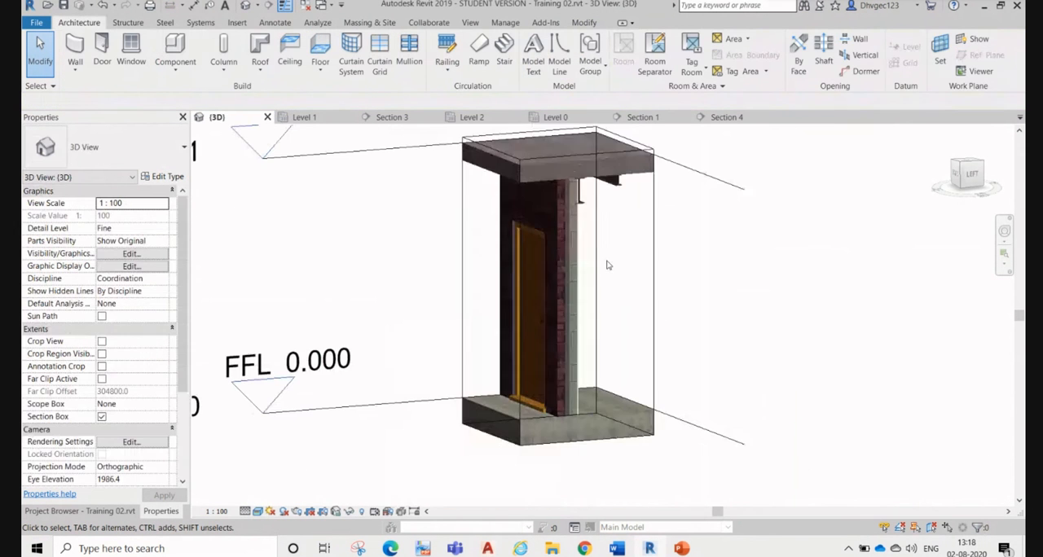
# Step: Examine the flush door's sill and frame from both sides of the wall, and select the door
pyautogui.scroll(6, 523, 366)
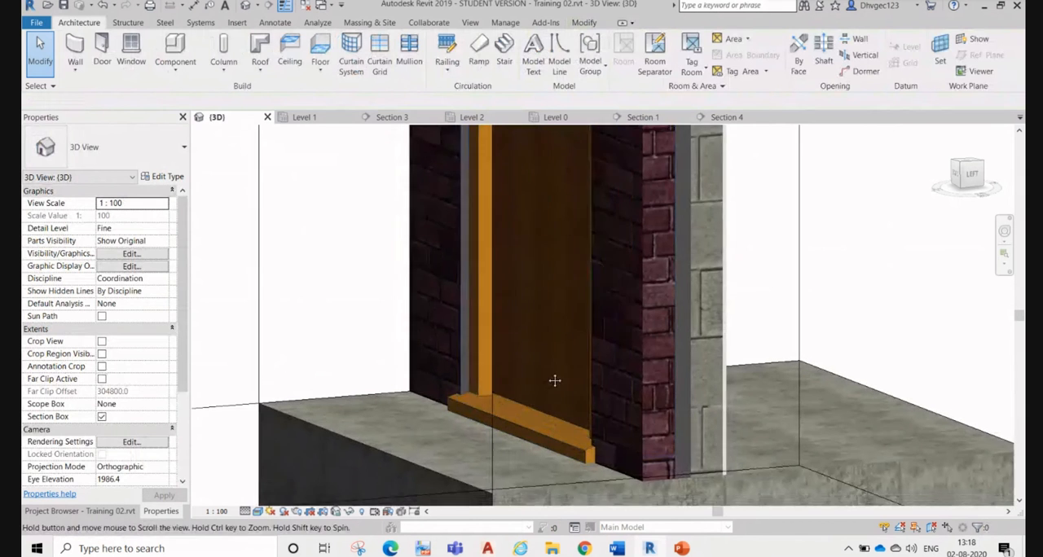
pyautogui.keyDown('shift'); pyautogui.moveTo(554, 380); pyautogui.dragTo(526, 368, button='middle'); pyautogui.keyUp('shift')
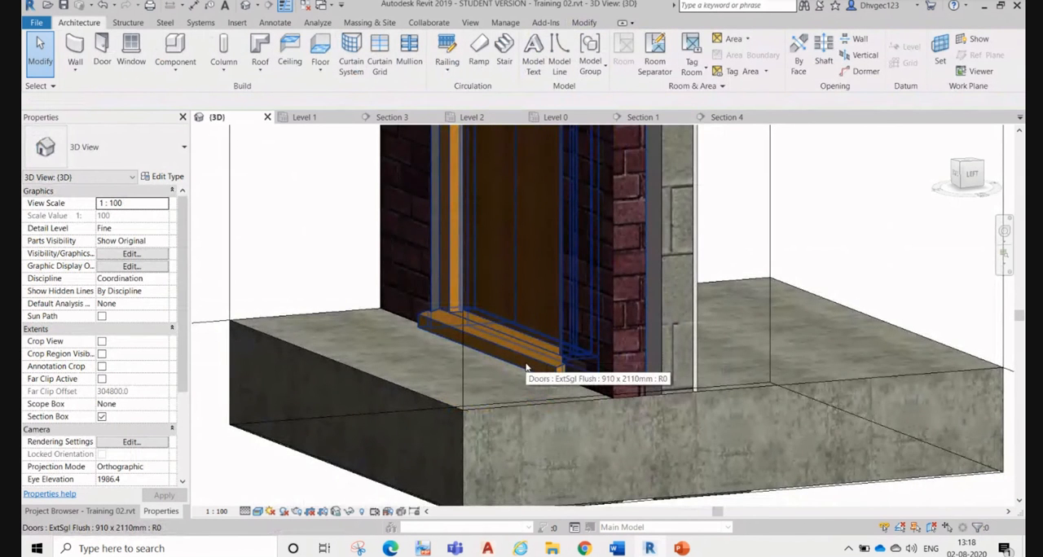
pyautogui.scroll(-5, 527, 368)
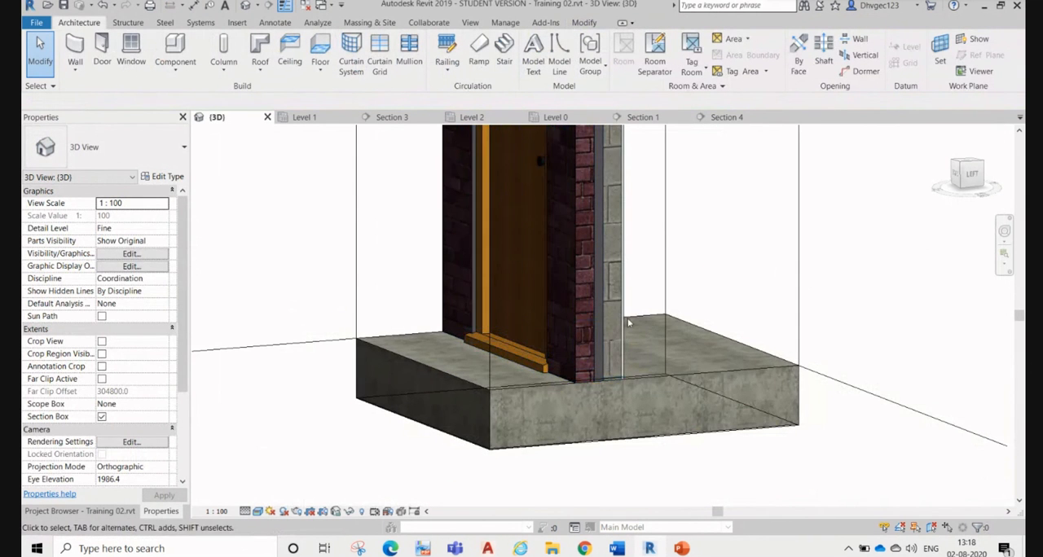
pyautogui.keyDown('shift'); pyautogui.moveTo(640, 351); pyautogui.dragTo(553, 376, button='middle'); pyautogui.keyUp('shift')
pyautogui.click(685, 323)
pyautogui.click(619, 429)
pyautogui.scroll(-2, 625, 397)
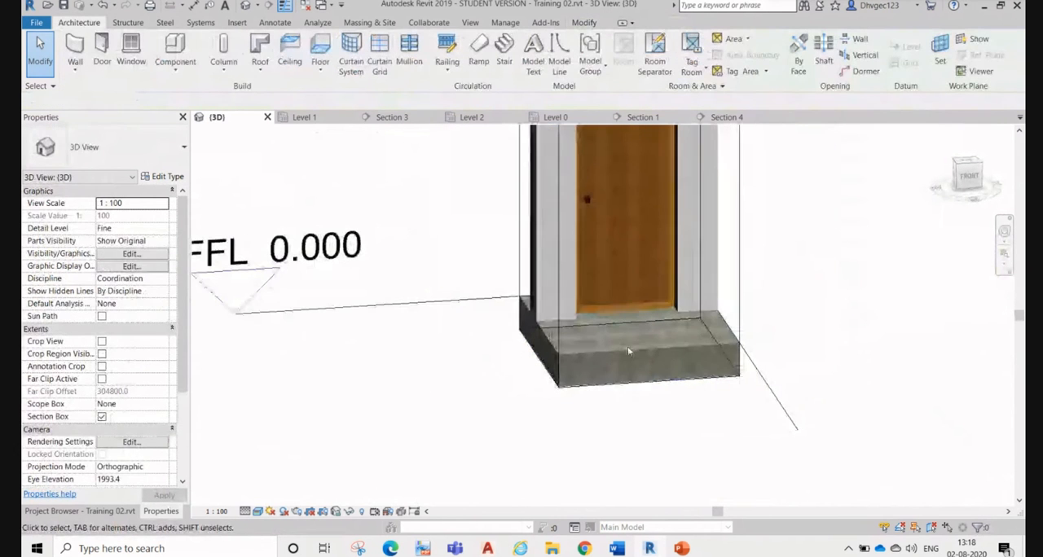
pyautogui.click(603, 203)
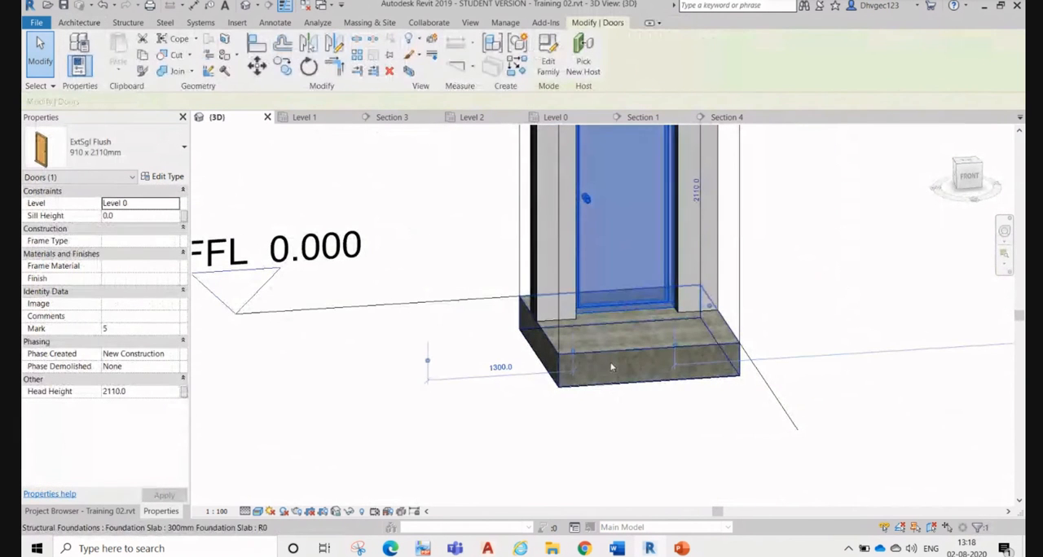
# Step: Flip the flush door's facing and hand on the Level 0 plan, and flip each one back
pyautogui.scroll(-2, 582, 358)
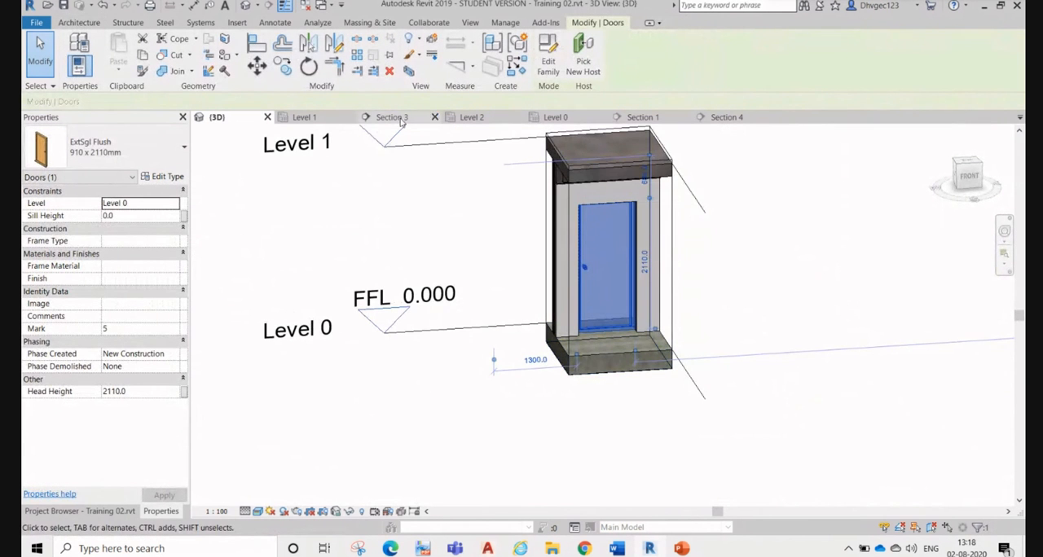
pyautogui.click(556, 117)
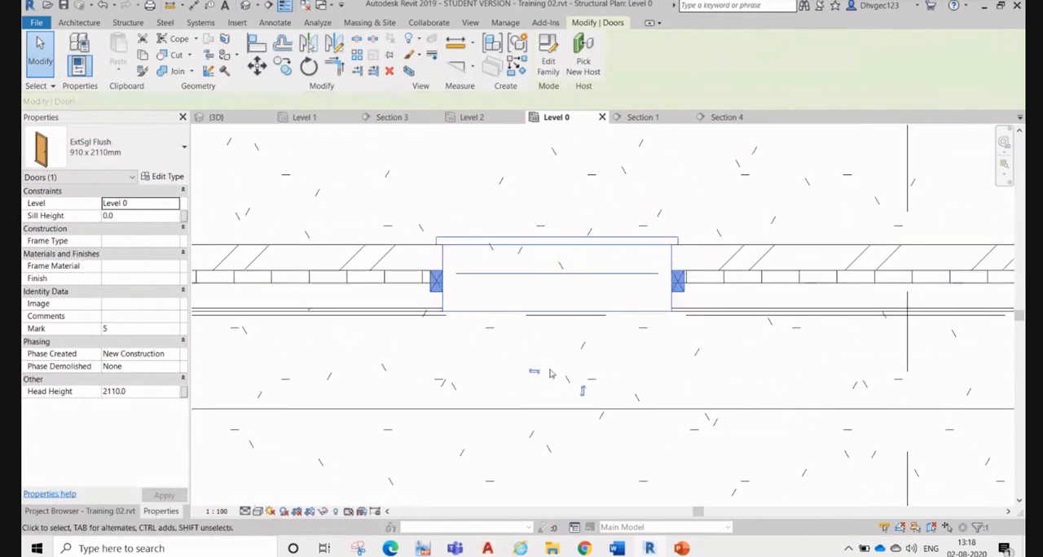
pyautogui.click(582, 394)
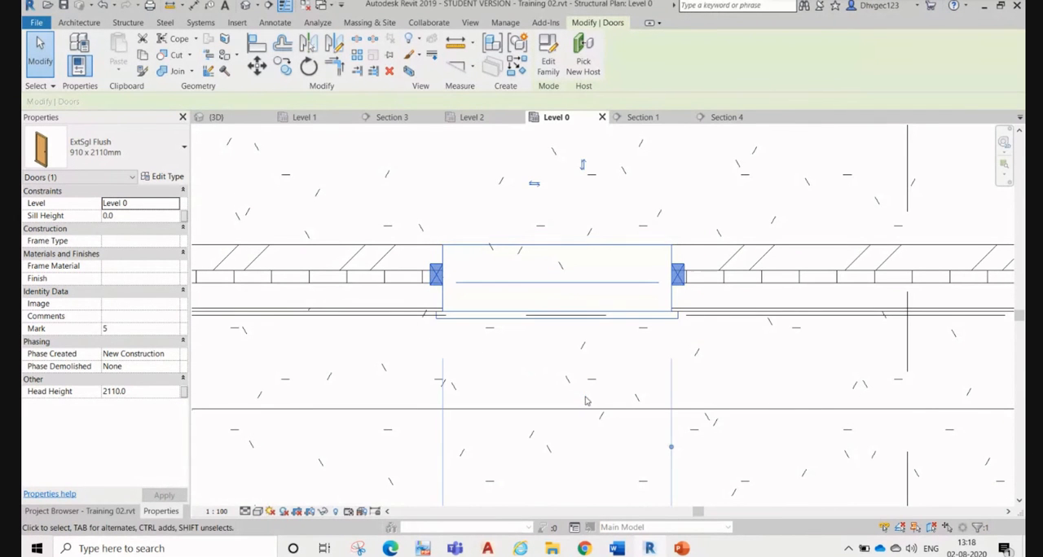
pyautogui.click(582, 167)
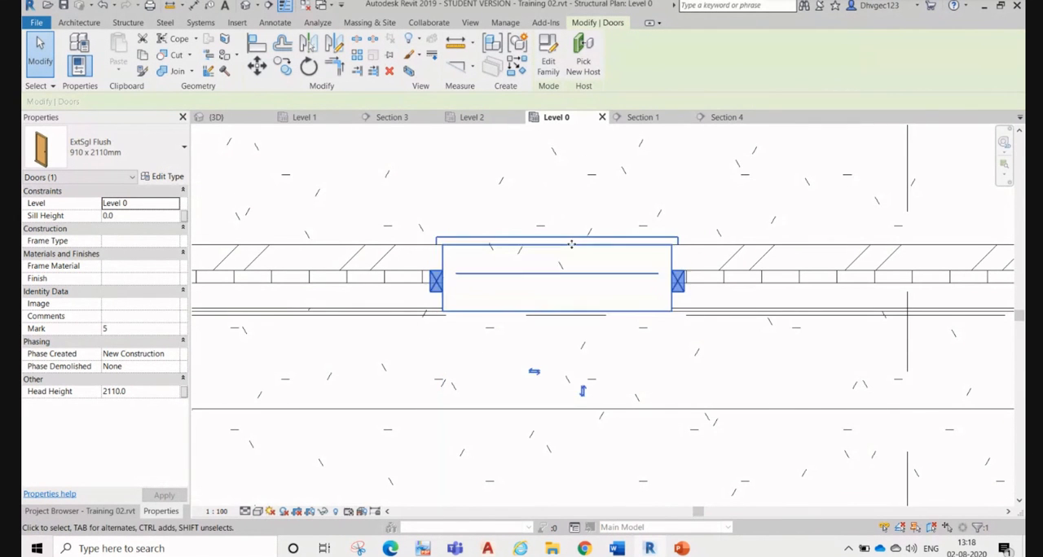
pyautogui.click(534, 373)
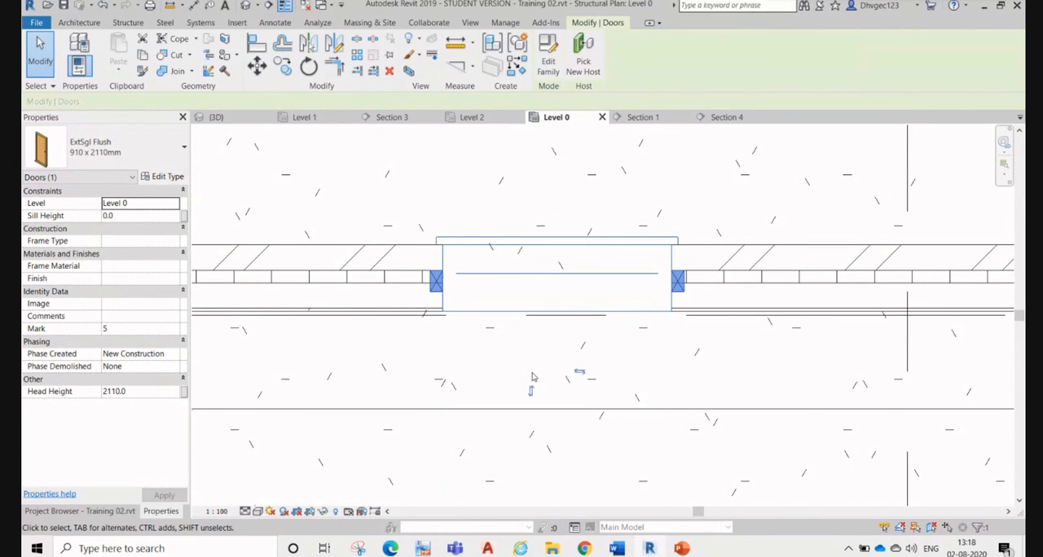
pyautogui.click(582, 375)
pyautogui.scroll(-5, 641, 344)
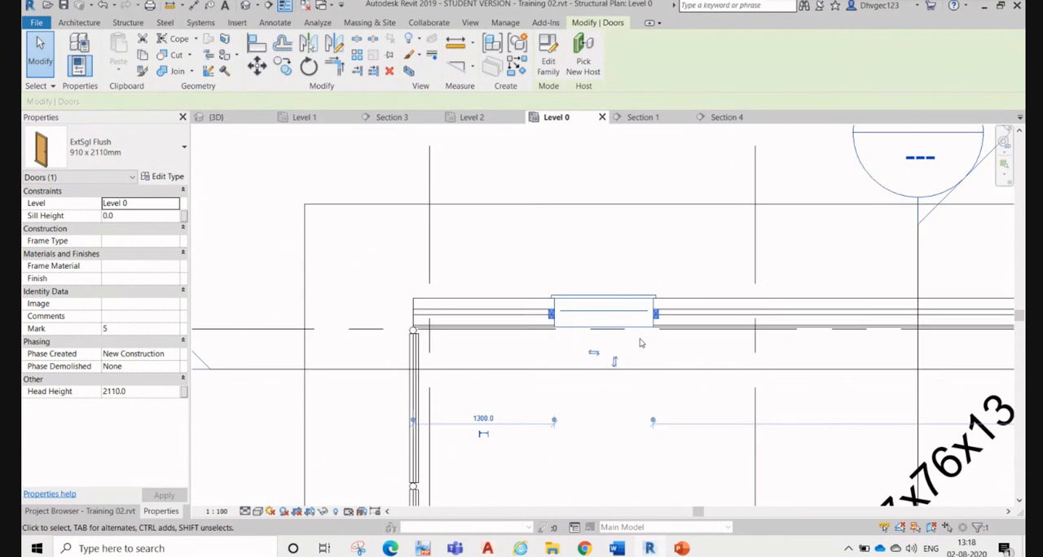
pyautogui.press('Escape')
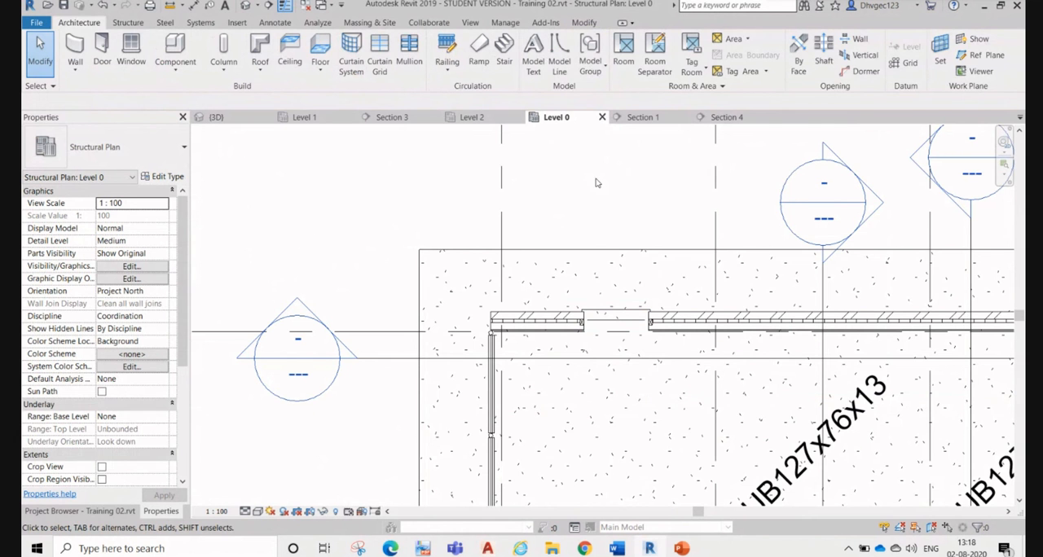
# Step: Change the flush door in the brick wall to the 1010 x 2110mm type
pyautogui.scroll(-1, 771, 292)
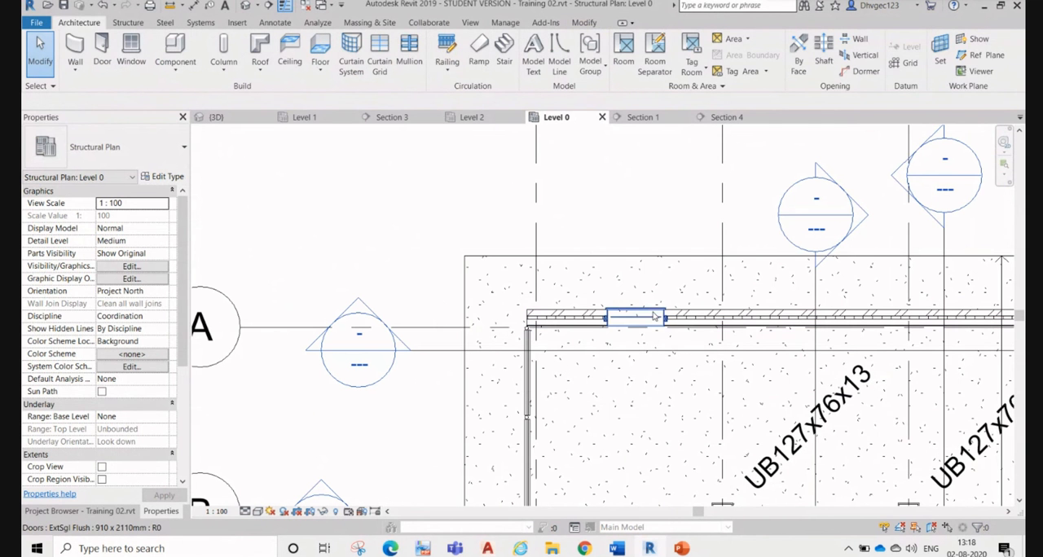
pyautogui.click(655, 317)
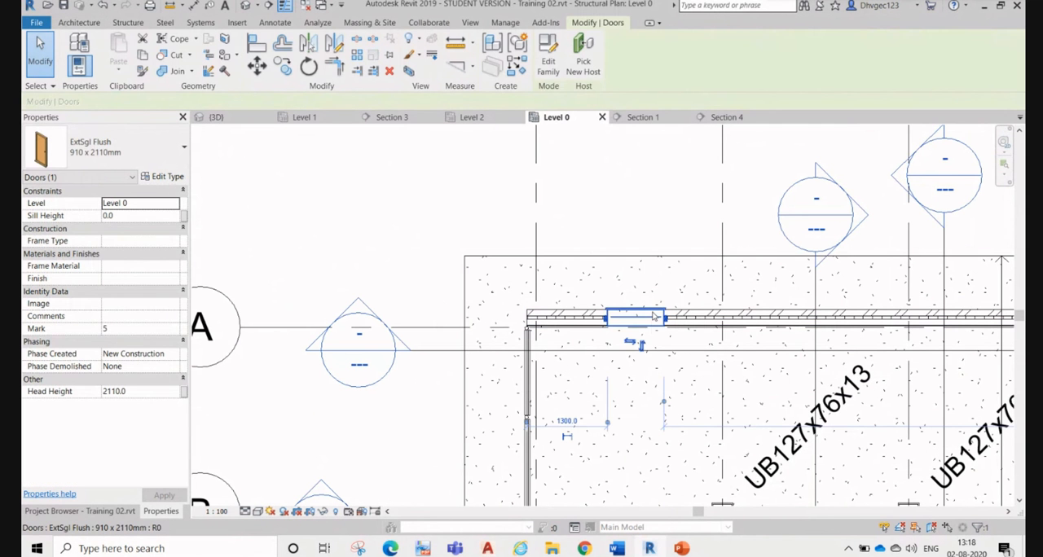
pyautogui.click(165, 177)
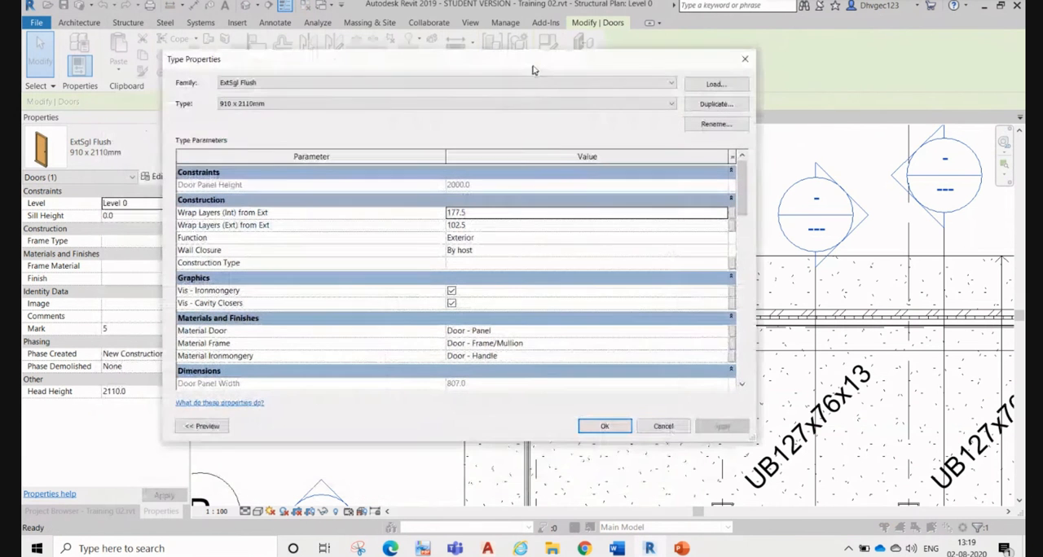
pyautogui.moveTo(472, 112); pyautogui.dragTo(535, 59)
pyautogui.click(259, 103)
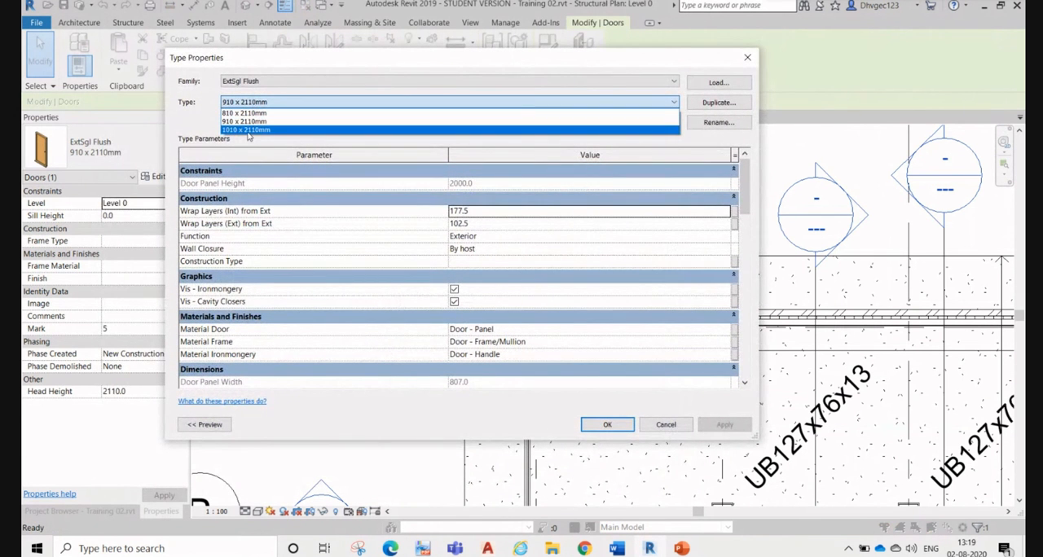
pyautogui.click(248, 129)
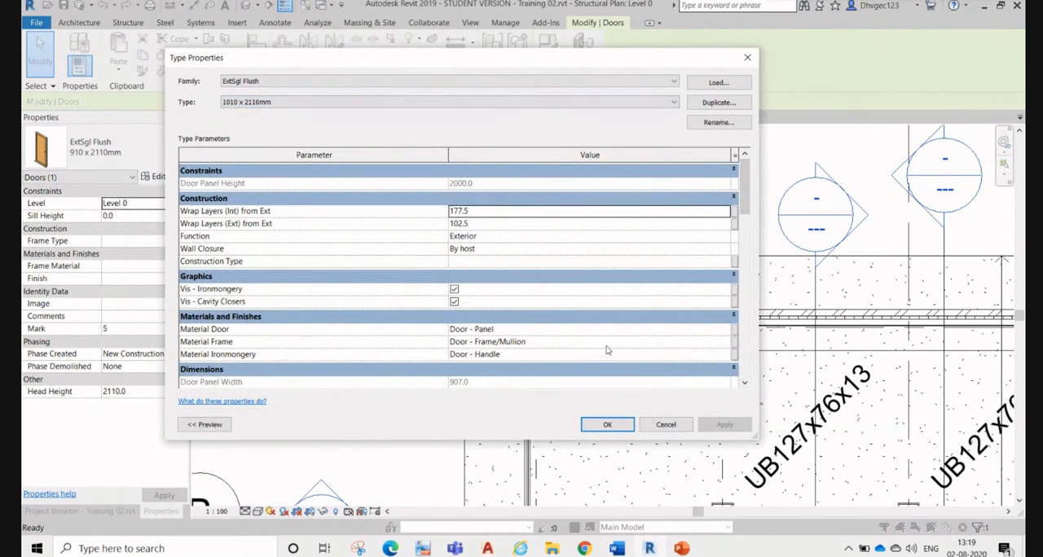
pyautogui.click(608, 425)
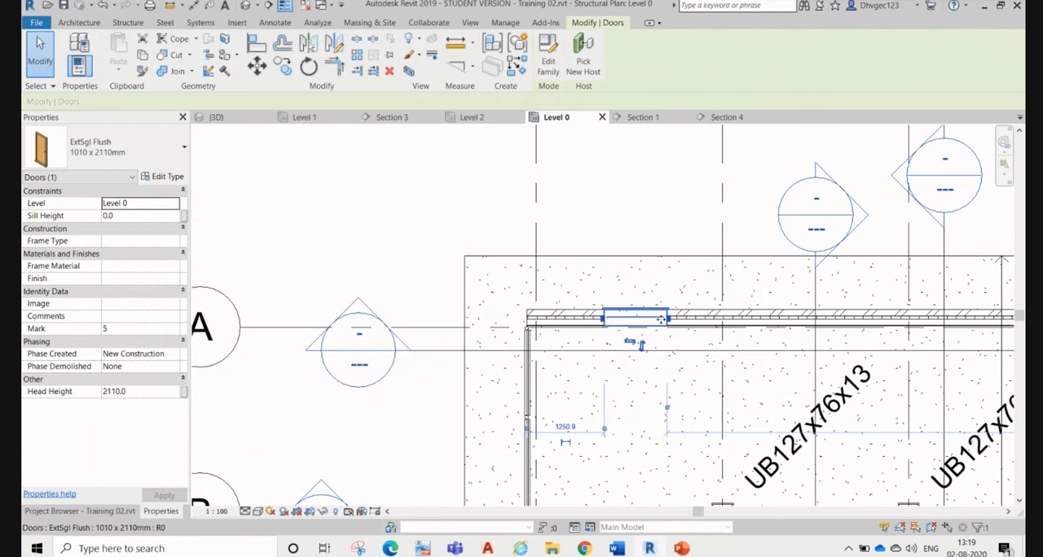
# Step: Duplicate the flush door's type as 1010 x 2510mm and set its rough height to 2510
pyautogui.scroll(3, 685, 336)
pyautogui.scroll(2, 685, 335)
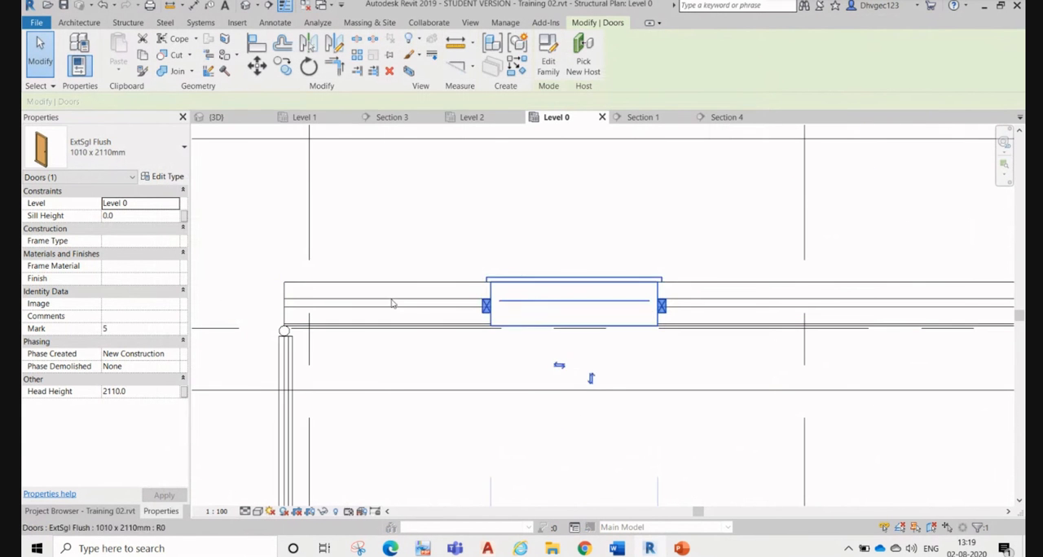
pyautogui.click(162, 176)
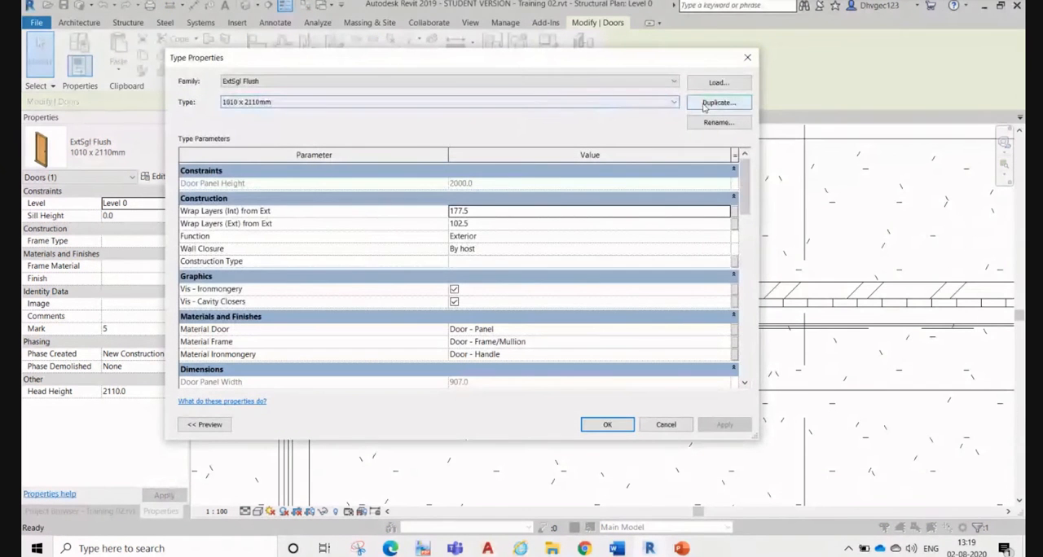
pyautogui.click(717, 103)
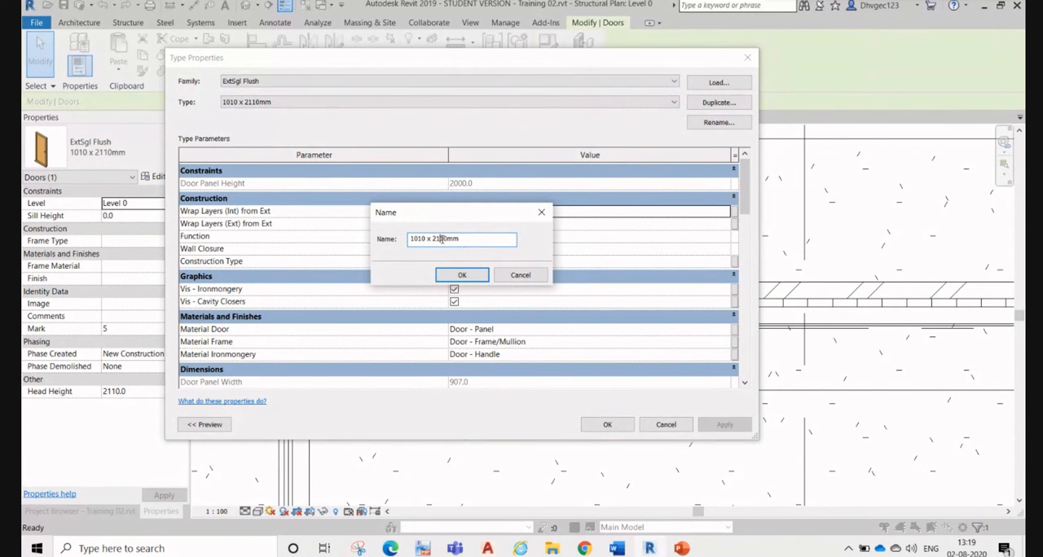
pyautogui.click(458, 278)
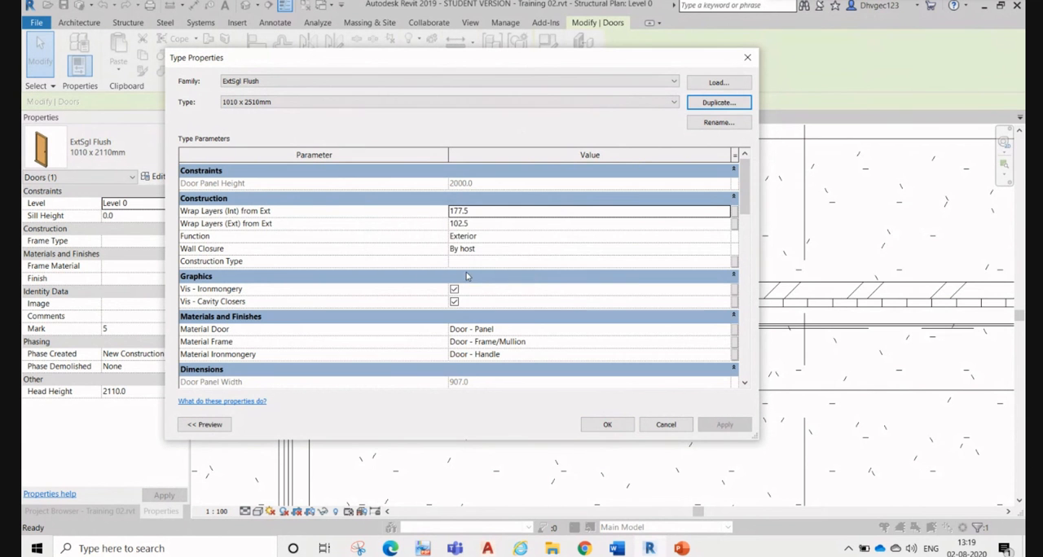
pyautogui.scroll(-3, 505, 227)
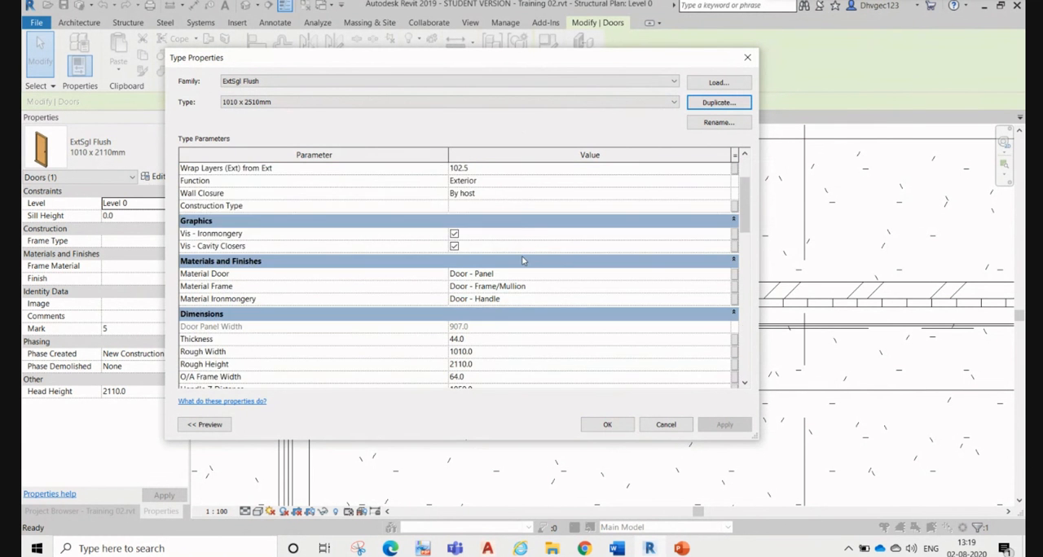
pyautogui.click(503, 301)
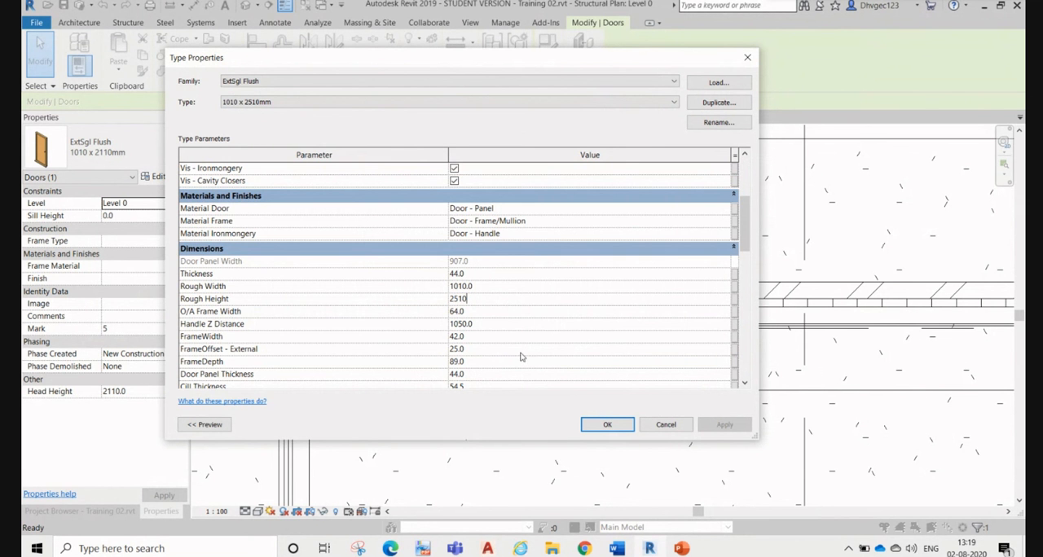
pyautogui.click(606, 420)
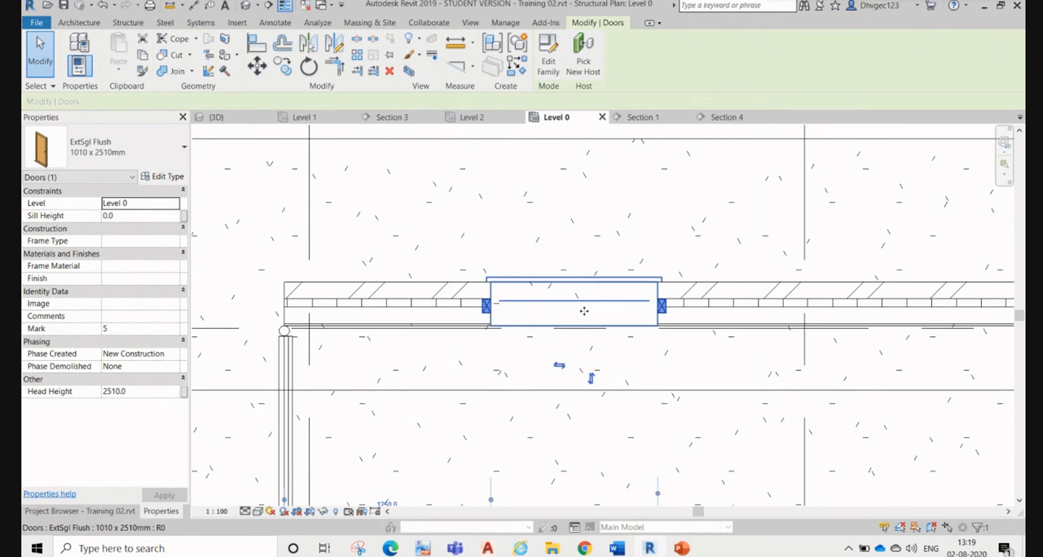
# Step: Open the section marked beside grid A and examine the flush door's head against the beam above
pyautogui.scroll(-5, 582, 310)
pyautogui.rightClick(475, 332)
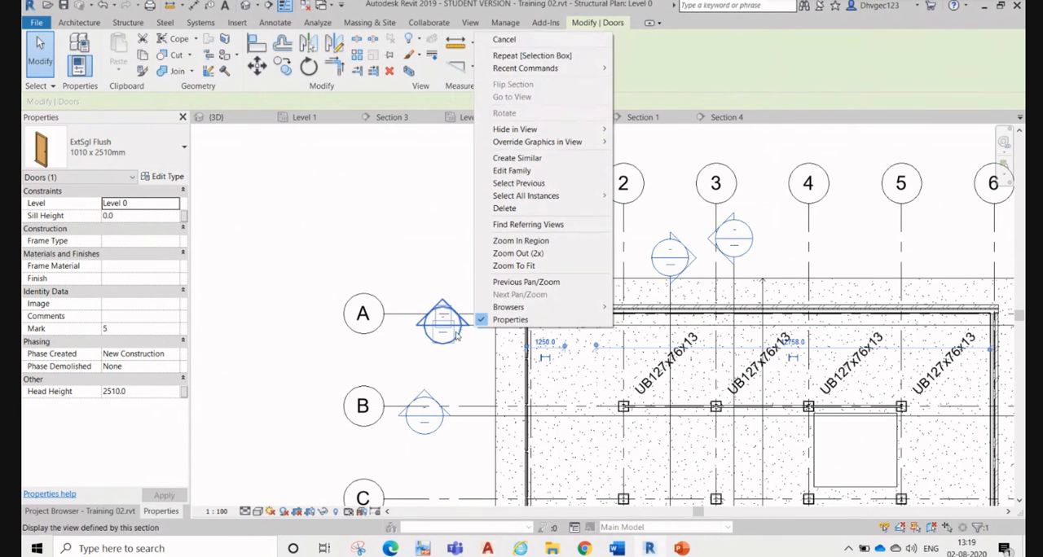
pyautogui.click(454, 352)
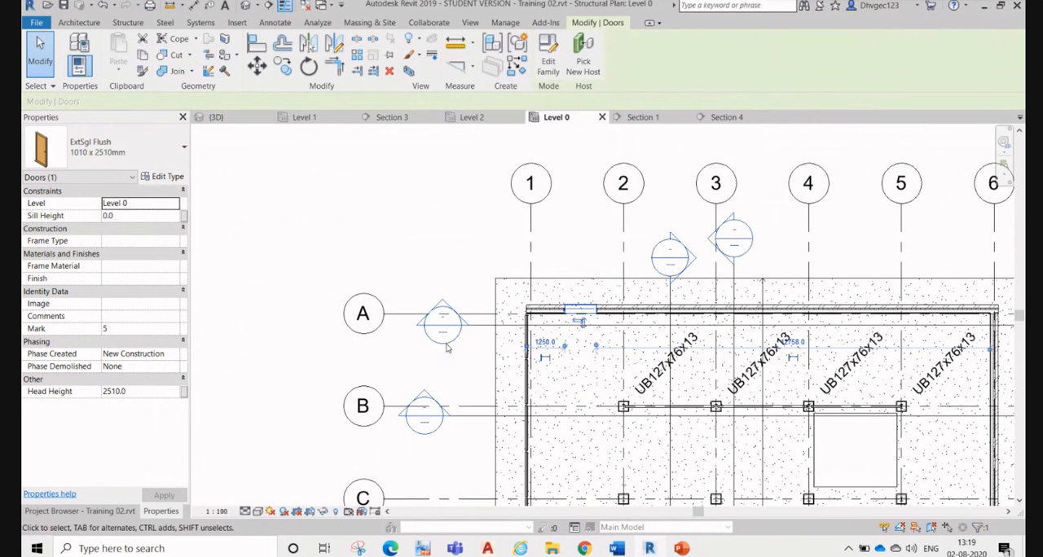
pyautogui.rightClick(446, 343)
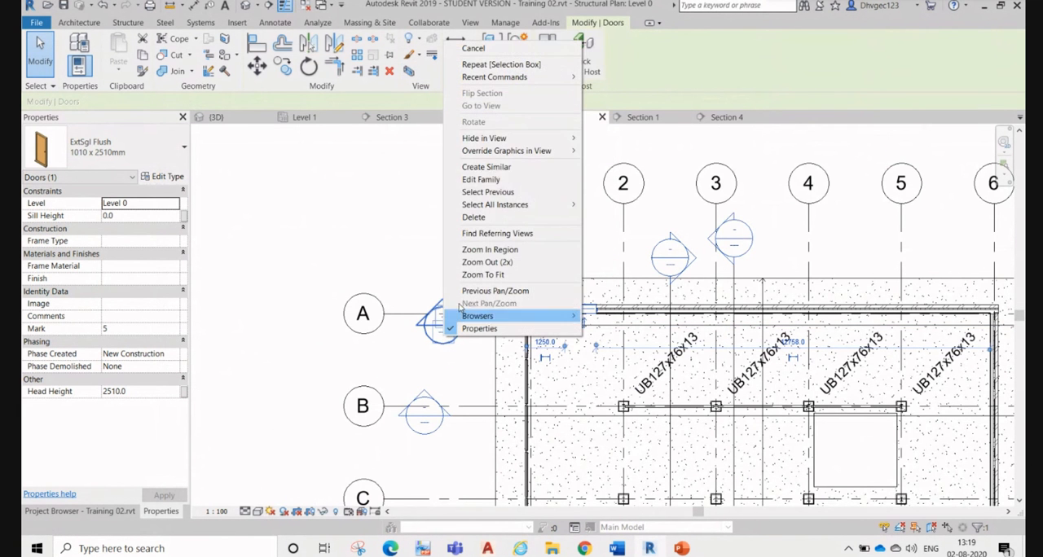
pyautogui.click(425, 355)
pyautogui.doubleClick(437, 337)
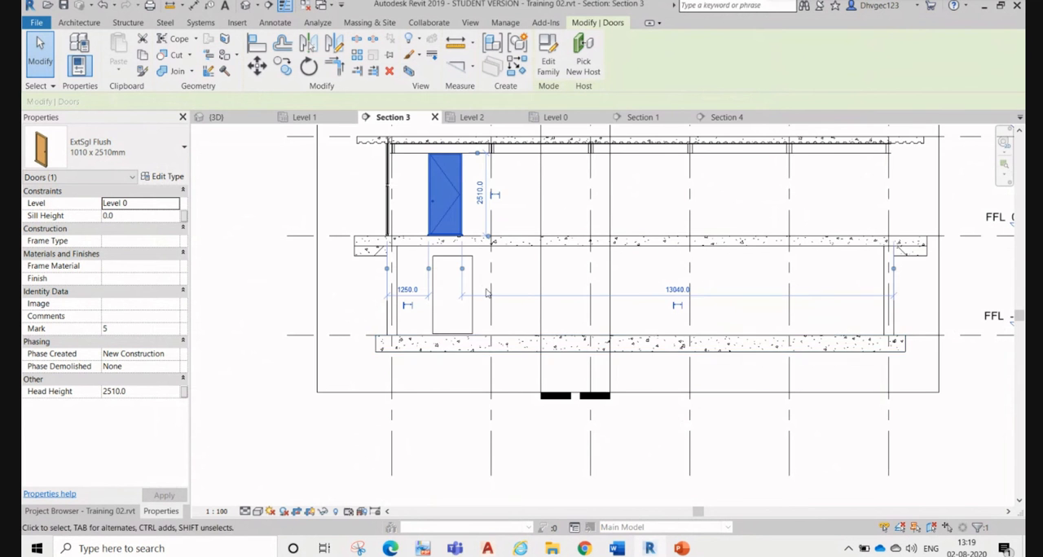
pyautogui.scroll(-1, 471, 288)
pyautogui.scroll(2, 444, 163)
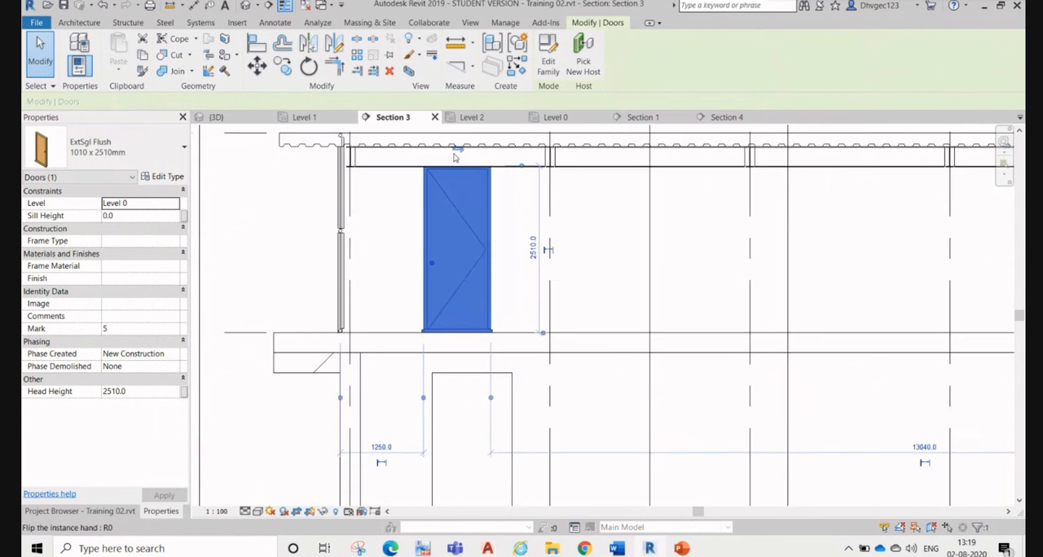
pyautogui.scroll(1, 448, 155)
pyautogui.click(369, 222)
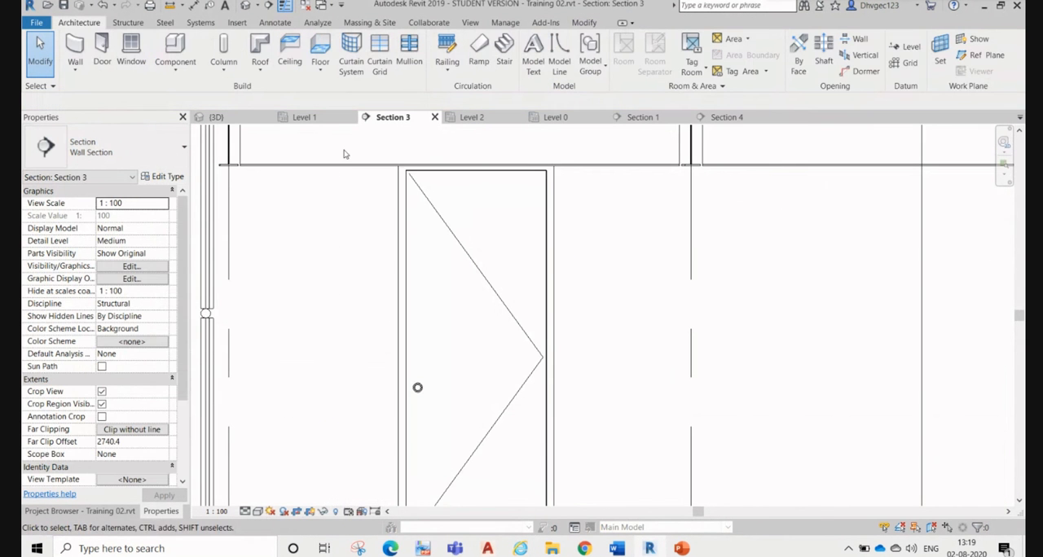
# Step: Measure the clear height from the Level 0 slab to the beam underside beside the door, without keeping the dimension
pyautogui.click(195, 5)
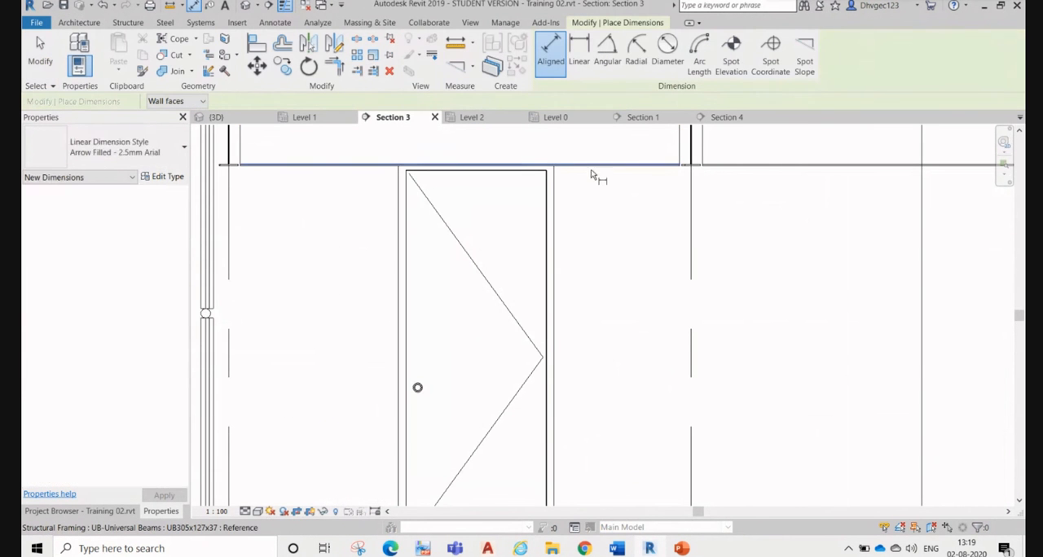
pyautogui.scroll(-2, 607, 178)
pyautogui.click(610, 365)
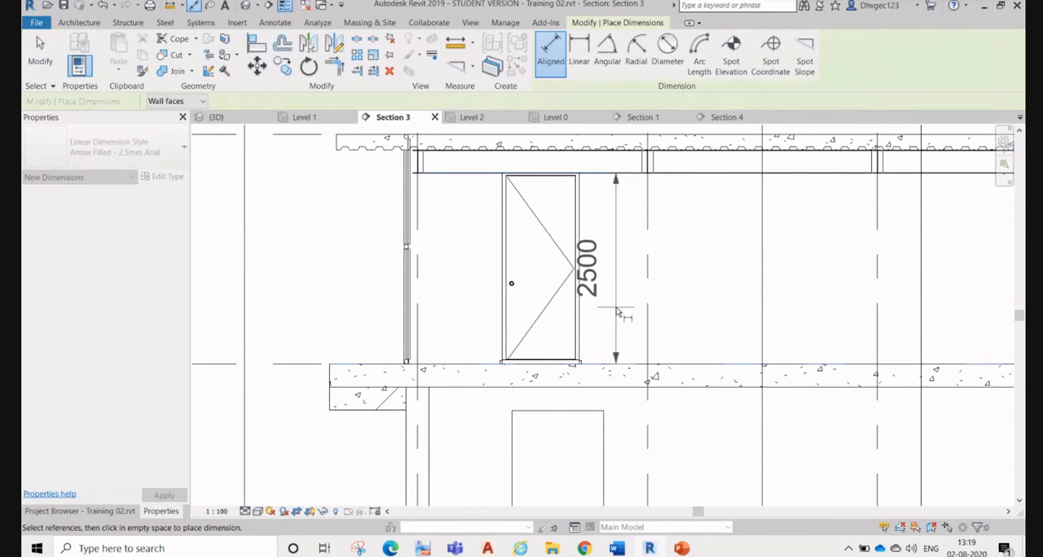
pyautogui.scroll(2, 617, 312)
pyautogui.press('Escape')
pyautogui.press('Escape')
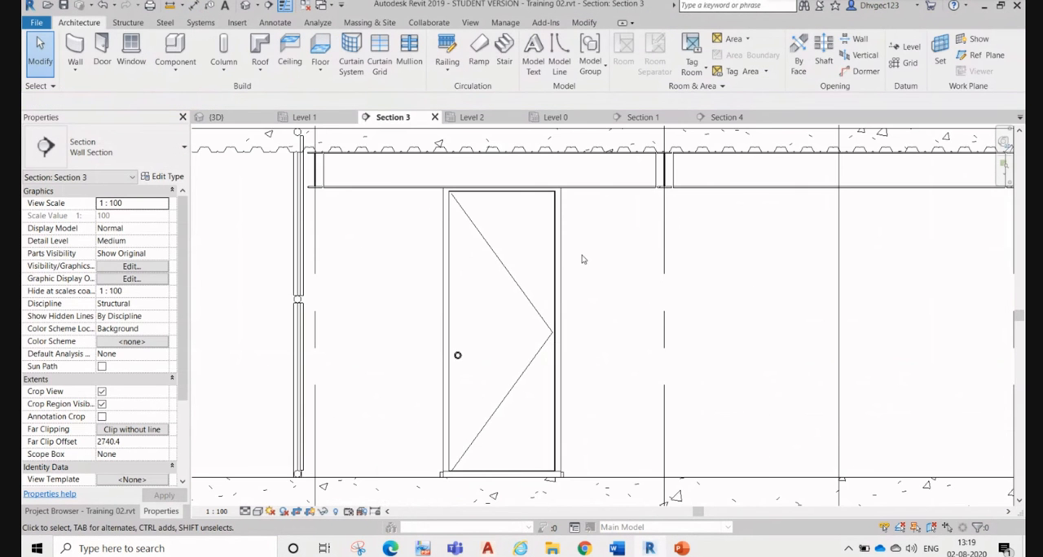
# Step: Inspect the lower wall opening and the flush door's type properties in Section 3, leaving the type settings as they are
pyautogui.scroll(-5, 578, 264)
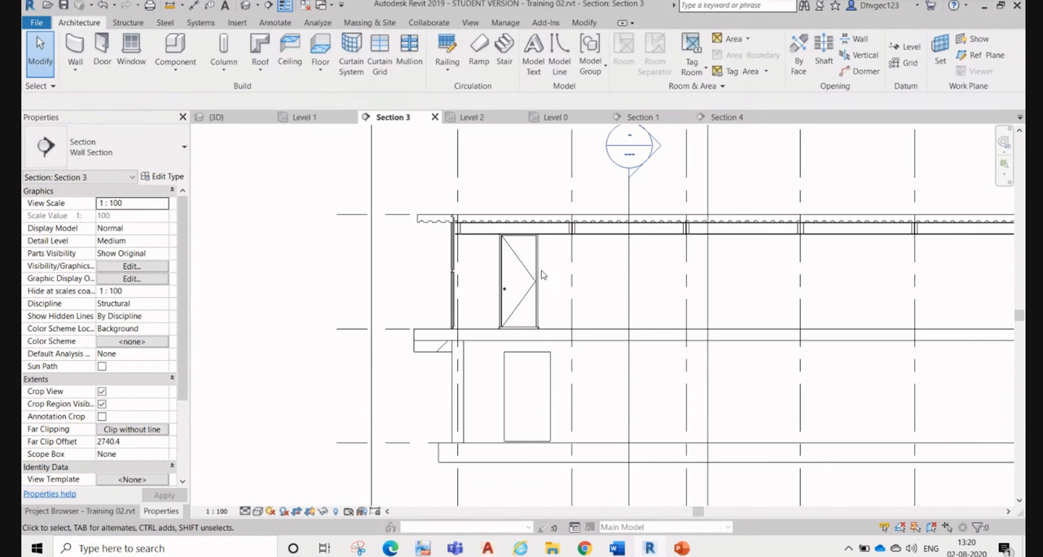
pyautogui.moveTo(543, 310); pyautogui.dragTo(541, 314, button='middle')
pyautogui.click(525, 359)
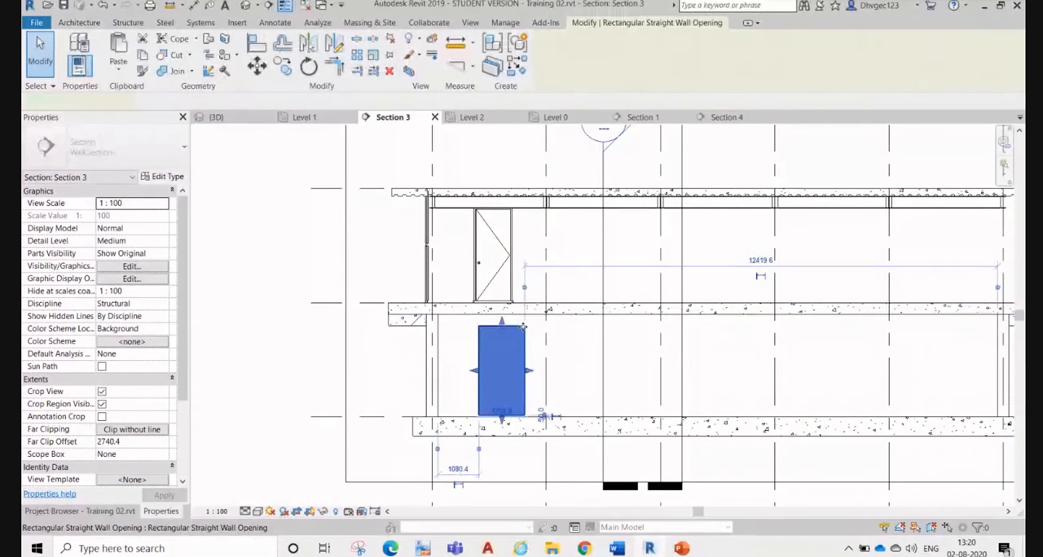
pyautogui.click(500, 240)
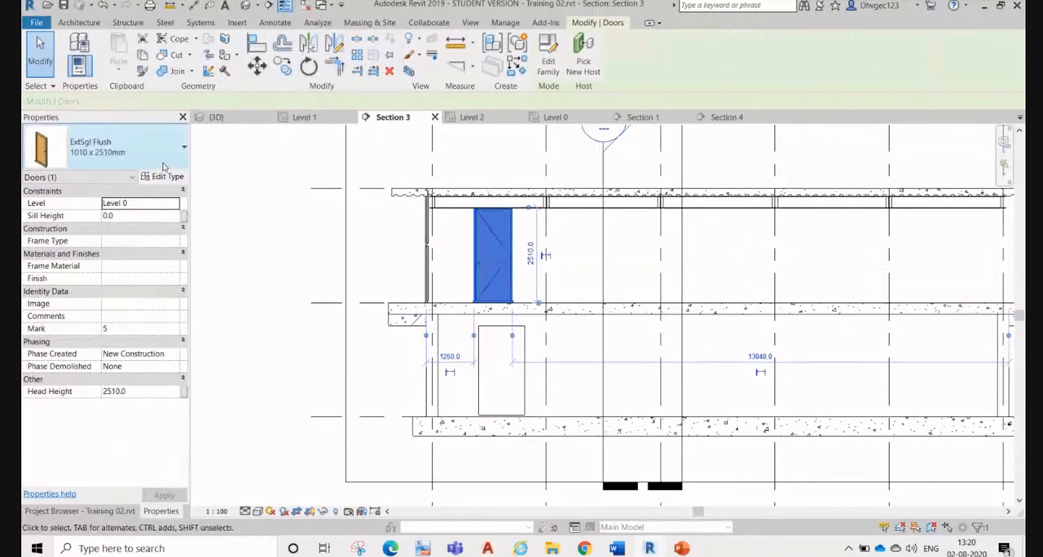
pyautogui.click(283, 224)
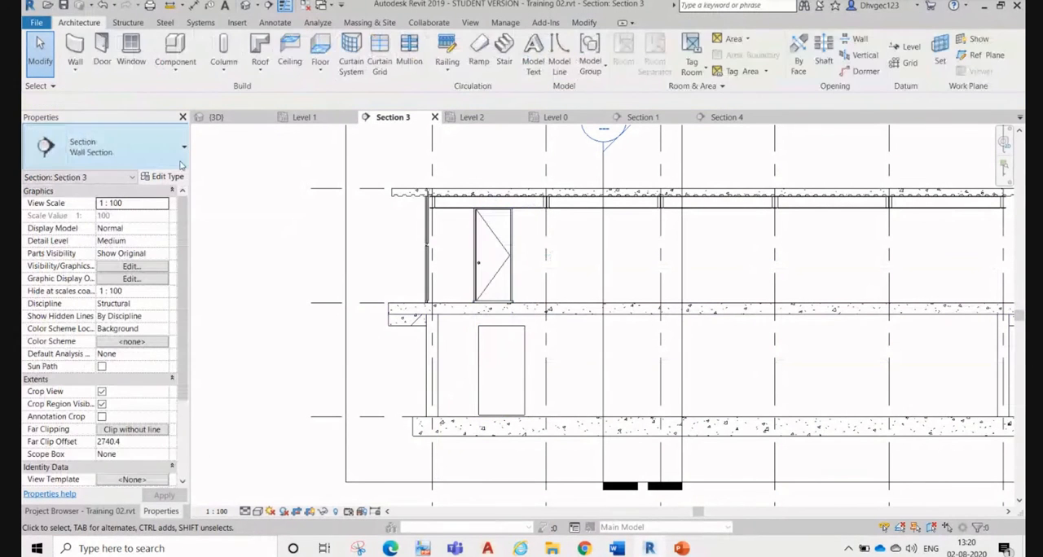
pyautogui.click(493, 253)
pyautogui.click(166, 176)
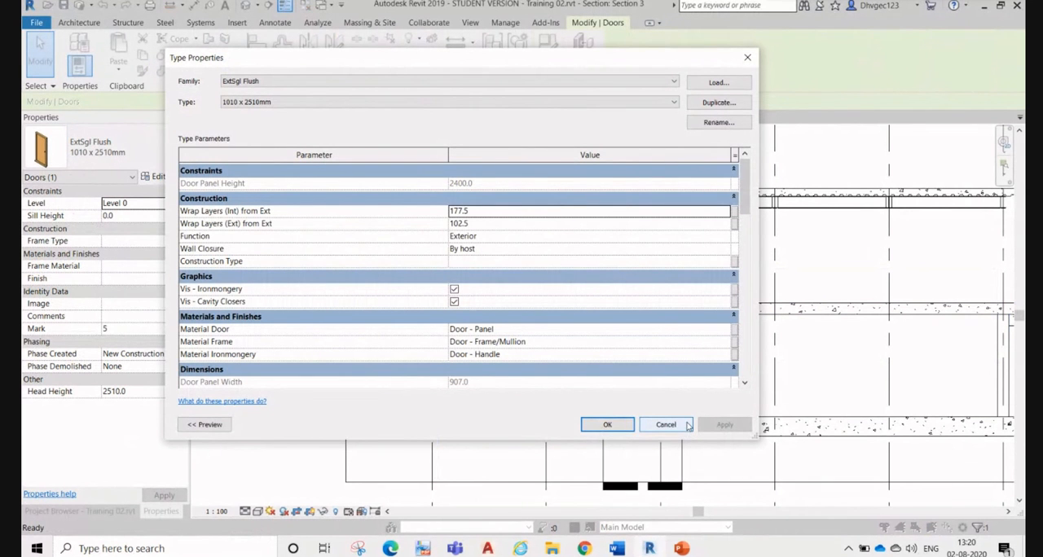
pyautogui.click(687, 426)
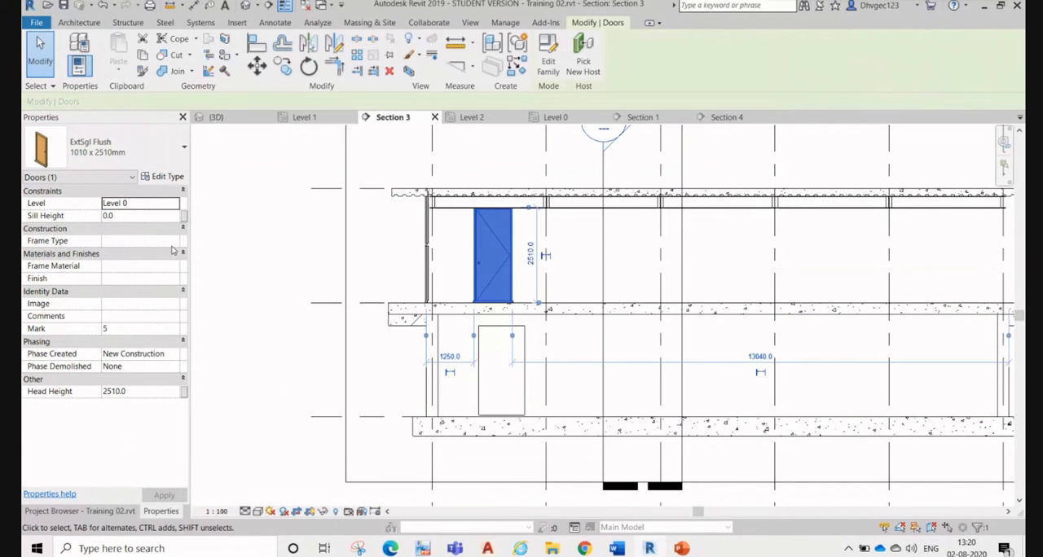
pyautogui.click(296, 226)
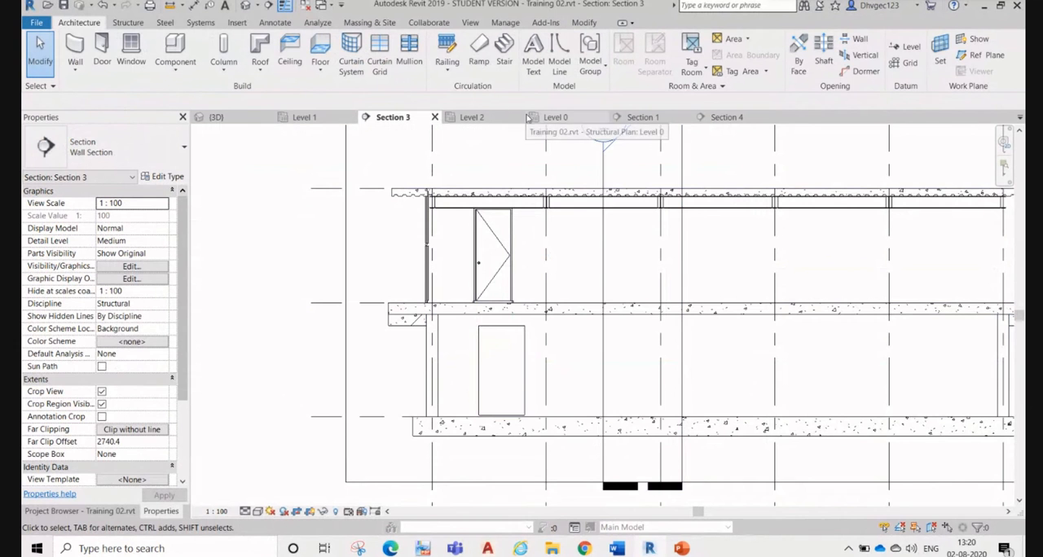
# Step: Start placing a window on the Level 0 plan and list the available M_Window-Square Opening types
pyautogui.click(578, 120)
pyautogui.scroll(-5, 530, 257)
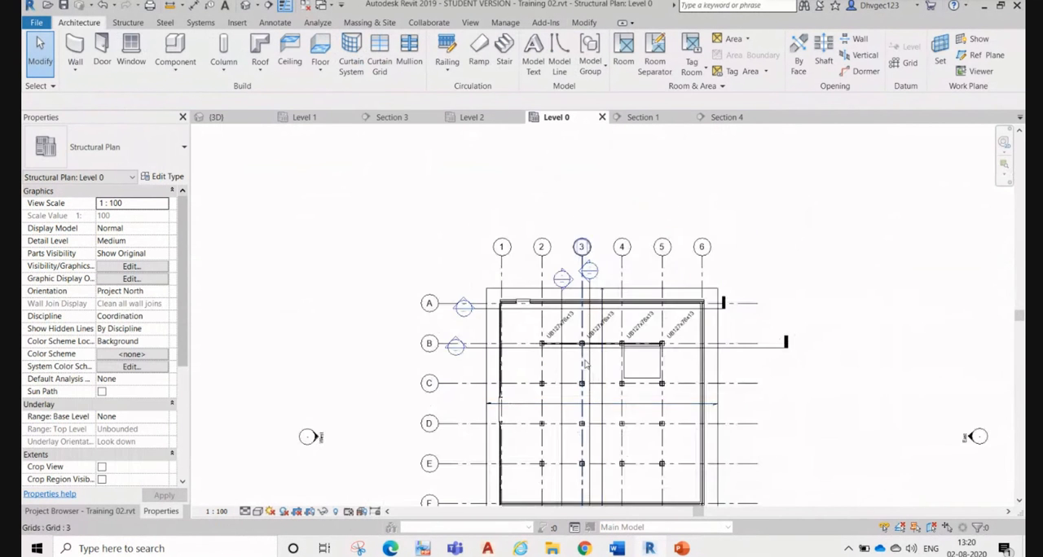
pyautogui.click(131, 51)
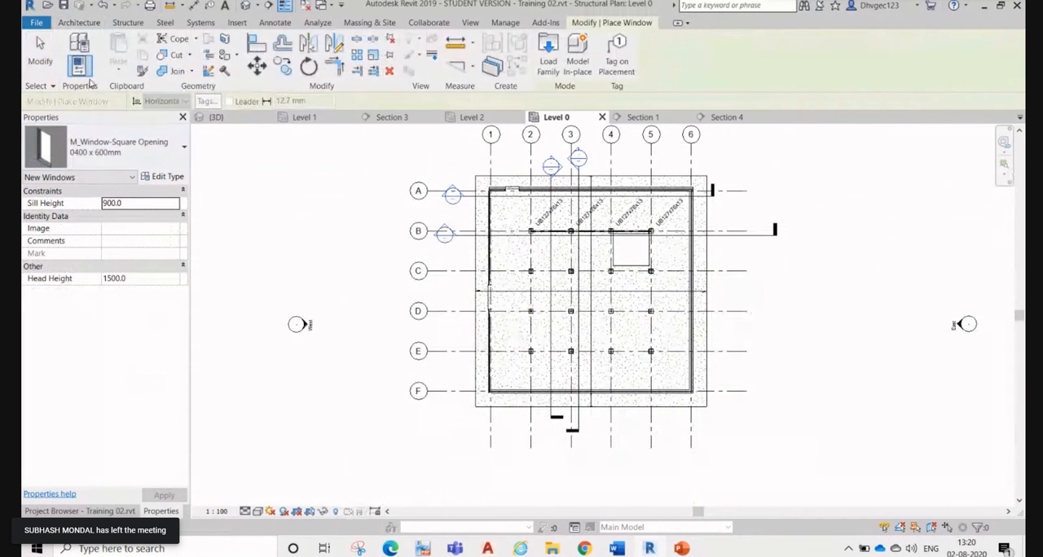
pyautogui.click(145, 143)
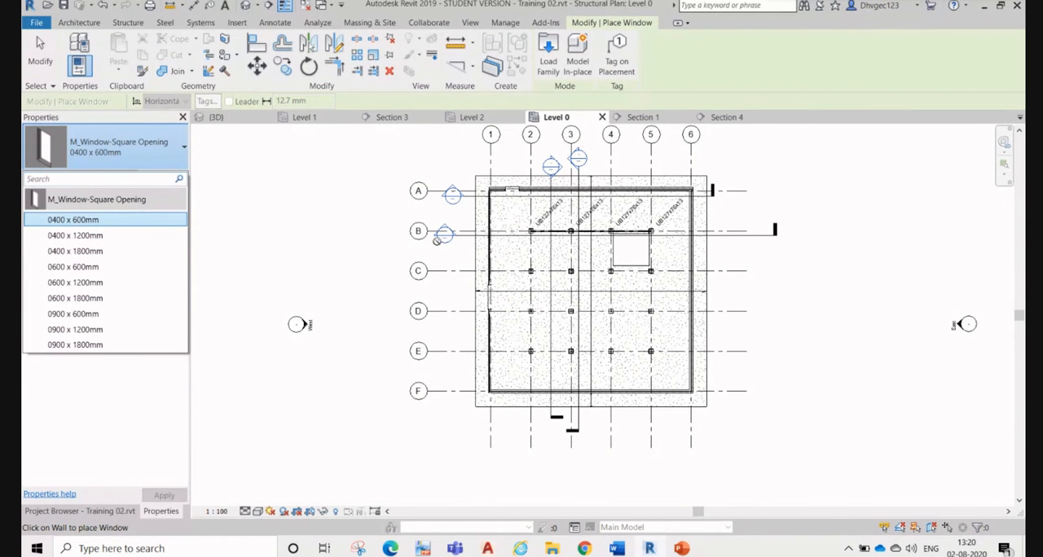
# Step: Place a 0400 x 600mm M_Window-Square Opening in the grid A wall on Level 0, about 2640 mm from the door
pyautogui.scroll(5, 513, 202)
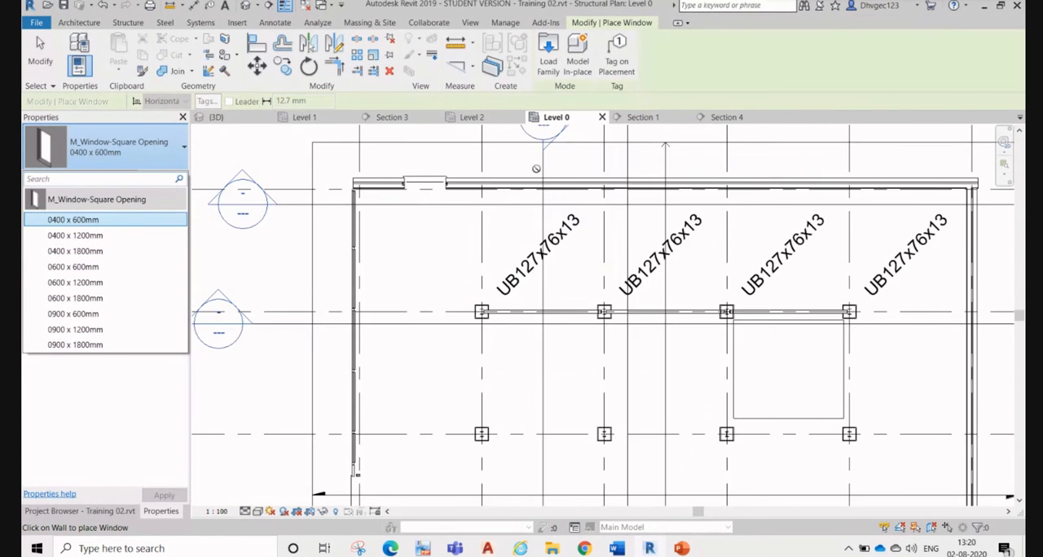
pyautogui.click(112, 155)
pyautogui.scroll(4, 579, 189)
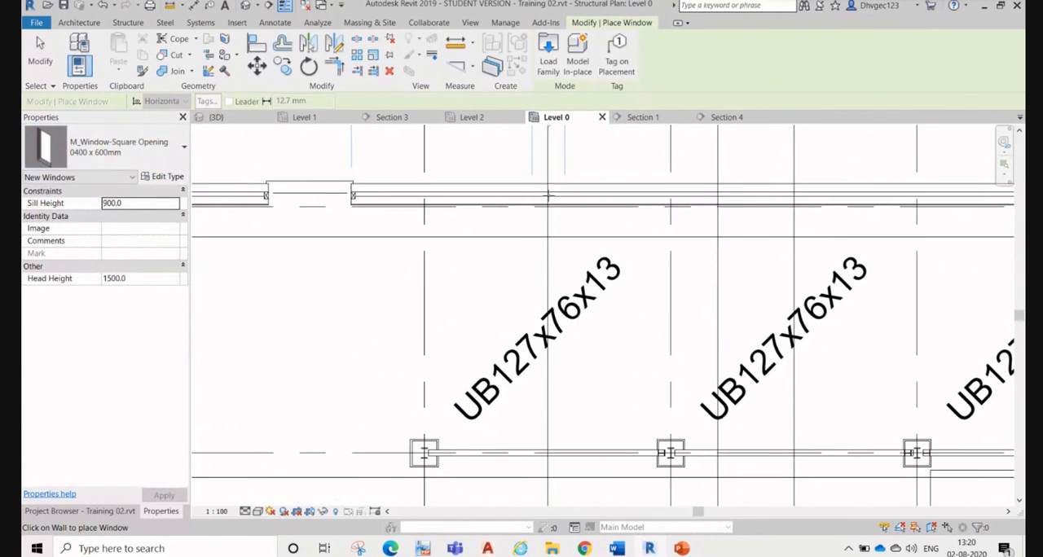
pyautogui.click(580, 189)
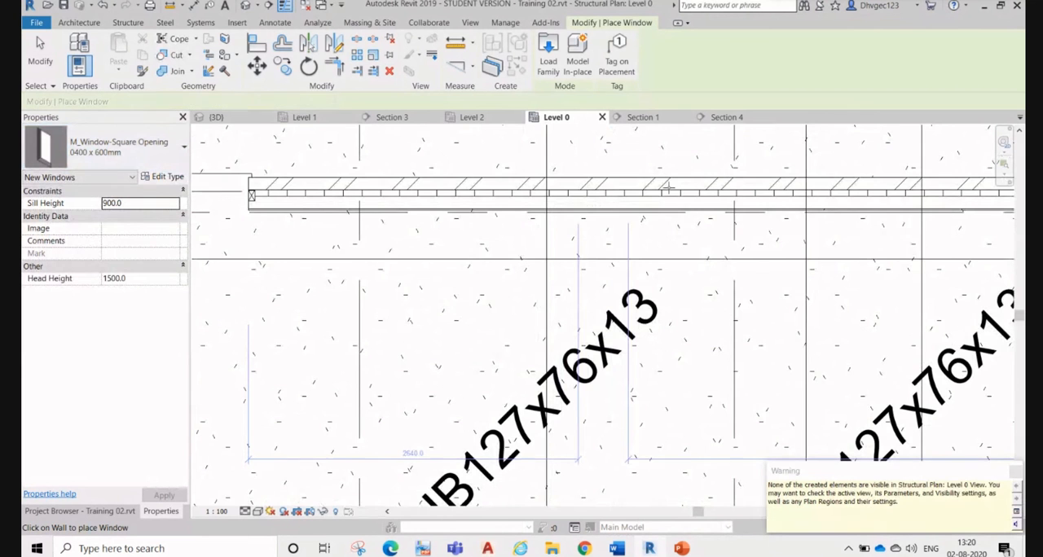
pyautogui.scroll(-2, 644, 289)
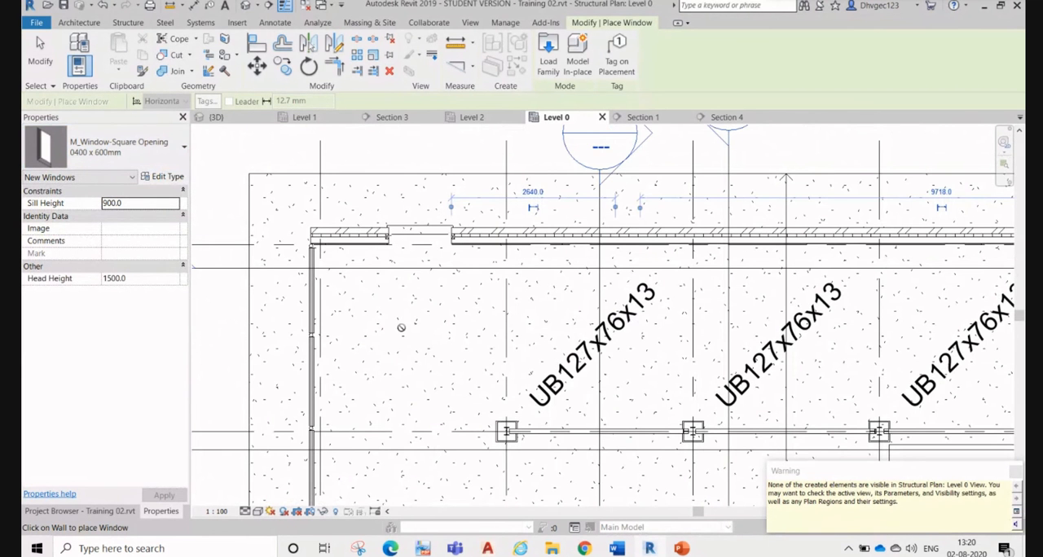
pyautogui.press('Escape')
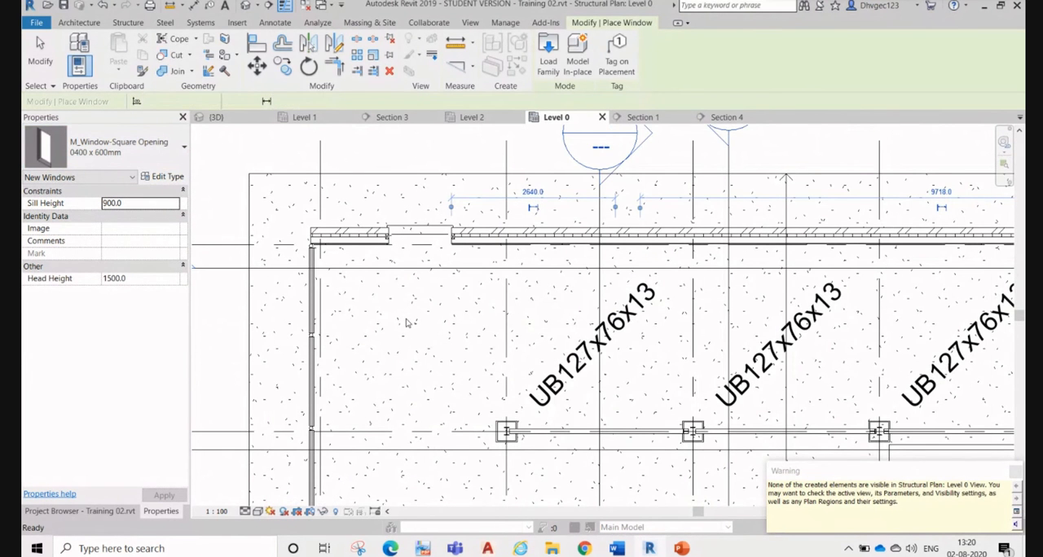
# Step: Check the Walls and Windows categories in the Level 0 plan's Visibility/Graphic Overrides, leaving their settings as they are
pyautogui.press('v')
pyautogui.press('g')
pyautogui.click(570, 349)
pyautogui.press('w')
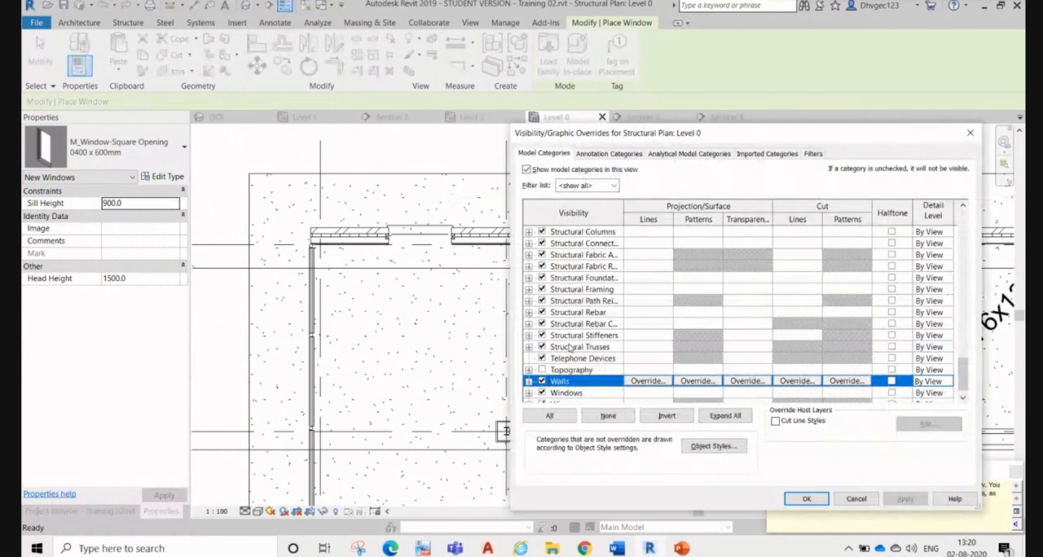
pyautogui.scroll(-1, 570, 349)
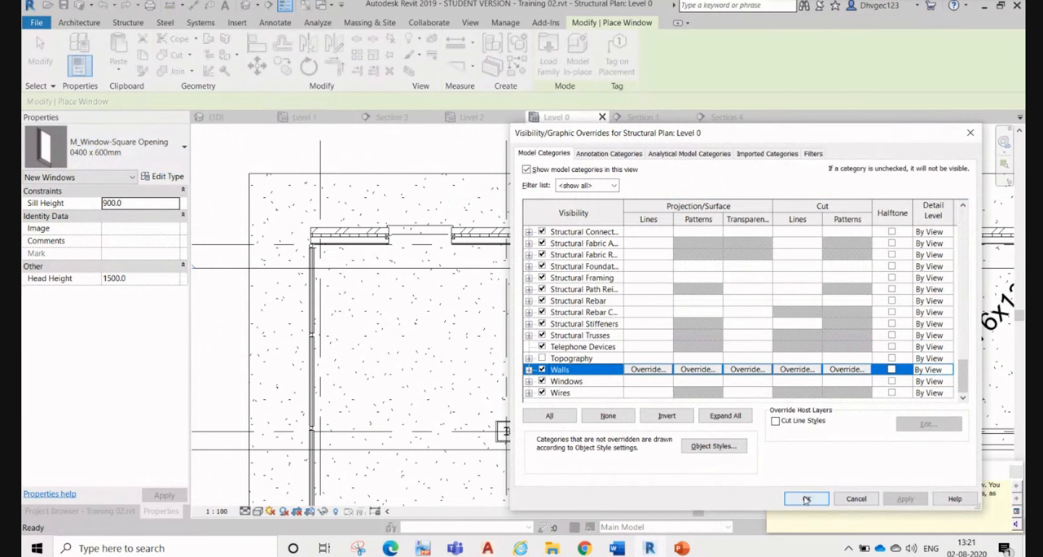
pyautogui.click(806, 499)
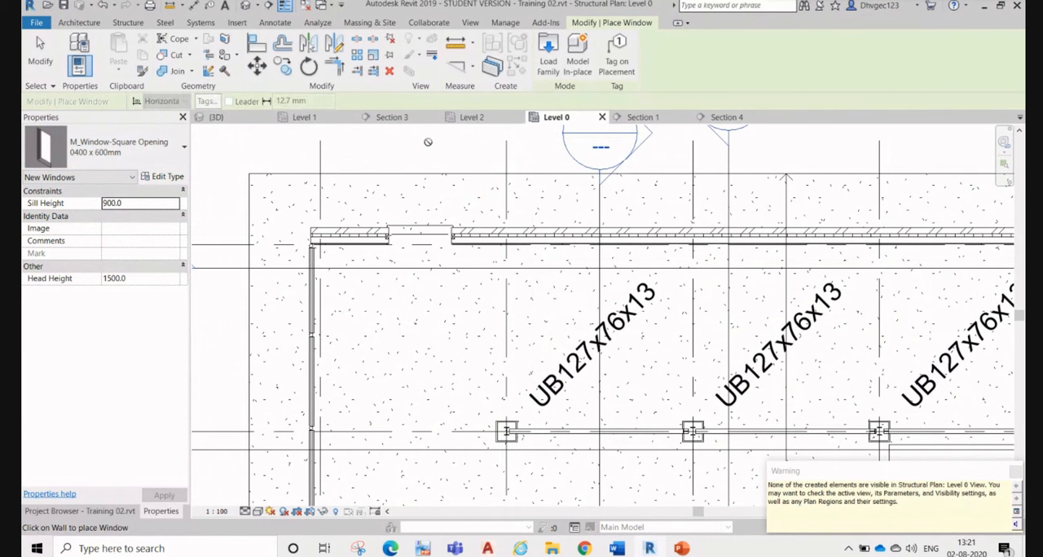
# Step: Turn off the section box in the 3D view and bring the brick wall with the flush door into view from the back
pyautogui.click(260, 120)
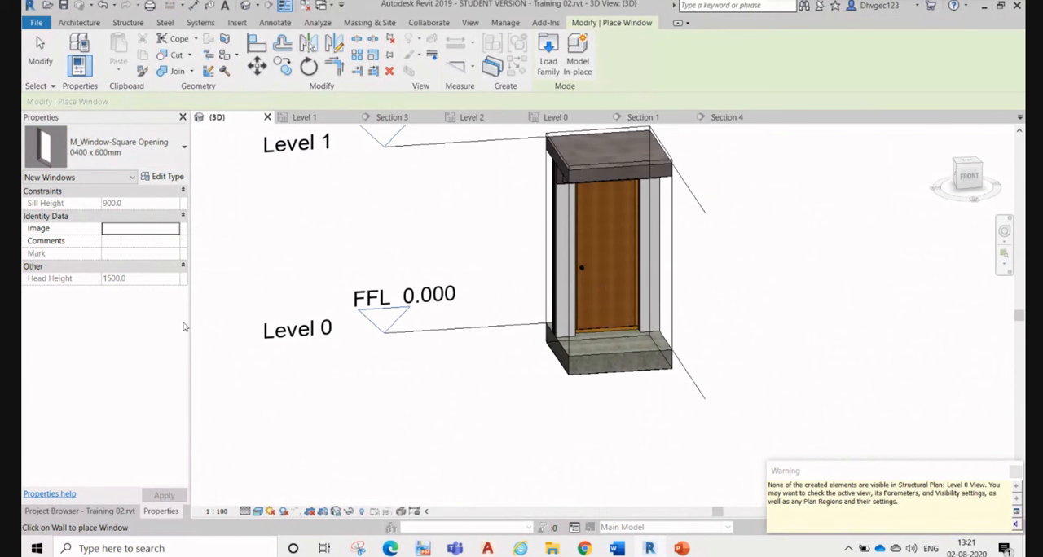
pyautogui.press('Escape')
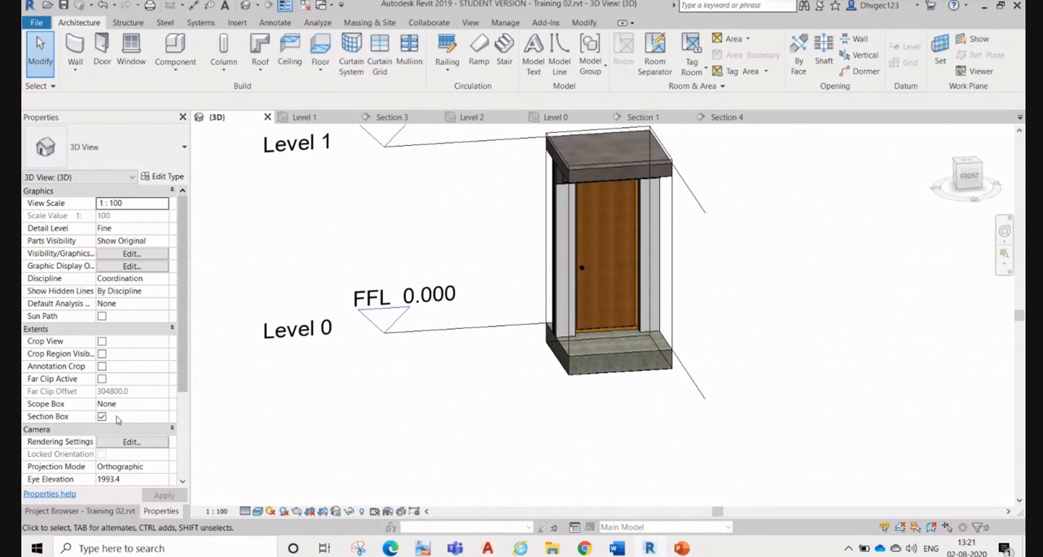
pyautogui.click(102, 417)
pyautogui.scroll(-5, 540, 248)
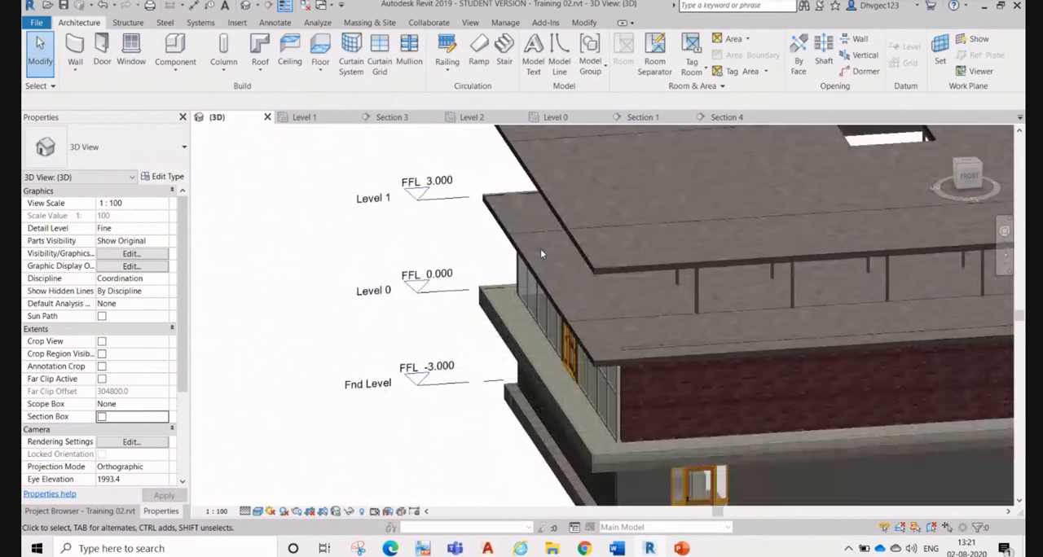
pyautogui.scroll(5, 540, 249)
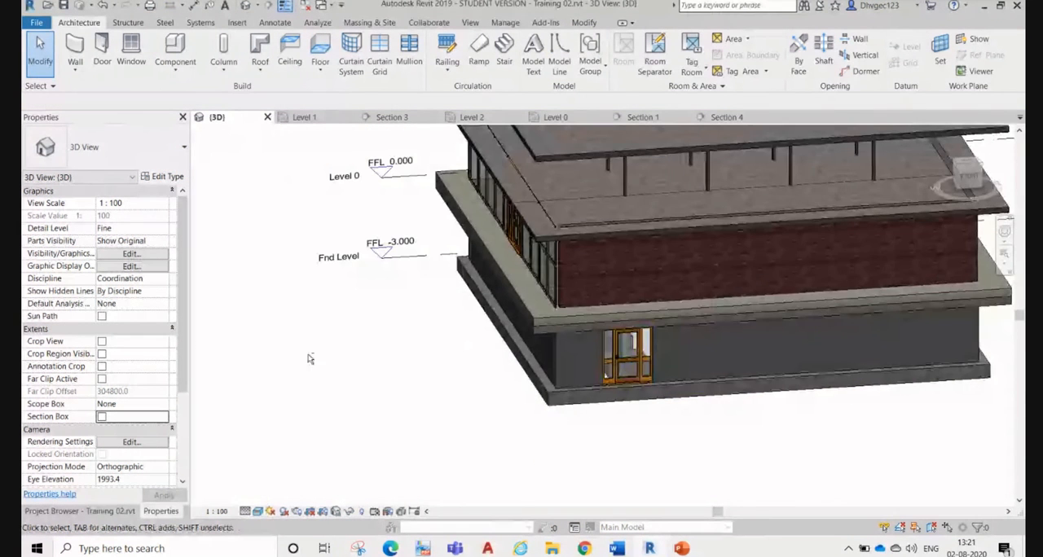
pyautogui.keyDown('shift'); pyautogui.moveTo(311, 359); pyautogui.dragTo(621, 284, button='middle'); pyautogui.keyUp('shift')
pyautogui.scroll(4, 327, 197)
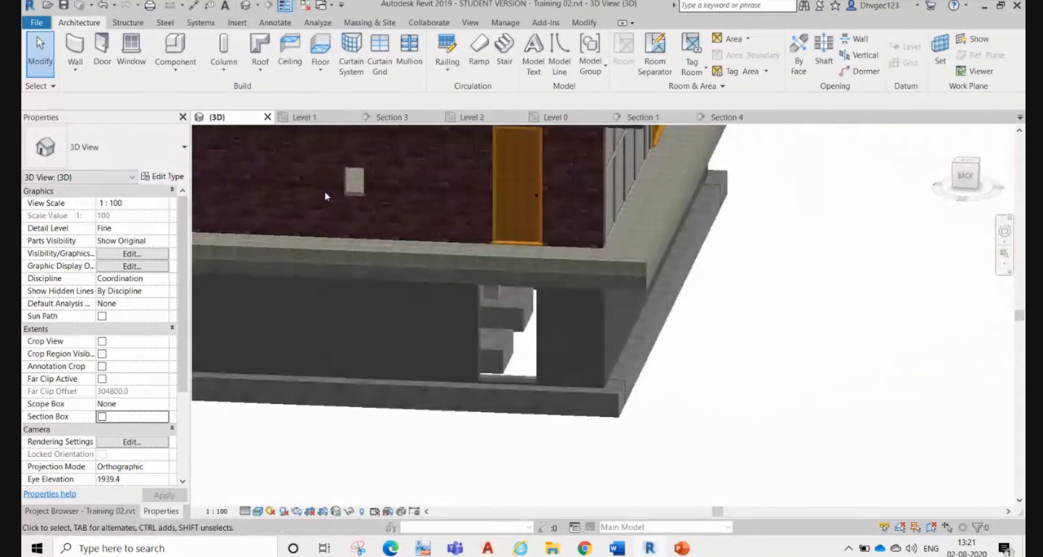
# Step: Examine the small square opening beside the flush door in the 3D view by selecting its host brick wall
pyautogui.click(359, 197)
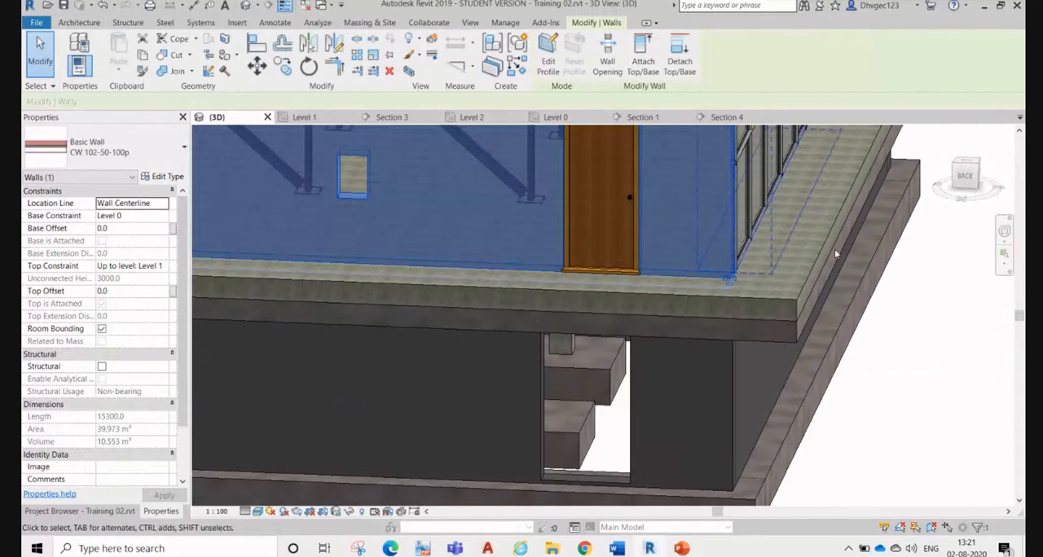
pyautogui.click(905, 372)
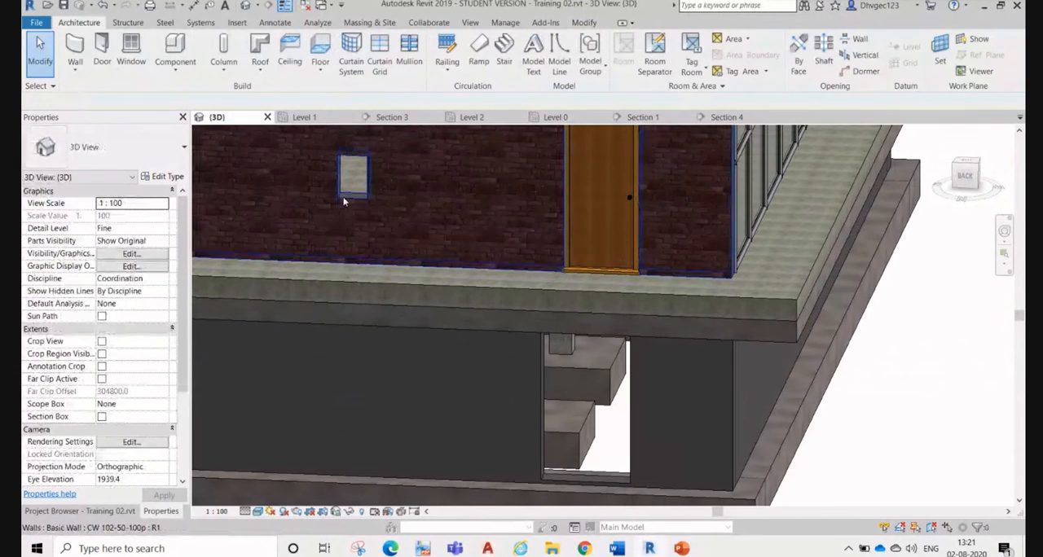
pyautogui.click(357, 196)
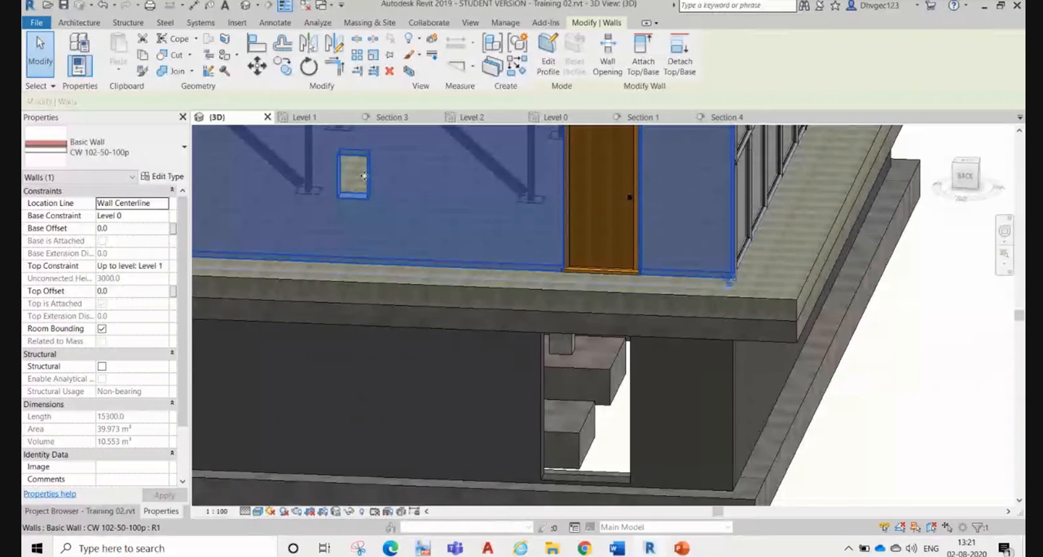
pyautogui.scroll(-2, 364, 177)
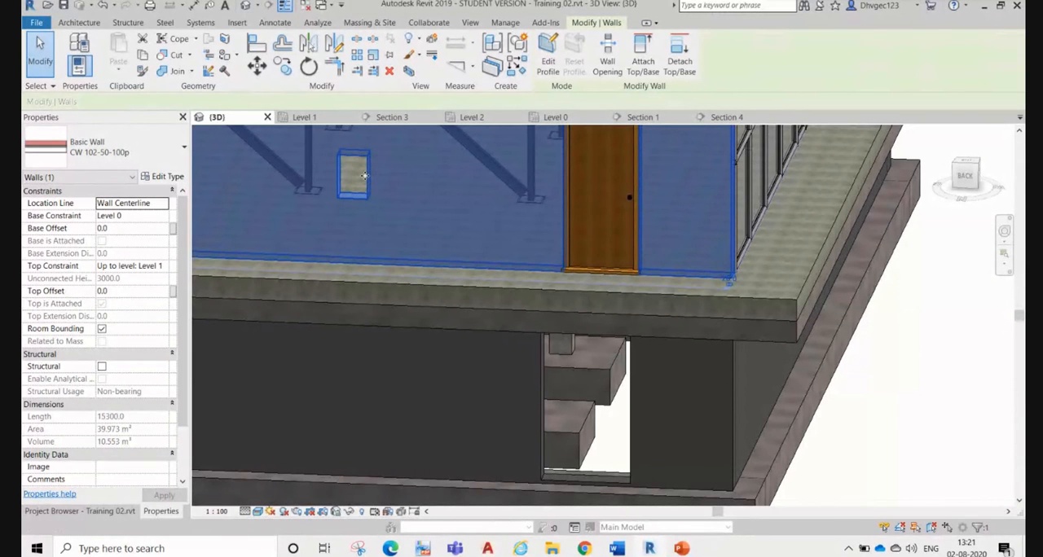
pyautogui.scroll(-3, 395, 236)
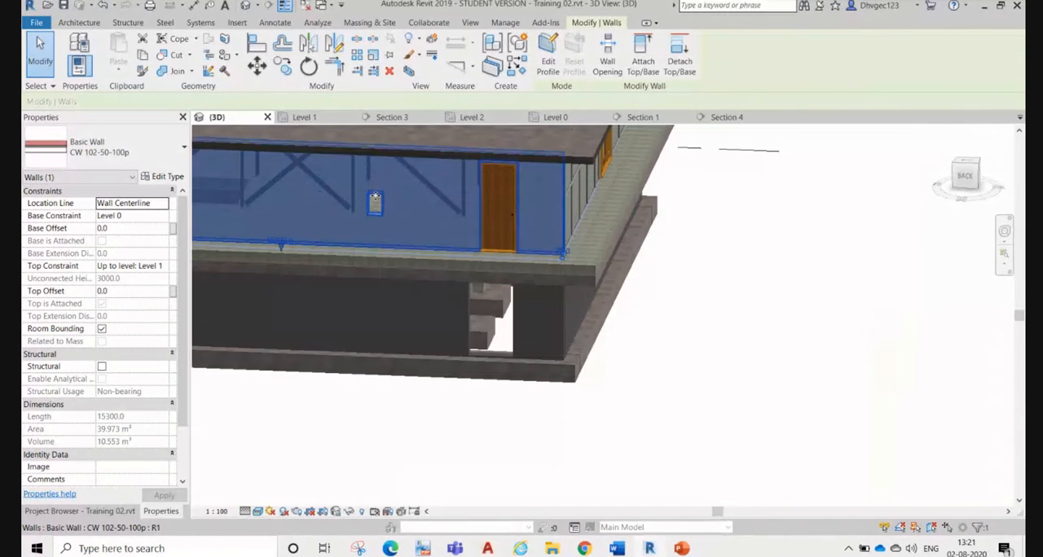
pyautogui.click(690, 264)
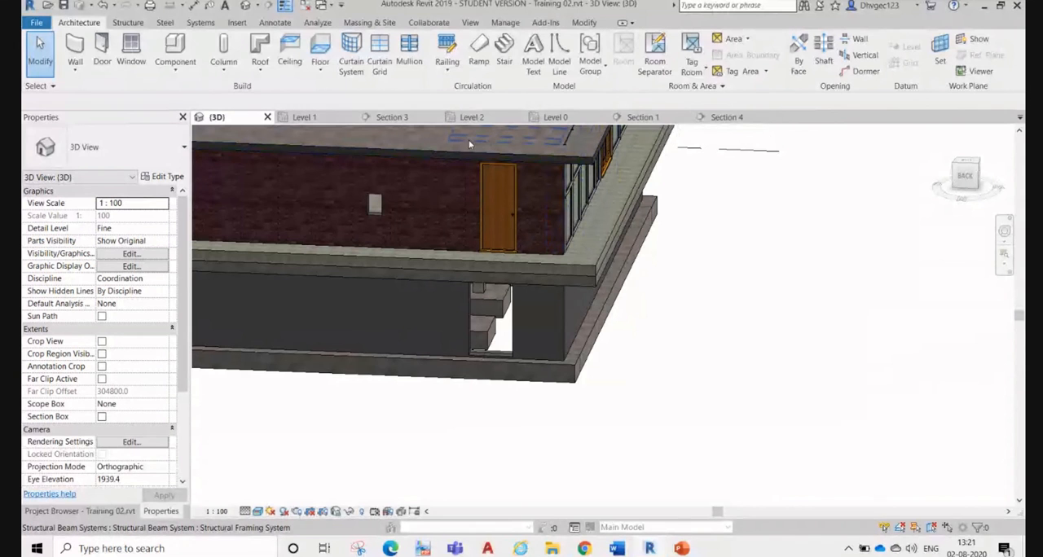
# Step: Open Section 3 and inspect the square window opening's sill height, head height and position dimensions without changing them
pyautogui.click(396, 117)
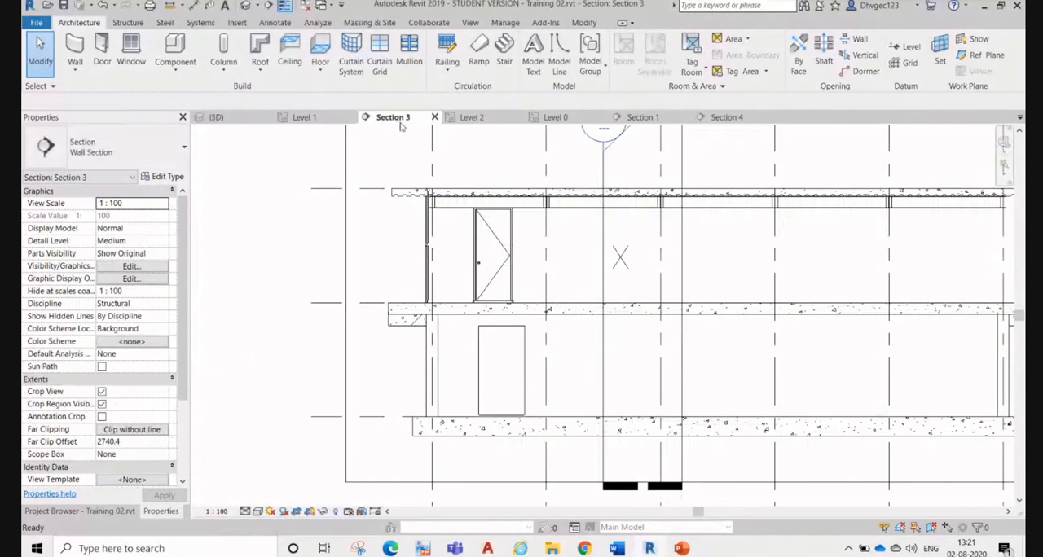
pyautogui.moveTo(616, 271); pyautogui.dragTo(533, 301, button='middle')
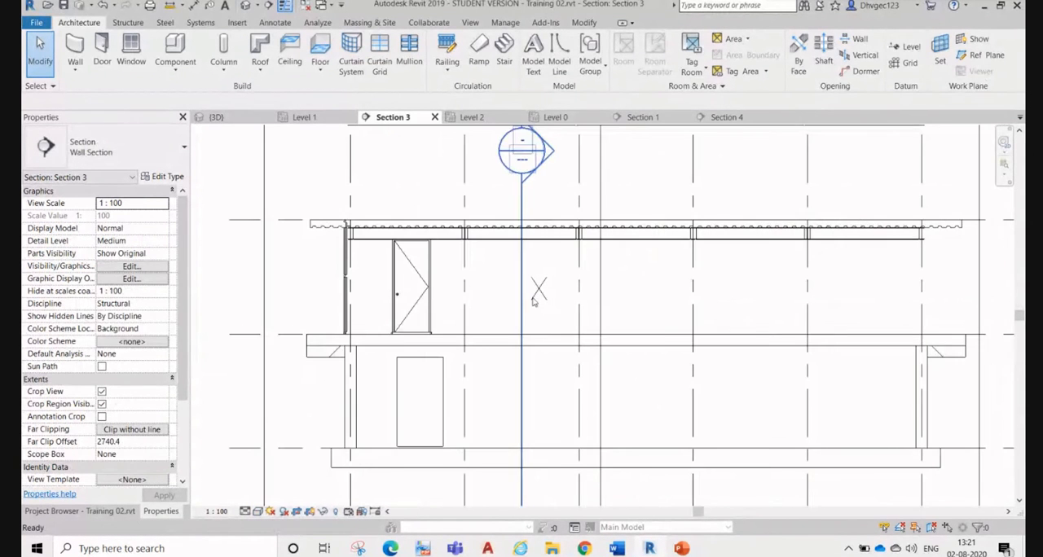
pyautogui.click(539, 290)
pyautogui.scroll(5, 540, 291)
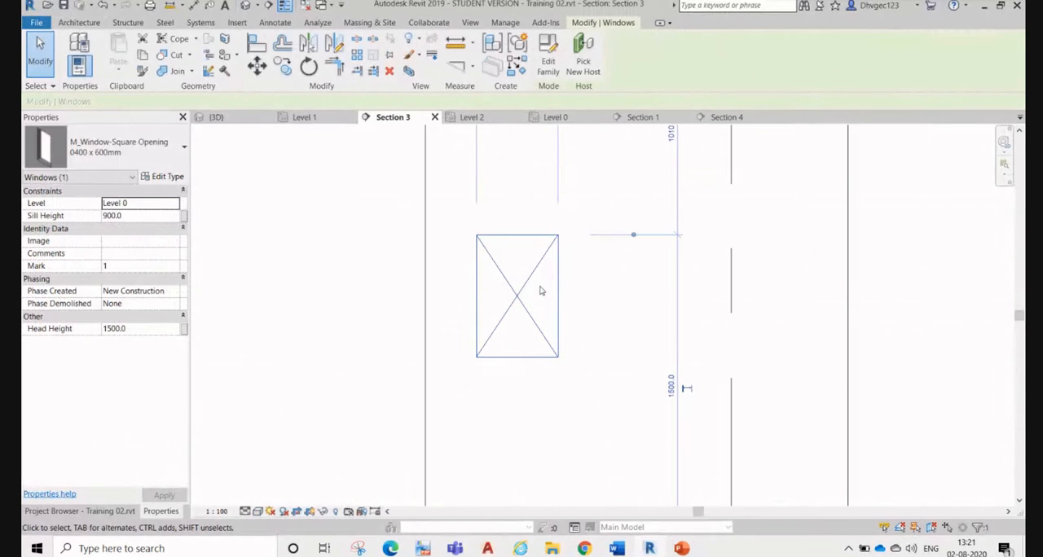
pyautogui.press('Escape')
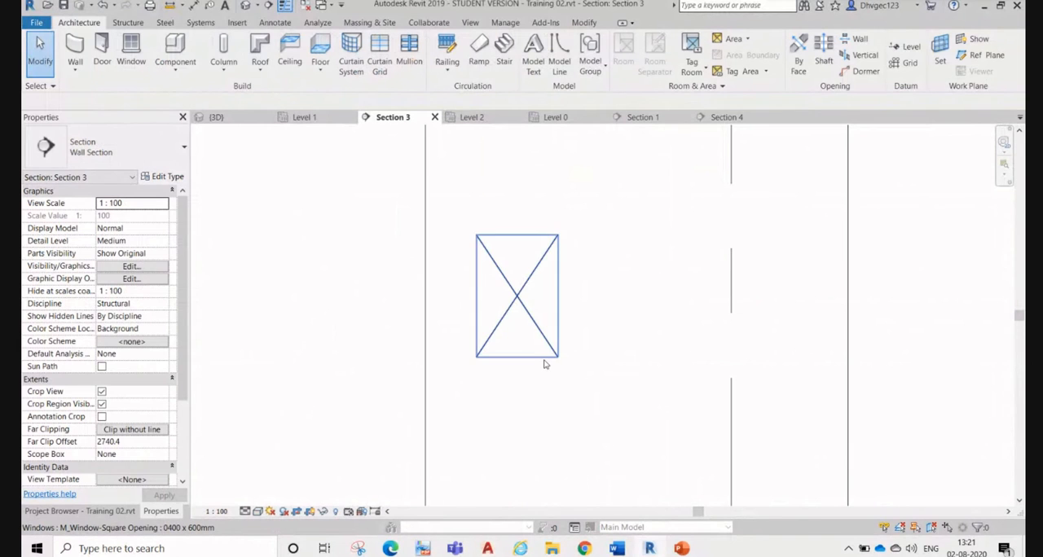
pyautogui.click(531, 280)
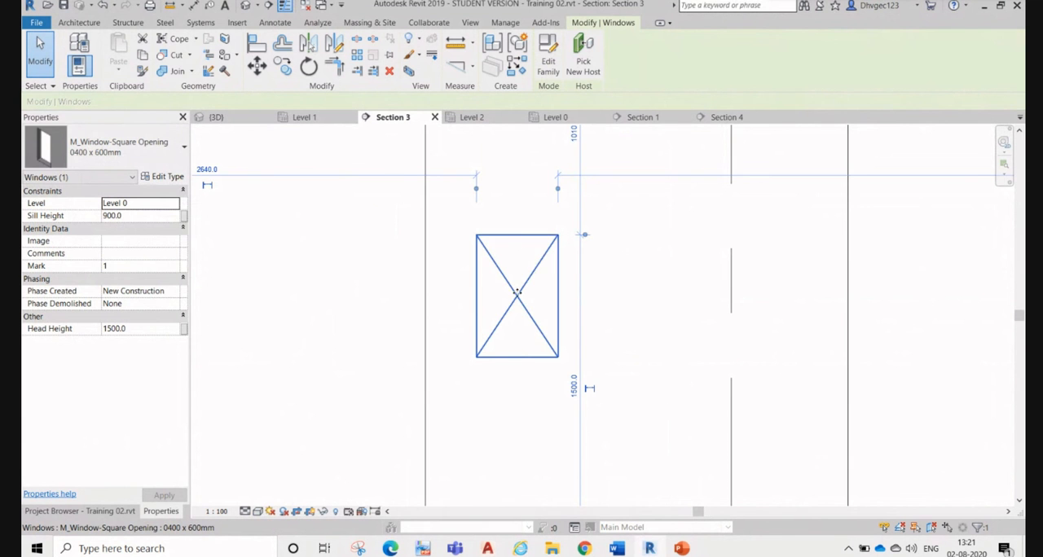
pyautogui.press('Escape')
pyautogui.scroll(-2, 533, 292)
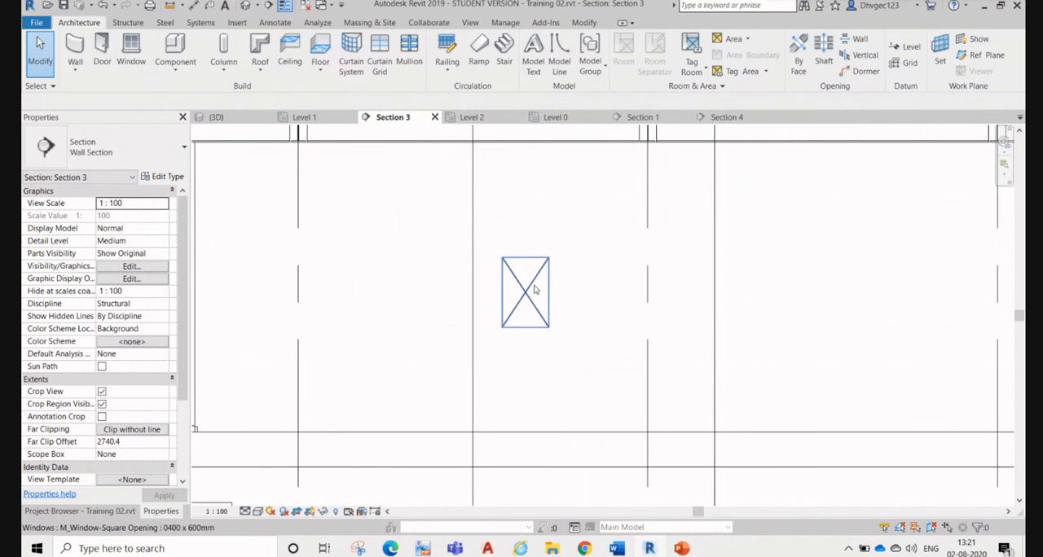
pyautogui.click(535, 288)
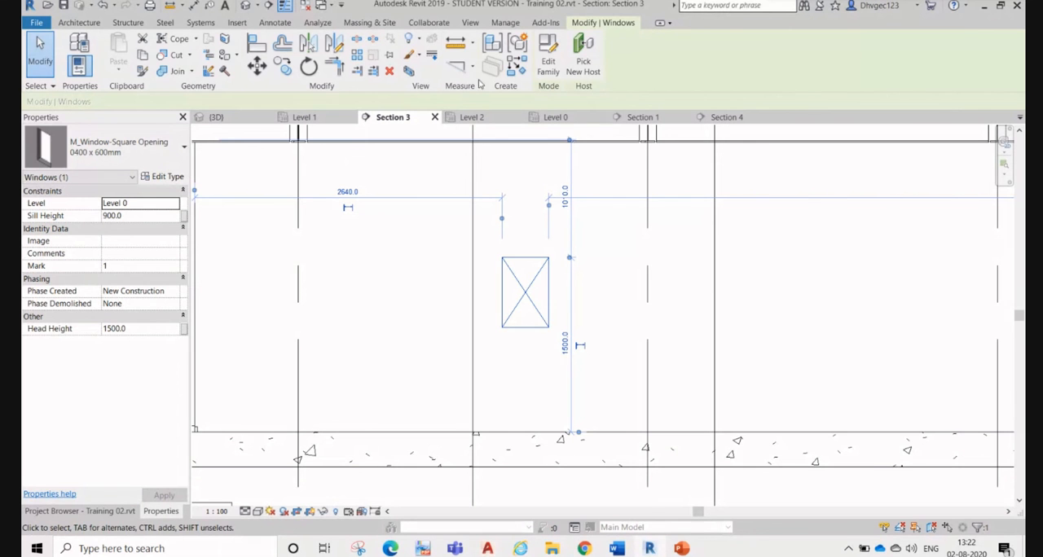
pyautogui.click(47, 45)
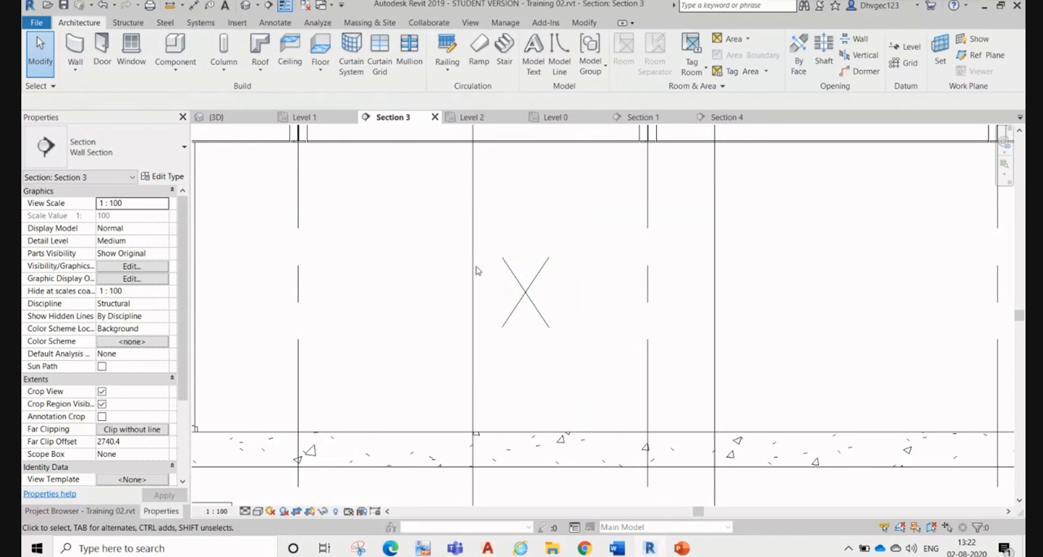
# Step: Start placing another window and open the Singapore library's Windows folder for loading a family
pyautogui.click(130, 49)
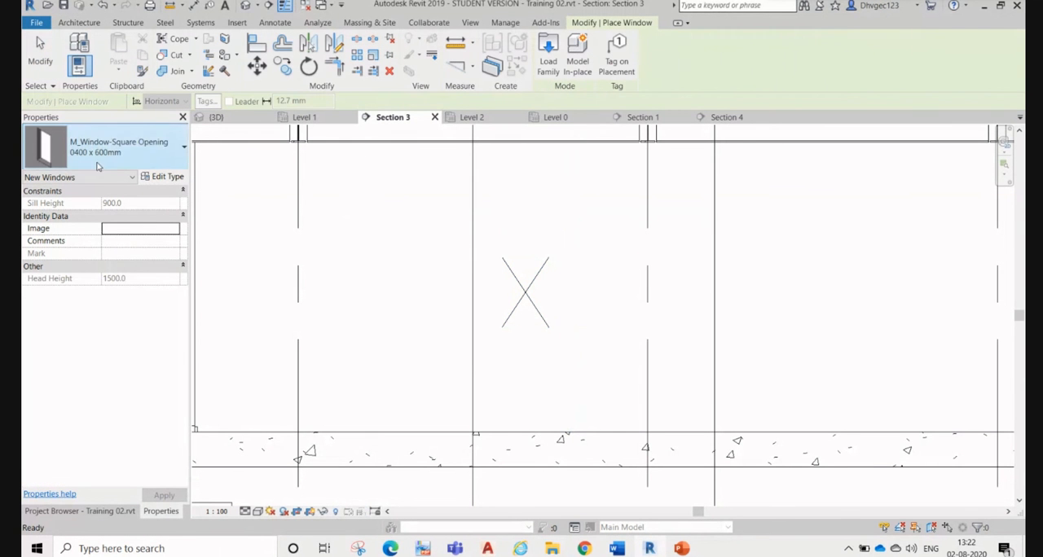
pyautogui.click(549, 59)
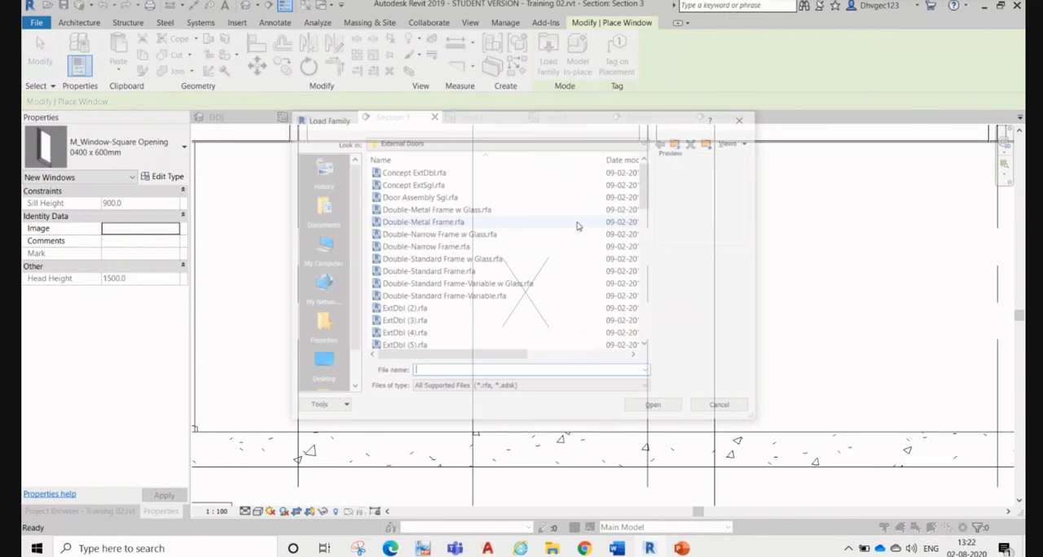
pyautogui.click(677, 142)
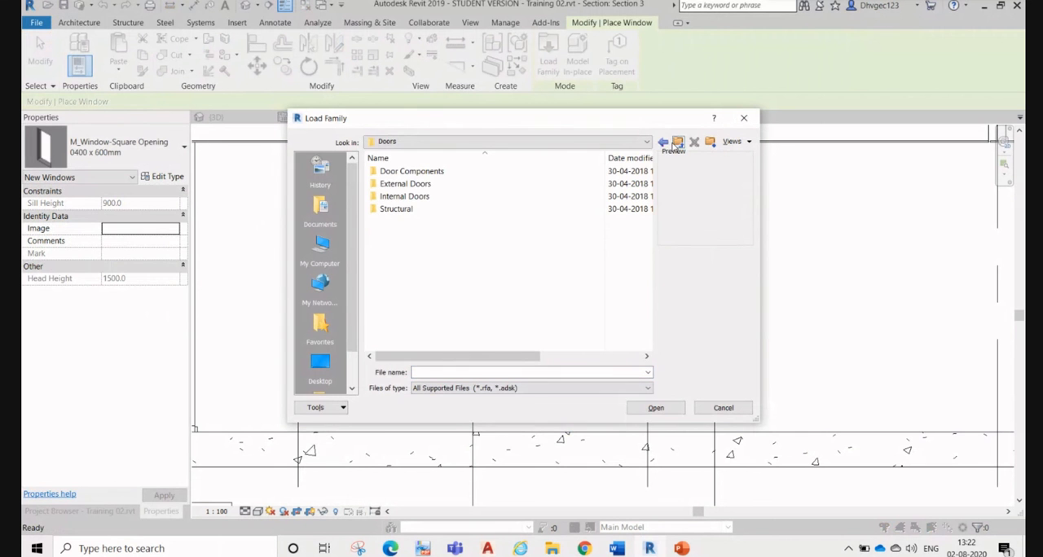
pyautogui.click(677, 142)
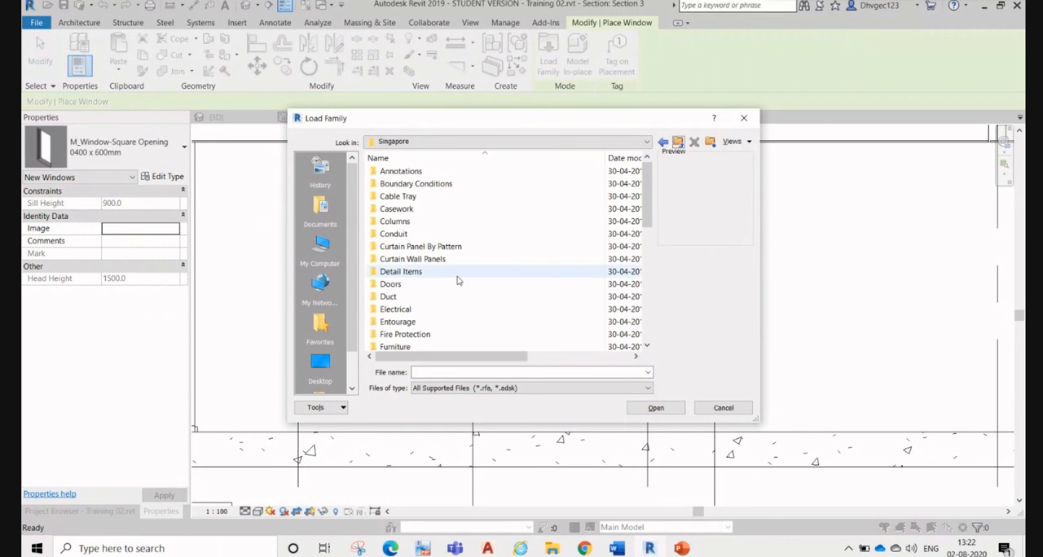
pyautogui.scroll(-8, 414, 318)
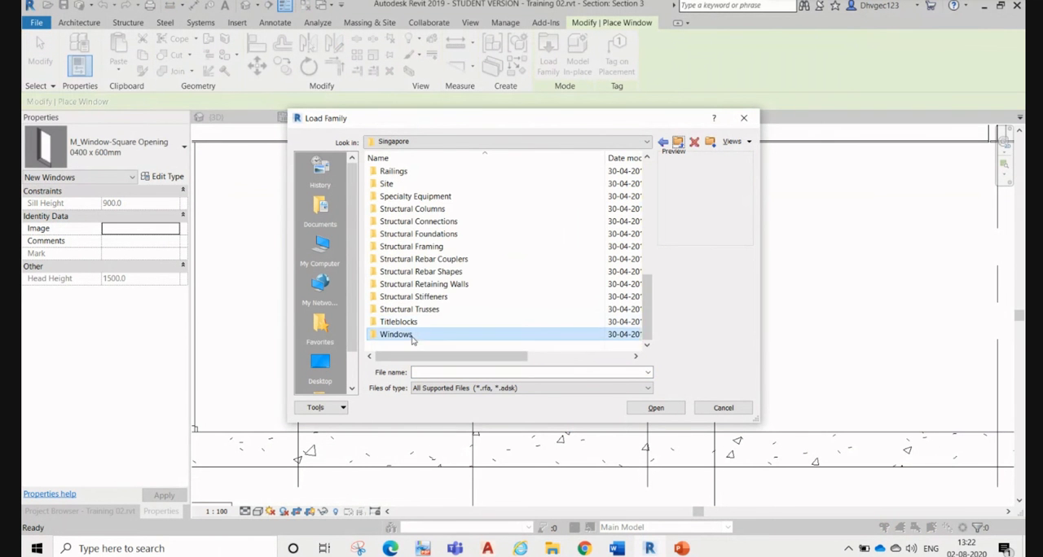
pyautogui.doubleClick(400, 335)
# Step: Preview the casement window families in the Windows folder and the round and square opening families in its Structural subfolder
pyautogui.click(432, 184)
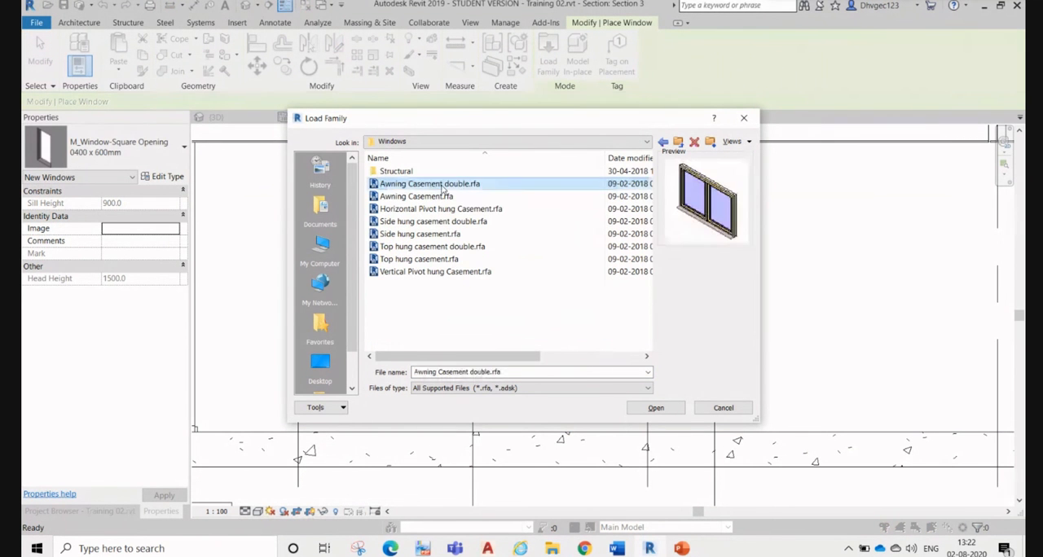
pyautogui.click(440, 222)
pyautogui.click(441, 259)
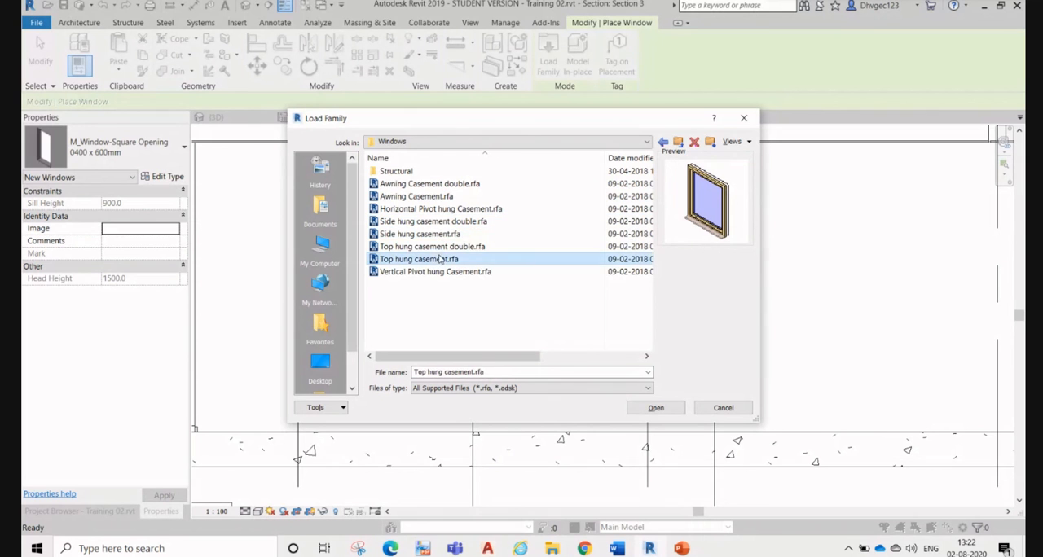
pyautogui.click(441, 272)
pyautogui.doubleClick(421, 172)
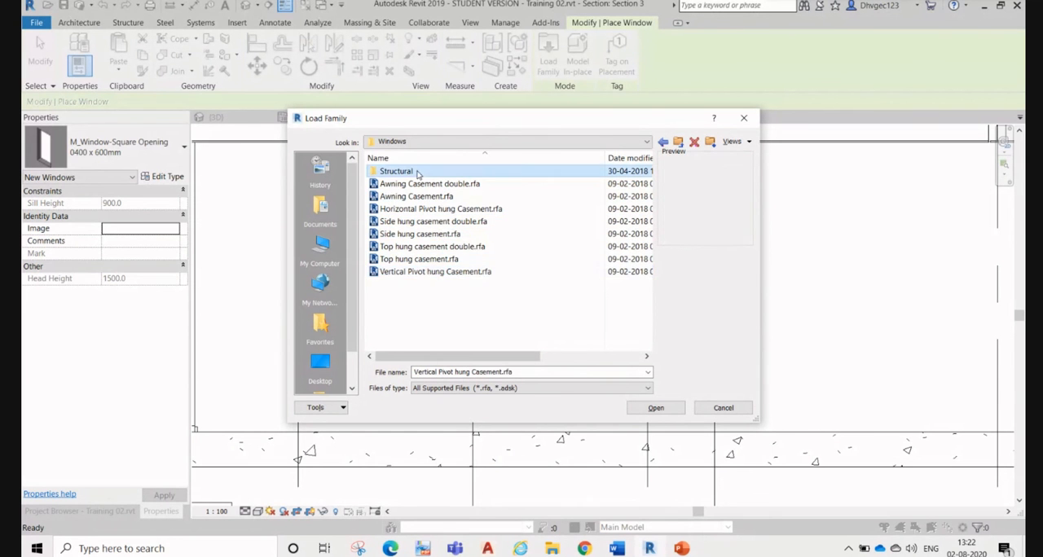
pyautogui.click(427, 184)
pyautogui.click(431, 172)
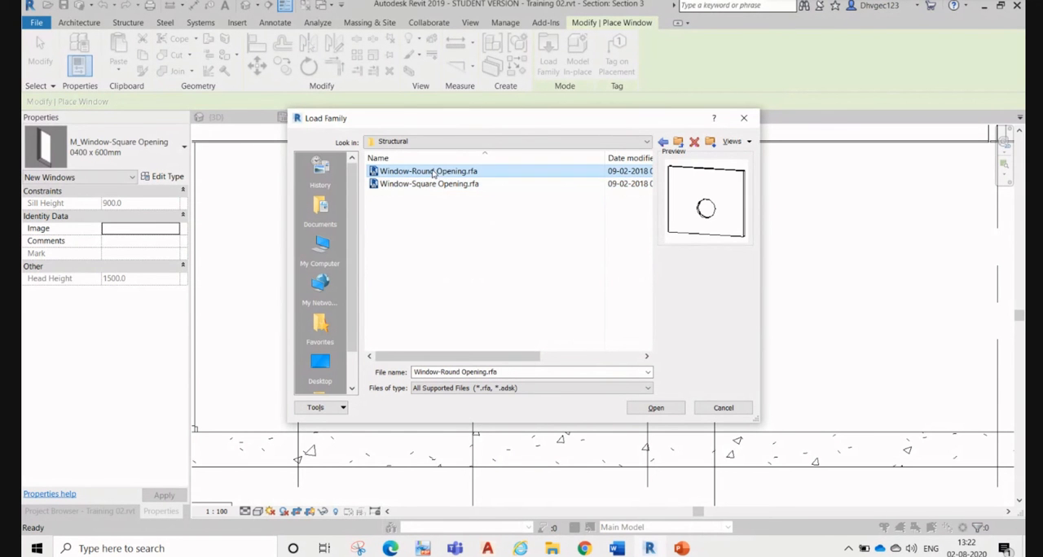
pyautogui.click(429, 184)
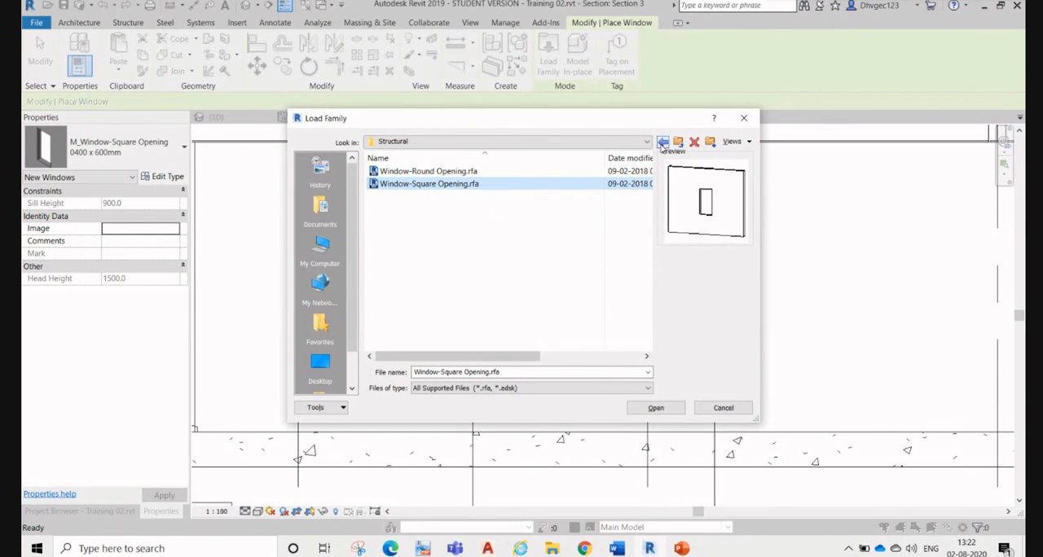
pyautogui.click(662, 141)
pyautogui.click(437, 197)
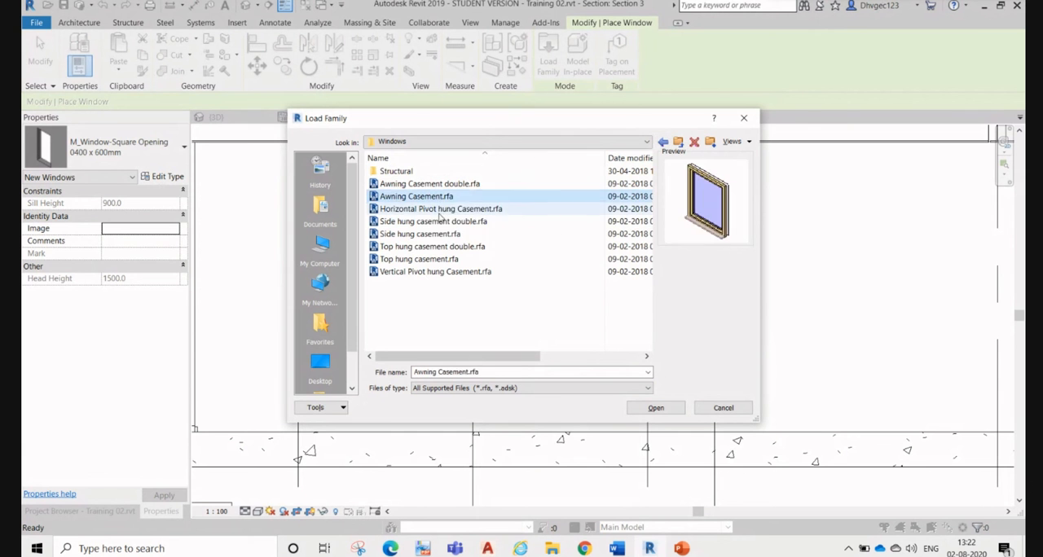
pyautogui.click(440, 221)
pyautogui.click(440, 234)
pyautogui.click(440, 259)
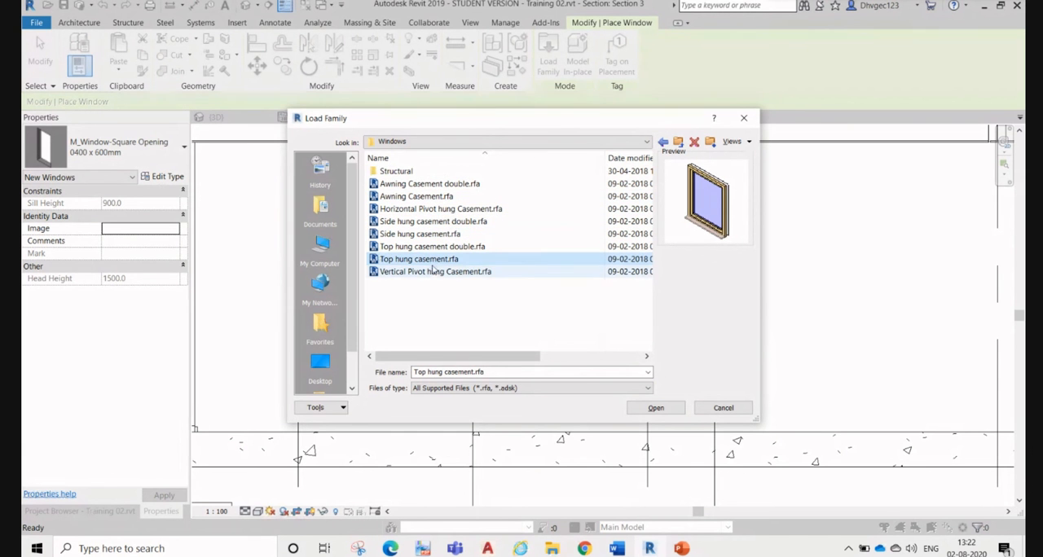
# Step: Load the Awning Casement double family and place a 1200/1200 window in Section 3's lower wall, about 3200 mm from the wall end near the door opening
pyautogui.click(469, 184)
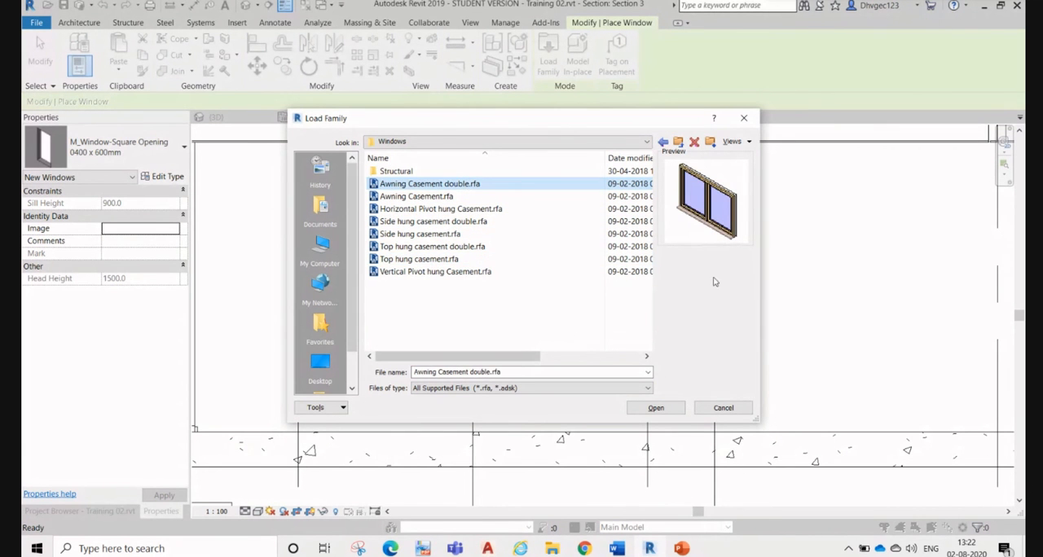
pyautogui.click(657, 407)
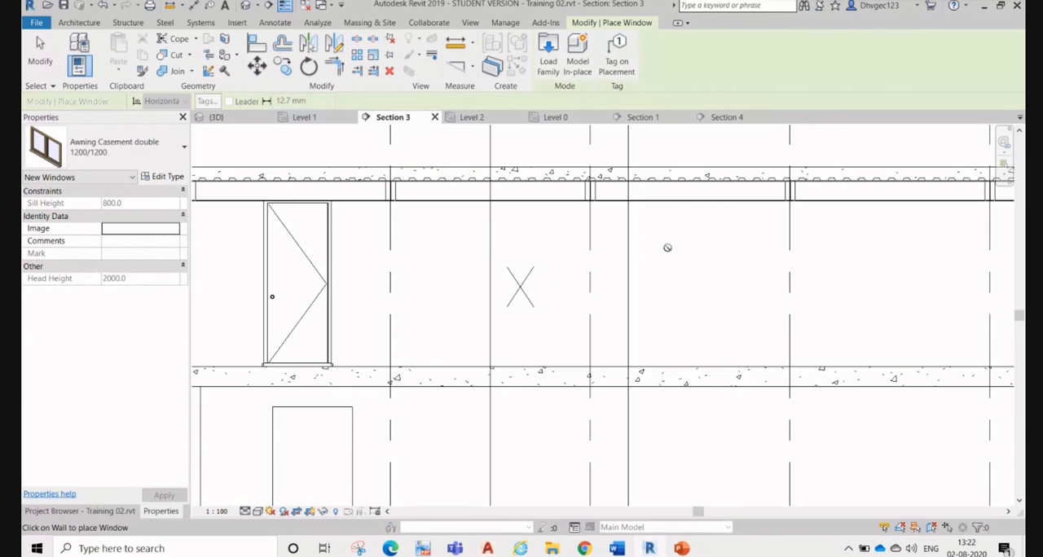
pyautogui.scroll(-3, 666, 222)
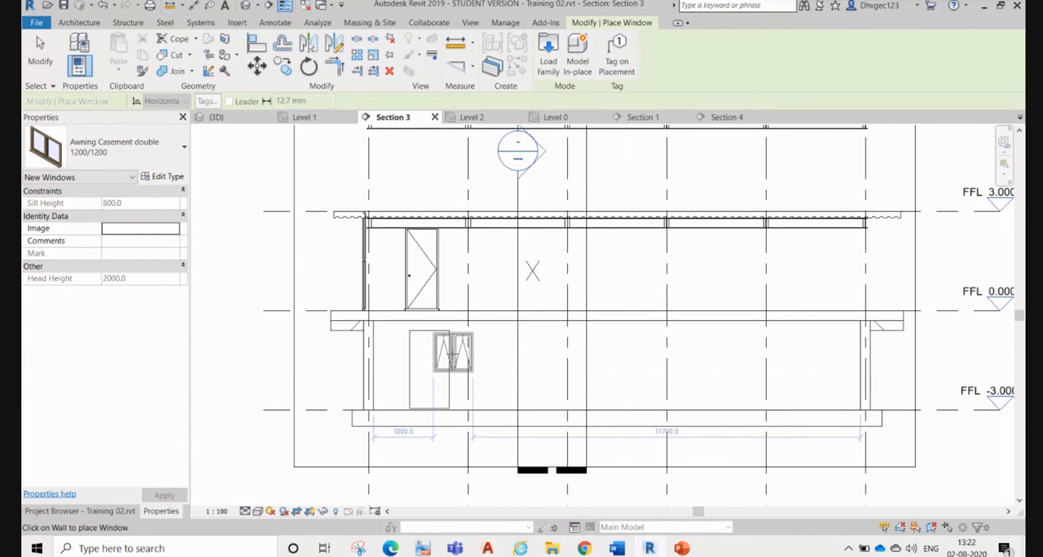
pyautogui.scroll(2, 499, 373)
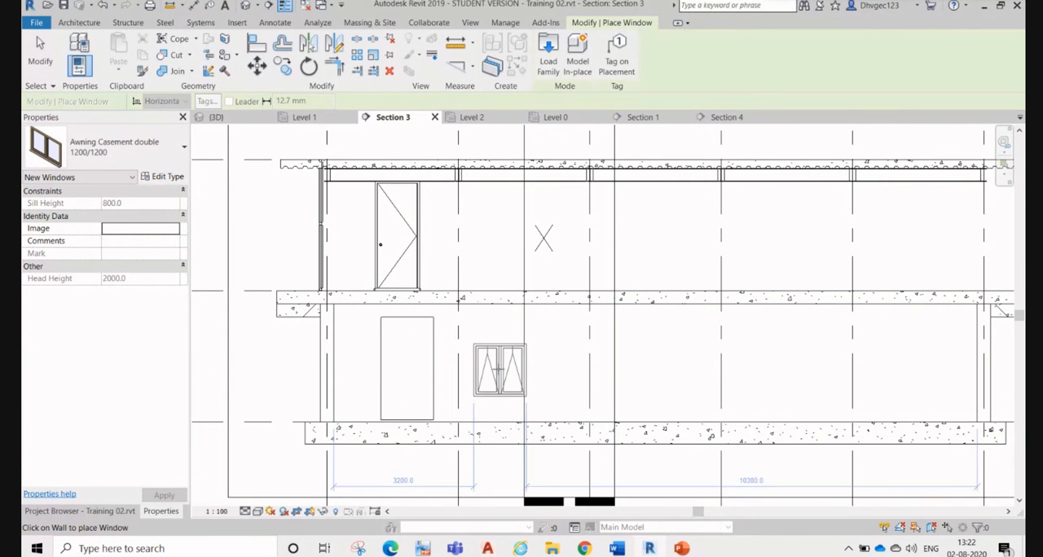
pyautogui.click(500, 363)
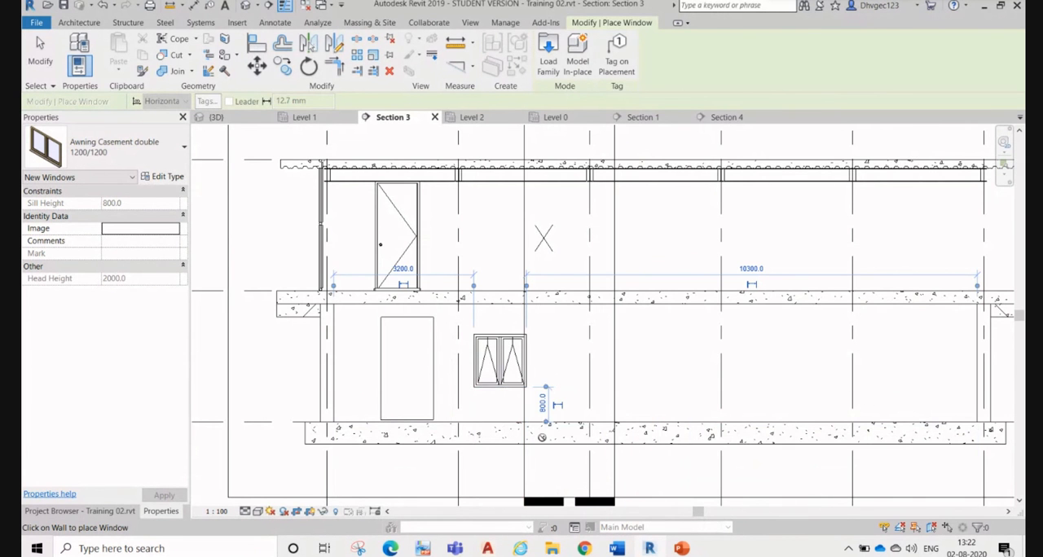
pyautogui.scroll(2, 542, 438)
pyautogui.press('Escape')
pyautogui.press('Escape')
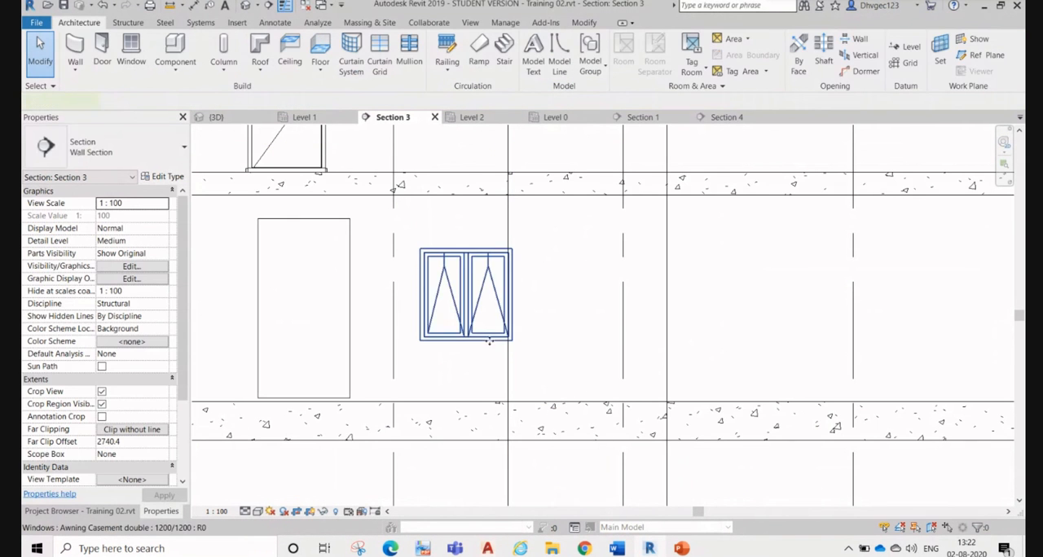
# Step: Select the placed double casement window in Section 3 and check its sill height dimension without changing it
pyautogui.click(490, 342)
pyautogui.click(530, 371)
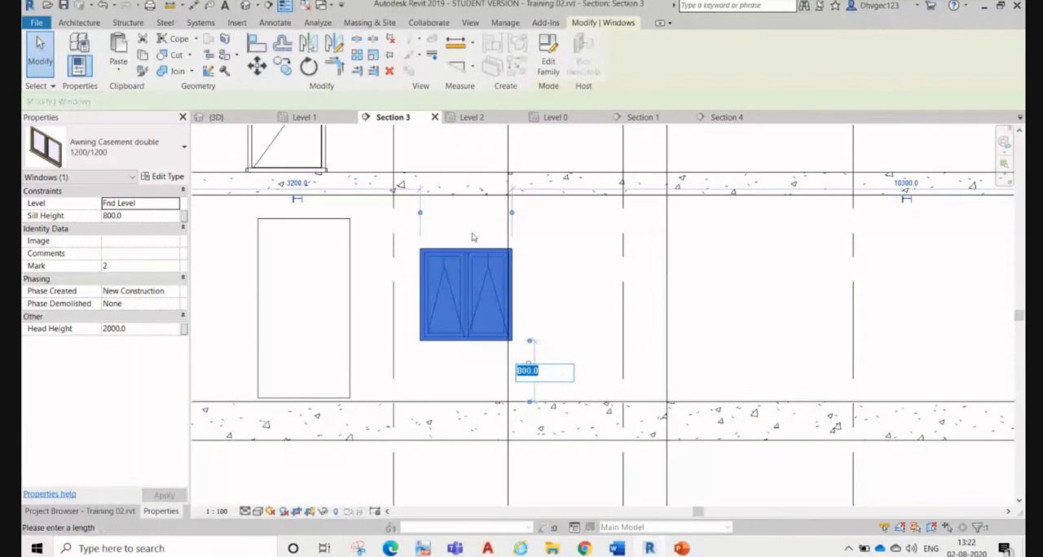
pyautogui.press('Return')
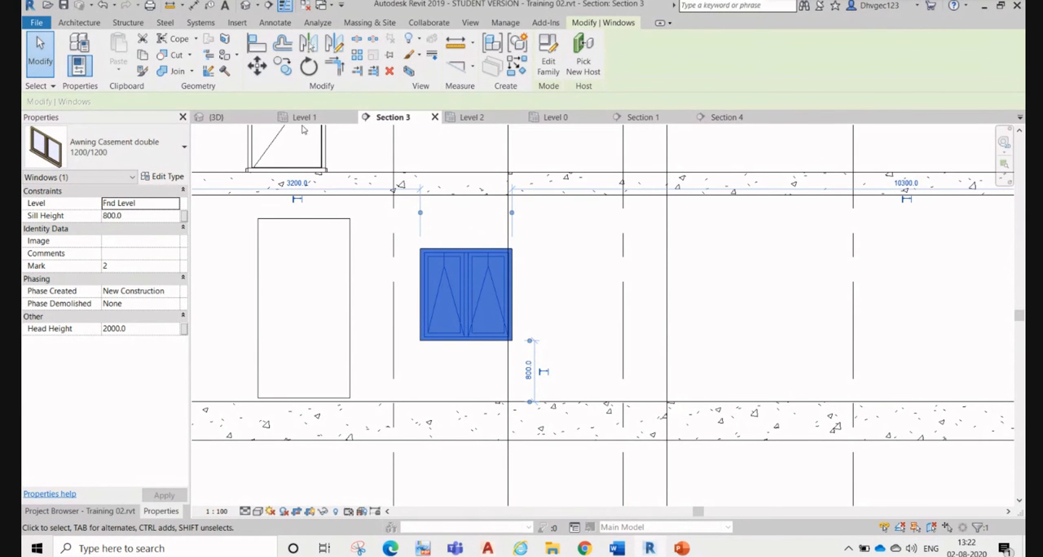
# Step: Open the 3D view and examine the new window's opening in the lower wall beside the door opening
pyautogui.click(216, 116)
pyautogui.scroll(-5, 517, 293)
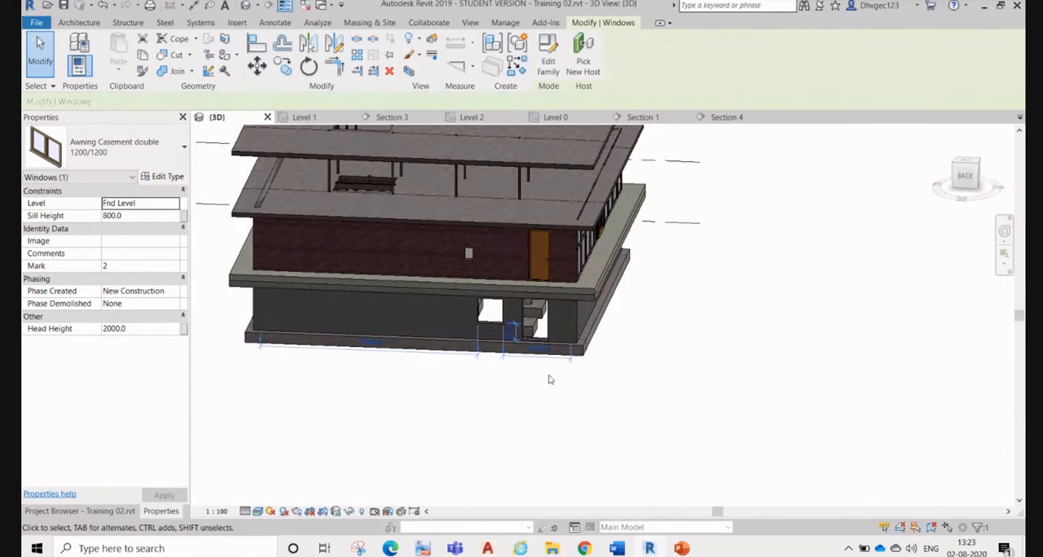
pyautogui.keyDown('shift'); pyautogui.moveTo(556, 405); pyautogui.dragTo(505, 395, button='middle'); pyautogui.keyUp('shift')
pyautogui.scroll(6, 490, 393)
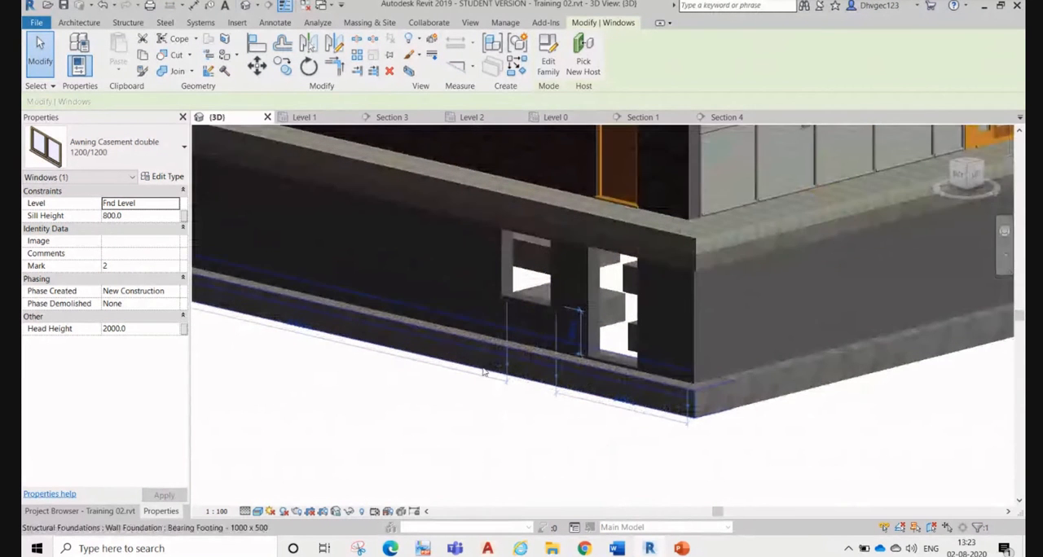
pyautogui.click(491, 393)
# Step: Turn on the visibility of the Windows category in the 3D view's Visibility/Graphic Overrides
pyautogui.press('v')
pyautogui.press('v')
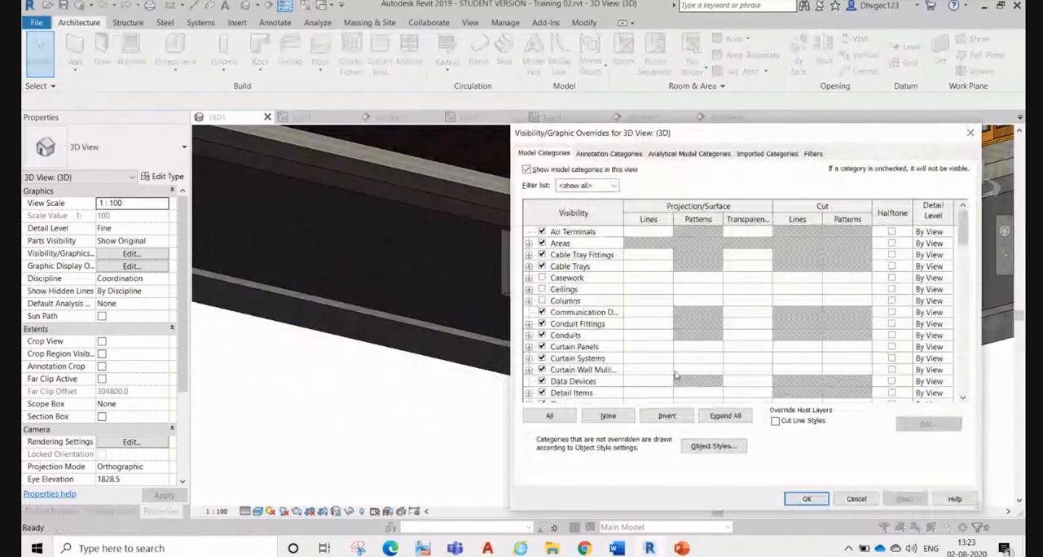
pyautogui.click(611, 381)
pyautogui.scroll(-1, 610, 380)
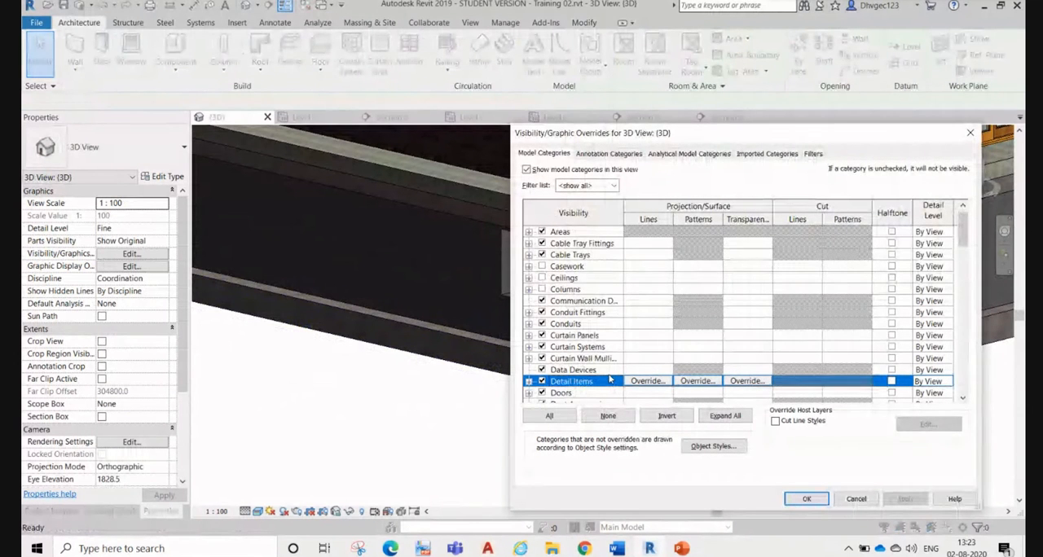
pyautogui.scroll(-15, 610, 379)
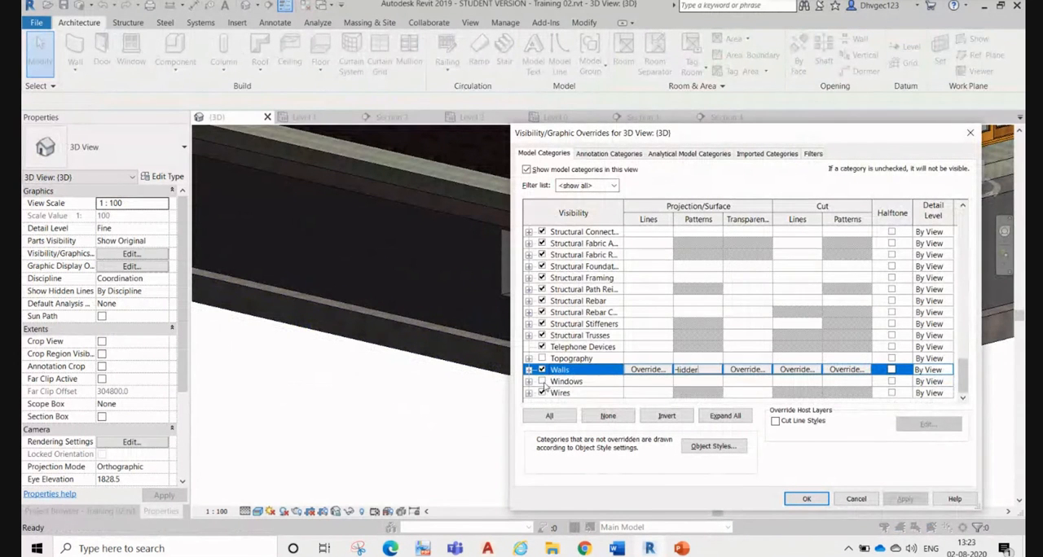
pyautogui.click(542, 382)
pyautogui.click(906, 499)
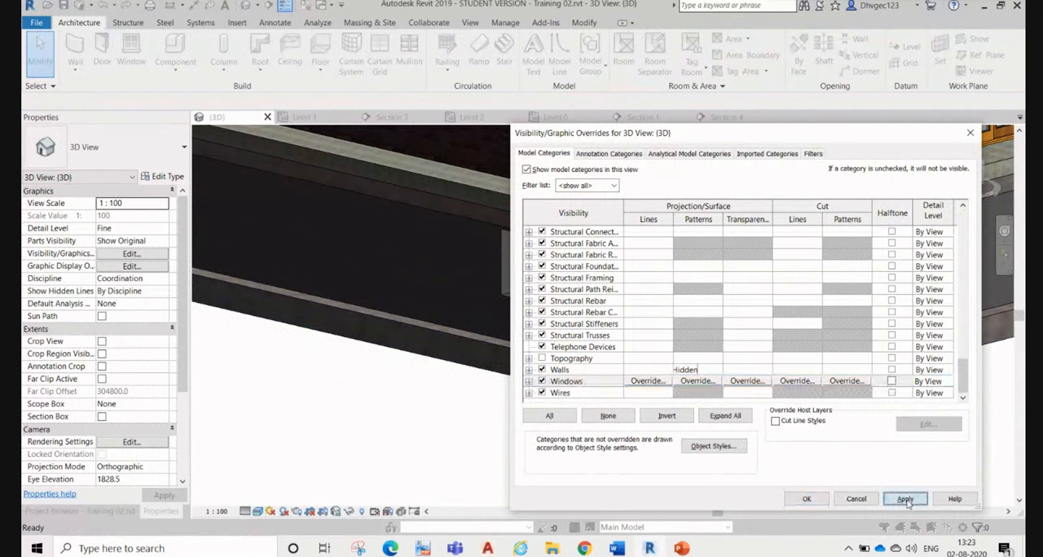
pyautogui.click(805, 500)
# Step: Inspect the double casement window's frame and glazing up close in the 3D view
pyautogui.scroll(5, 522, 326)
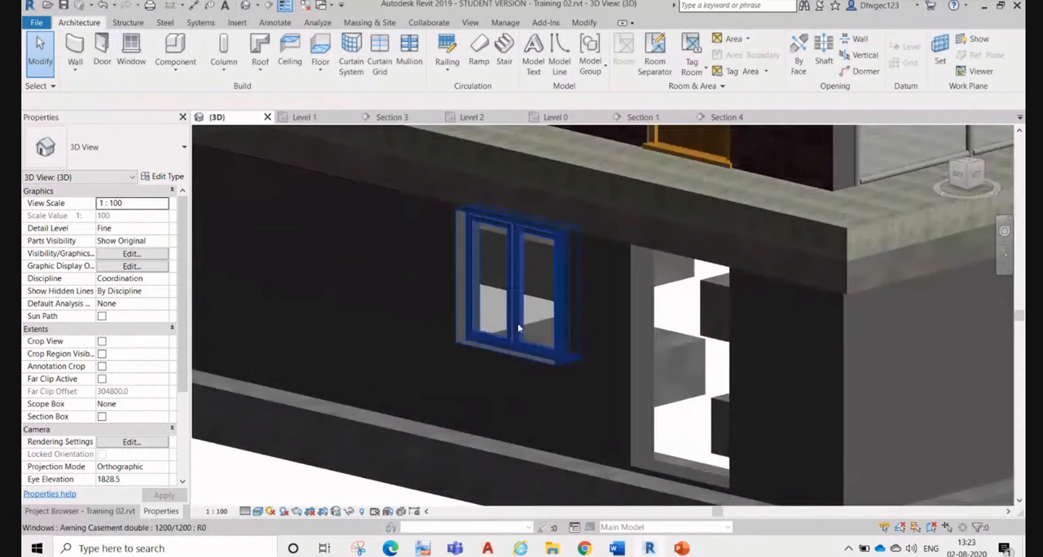
pyautogui.scroll(2, 538, 338)
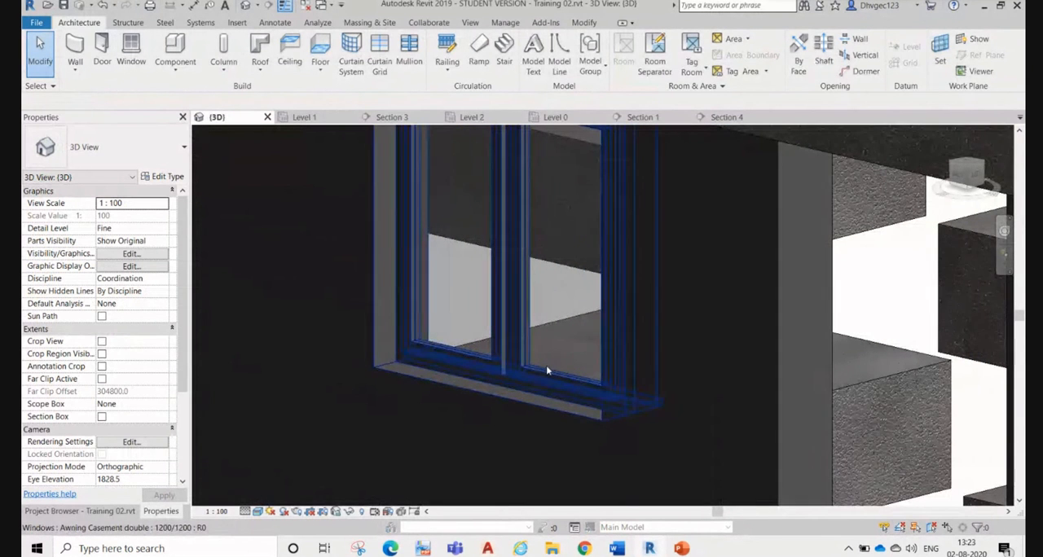
pyautogui.click(549, 360)
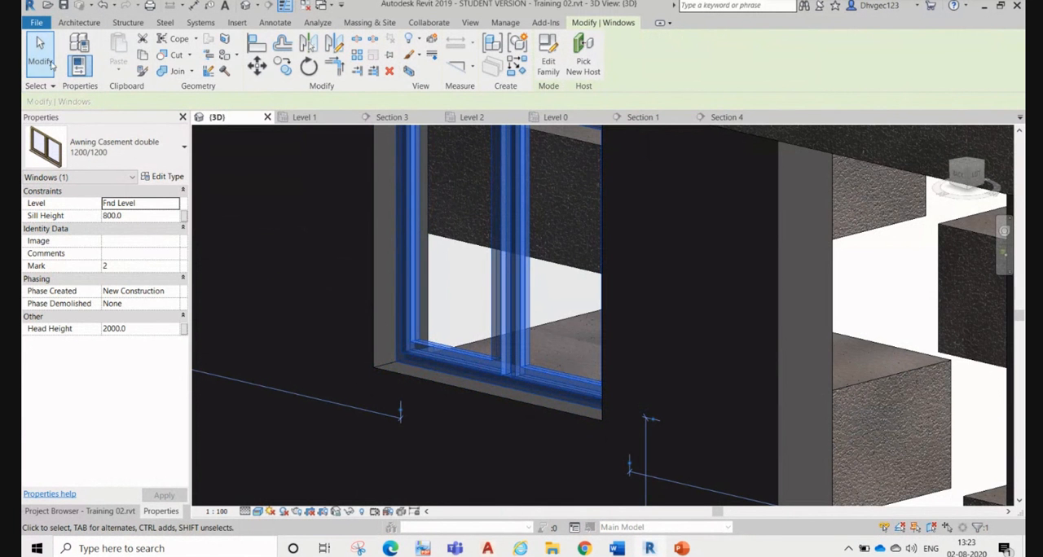
pyautogui.click(269, 298)
pyautogui.scroll(-2, 269, 298)
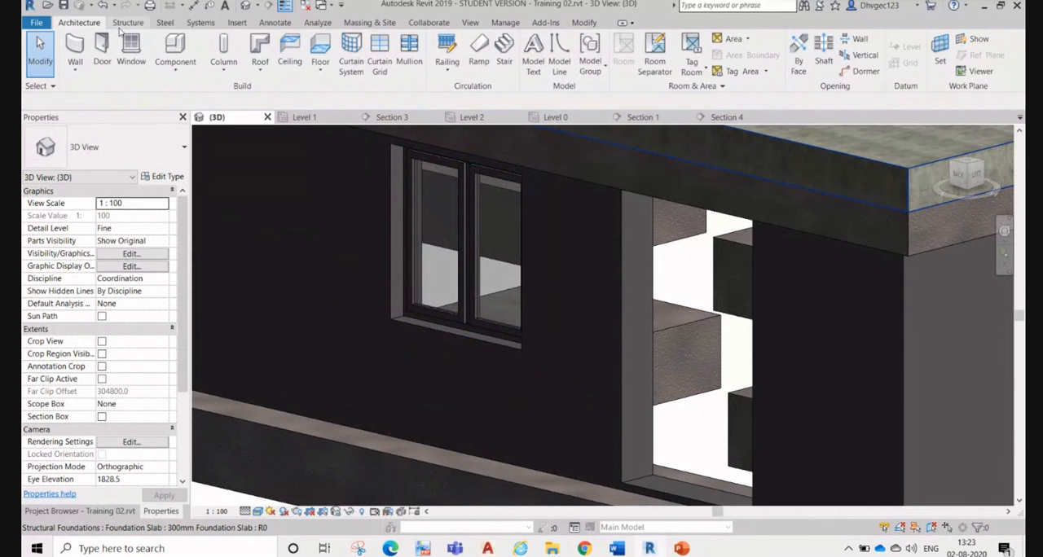
# Step: Try to load all the casement window families from the Windows folder through Place a Component
pyautogui.click(185, 76)
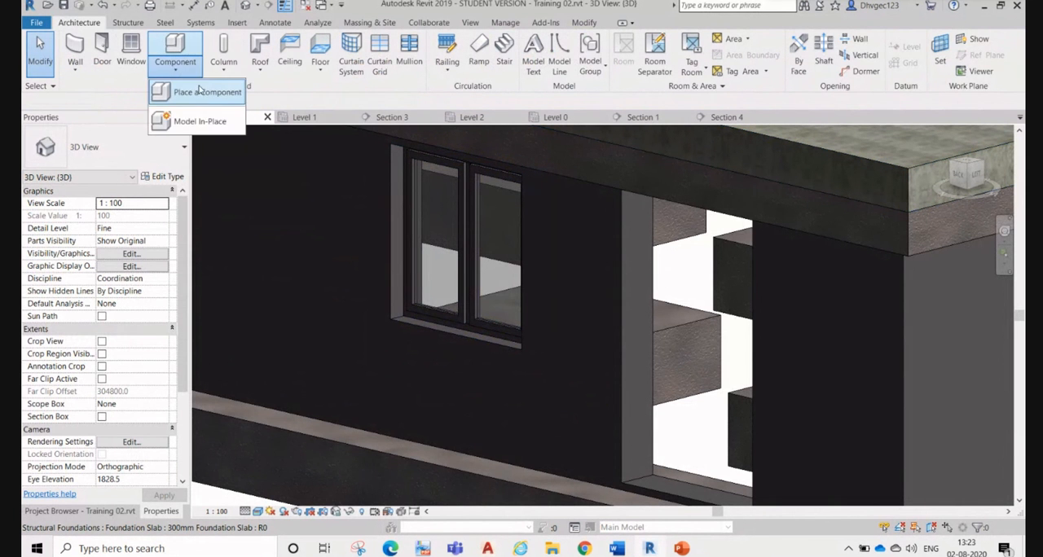
pyautogui.click(203, 94)
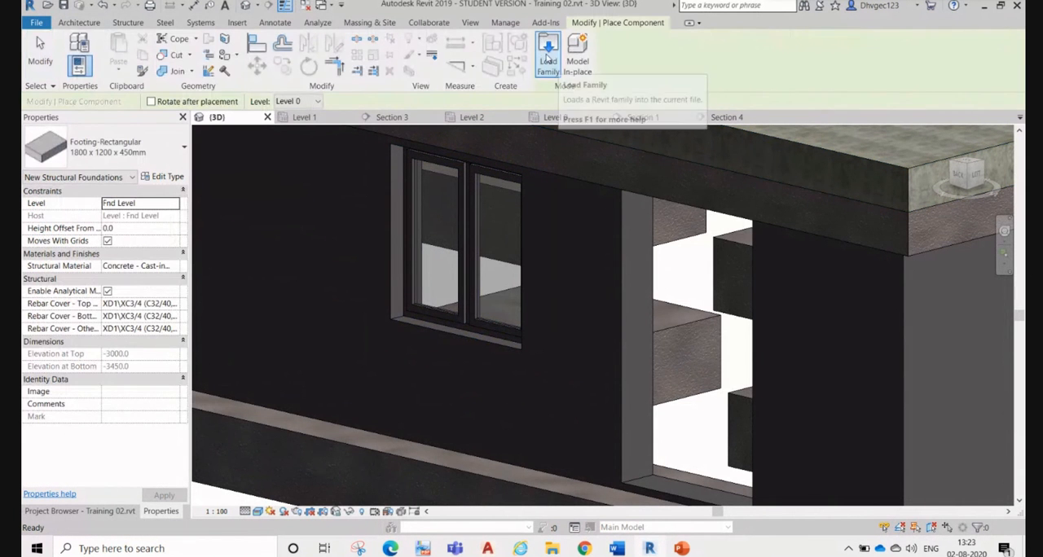
pyautogui.click(548, 57)
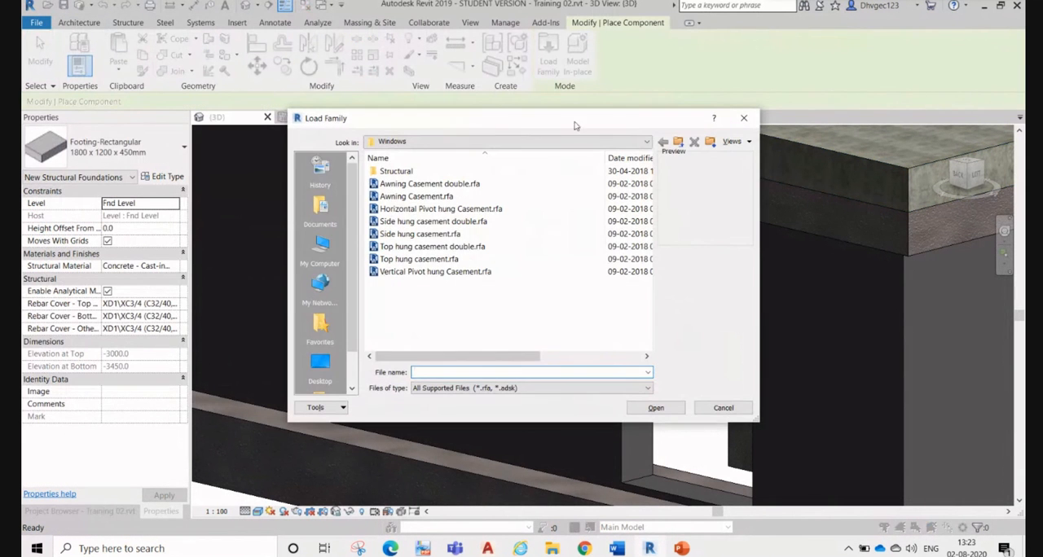
pyautogui.click(479, 273)
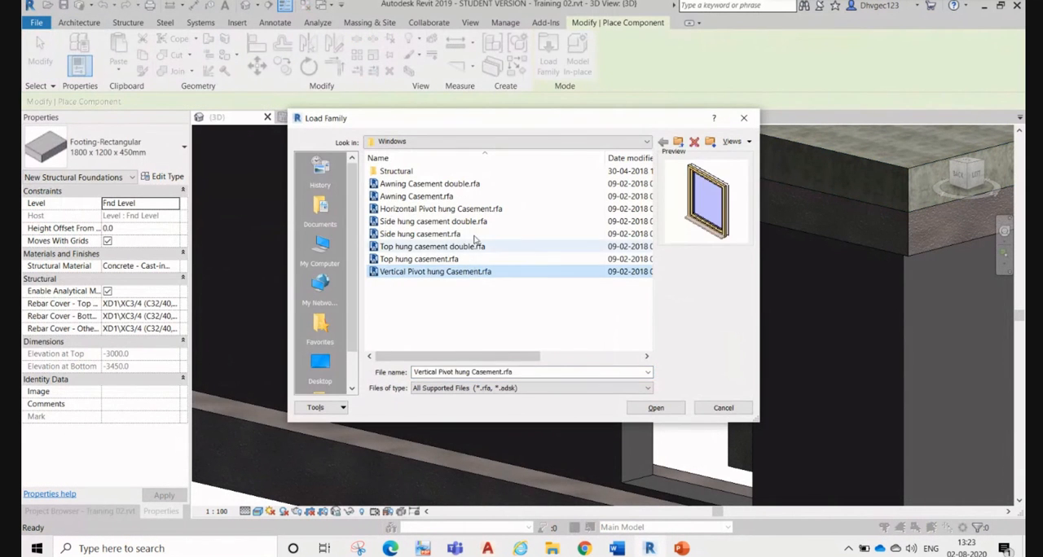
pyautogui.keyDown('shift'); pyautogui.click(480, 185); pyautogui.keyUp('shift')
pyautogui.click(652, 407)
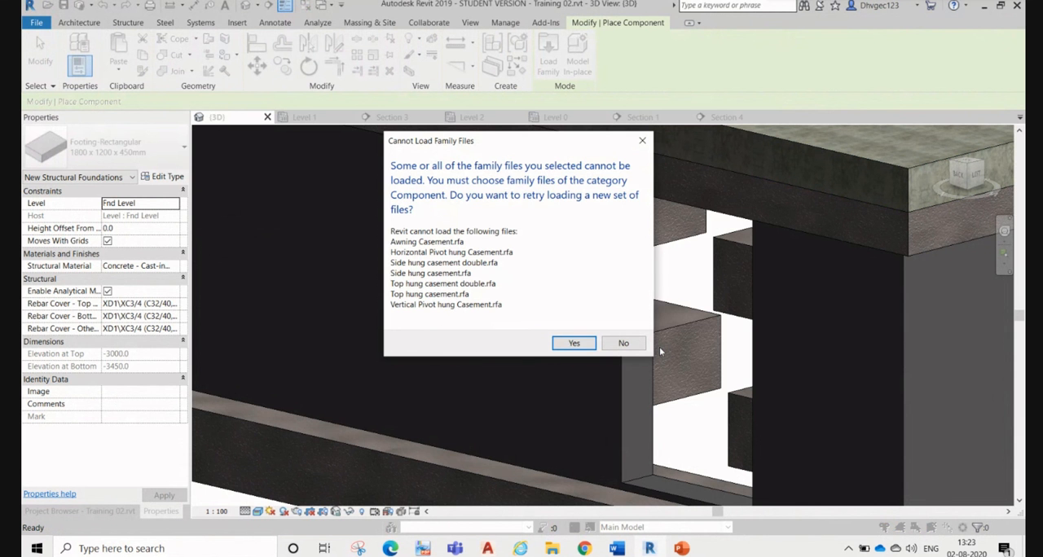
pyautogui.click(574, 343)
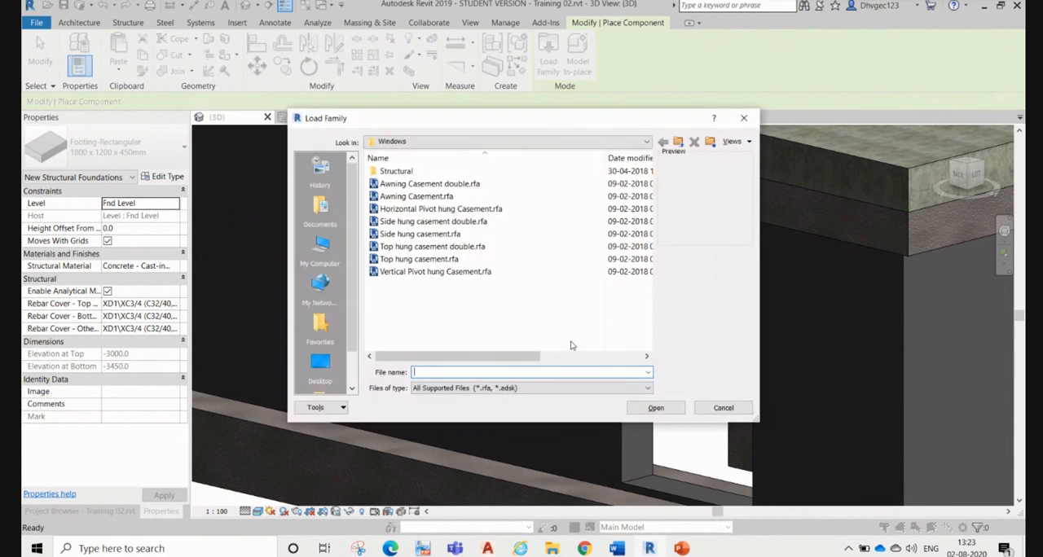
pyautogui.click(662, 408)
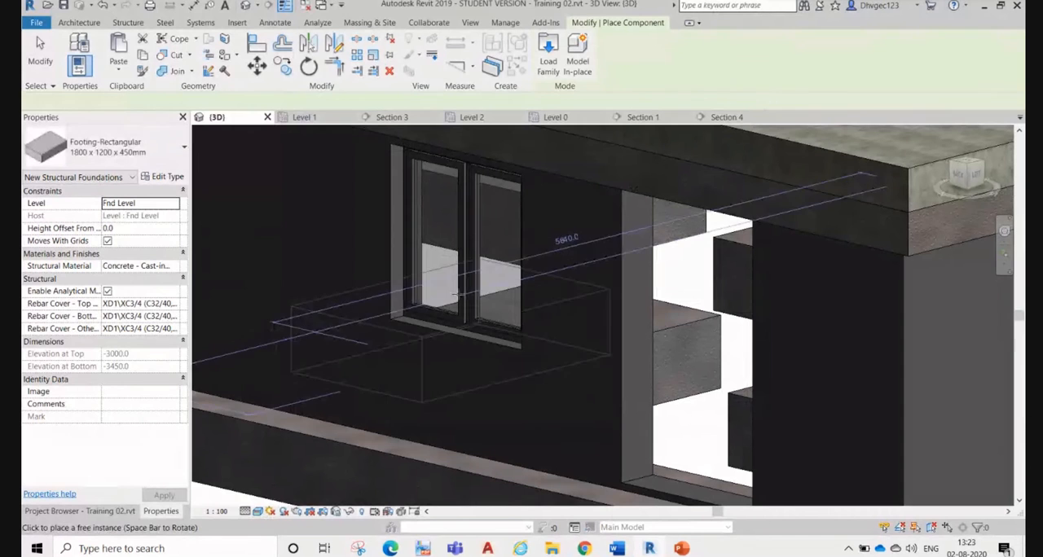
pyautogui.press('Escape')
pyautogui.press('Escape')
# Step: Change the double casement window beside the door opening to the 1800/1200 type
pyautogui.click(471, 324)
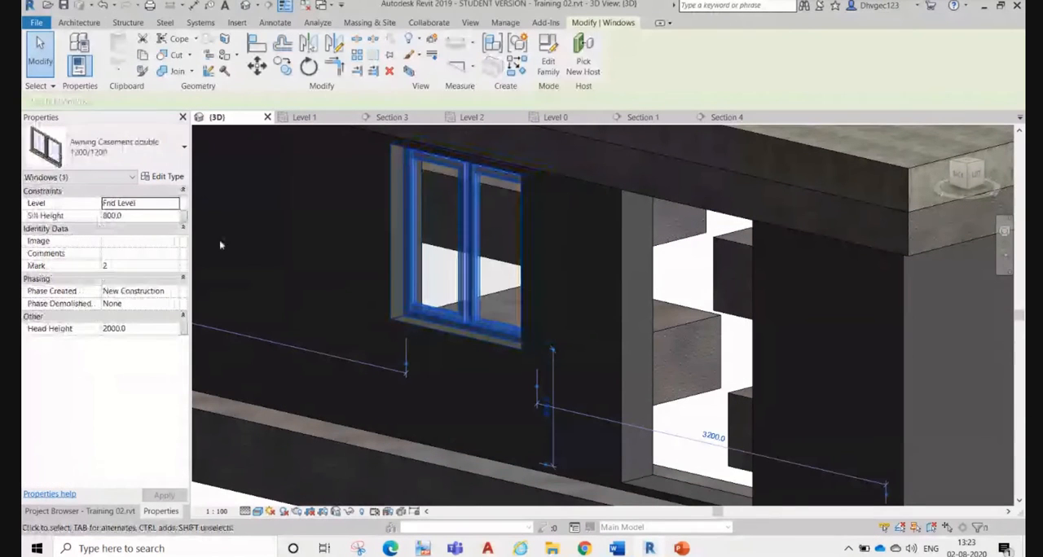
pyautogui.click(140, 162)
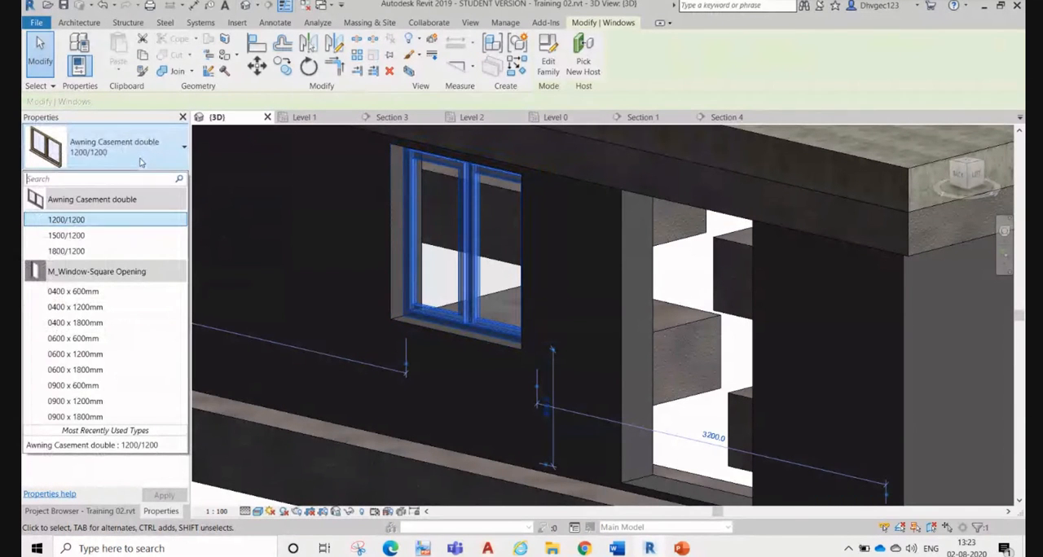
pyautogui.click(140, 253)
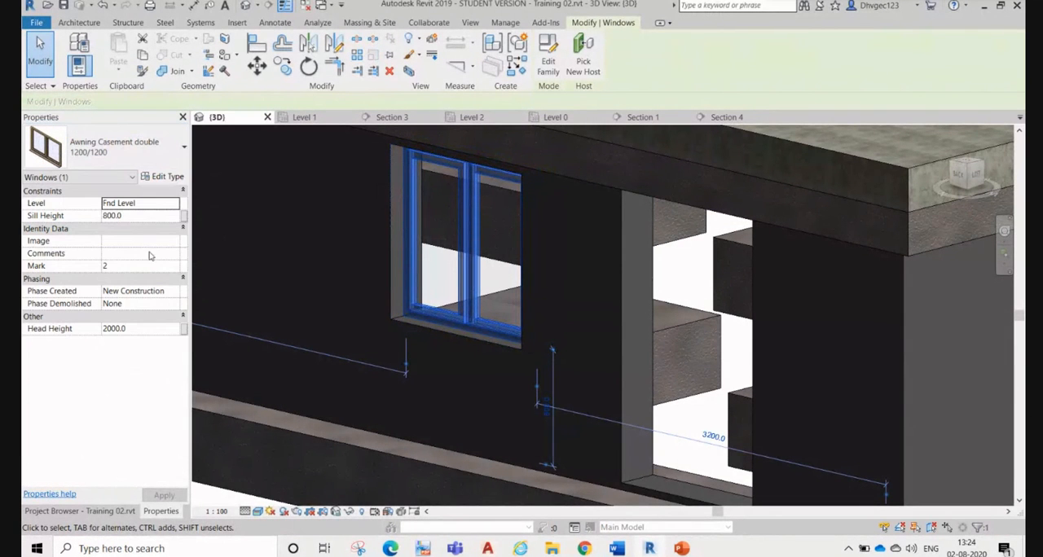
pyautogui.click(695, 416)
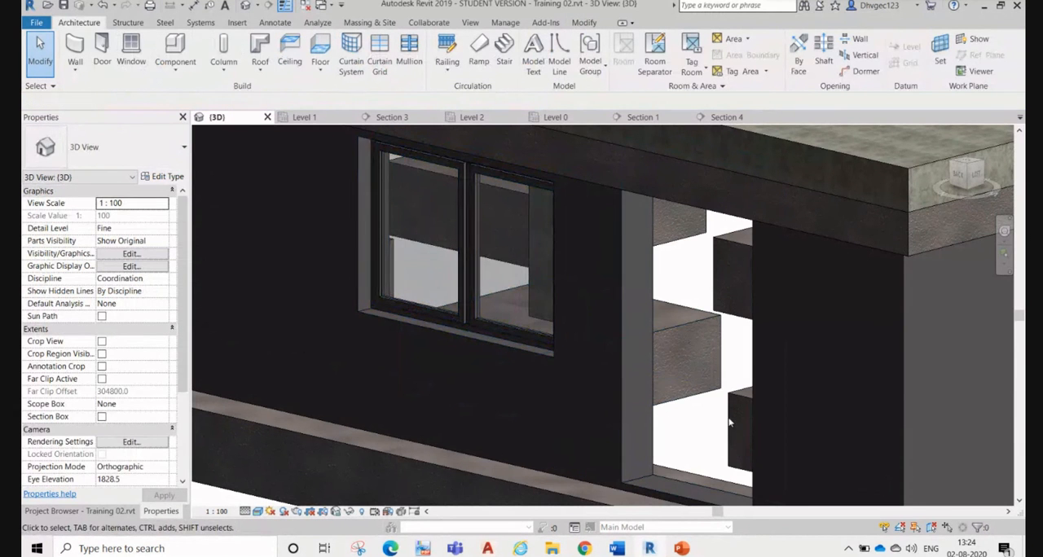
# Step: Set the Mark of the lower wall's double casement window to W2
pyautogui.scroll(-4, 627, 240)
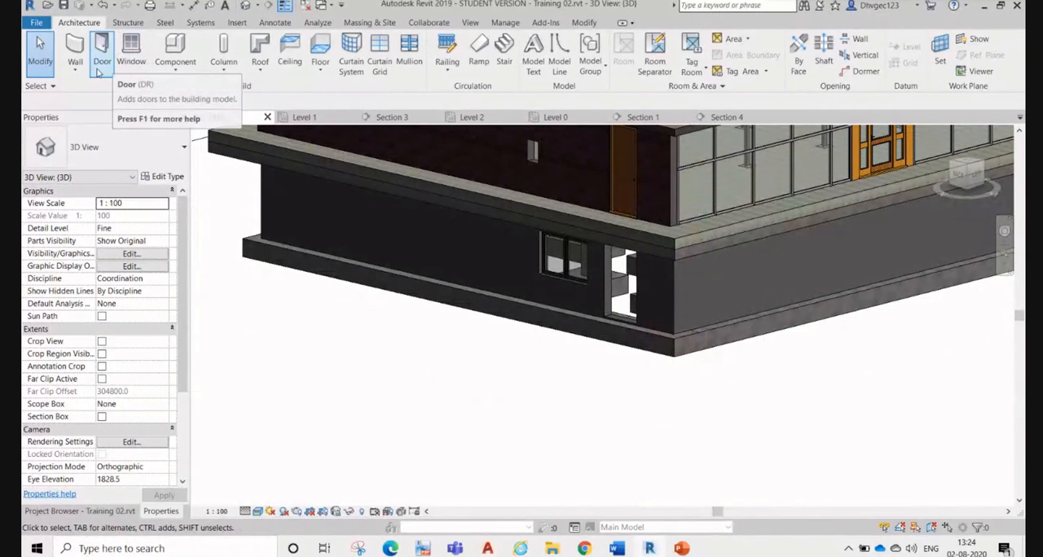
pyautogui.click(561, 273)
pyautogui.scroll(2, 561, 273)
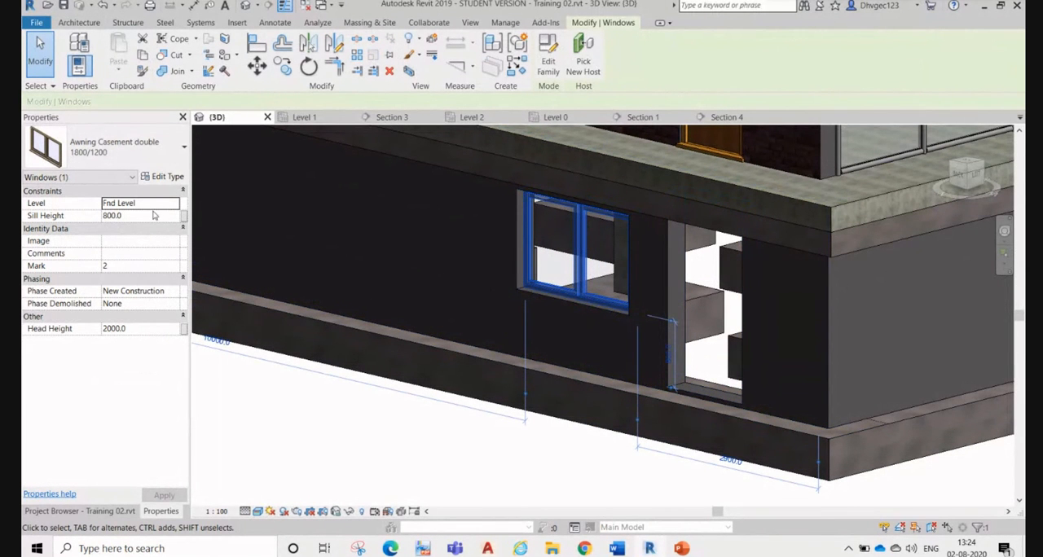
pyautogui.click(106, 267)
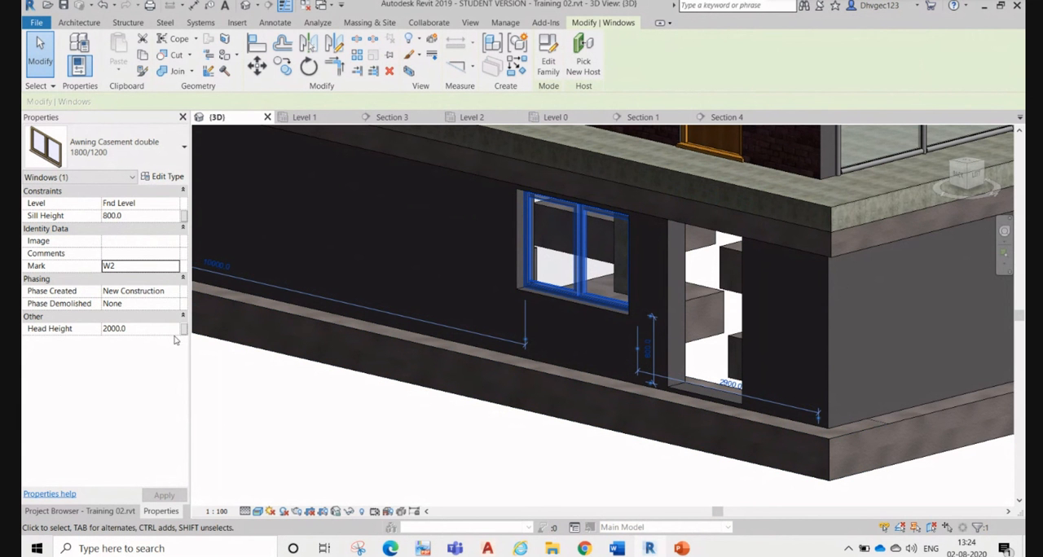
pyautogui.click(351, 411)
# Step: Examine the properties of the lower wall's rectangular opening and the flush door above it, and survey the whole building in 3D
pyautogui.scroll(-3, 620, 298)
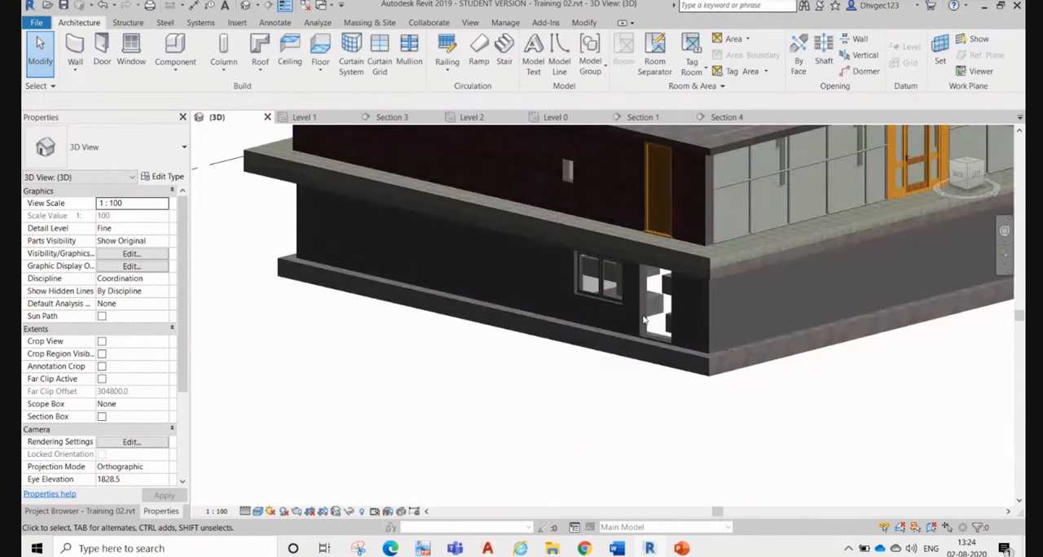
pyautogui.click(654, 342)
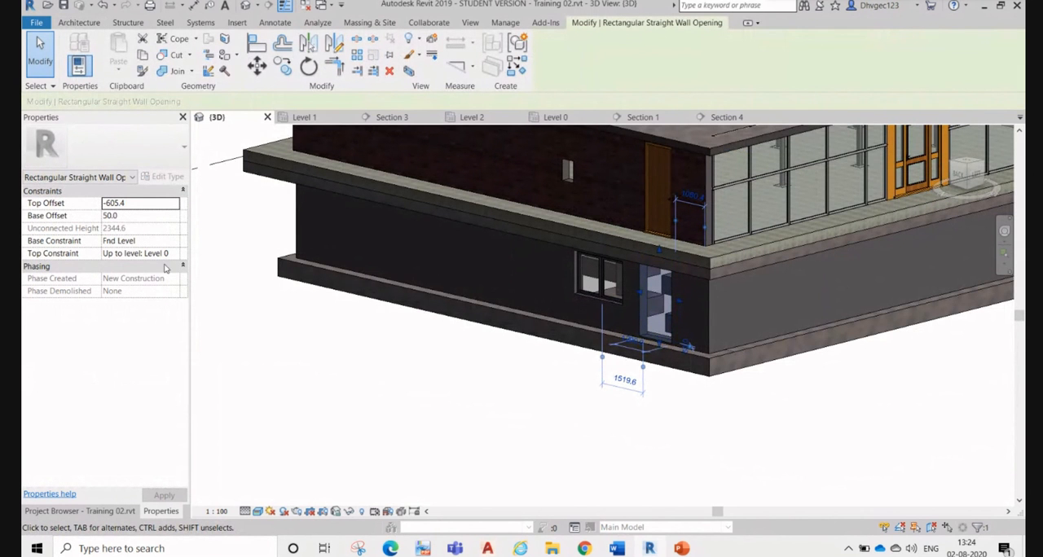
pyautogui.click(340, 397)
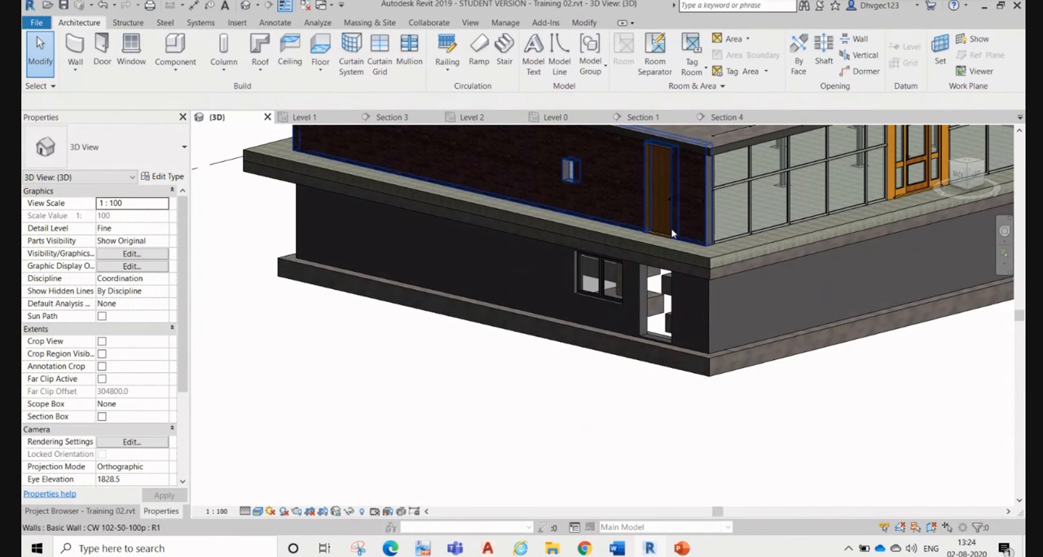
pyautogui.click(662, 200)
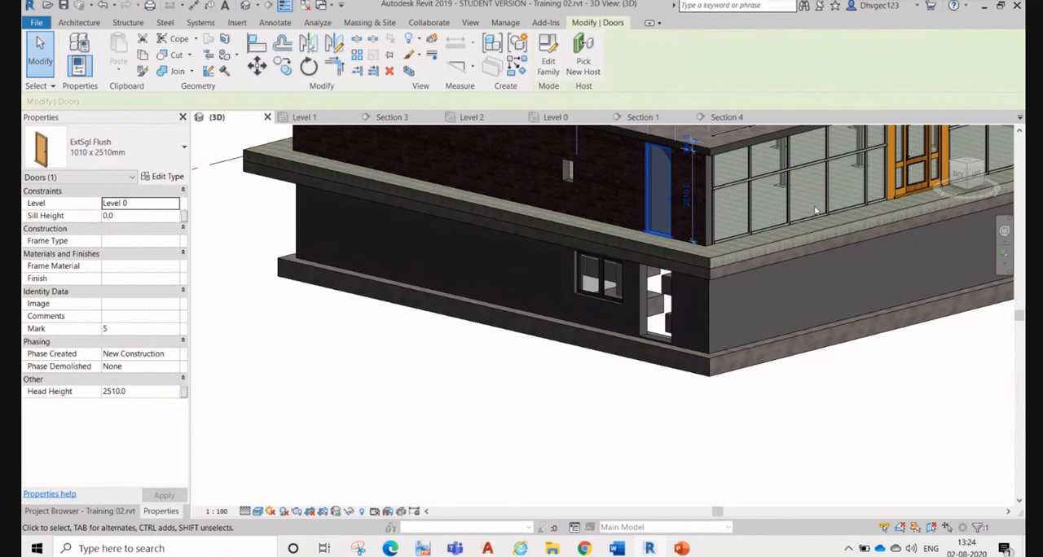
pyautogui.click(477, 381)
pyautogui.keyDown('shift'); pyautogui.moveTo(691, 355); pyautogui.dragTo(837, 305, button='middle'); pyautogui.keyUp('shift')
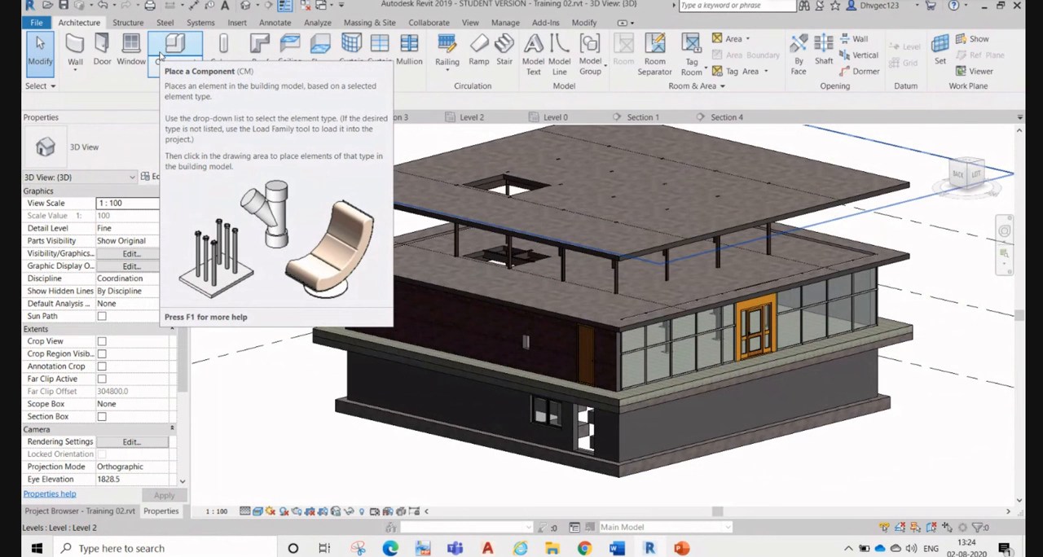
pyautogui.scroll(3, 693, 344)
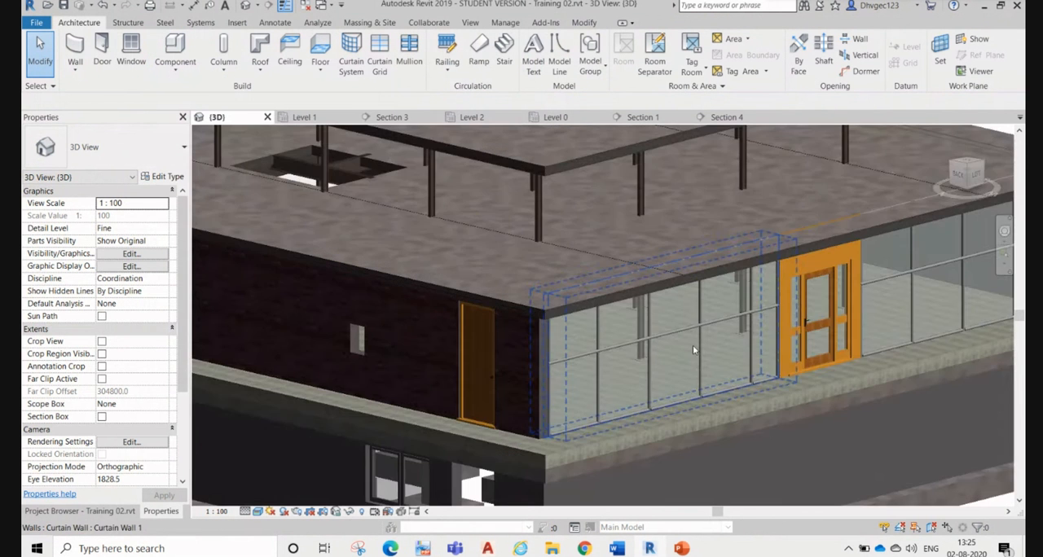
pyautogui.scroll(-4, 491, 192)
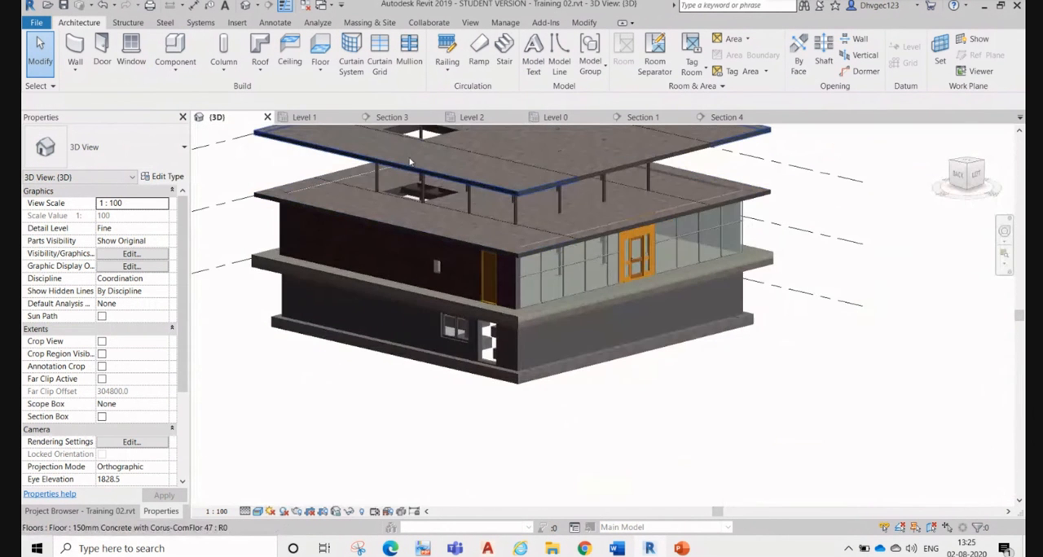
# Step: In the Level 1 plan, draw an architectural wall of type Curtain Wall 1 along grid 1 from grid A to grid F
pyautogui.click(306, 118)
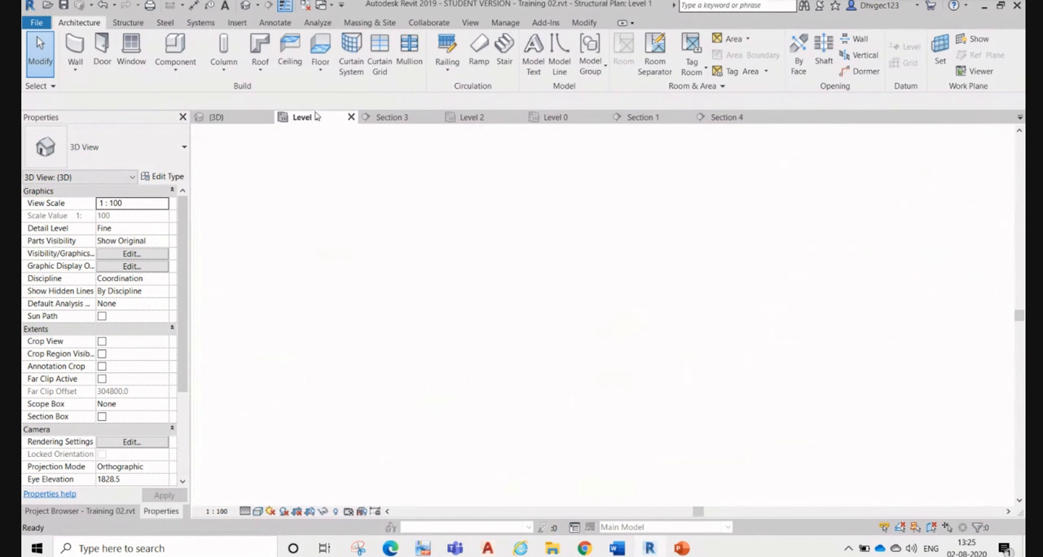
pyautogui.scroll(2, 344, 256)
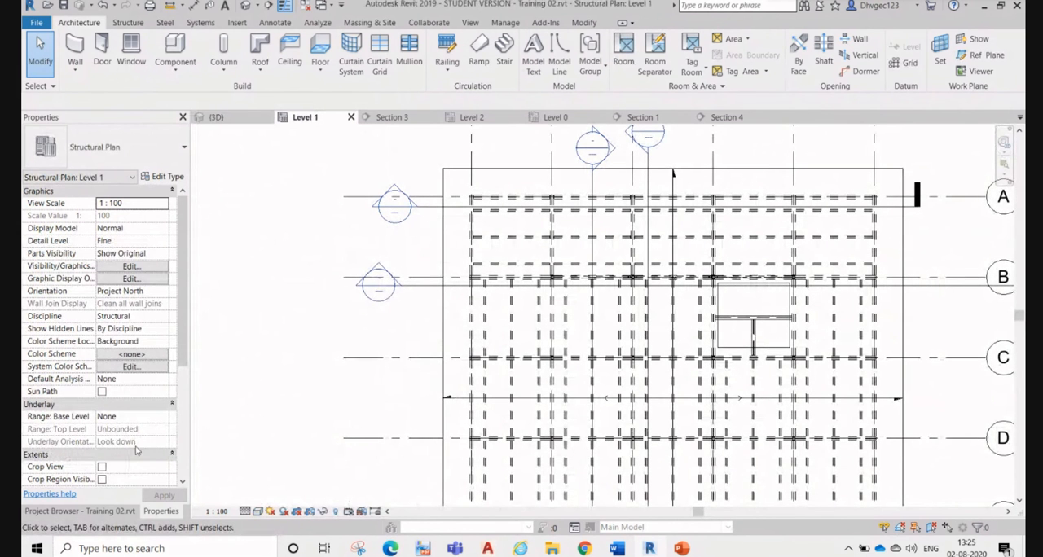
pyautogui.click(81, 72)
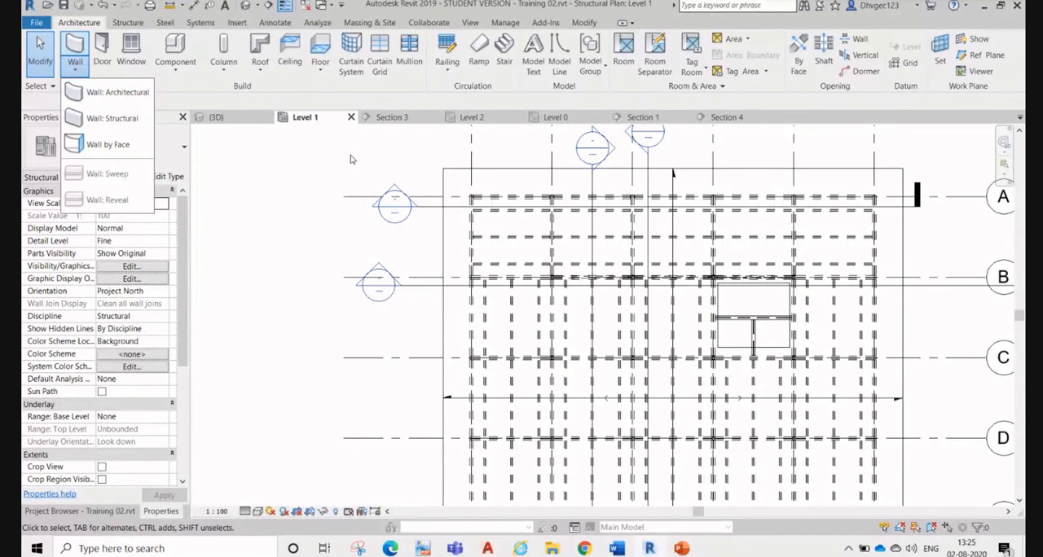
pyautogui.click(112, 93)
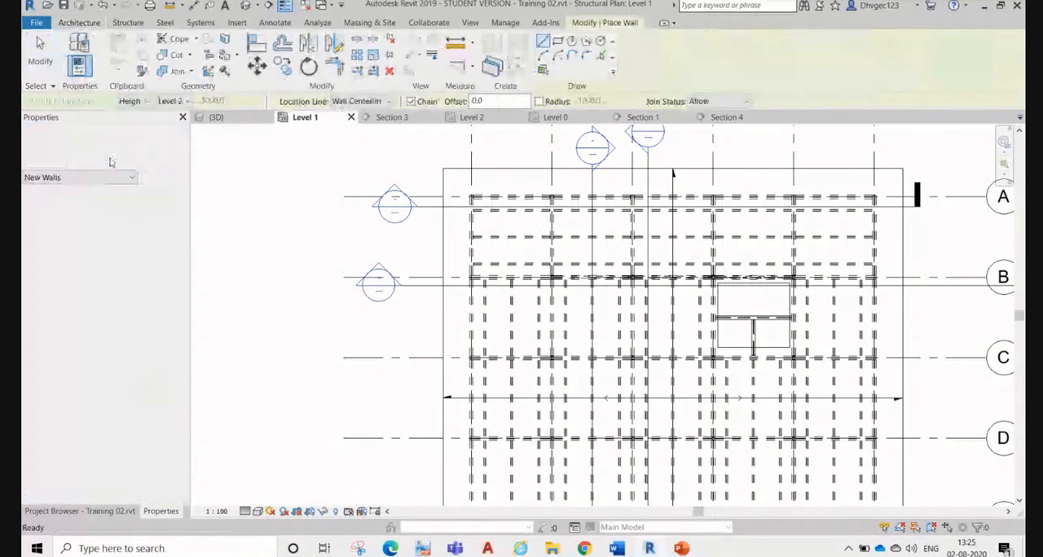
pyautogui.click(112, 151)
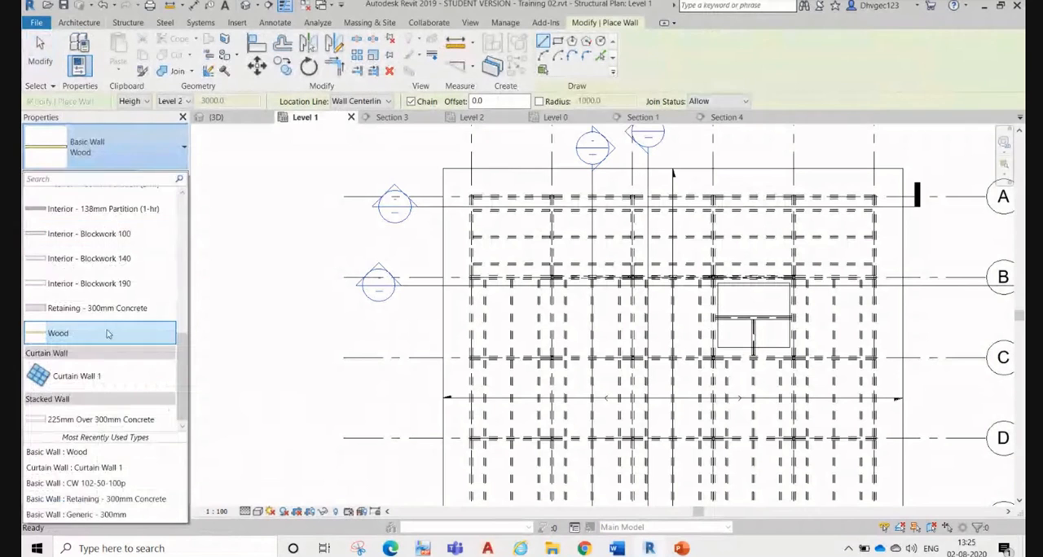
pyautogui.click(77, 377)
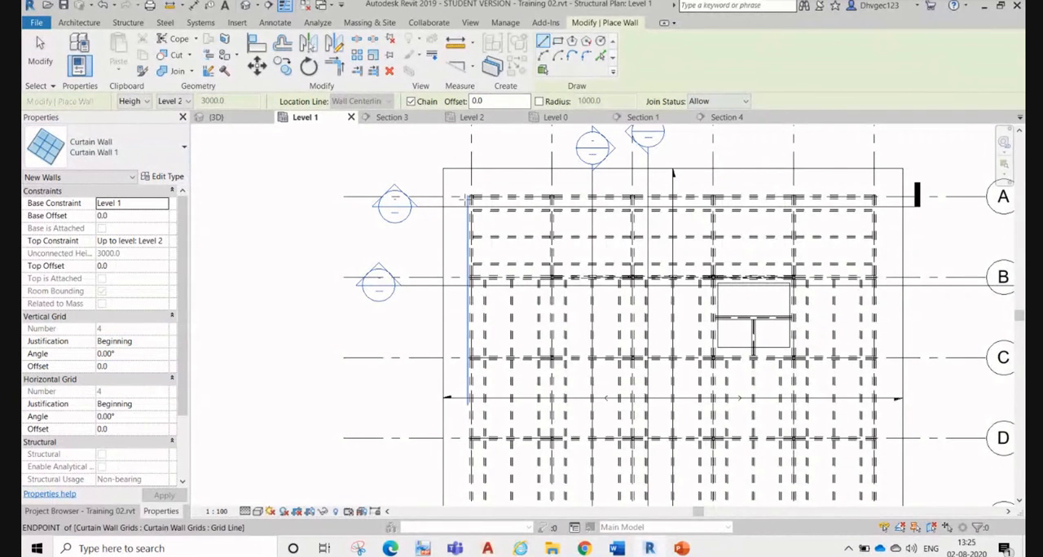
pyautogui.scroll(6, 457, 228)
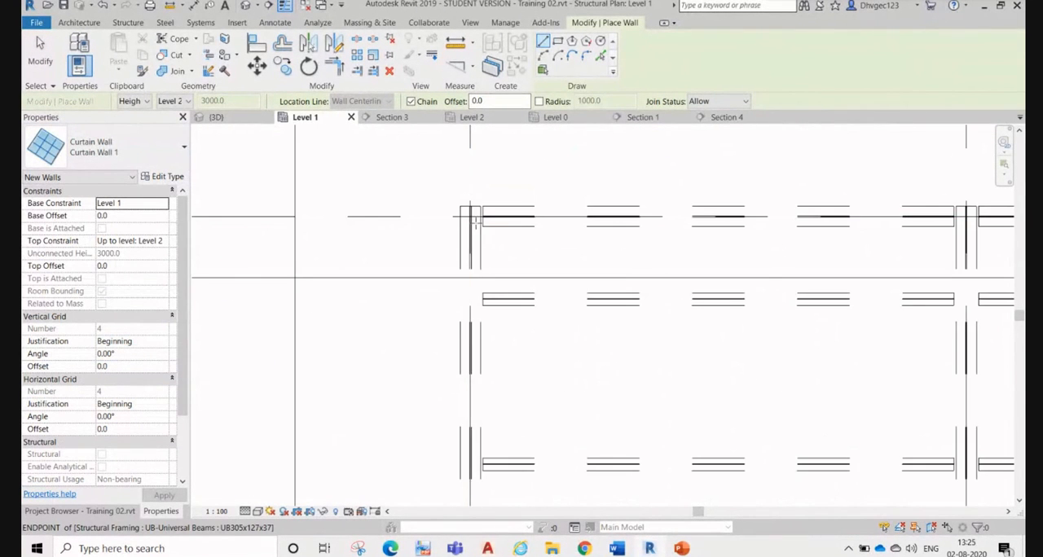
pyautogui.scroll(-8, 469, 217)
pyautogui.click(513, 194)
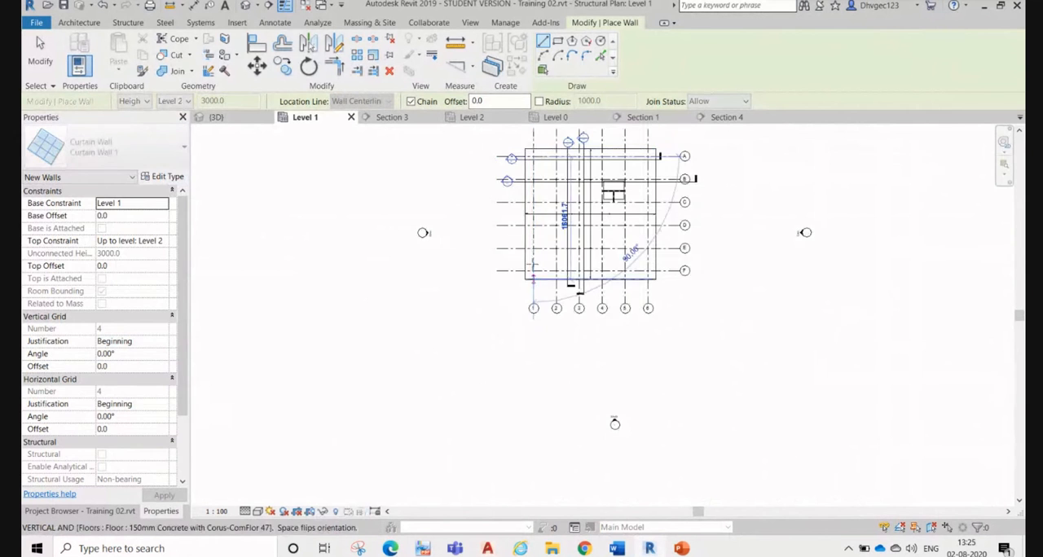
pyautogui.scroll(8, 536, 239)
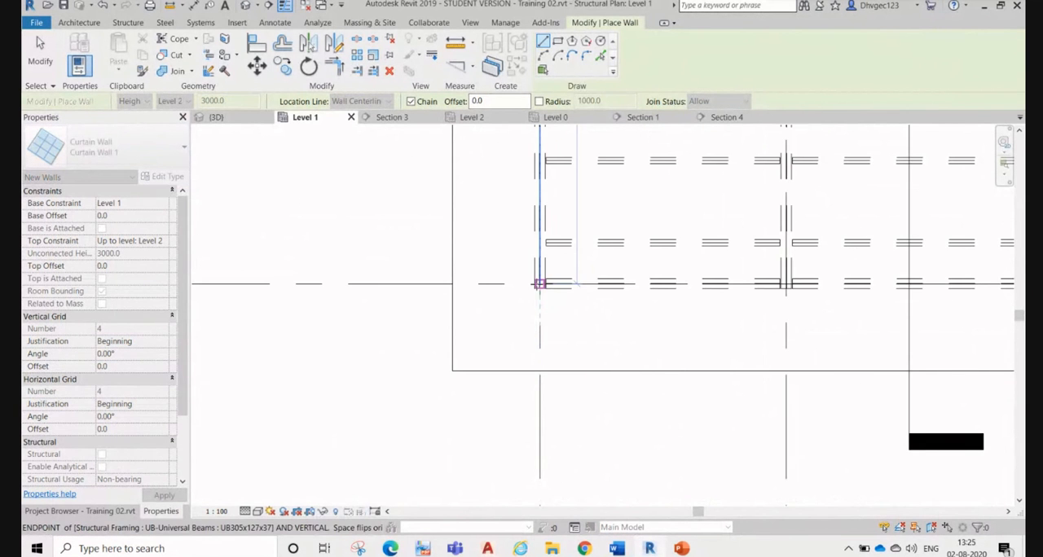
pyautogui.click(540, 284)
# Step: Continue the Level 1 curtain wall along grid F, up grid 6 and back along grid A to grid 1
pyautogui.scroll(-7, 321, 356)
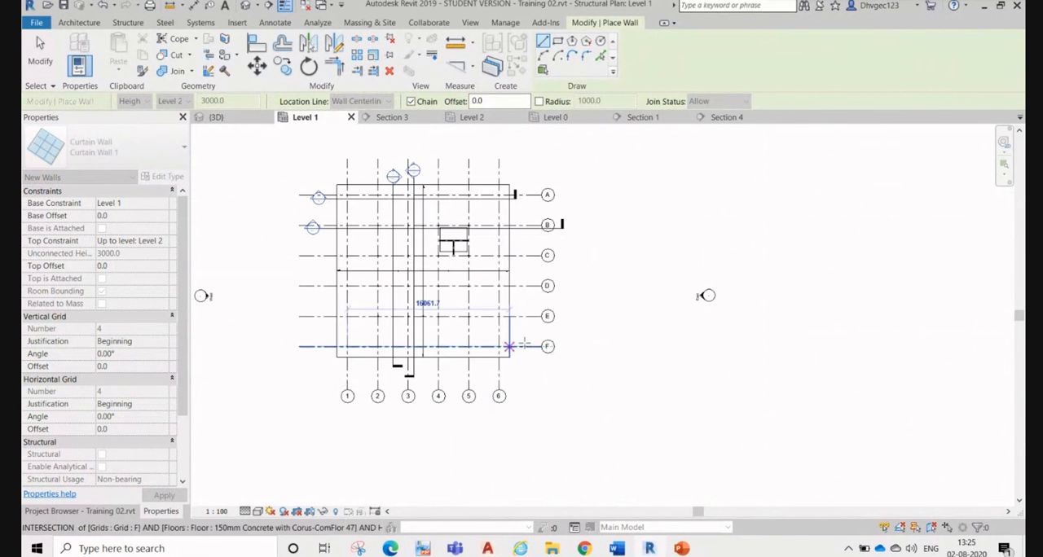
pyautogui.scroll(6, 553, 340)
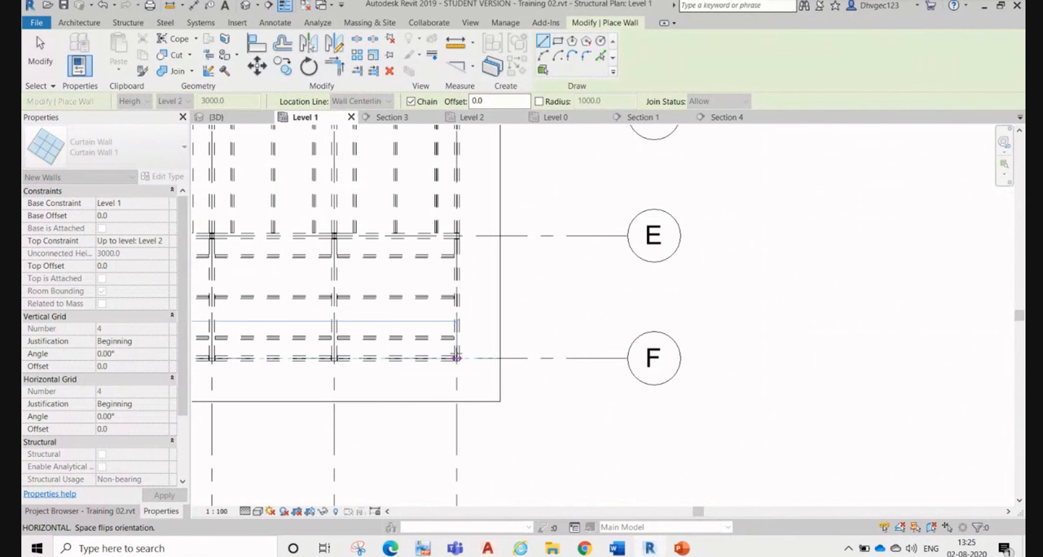
pyautogui.scroll(-6, 456, 357)
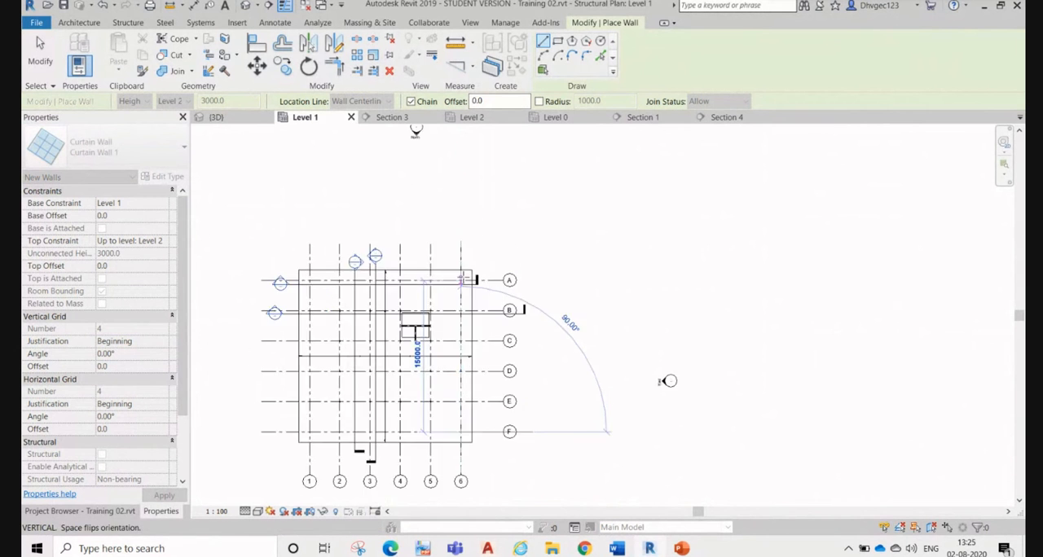
pyautogui.scroll(5, 461, 280)
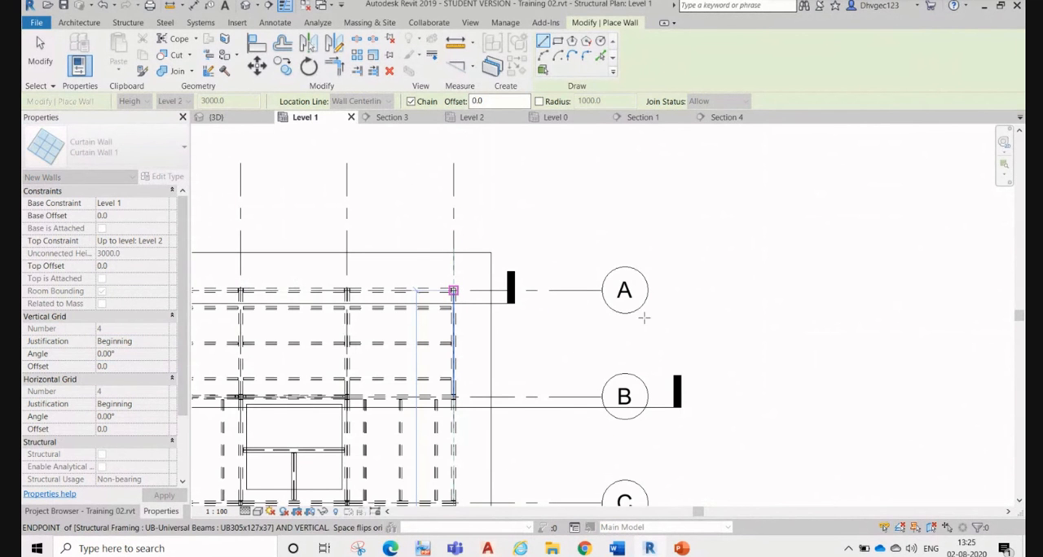
pyautogui.scroll(-6, 644, 318)
pyautogui.scroll(4, 462, 321)
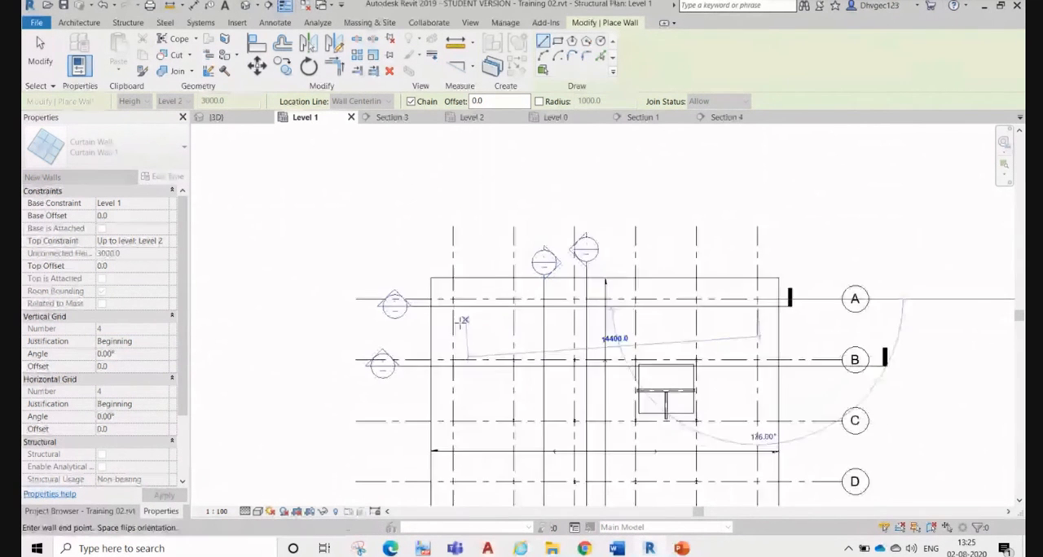
pyautogui.scroll(3, 462, 321)
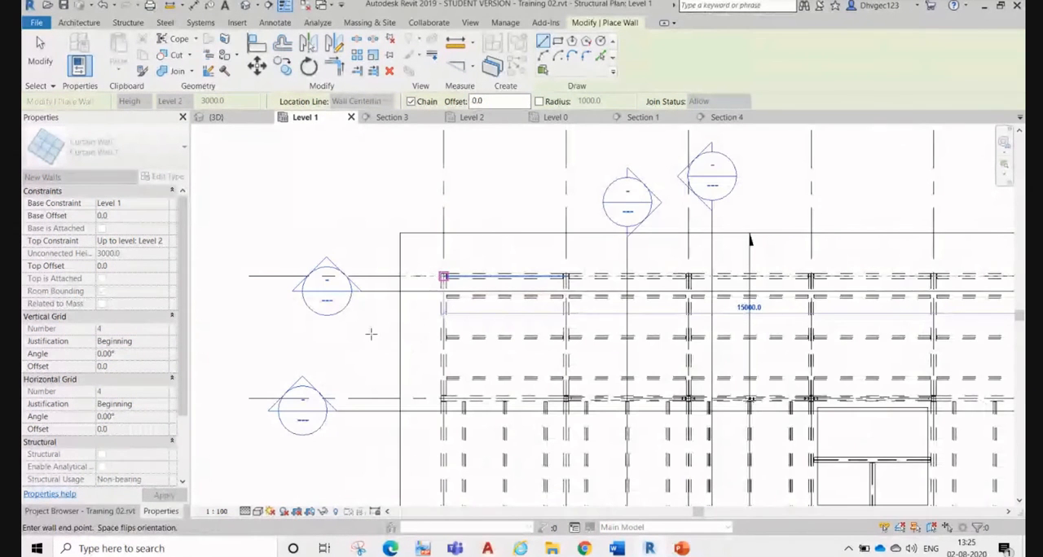
pyautogui.press('Escape')
pyautogui.press('Escape')
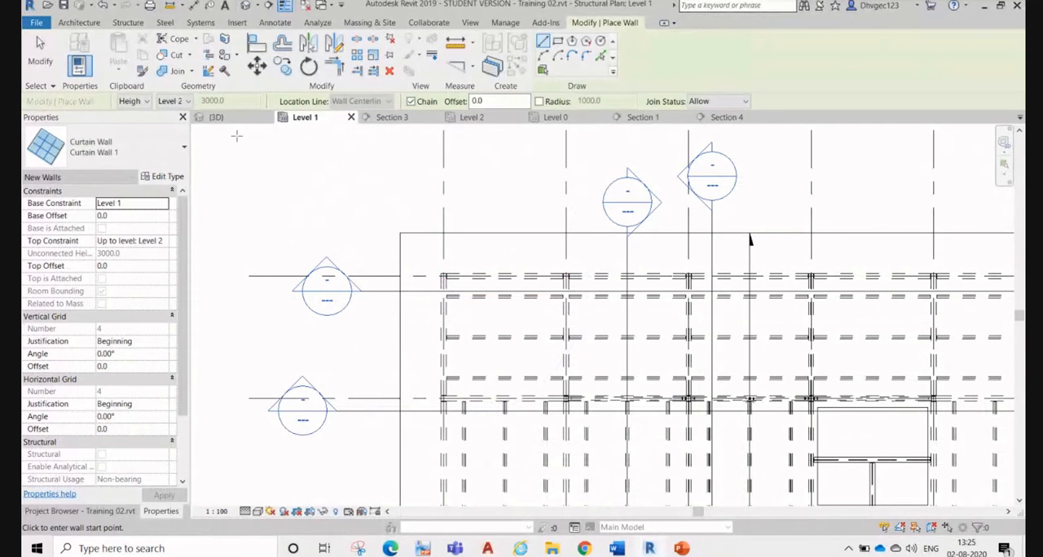
# Step: Check the new perimeter curtain walls in the 3D view and return to the Level 1 plan, ending wall placement
pyautogui.click(237, 120)
pyautogui.keyDown('shift'); pyautogui.moveTo(601, 340); pyautogui.dragTo(424, 195, button='middle'); pyautogui.keyUp('shift')
pyautogui.click(303, 117)
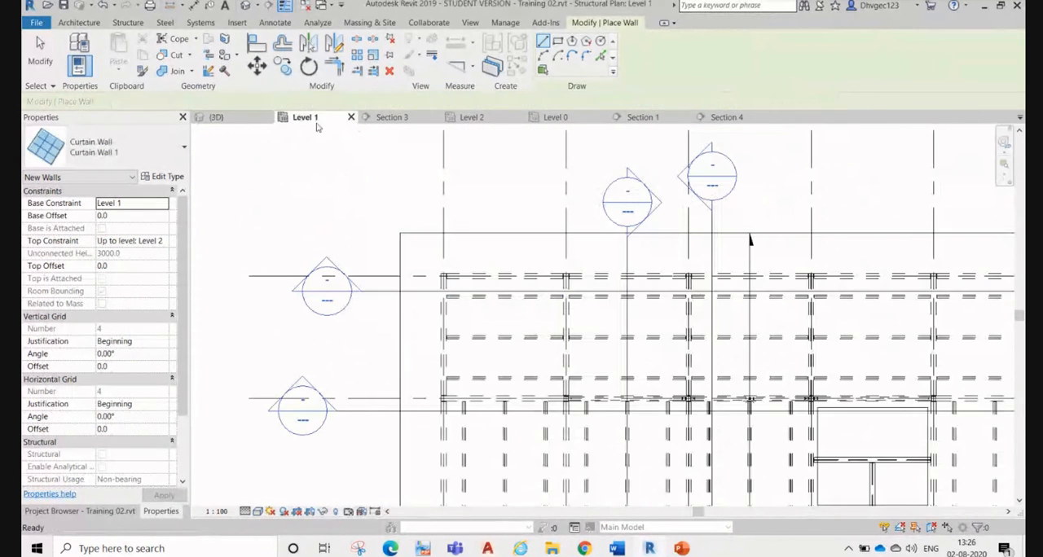
pyautogui.scroll(-1, 467, 289)
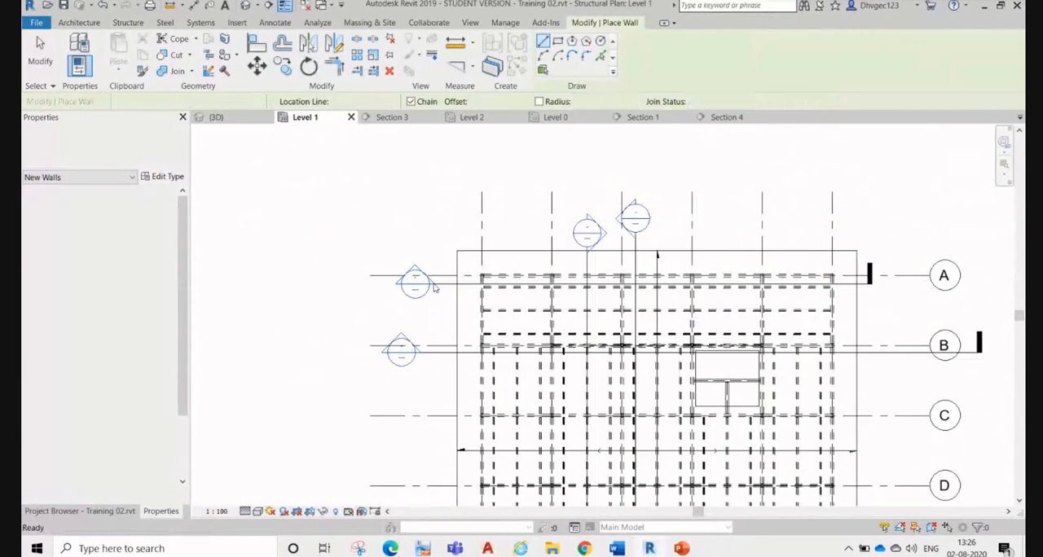
pyautogui.press('Escape')
pyautogui.press('v')
pyautogui.press('v')
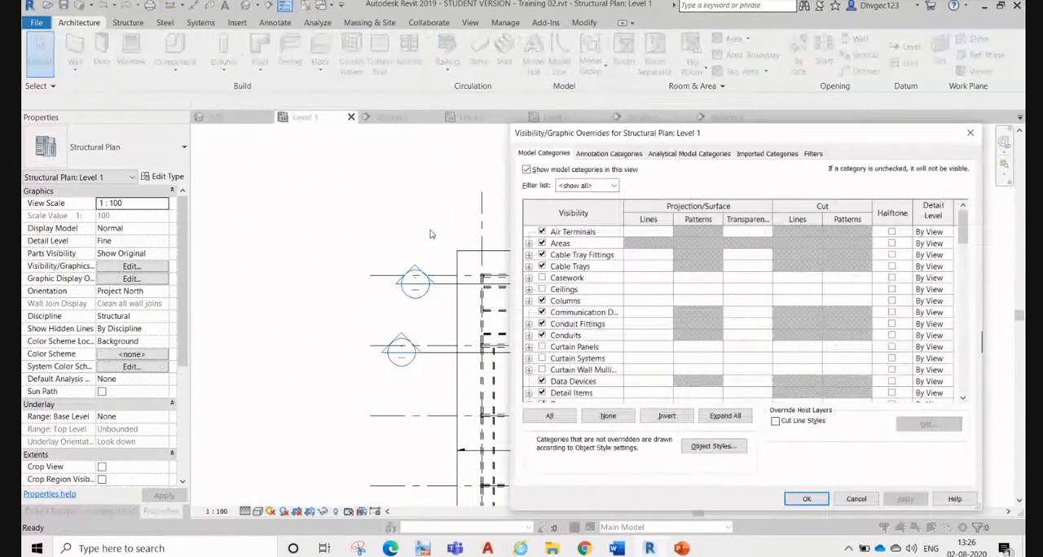
pyautogui.press('Escape')
# Step: Set the Level 1 structural plan's discipline to Coordination
pyautogui.click(161, 318)
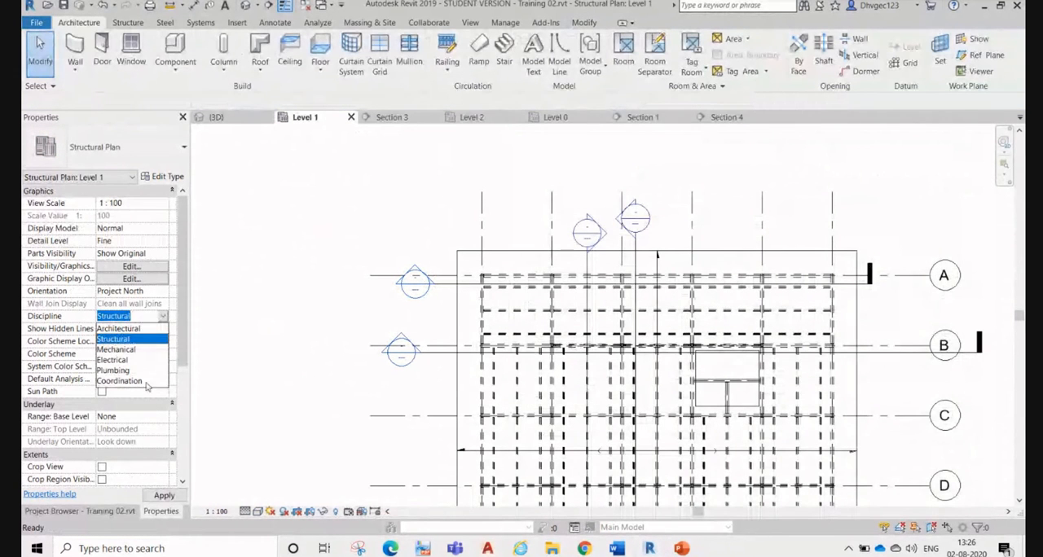
pyautogui.click(137, 381)
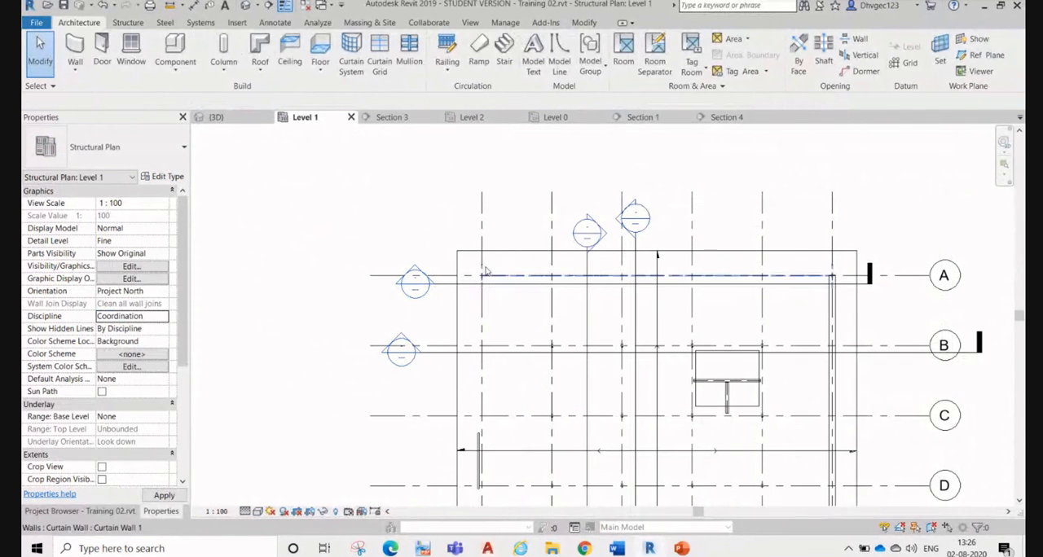
# Step: Change the Level 1 structural plan's discipline to Architectural
pyautogui.scroll(4, 358, 283)
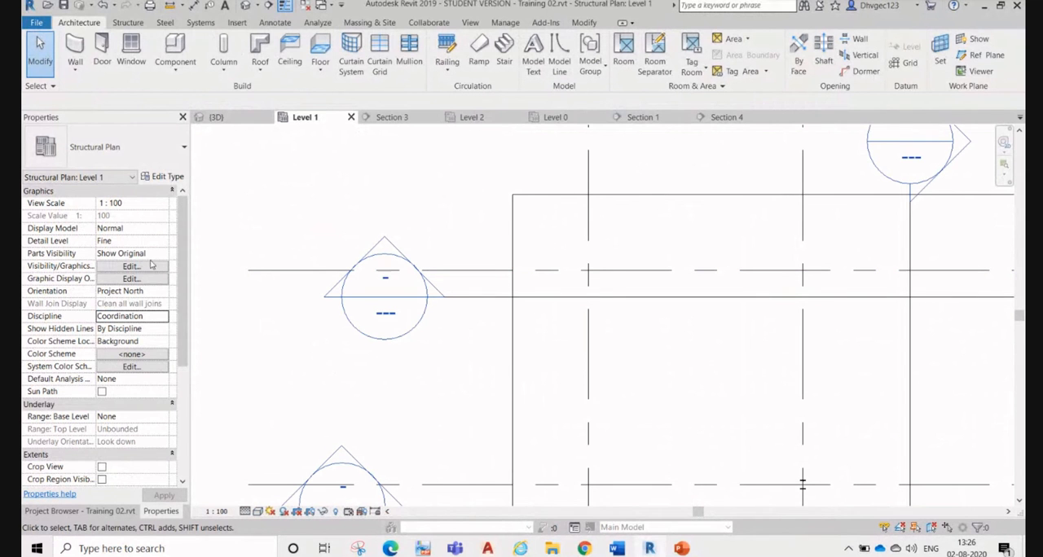
pyautogui.click(157, 317)
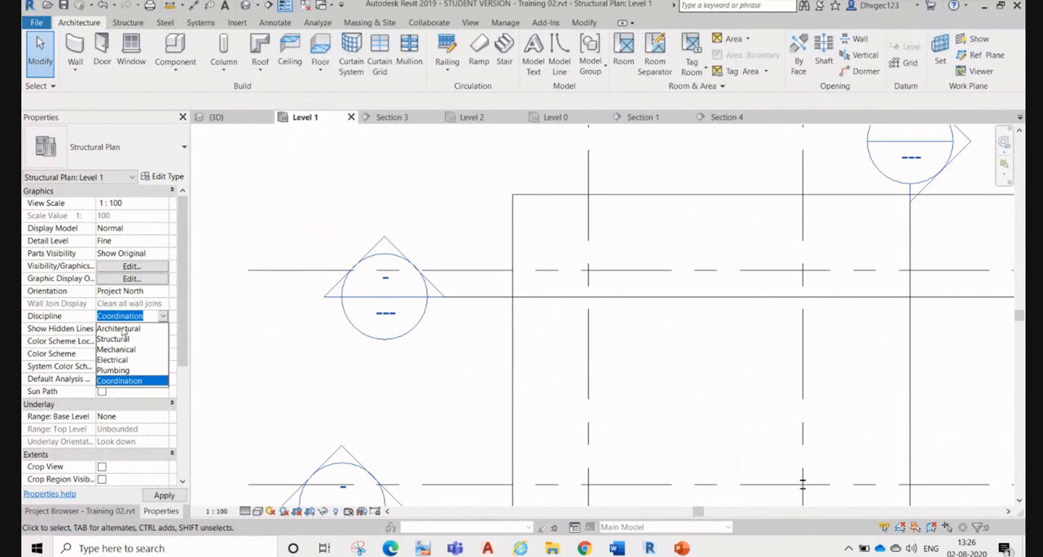
pyautogui.click(121, 329)
pyautogui.scroll(-3, 572, 246)
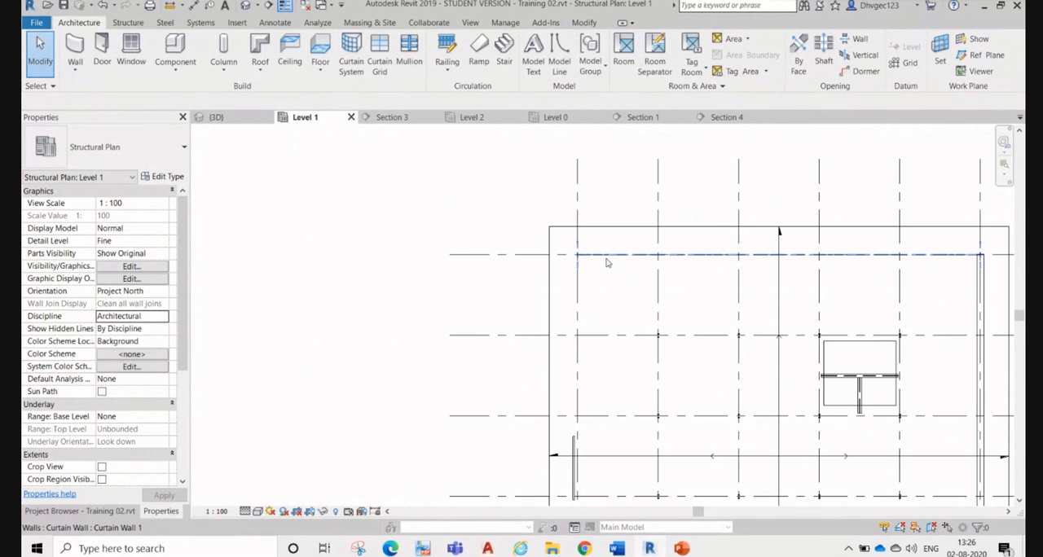
# Step: Inspect the perimeter walls along grids A and F to 6 in the Level 1 plan, and compare them with the 3D view
pyautogui.click(605, 256)
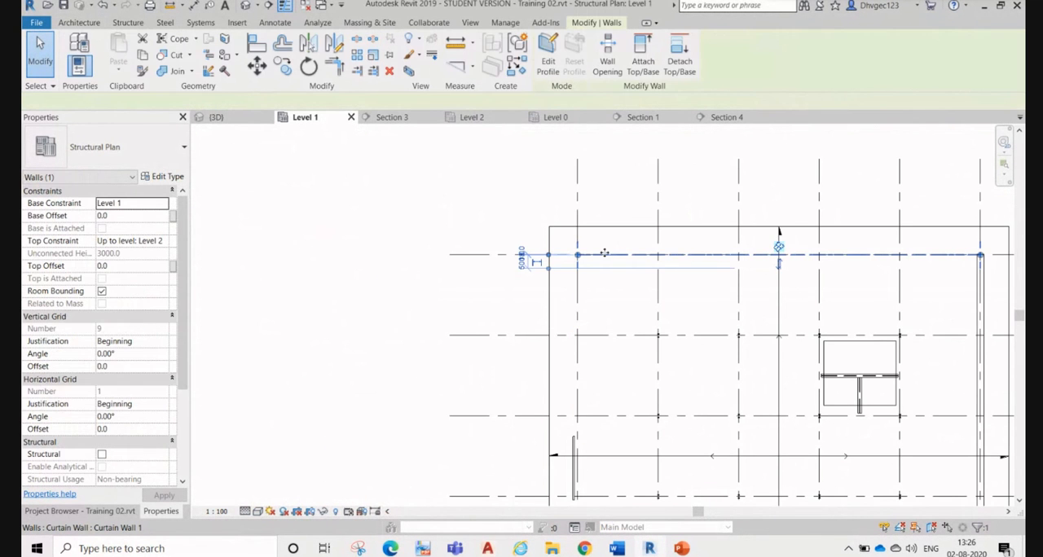
pyautogui.scroll(5, 606, 258)
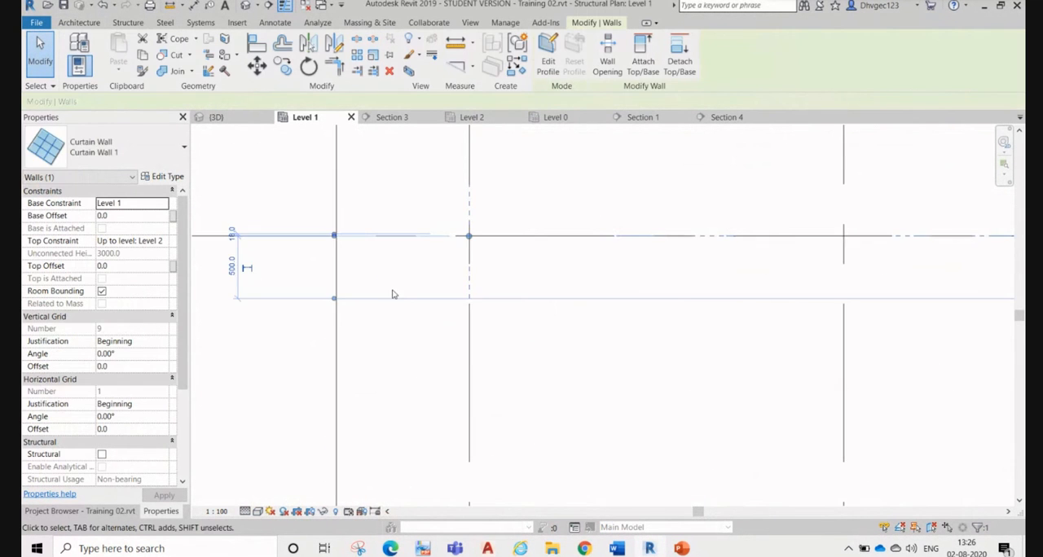
pyautogui.click(278, 202)
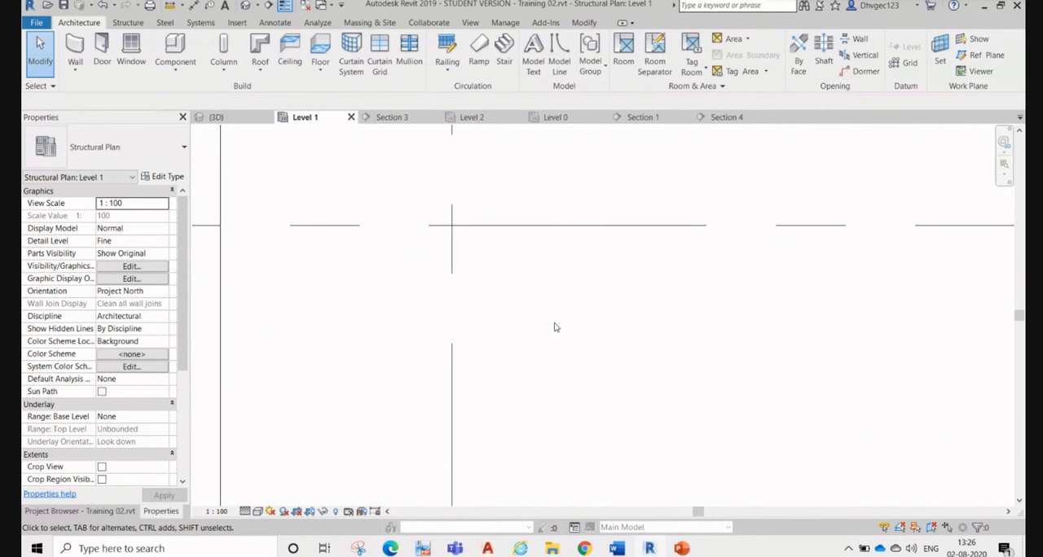
pyautogui.scroll(-2, 553, 313)
pyautogui.scroll(-4, 553, 313)
pyautogui.moveTo(676, 352); pyautogui.dragTo(627, 258, button='middle')
pyautogui.scroll(2, 692, 196)
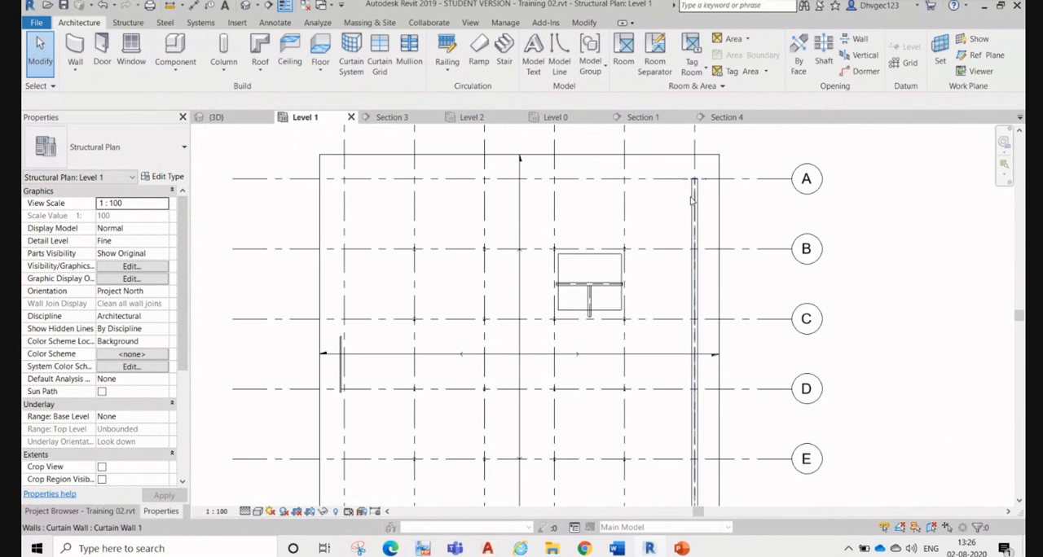
pyautogui.click(692, 211)
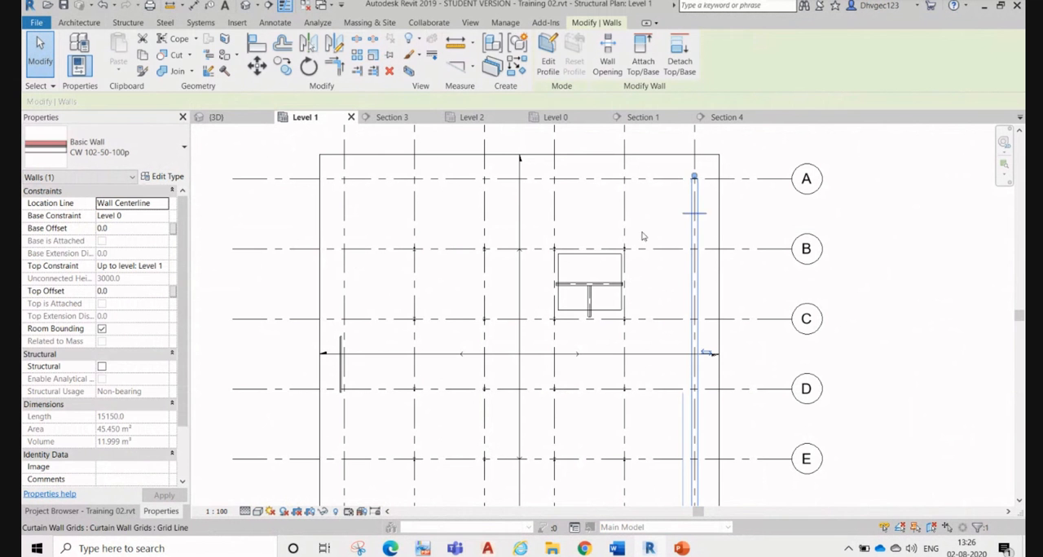
pyautogui.click(230, 155)
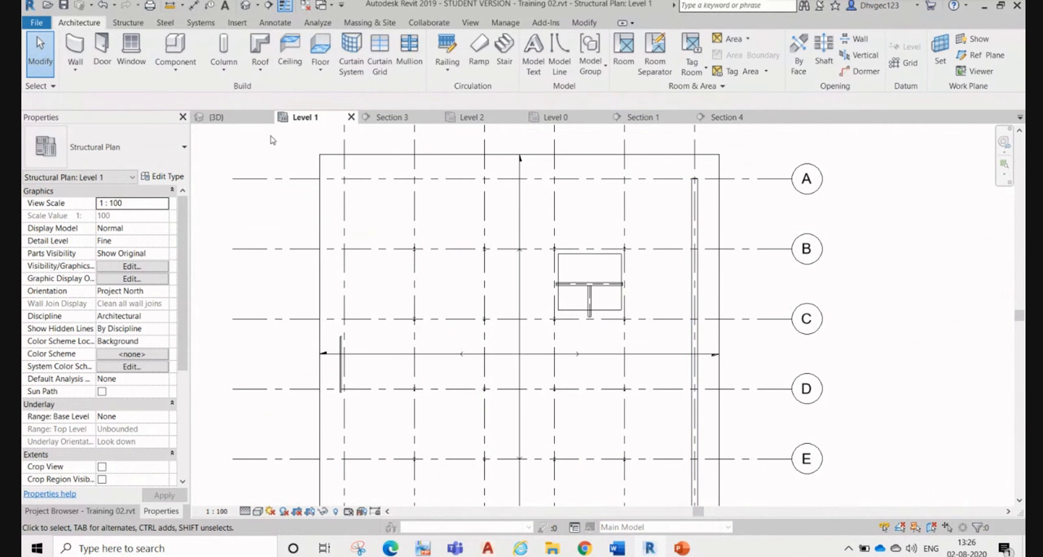
pyautogui.click(214, 118)
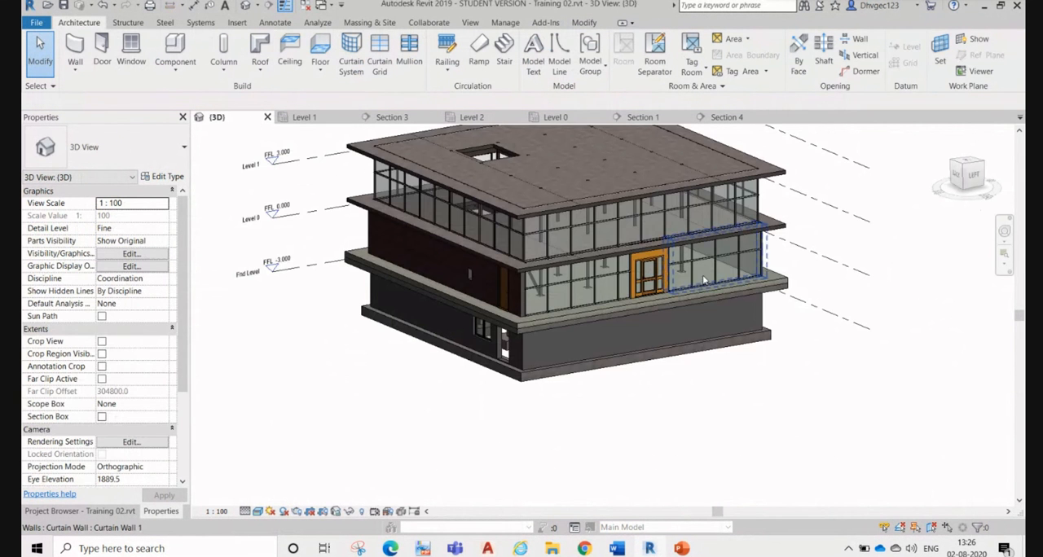
pyautogui.scroll(4, 527, 261)
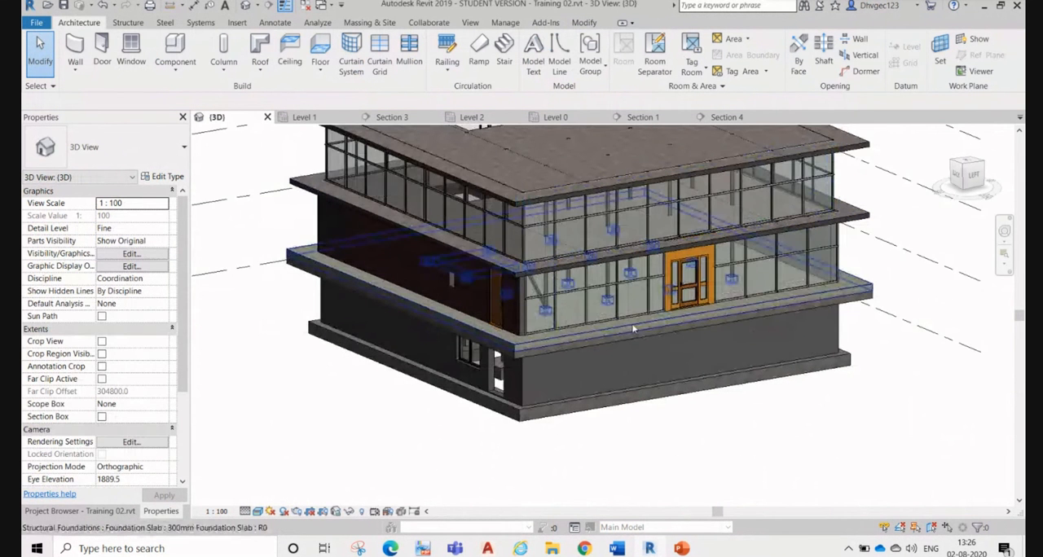
# Step: Open the Level 2 structural plan and set its discipline to Architectural
pyautogui.click(482, 121)
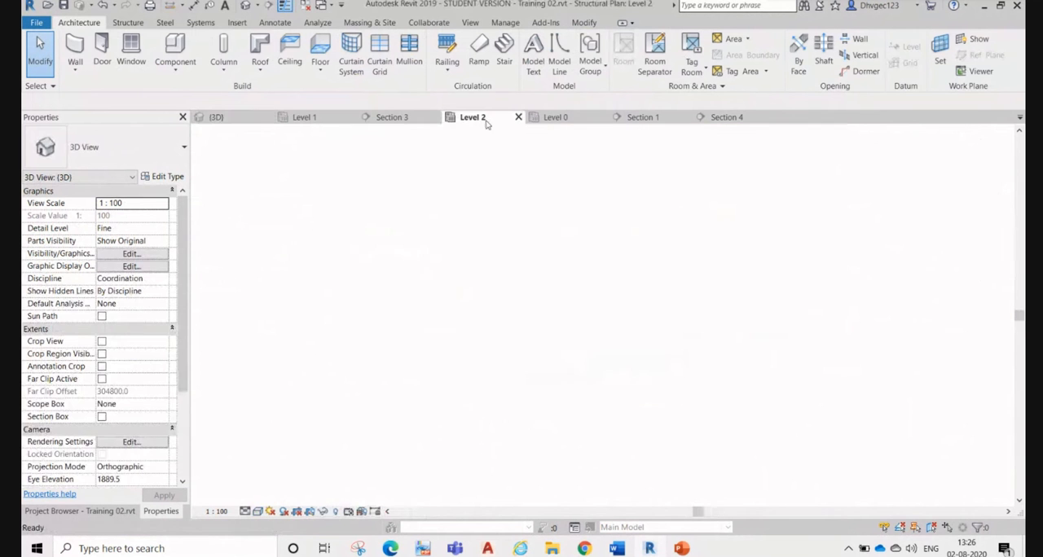
pyautogui.scroll(3, 438, 187)
pyautogui.scroll(3, 438, 187)
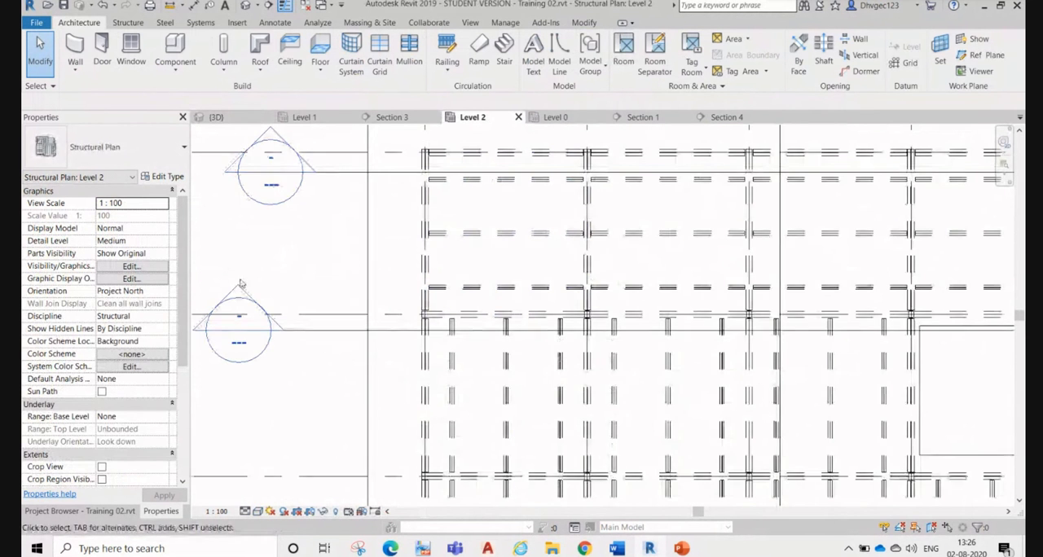
pyautogui.click(162, 317)
pyautogui.click(163, 318)
pyautogui.click(122, 329)
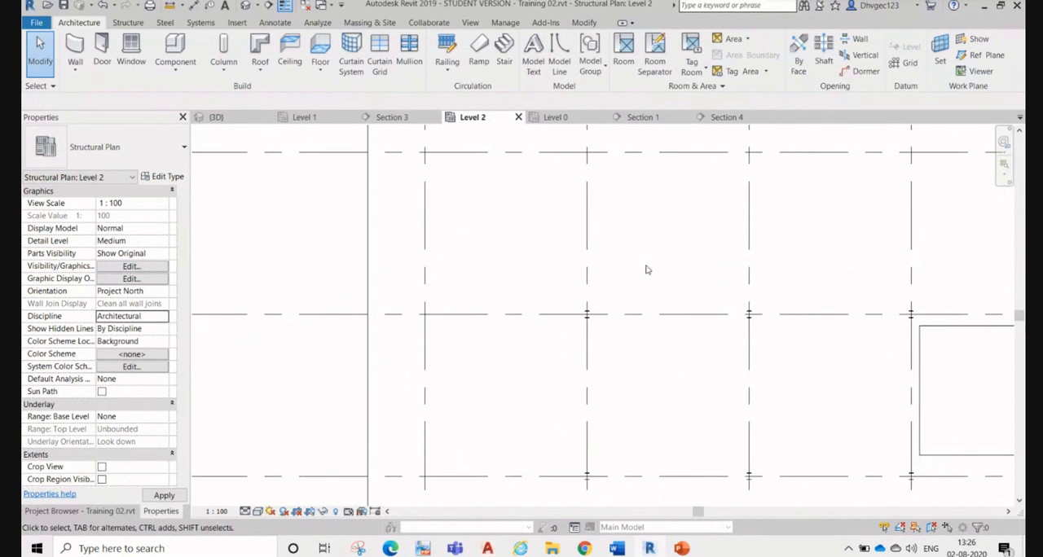
pyautogui.scroll(-3, 528, 188)
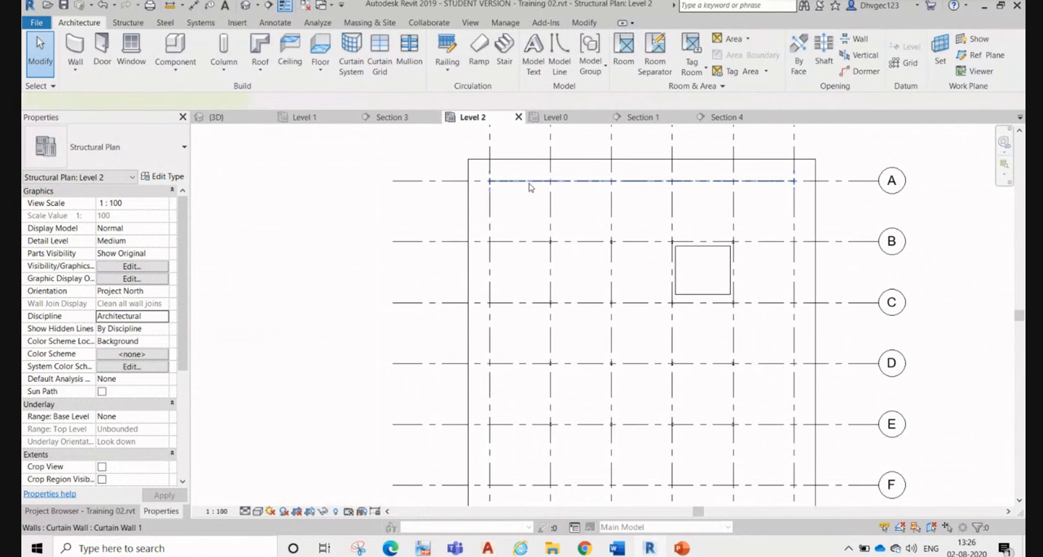
# Step: Inspect the Level 1 curtain walls and their grid layout as they appear in the Level 2 plan
pyautogui.click(530, 187)
pyautogui.click(792, 214)
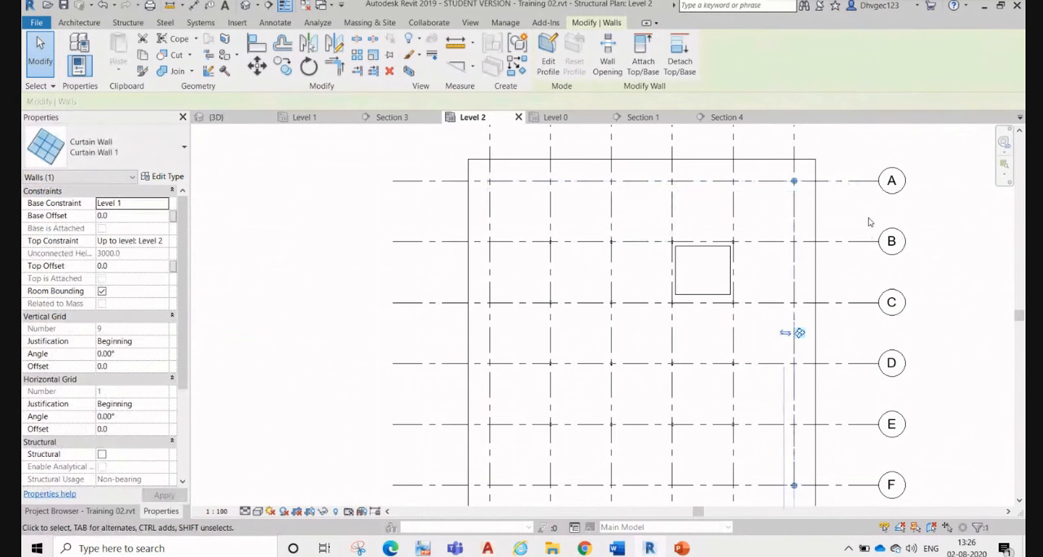
pyautogui.click(863, 223)
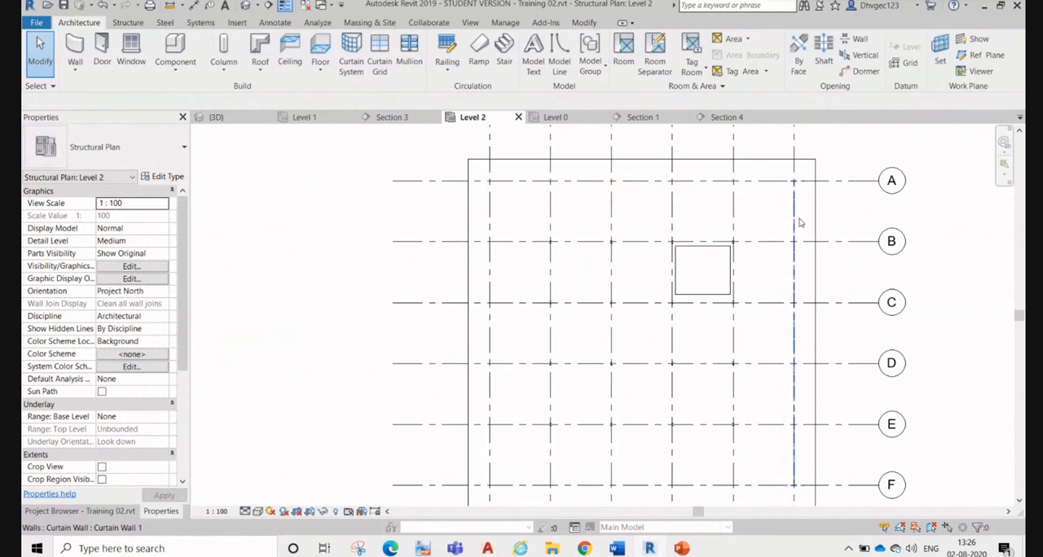
pyautogui.click(797, 217)
pyautogui.click(875, 220)
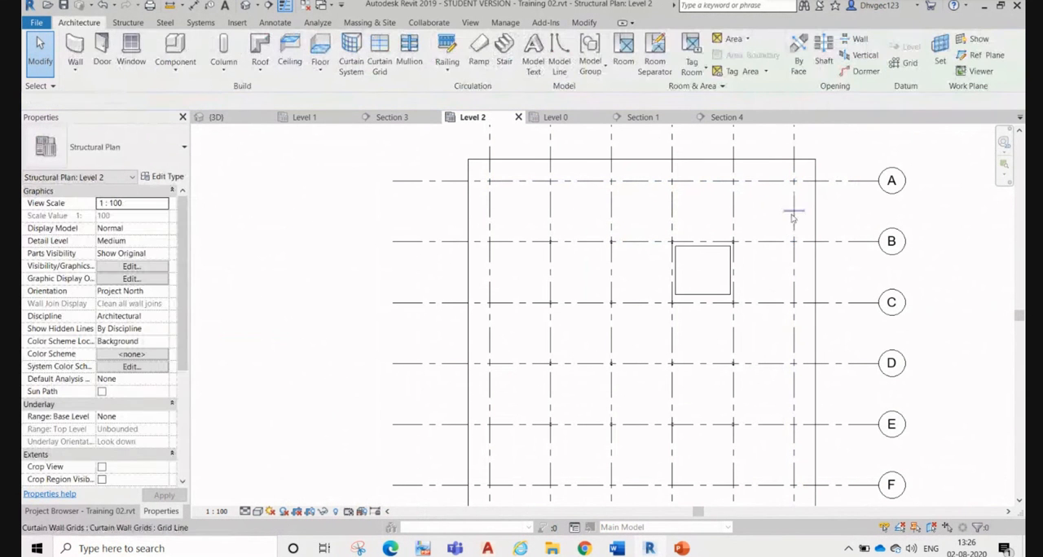
pyautogui.click(799, 240)
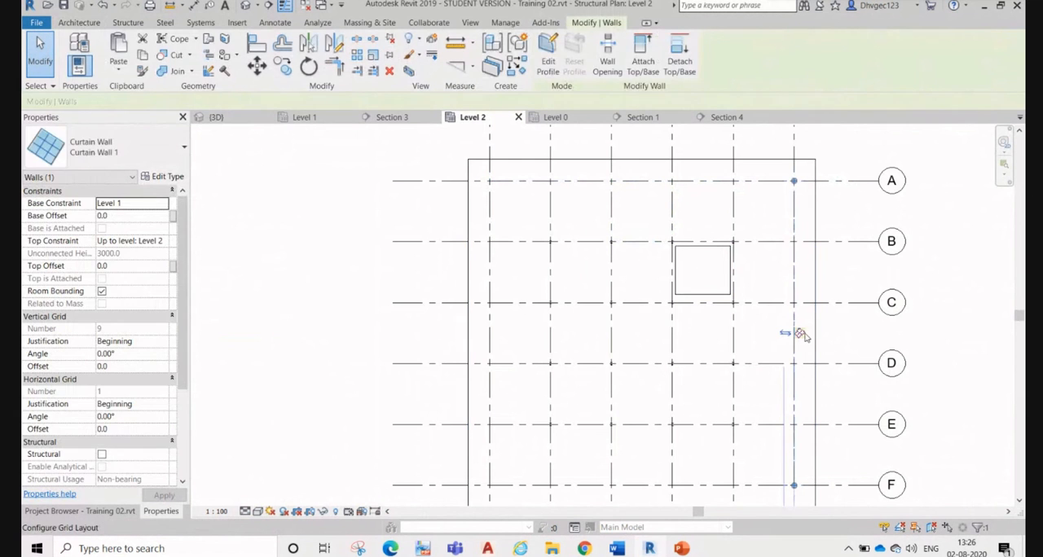
pyautogui.click(801, 336)
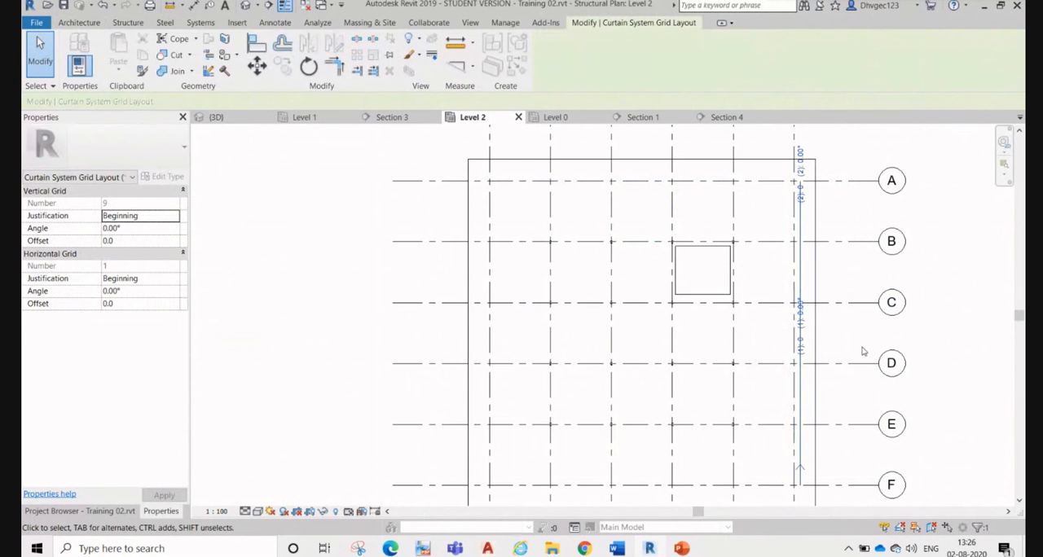
pyautogui.scroll(3, 845, 340)
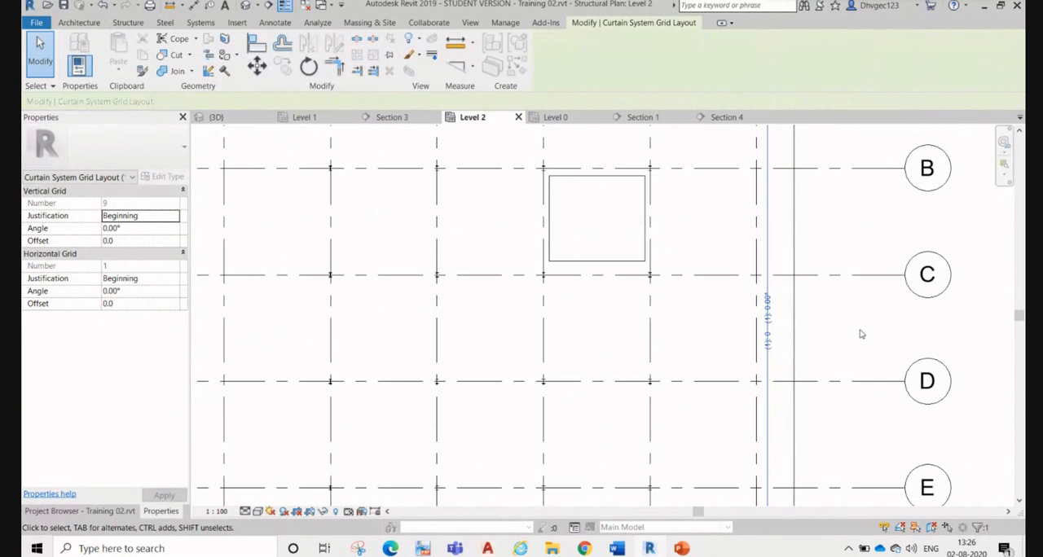
pyautogui.press('Escape')
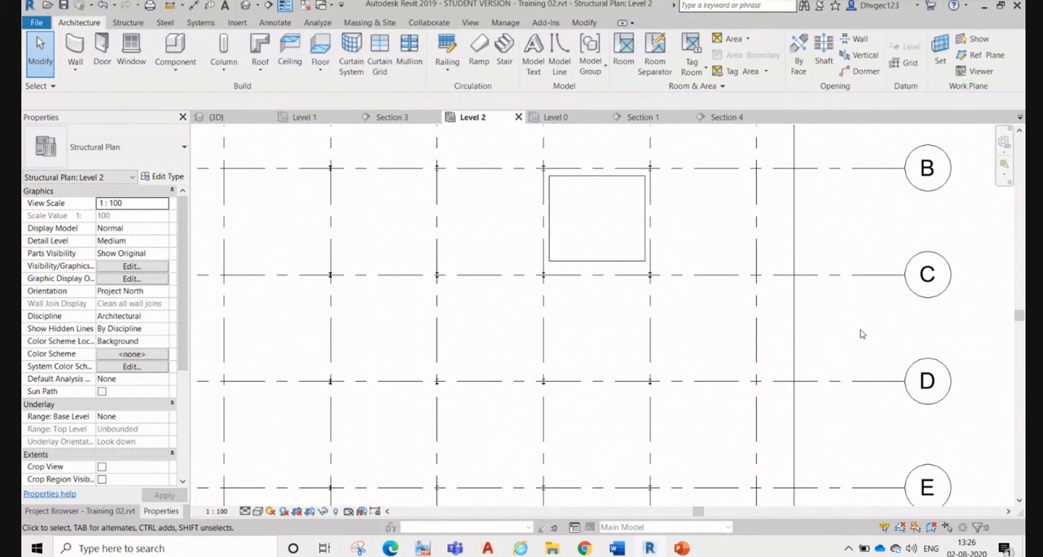
pyautogui.click(755, 308)
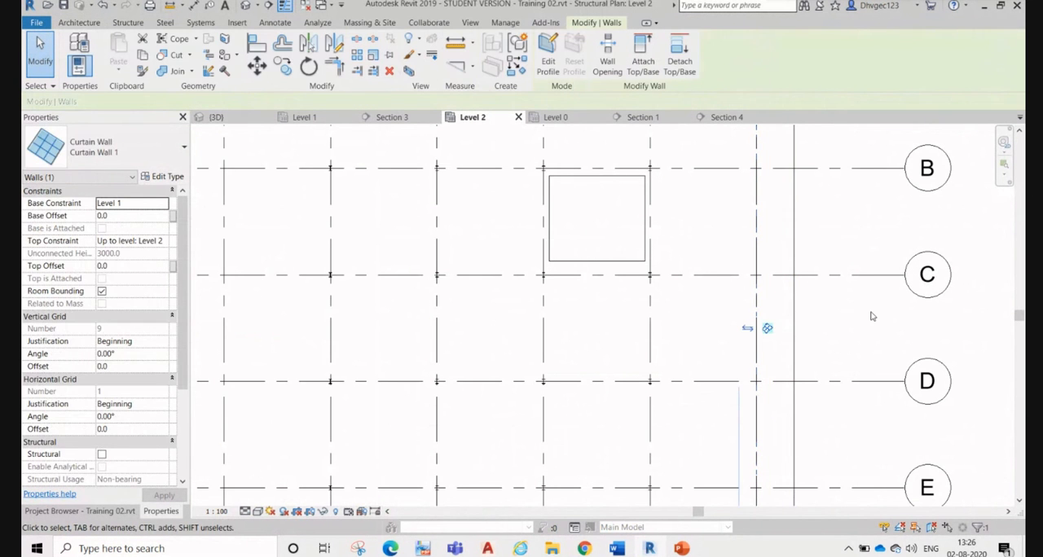
pyautogui.press('Escape')
# Step: Examine in the 3D view how the upper-storey curtain walls meet the top slab
pyautogui.click(216, 117)
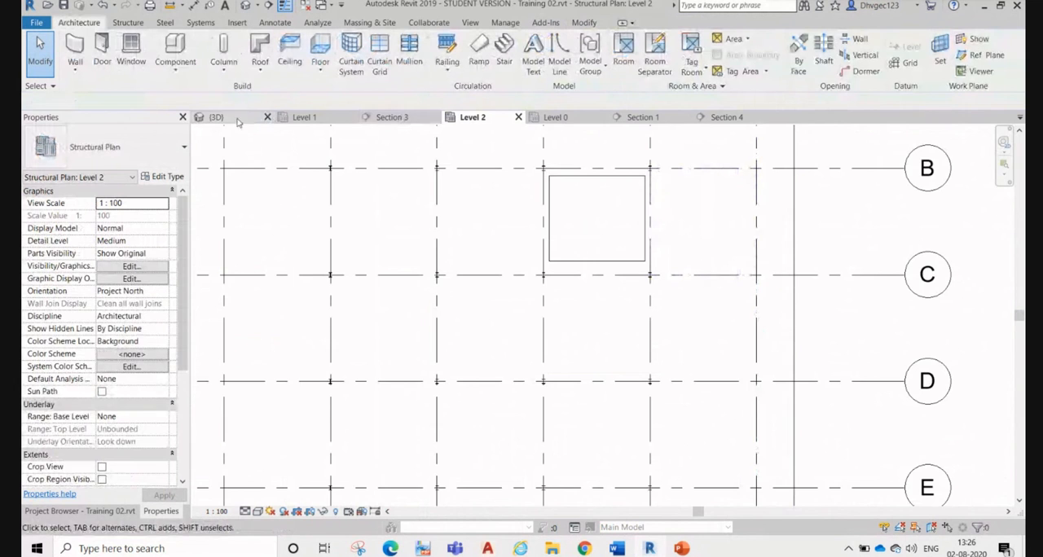
pyautogui.scroll(2, 677, 247)
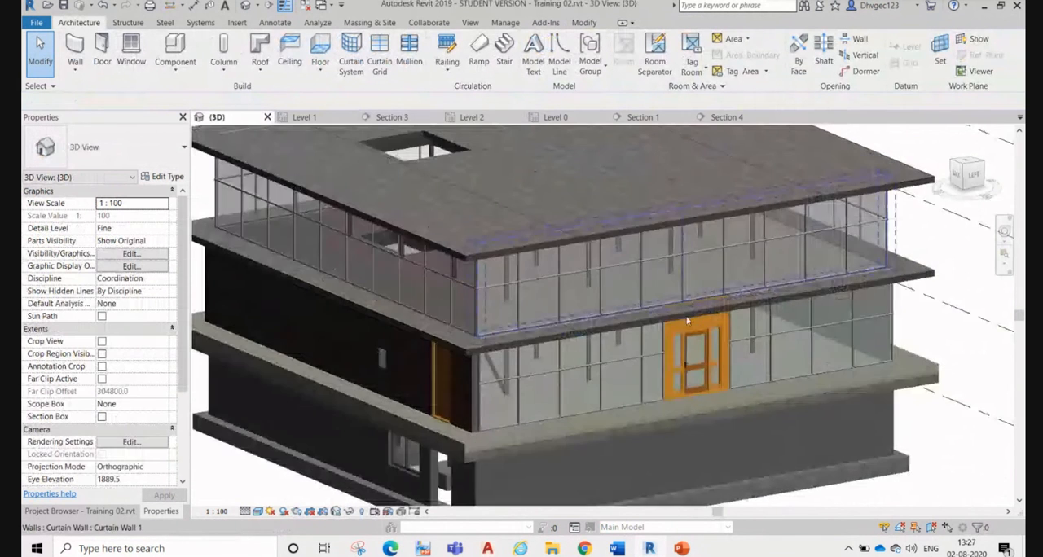
pyautogui.keyDown('shift'); pyautogui.moveTo(665, 404); pyautogui.dragTo(631, 356, button='middle'); pyautogui.keyUp('shift')
pyautogui.keyDown('shift'); pyautogui.moveTo(568, 318); pyautogui.dragTo(615, 483, button='middle'); pyautogui.keyUp('shift')
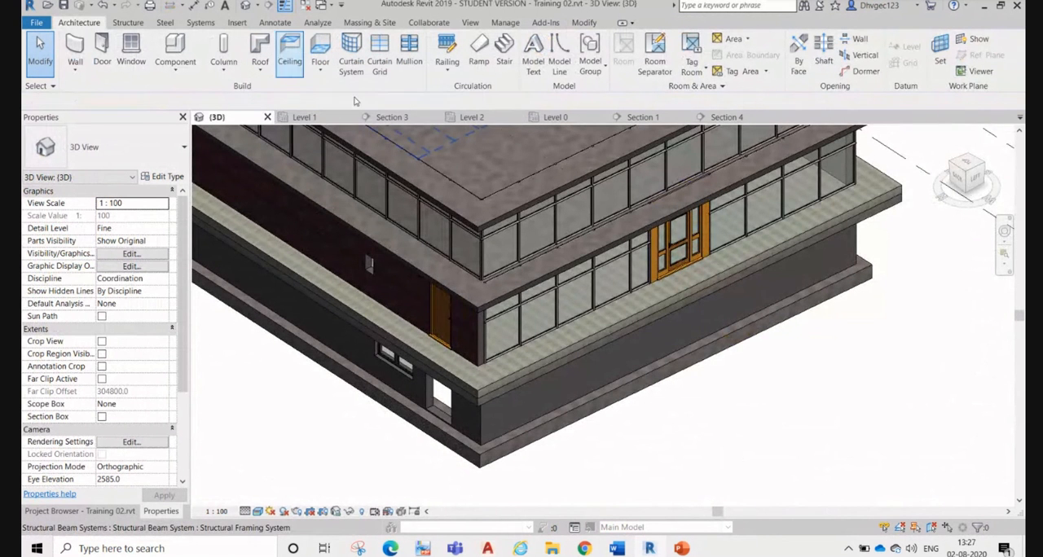
pyautogui.scroll(-1, 518, 253)
pyautogui.scroll(-1, 518, 254)
pyautogui.moveTo(517, 254); pyautogui.dragTo(572, 405, button='middle')
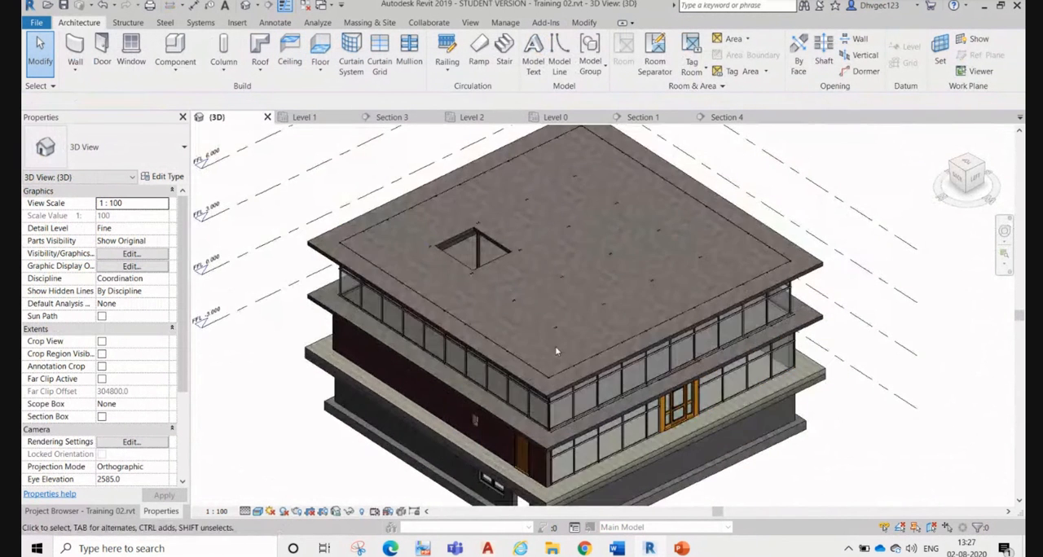
# Step: Attach the top of one upper-storey curtain wall to the 150mm Concrete with Corus-ComFlor 47 top slab, deleting the conflicting mullions
pyautogui.scroll(2, 355, 240)
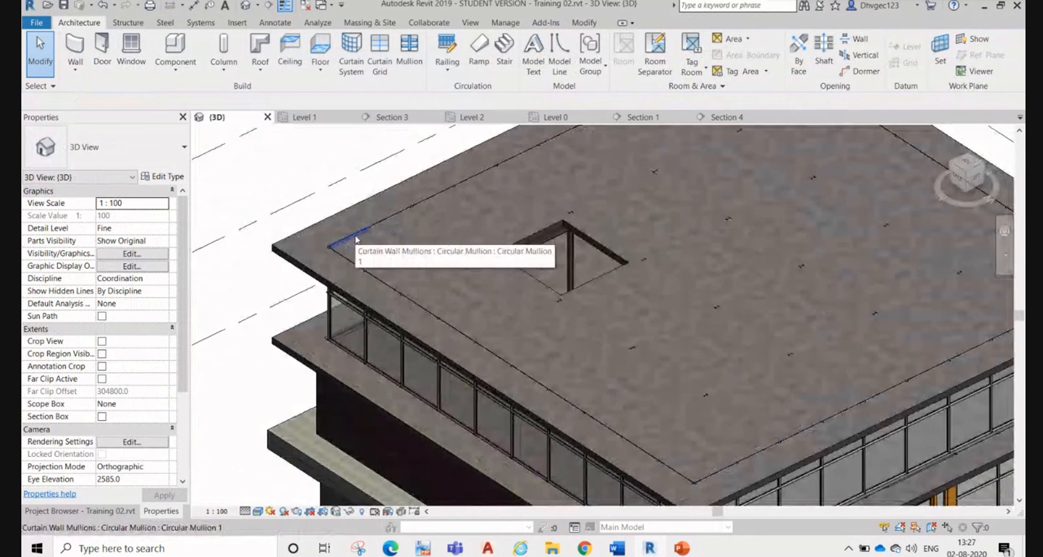
pyautogui.press('Tab')
pyautogui.click(356, 238)
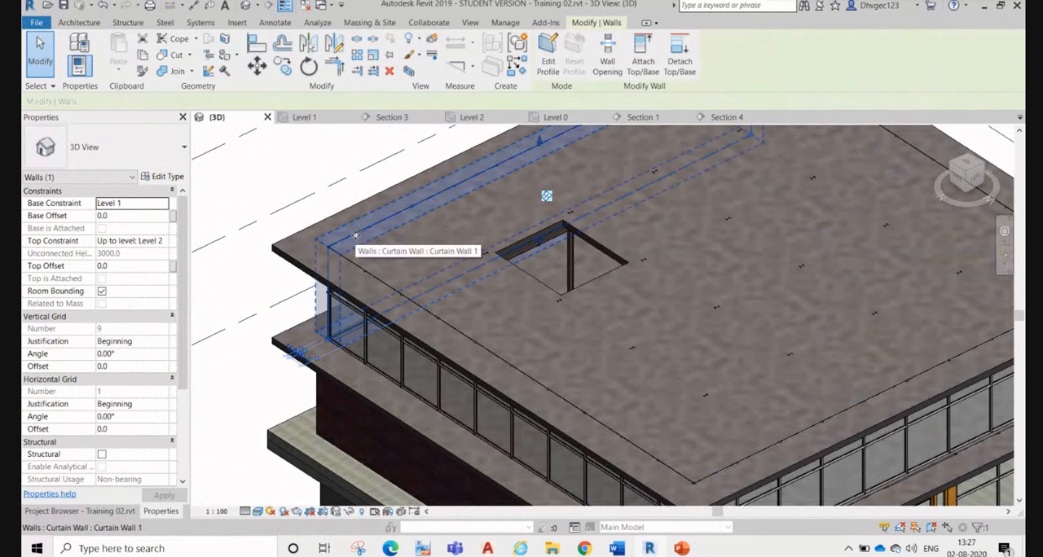
pyautogui.click(640, 66)
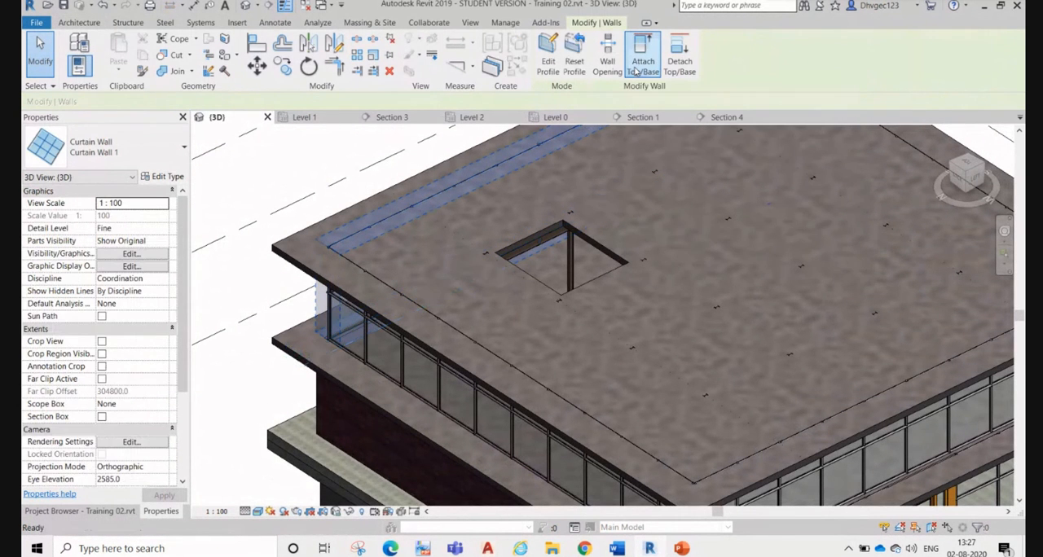
pyautogui.scroll(-1, 389, 289)
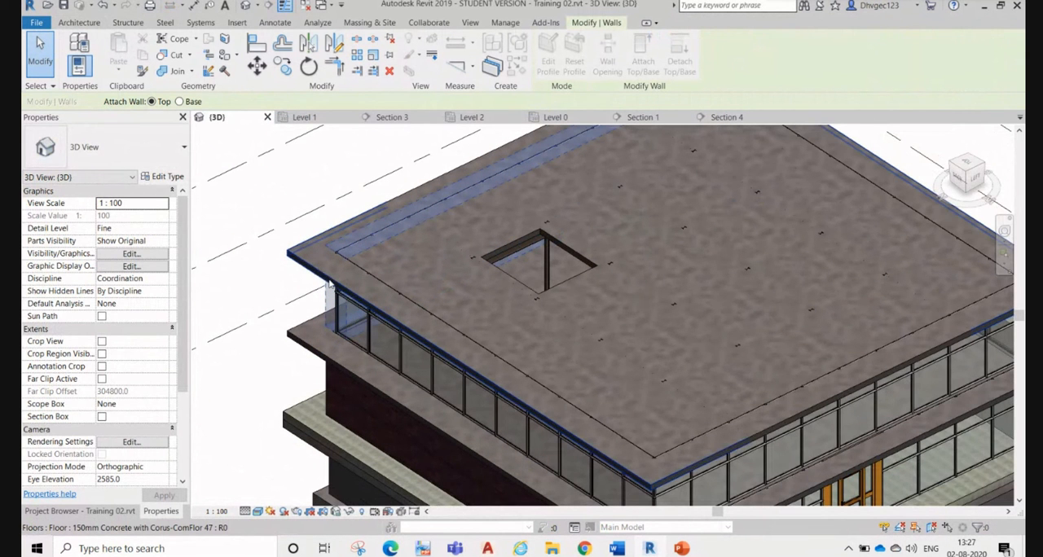
pyautogui.click(322, 278)
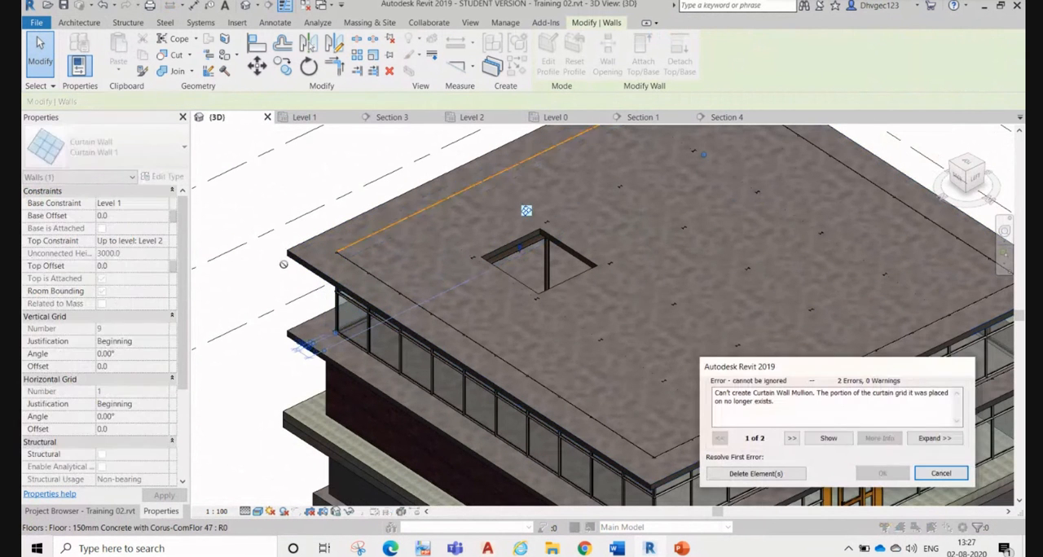
pyautogui.click(755, 473)
pyautogui.click(299, 283)
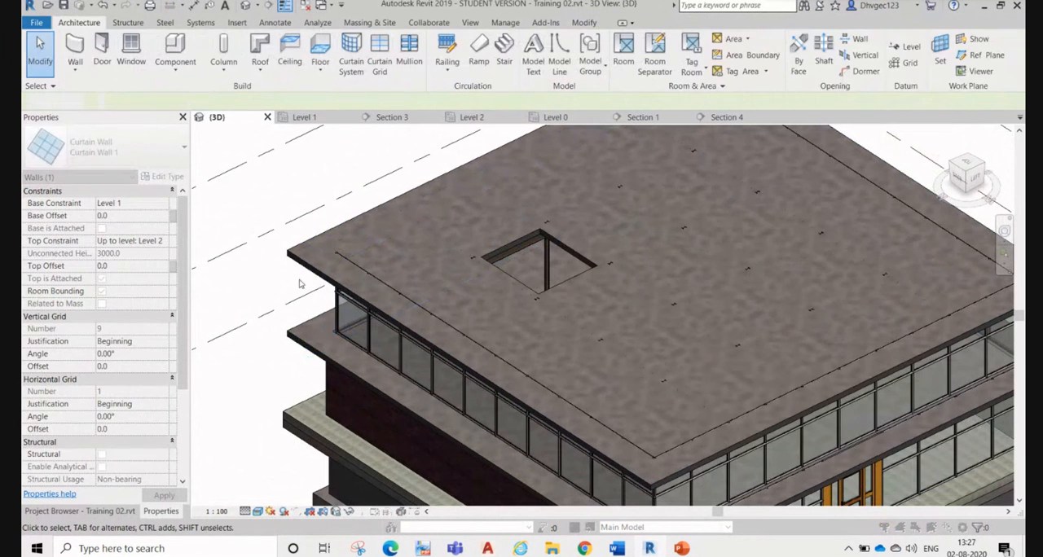
# Step: Attach the tops of three more upper-storey curtain walls to the 150mm Concrete with Corus-ComFlor 47 top slab, deleting the conflicting mullions
pyautogui.click(356, 266)
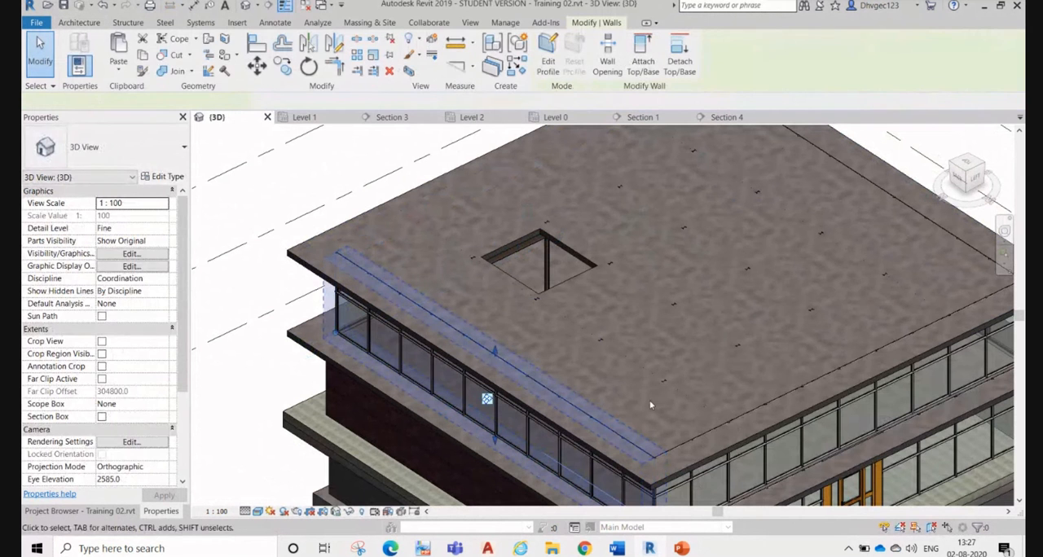
pyautogui.keyDown('ctrl'); pyautogui.click(911, 215); pyautogui.keyUp('ctrl')
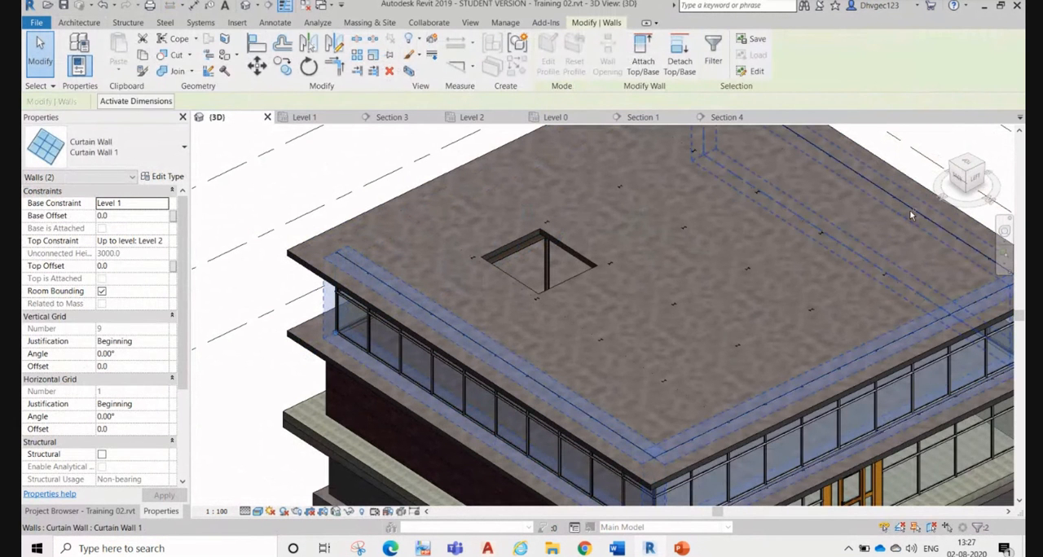
pyautogui.click(640, 65)
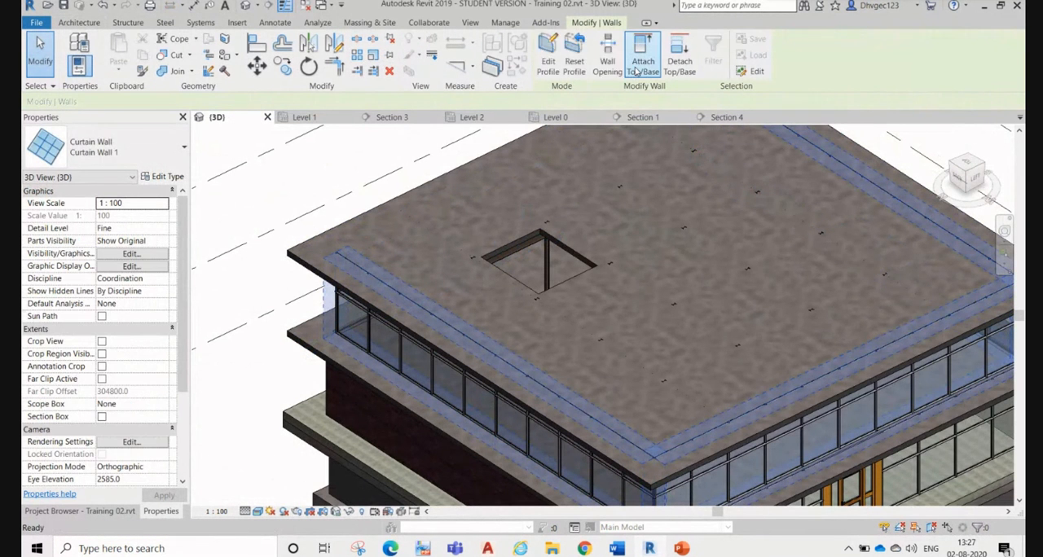
pyautogui.click(291, 259)
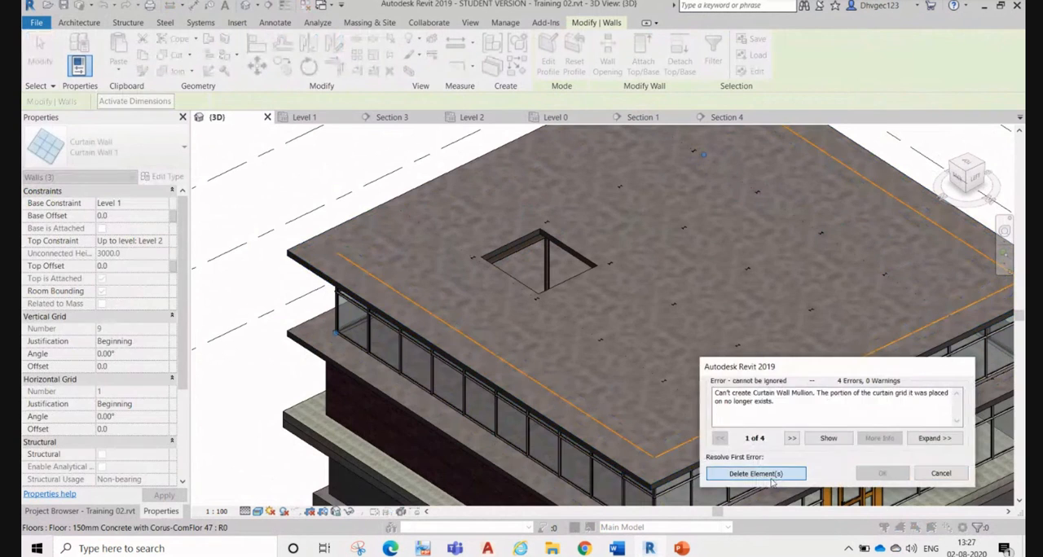
pyautogui.click(771, 480)
# Step: Examine in 3D how the curtain walls of both storeys meet the slabs on the entrance side of the building
pyautogui.scroll(-3, 496, 352)
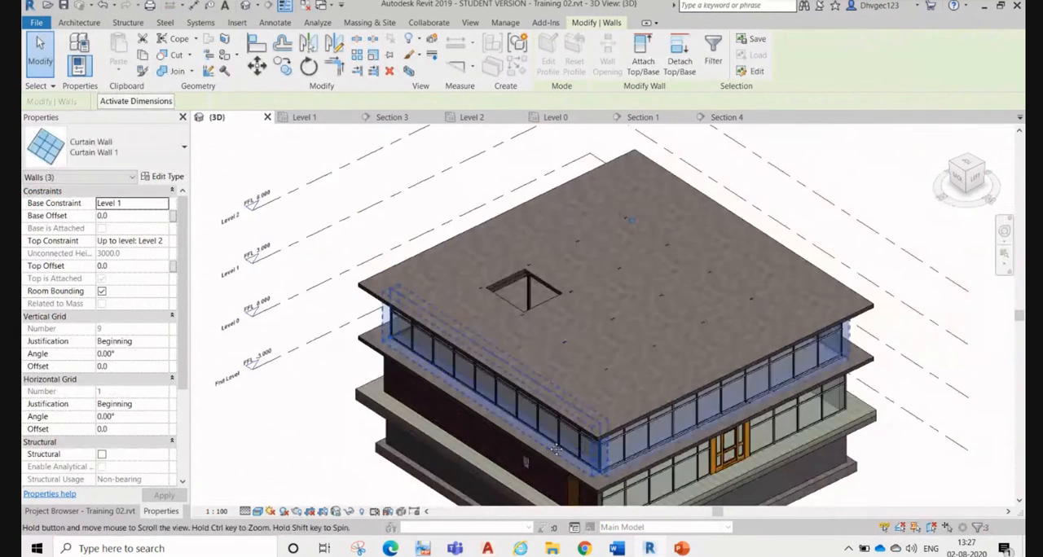
pyautogui.moveTo(556, 449); pyautogui.dragTo(539, 310, button='middle')
pyautogui.press('capslock')
pyautogui.moveTo(741, 411); pyautogui.dragTo(706, 326, button='middle')
pyautogui.moveTo(816, 380); pyautogui.dragTo(834, 439, button='middle')
pyautogui.click(786, 394)
pyautogui.scroll(2, 651, 273)
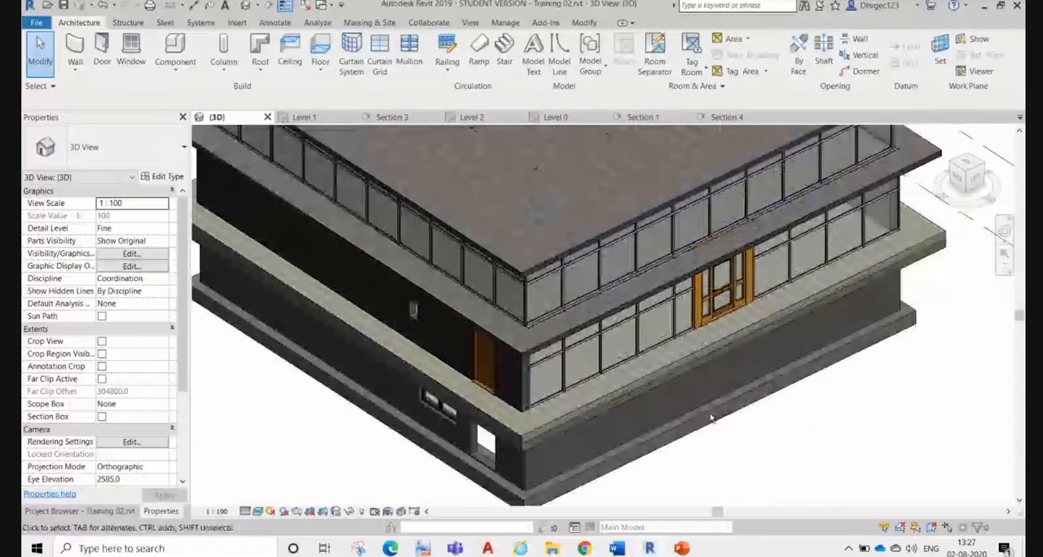
pyautogui.scroll(3, 711, 418)
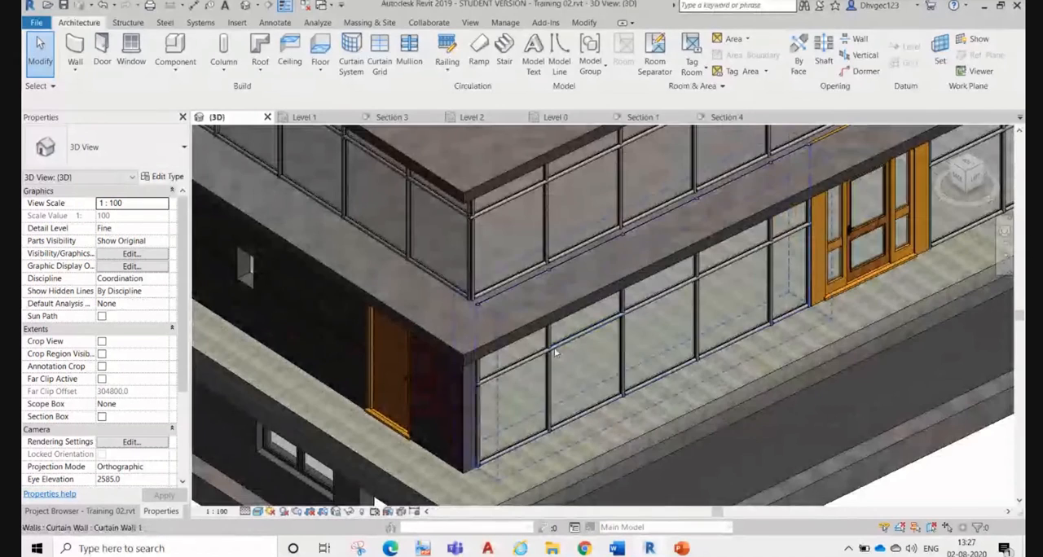
pyautogui.click(556, 352)
pyautogui.scroll(-5, 555, 352)
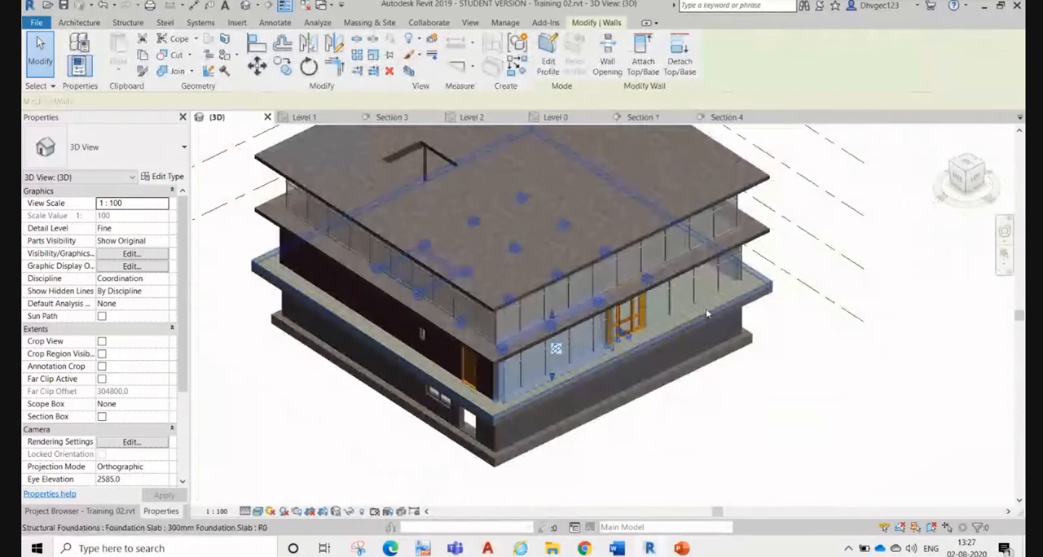
pyautogui.keyDown('ctrl'); pyautogui.click(696, 282); pyautogui.keyUp('ctrl')
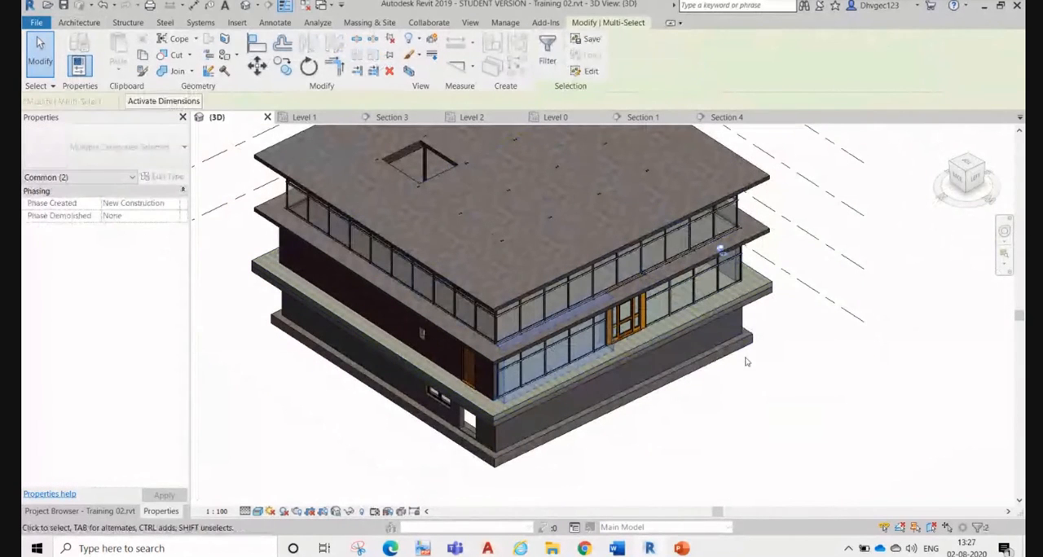
pyautogui.click(781, 411)
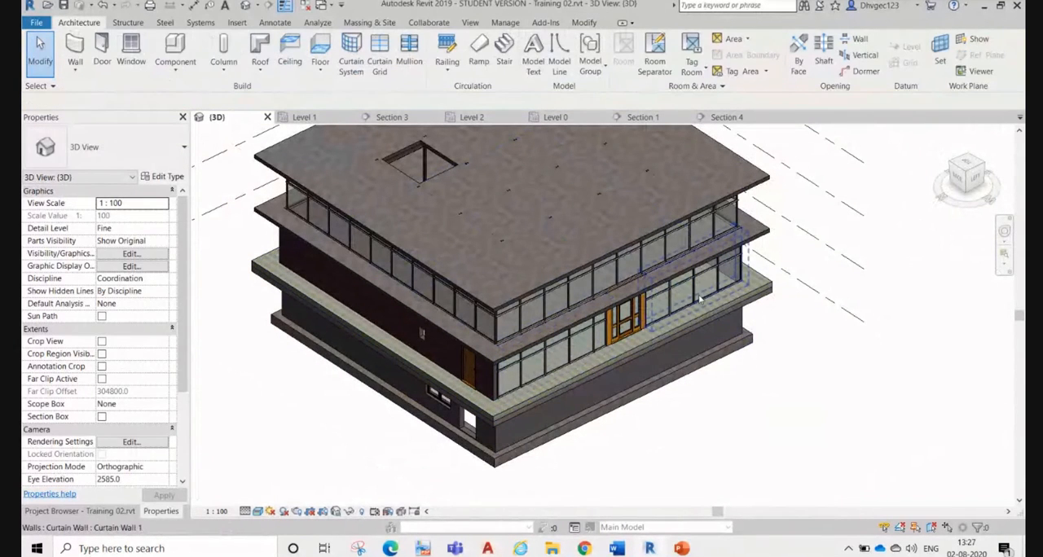
# Step: Attach the tops of the two Level 0 curtain walls beside the entrance door to the Level 1 slab, deleting the conflicting mullions
pyautogui.click(698, 294)
pyautogui.keyDown('ctrl'); pyautogui.click(581, 357); pyautogui.keyUp('ctrl')
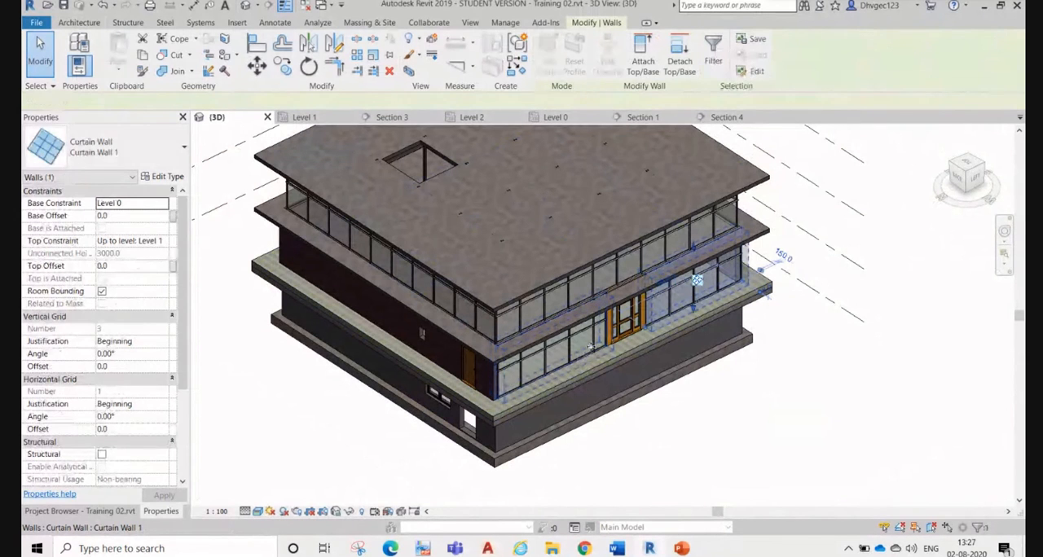
pyautogui.click(643, 58)
pyautogui.click(582, 324)
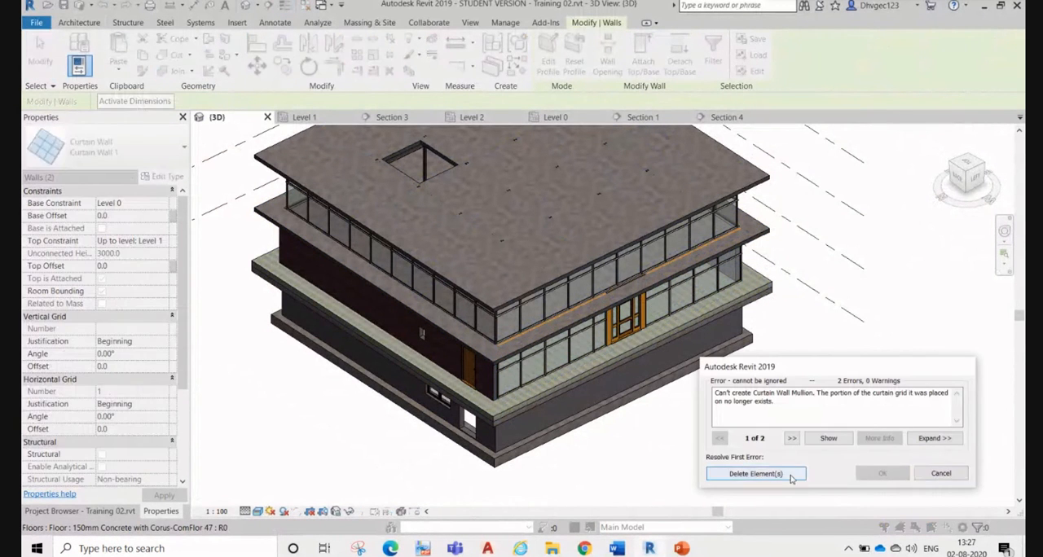
pyautogui.click(758, 473)
pyautogui.scroll(3, 754, 312)
pyautogui.scroll(4, 754, 312)
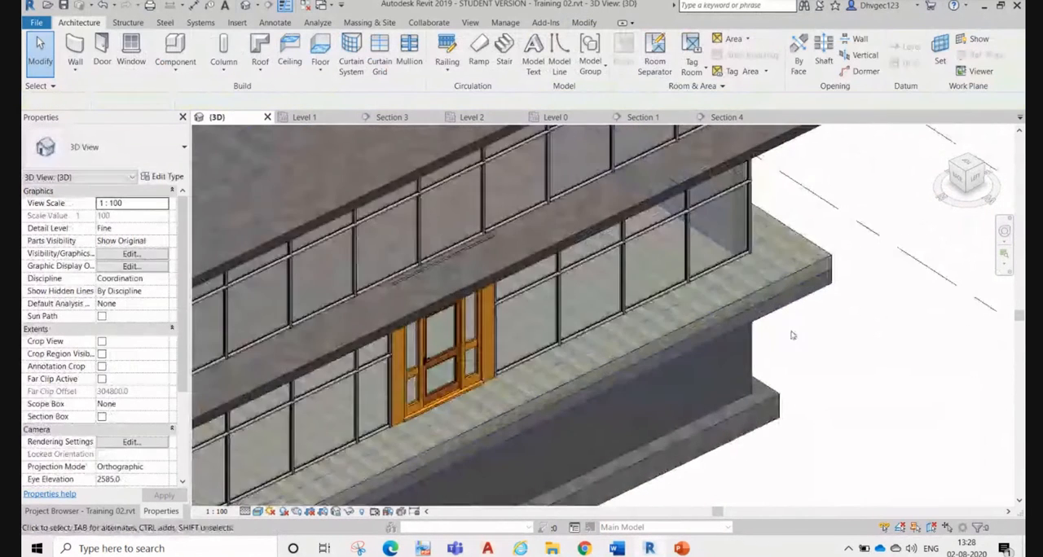
# Step: Attach the top of the CW 102-50-100p brick wall adjoining the entrance-side curtain wall to the underside of the Level 1 slab
pyautogui.scroll(-4, 794, 333)
pyautogui.keyDown('shift'); pyautogui.moveTo(880, 402); pyautogui.dragTo(823, 358, button='middle'); pyautogui.keyUp('shift')
pyautogui.scroll(4, 815, 360)
pyautogui.scroll(3, 807, 359)
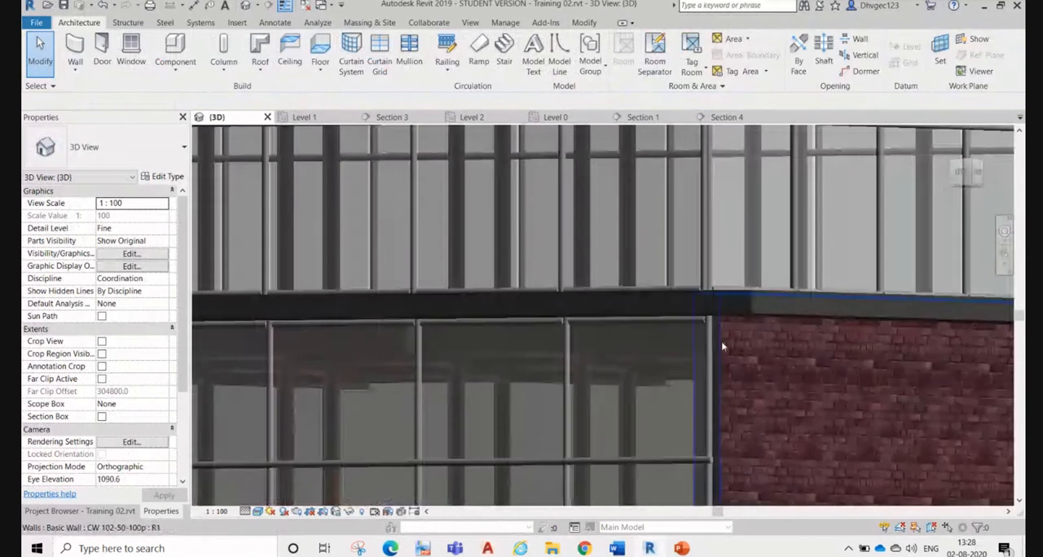
pyautogui.click(719, 327)
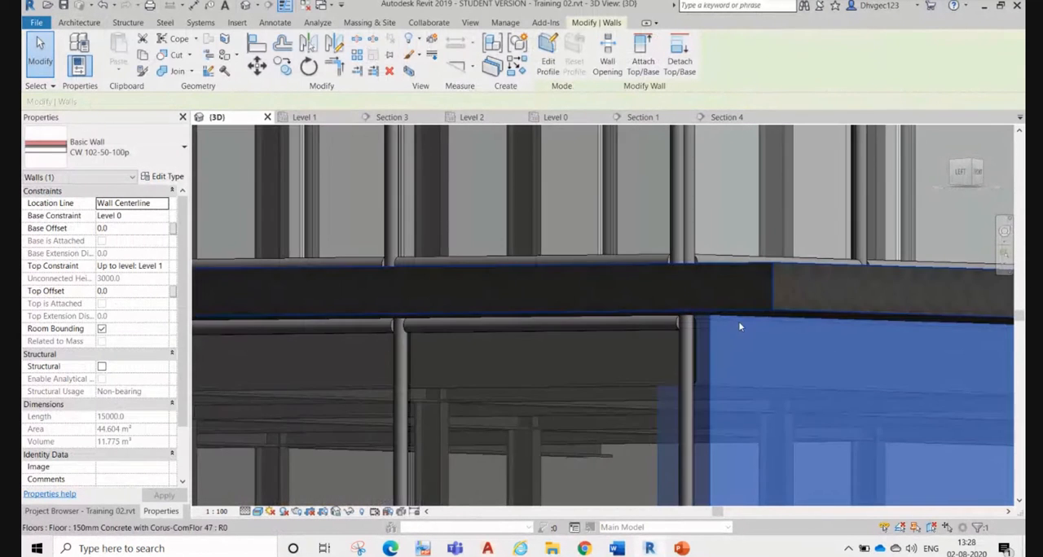
pyautogui.keyDown('shift'); pyautogui.moveTo(740, 326); pyautogui.dragTo(758, 414, button='middle'); pyautogui.keyUp('shift')
pyautogui.moveTo(961, 406); pyautogui.dragTo(793, 256, button='middle')
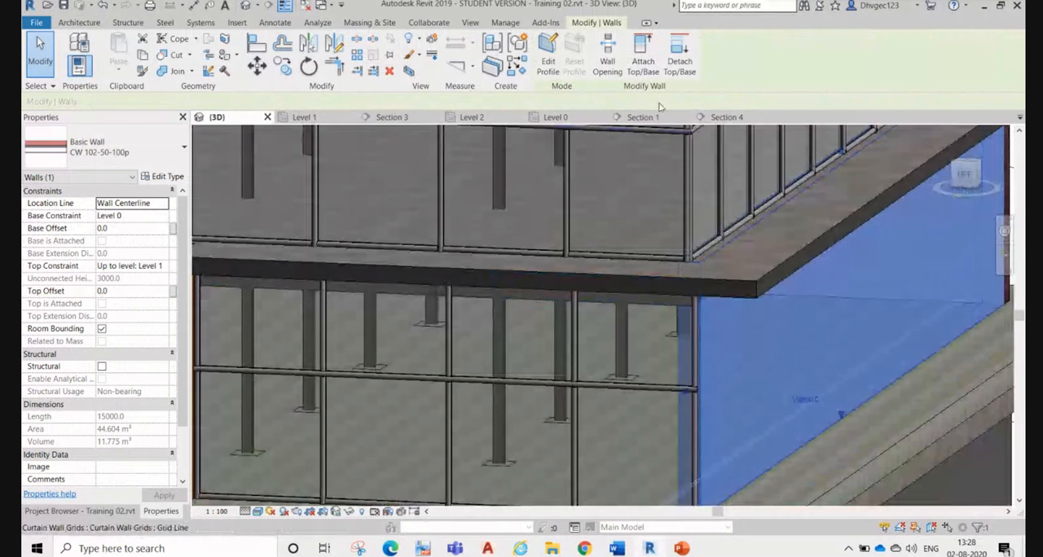
pyautogui.click(643, 63)
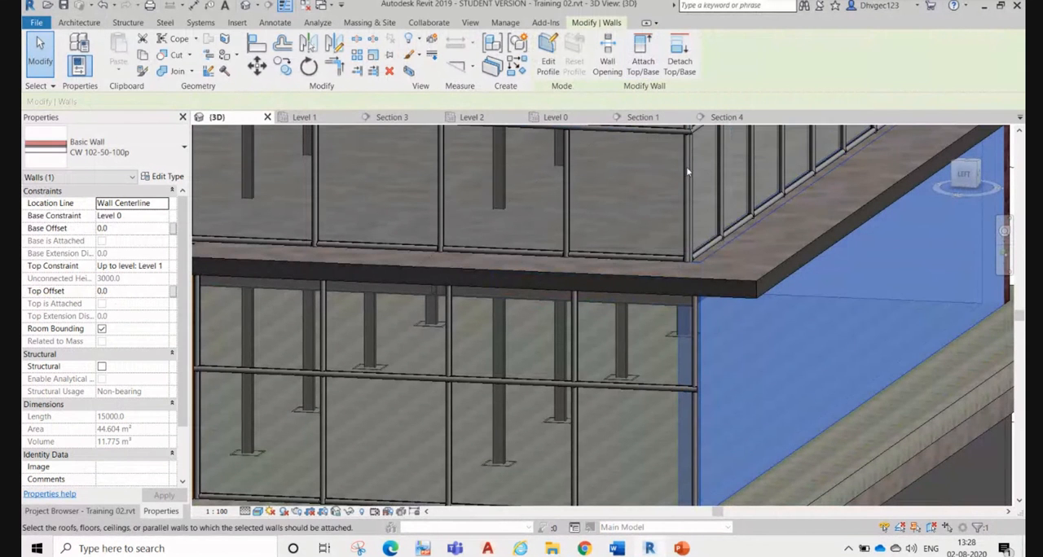
pyautogui.click(754, 295)
pyautogui.scroll(-1, 755, 296)
pyautogui.scroll(-3, 755, 296)
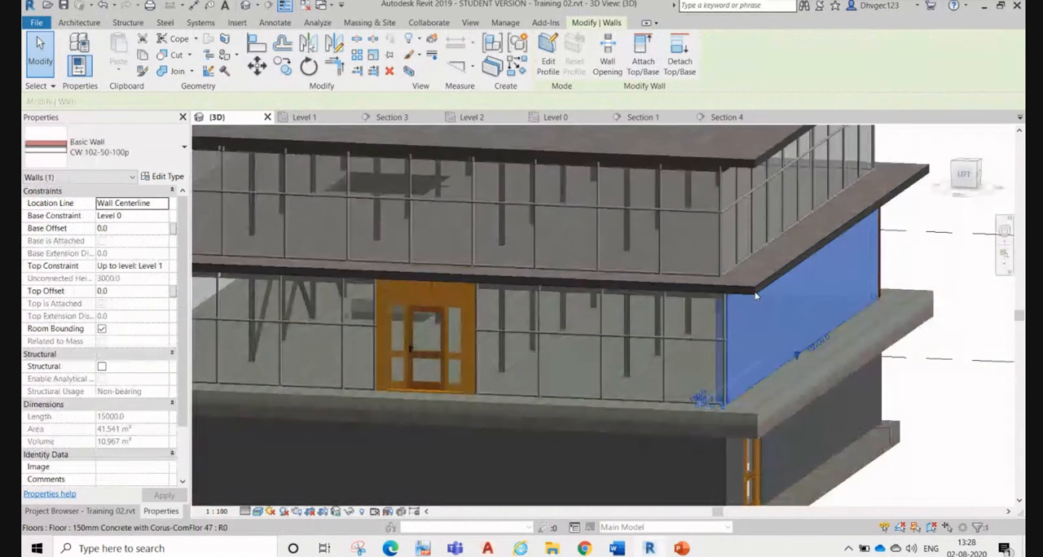
pyautogui.press('Escape')
# Step: Review the available roof creation methods and examine the levels against the storeys in the 3D view from the left side
pyautogui.scroll(3, 628, 349)
pyautogui.scroll(-1, 685, 310)
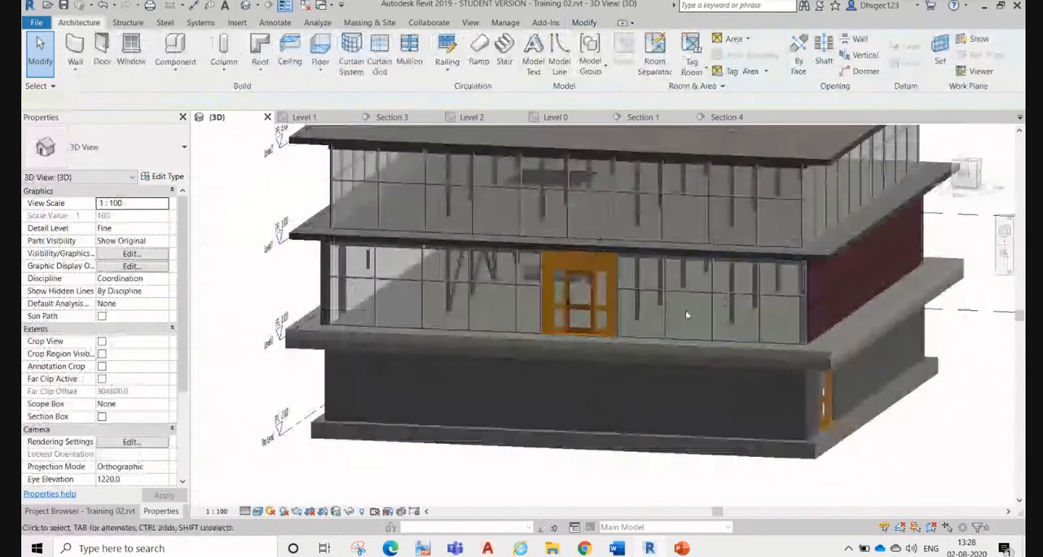
pyautogui.keyDown('shift'); pyautogui.moveTo(575, 307); pyautogui.dragTo(561, 358, button='middle'); pyautogui.keyUp('shift')
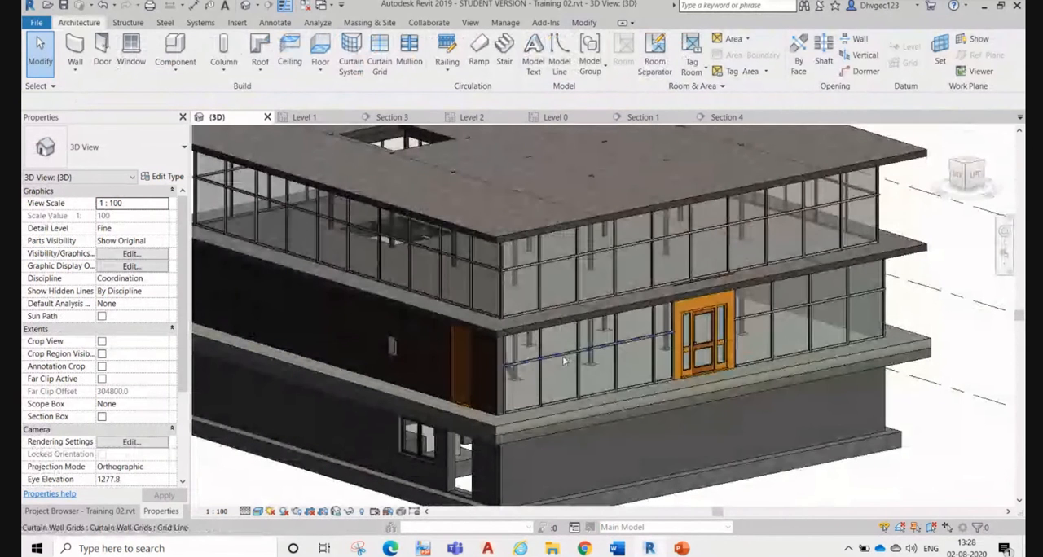
pyautogui.click(259, 71)
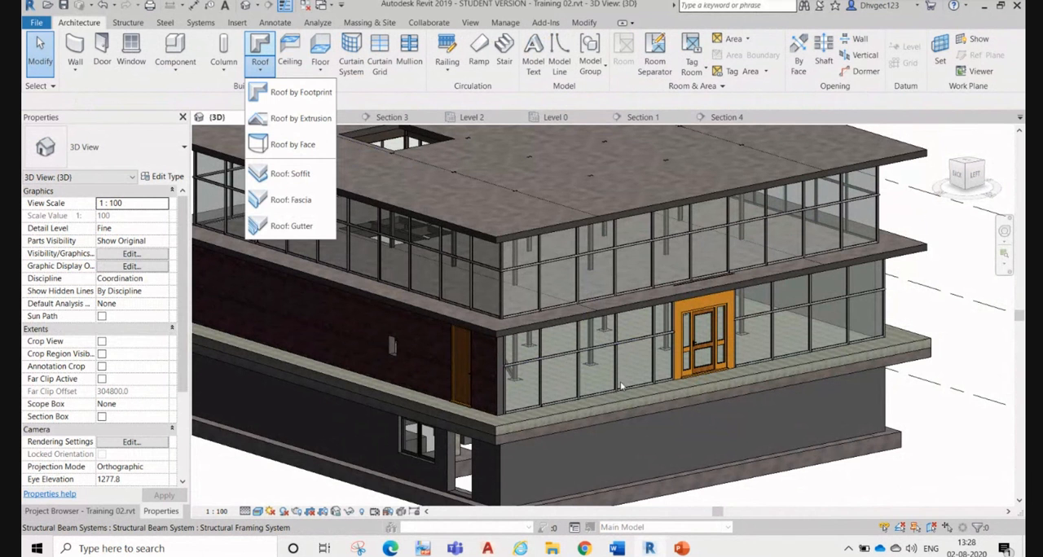
pyautogui.click(531, 242)
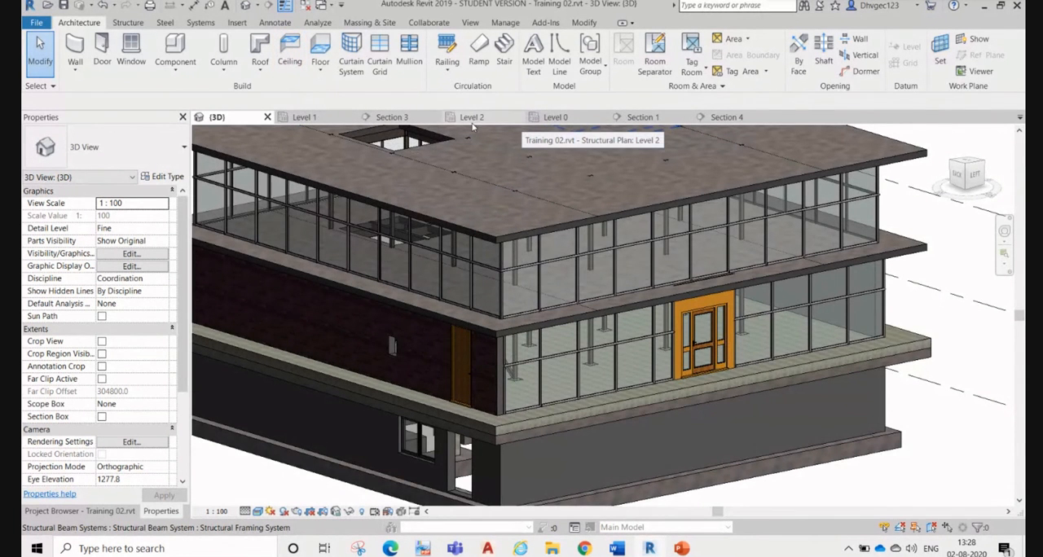
pyautogui.scroll(-4, 814, 240)
pyautogui.scroll(3, 377, 275)
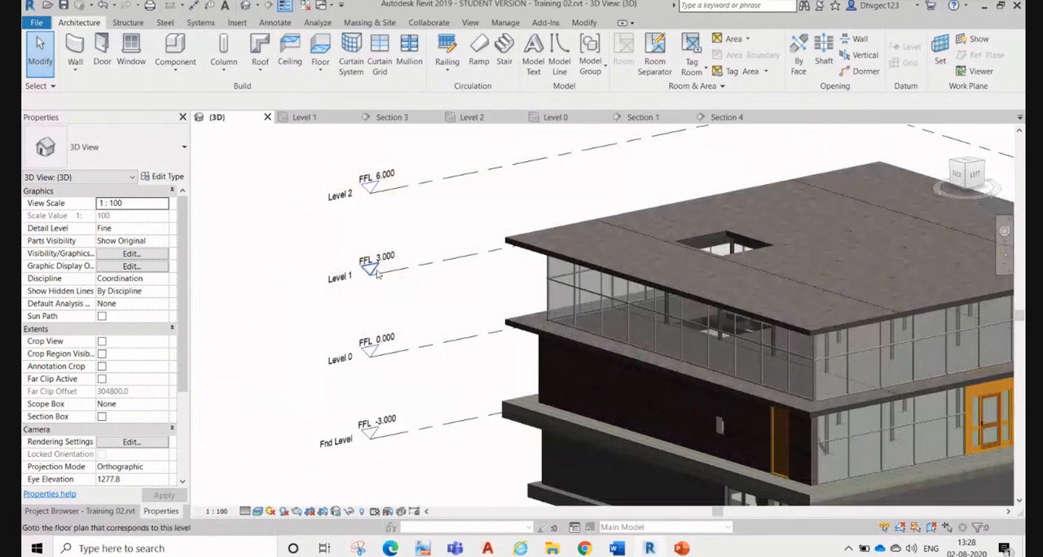
pyautogui.scroll(2, 378, 275)
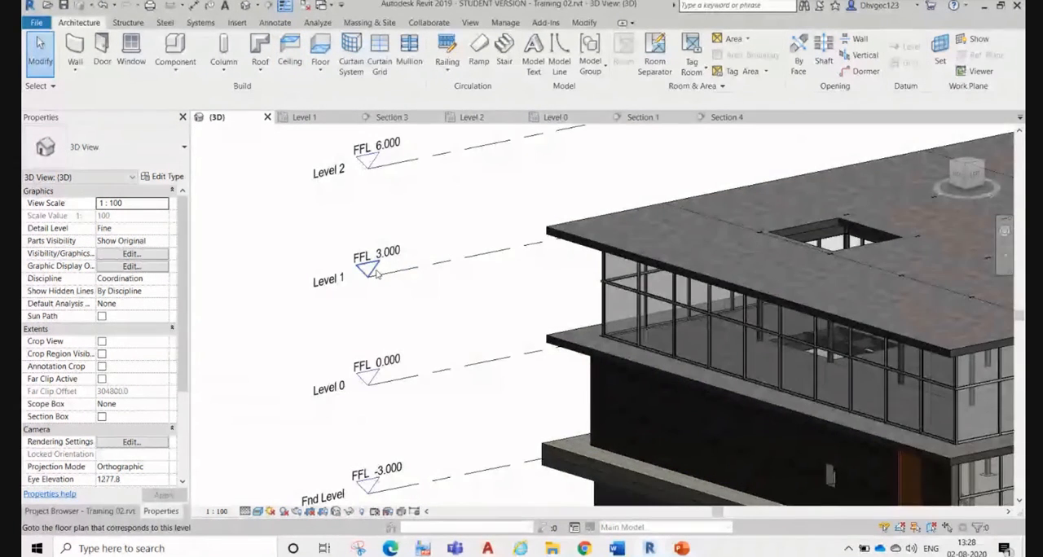
pyautogui.click(978, 176)
pyautogui.scroll(3, 497, 293)
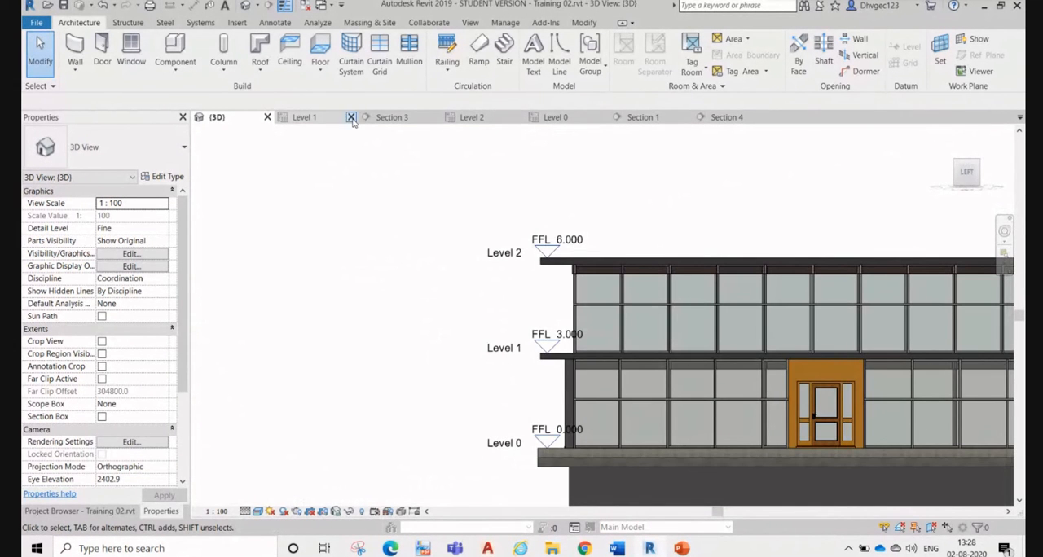
# Step: Place an automatic Compound Ceiling of type Ceiling 1 over the wall-bounded area in the Level 1 plan
pyautogui.click(303, 117)
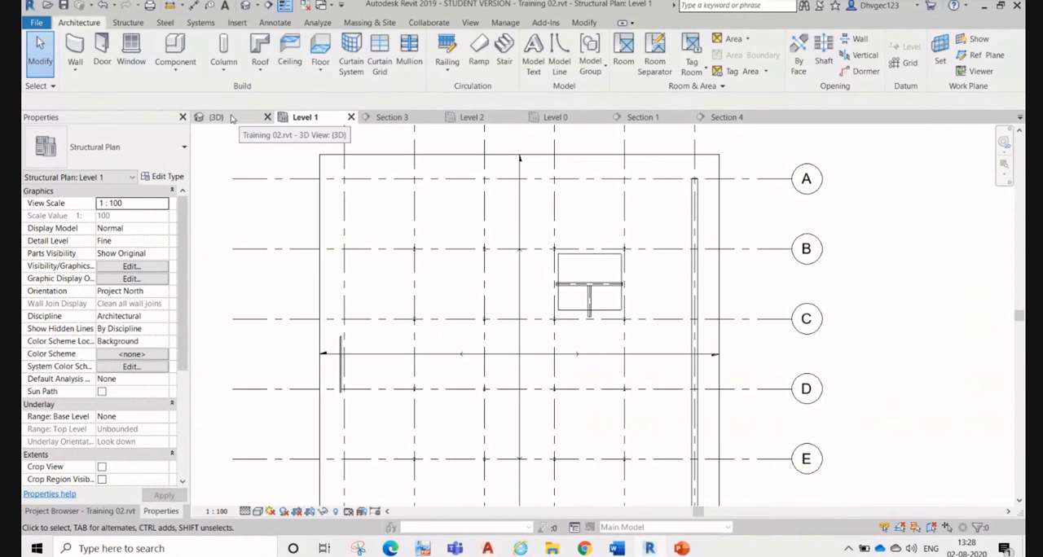
pyautogui.scroll(2, 375, 192)
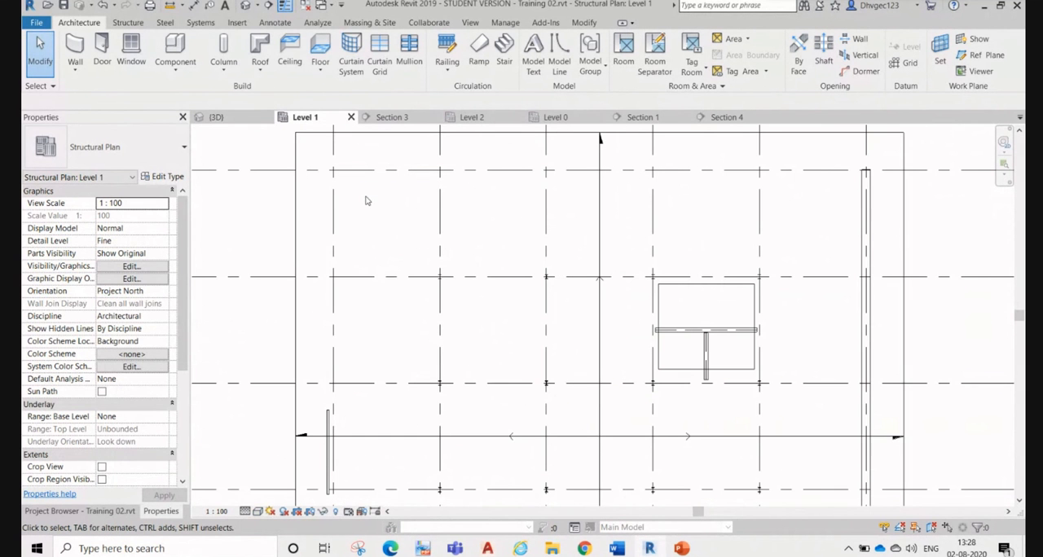
pyautogui.click(289, 52)
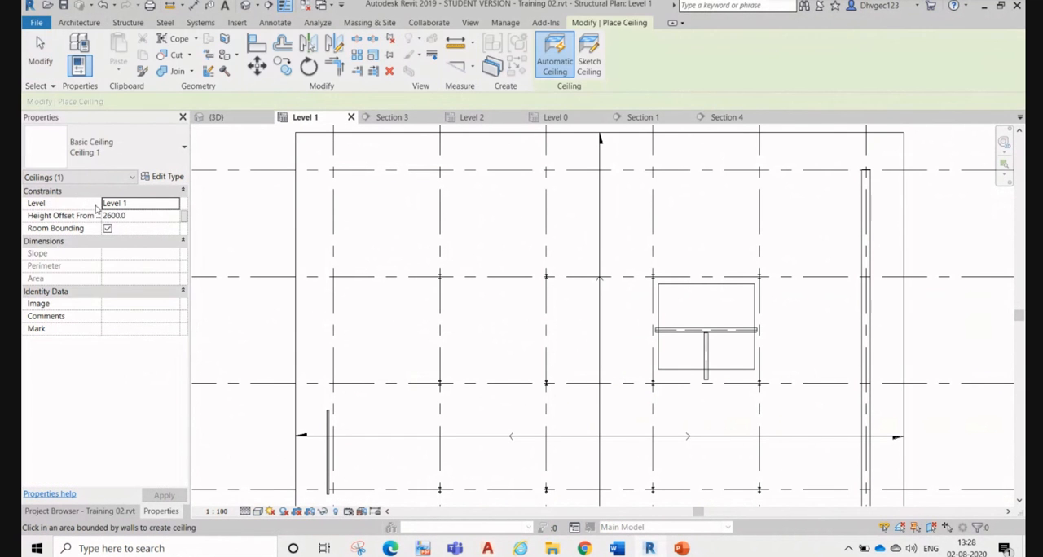
pyautogui.click(132, 153)
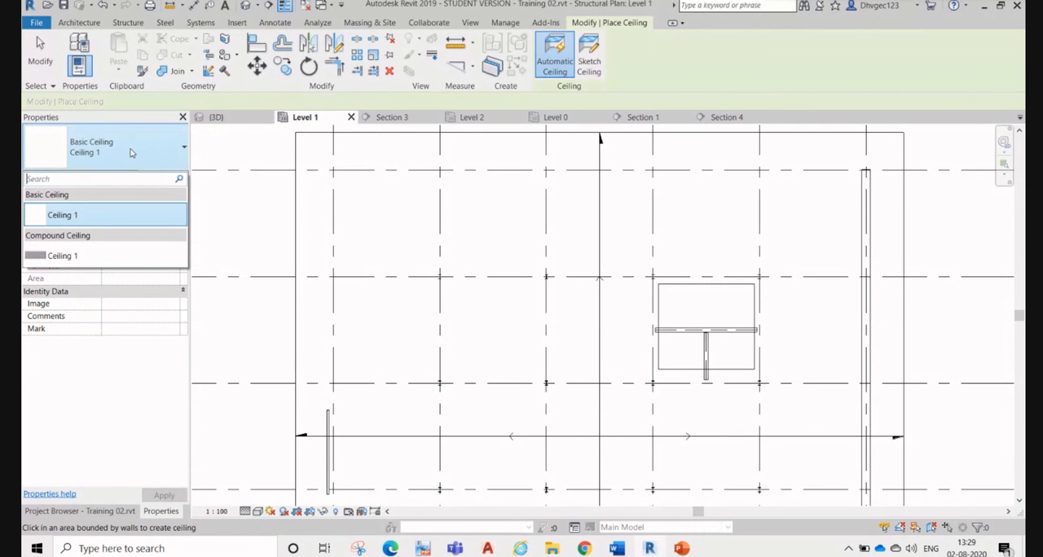
pyautogui.click(103, 264)
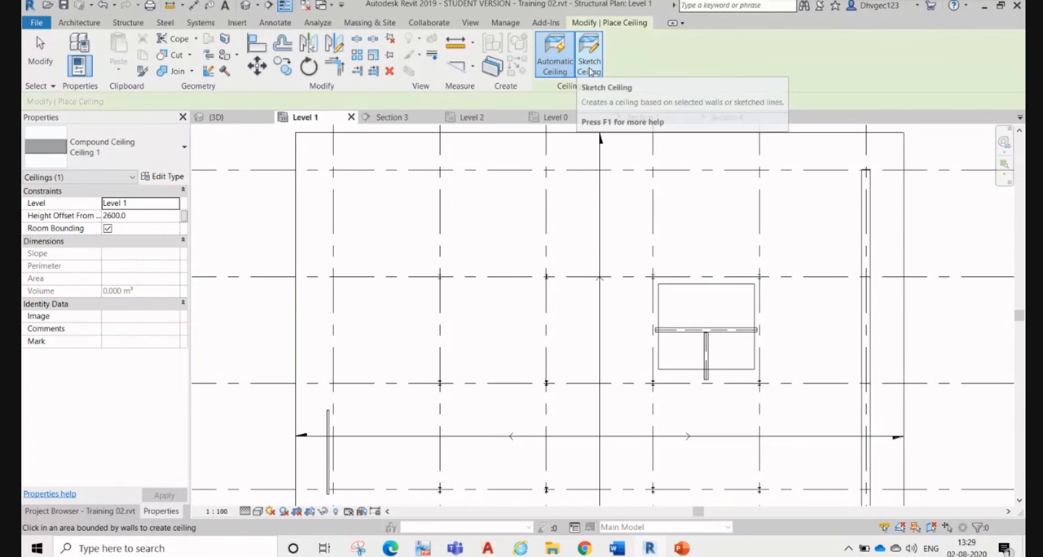
pyautogui.scroll(-2, 514, 178)
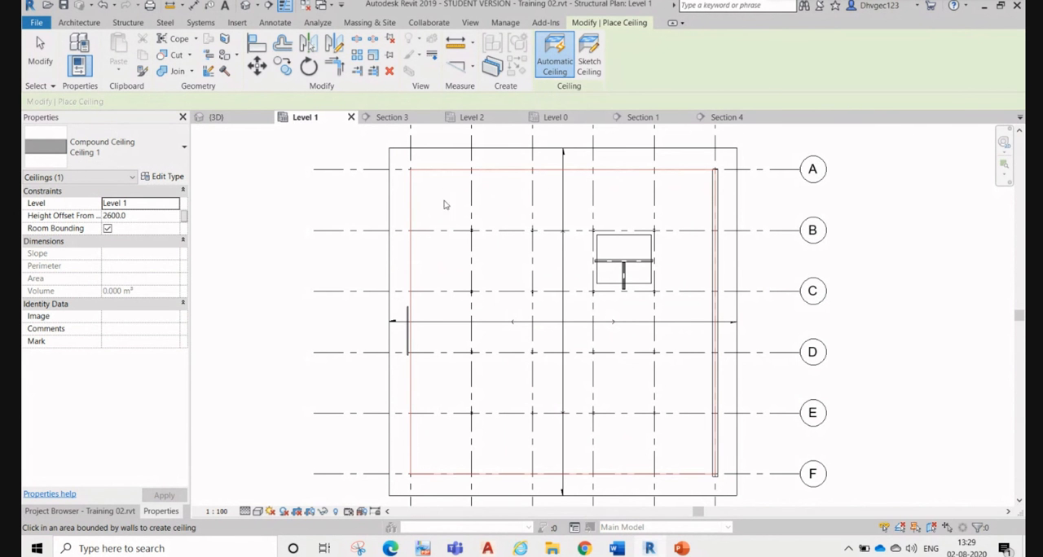
pyautogui.click(499, 282)
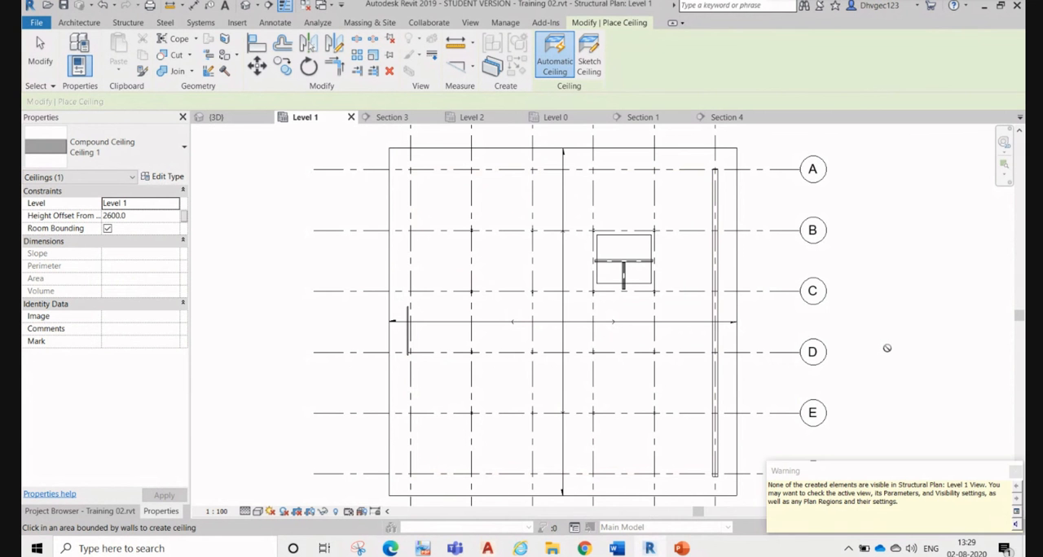
# Step: Place another automatic ceiling by picking inside the slab opening between grids B and C, and end the ceiling command
pyautogui.scroll(2, 611, 269)
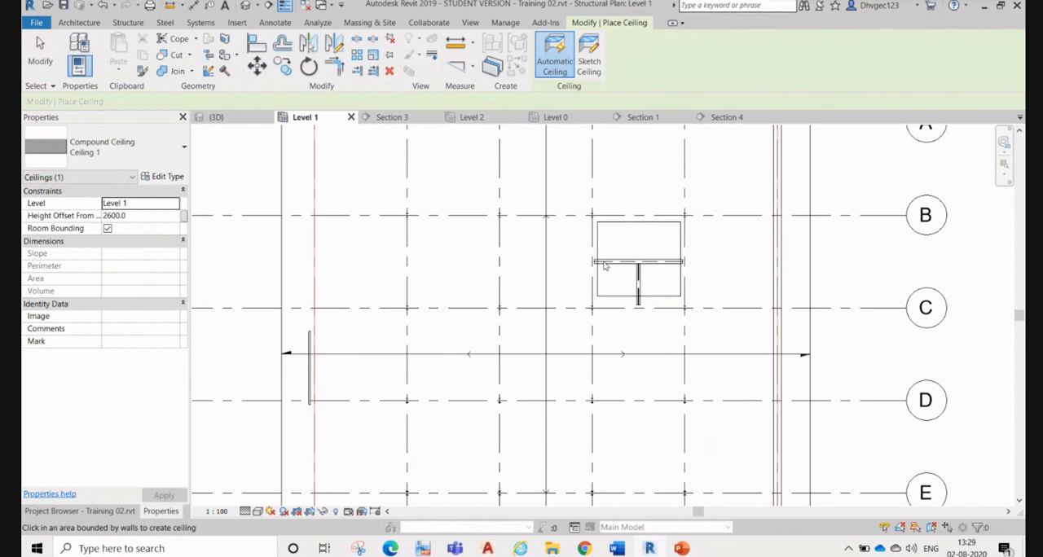
pyautogui.click(625, 269)
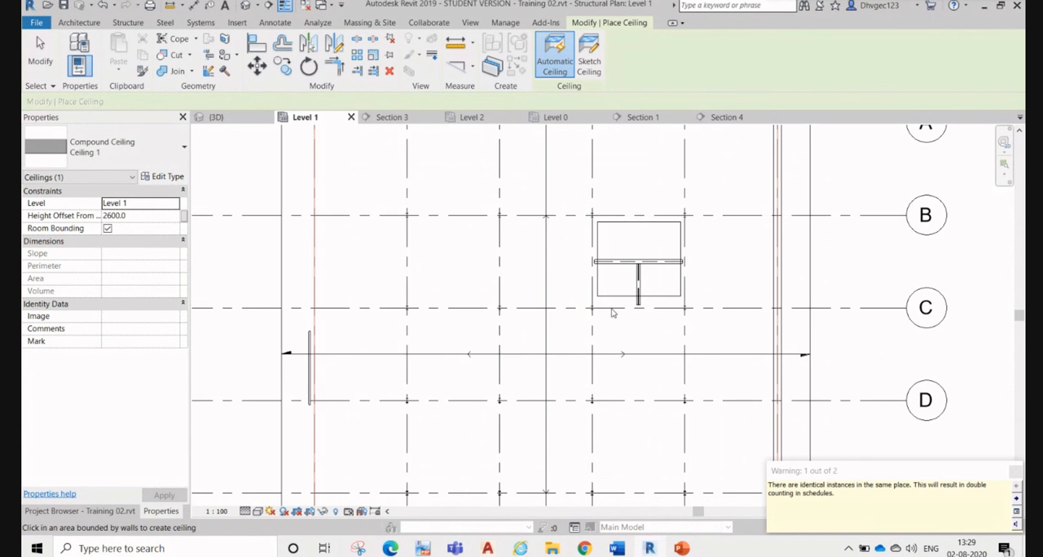
pyautogui.press('Escape')
pyautogui.press('Escape')
# Step: Delete the UB305x127x37 beam framing inside the slab opening between grids B and C
pyautogui.click(647, 262)
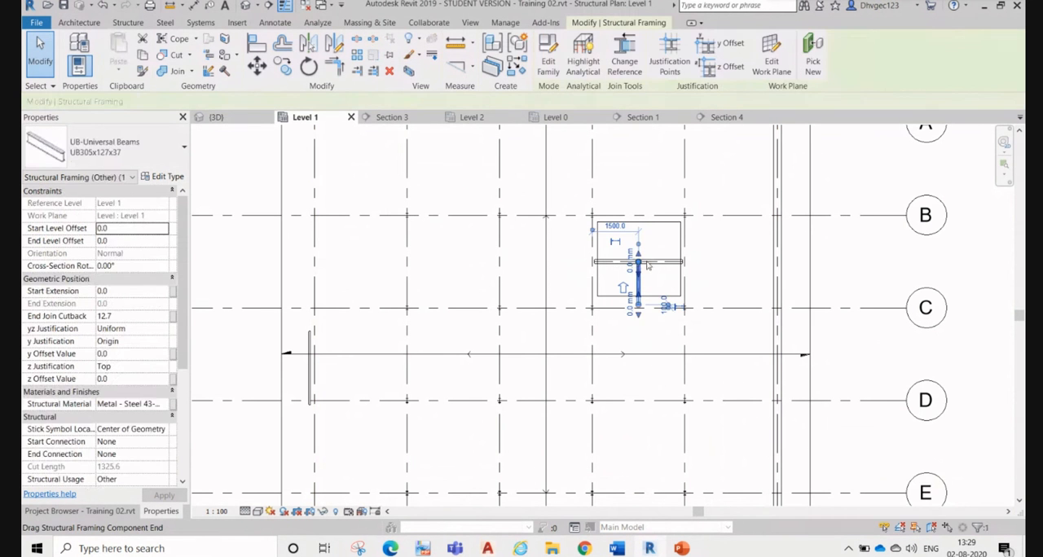
pyautogui.press('Delete')
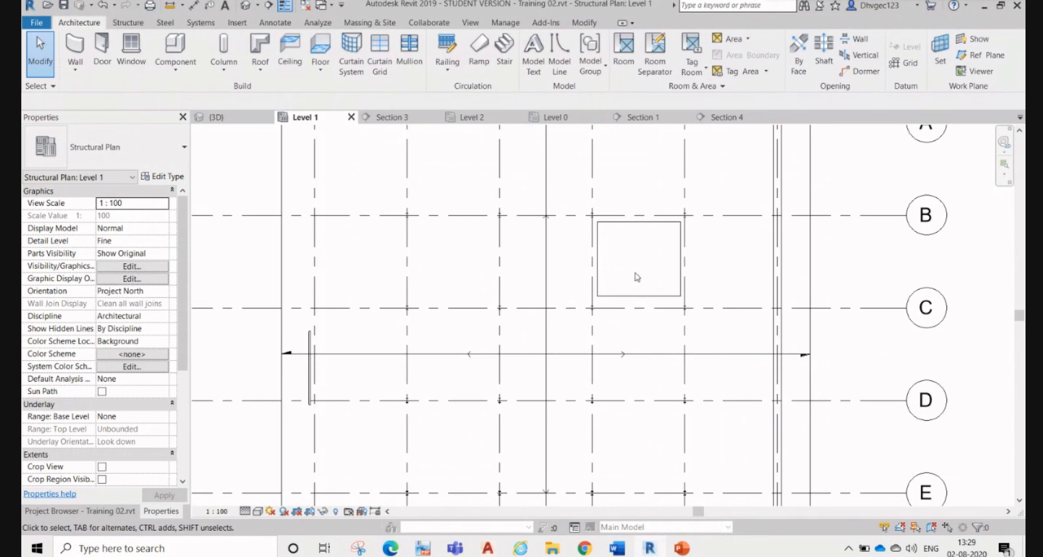
# Step: Turn on the visibility of the Ceilings category in the Level 1 structural plan
pyautogui.press('b')
pyautogui.press('v')
pyautogui.press('g')
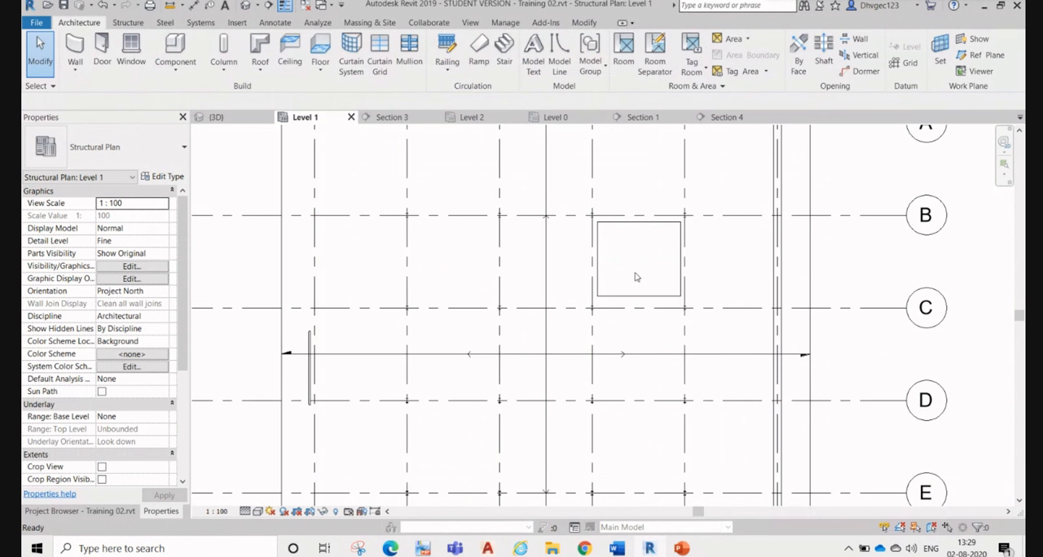
pyautogui.click(601, 336)
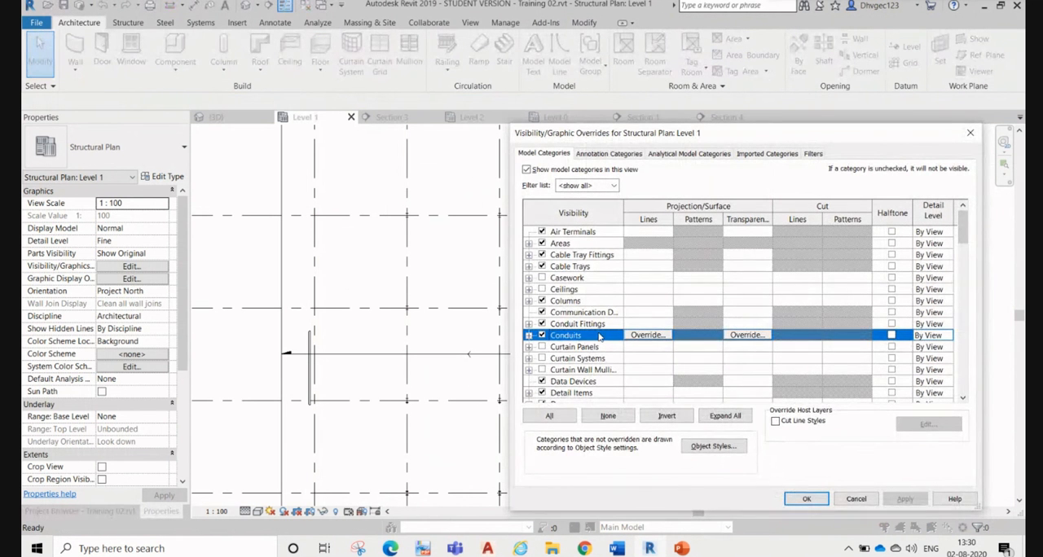
pyautogui.press('s')
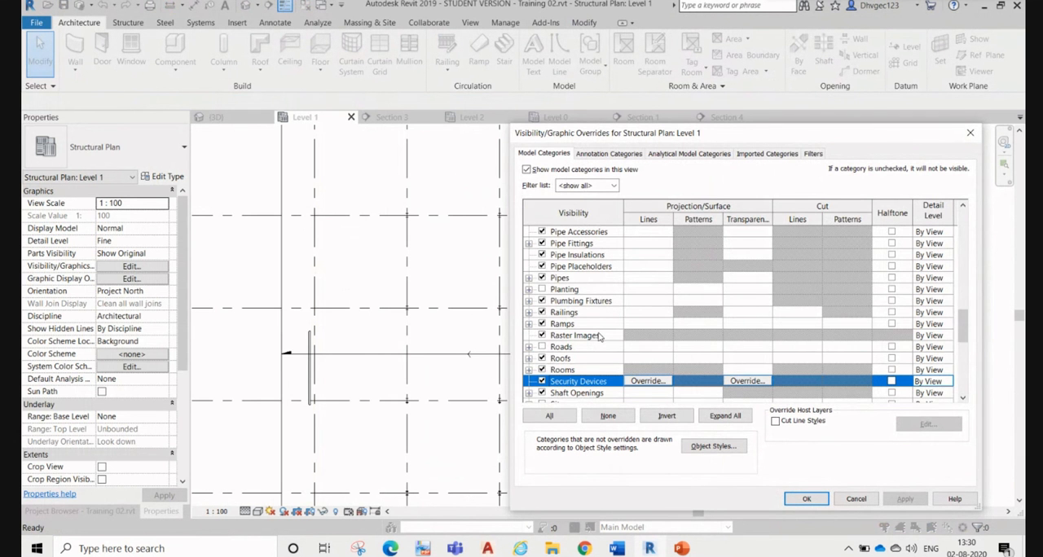
pyautogui.press('c')
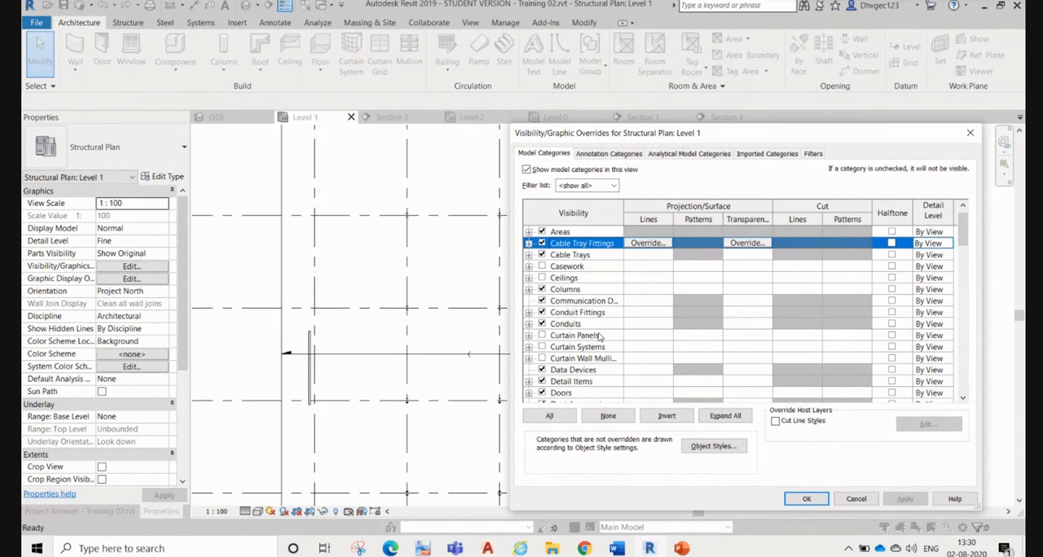
pyautogui.click(542, 278)
pyautogui.click(906, 499)
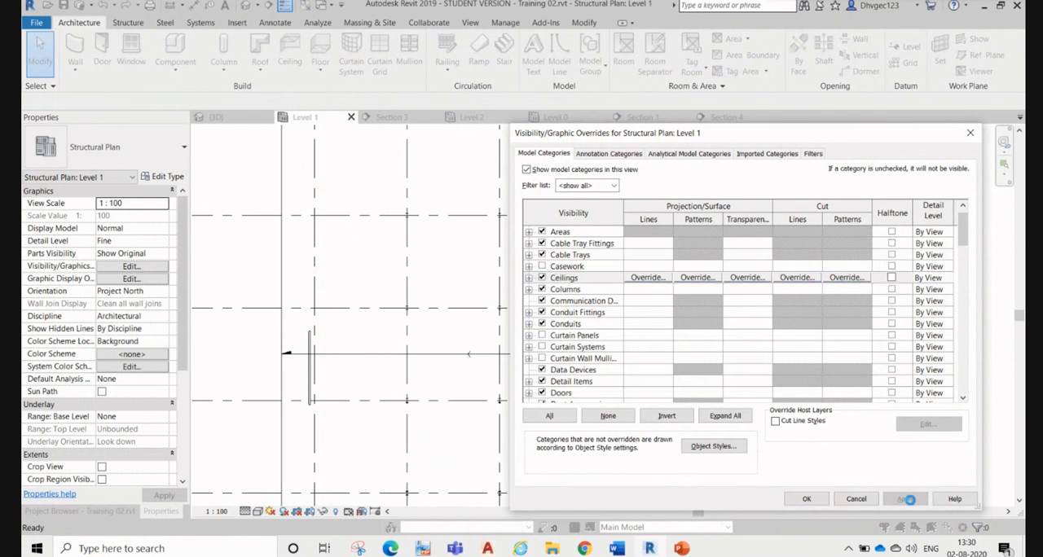
pyautogui.click(809, 498)
# Step: Look for the placed ceiling among the Level 1 plan elements and recheck the visibility setting of the Ceilings category
pyautogui.scroll(-3, 595, 318)
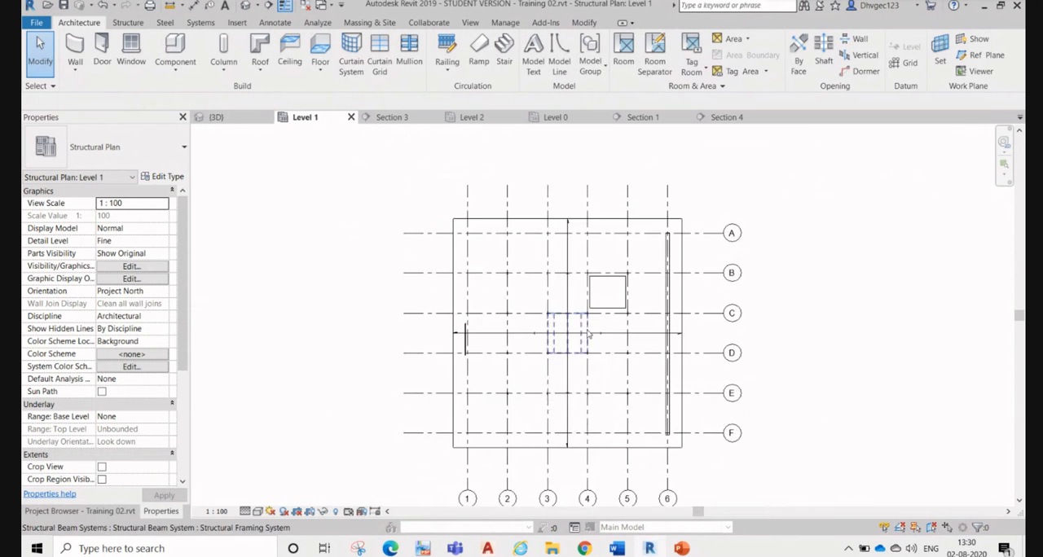
pyautogui.scroll(4, 676, 338)
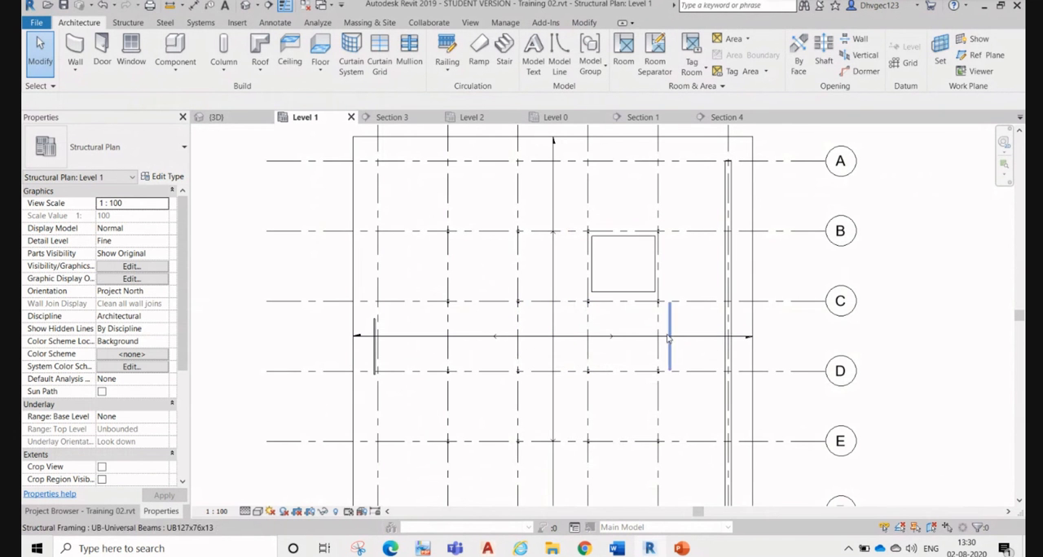
pyautogui.click(727, 324)
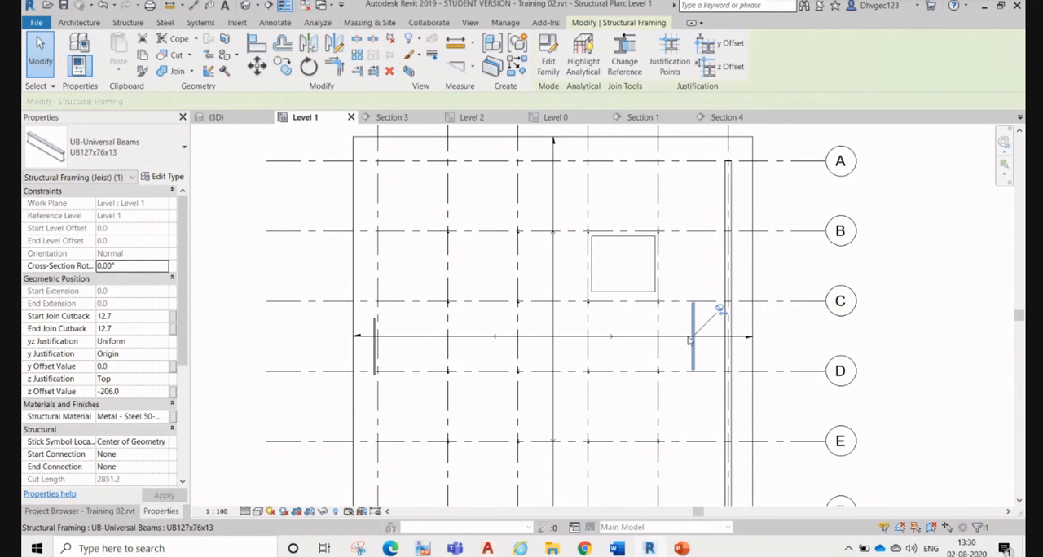
pyautogui.click(676, 341)
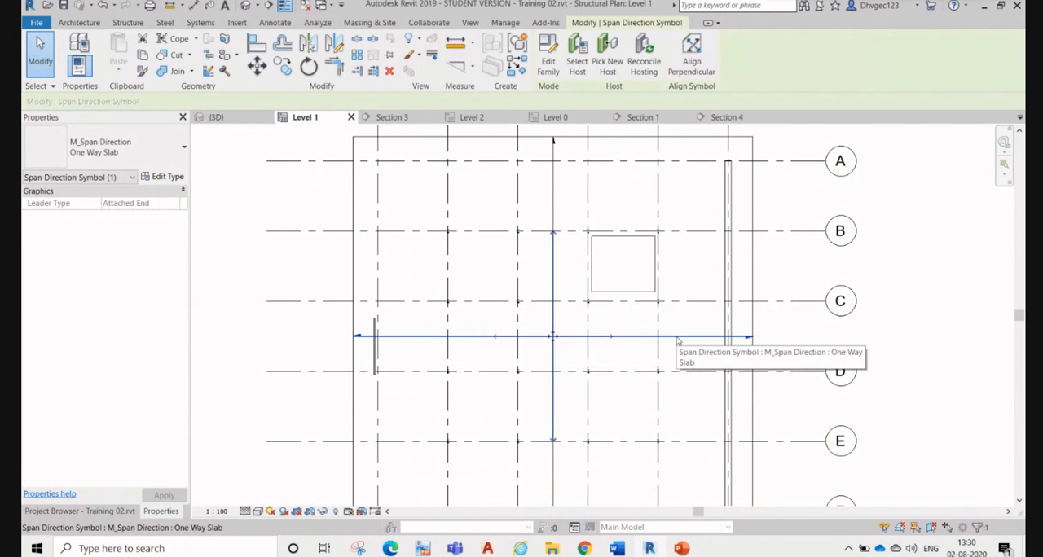
pyautogui.click(796, 365)
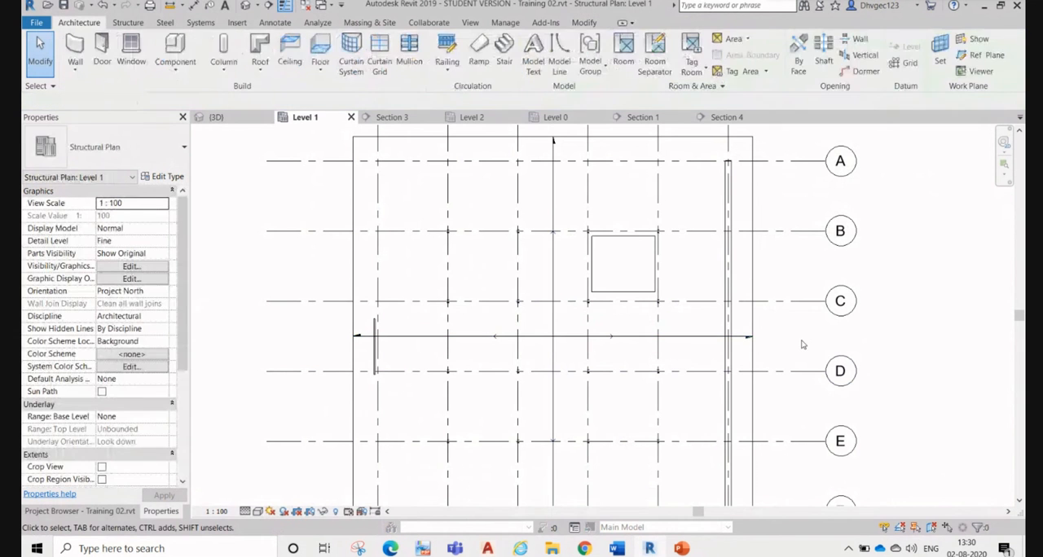
pyautogui.press('v')
pyautogui.press('g')
pyautogui.click(607, 358)
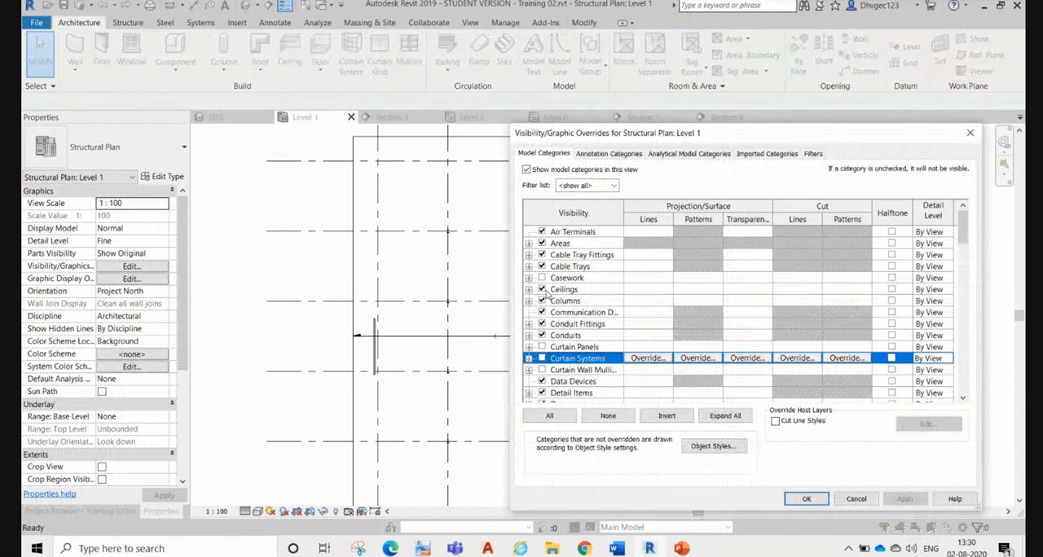
pyautogui.click(856, 499)
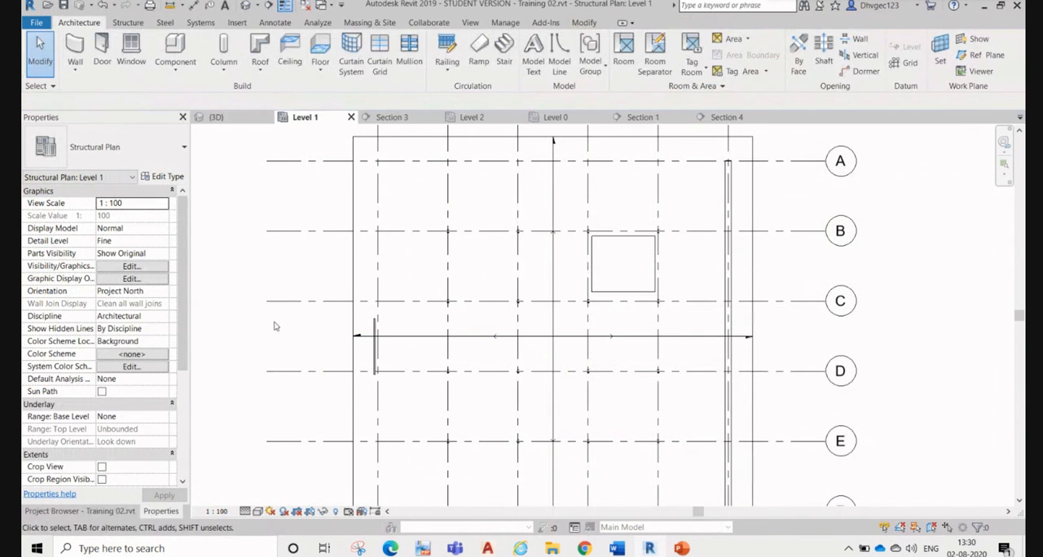
# Step: Examine the underside of the Level 1 slab above the entrance in the 3D view for the ceiling
pyautogui.click(236, 119)
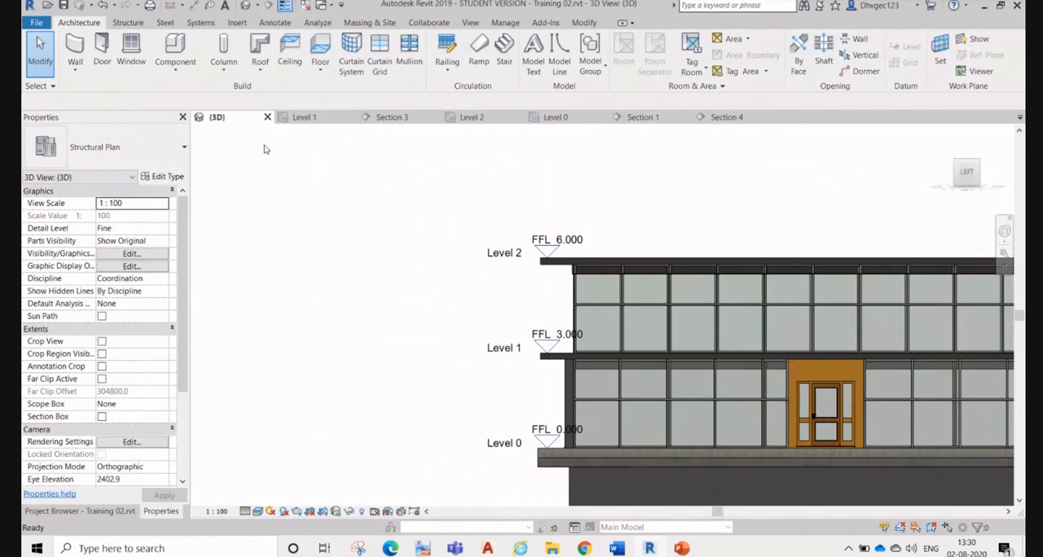
pyautogui.keyDown('shift'); pyautogui.moveTo(654, 334); pyautogui.dragTo(689, 334, button='middle'); pyautogui.keyUp('shift')
pyautogui.scroll(5, 688, 334)
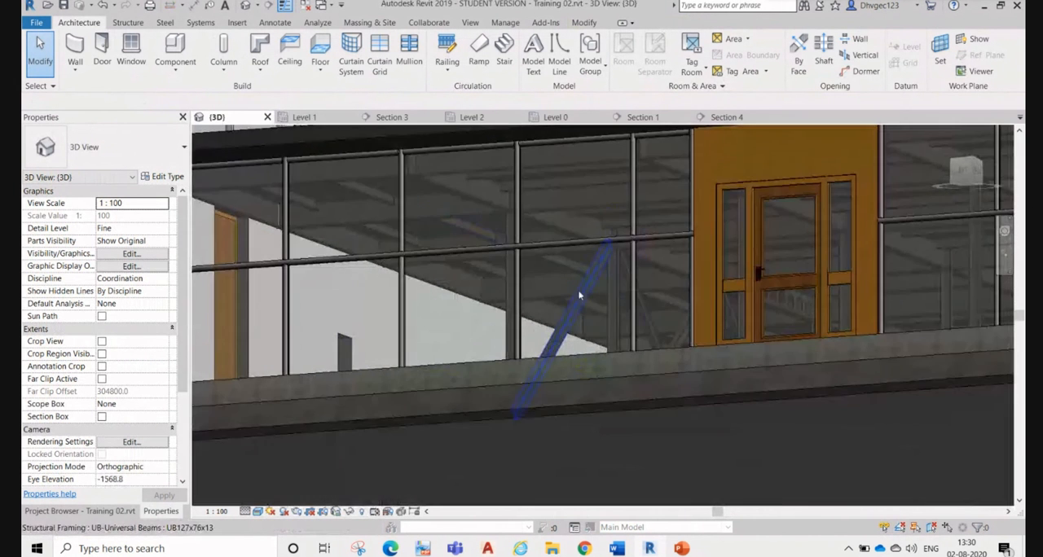
pyautogui.scroll(-2, 628, 305)
pyautogui.moveTo(544, 192); pyautogui.dragTo(639, 360, button='middle')
pyautogui.moveTo(630, 402); pyautogui.dragTo(456, 326, button='middle')
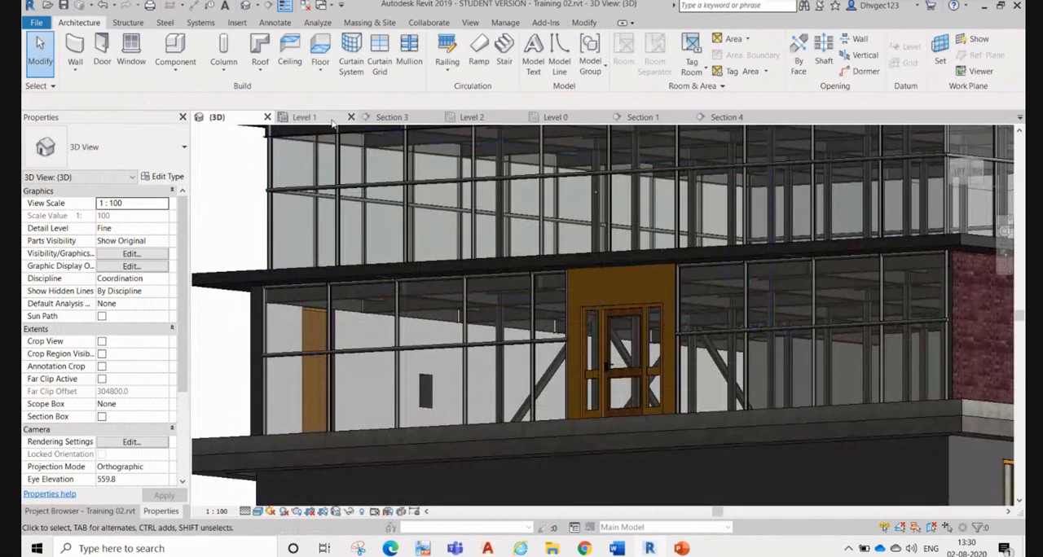
# Step: Check the connected chain of Curtain Wall 1 walls in the Level 1 plan, and clear the selection
pyautogui.click(304, 117)
pyautogui.click(379, 205)
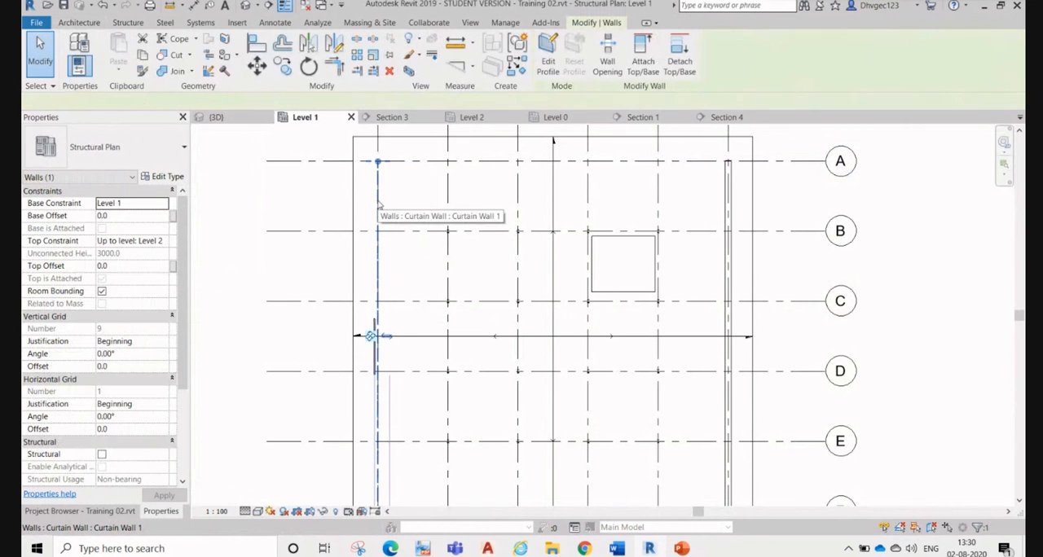
pyautogui.press('Tab')
pyautogui.click(379, 205)
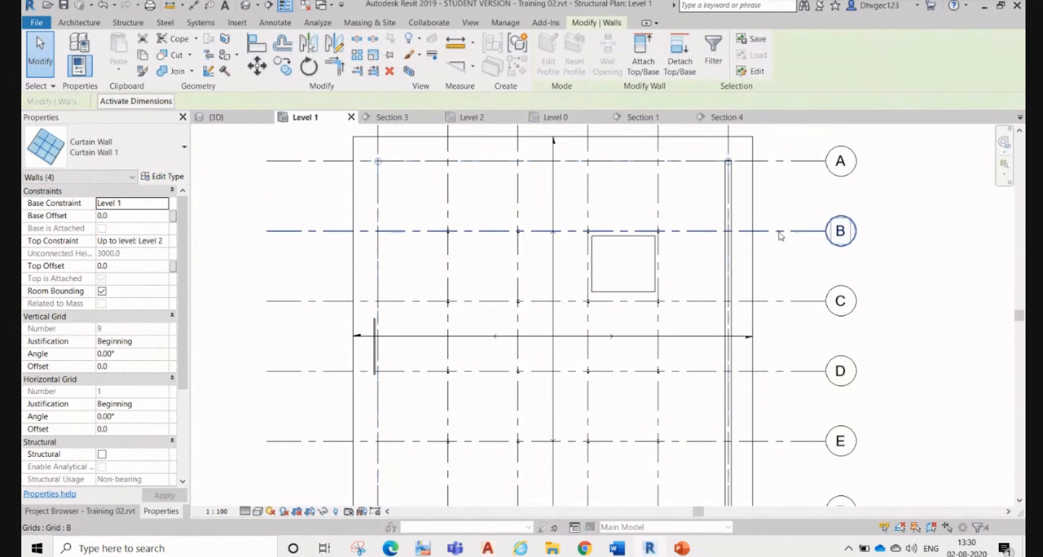
pyautogui.press('Escape')
pyautogui.scroll(-3, 685, 228)
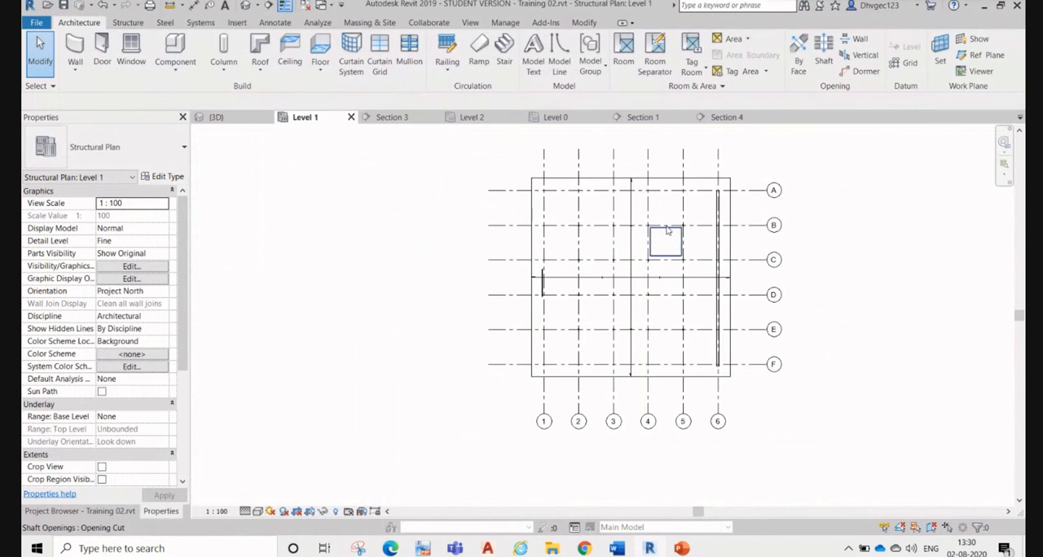
pyautogui.click(632, 201)
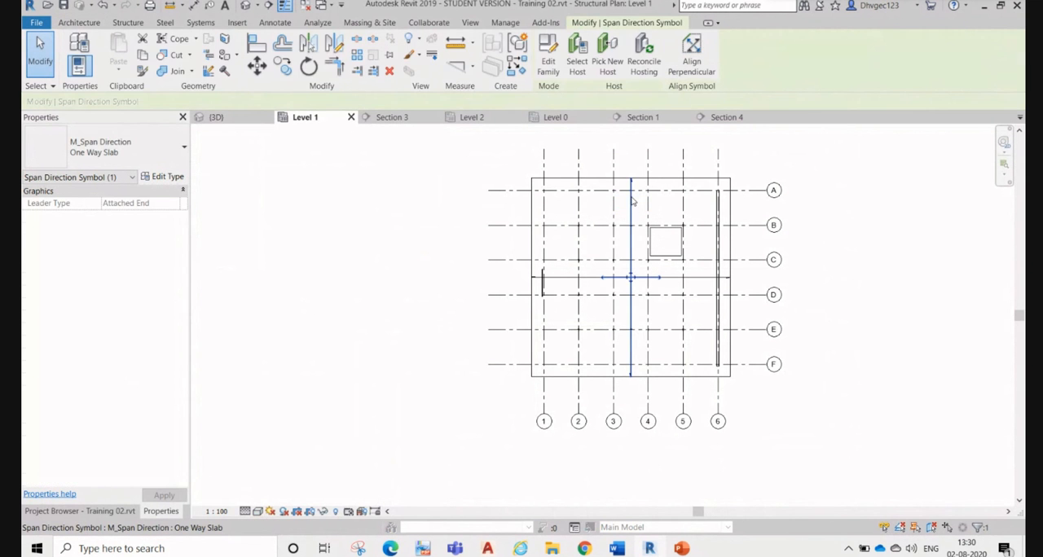
pyautogui.click(370, 176)
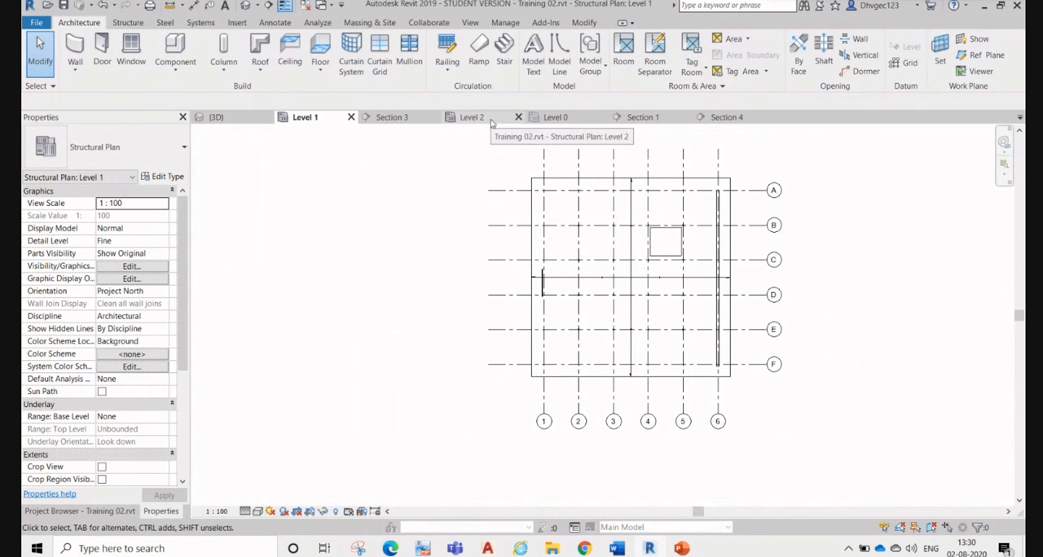
# Step: Examine the Level 2 plan and the curtain-walled upper storey in 3D, finishing in the Level 2 plan
pyautogui.click(488, 120)
pyautogui.scroll(-2, 650, 287)
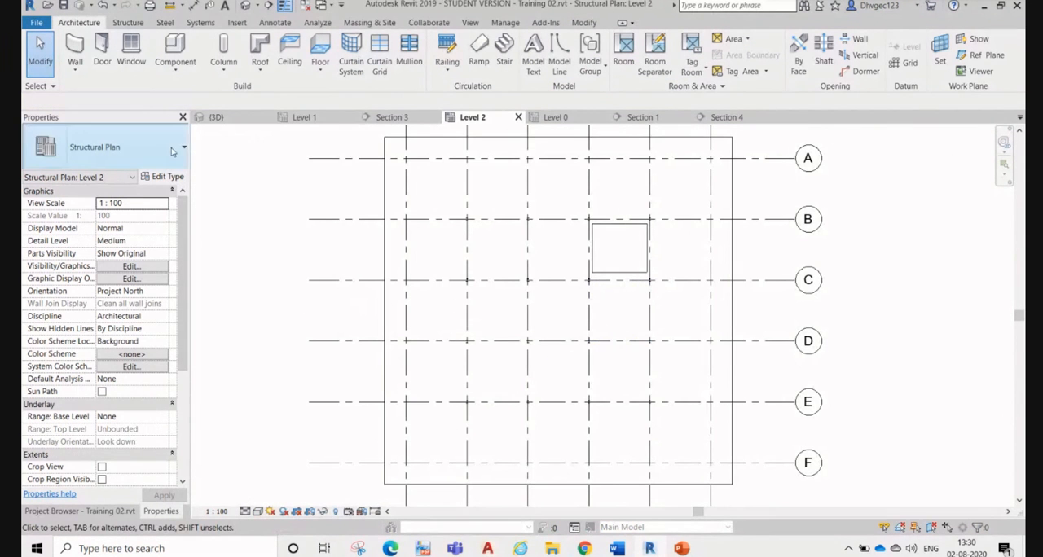
pyautogui.click(236, 120)
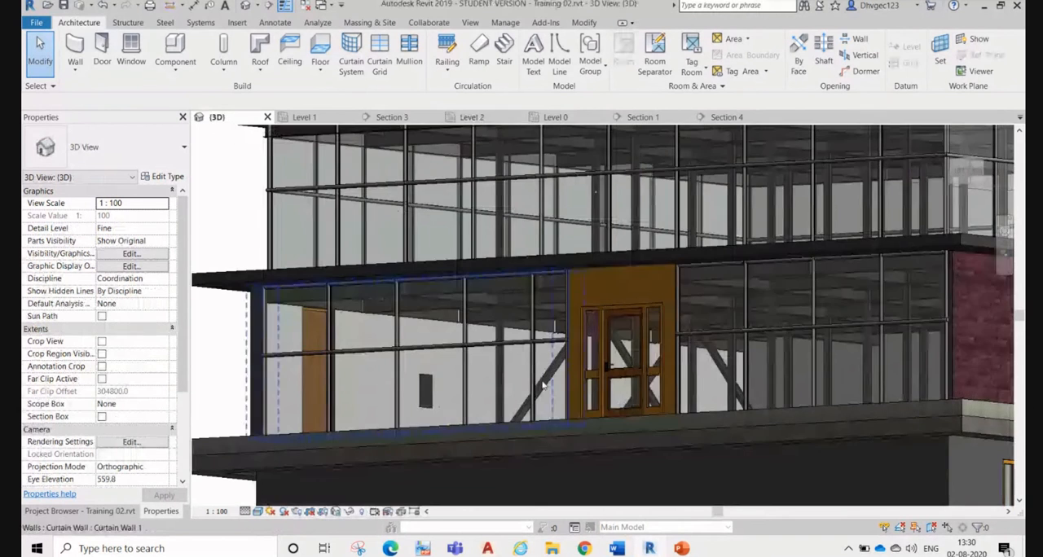
pyautogui.scroll(2, 487, 321)
pyautogui.keyDown('shift'); pyautogui.moveTo(760, 346); pyautogui.dragTo(414, 187, button='middle'); pyautogui.keyUp('shift')
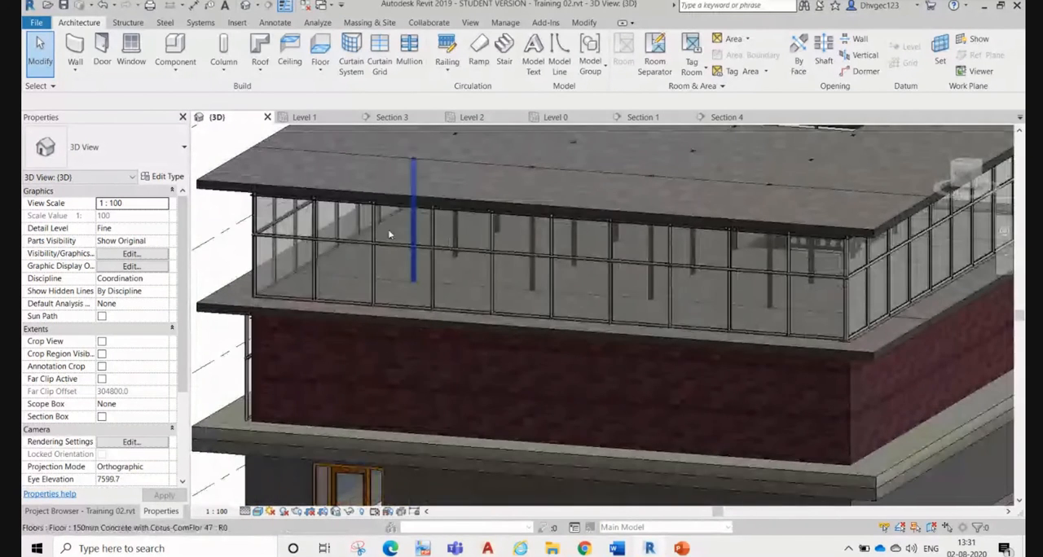
pyautogui.click(473, 116)
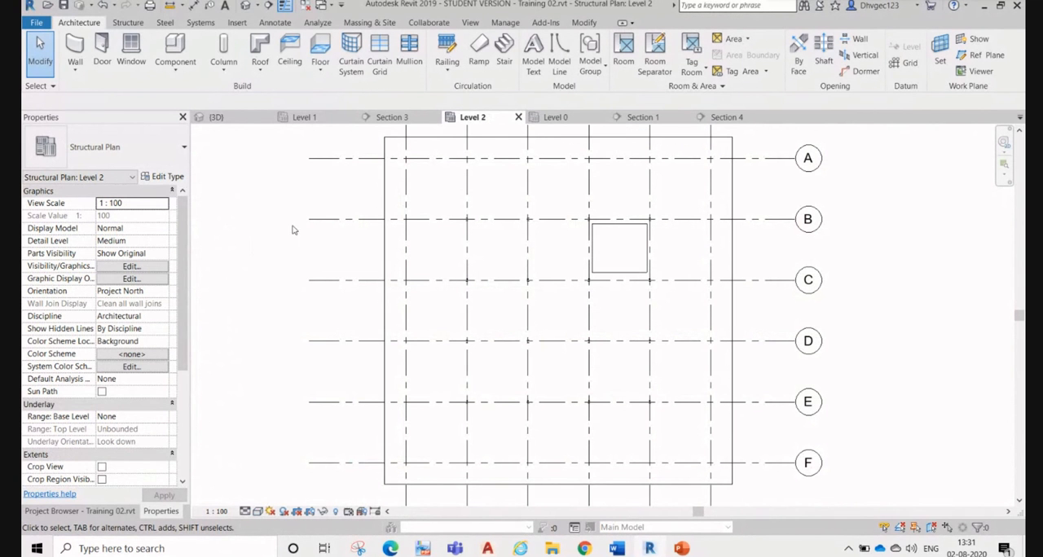
pyautogui.moveTo(319, 180); pyautogui.dragTo(337, 232, button='middle')
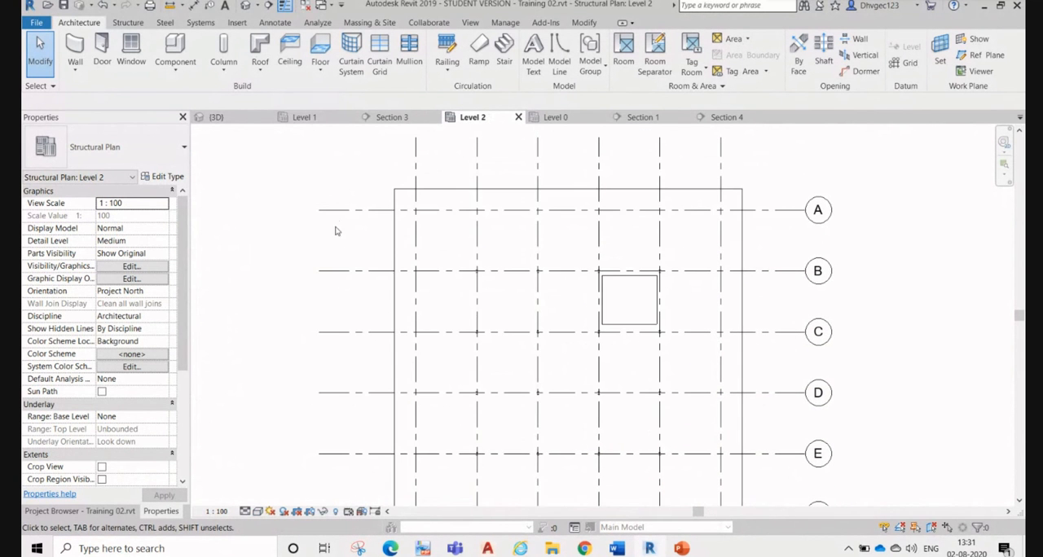
pyautogui.moveTo(398, 192); pyautogui.dragTo(354, 127, button='middle')
pyautogui.scroll(-1, 354, 128)
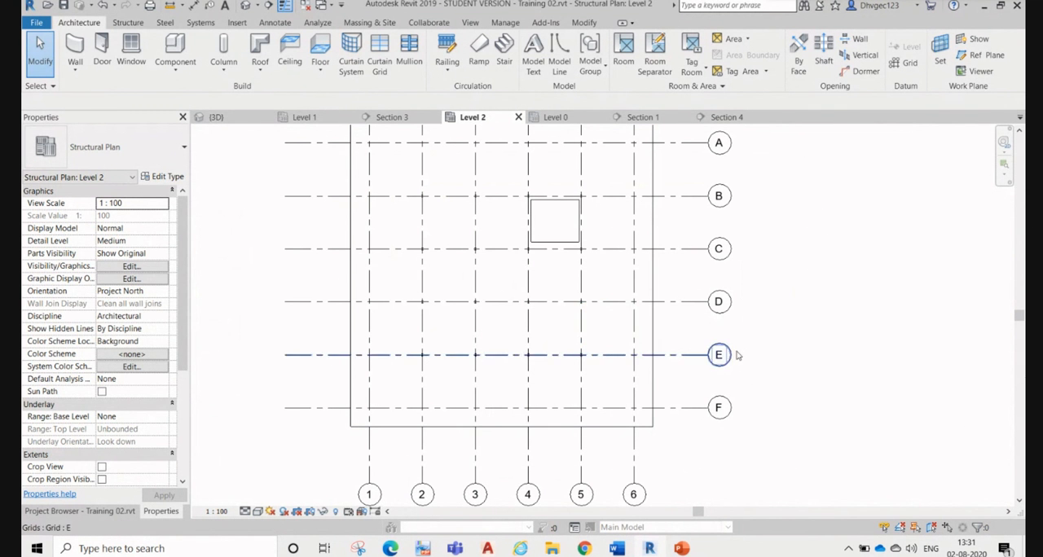
pyautogui.moveTo(740, 357); pyautogui.dragTo(769, 391, button='middle')
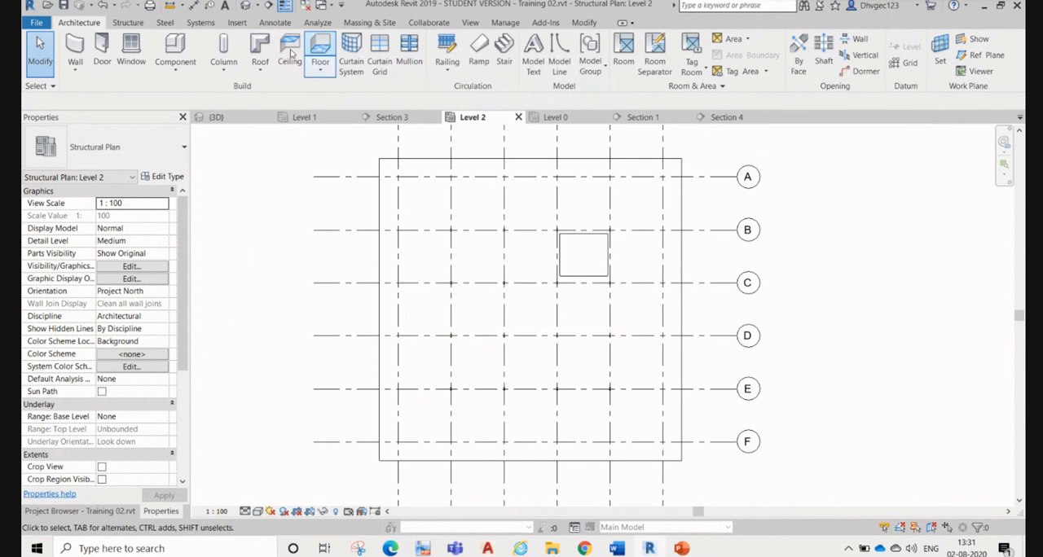
pyautogui.click(288, 51)
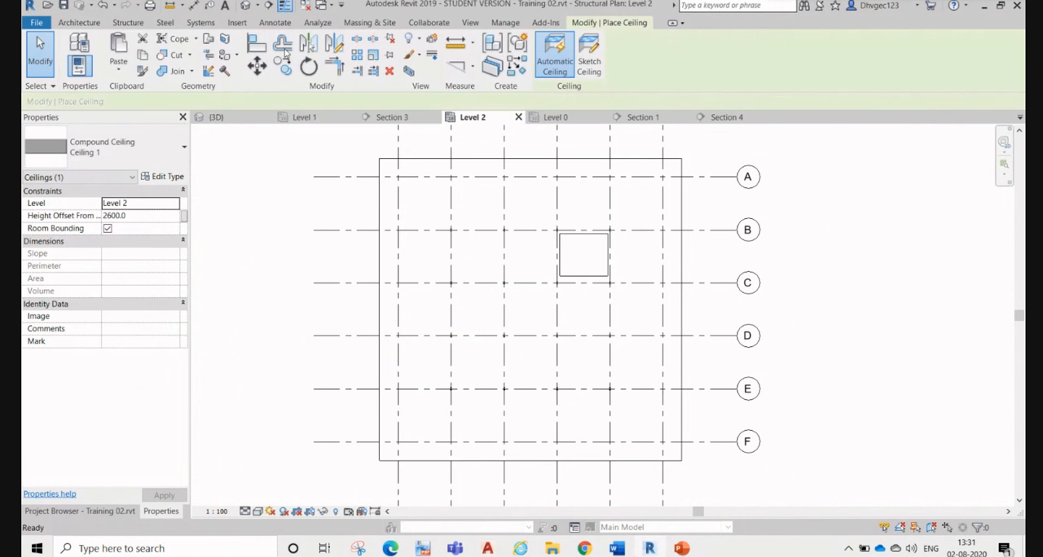
pyautogui.click(141, 144)
pyautogui.click(151, 146)
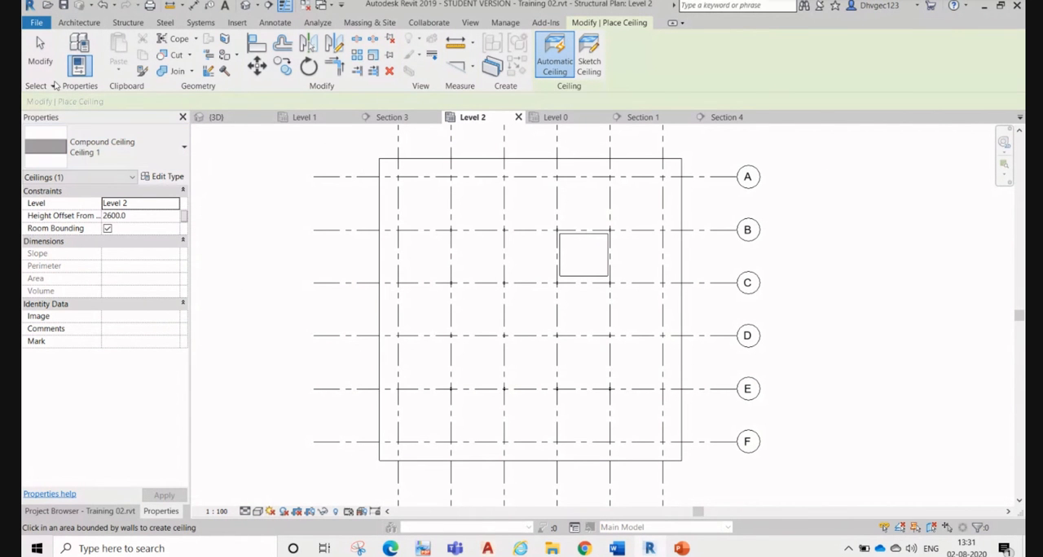
pyautogui.click(41, 50)
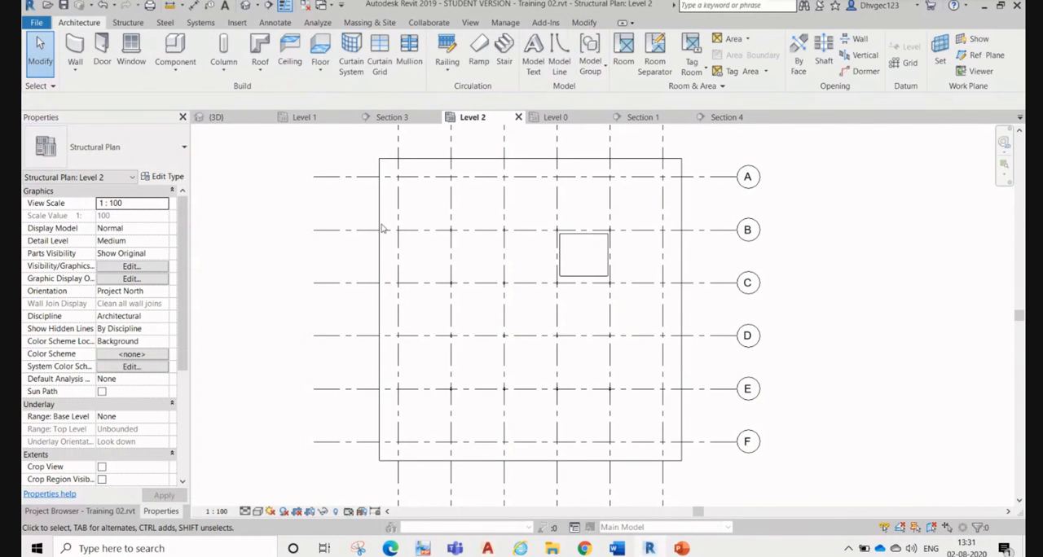
# Step: Sketch a rectangular 900mm railing path between opposite outer corners of the slab in the Level 2 plan and finish the railing
pyautogui.scroll(-1, 375, 224)
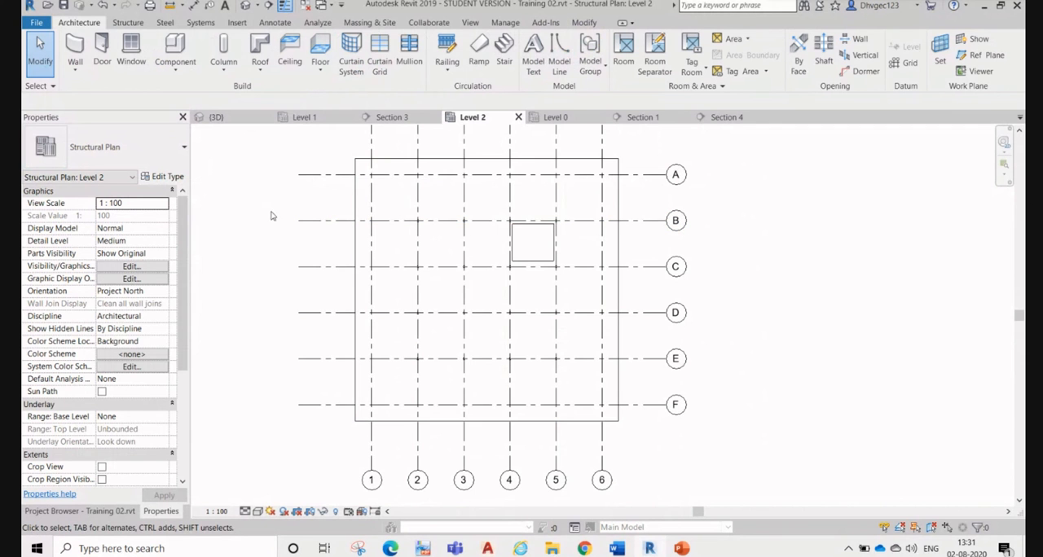
pyautogui.click(445, 72)
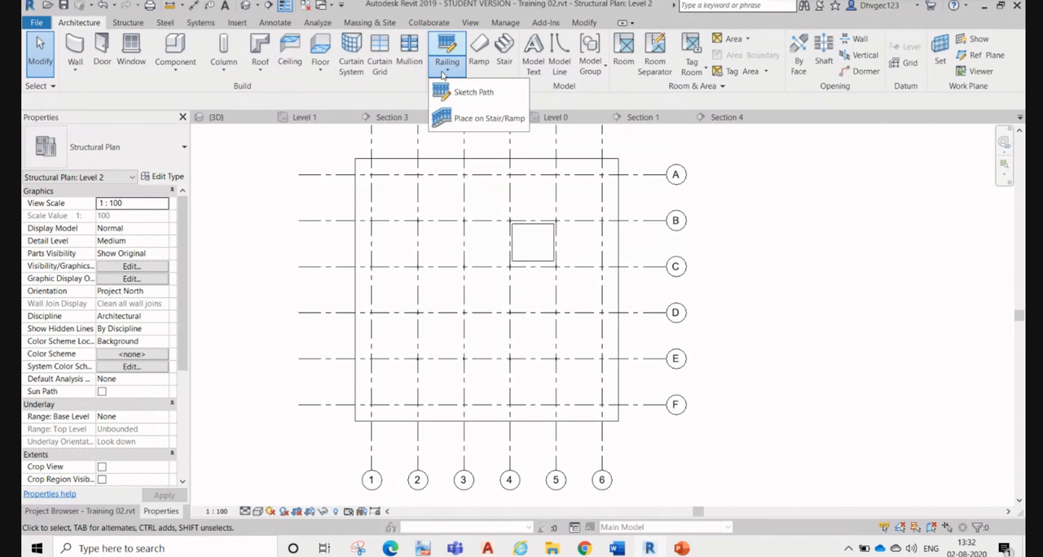
pyautogui.click(483, 93)
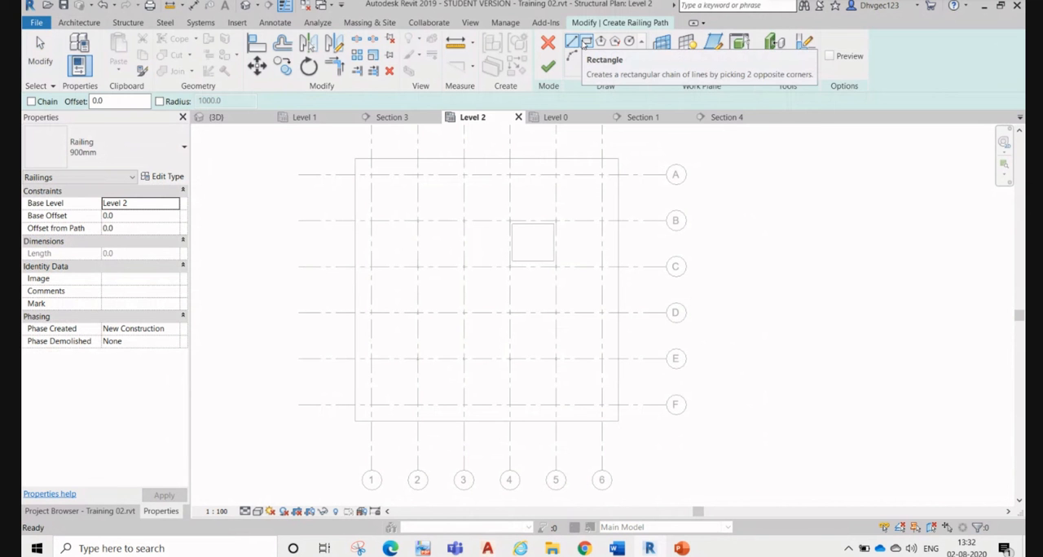
pyautogui.click(586, 42)
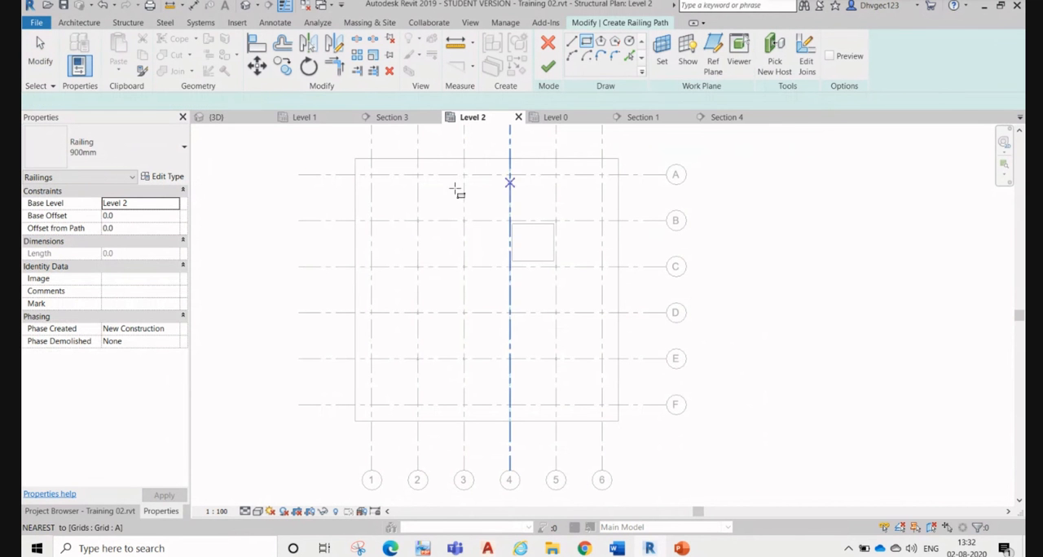
pyautogui.click(356, 158)
pyautogui.click(619, 422)
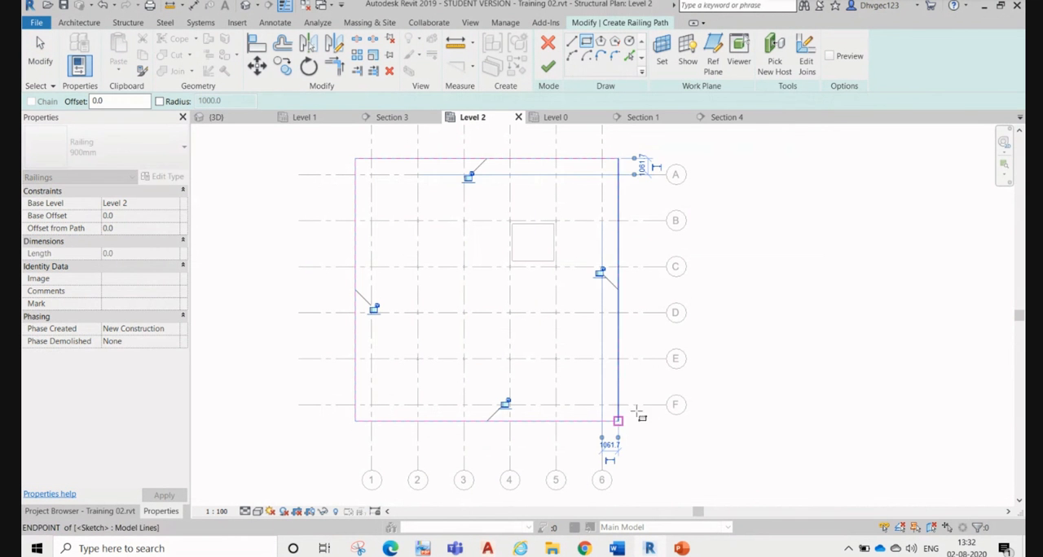
pyautogui.click(547, 66)
# Step: Check the elements at the slab edge near grid A in the Level 2 plan for the new railing
pyautogui.scroll(2, 326, 147)
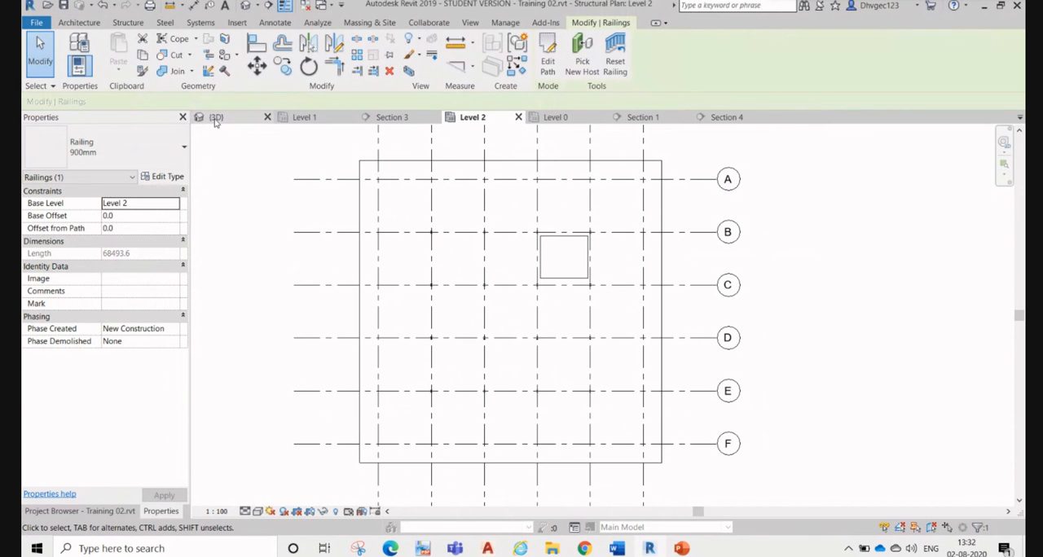
pyautogui.press('Escape')
pyautogui.click(365, 170)
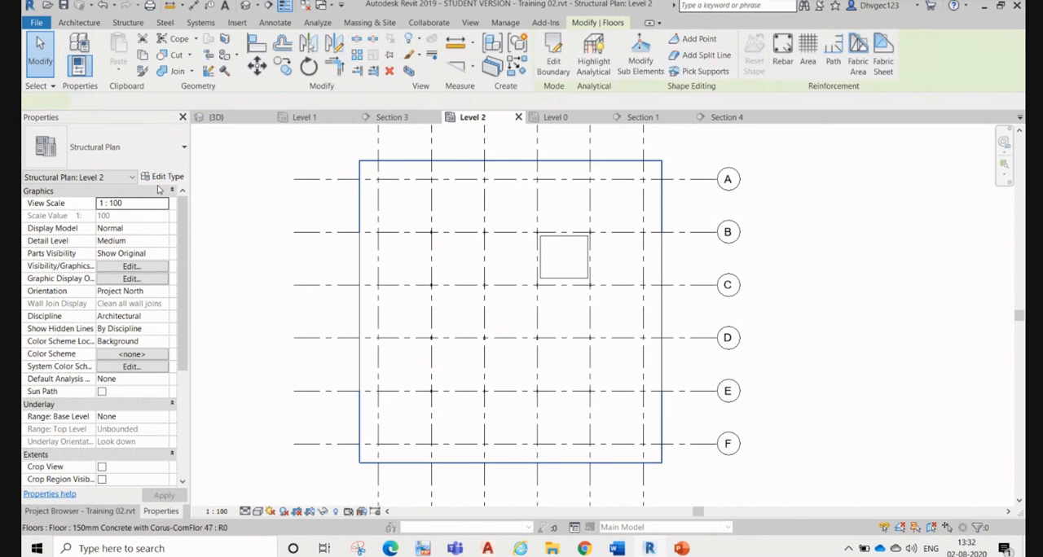
pyautogui.press('Escape')
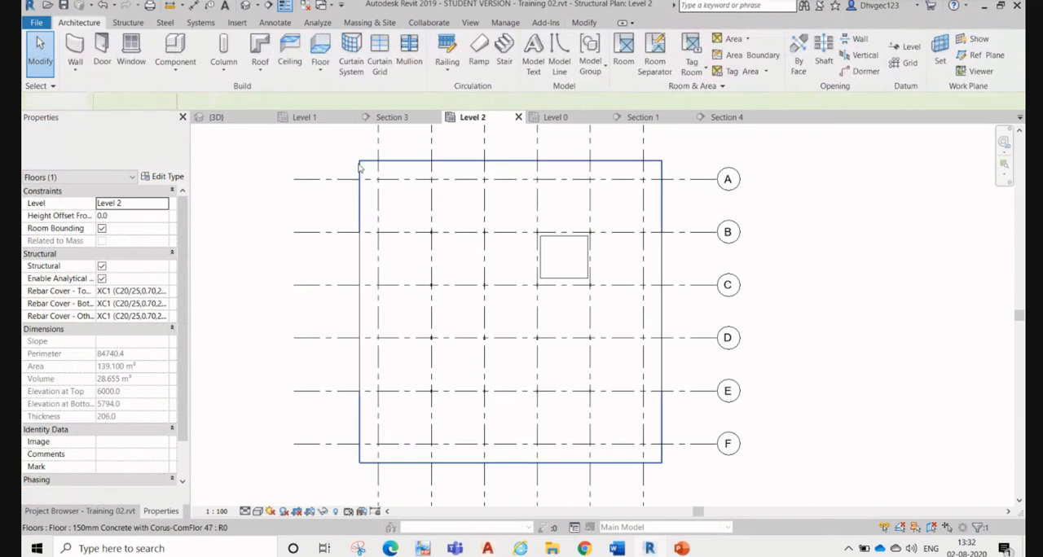
pyautogui.click(291, 180)
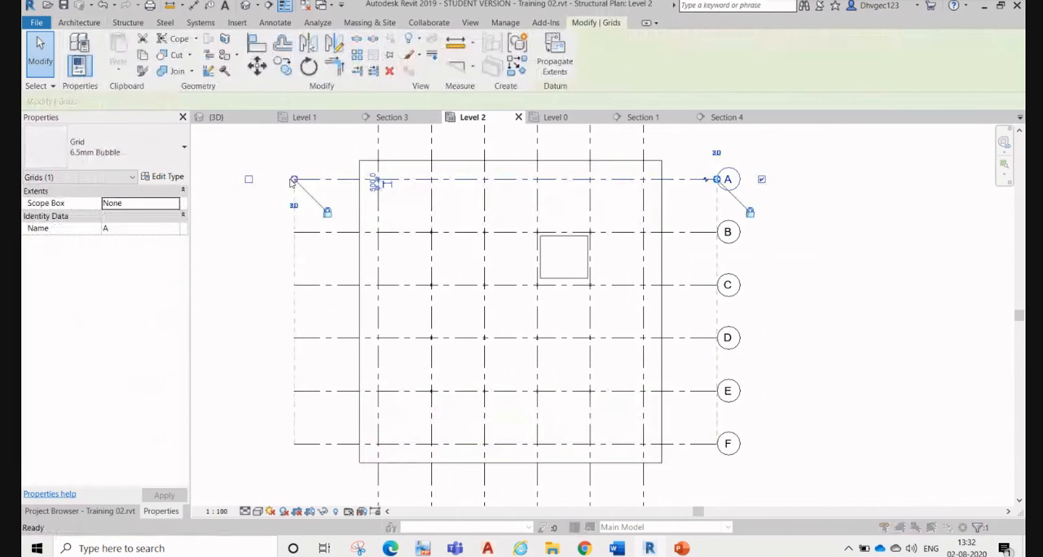
# Step: Check the visibility setting of the Railings category in the Level 2 plan, then clear the selection
pyautogui.press('v')
pyautogui.press('g')
pyautogui.click(574, 336)
pyautogui.press('r')
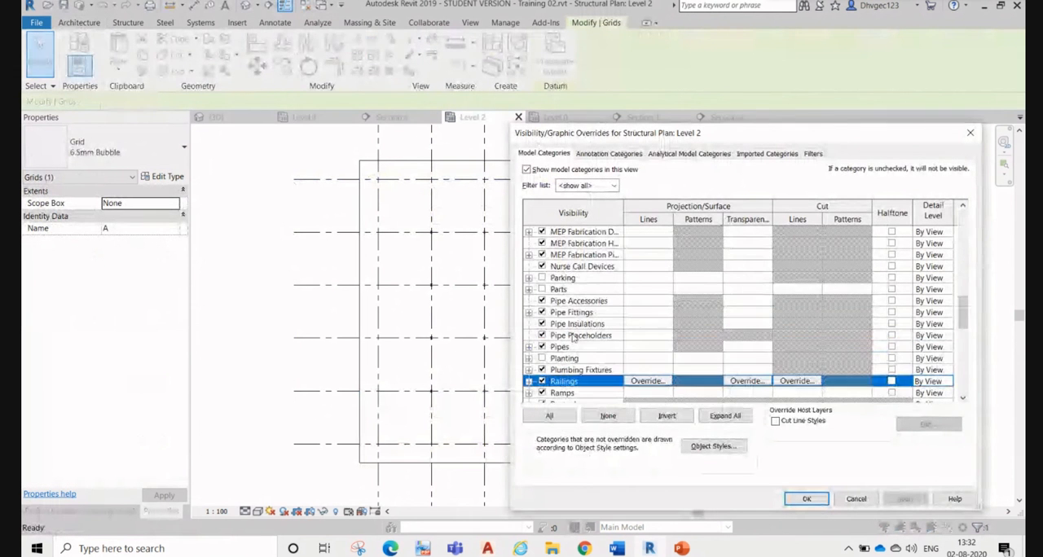
pyautogui.scroll(-1, 564, 400)
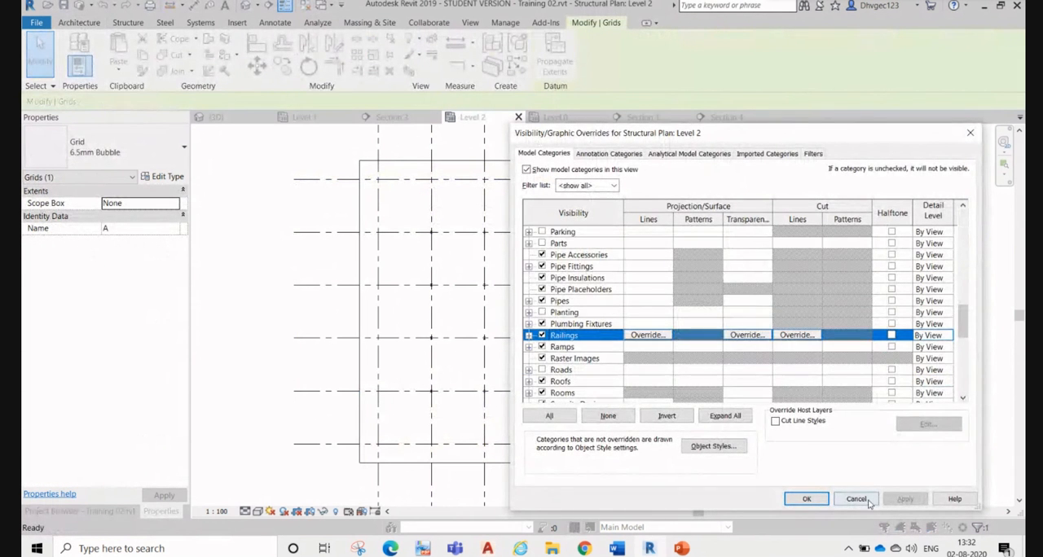
pyautogui.click(855, 499)
pyautogui.click(348, 258)
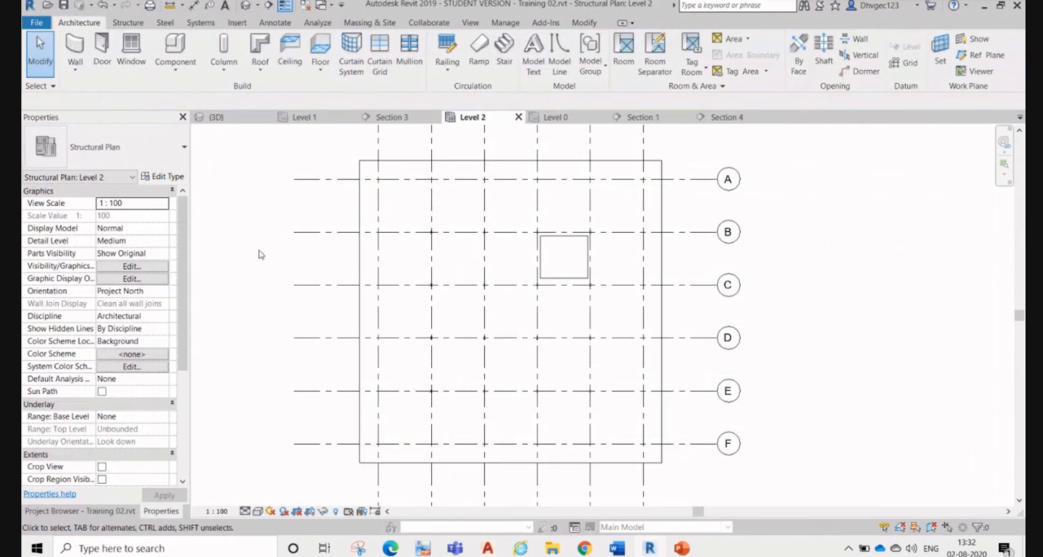
# Step: Examine the top slab's edges for the railing in the 3D view and again in the Level 2 plan
pyautogui.click(216, 117)
pyautogui.scroll(-2, 581, 351)
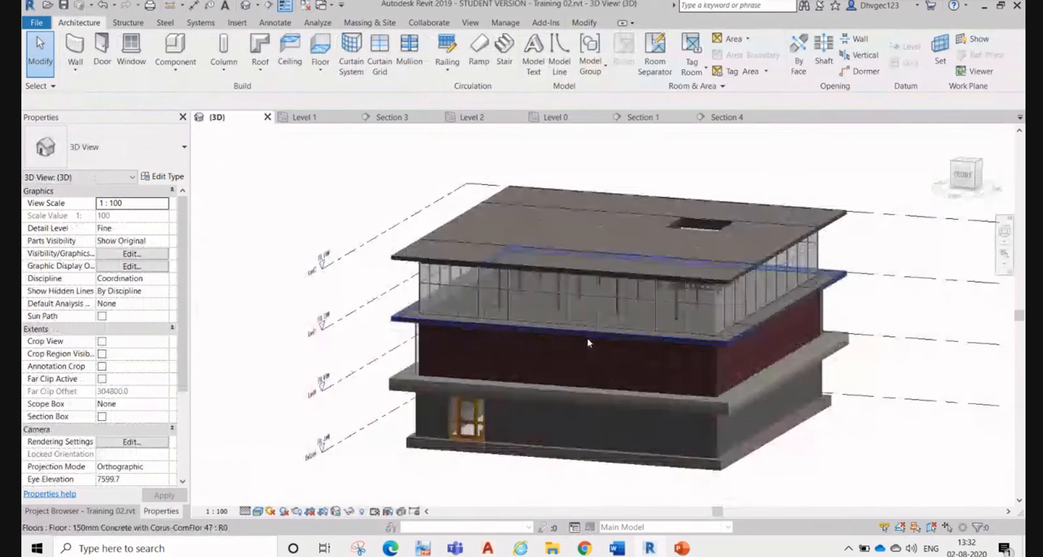
pyautogui.scroll(2, 753, 336)
pyautogui.scroll(1, 753, 331)
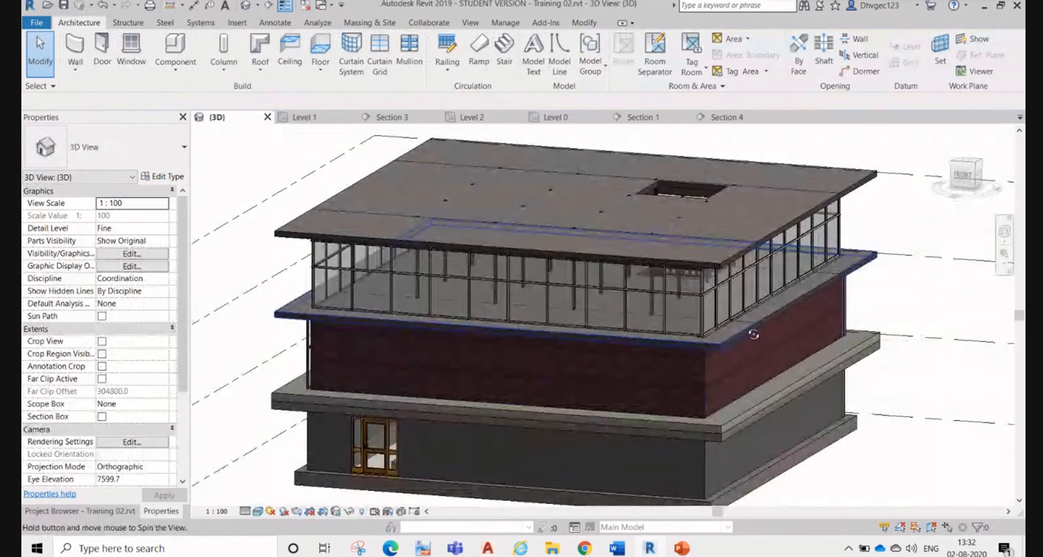
pyautogui.keyDown('shift'); pyautogui.moveTo(754, 330); pyautogui.dragTo(619, 359, button='middle'); pyautogui.keyUp('shift')
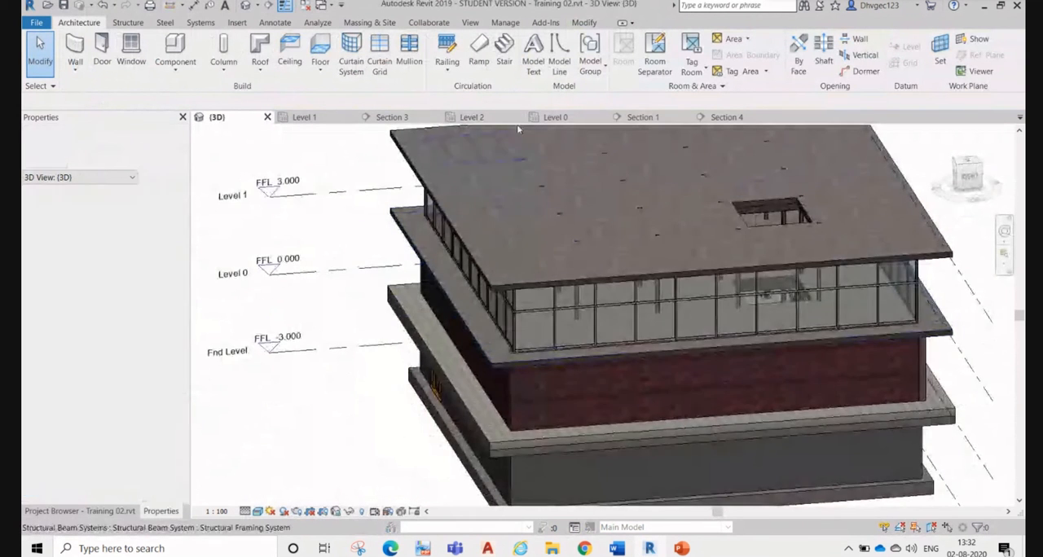
pyautogui.click(476, 117)
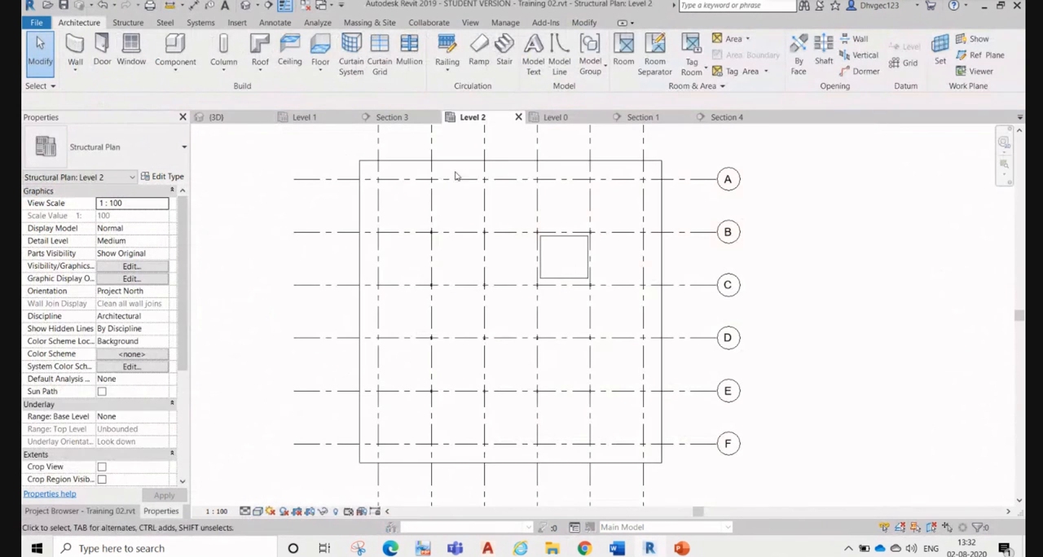
pyautogui.click(414, 164)
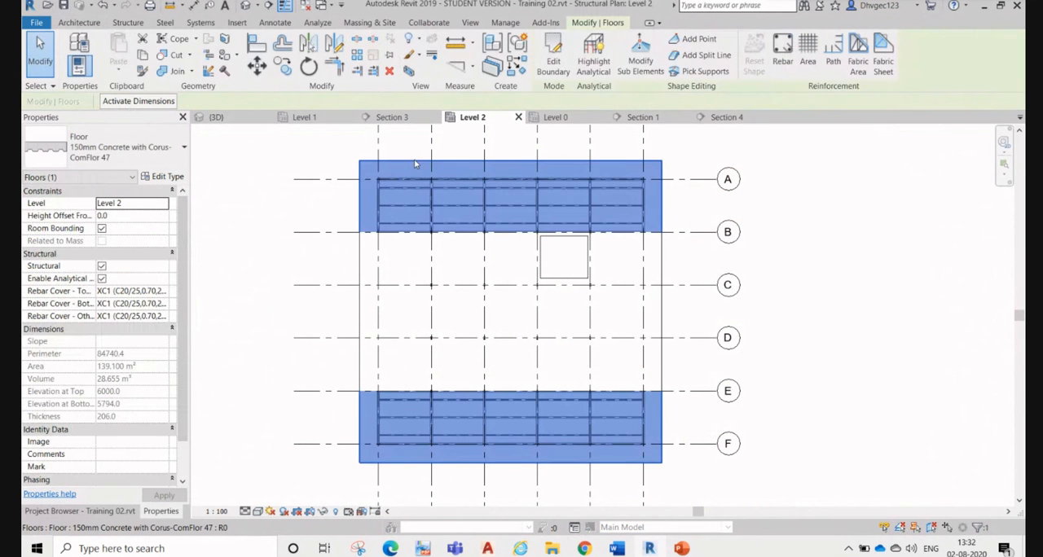
pyautogui.click(418, 142)
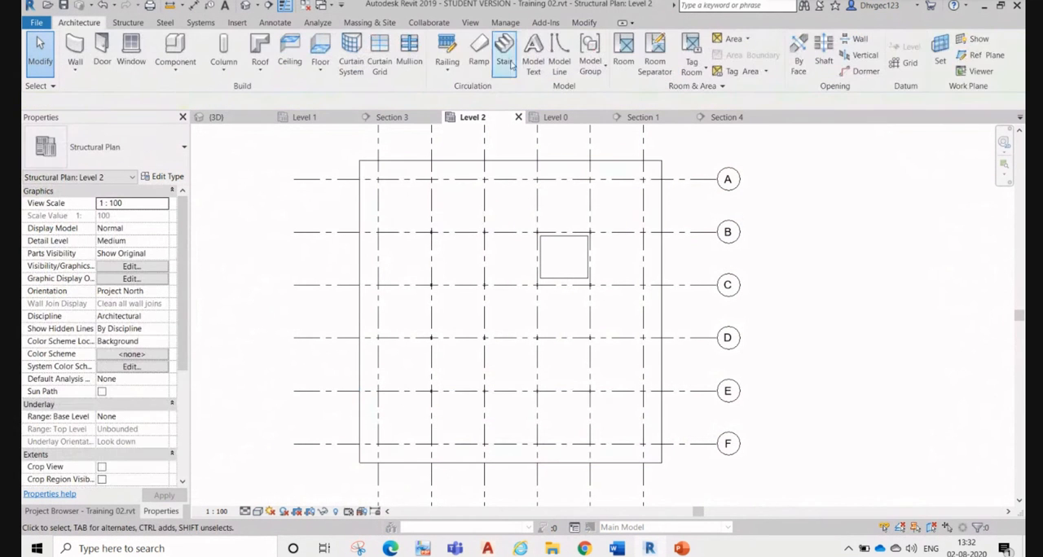
# Step: Sketch a 900mm railing rectangle, 15061.7 by 4058.2 mm, from grid 1 at the slab's upper edge to grids 6 and B, and finish it
pyautogui.click(447, 65)
pyautogui.click(461, 90)
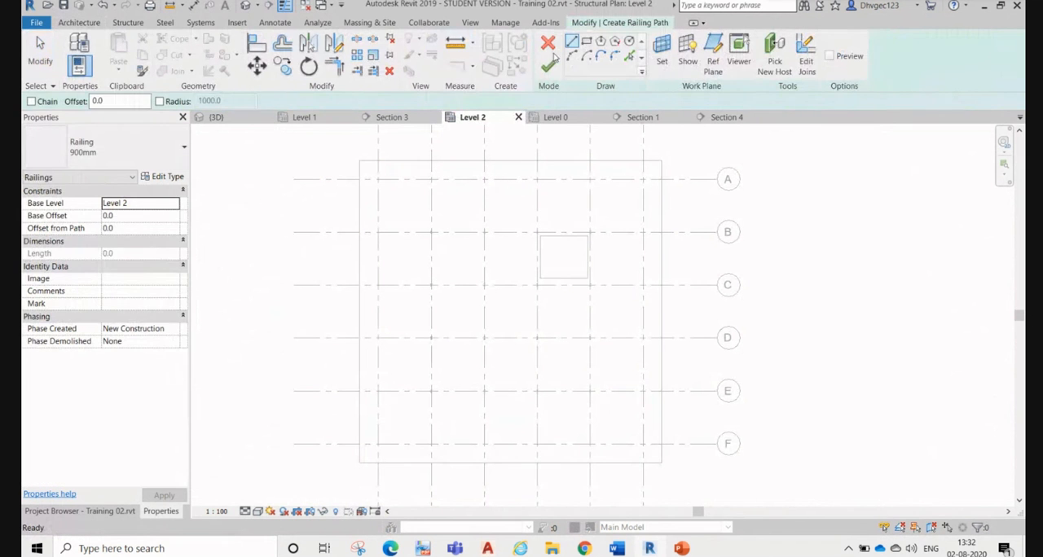
pyautogui.click(587, 42)
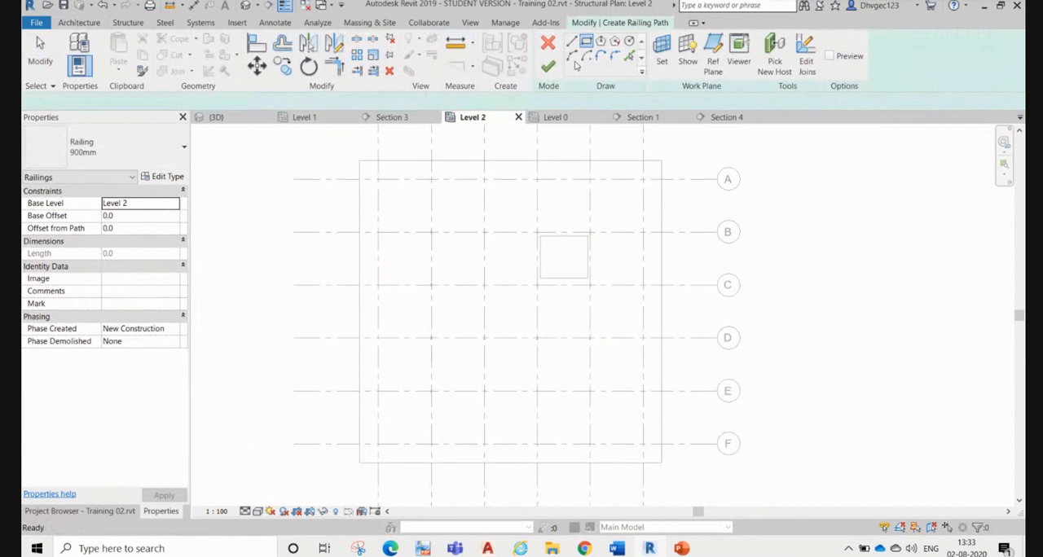
pyautogui.click(179, 160)
pyautogui.click(152, 152)
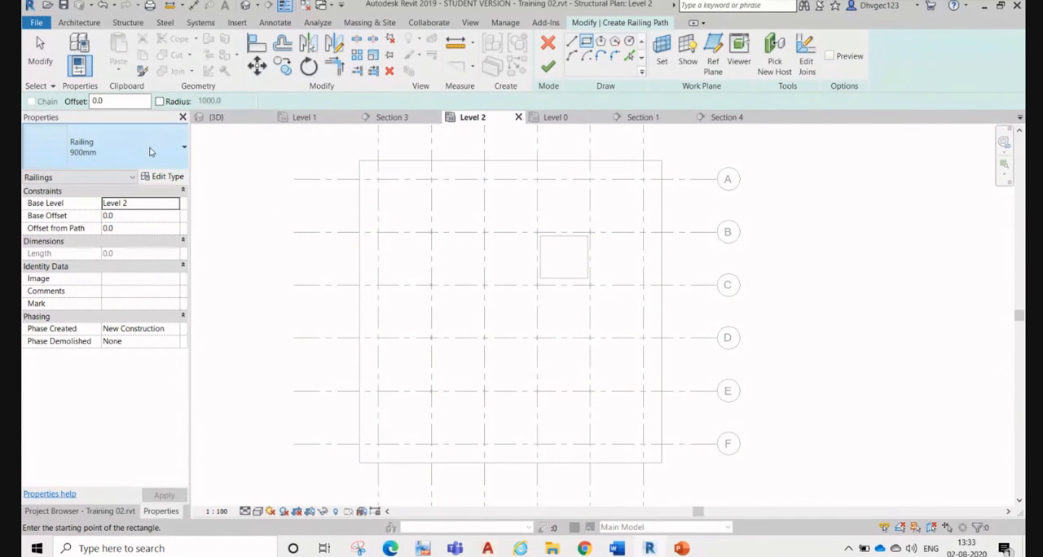
pyautogui.click(378, 160)
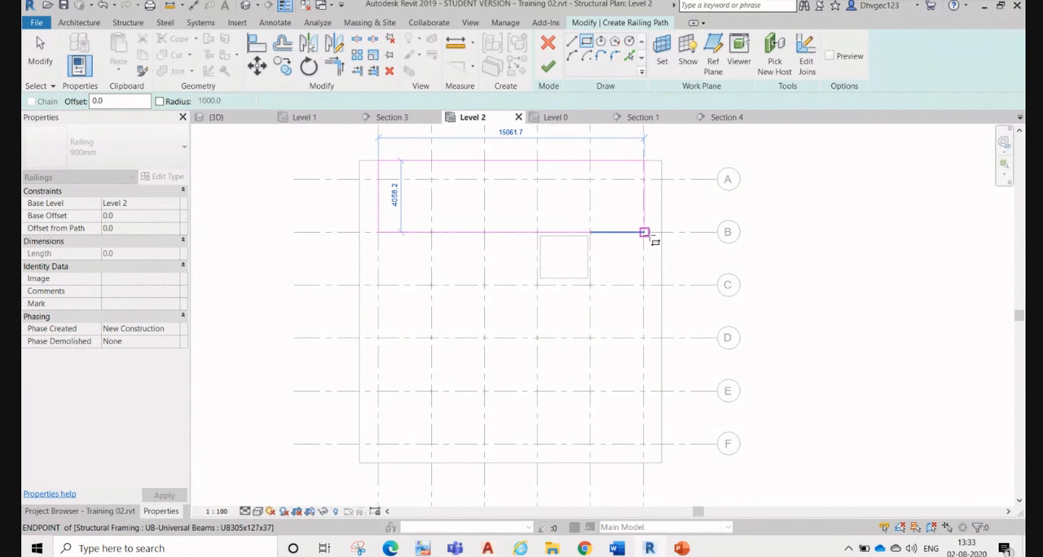
pyautogui.click(644, 232)
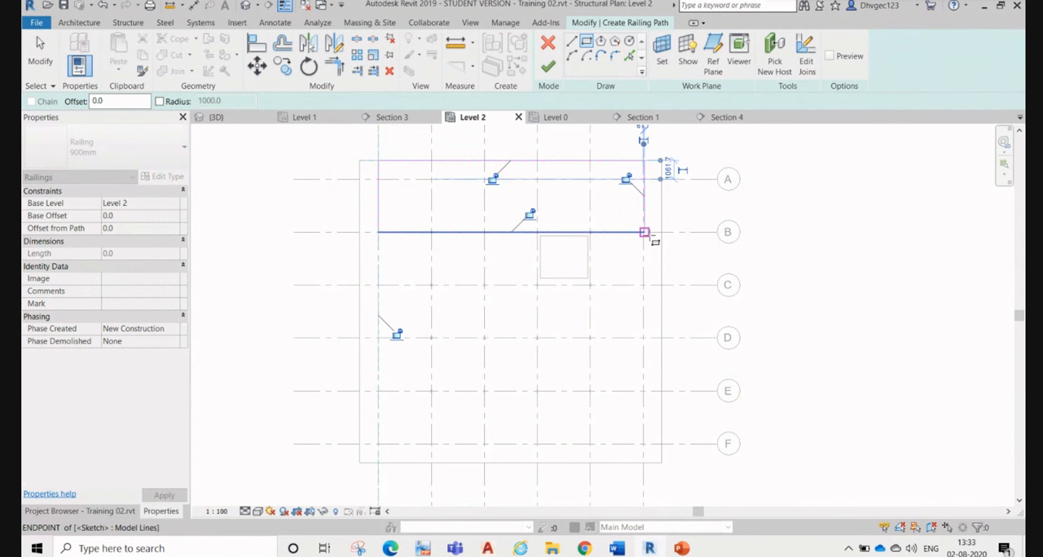
pyautogui.click(546, 68)
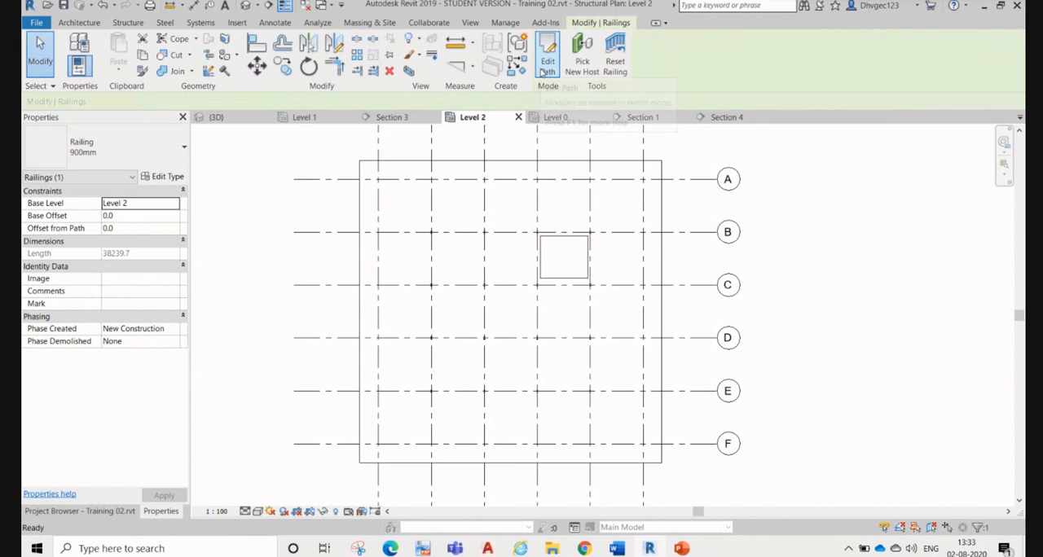
# Step: Examine the top slab in the 3D view for the second railing
pyautogui.click(248, 8)
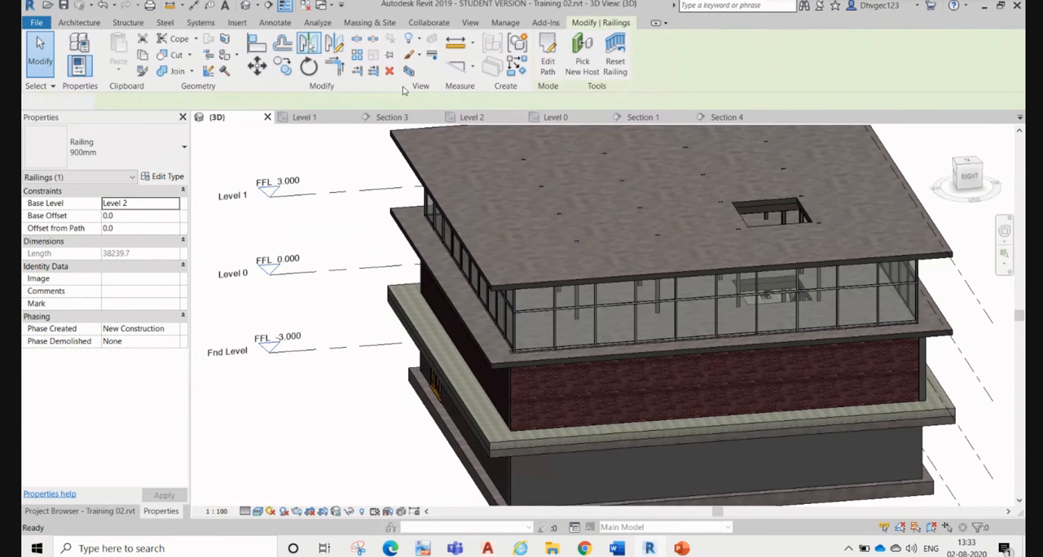
pyautogui.press('Escape')
pyautogui.moveTo(554, 307); pyautogui.dragTo(420, 265, button='middle')
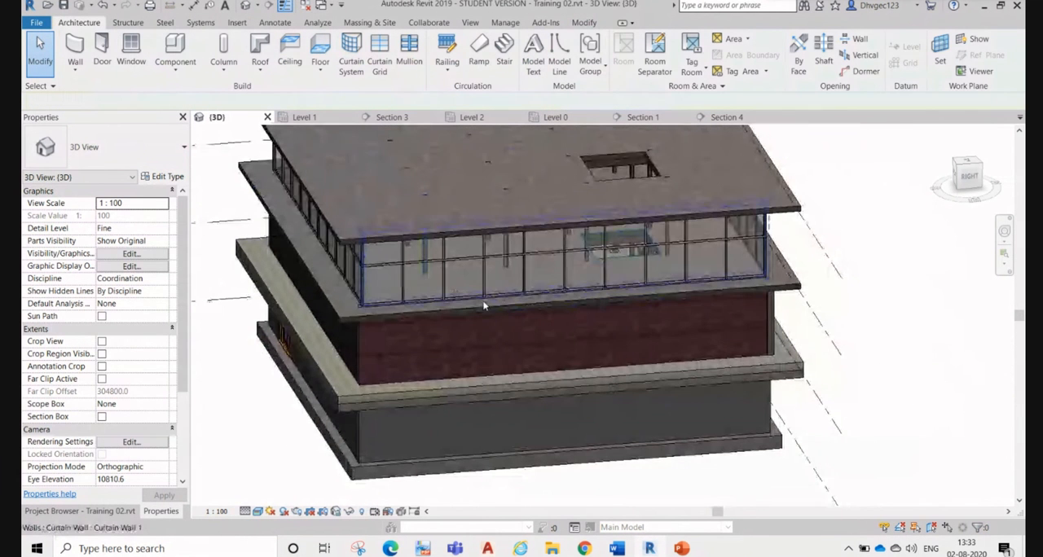
pyautogui.keyDown('shift'); pyautogui.moveTo(484, 306); pyautogui.dragTo(610, 391, button='middle'); pyautogui.keyUp('shift')
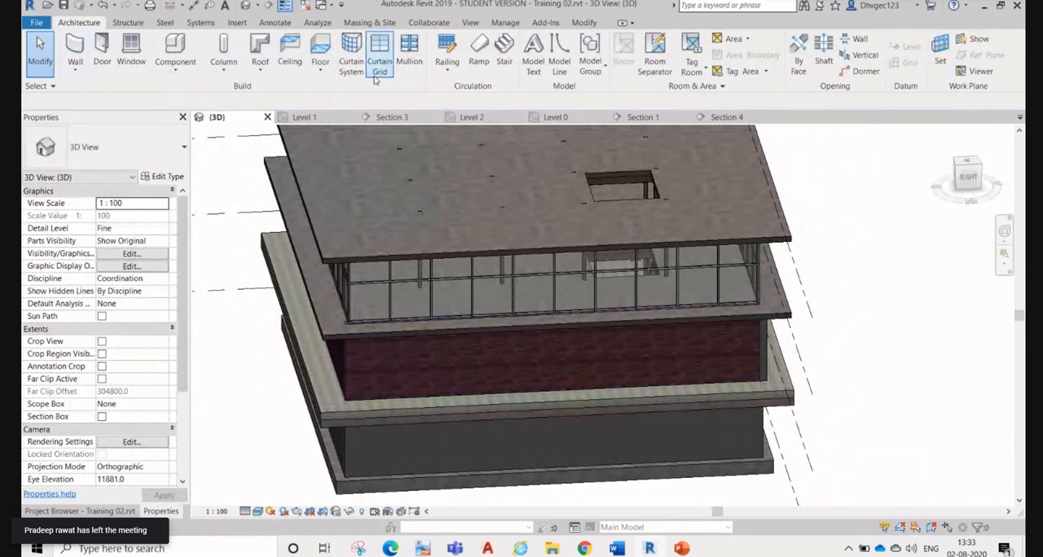
# Step: Start a railing sketch and examine the 900mm railing type's properties and its non-continuous rail structure
pyautogui.click(456, 64)
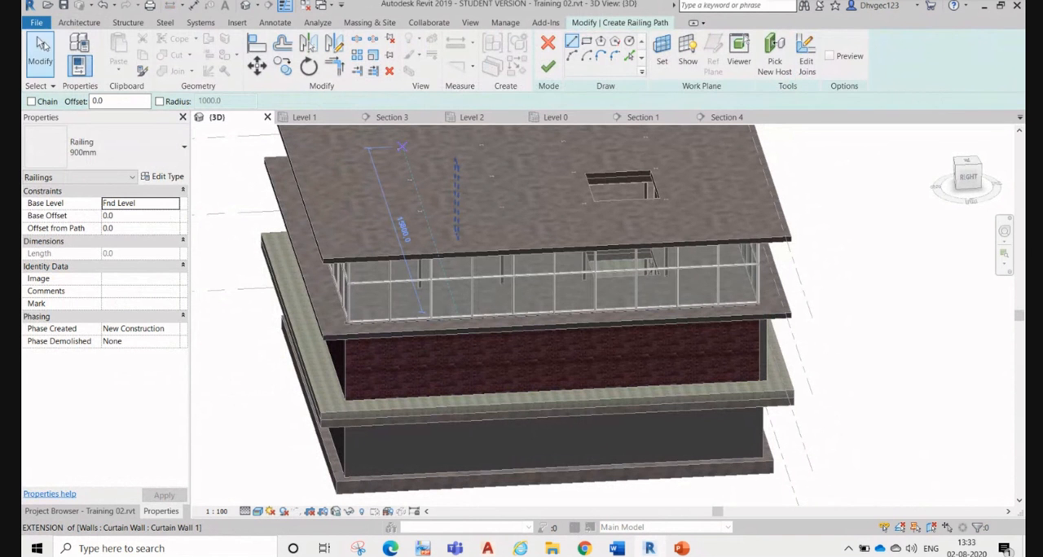
pyautogui.click(155, 164)
pyautogui.click(154, 164)
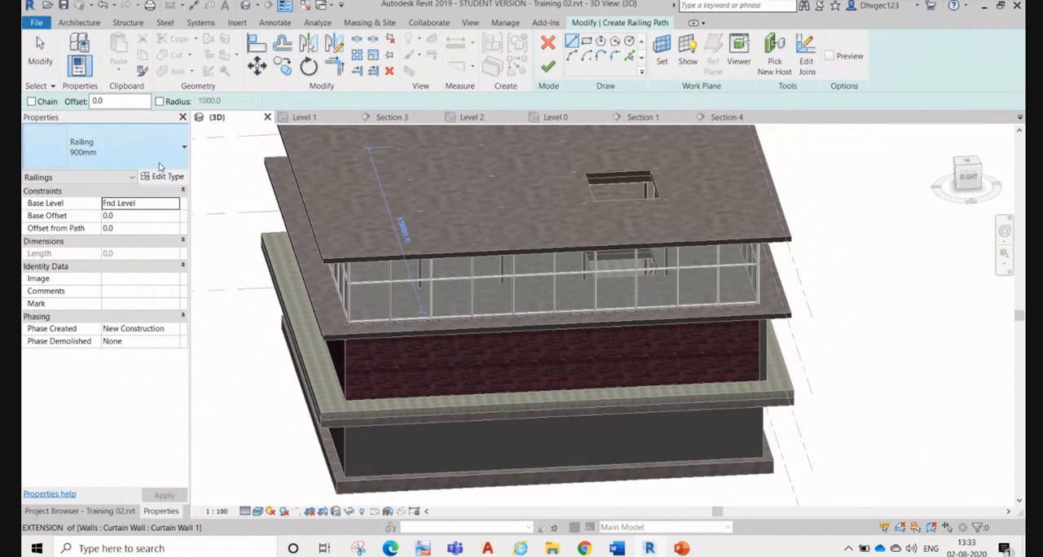
pyautogui.click(163, 176)
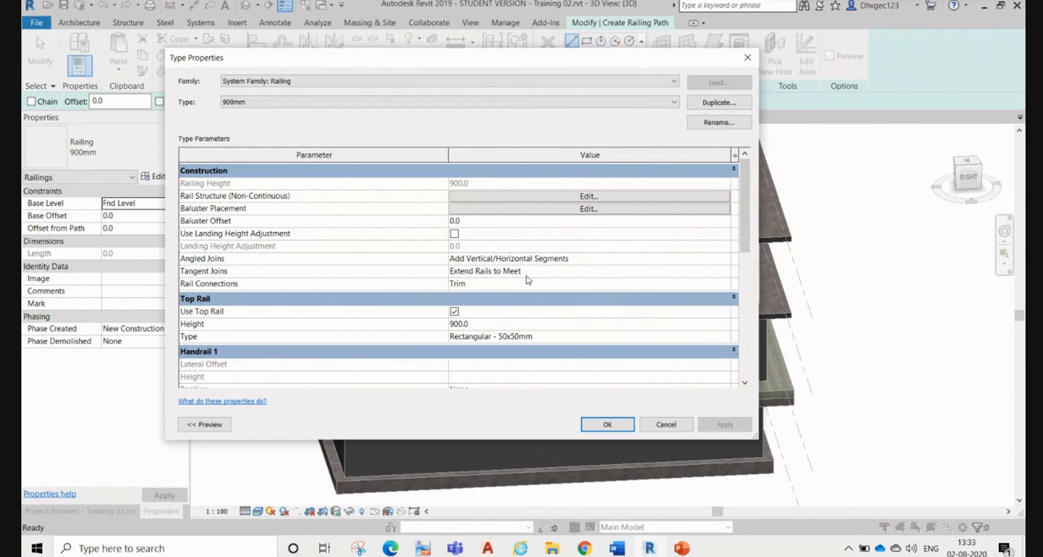
pyautogui.scroll(-3, 526, 280)
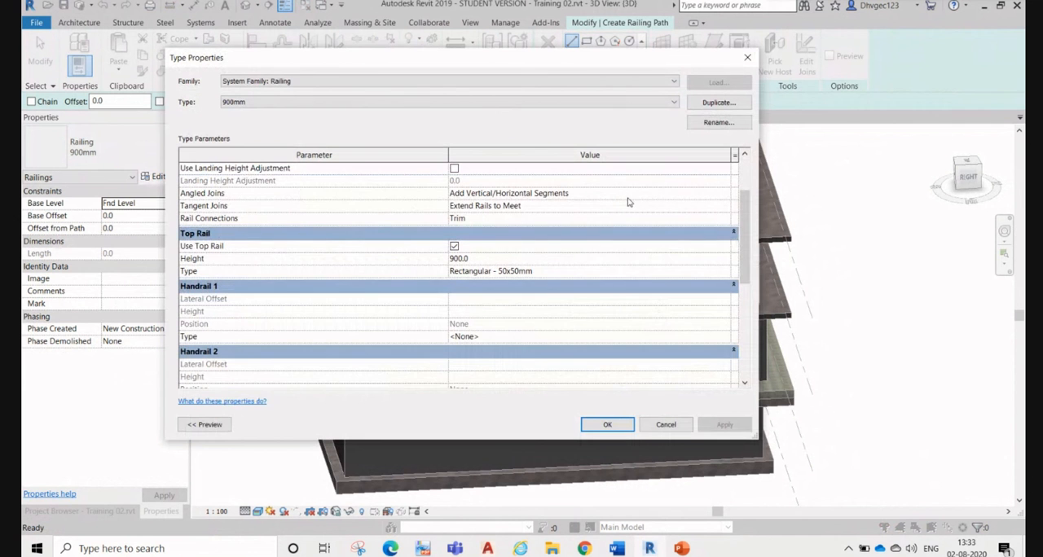
pyautogui.scroll(1, 630, 211)
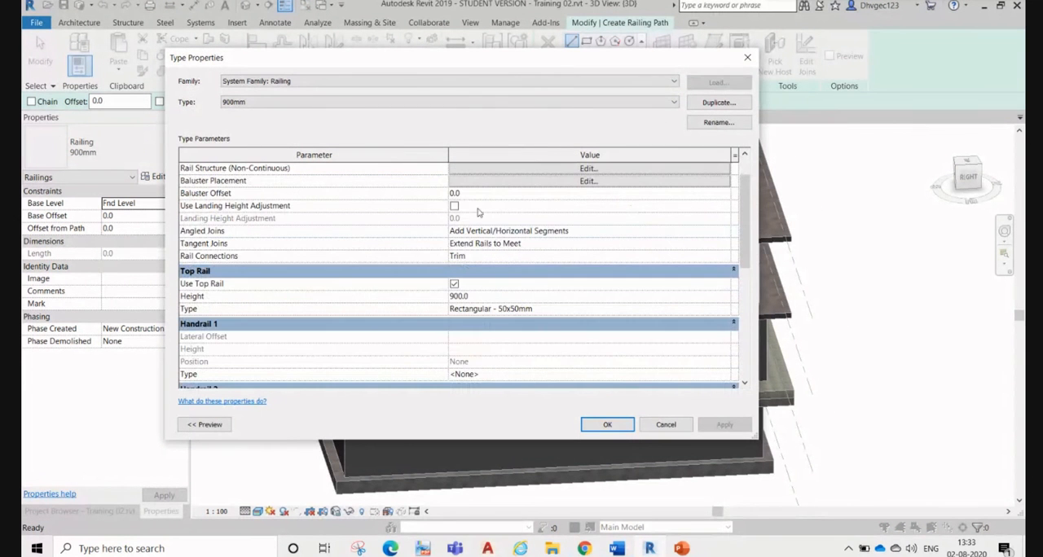
pyautogui.scroll(1, 458, 214)
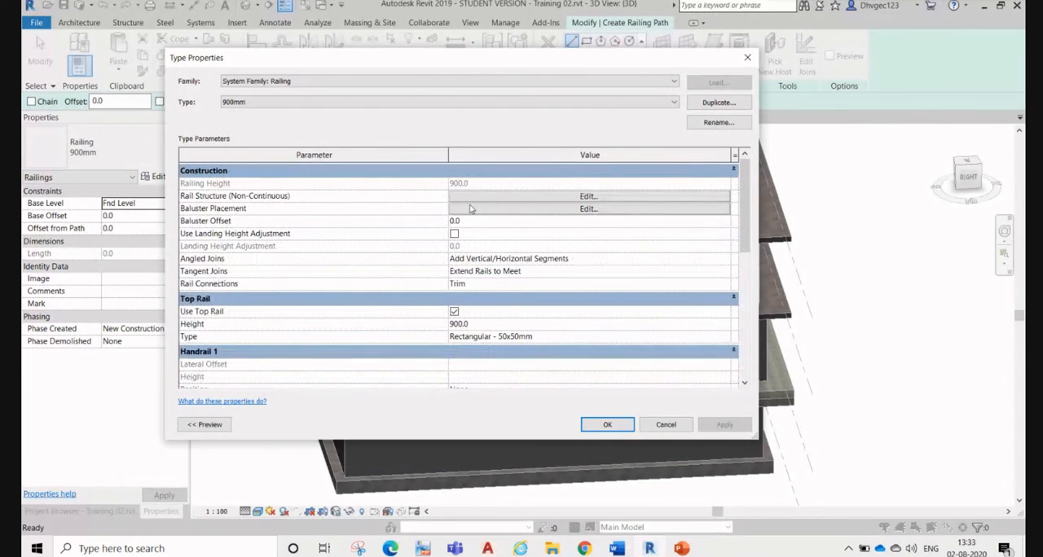
pyautogui.click(535, 197)
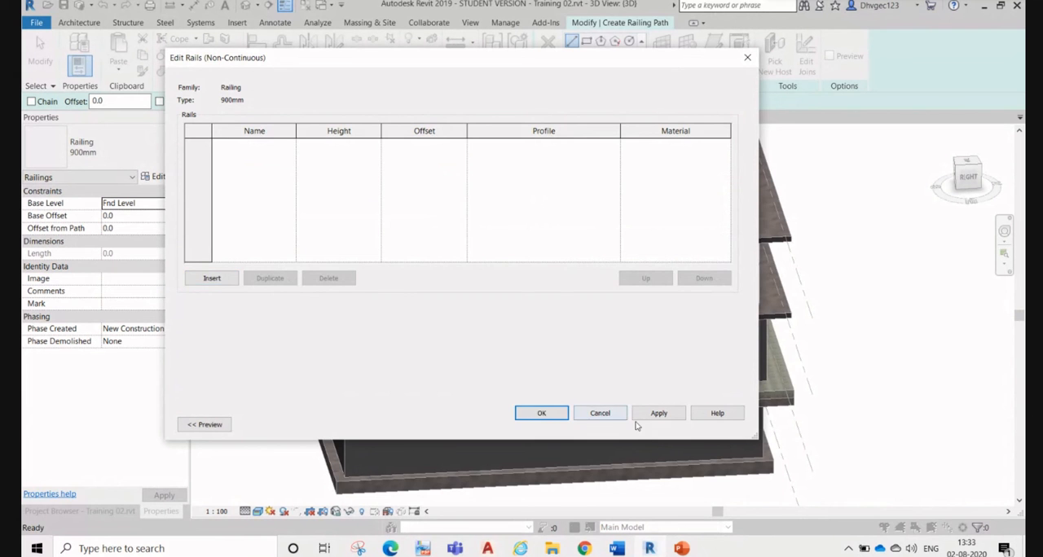
pyautogui.click(600, 413)
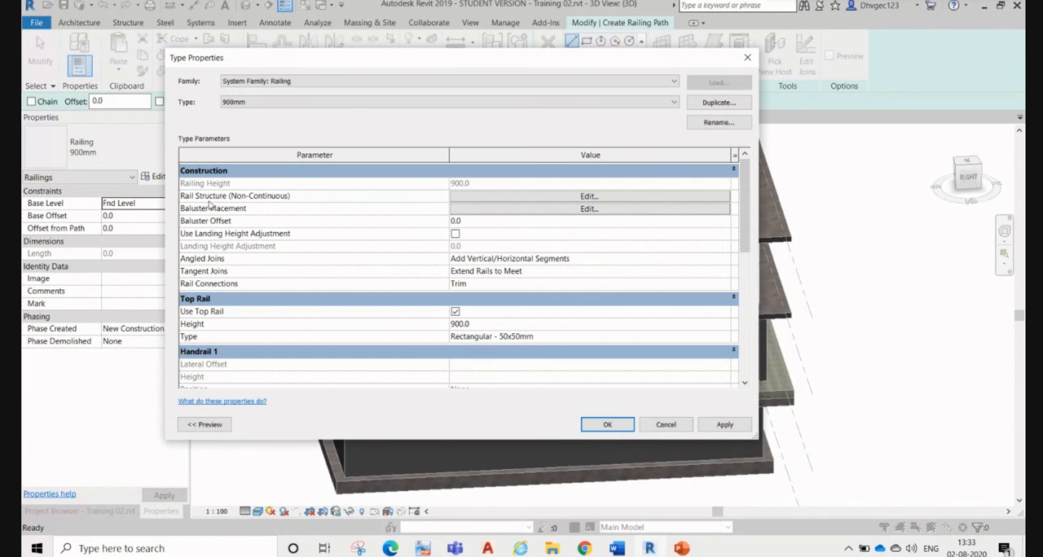
# Step: Try to insert a new rail in the 900mm railing type's structure, then discard the type changes and the railing sketch
pyautogui.click(471, 197)
pyautogui.click(211, 278)
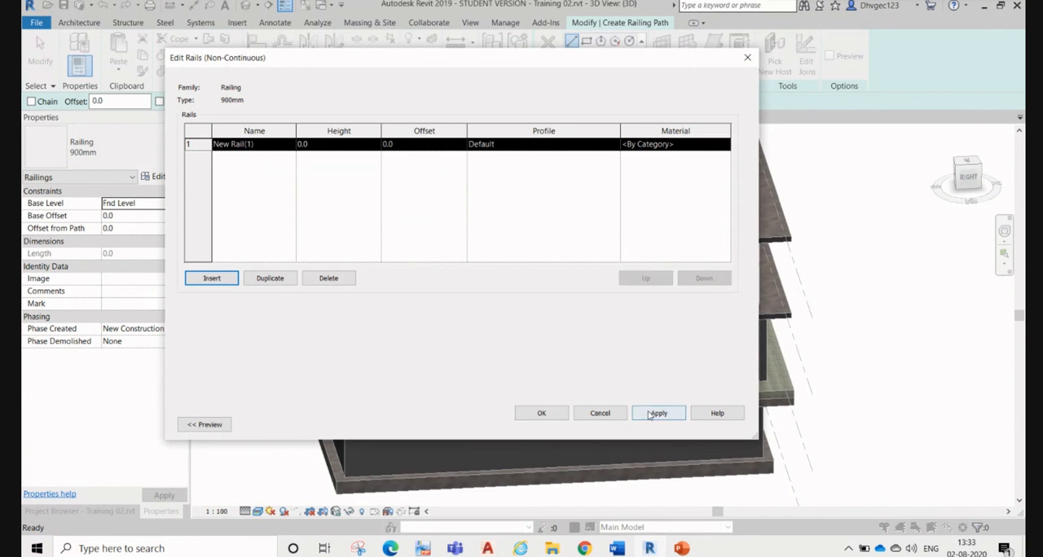
pyautogui.click(622, 418)
pyautogui.click(666, 424)
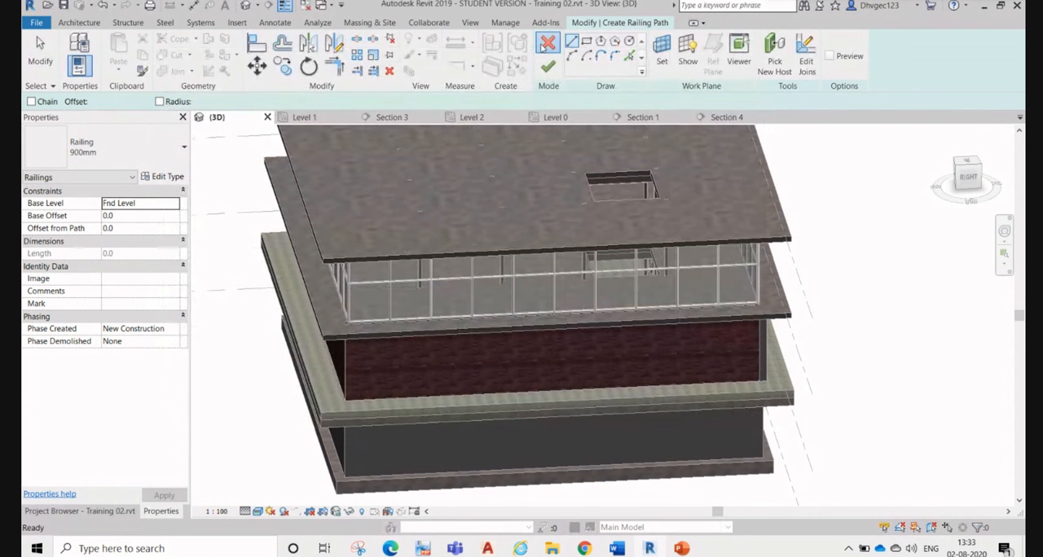
pyautogui.click(547, 43)
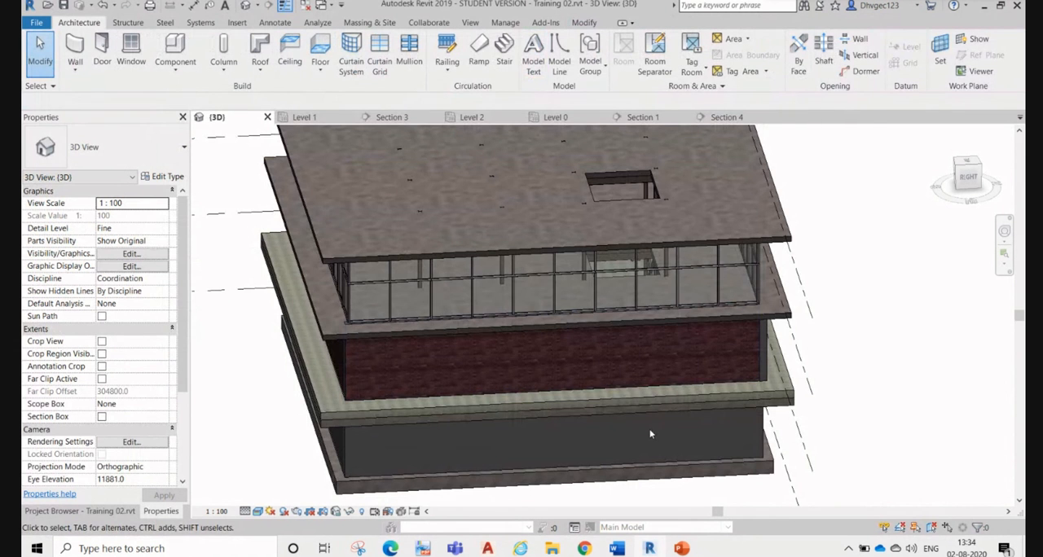
# Step: Switch to the Google Meet window, admit the waiting participant, and return to Revit
pyautogui.moveTo(650, 452); pyautogui.dragTo(593, 404, button='middle')
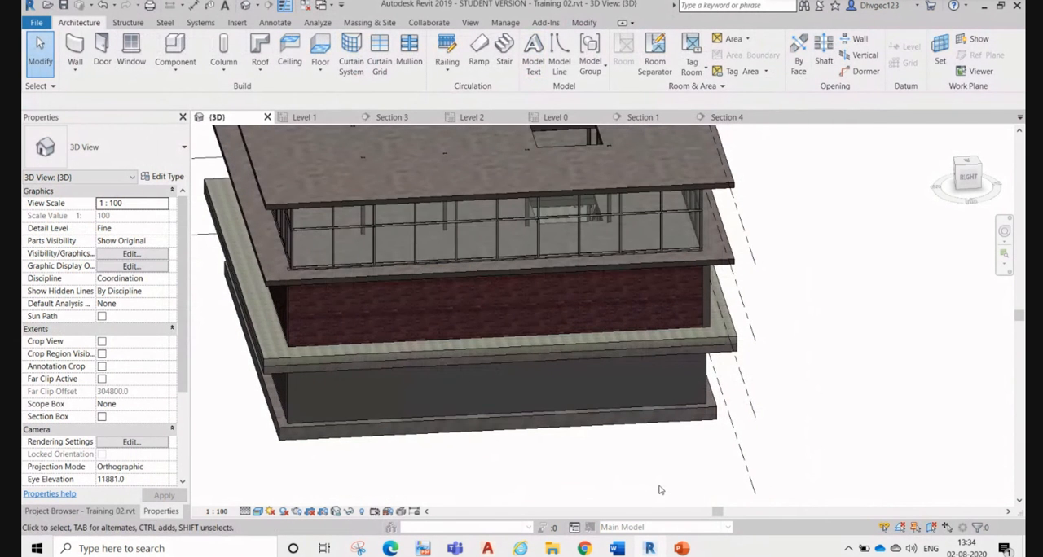
pyautogui.moveTo(663, 489); pyautogui.dragTo(627, 466, button='middle')
pyautogui.moveTo(584, 549)
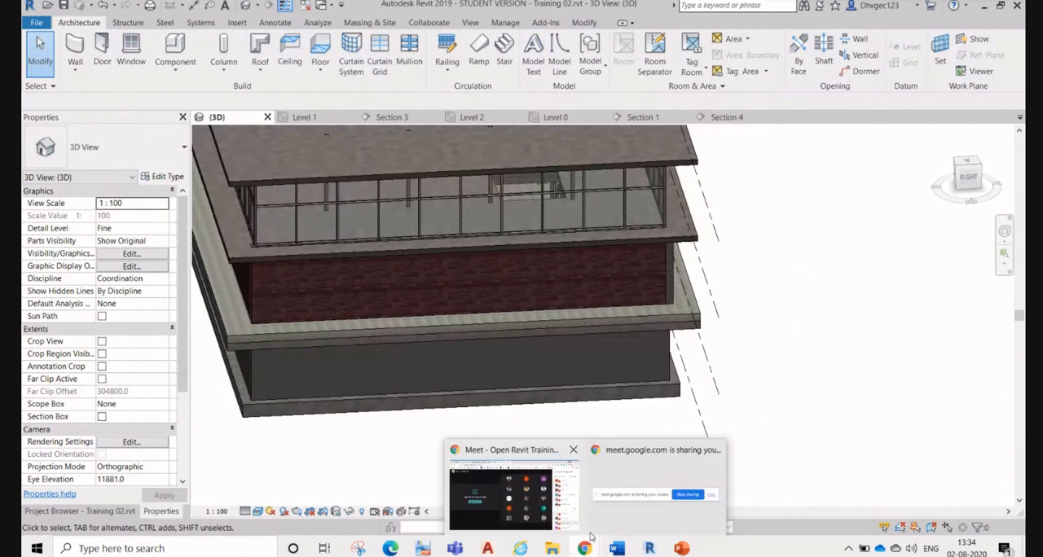
pyautogui.click(536, 489)
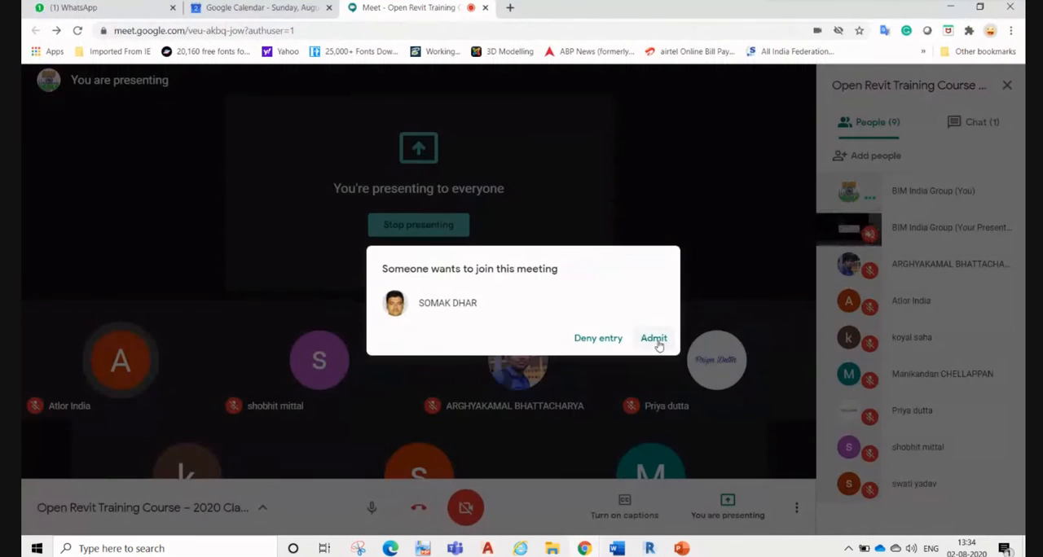
pyautogui.click(657, 339)
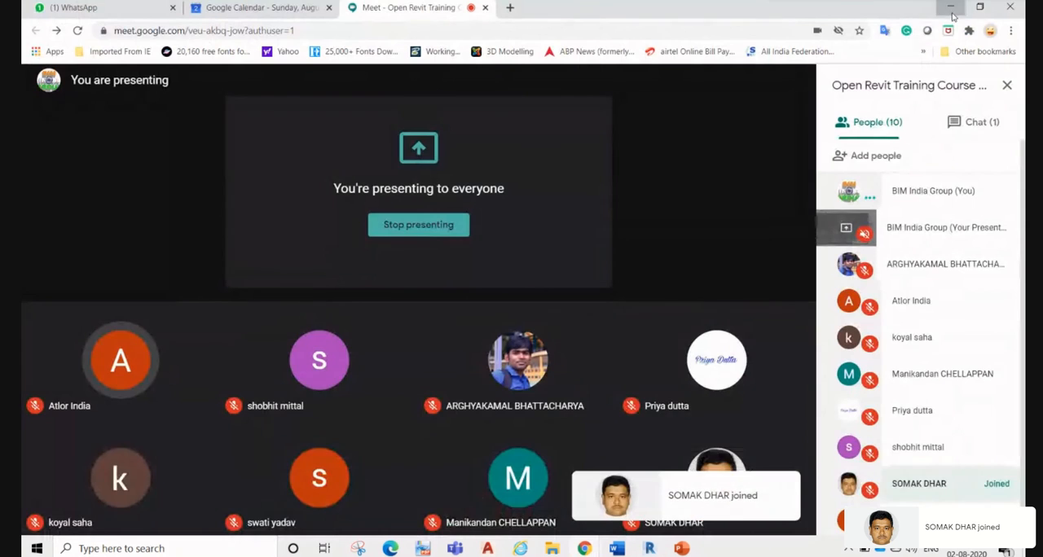
pyautogui.hotkey('alt', 'Tab')
# Step: Start the Stair command, review the assembled, cast-in-place and precast stair types, and cancel the stair
pyautogui.moveTo(711, 402); pyautogui.dragTo(791, 519, button='middle')
pyautogui.press('capslock')
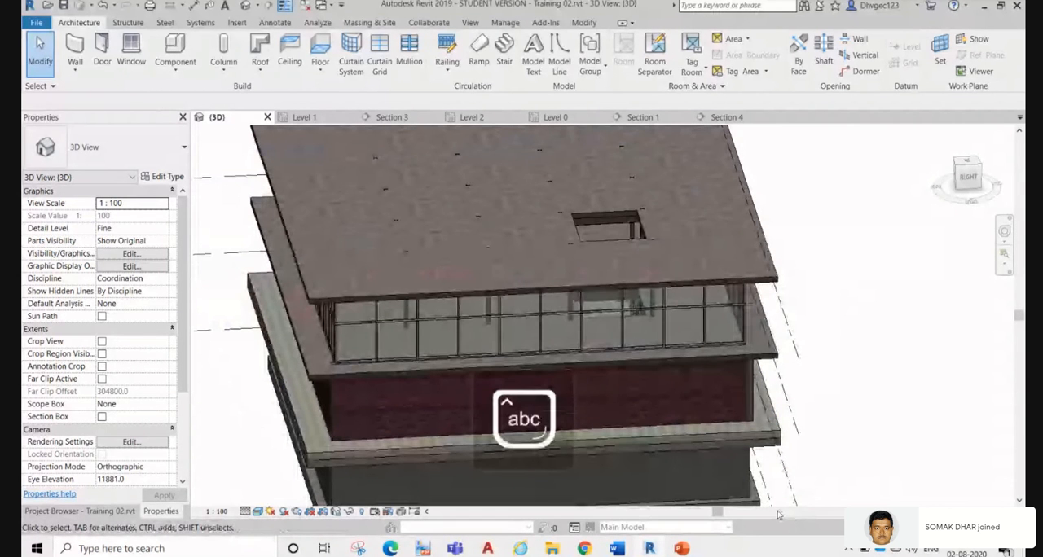
pyautogui.press('capslock')
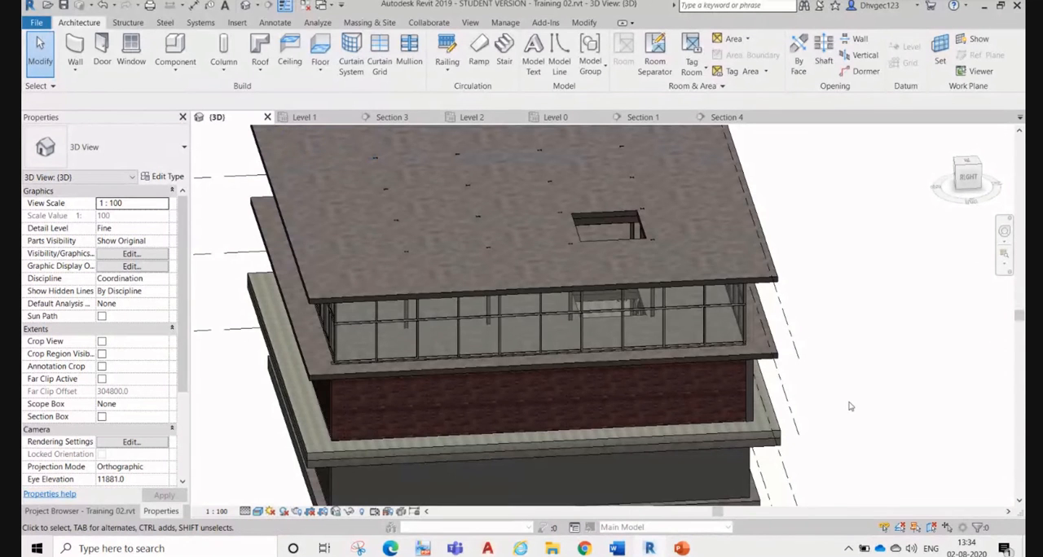
pyautogui.press('capslock')
pyautogui.moveTo(864, 448); pyautogui.dragTo(457, 260, button='middle')
pyautogui.press('capslock')
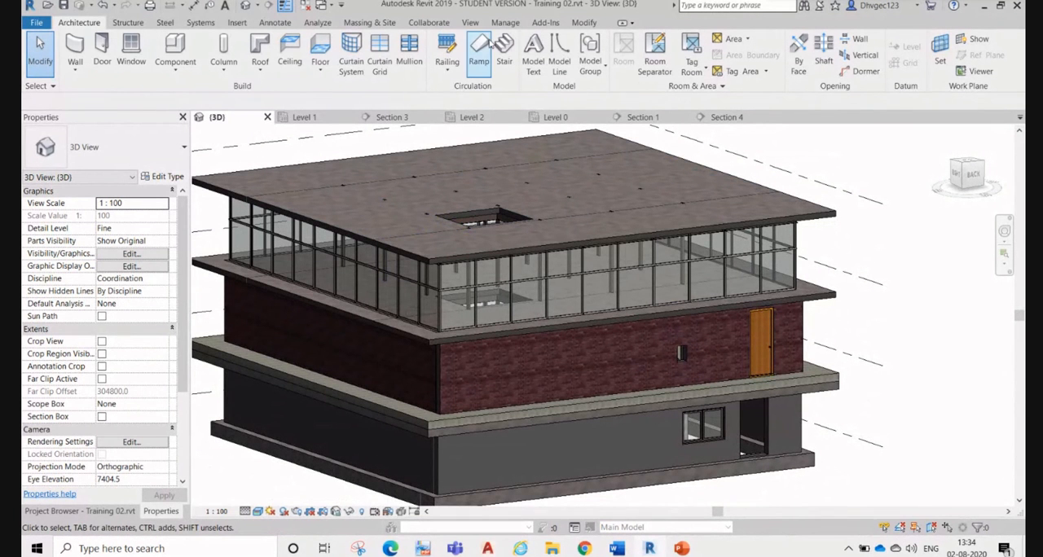
pyautogui.click(505, 46)
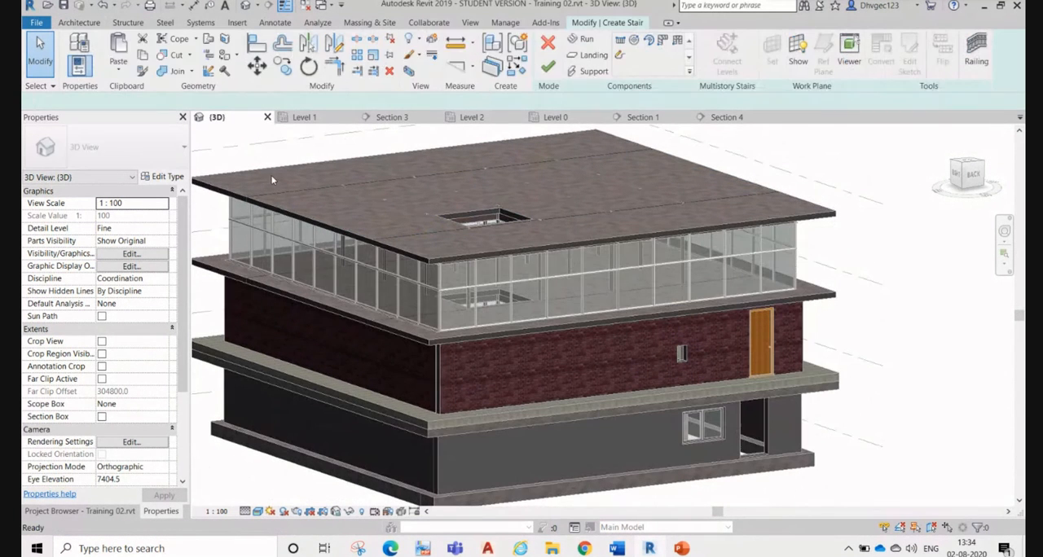
pyautogui.click(159, 152)
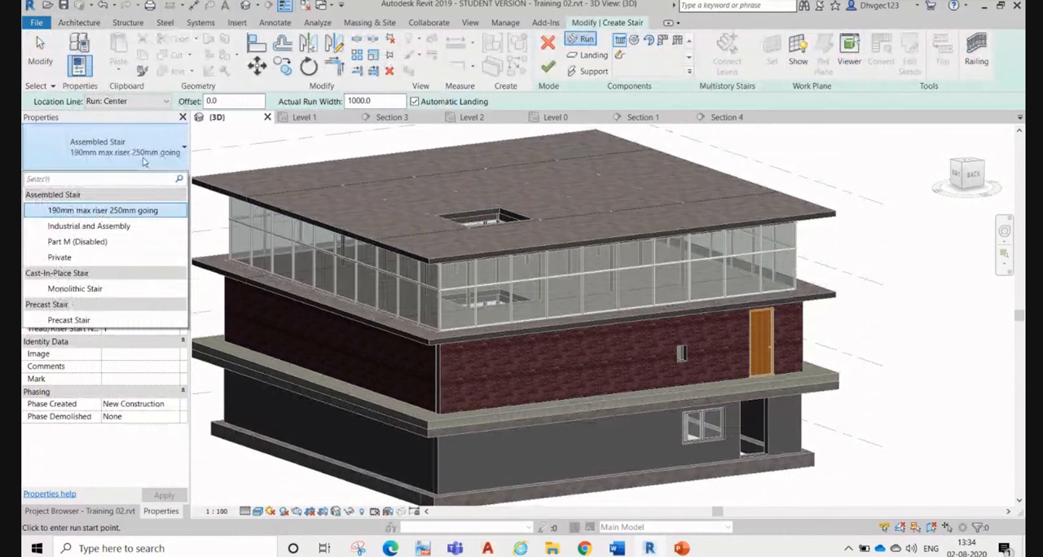
pyautogui.press('Escape')
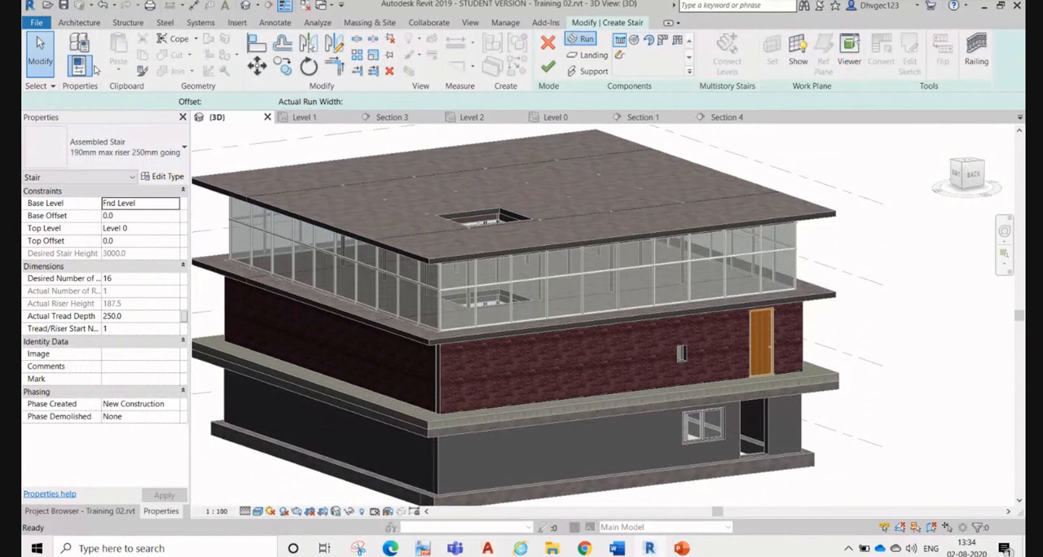
pyautogui.click(548, 42)
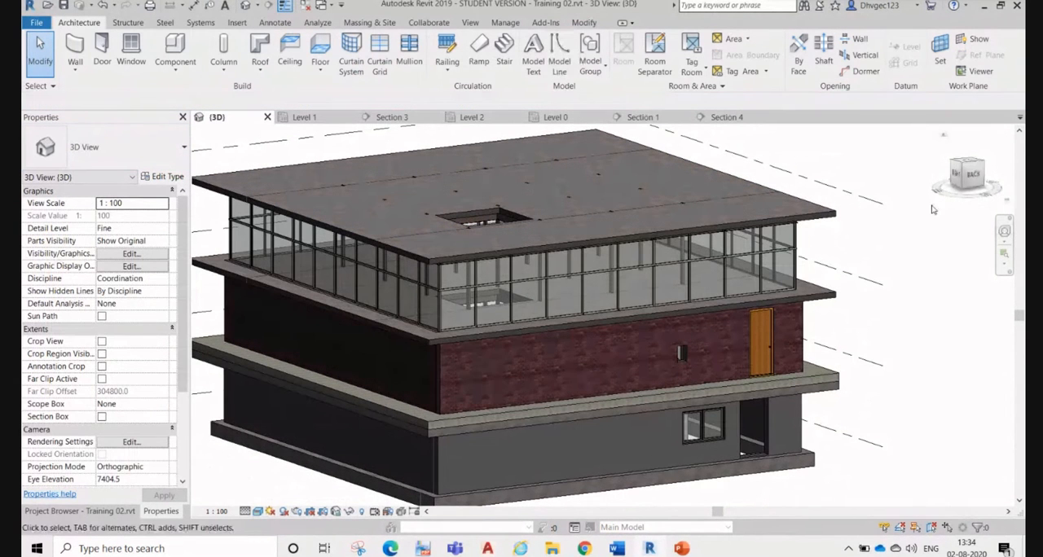
pyautogui.click(128, 22)
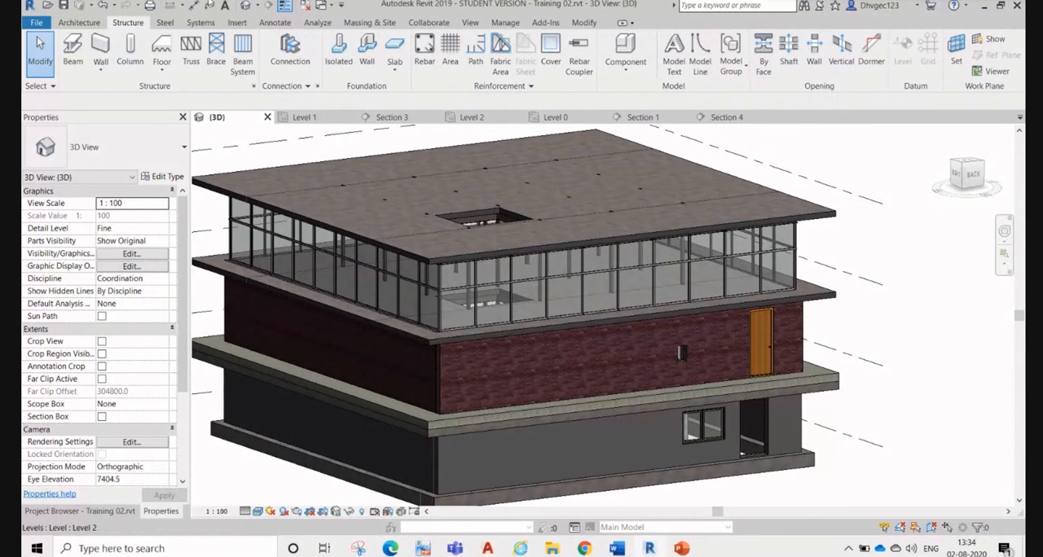
pyautogui.click(79, 23)
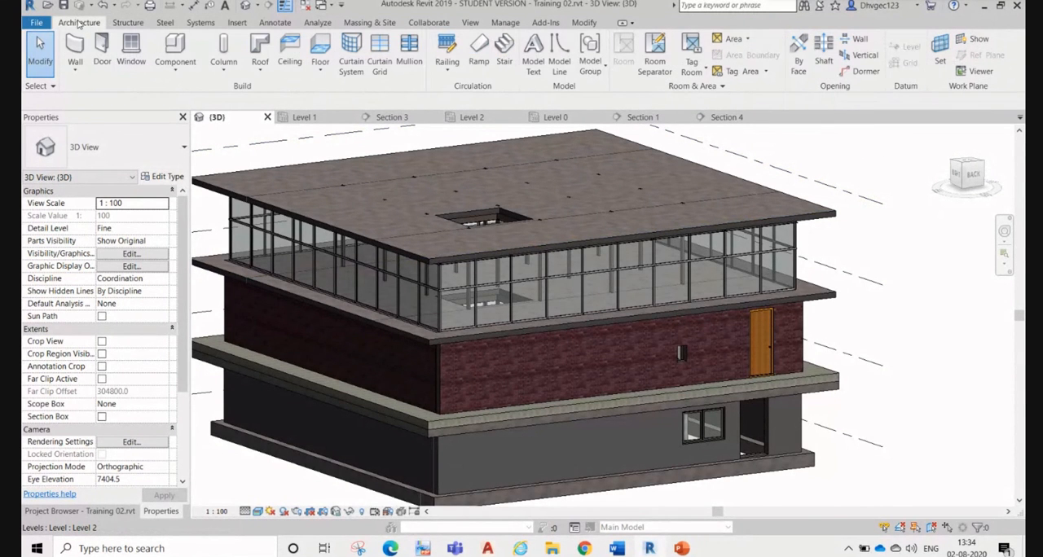
pyautogui.click(75, 71)
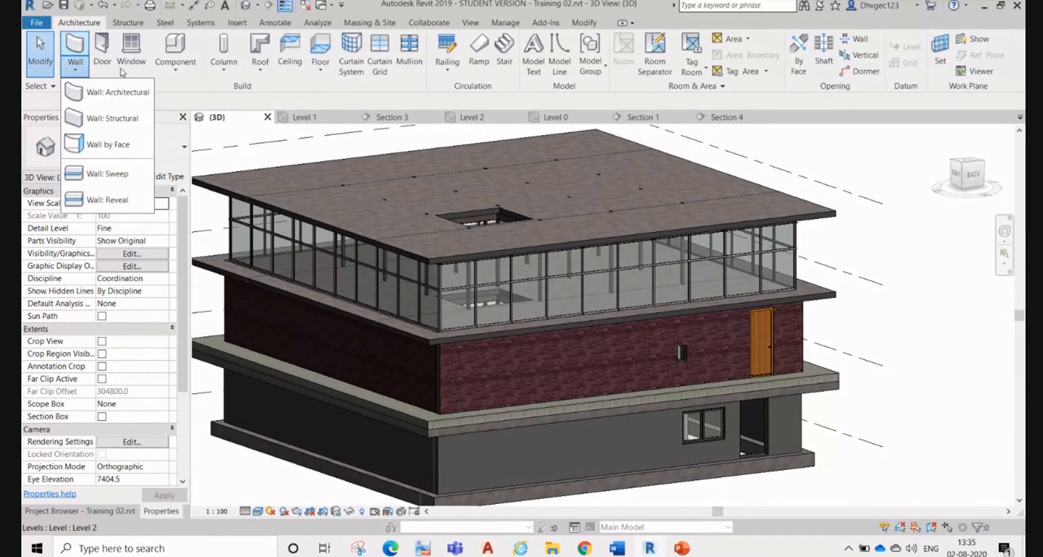
pyautogui.click(261, 94)
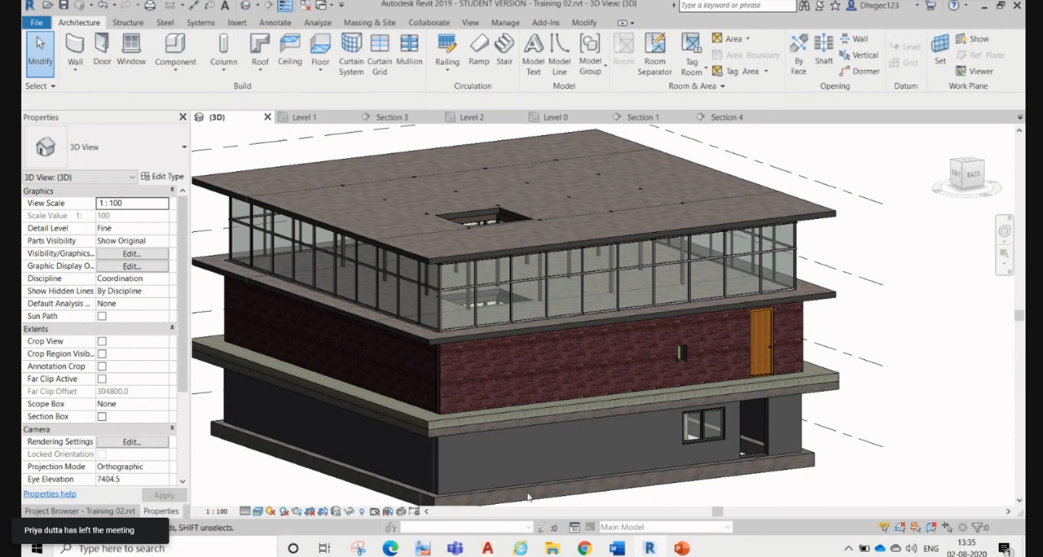
# Step: Check the Google Meet participants, then return to the Revit 3D view
pyautogui.moveTo(552, 546)
pyautogui.moveTo(584, 548)
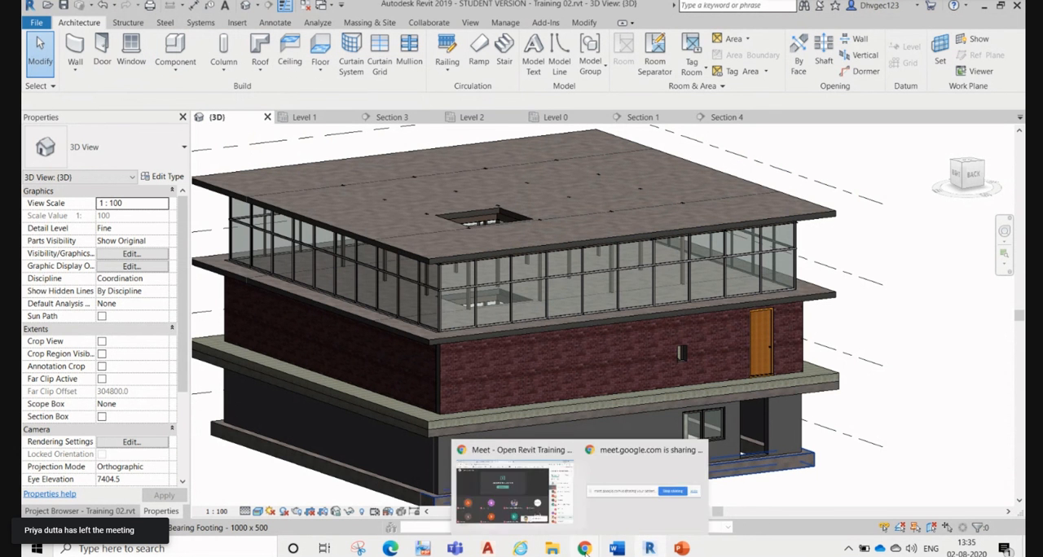
pyautogui.click(507, 508)
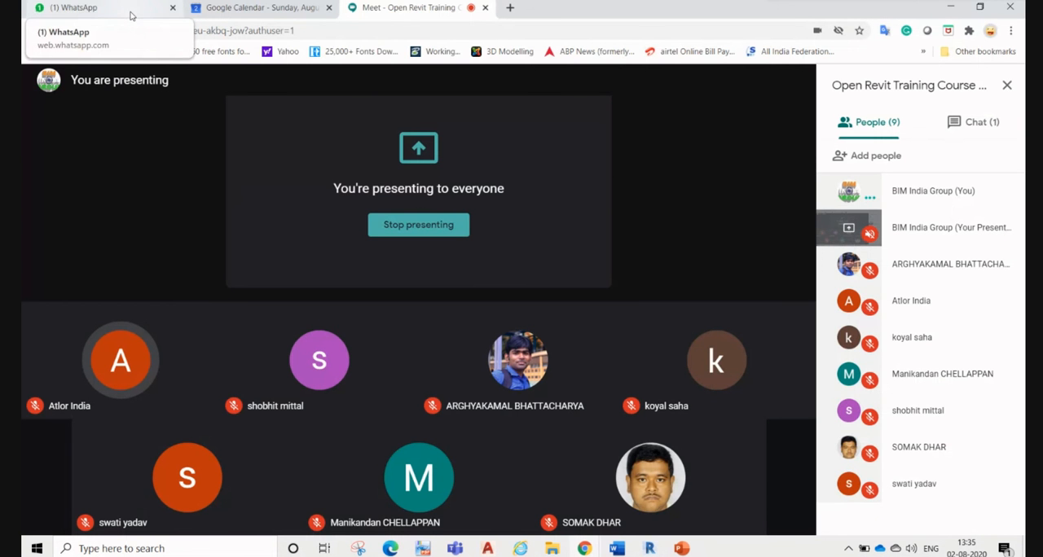
pyautogui.click(951, 7)
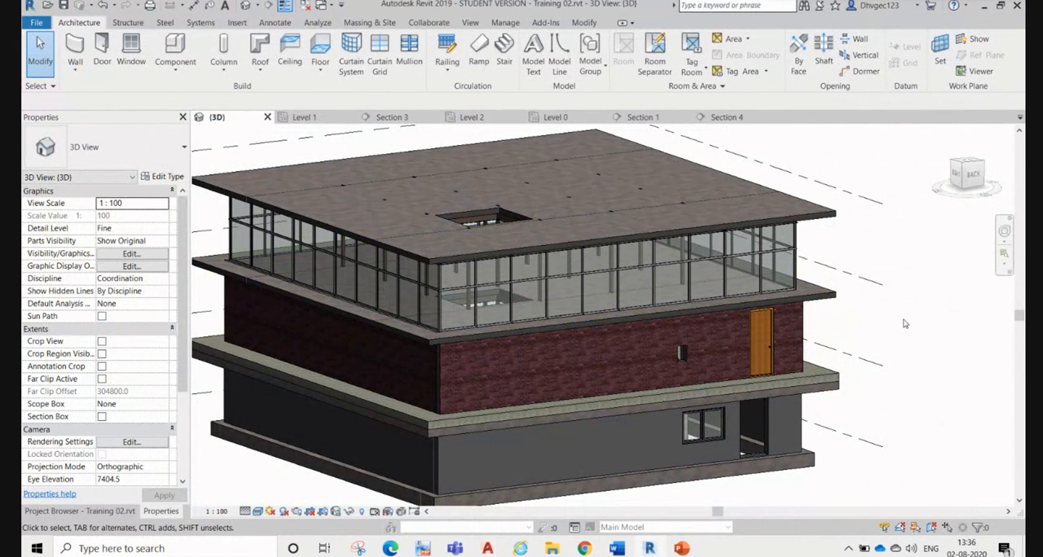
# Step: Check the August 2020 system calendar, then examine the whole building and its level lines in the 3D view
pyautogui.scroll(-2, 904, 323)
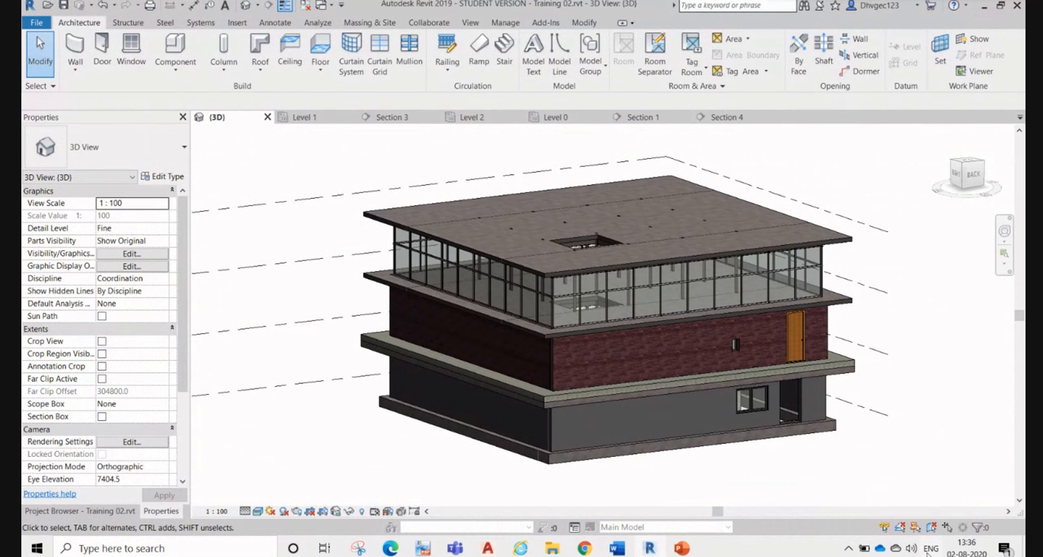
pyautogui.click(982, 548)
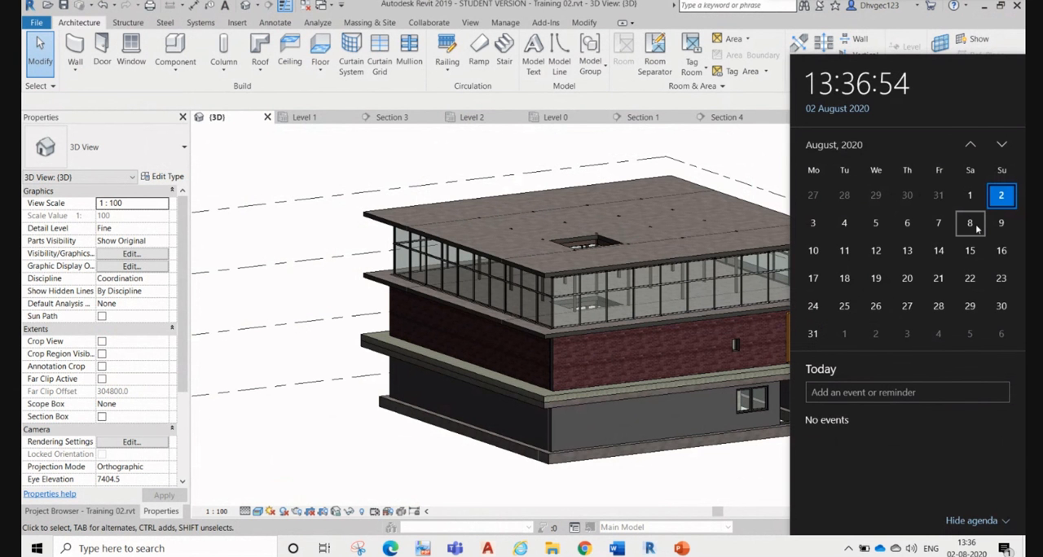
pyautogui.click(366, 172)
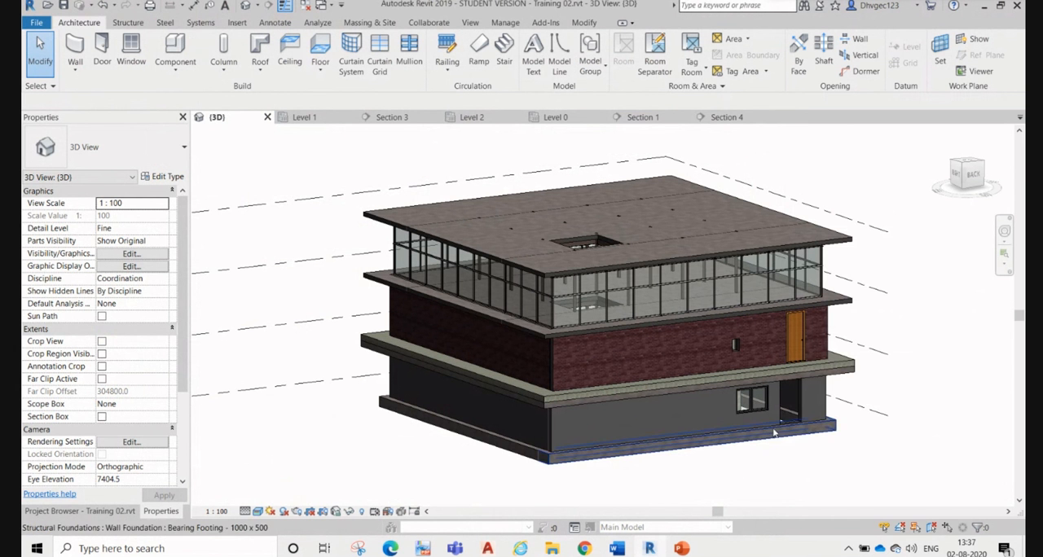
pyautogui.moveTo(900, 407); pyautogui.dragTo(892, 365, button='middle')
pyautogui.keyDown('shift'); pyautogui.moveTo(889, 260); pyautogui.dragTo(828, 405, button='middle'); pyautogui.keyUp('shift')
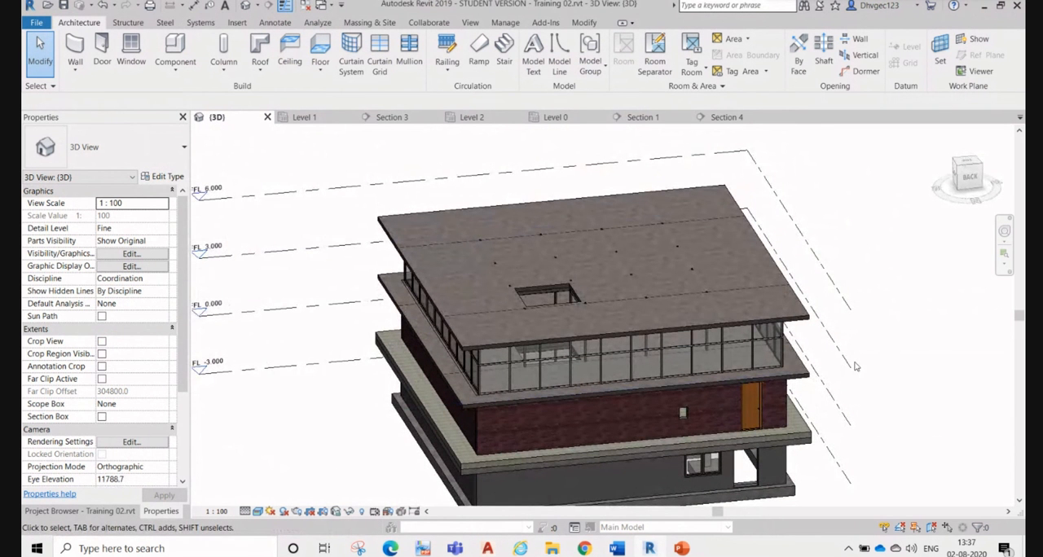
pyautogui.scroll(-1, 848, 359)
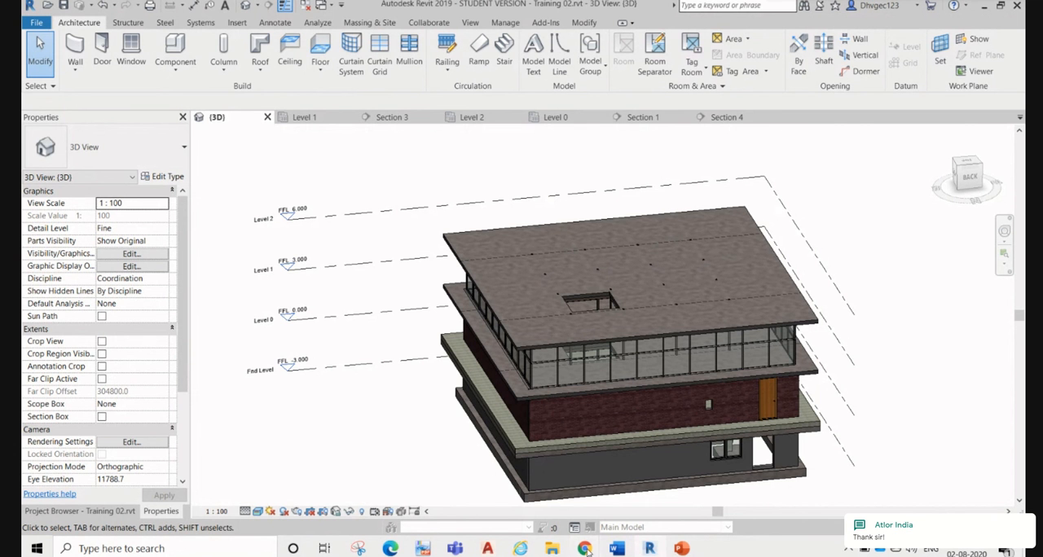
# Step: Switch to the Google Meet window, mute the microphone, and stop presenting the screen
pyautogui.moveTo(587, 549)
pyautogui.click(563, 501)
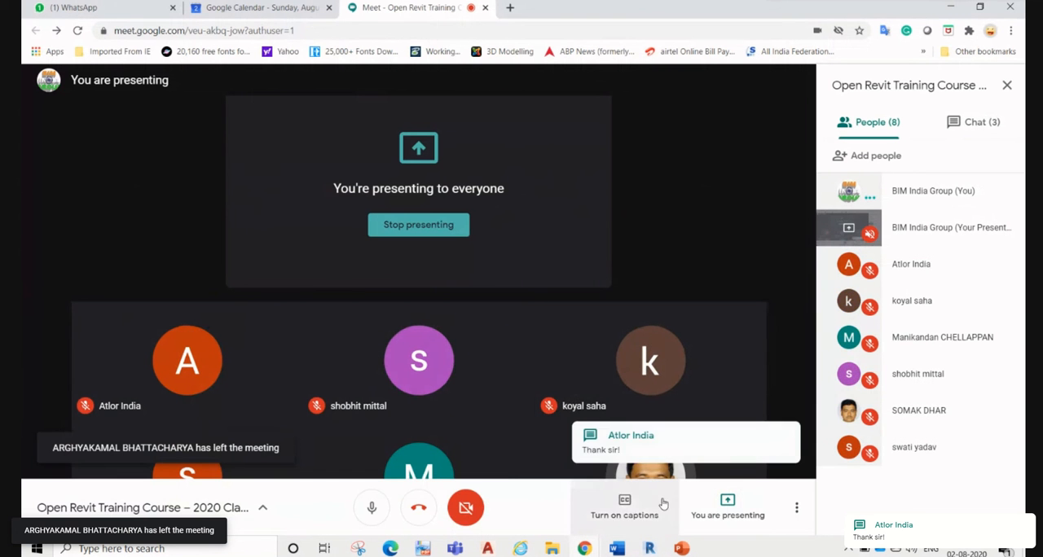
pyautogui.click(371, 508)
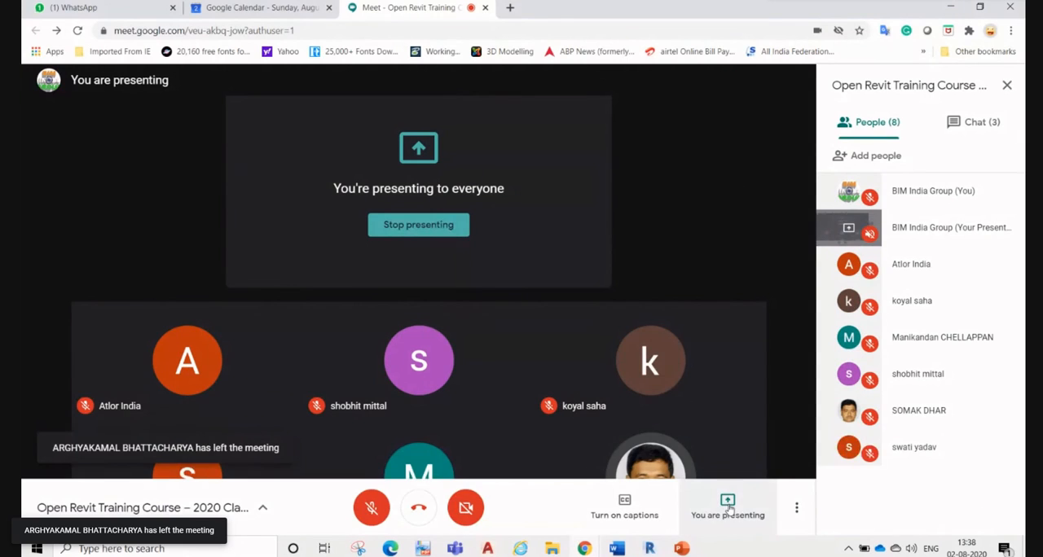
pyautogui.click(434, 232)
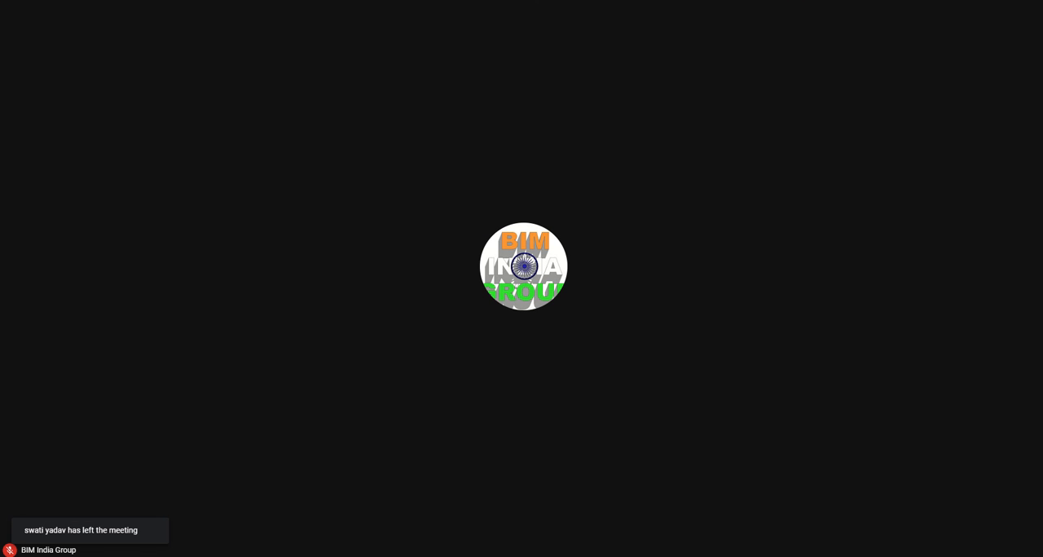